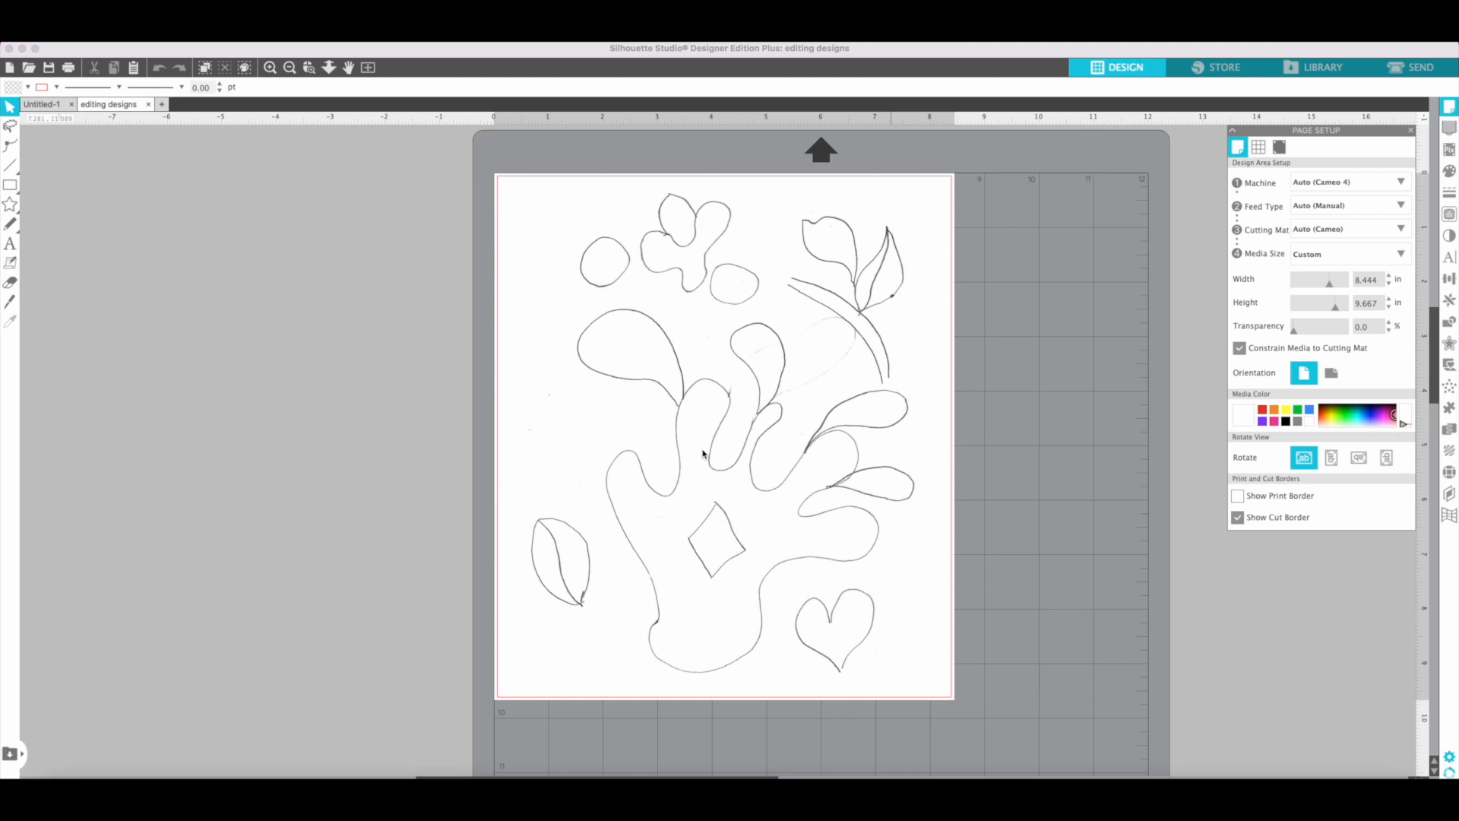
Step: Start a Trace and define a trace area enclosing all the drawings on the scanned sketch page
click(1449, 214)
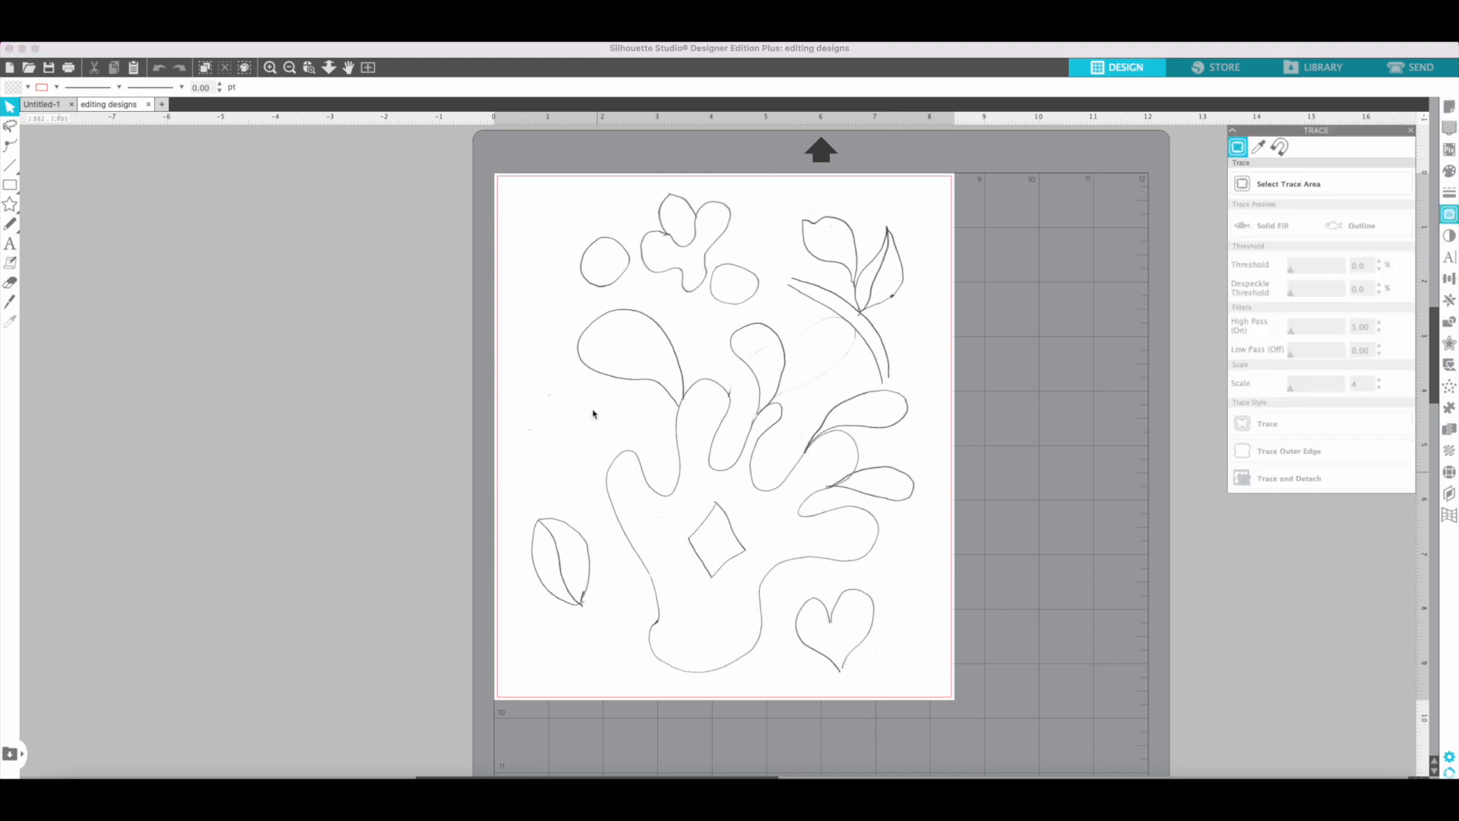
mouse_move(498, 191)
mouse_down()
mouse_move(641, 482)
mouse_move(461, 135)
mouse_move(514, 182)
mouse_up()
click(1193, 221)
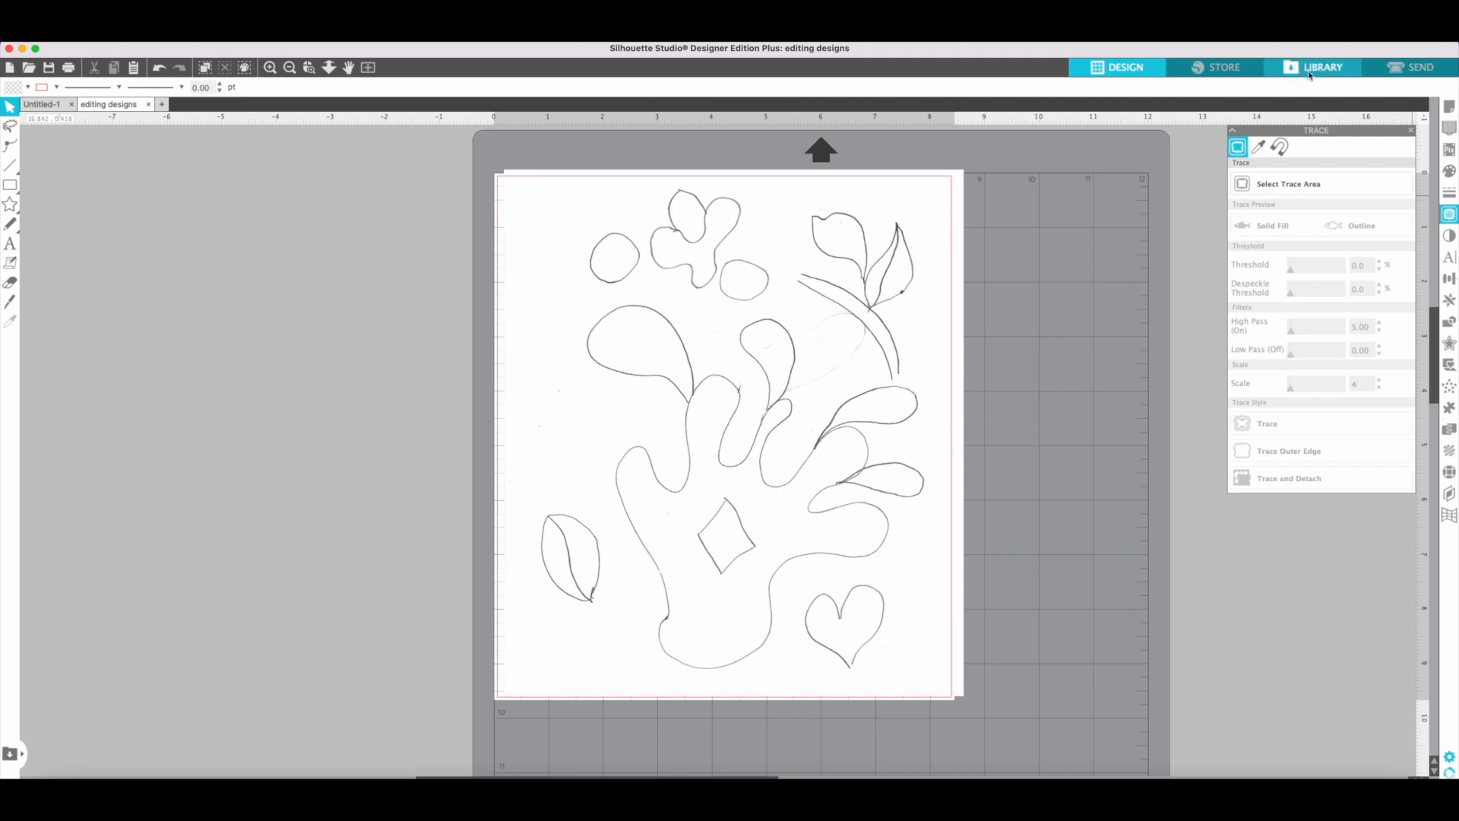
click(1287, 184)
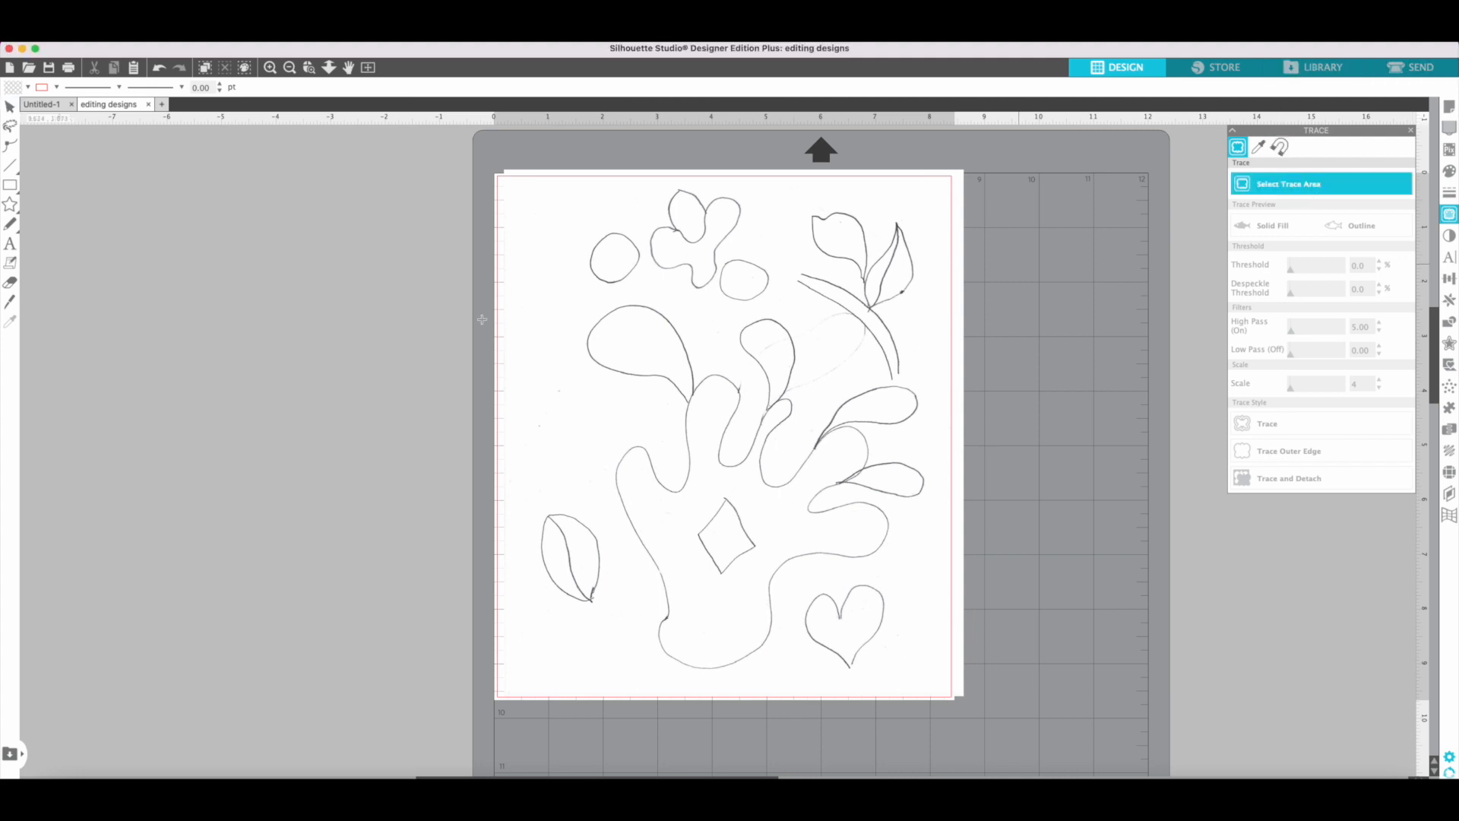
mouse_move(515, 178)
mouse_down()
mouse_move(814, 329)
mouse_move(951, 612)
mouse_move(956, 696)
mouse_up()
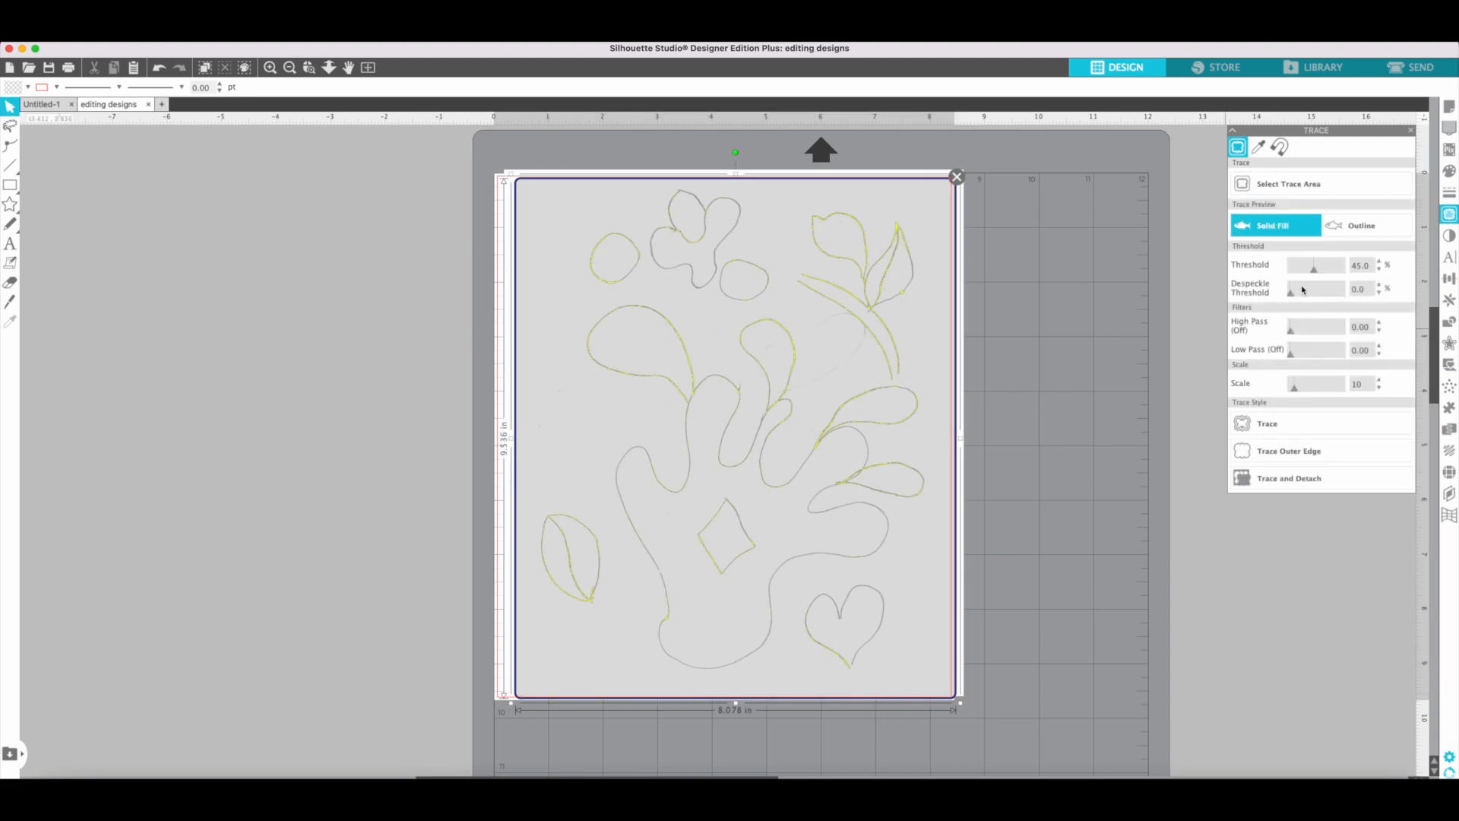
Step: Trace the drawings with a 96% threshold and delete the original scanned image underneath
drag(1313, 267, 1341, 268)
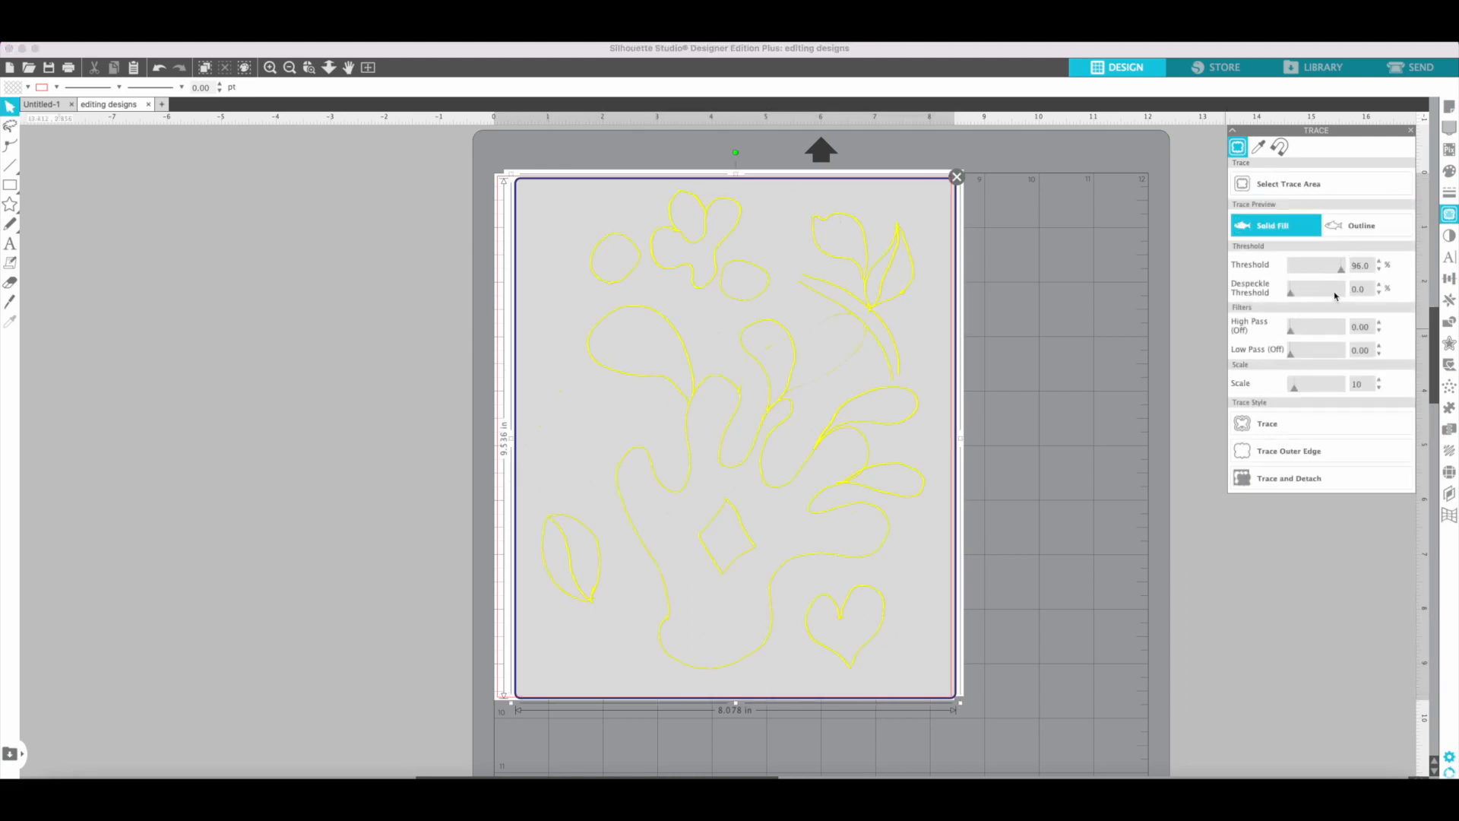
click(1292, 423)
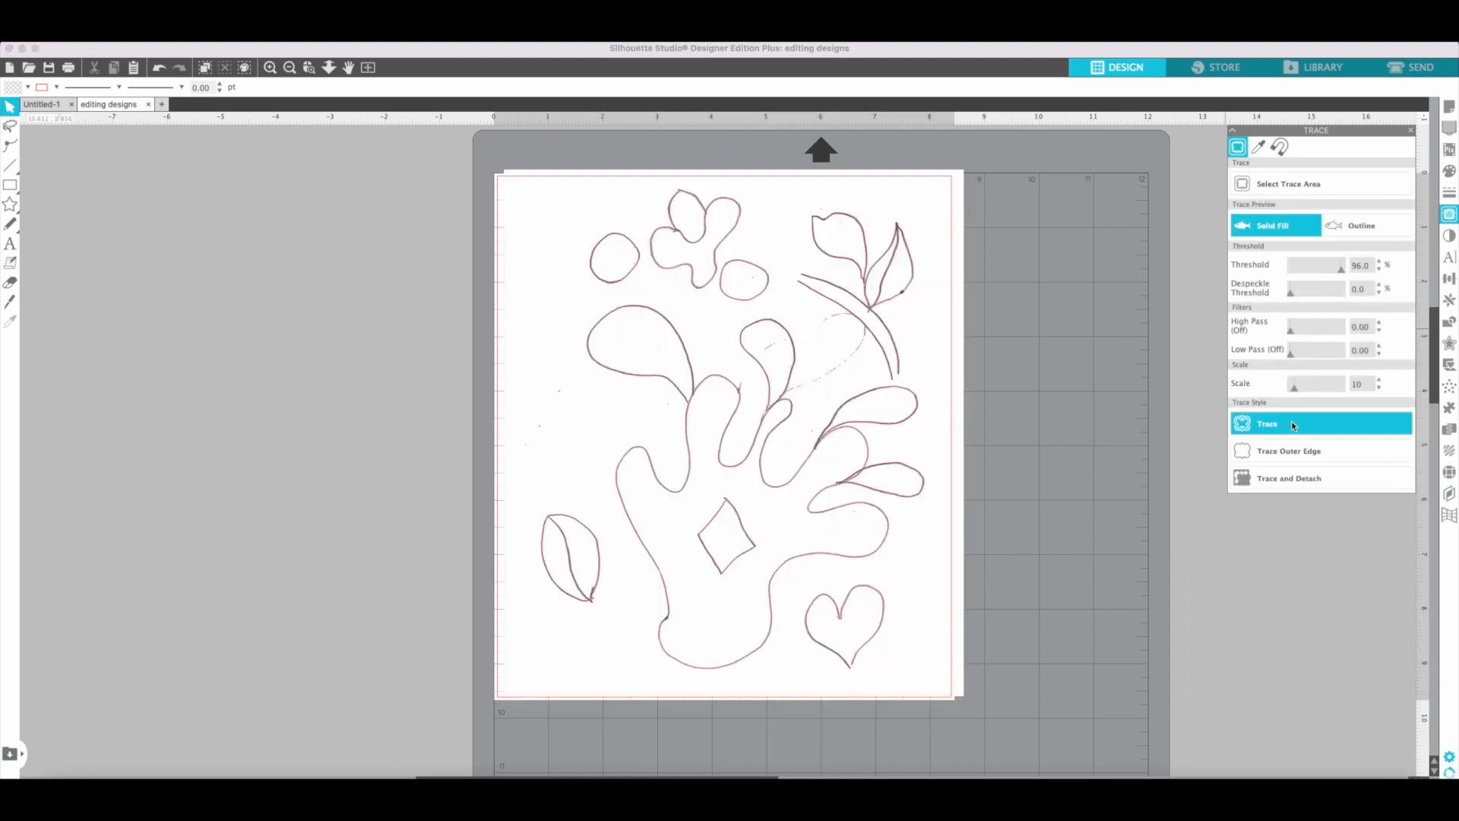
right_click(914, 595)
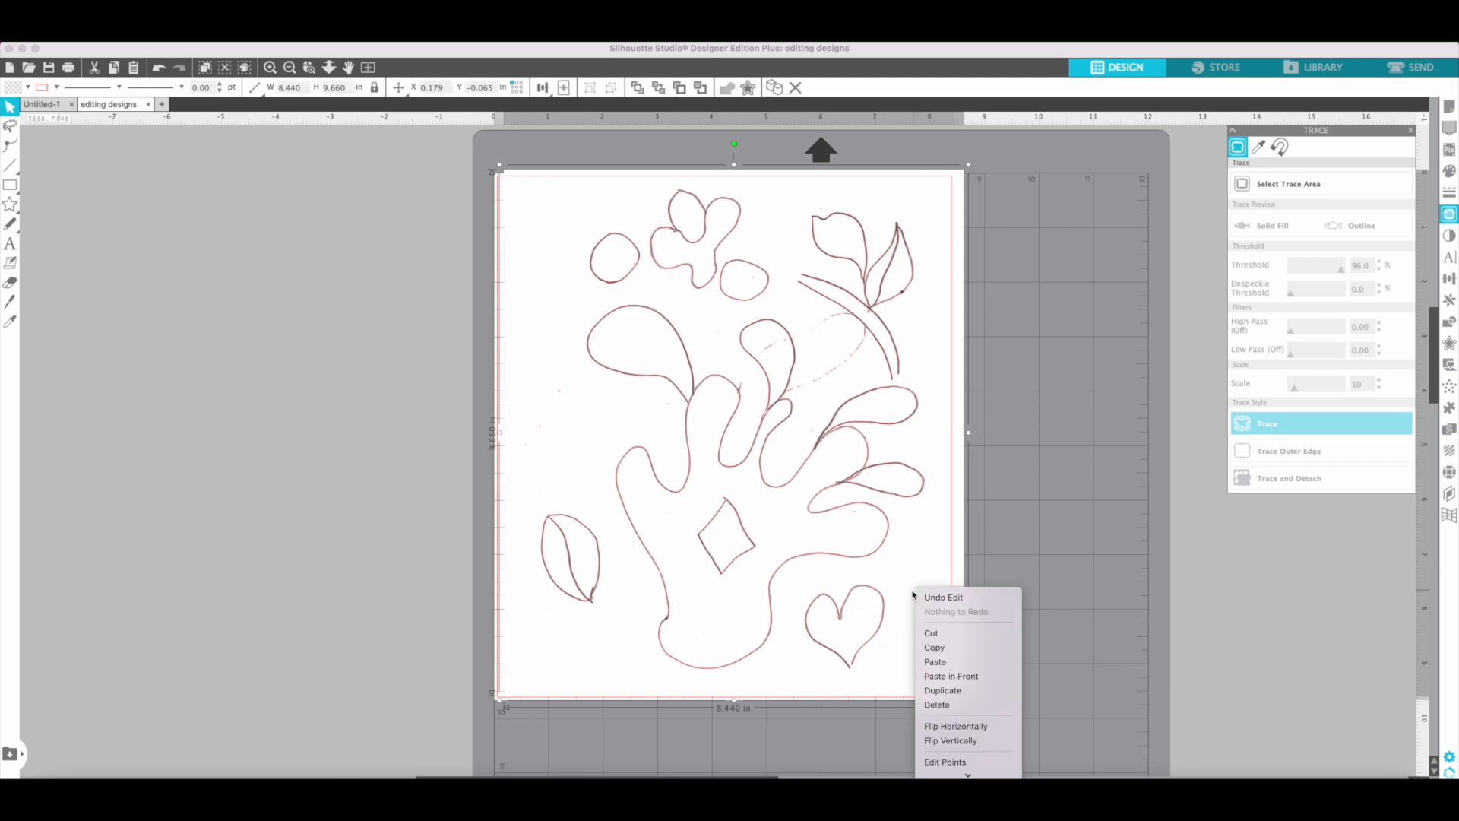
click(962, 707)
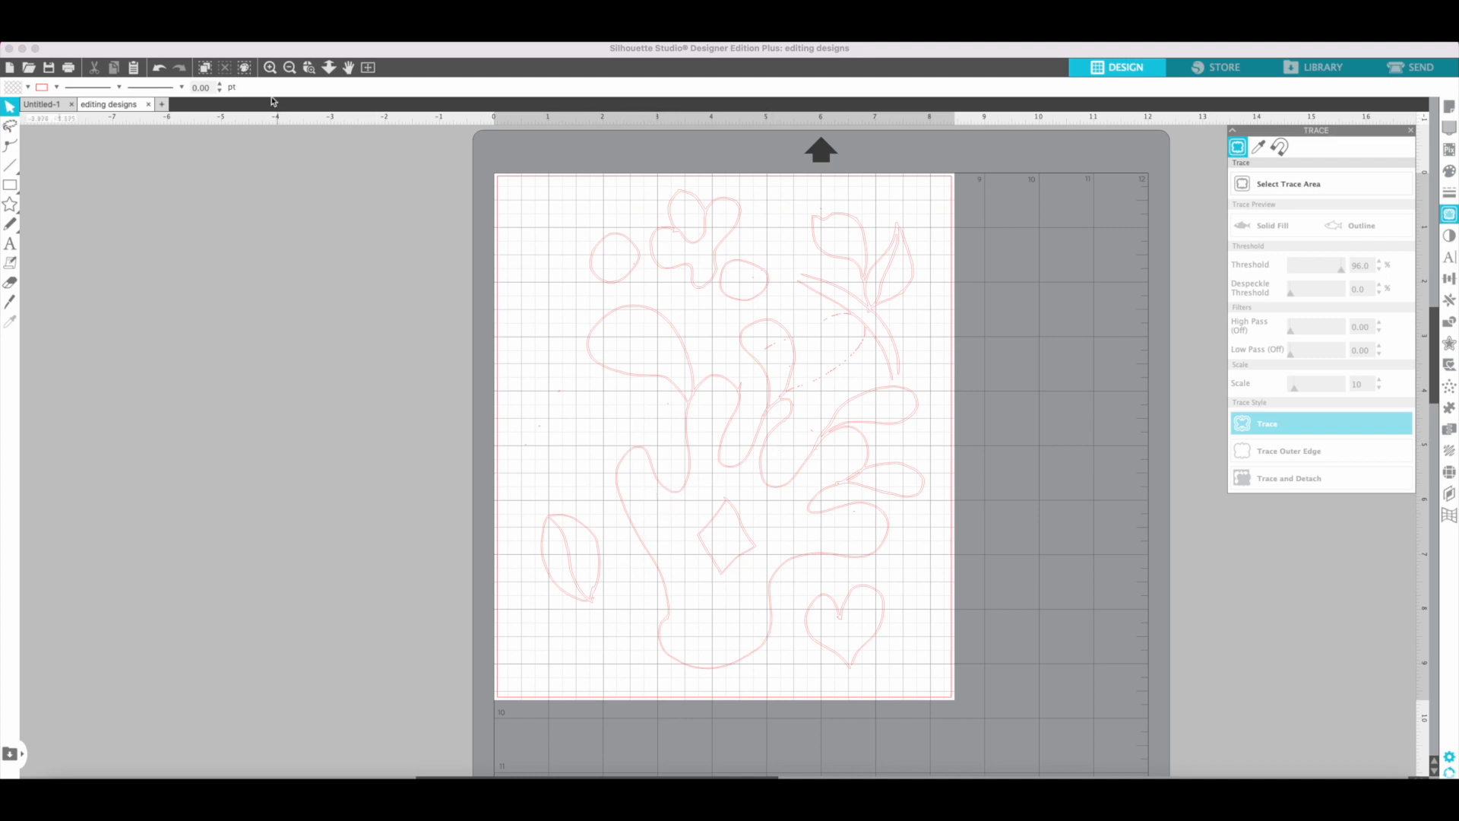
Step: Release the compound path of the traced artwork so each outline is a separate shape, and clear the selection
click(262, 73)
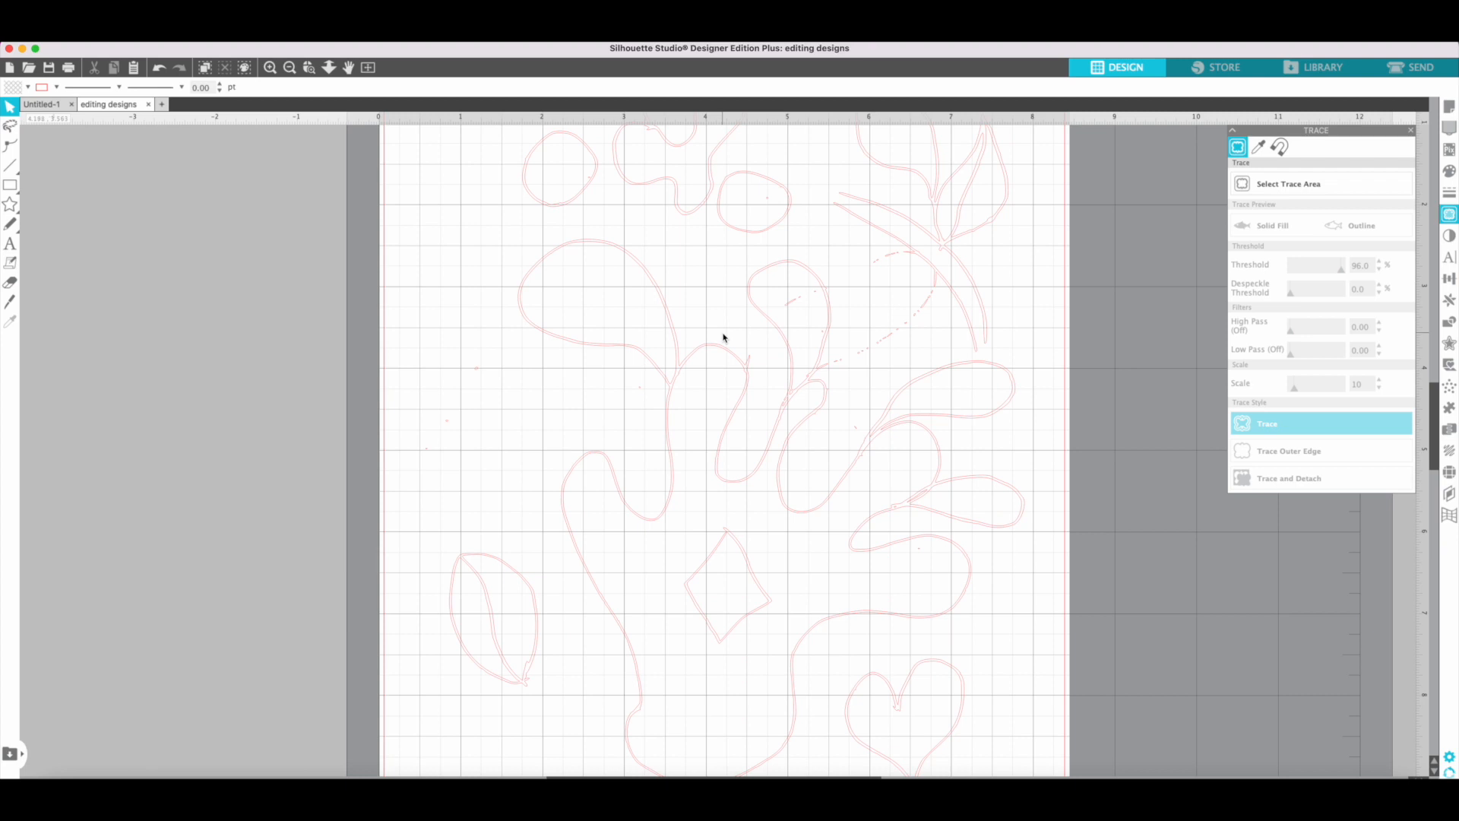
click(596, 351)
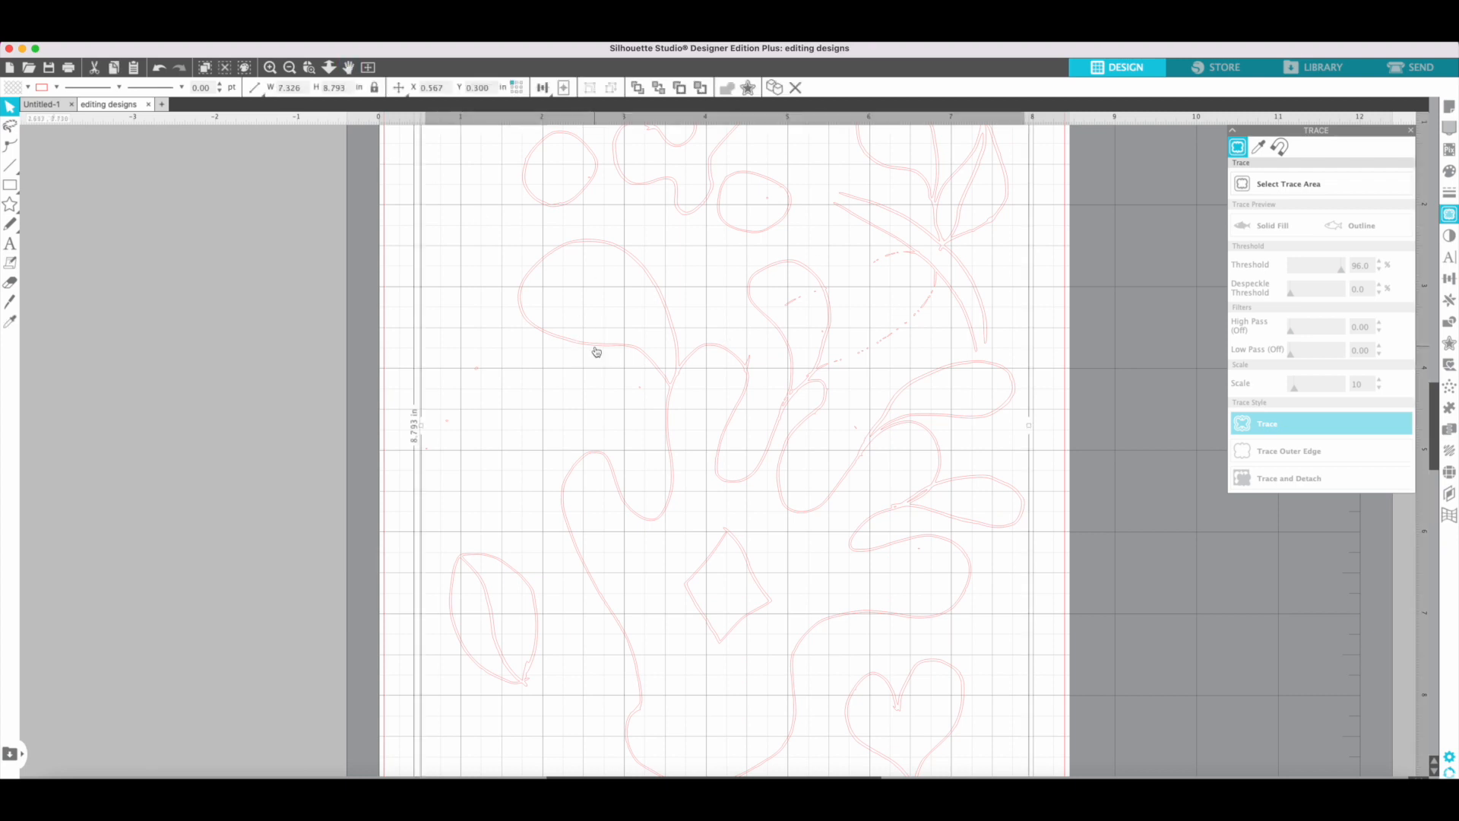
click(263, 33)
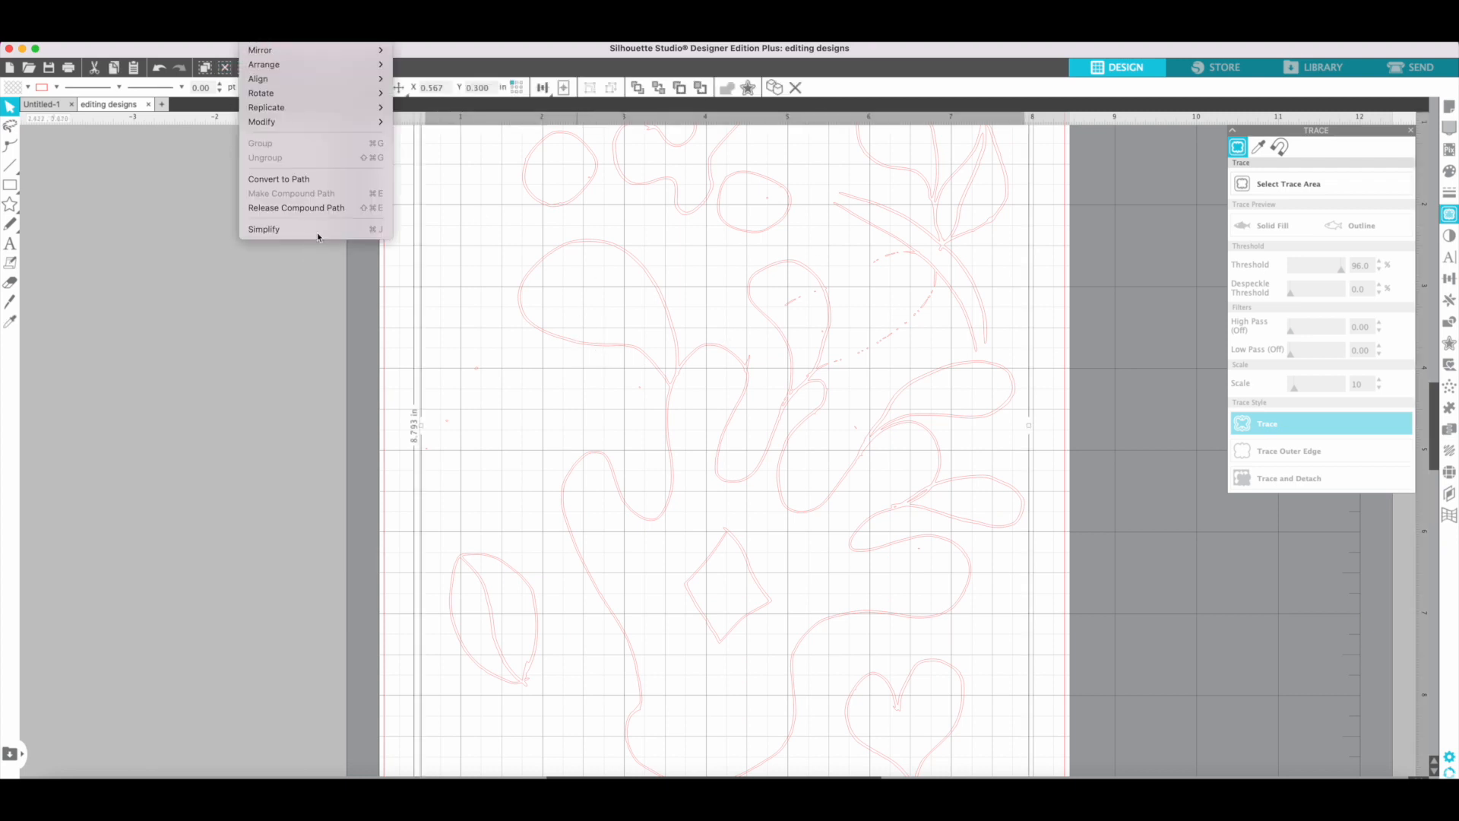
click(325, 210)
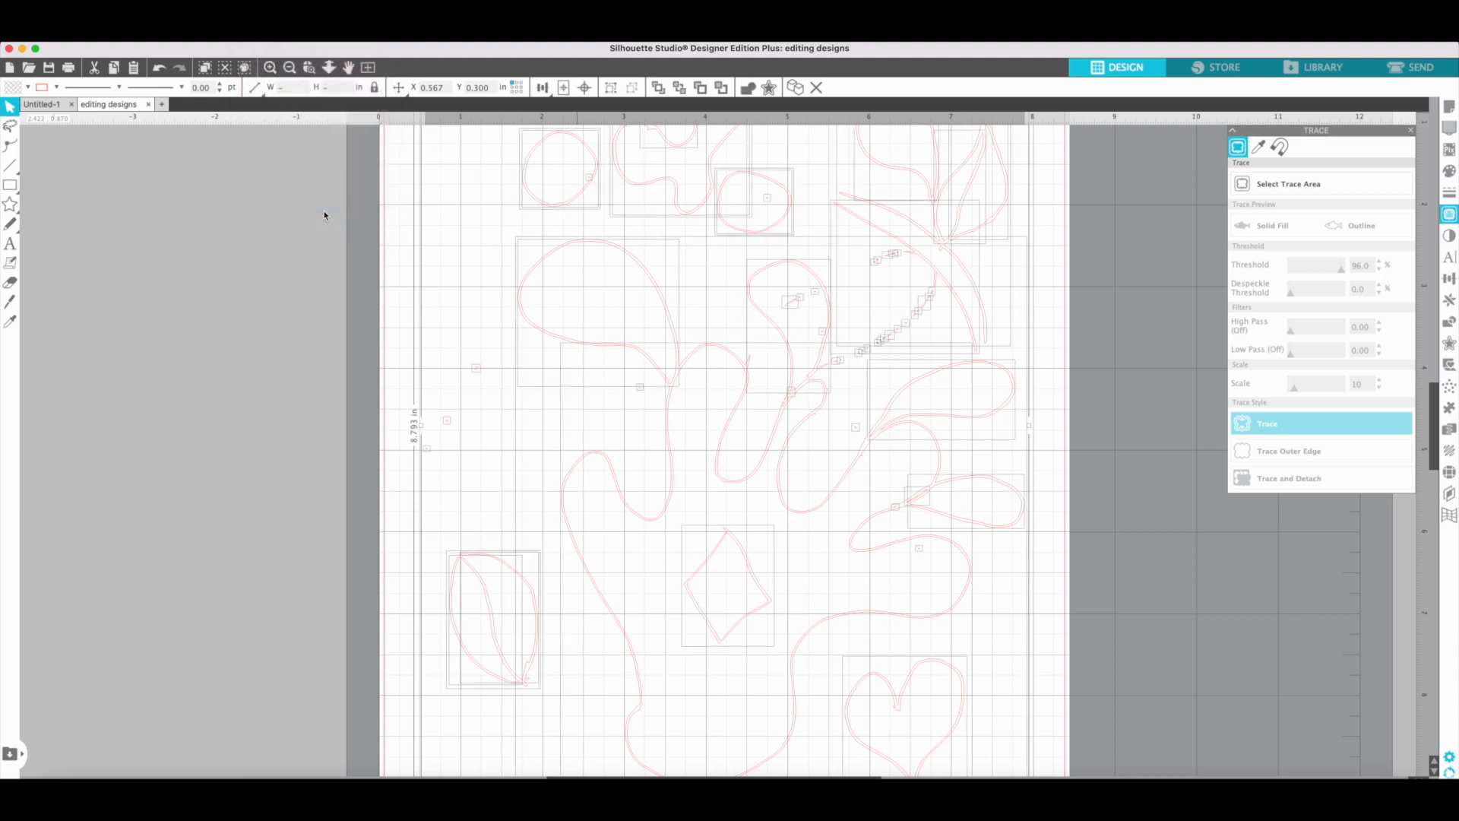
click(998, 615)
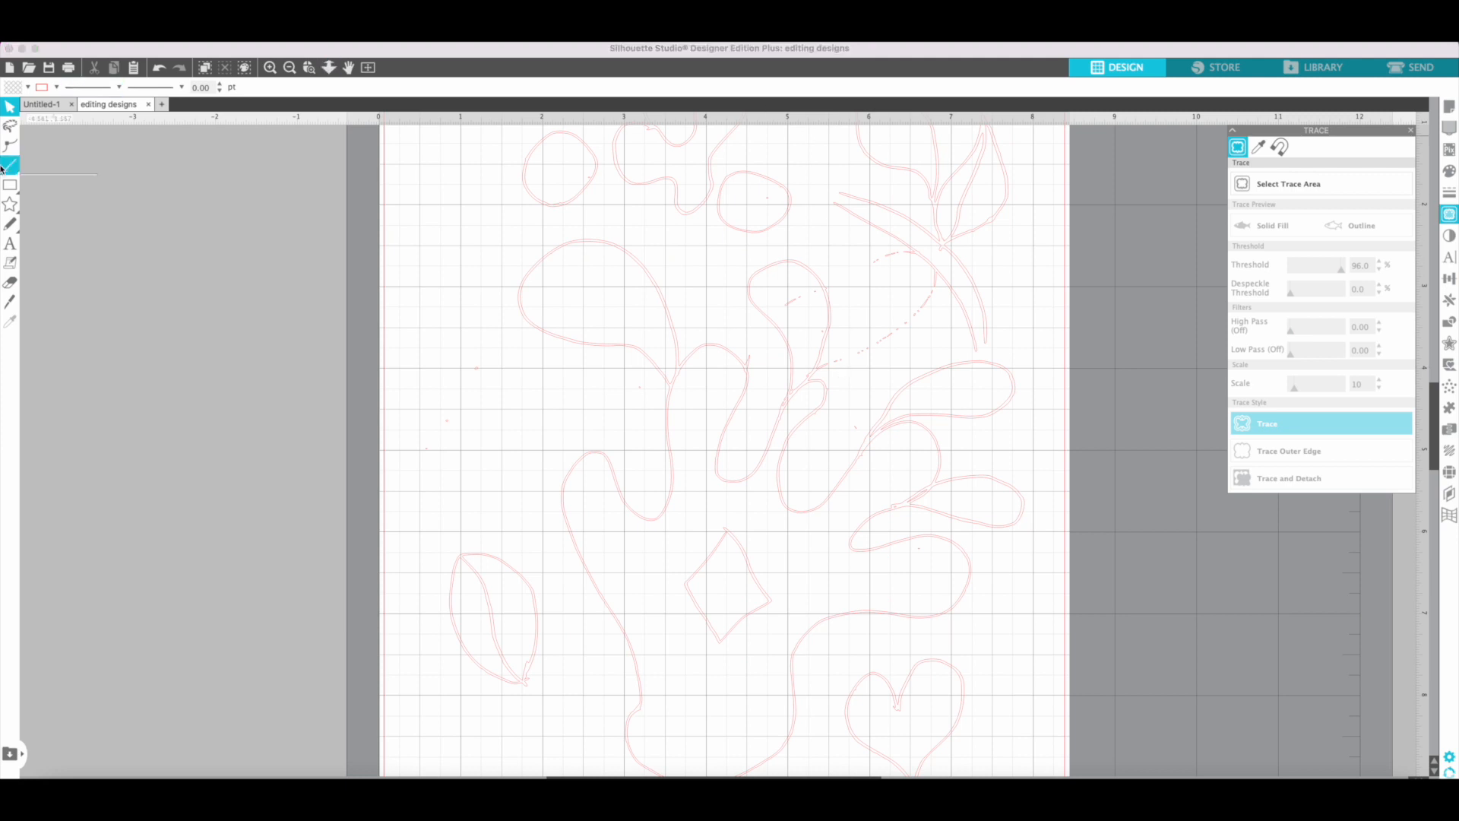
Step: Erase the stray dashed line between the upper middle petal and the branch with a round outline eraser of size 0.500
click(10, 282)
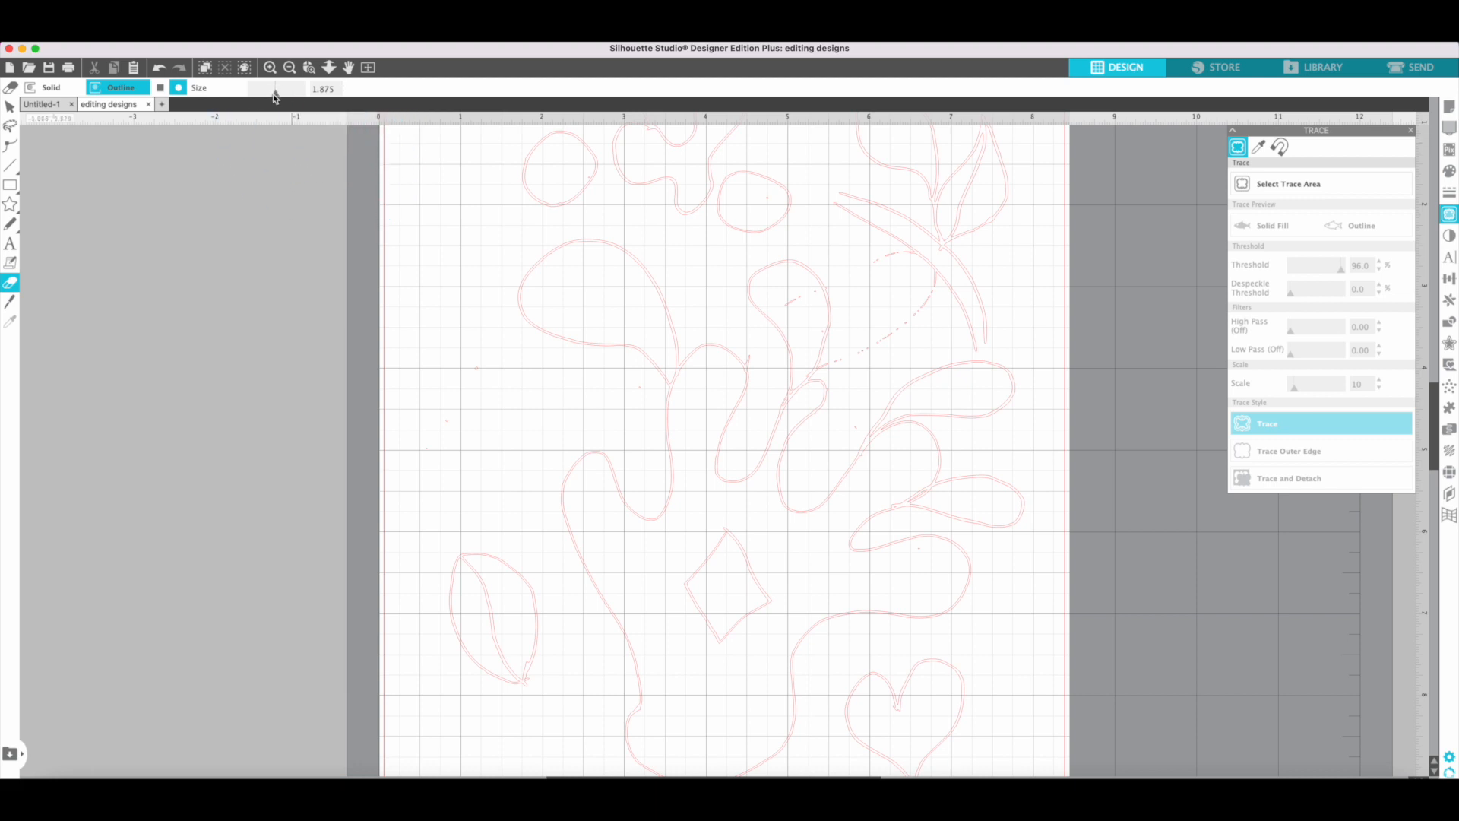
drag(272, 93, 256, 93)
mouse_move(765, 351)
mouse_down()
mouse_move(811, 368)
mouse_move(866, 345)
mouse_move(853, 355)
mouse_move(919, 293)
mouse_move(894, 267)
mouse_up()
drag(793, 299, 804, 298)
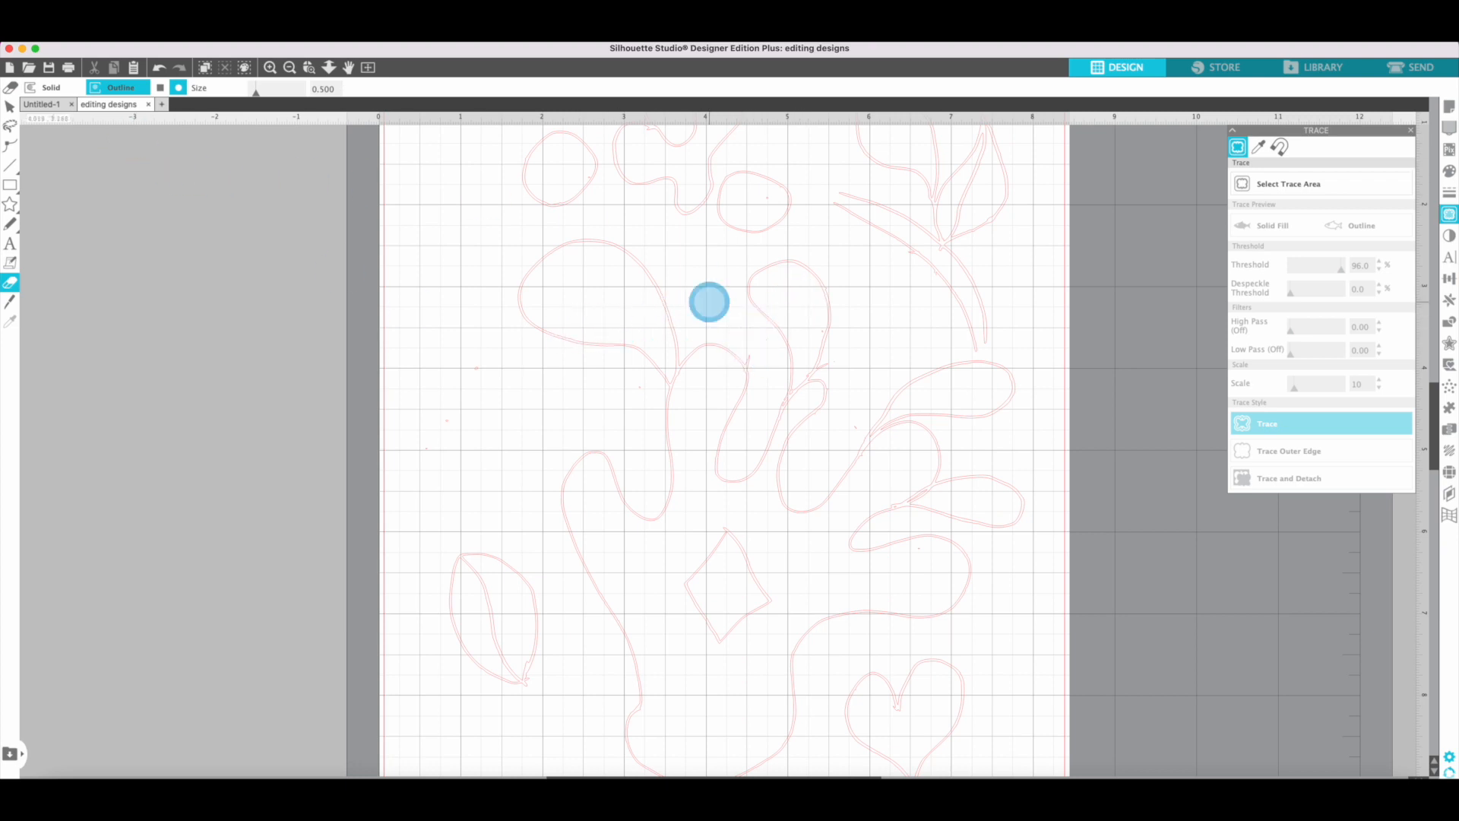
click(11, 107)
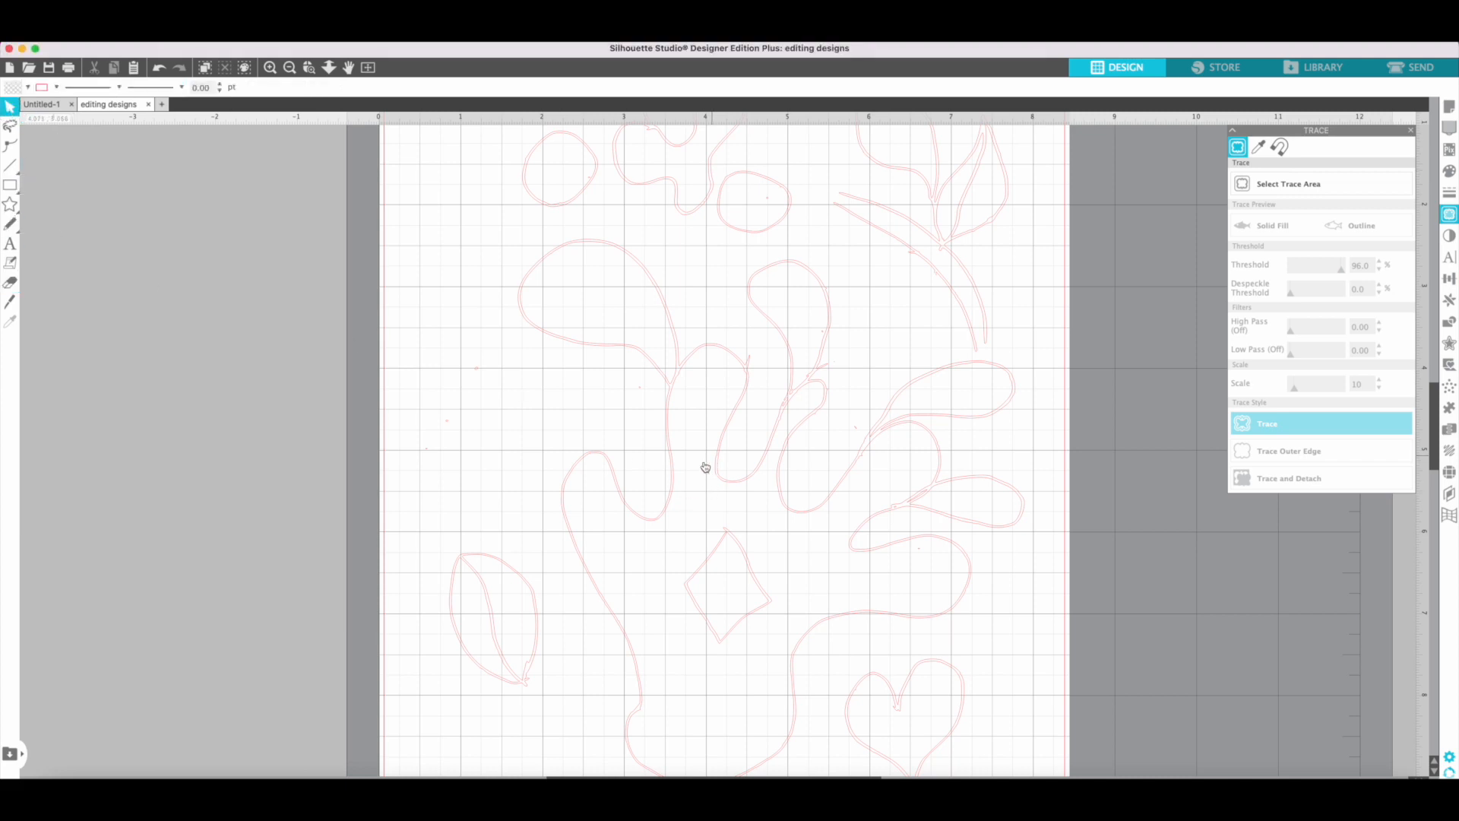
Step: Pull the inner outlines of the traced flower's centre petal and body out to the empty area at the page's upper left
scroll(521, 307, up, 5)
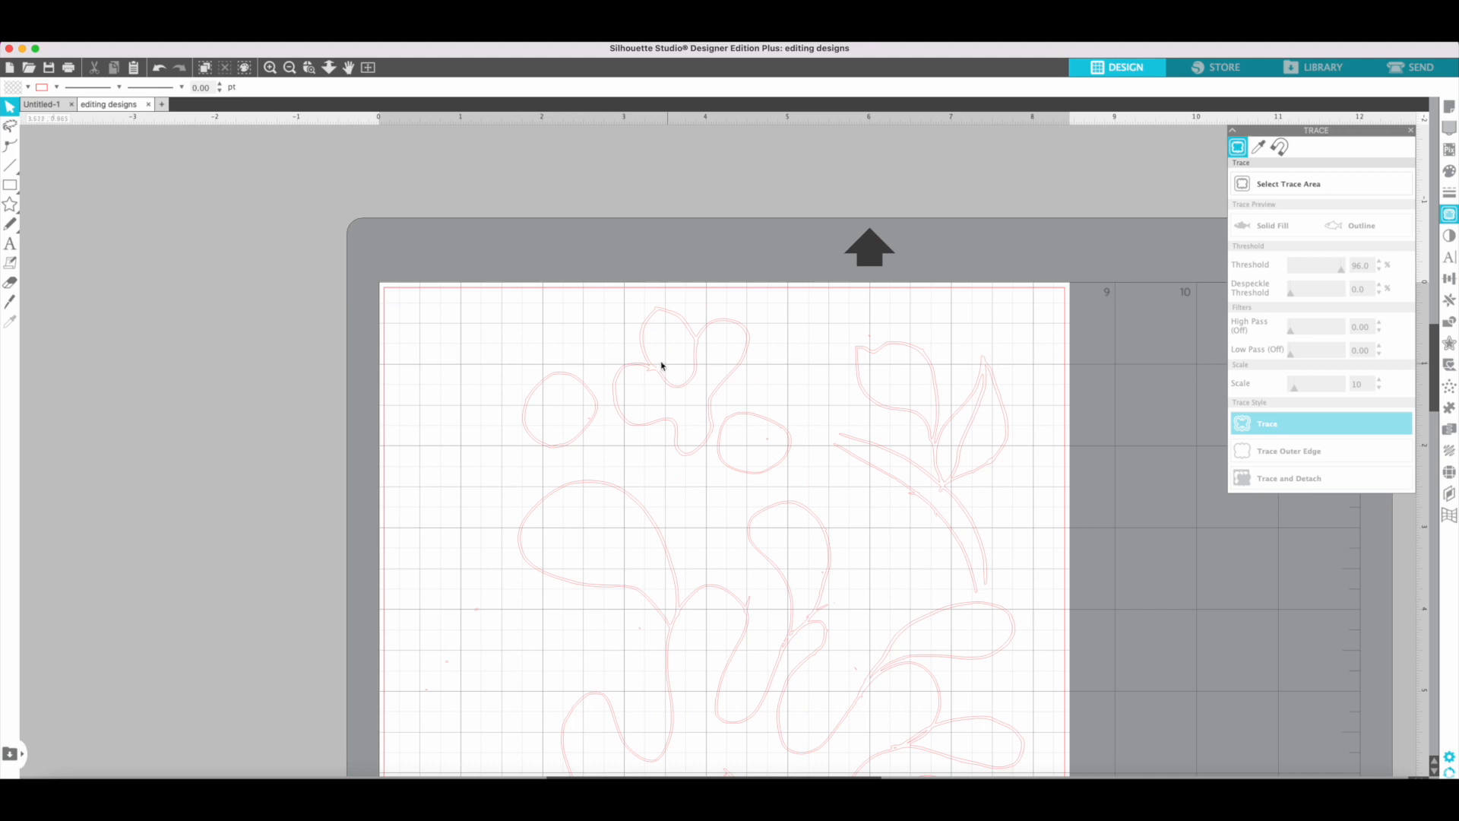
drag(649, 362, 655, 373)
drag(622, 382, 453, 368)
click(537, 416)
drag(677, 391, 452, 466)
click(456, 492)
drag(468, 384, 414, 393)
click(731, 450)
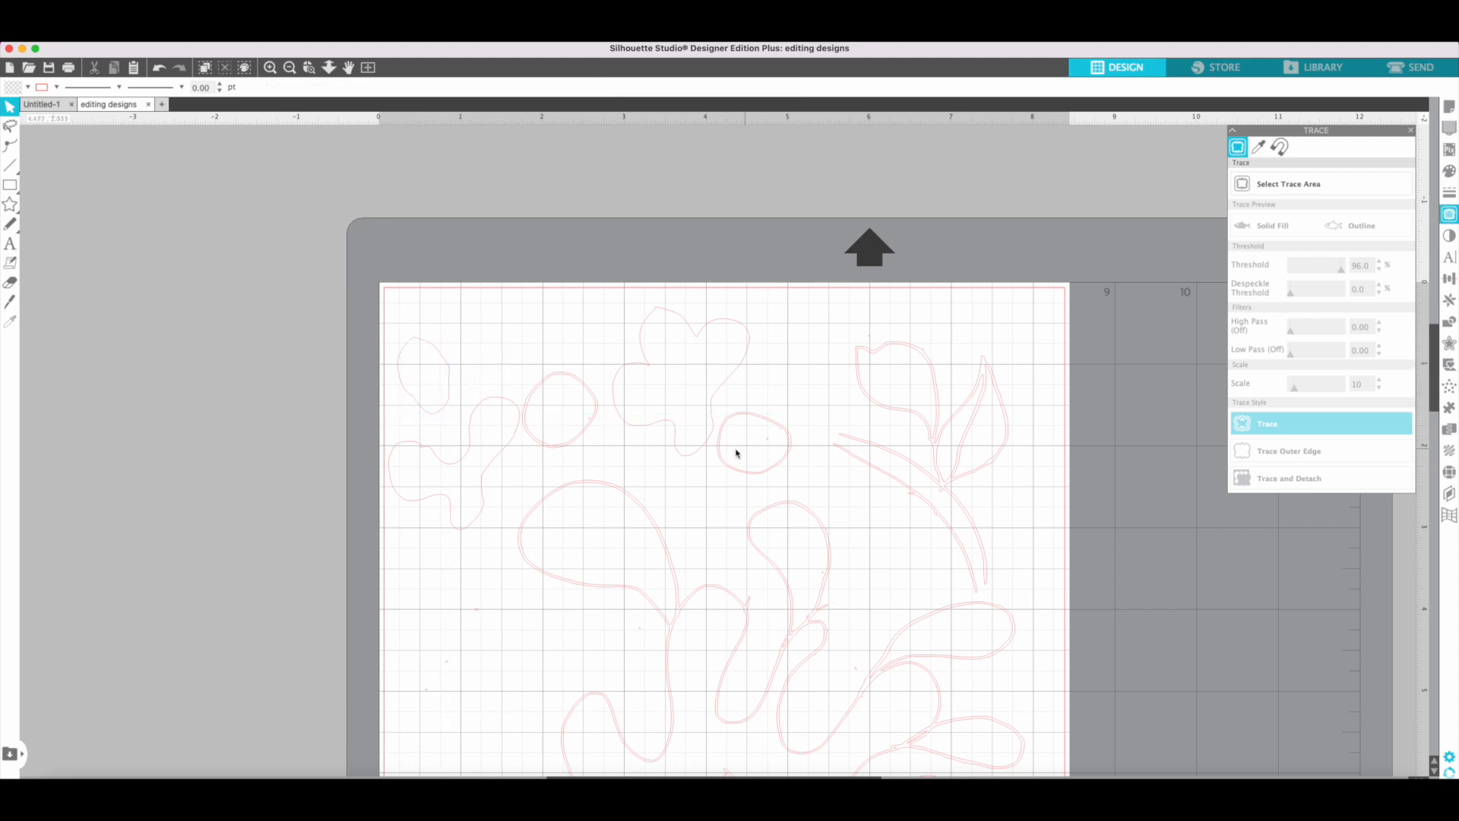
Step: Delete the flower's leftover outer outline and move the extracted flower body up across the page's top edge
click(666, 427)
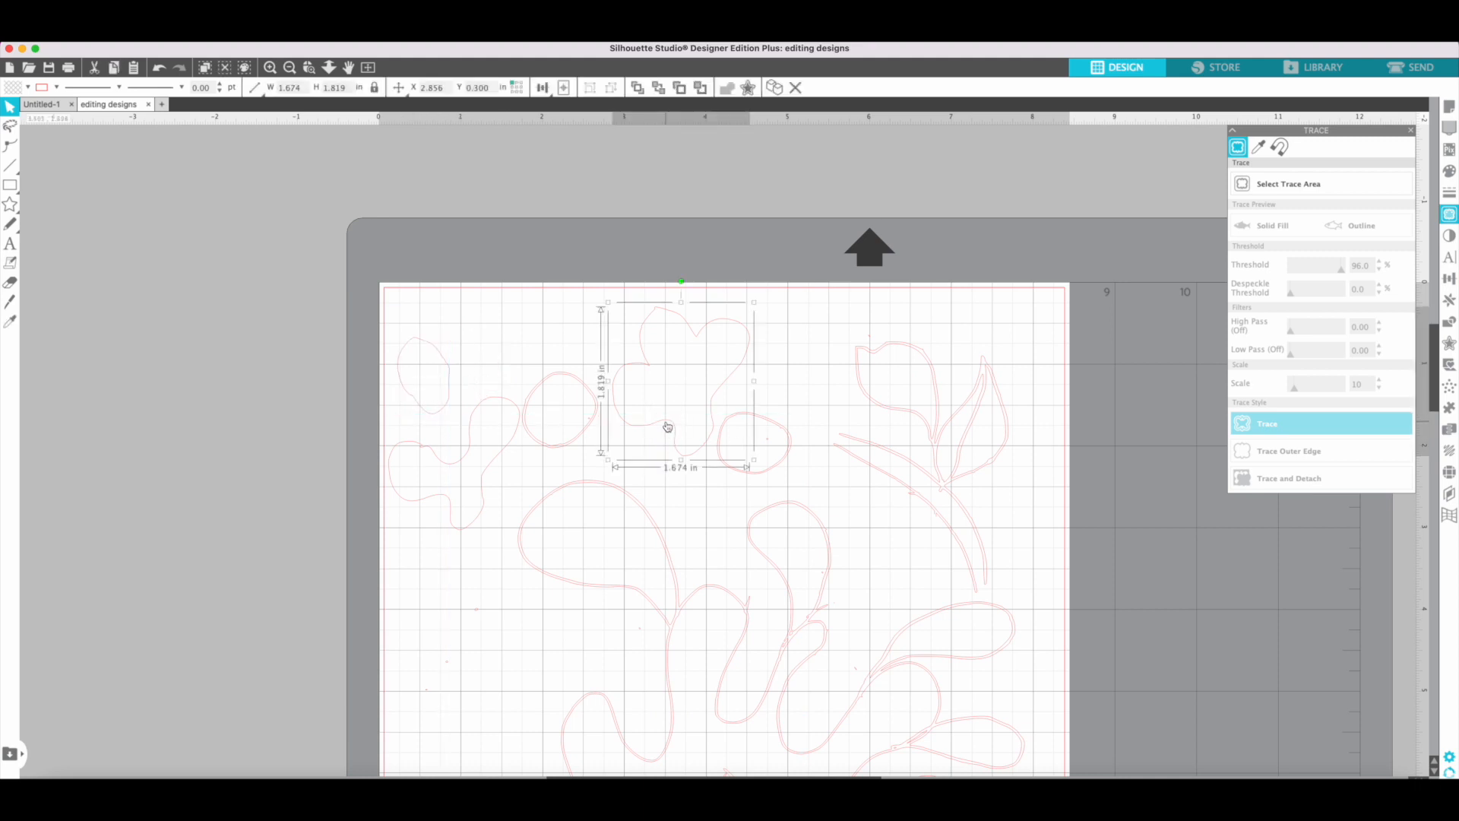
key(Delete)
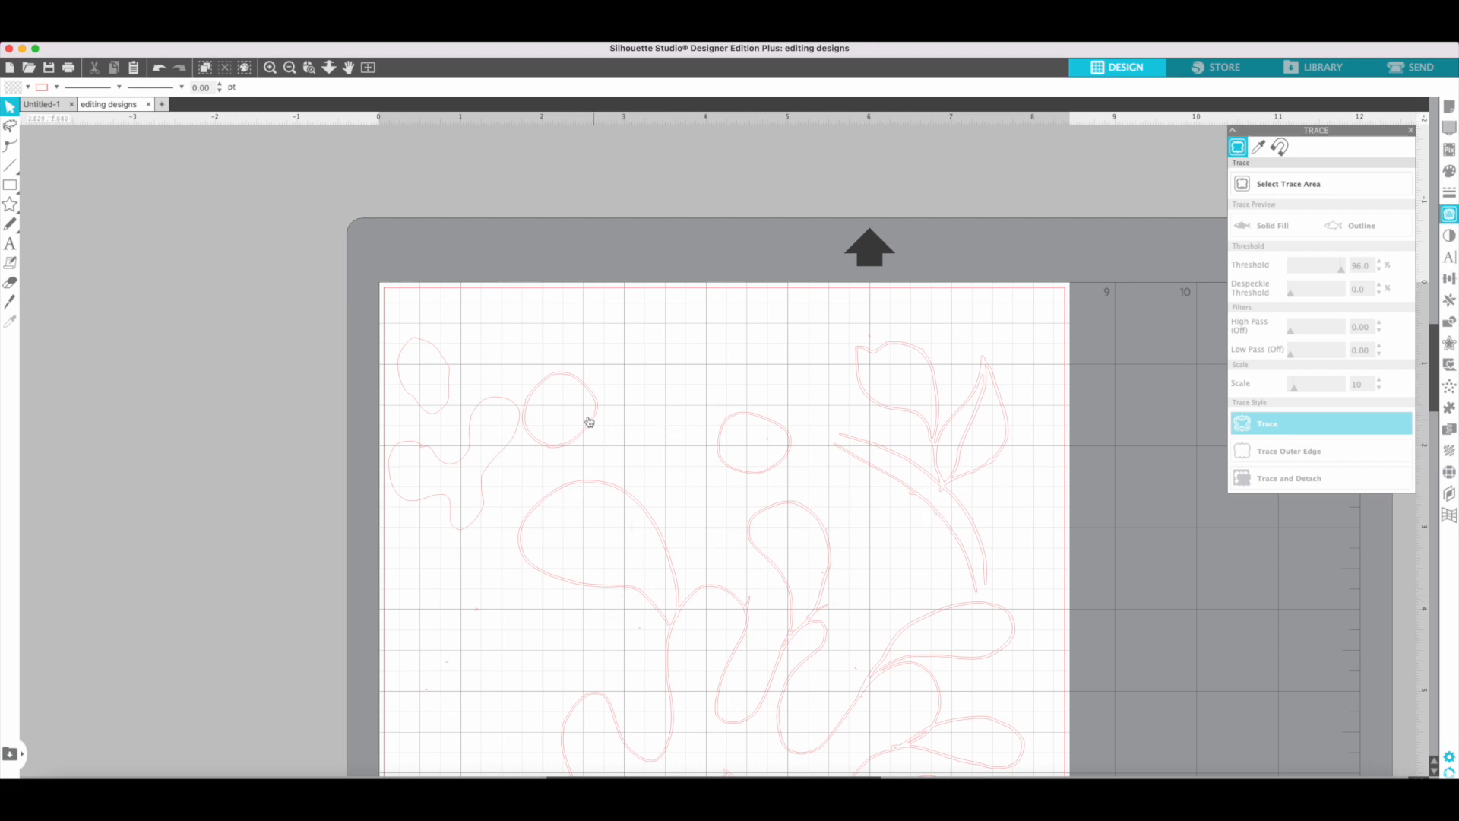
click(485, 405)
drag(485, 406, 537, 261)
Step: Draw an ellipse about 0.88 by 0.90 in and place it over the left traced circle
click(13, 187)
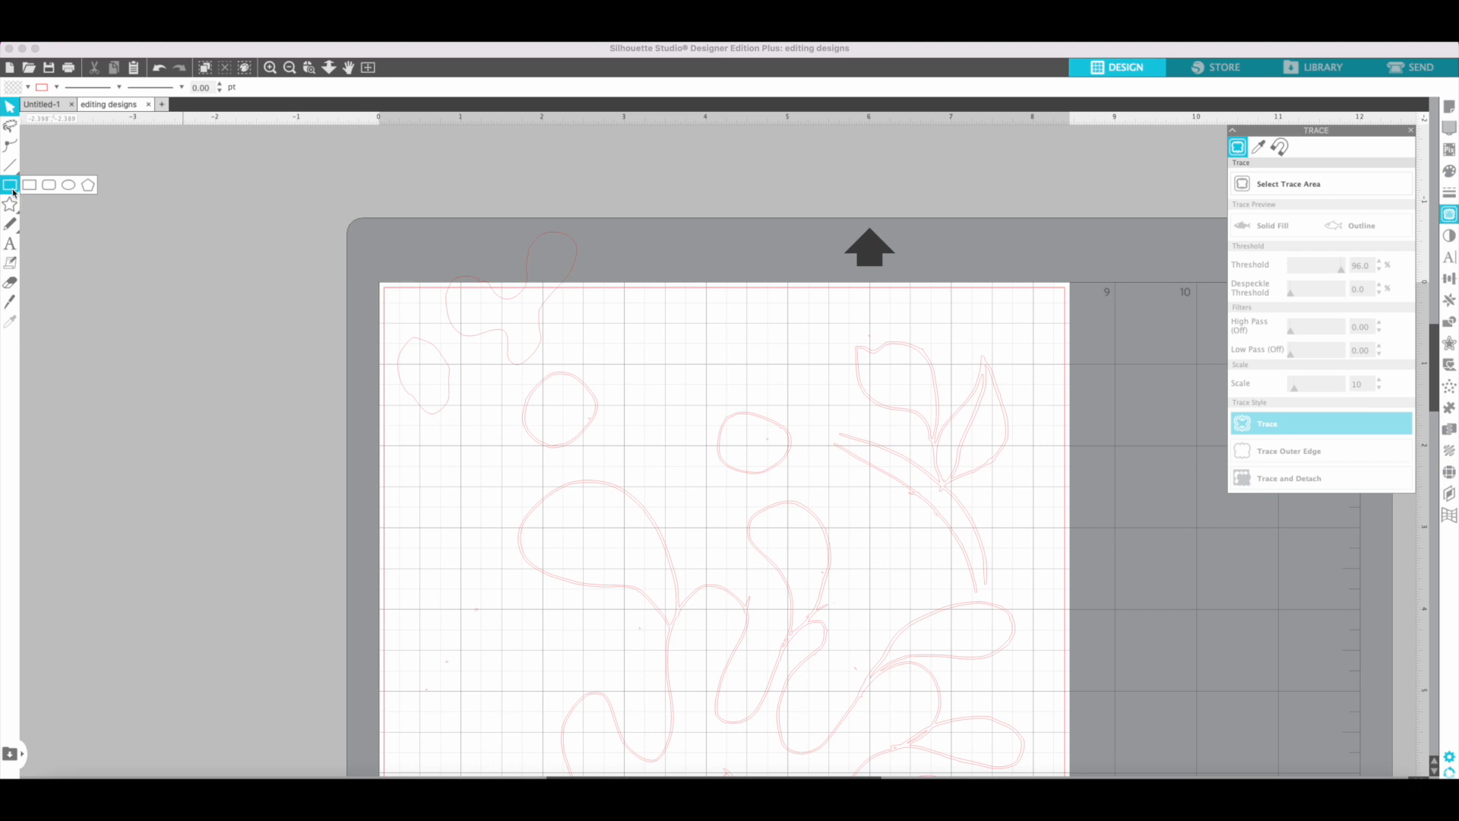
click(67, 186)
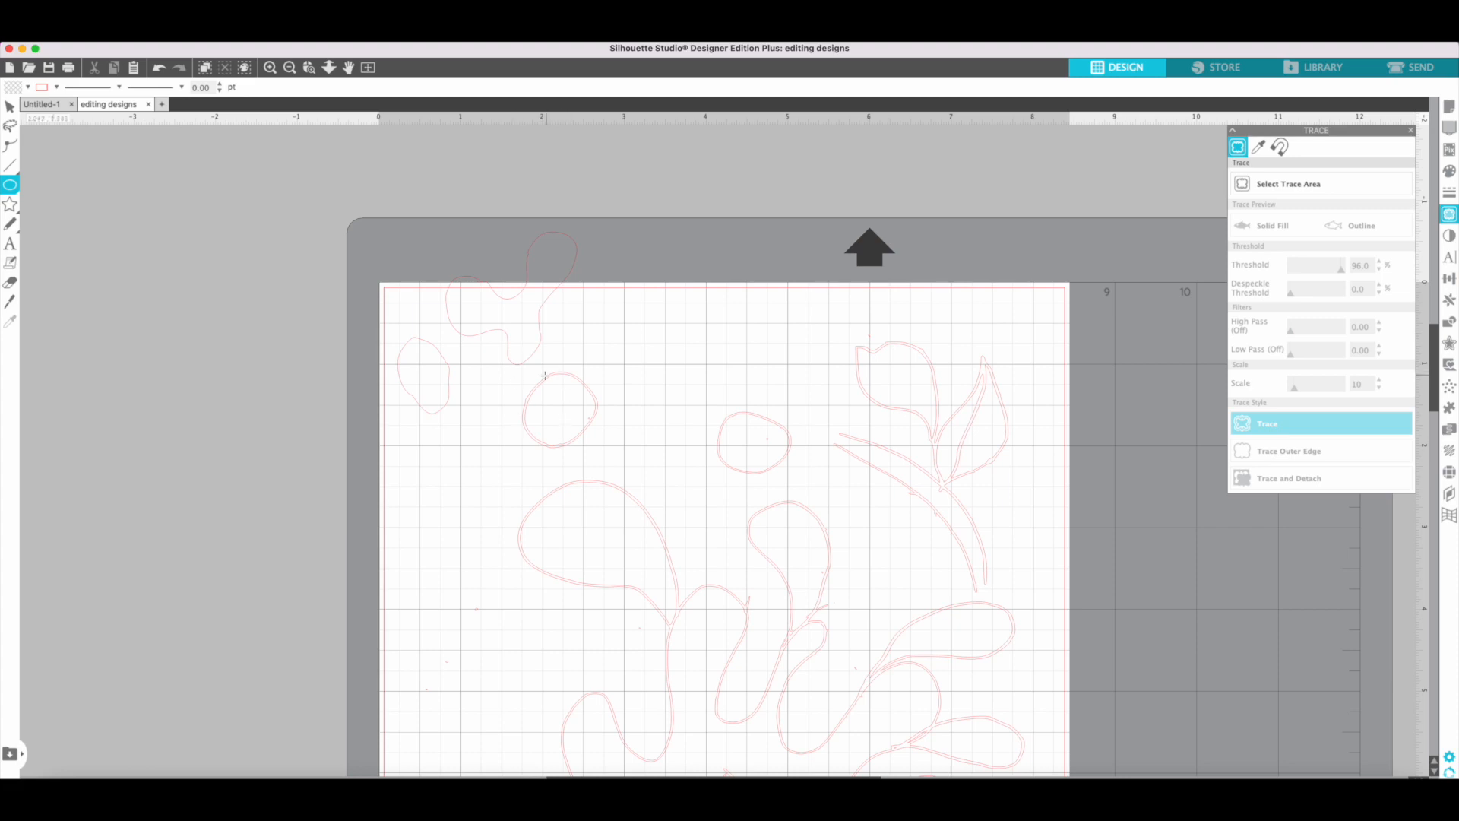
drag(546, 376, 616, 451)
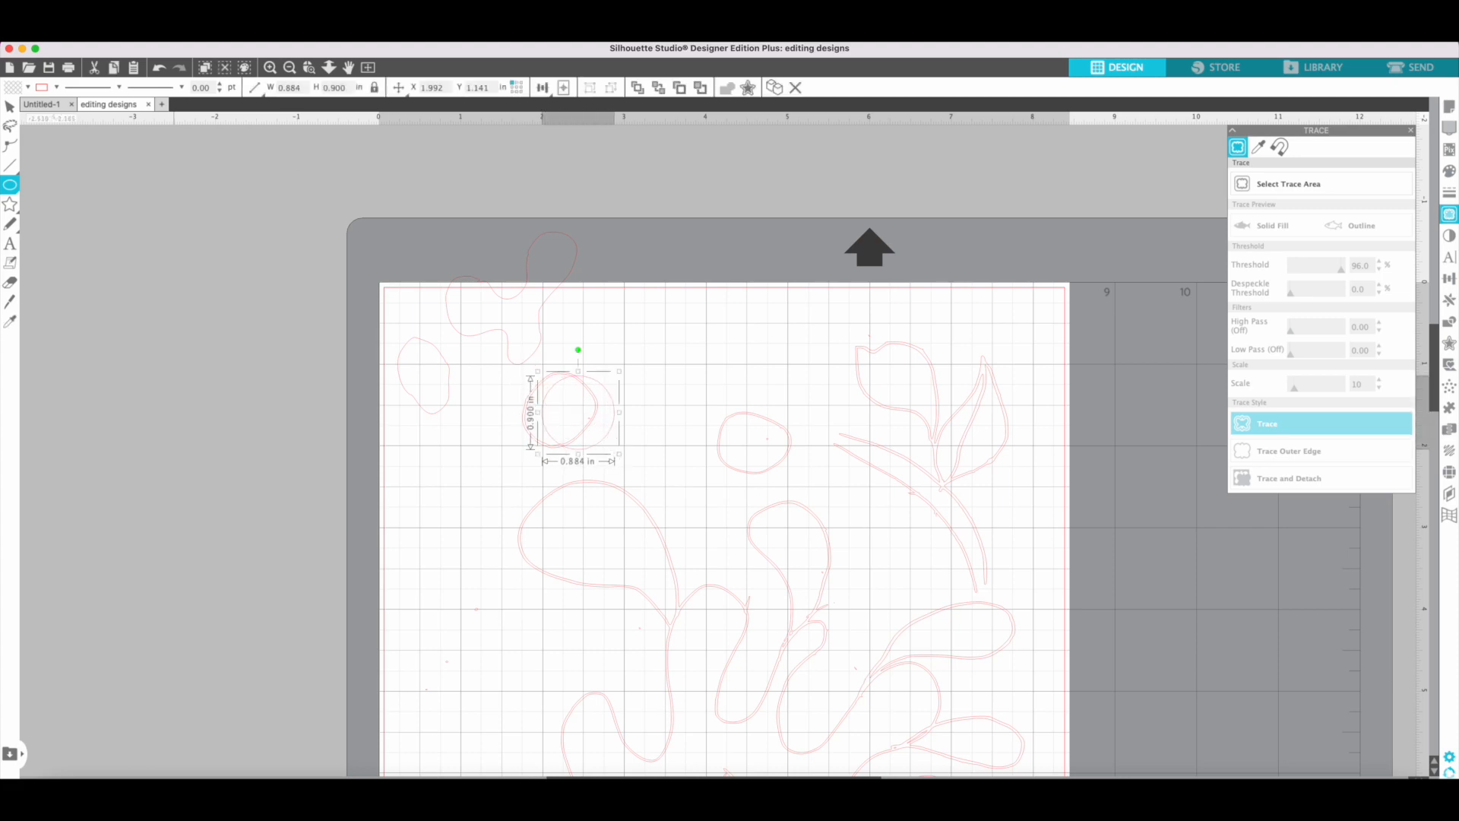
click(10, 107)
click(11, 184)
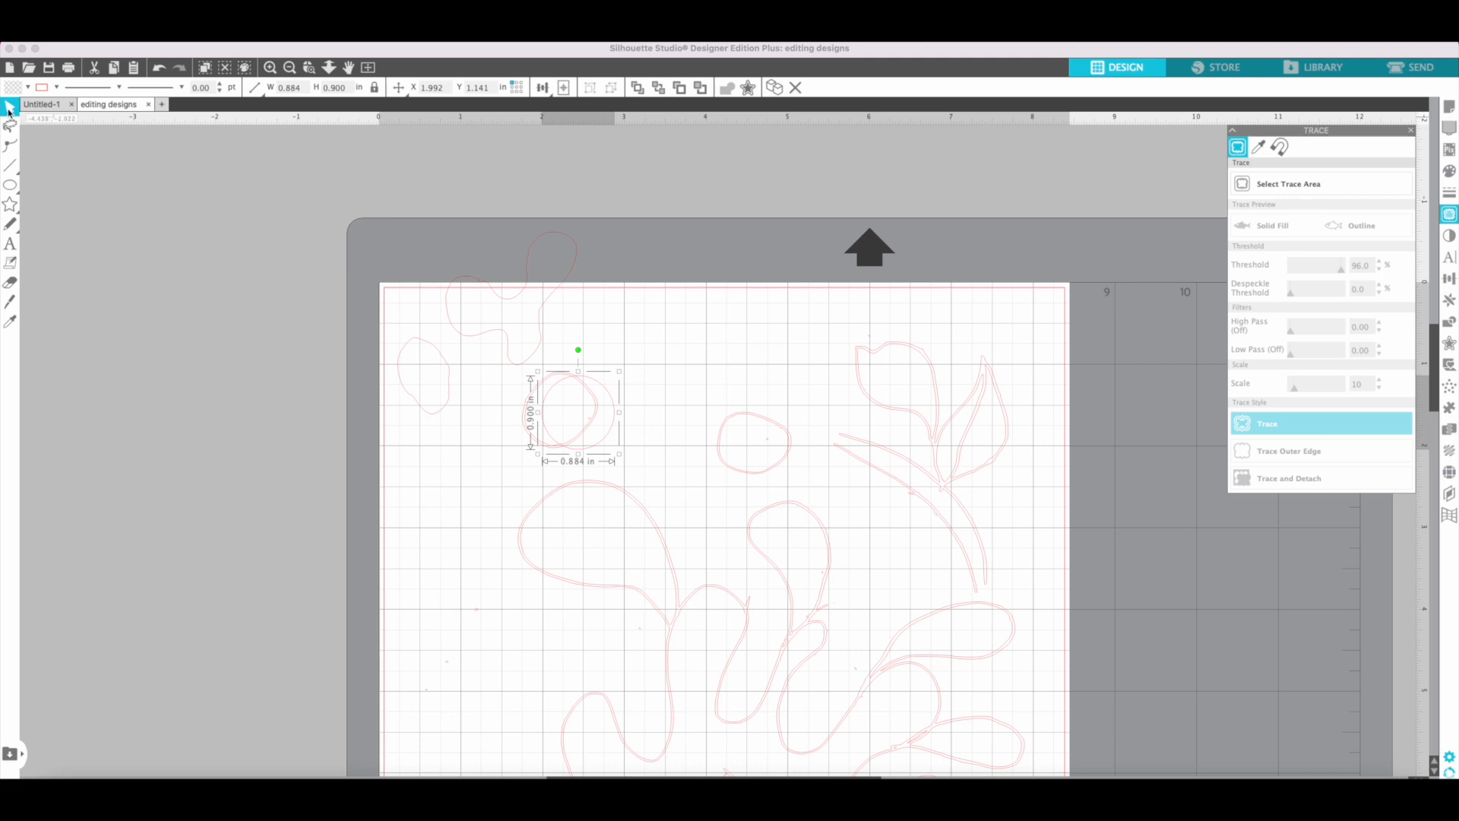
drag(555, 390, 535, 385)
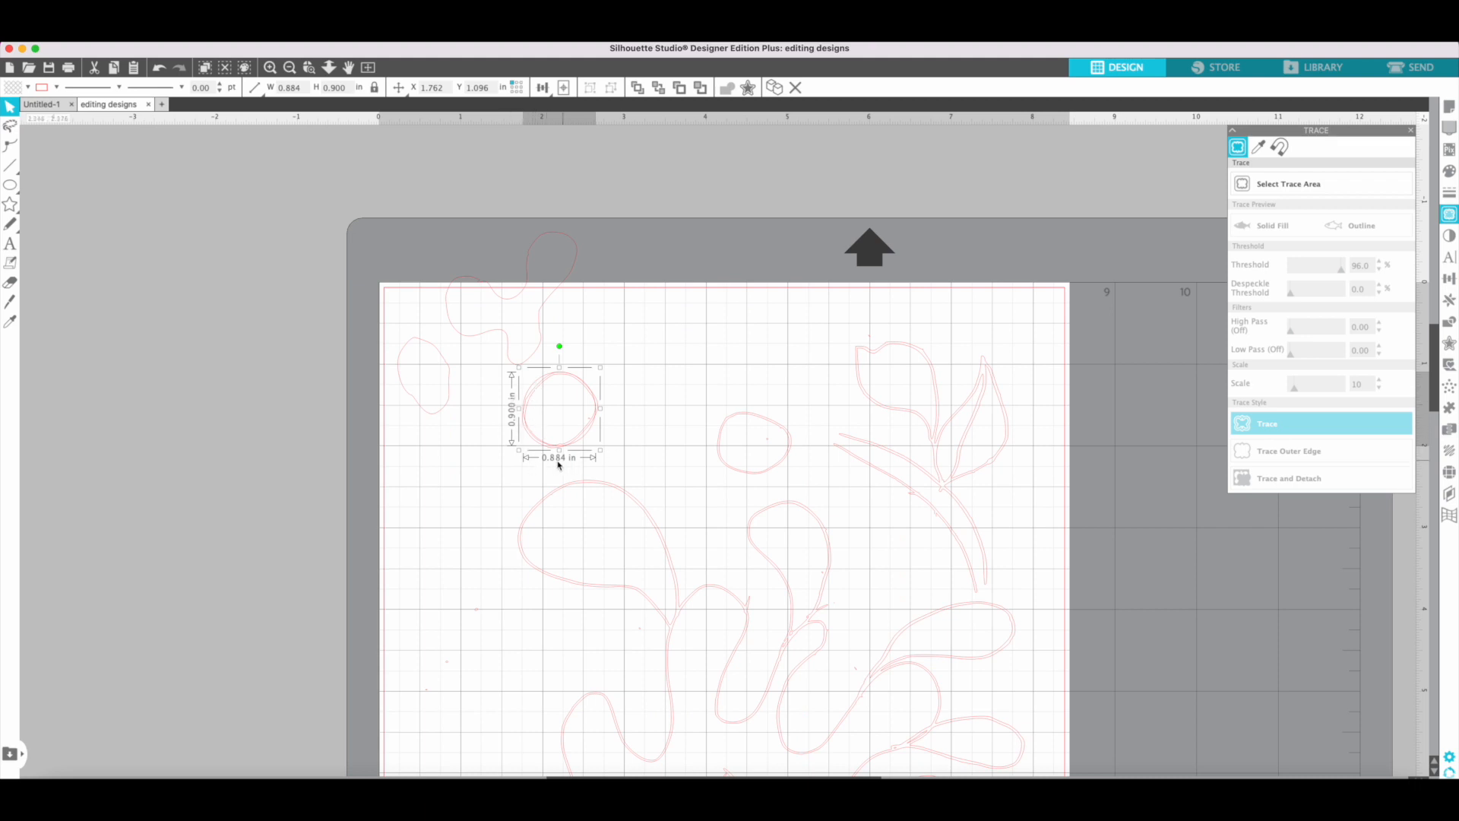
Step: Unlock the new circle's aspect ratio and set its width to 0.900 in
click(375, 89)
click(297, 89)
text(0.900)
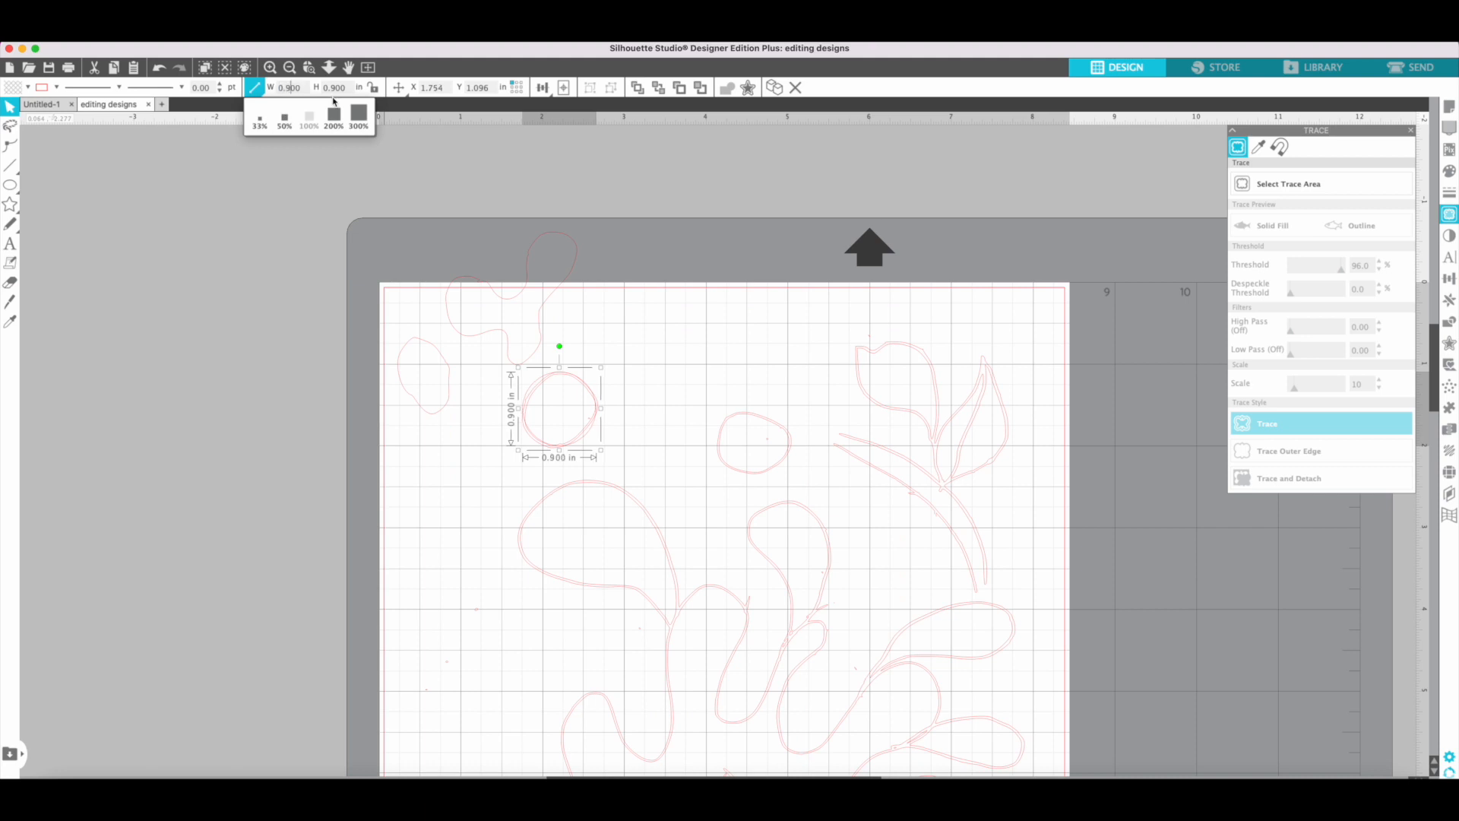
click(646, 241)
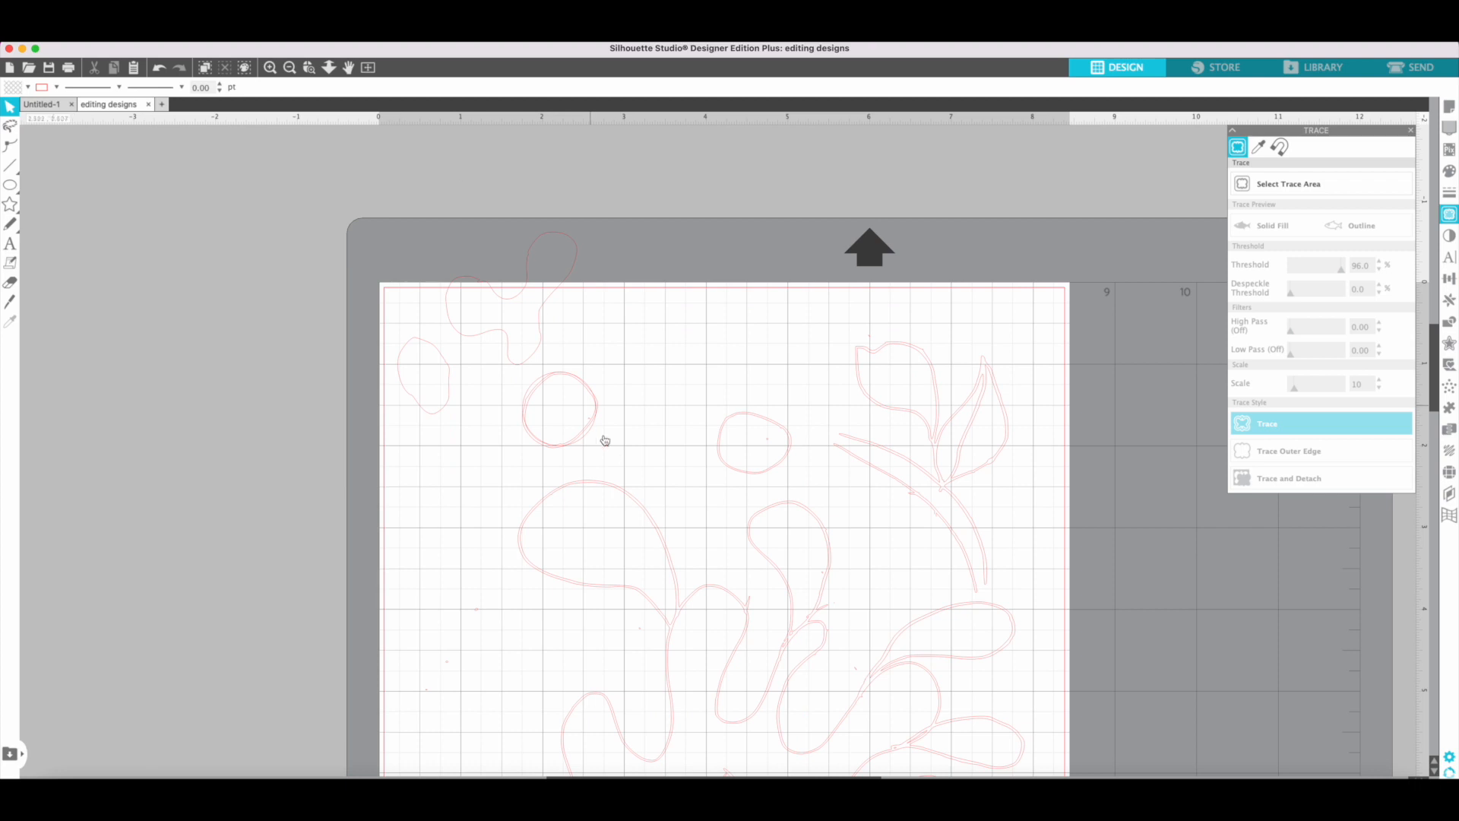
Step: Move the new circle aside to the upper right and delete the left hand-drawn circle's traced outlines
drag(589, 438, 684, 374)
click(482, 456)
mouse_move(525, 370)
mouse_down()
mouse_move(557, 404)
mouse_move(515, 362)
mouse_move(488, 370)
mouse_up()
click(547, 378)
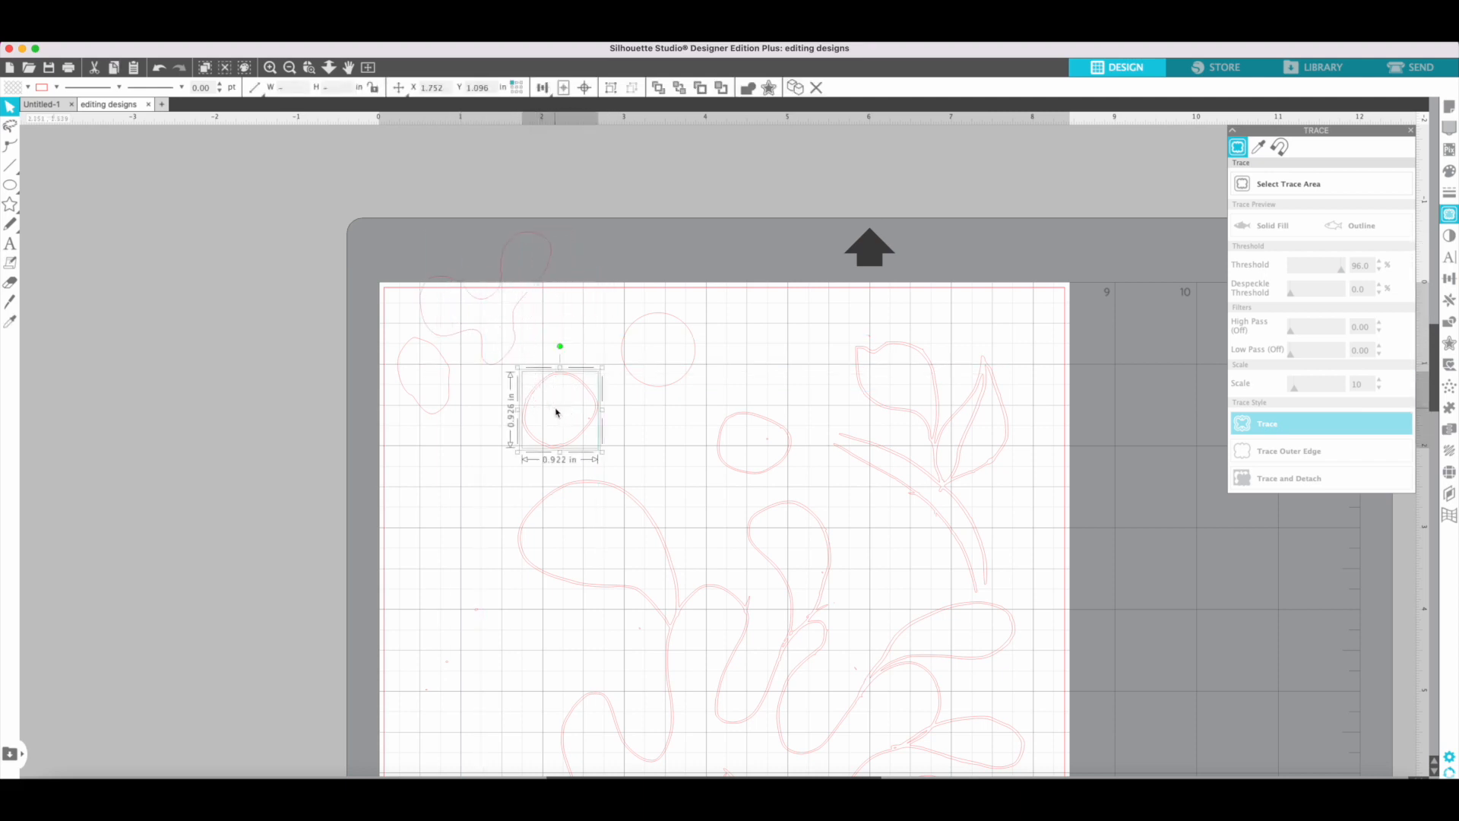
key(Delete)
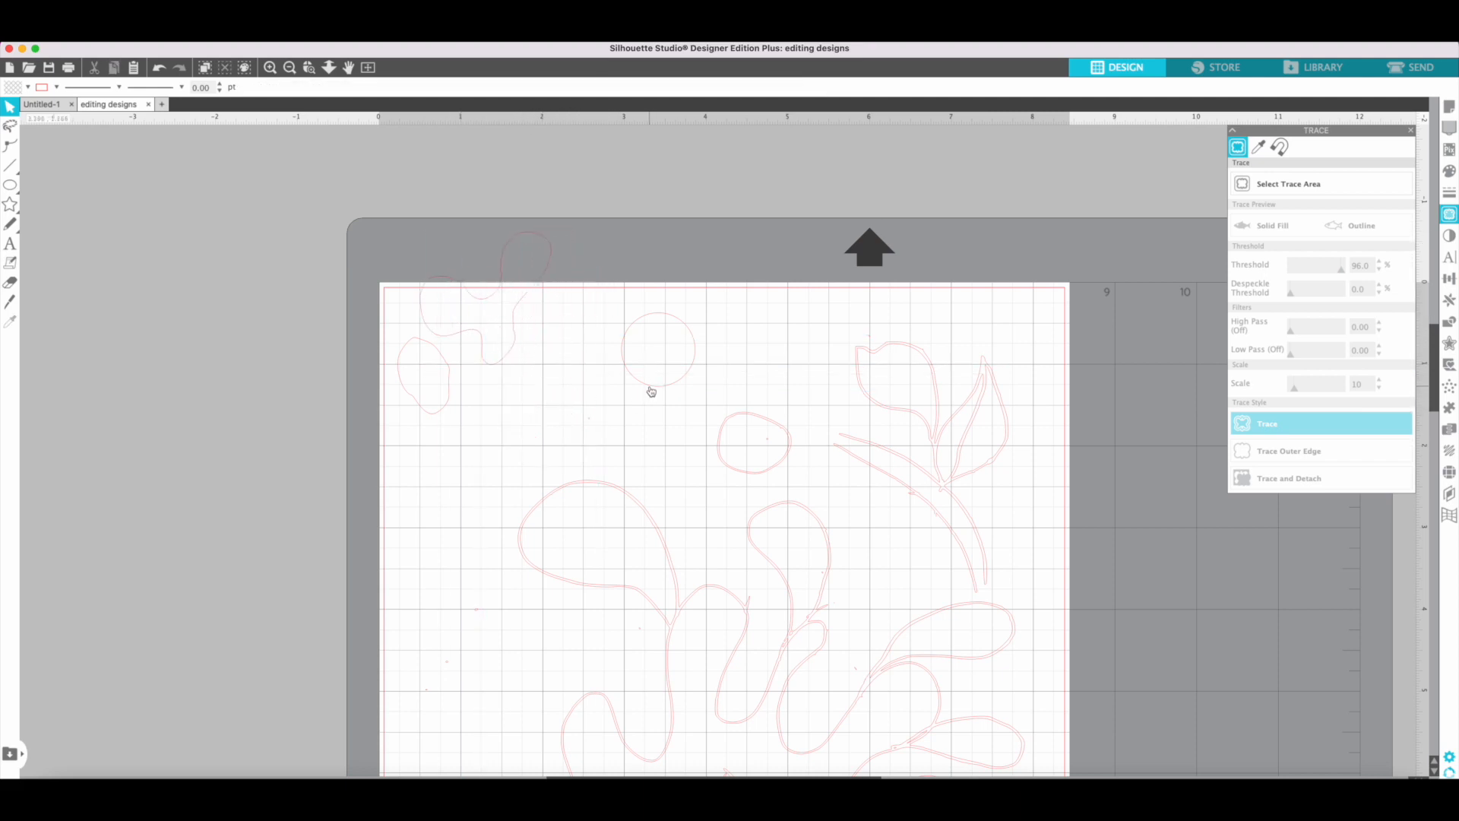
Step: Delete the stray specks near the new circle and inside the second traced circle, and move the new circle beside the extracted flower shapes
click(625, 389)
drag(625, 389, 579, 399)
click(591, 418)
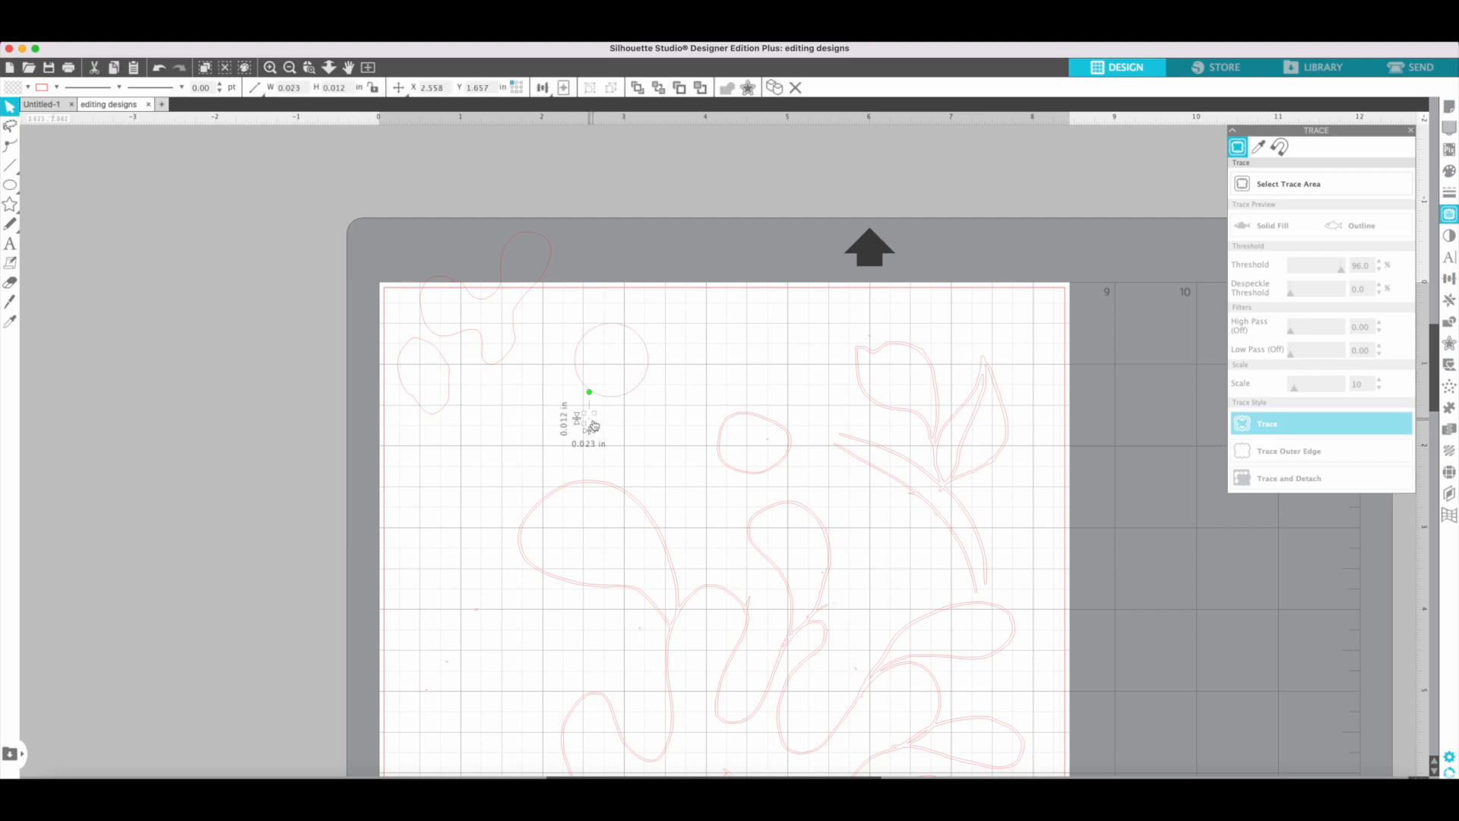
key(Delete)
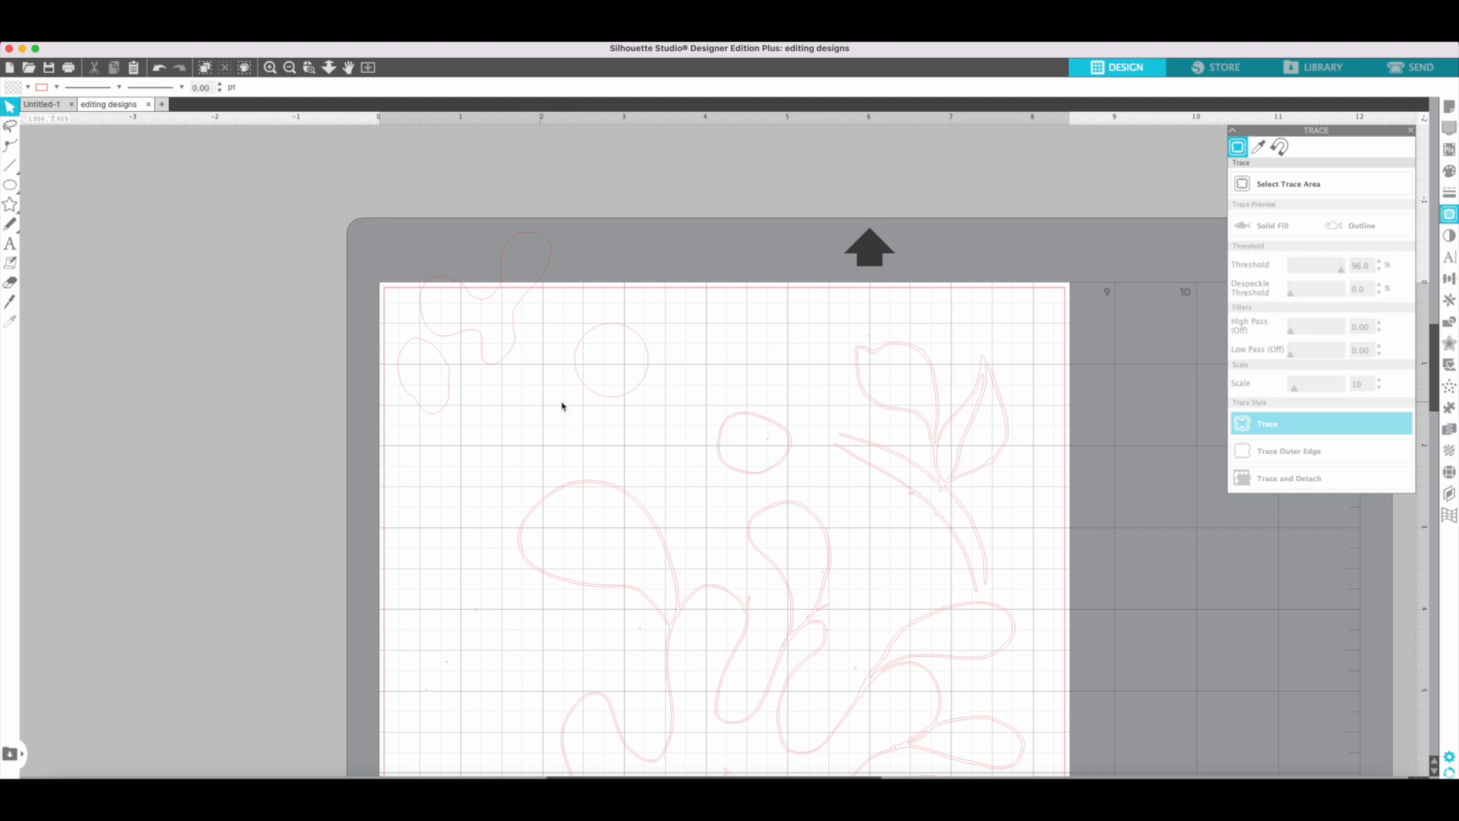
drag(593, 393, 548, 376)
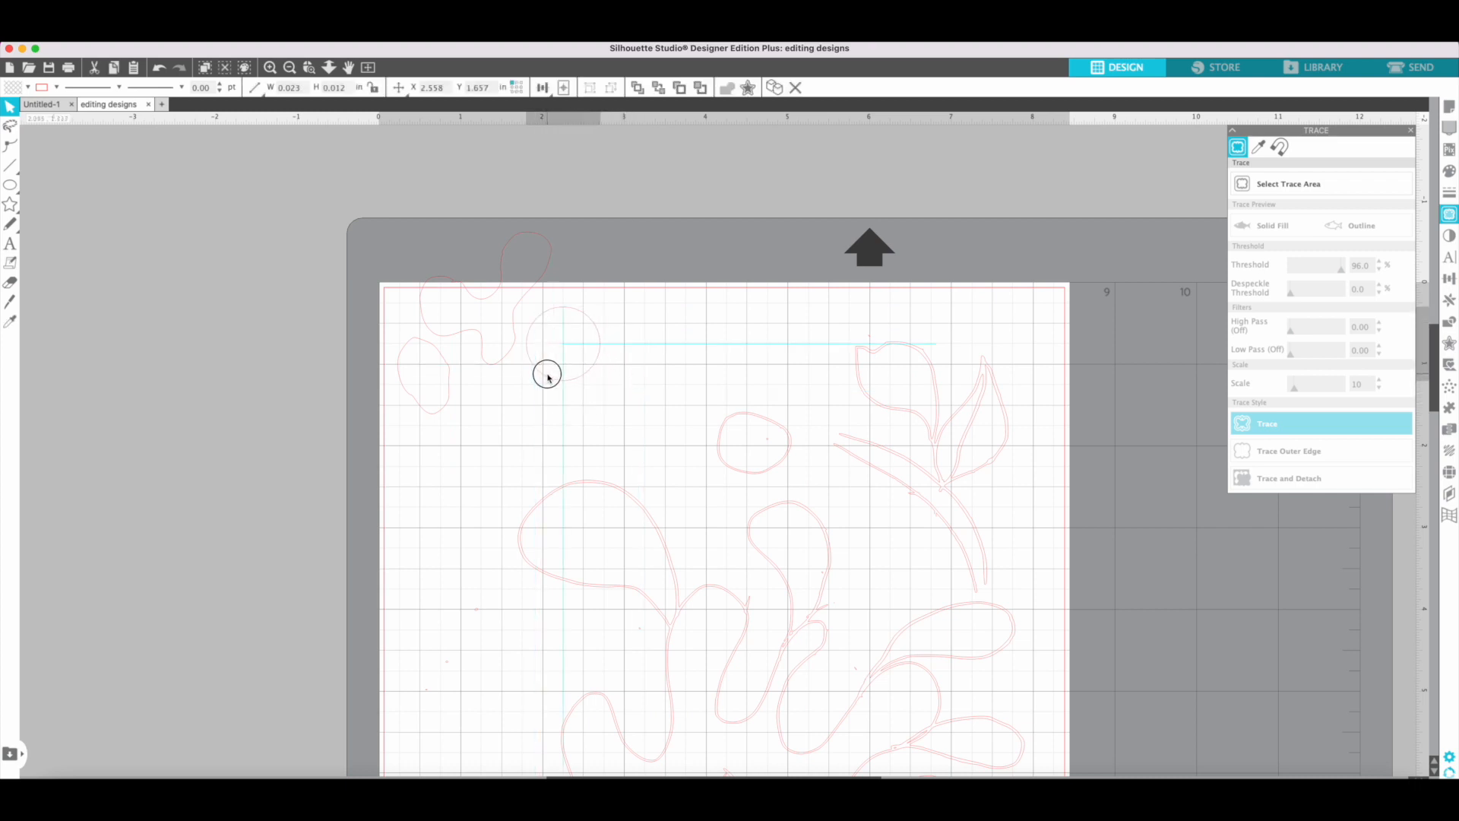
click(567, 388)
click(769, 443)
key(Delete)
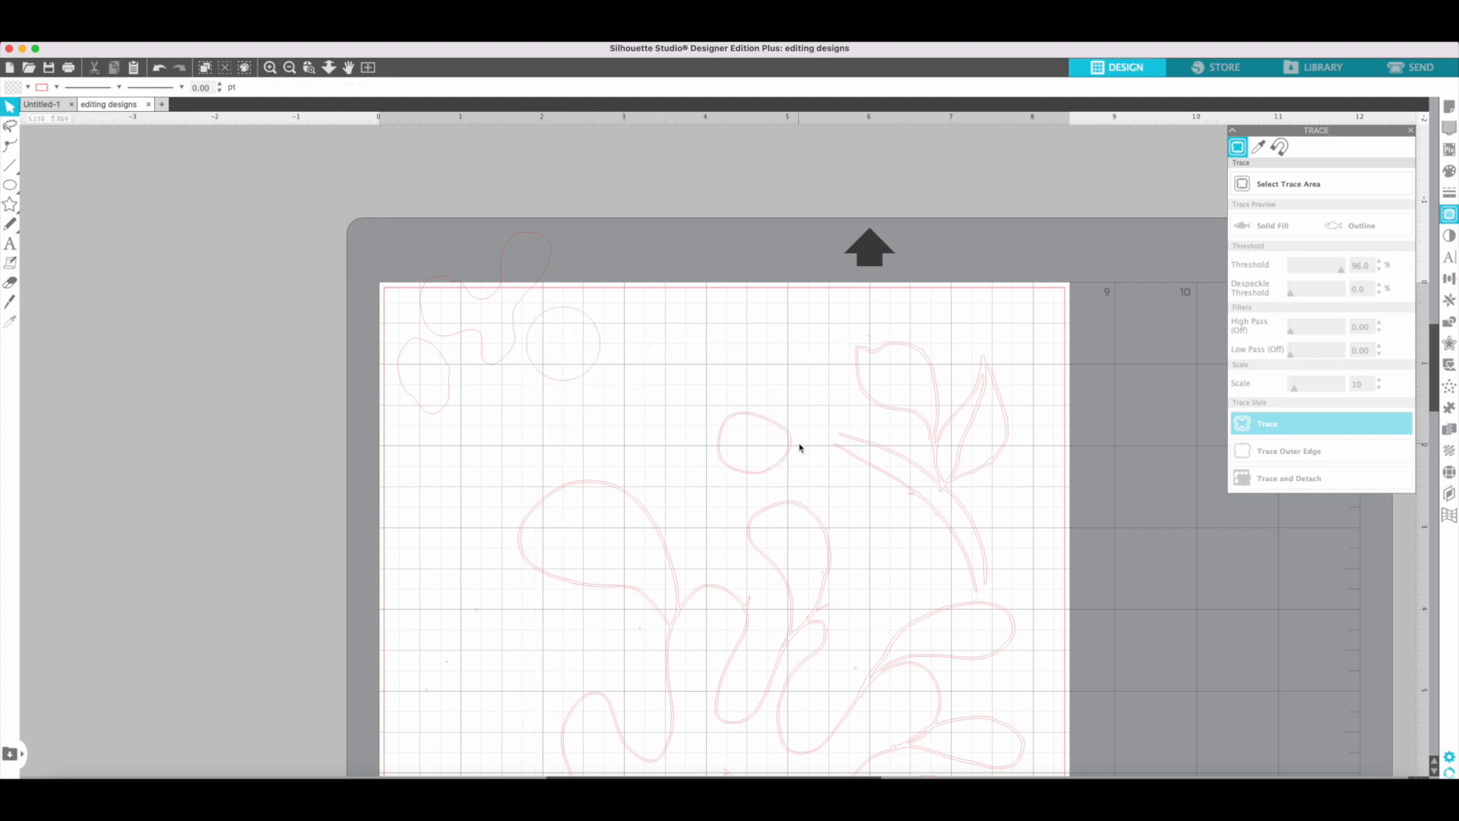
Step: Draw an ellipse about 0.49 by 0.65 in over the second traced circle
click(745, 418)
click(781, 370)
click(10, 186)
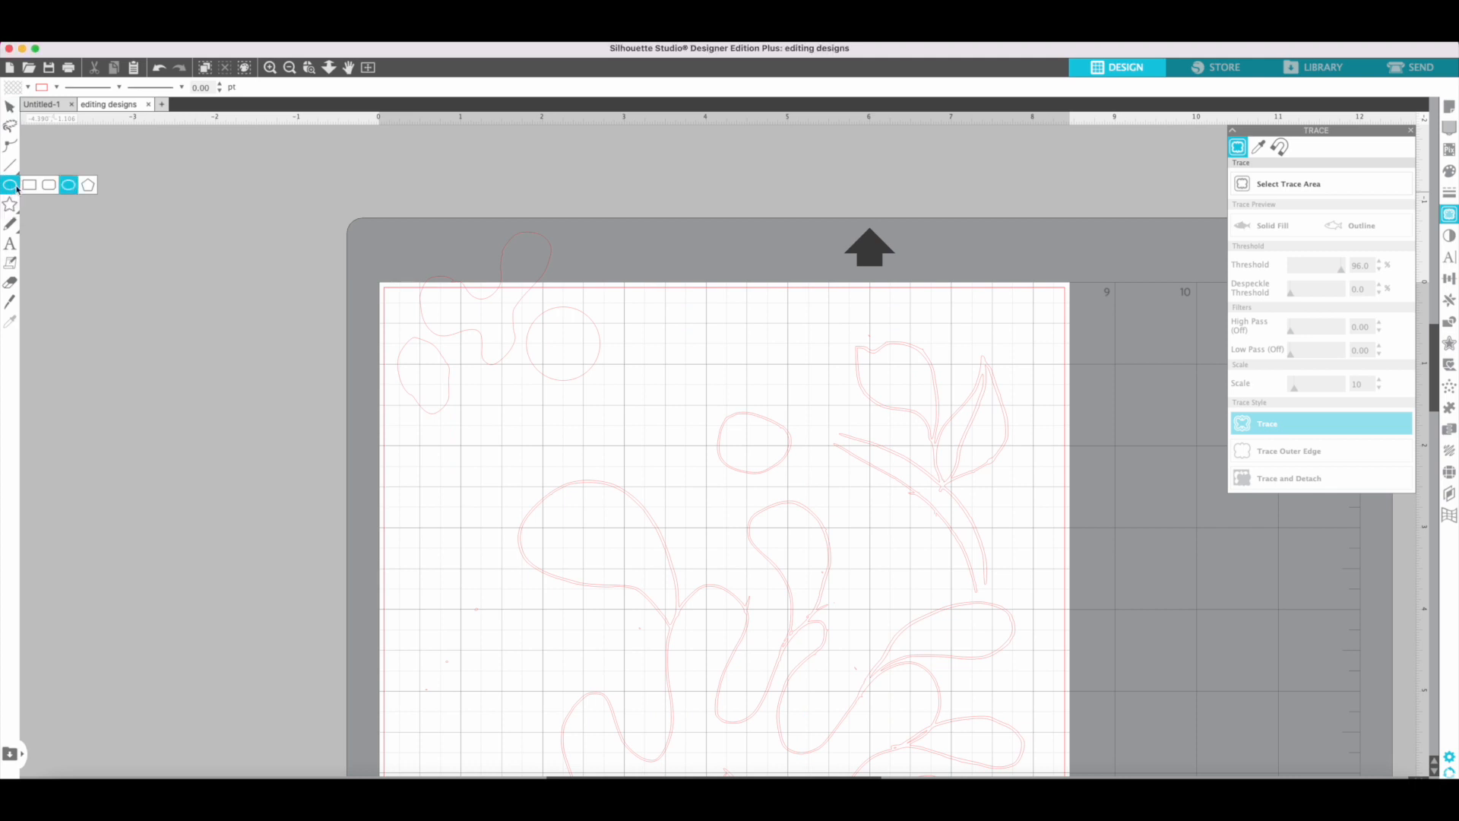
drag(734, 417, 773, 466)
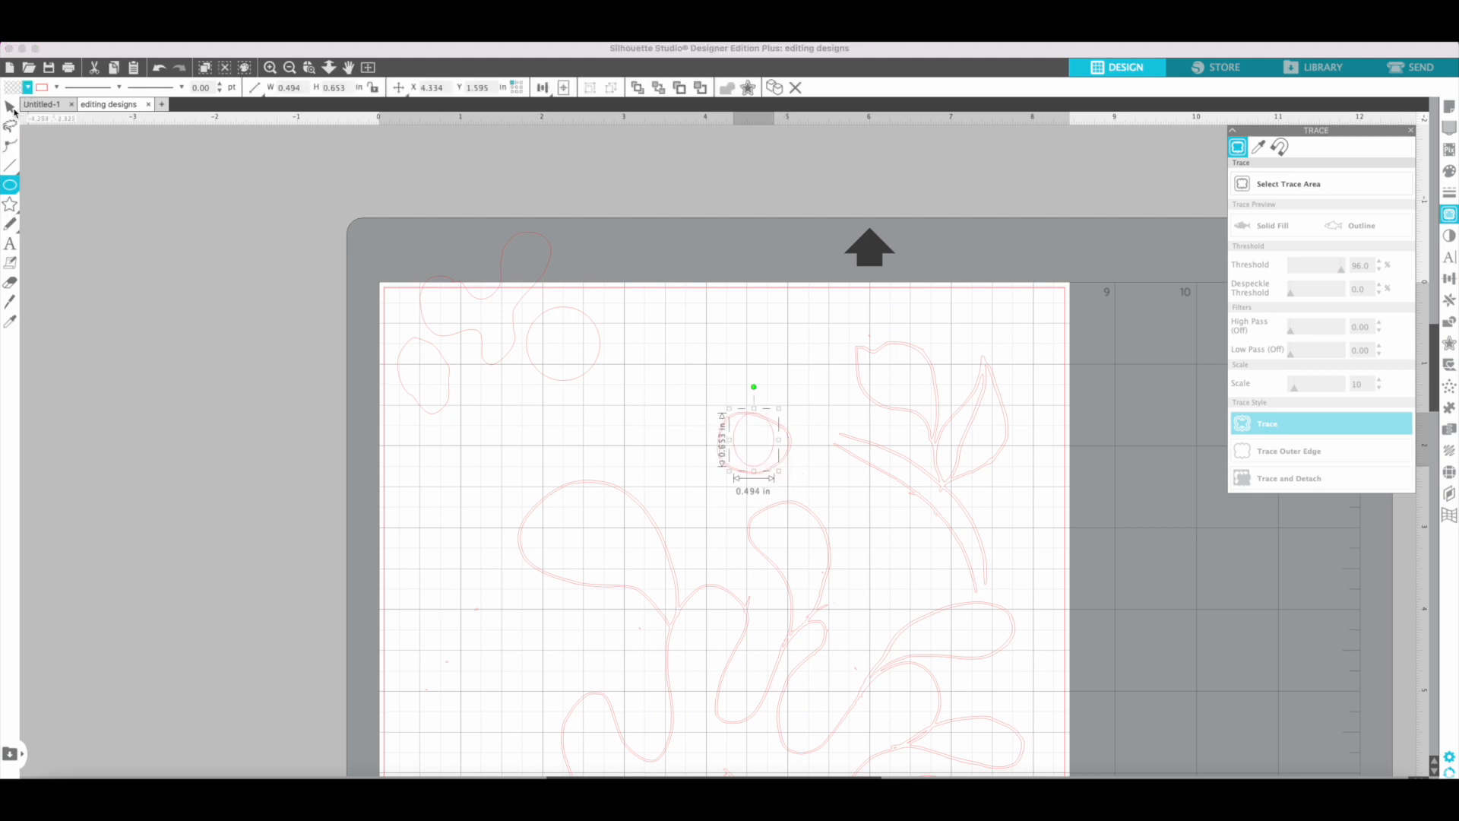
Step: Stretch the ellipse over the second traced circle to about 0.81 by 0.84 in
click(11, 108)
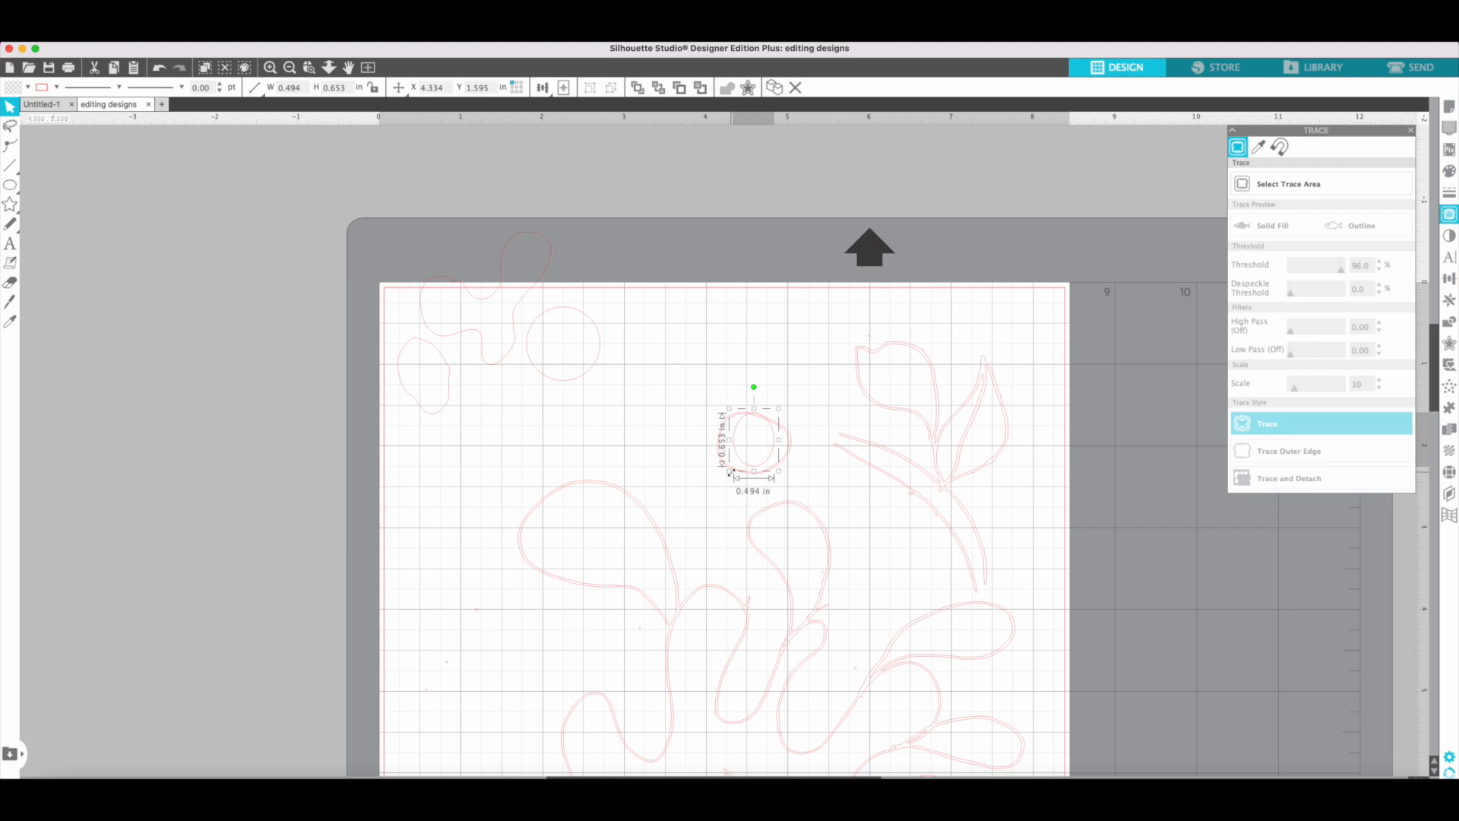
drag(730, 472, 693, 467)
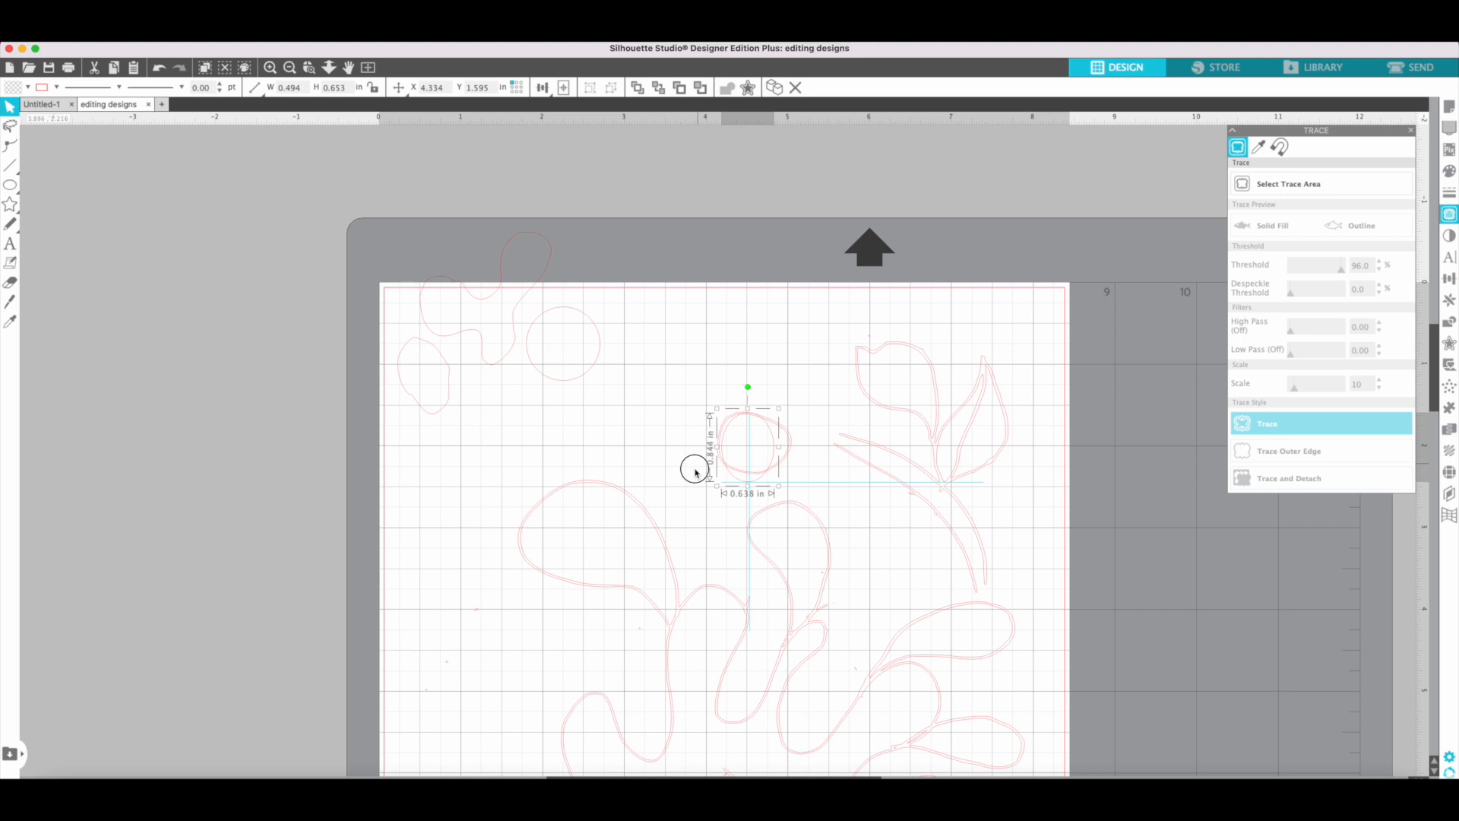
click(783, 488)
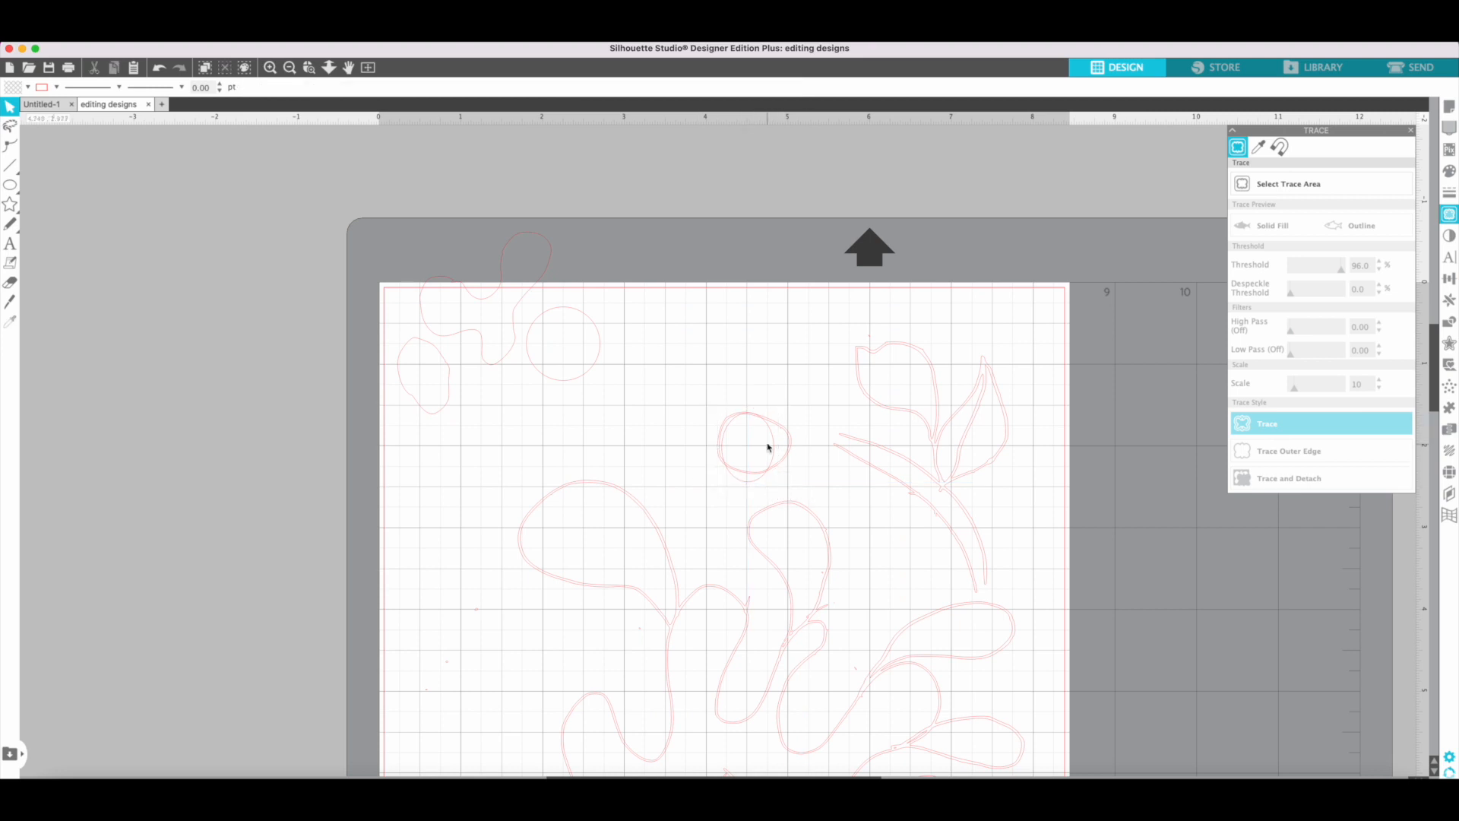
click(777, 455)
drag(779, 449, 792, 448)
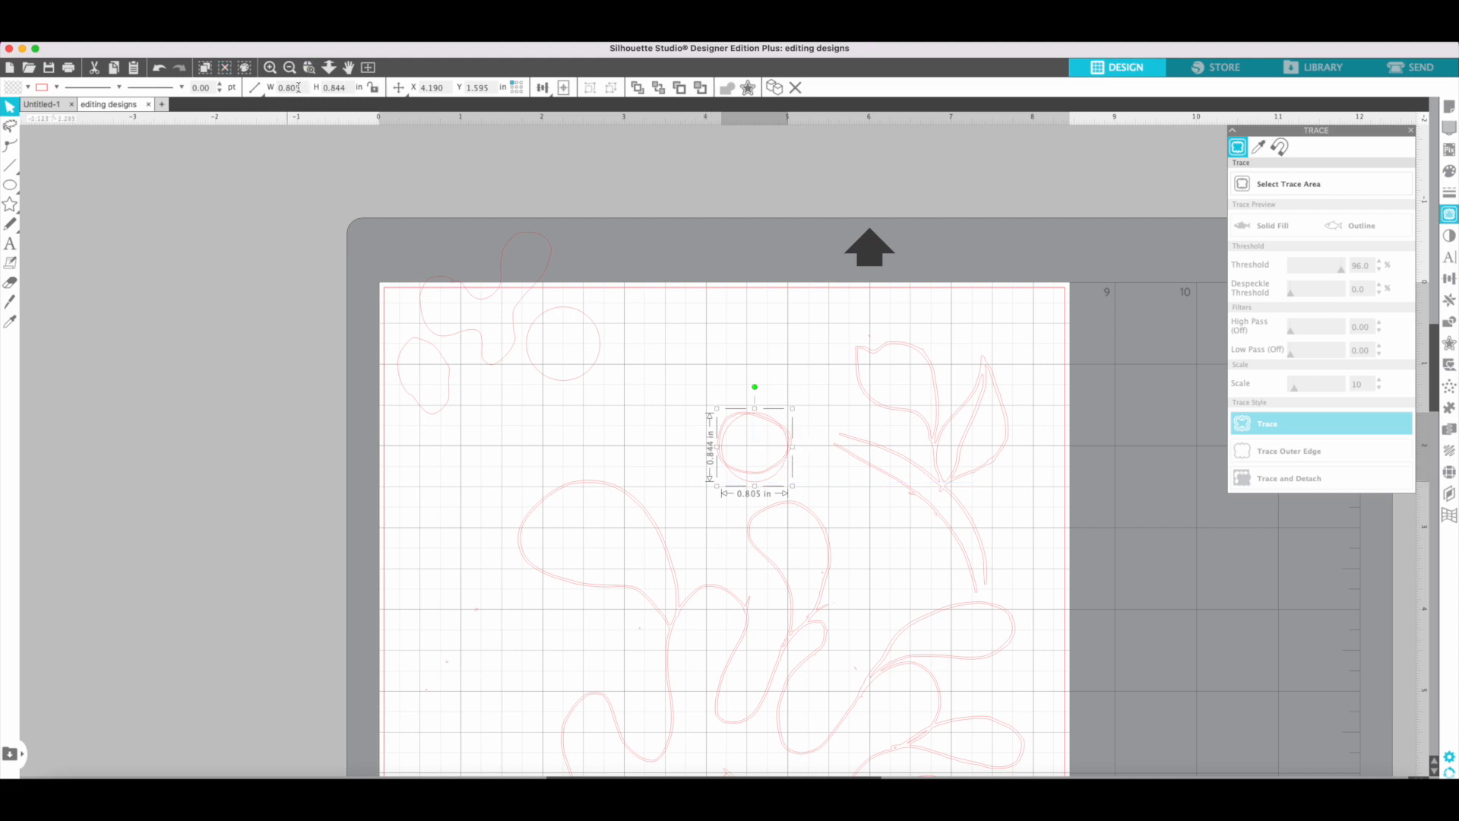
Step: Set the ellipse's width and height to 0.850 in, and scale the resulting circle down to about 0.79 in
click(255, 88)
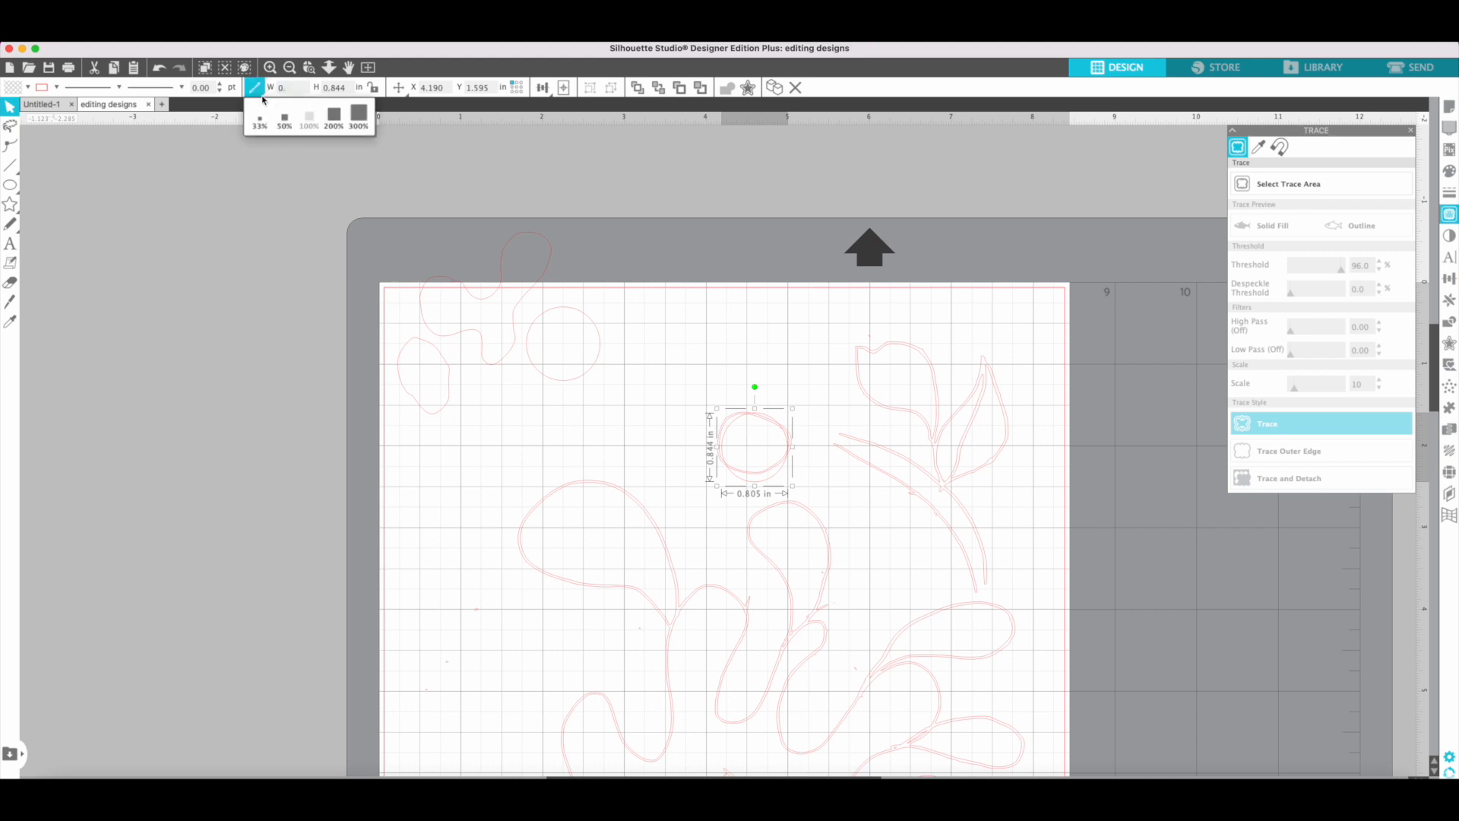
click(345, 88)
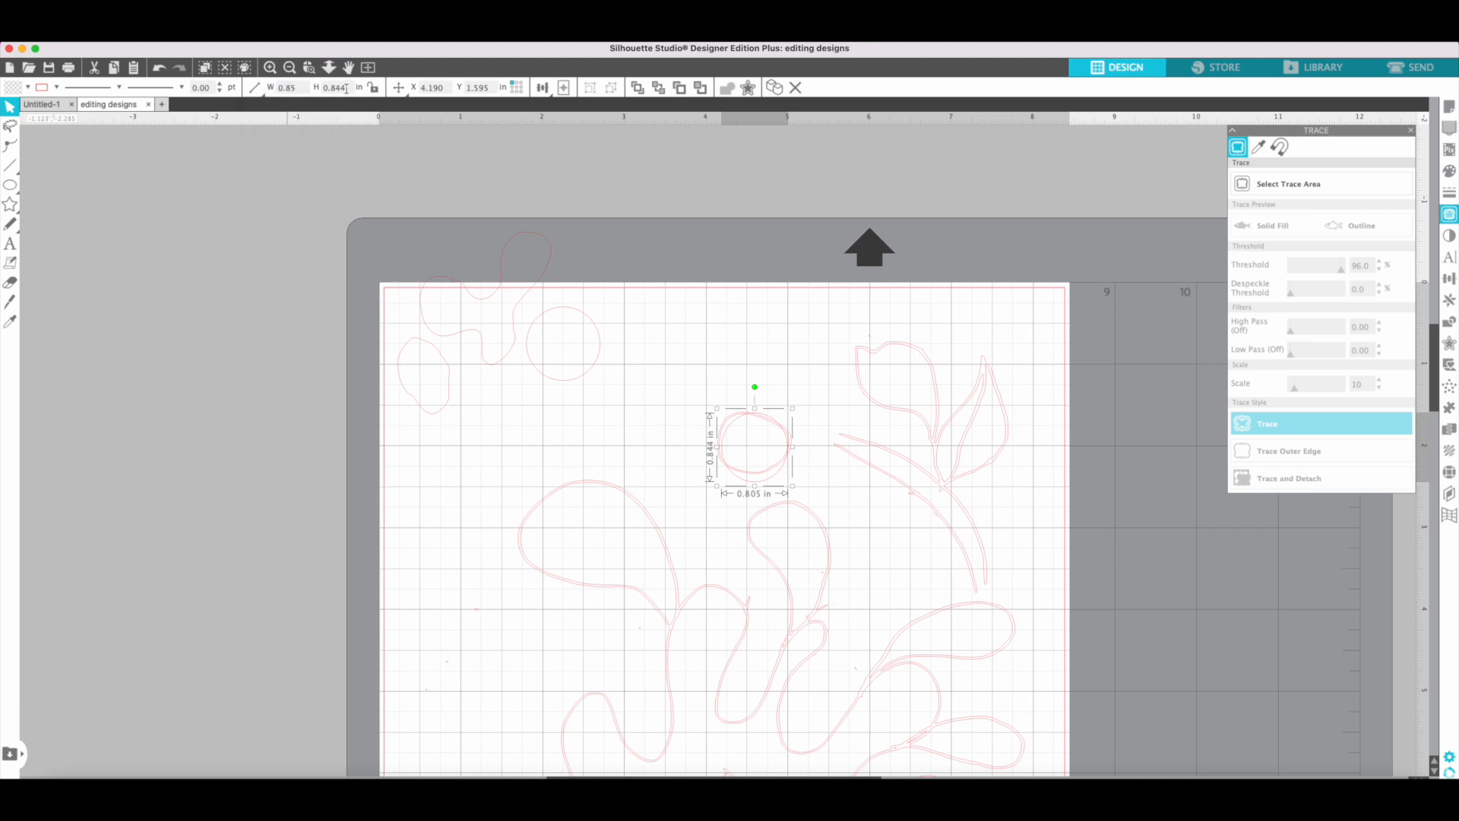
double_click(346, 88)
text(0.850)
key(Return)
drag(794, 487, 793, 485)
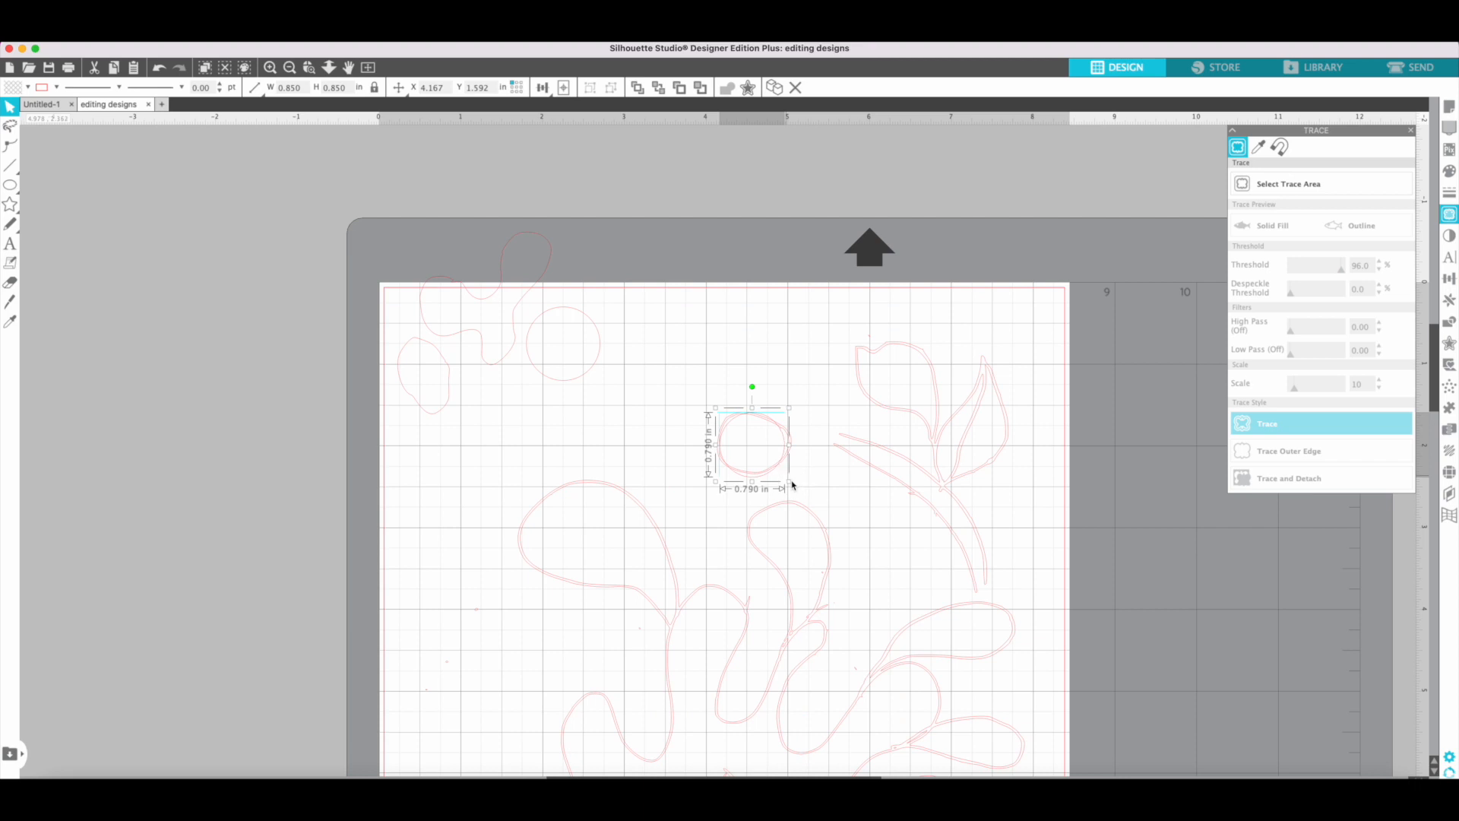
click(793, 412)
Step: Move the new circle clear of the second hand-drawn circle and delete that circle's traced outlines
drag(786, 449, 721, 326)
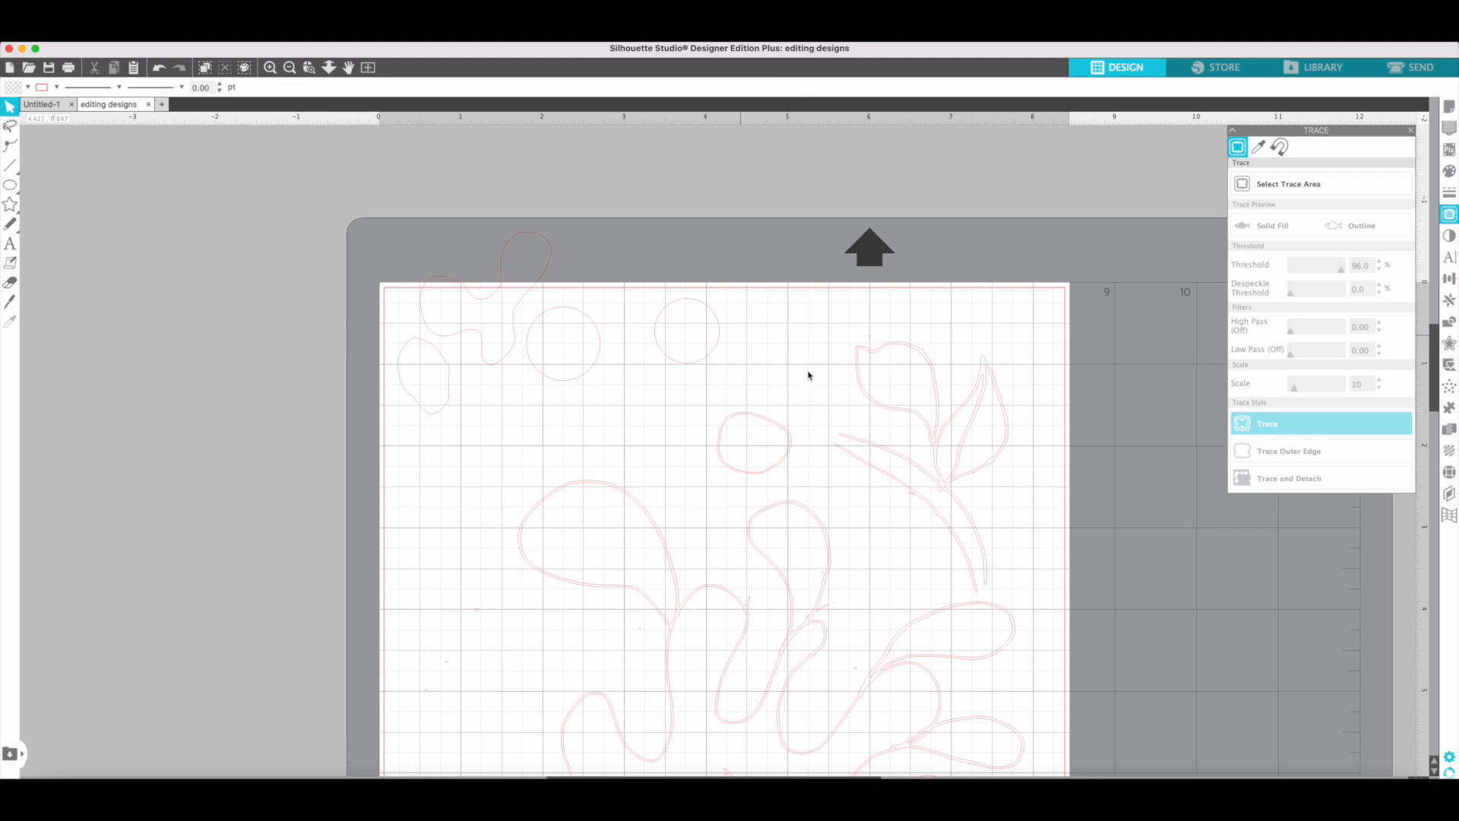
click(791, 456)
drag(791, 456, 791, 460)
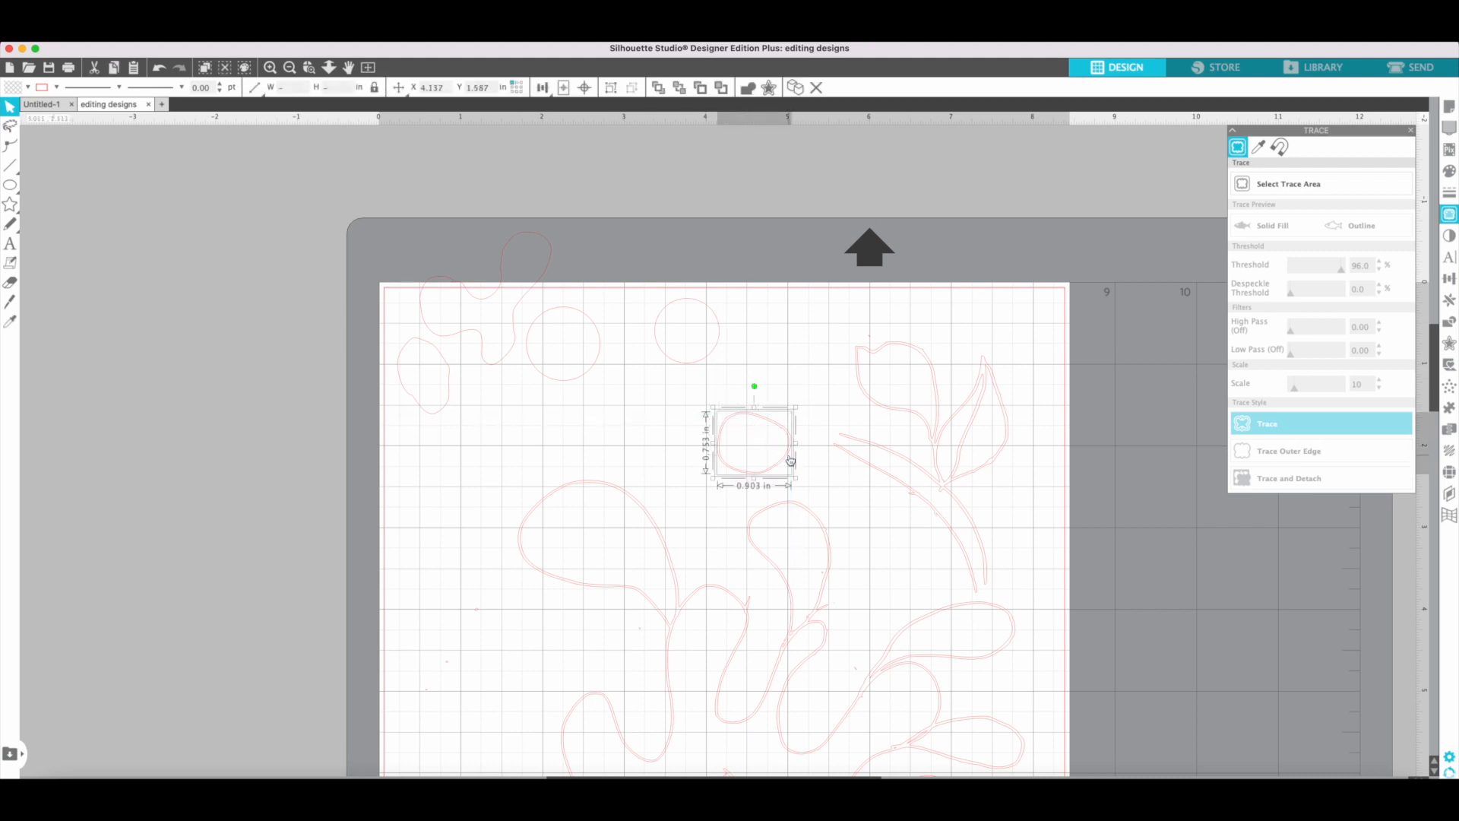
key(Delete)
Step: Arrange the two clean circles side by side next to the extracted flower shapes near the page's upper edge
drag(690, 363, 726, 413)
drag(561, 383, 638, 412)
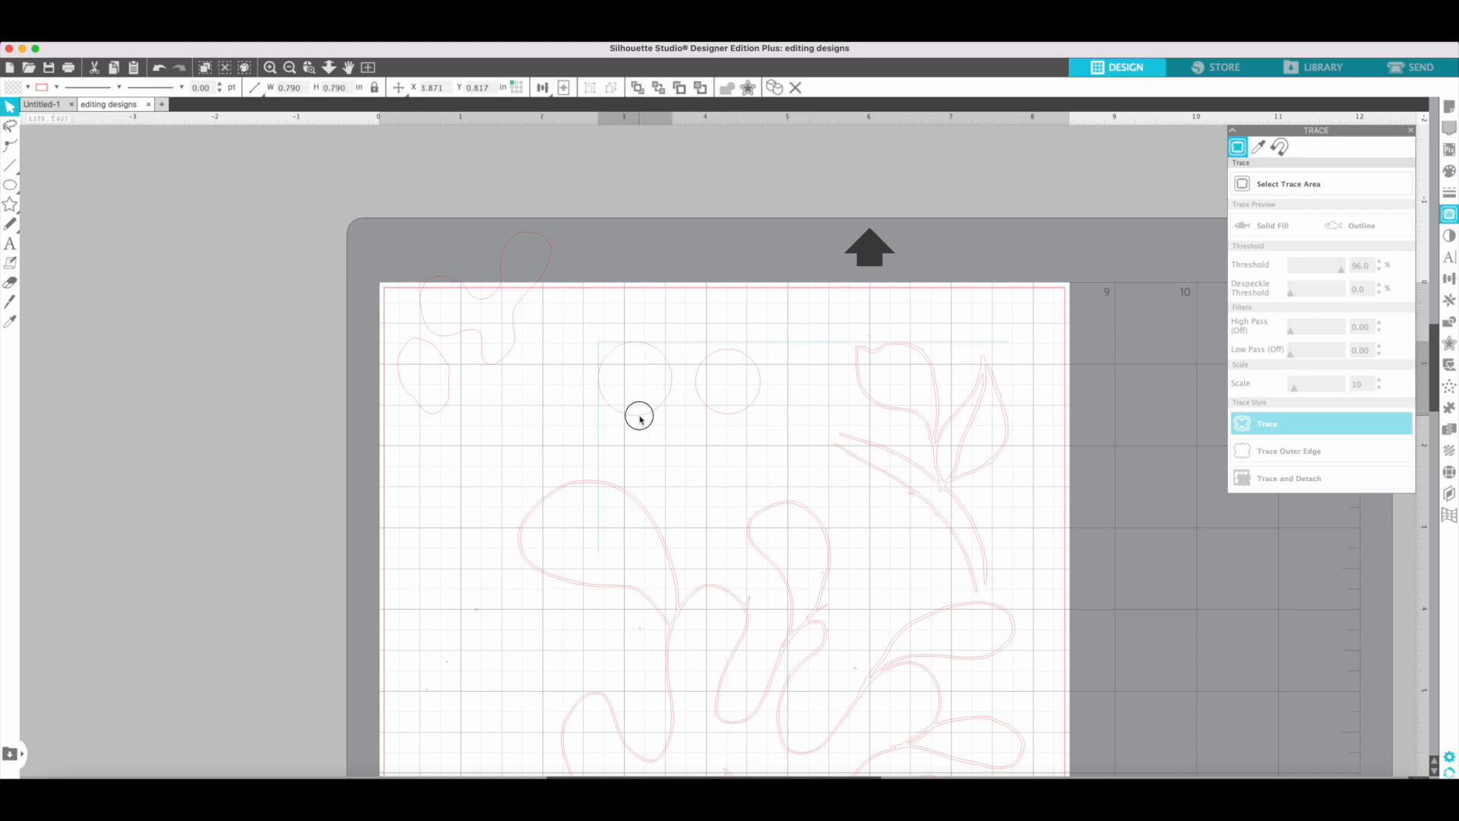
click(642, 408)
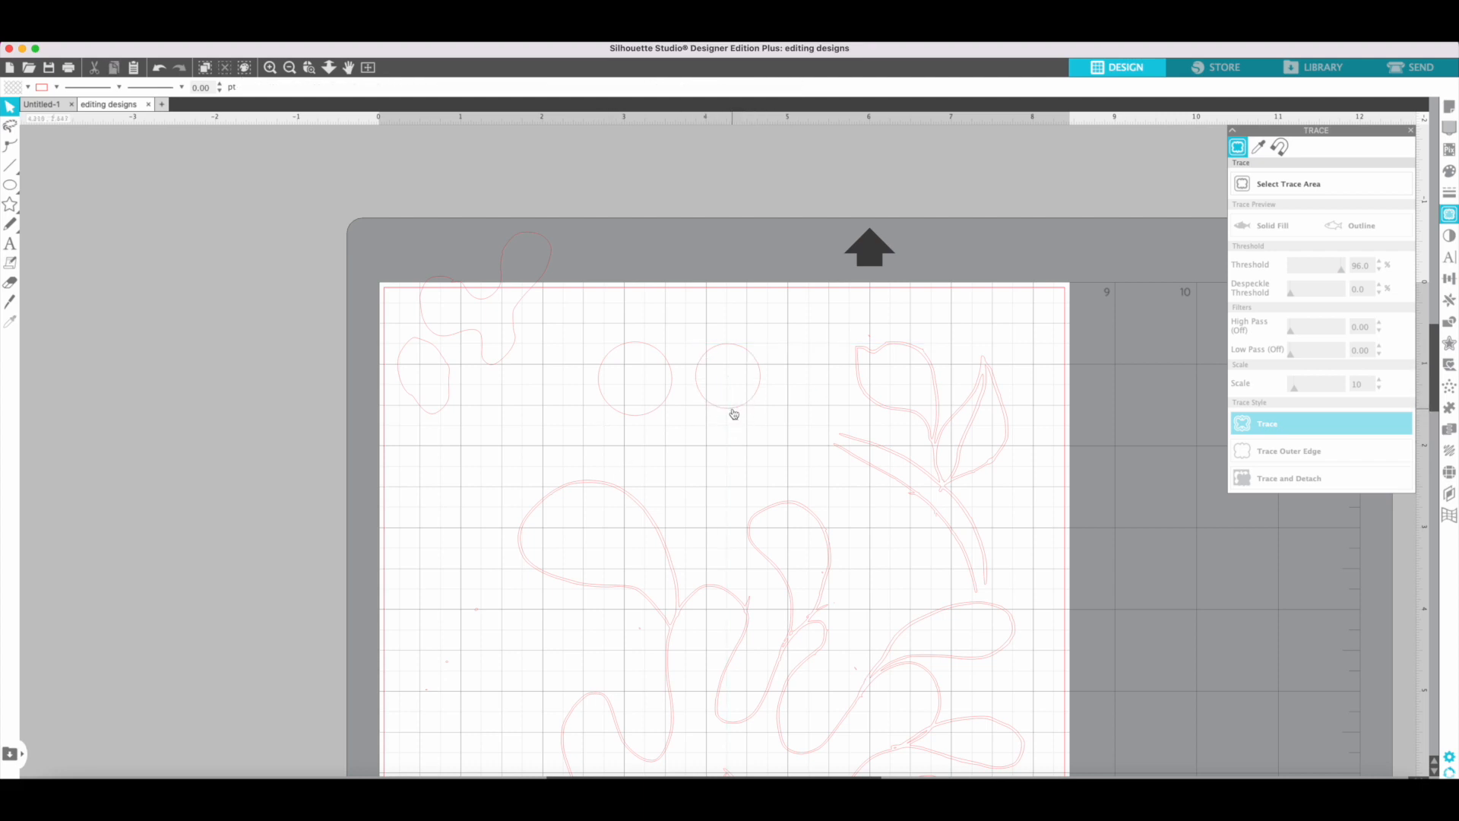
drag(650, 412, 588, 348)
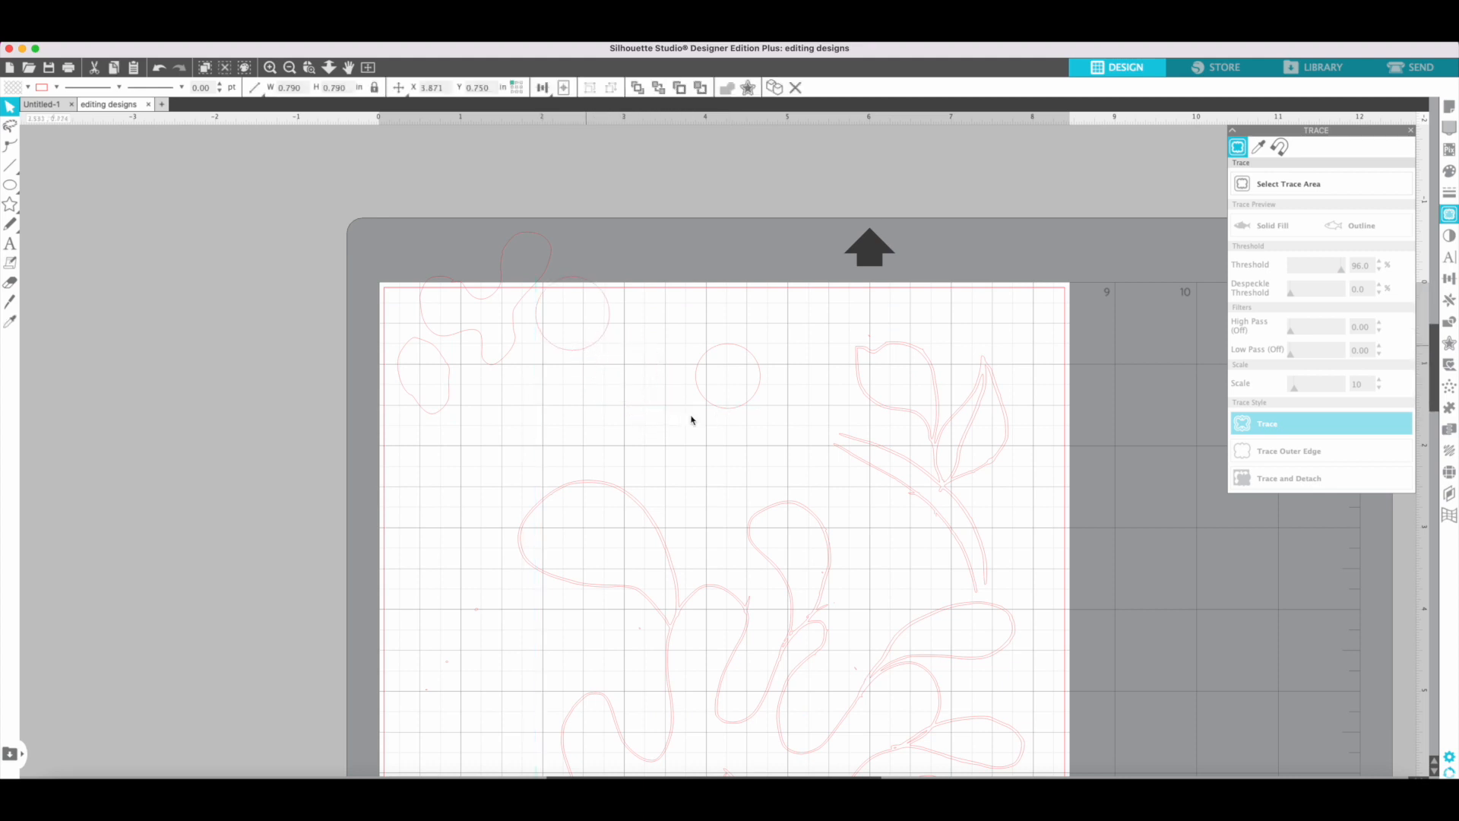
drag(734, 410, 661, 375)
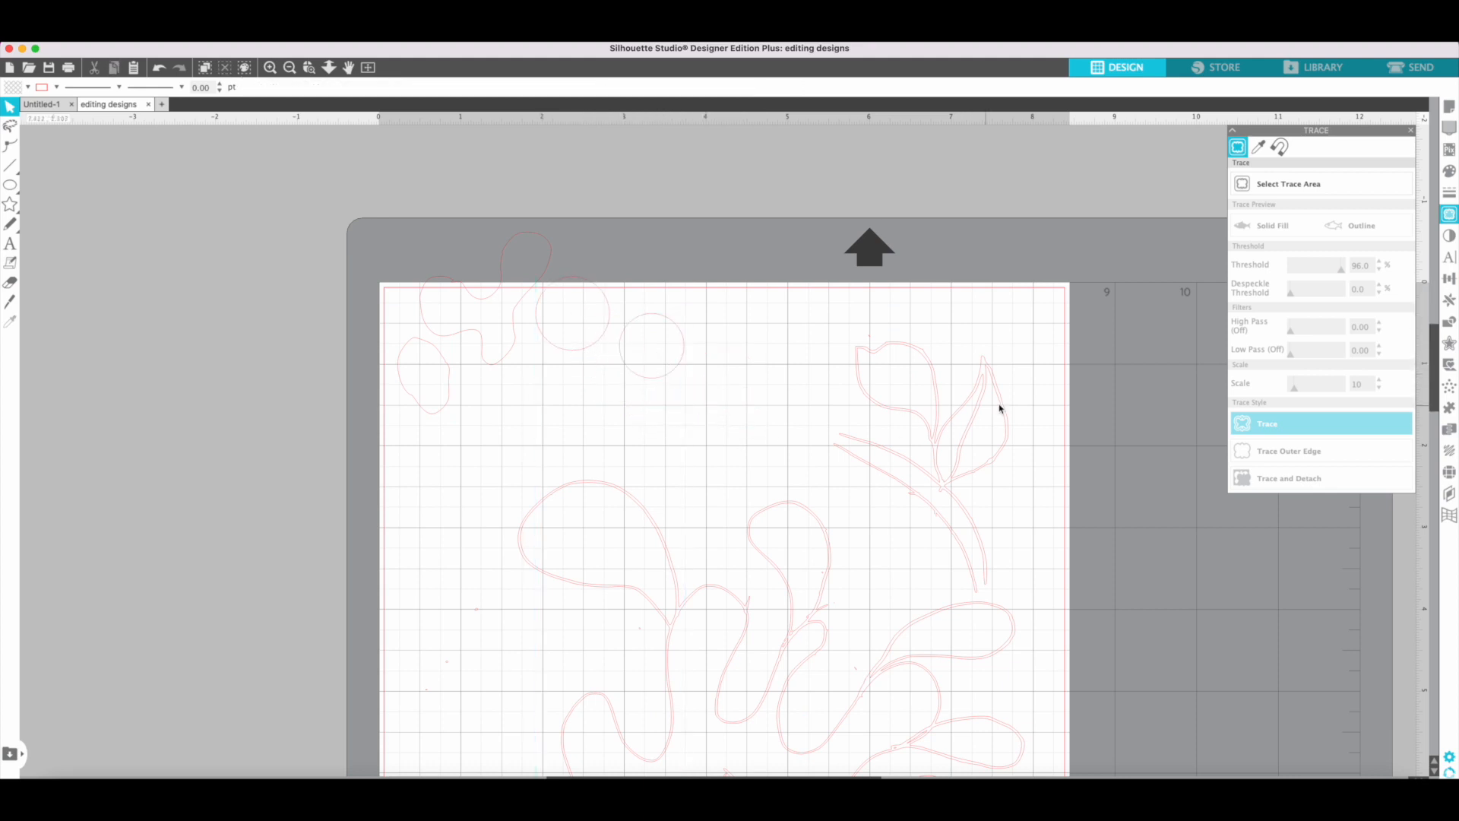
Step: Pull the inner outline of the wide tulip petal out of the tracing and place it beside the smaller circle
click(893, 350)
drag(891, 348, 751, 312)
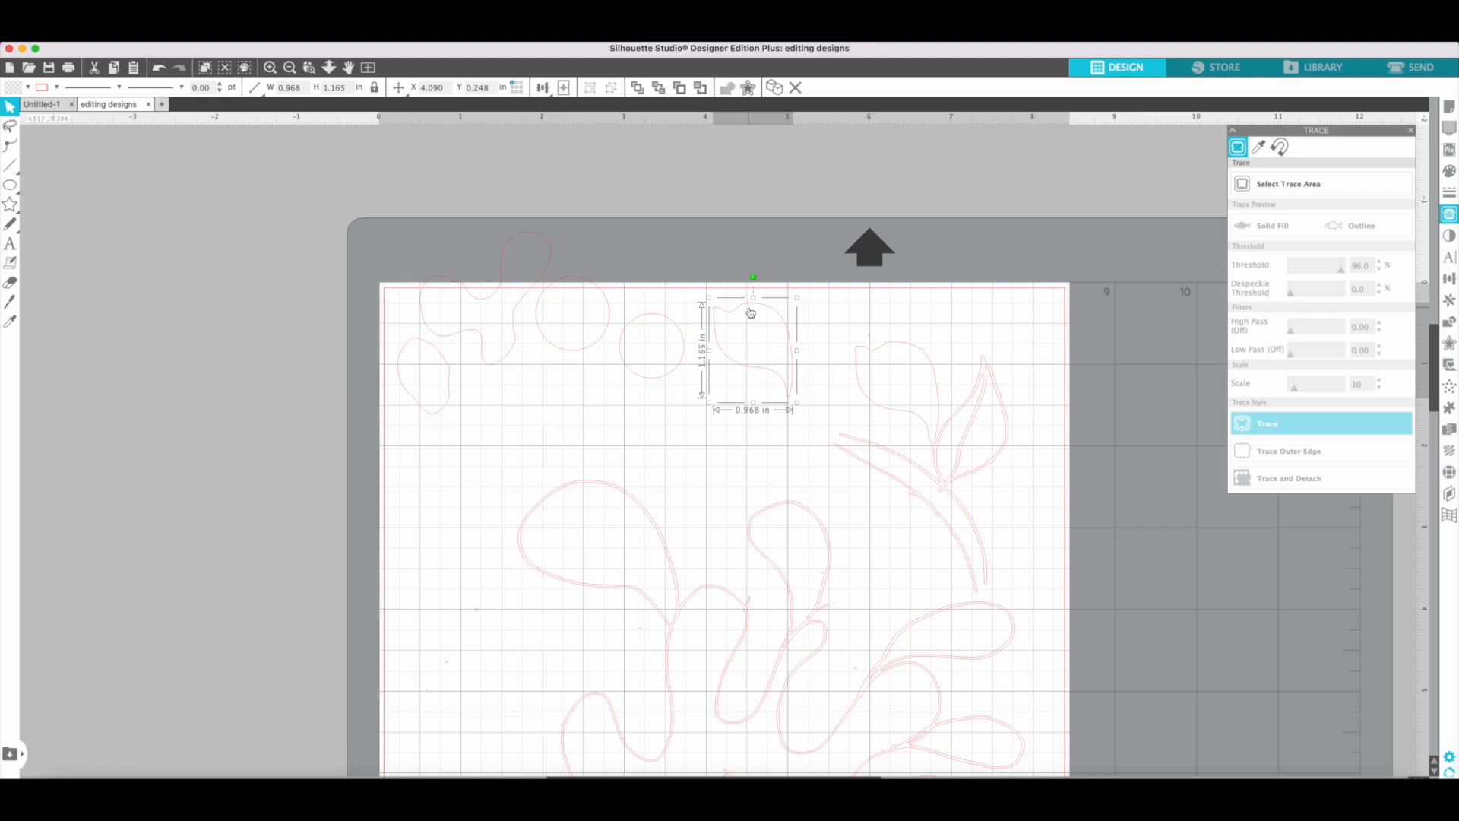
mouse_move(922, 429)
mouse_down()
mouse_move(856, 417)
mouse_move(872, 420)
mouse_move(879, 372)
mouse_move(884, 409)
mouse_move(922, 426)
mouse_up()
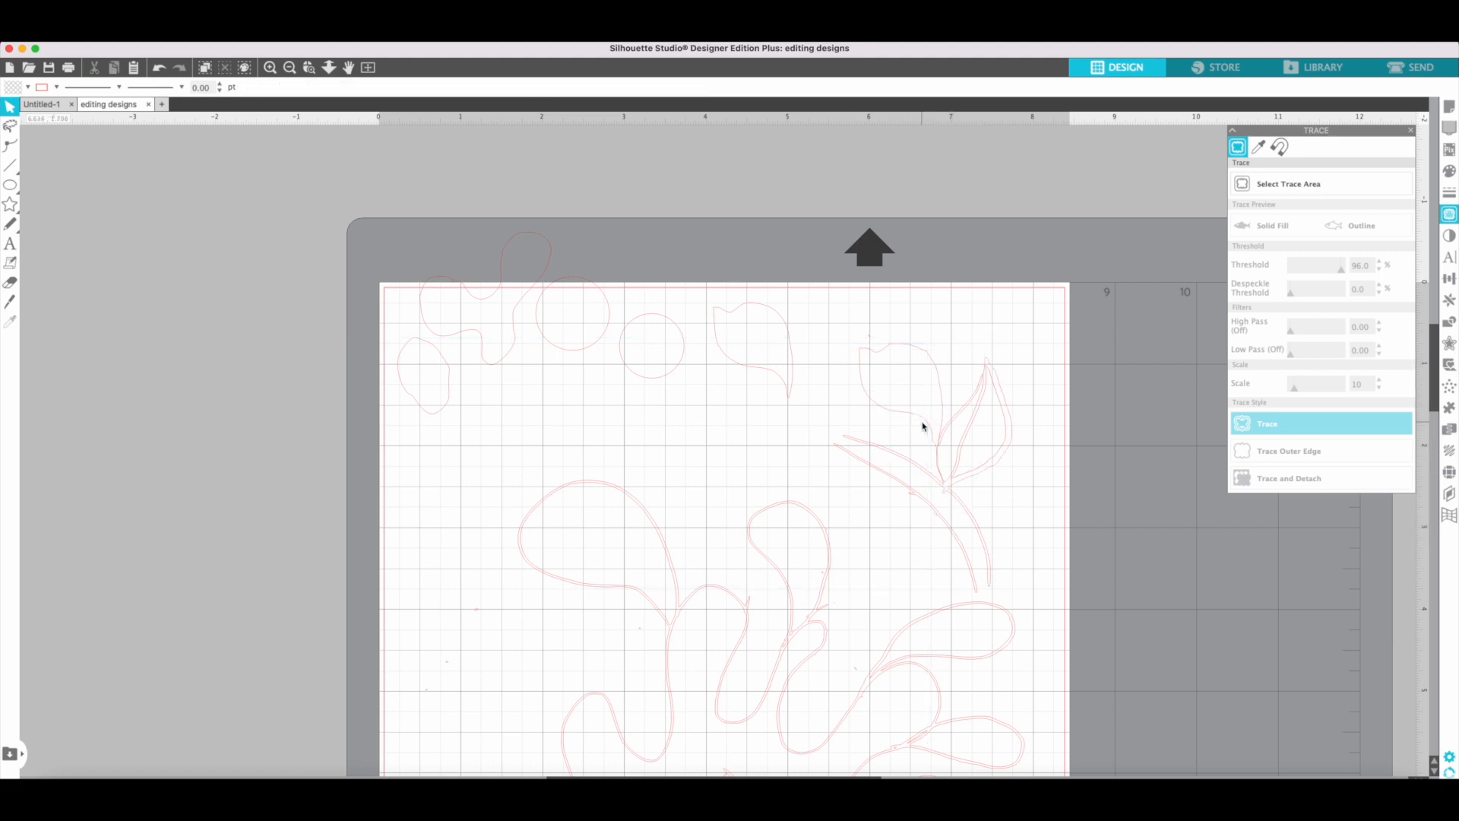
Step: Set the outline eraser size to 0.250 and erase the leftover petal outline and curved stem lines around the narrow leaf
click(10, 283)
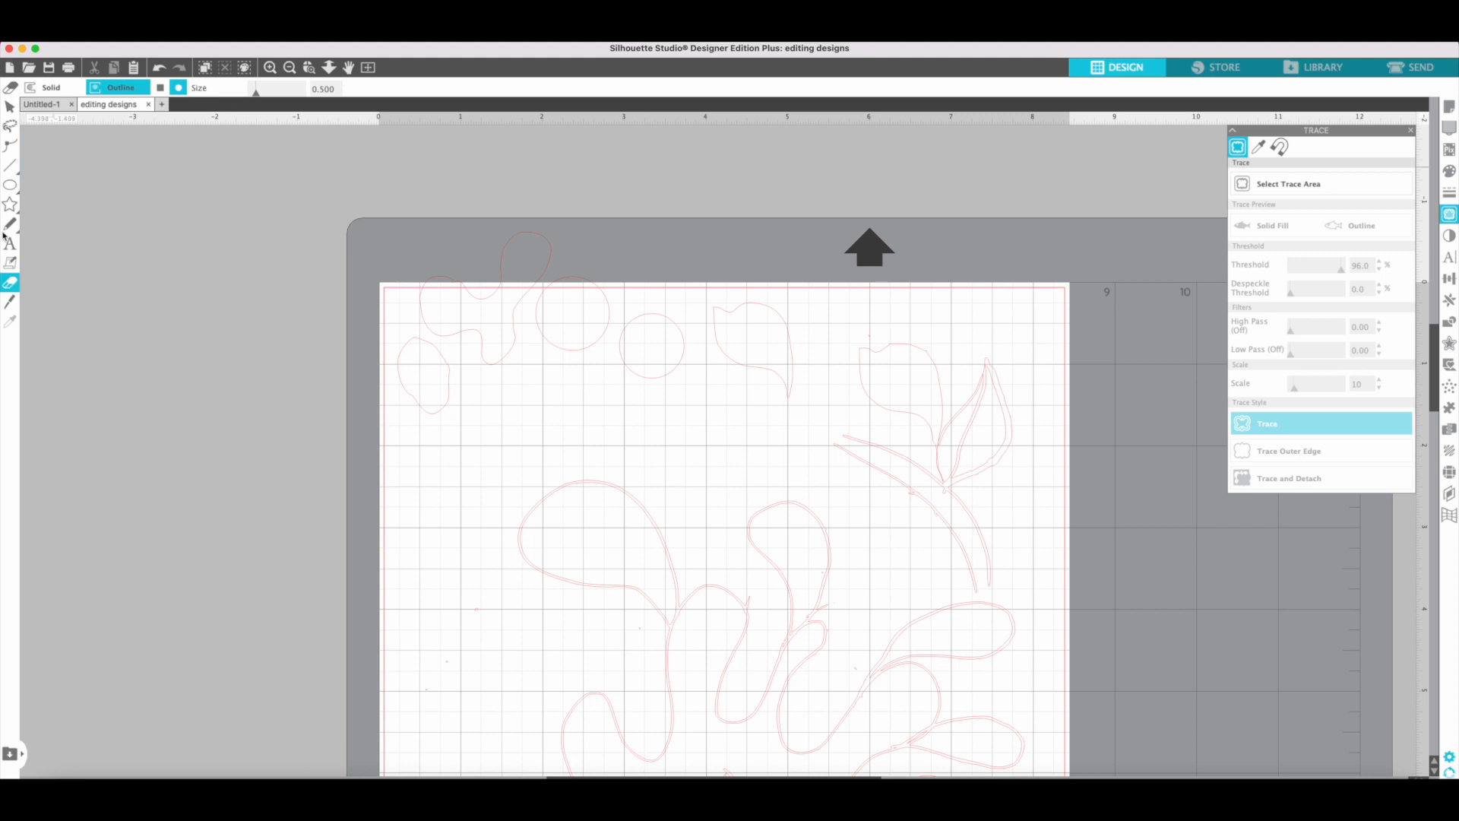
click(11, 287)
drag(256, 96, 255, 95)
mouse_move(934, 424)
mouse_down()
mouse_move(920, 349)
mouse_move(851, 343)
mouse_move(867, 345)
mouse_move(853, 360)
mouse_move(877, 419)
mouse_move(920, 423)
mouse_move(866, 408)
mouse_up()
drag(946, 498, 931, 498)
mouse_move(921, 476)
mouse_down()
mouse_move(841, 436)
mouse_move(924, 501)
mouse_move(978, 586)
mouse_move(993, 581)
mouse_move(955, 498)
mouse_up()
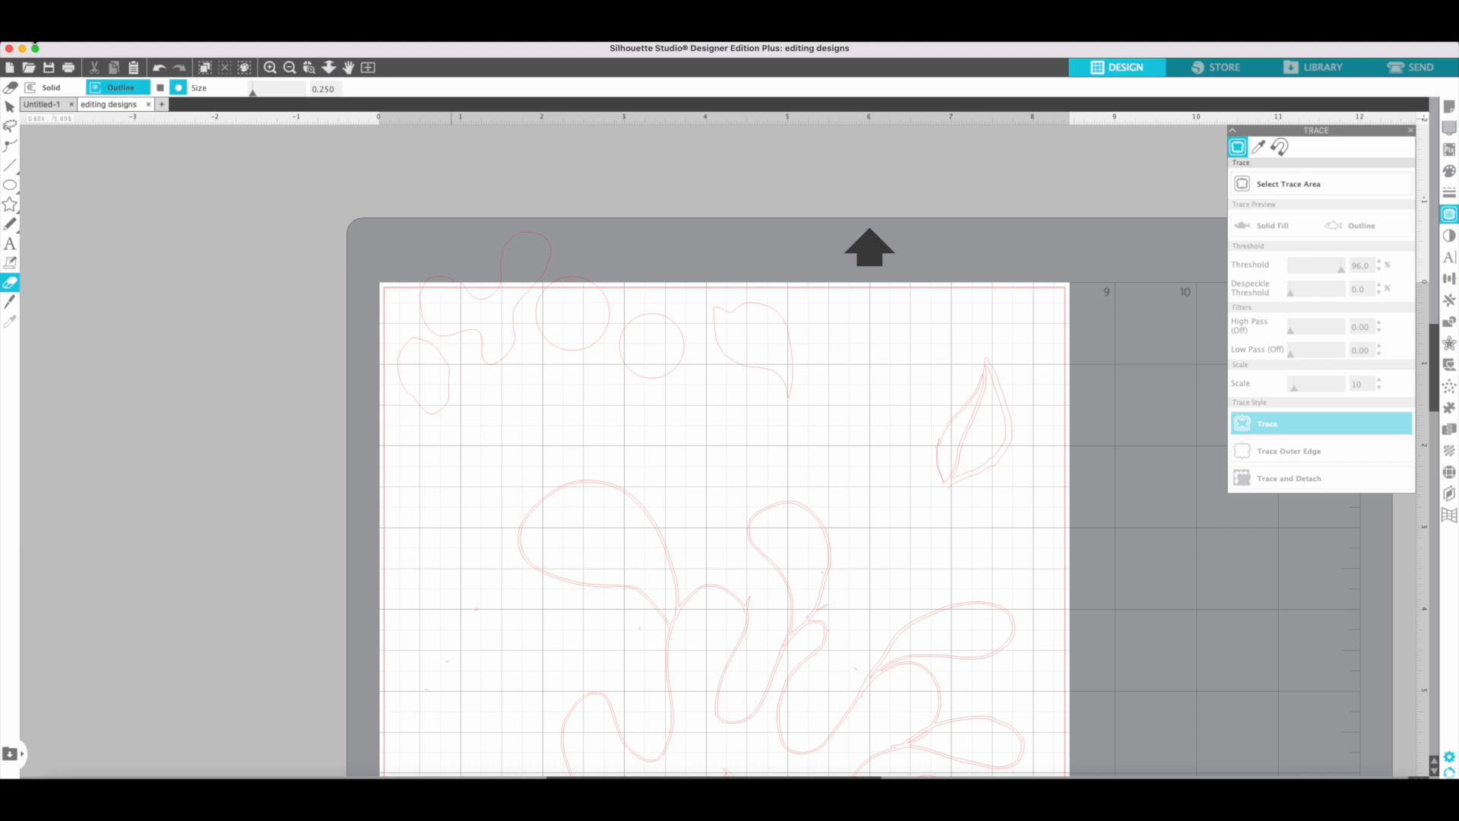
click(12, 109)
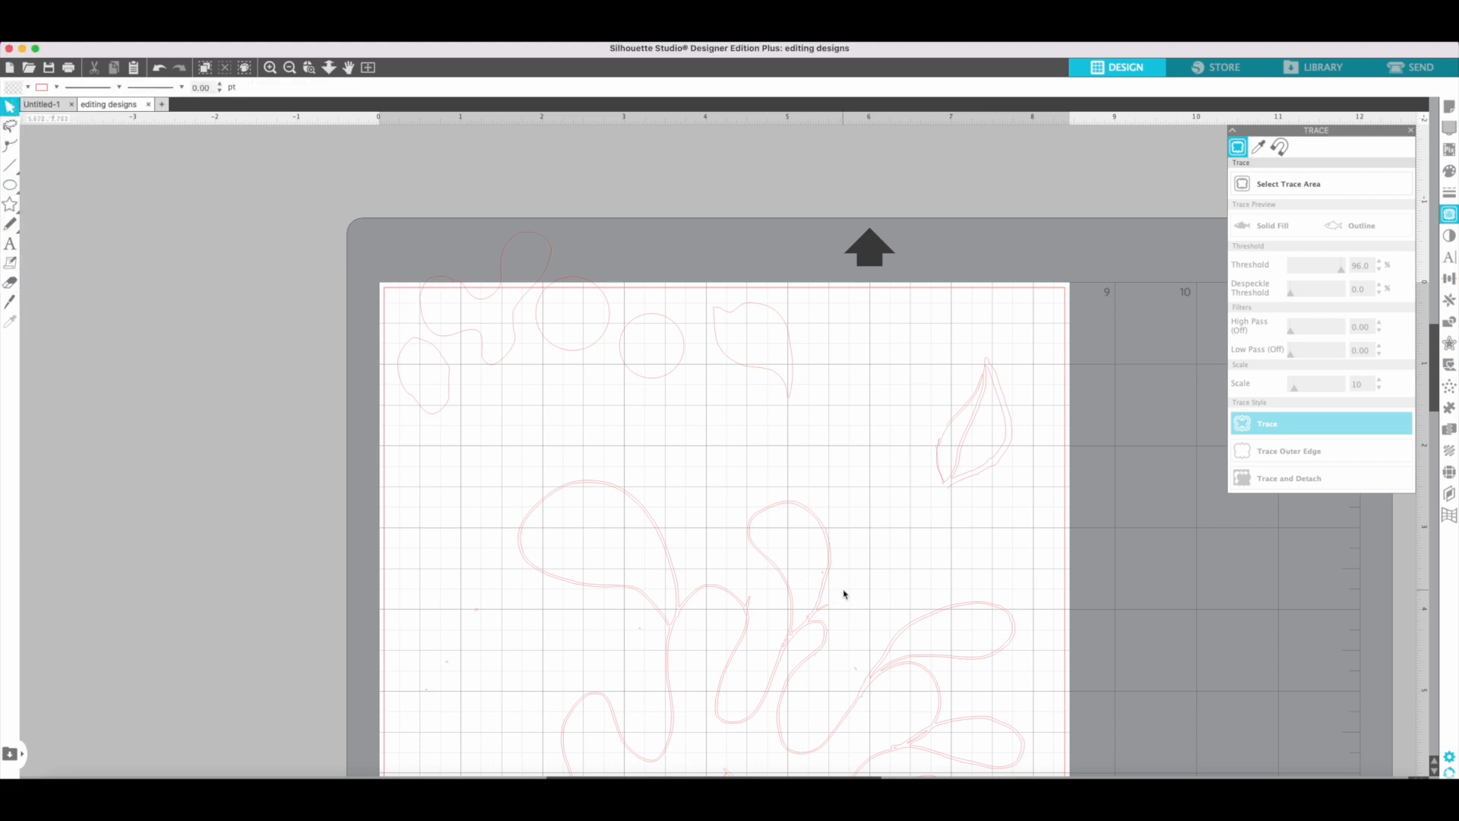
Step: Separate the two inner outlines from the traced leaf, placing one above it and the other below it
click(997, 471)
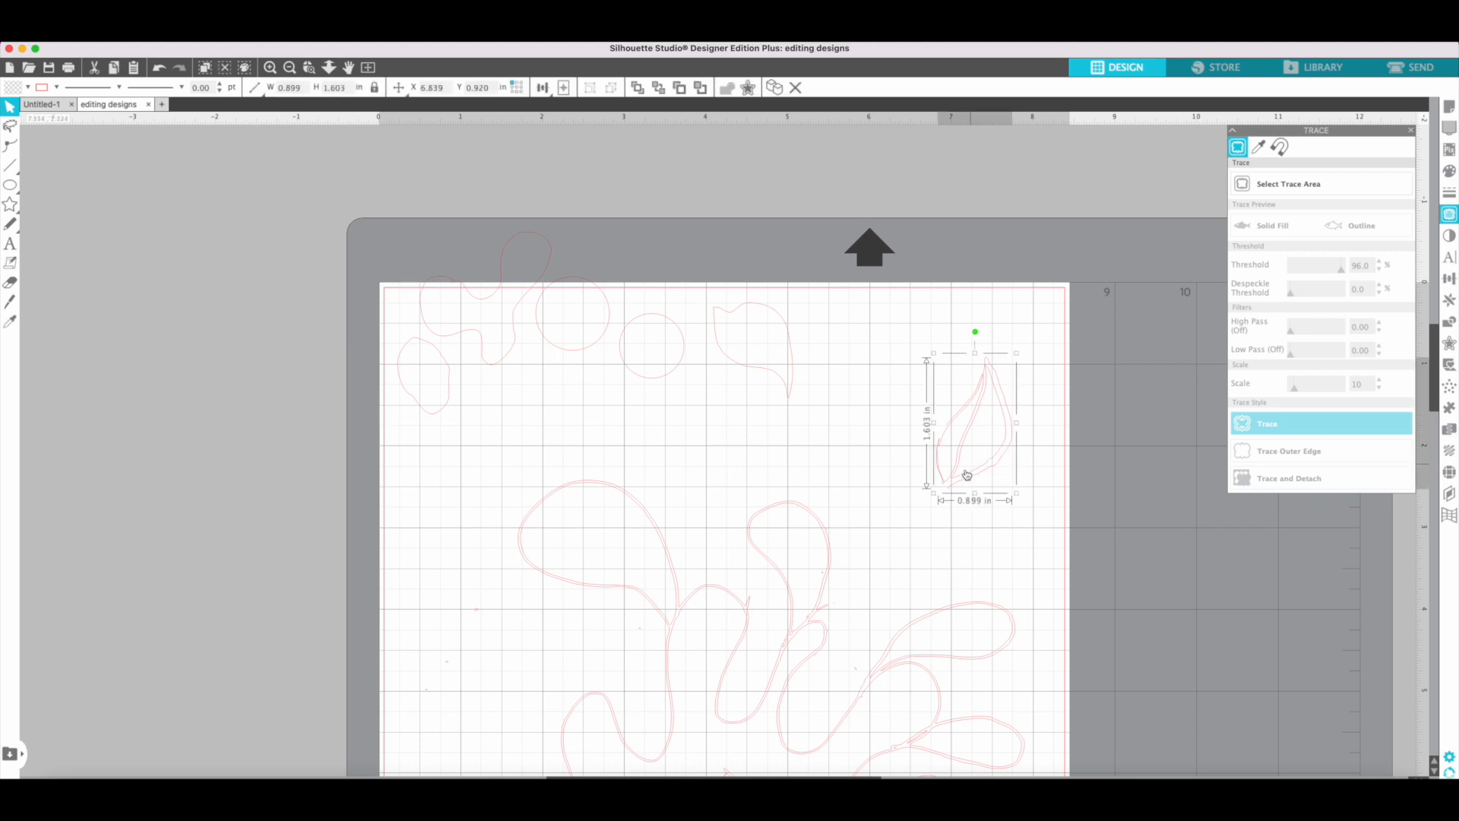
click(962, 475)
drag(962, 477, 895, 410)
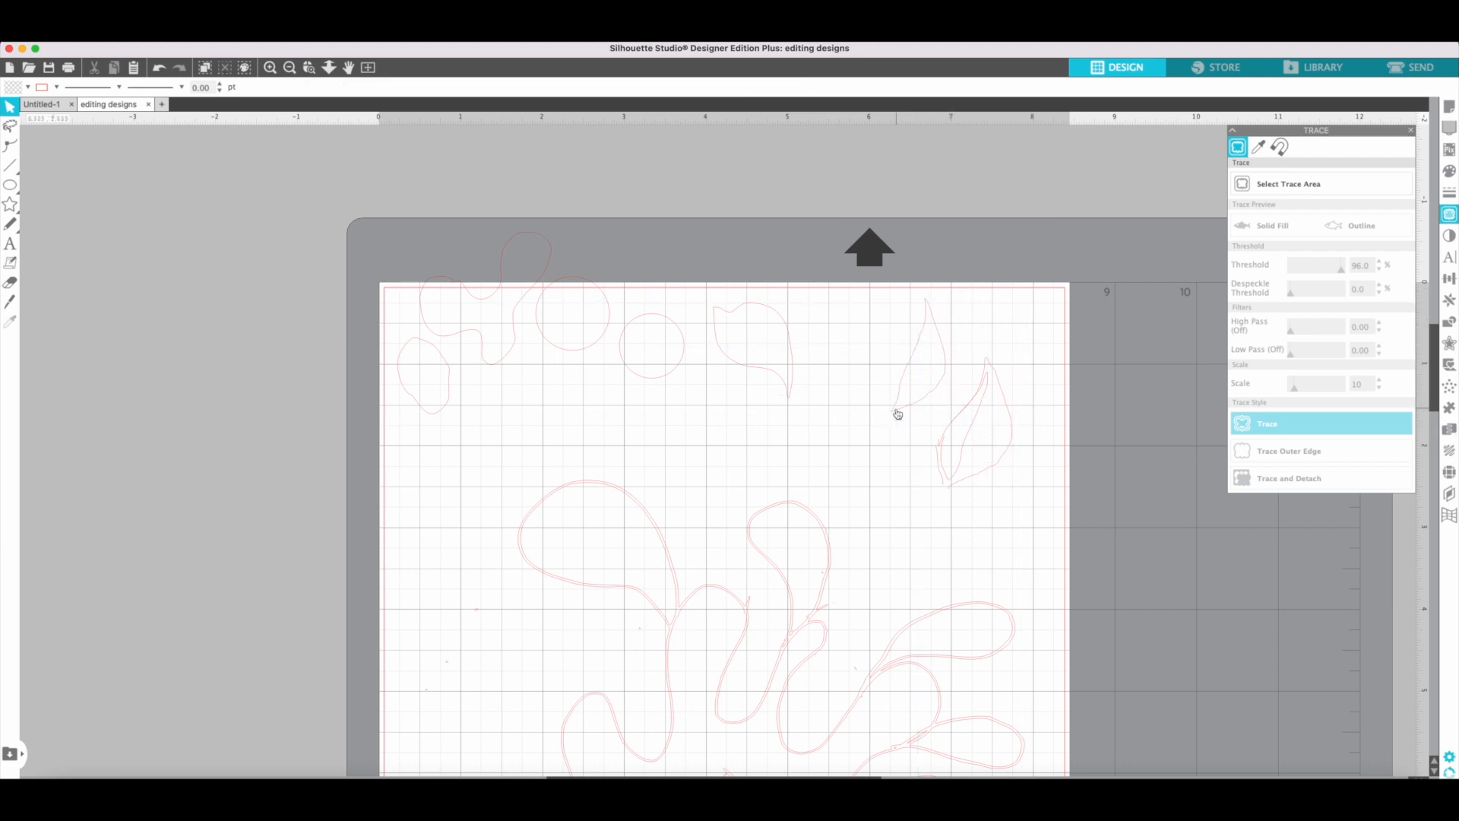
click(960, 463)
drag(960, 463, 1044, 546)
Step: Edit the points of the remaining outer leaf outline and shift the end point at its bottom tip
click(967, 481)
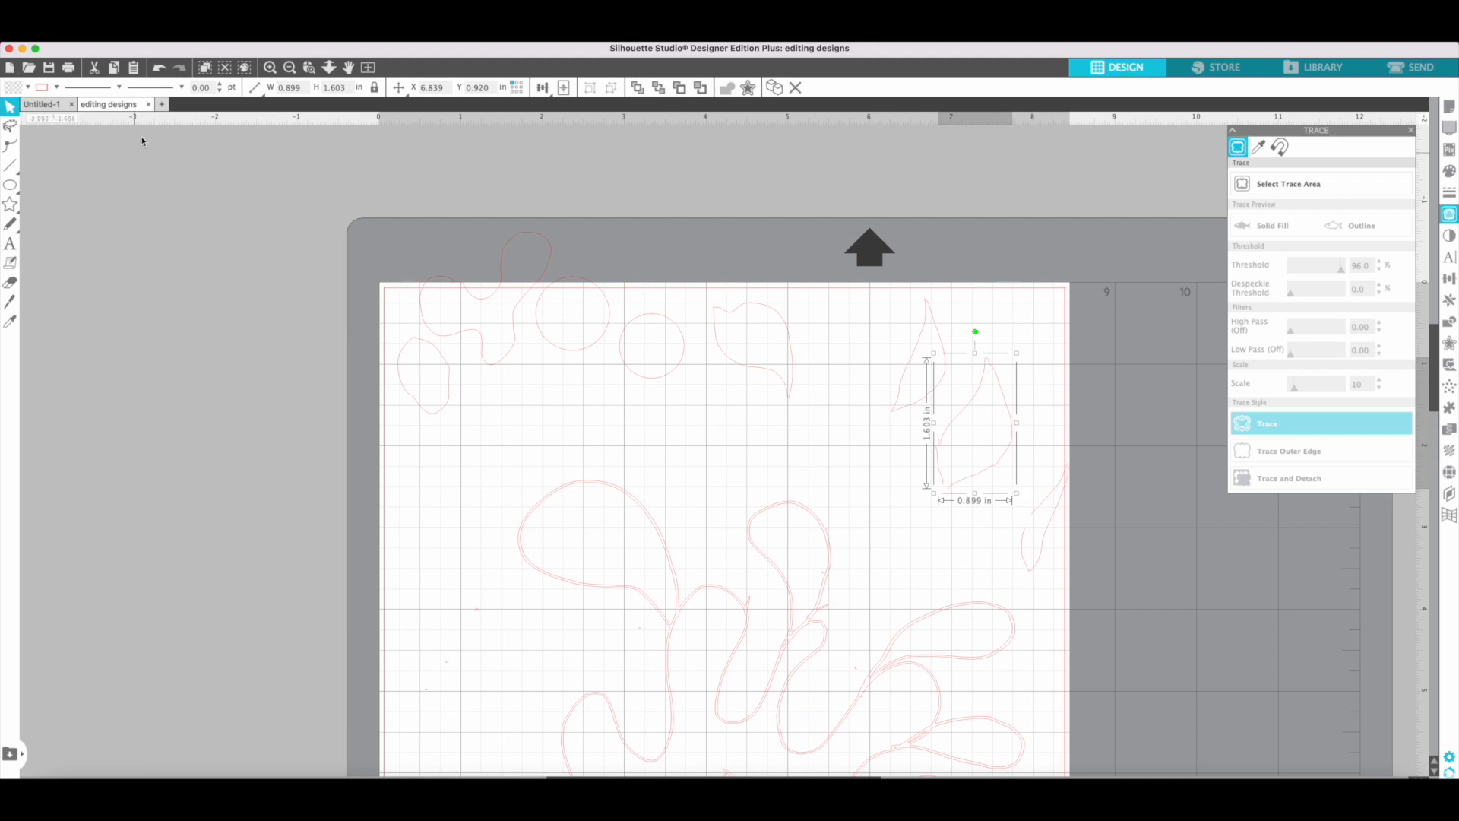
click(2, 162)
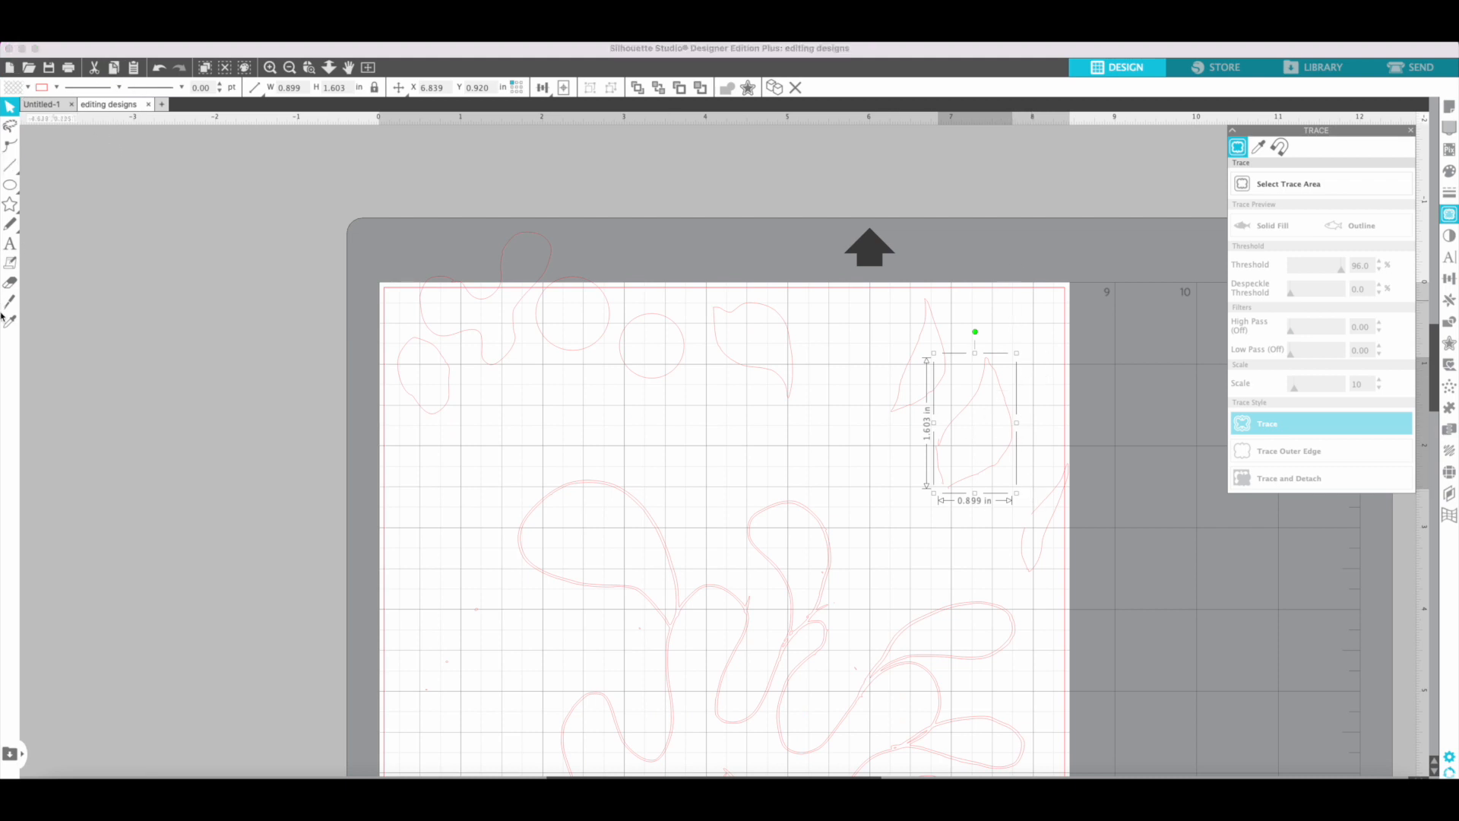
click(9, 146)
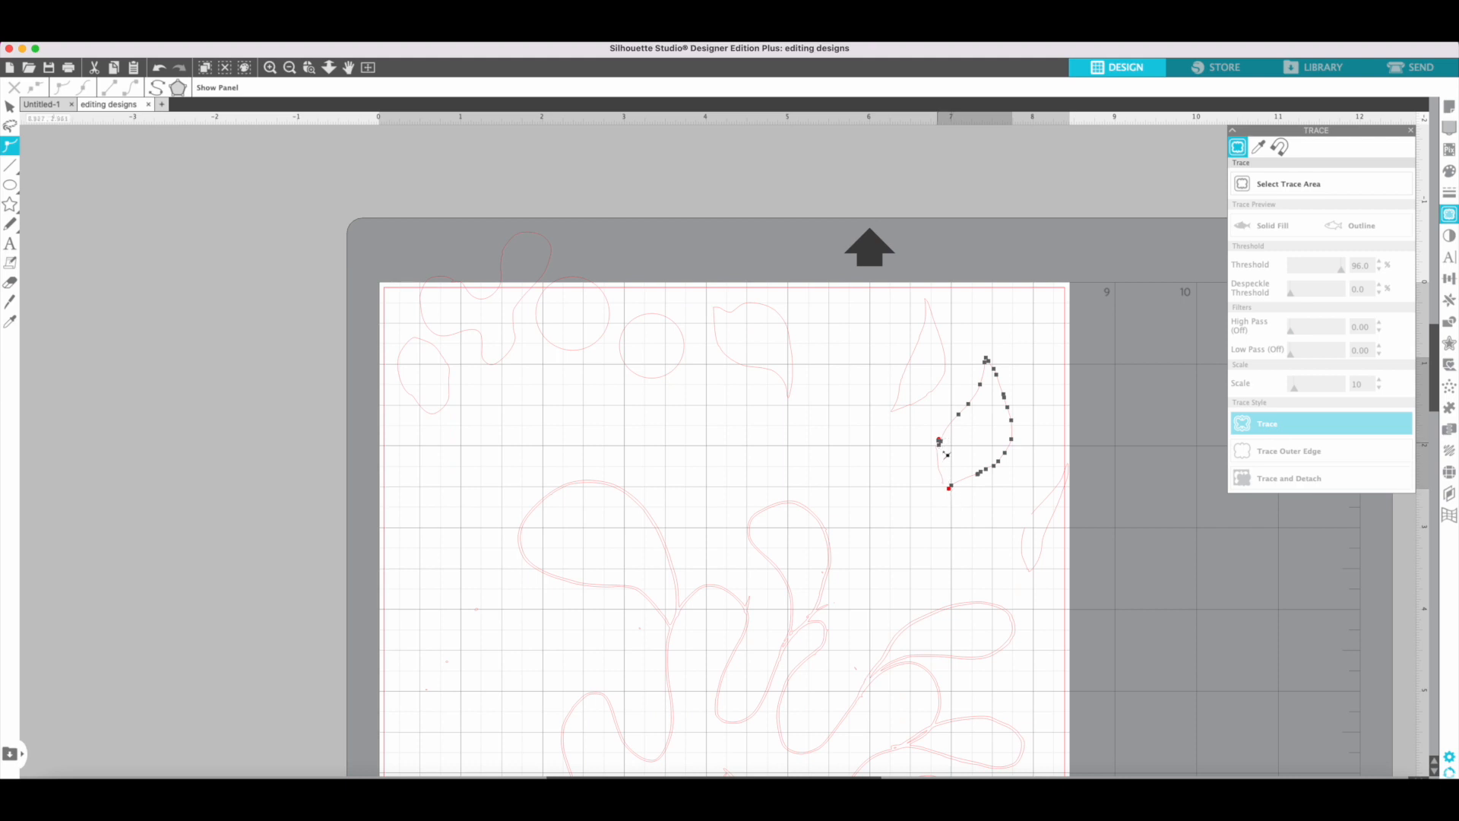
click(950, 490)
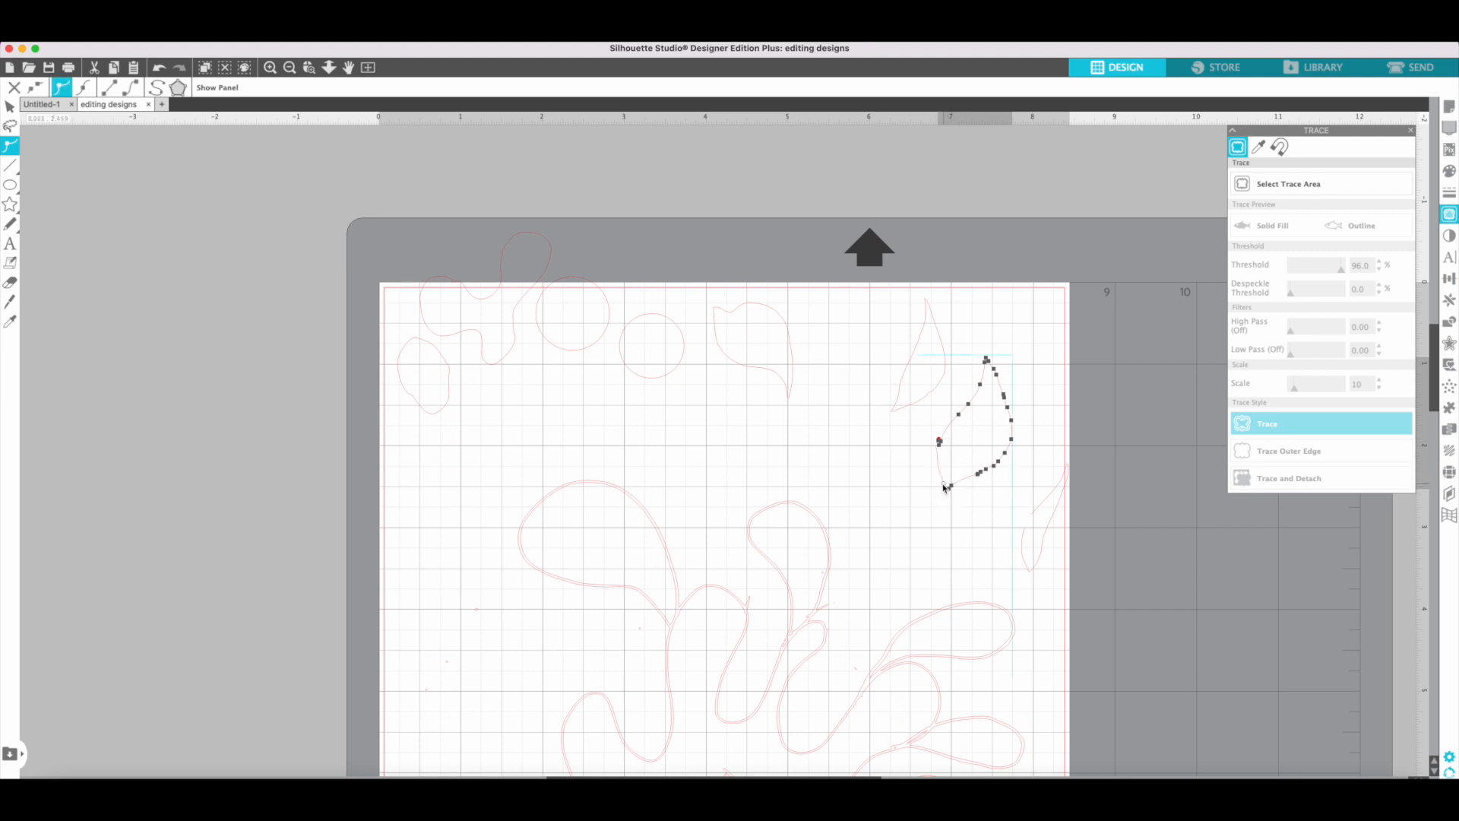
click(956, 505)
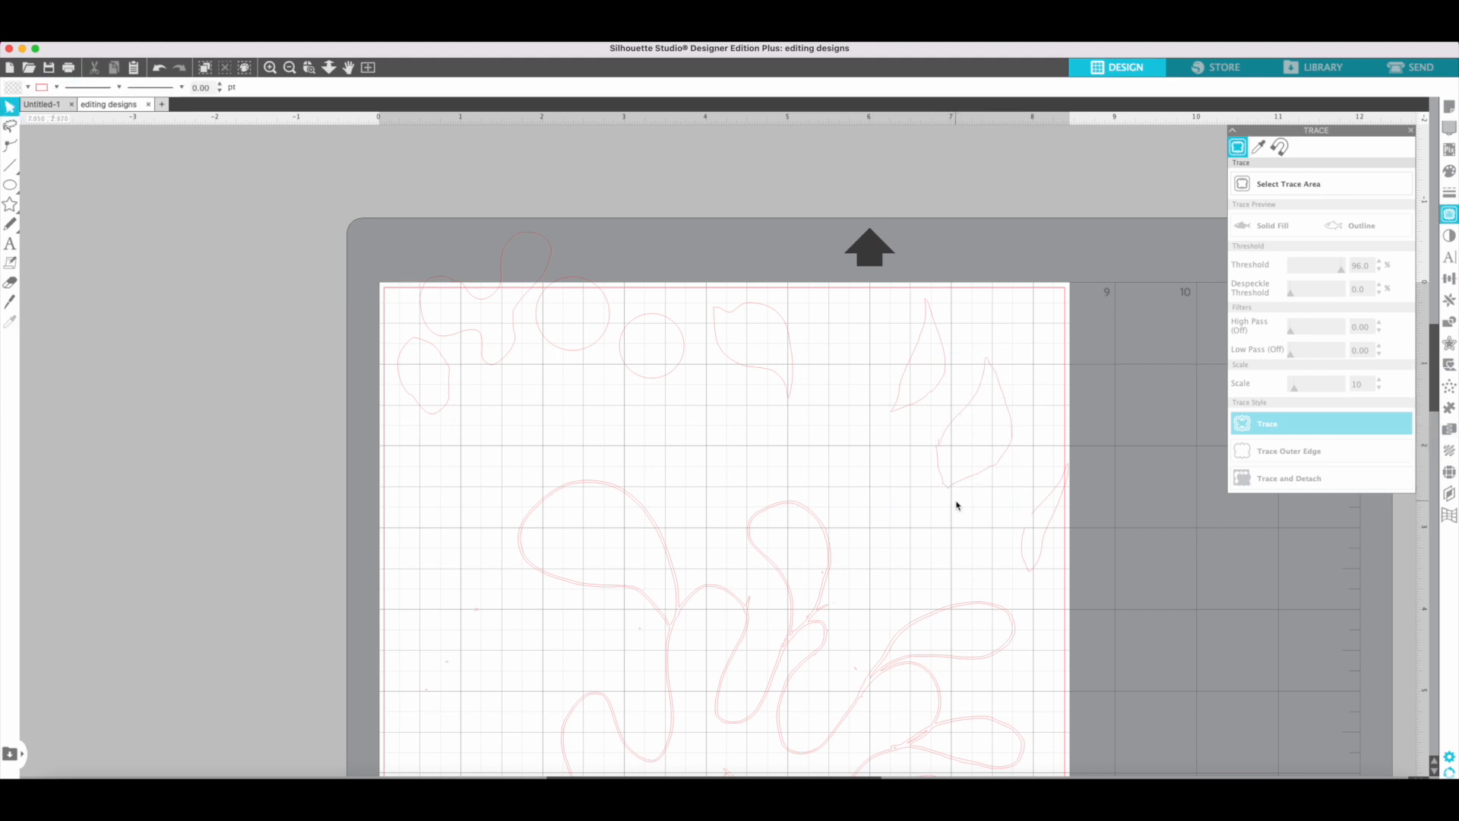
Step: Reopen the outer leaf outline for point editing and reposition the clustered points at its left corner
click(942, 452)
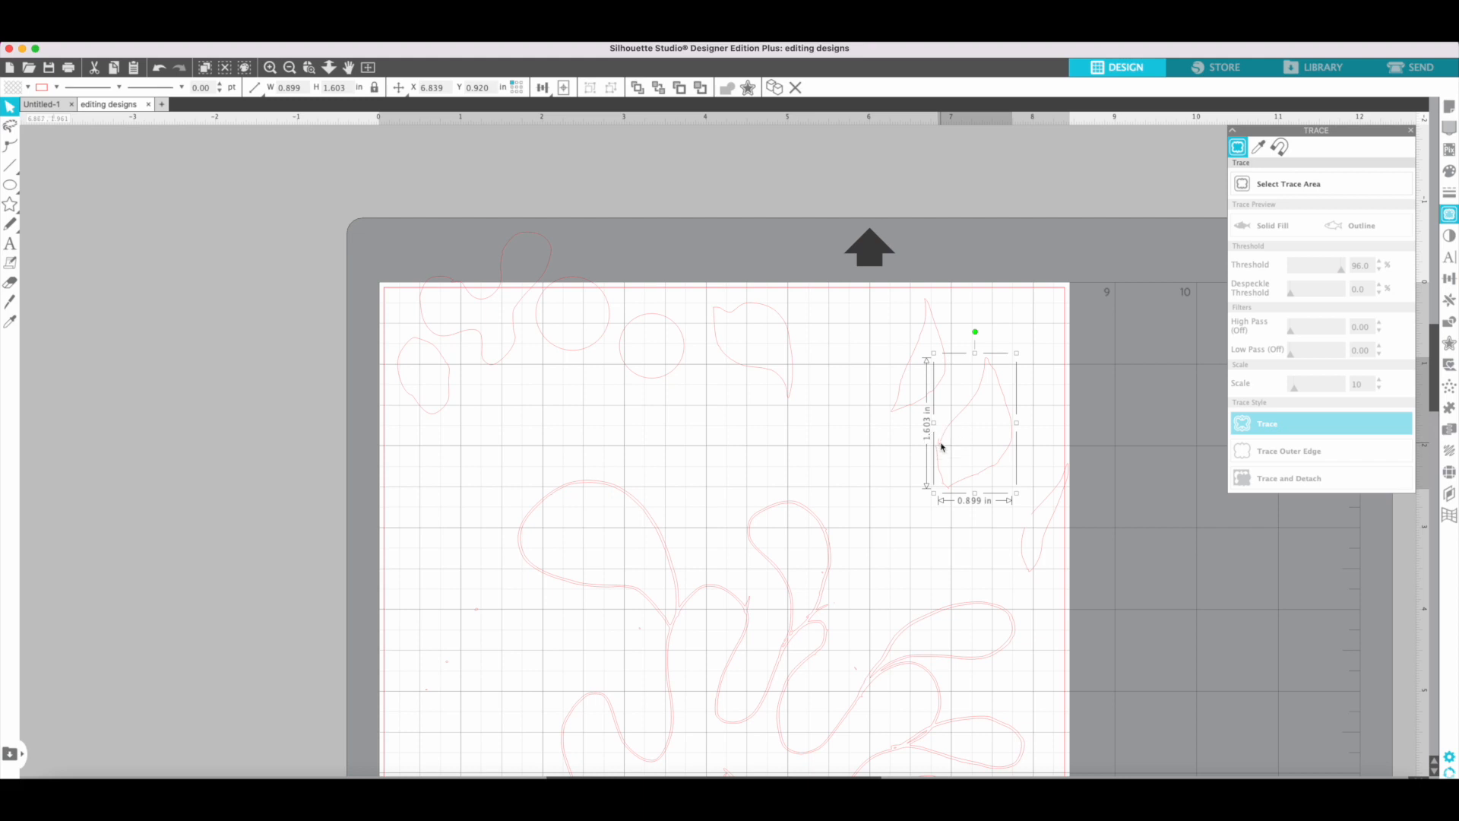
double_click(941, 447)
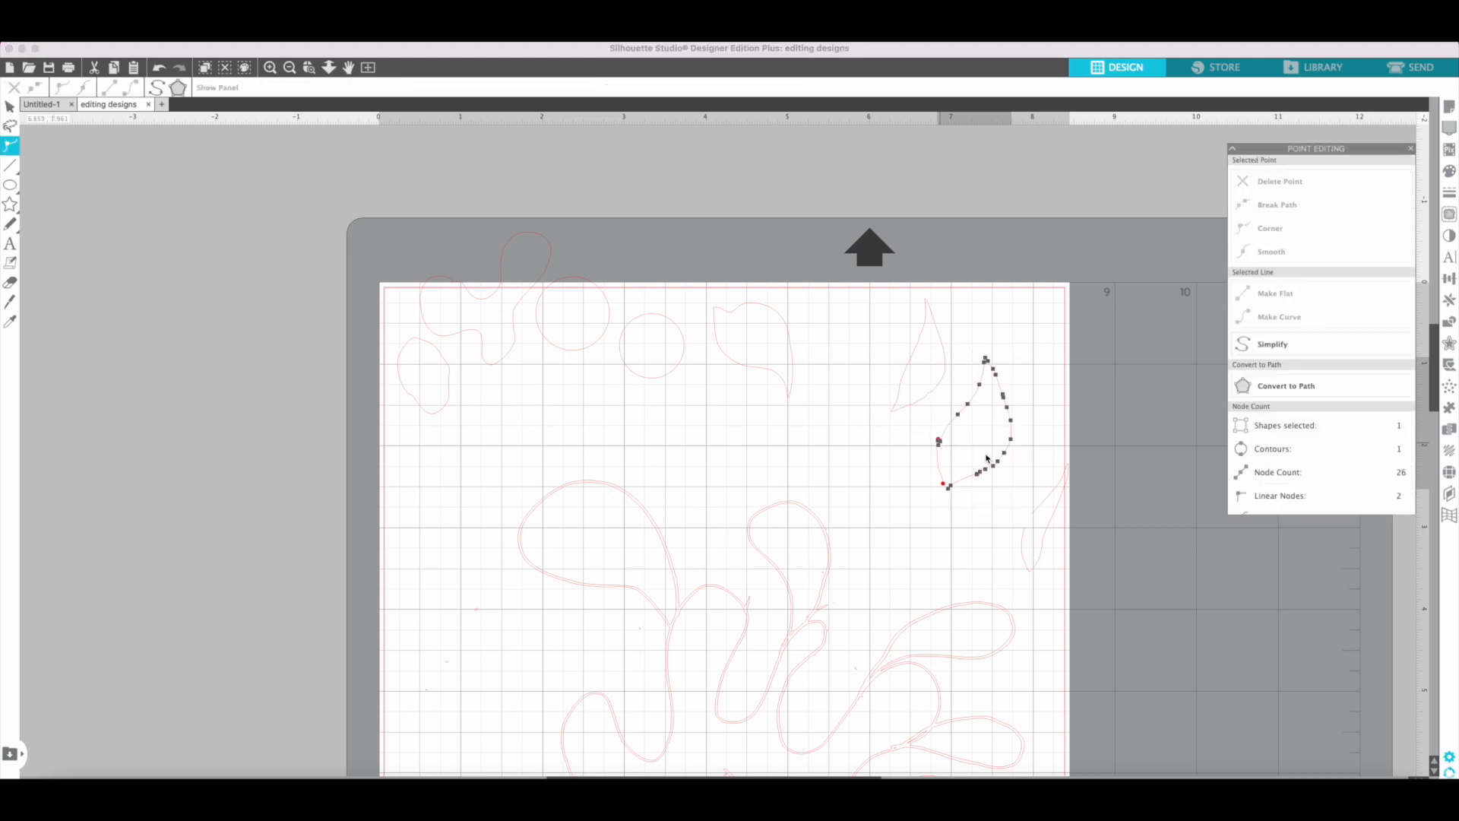
click(938, 440)
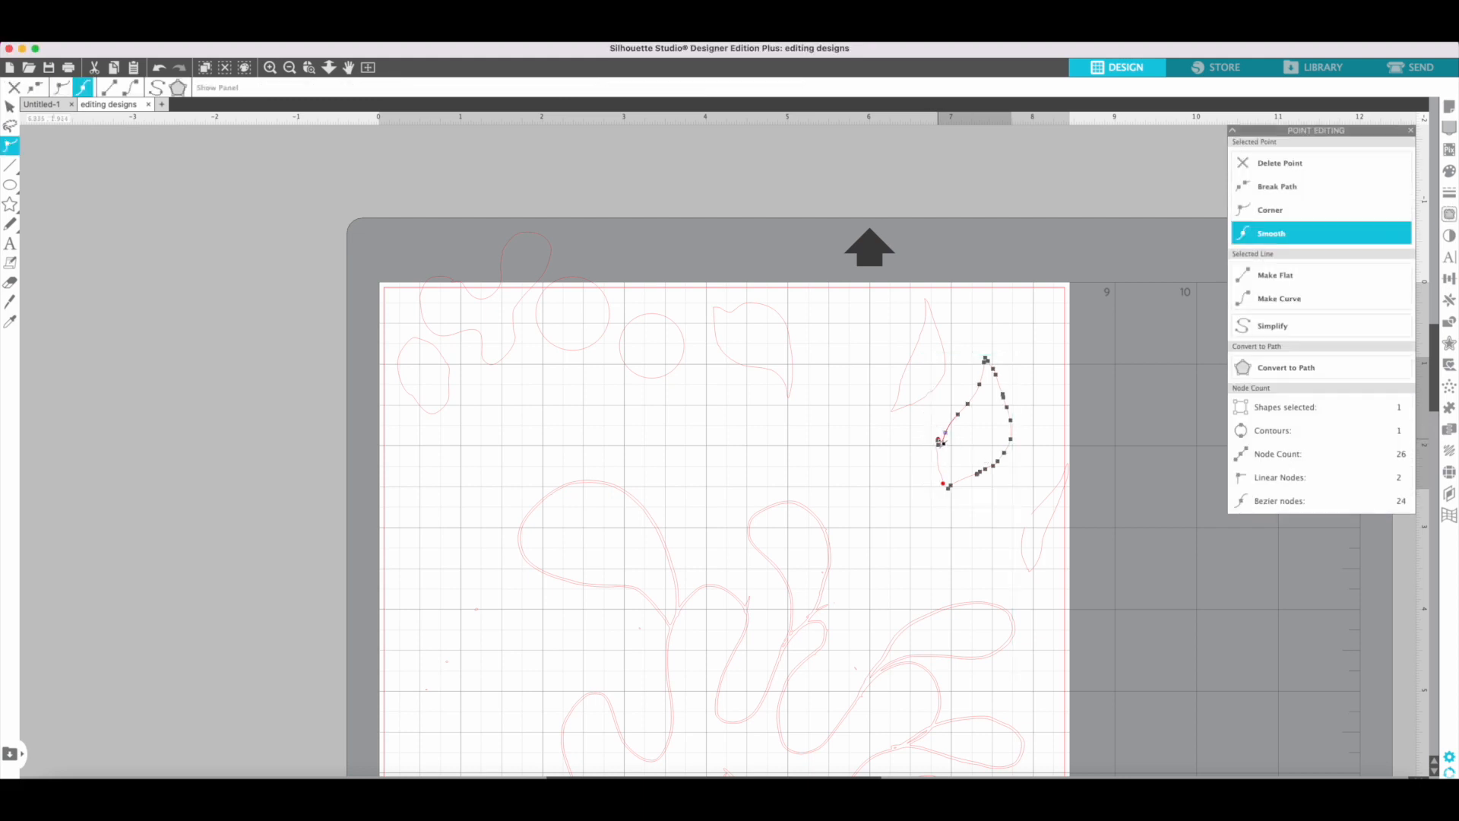
click(940, 443)
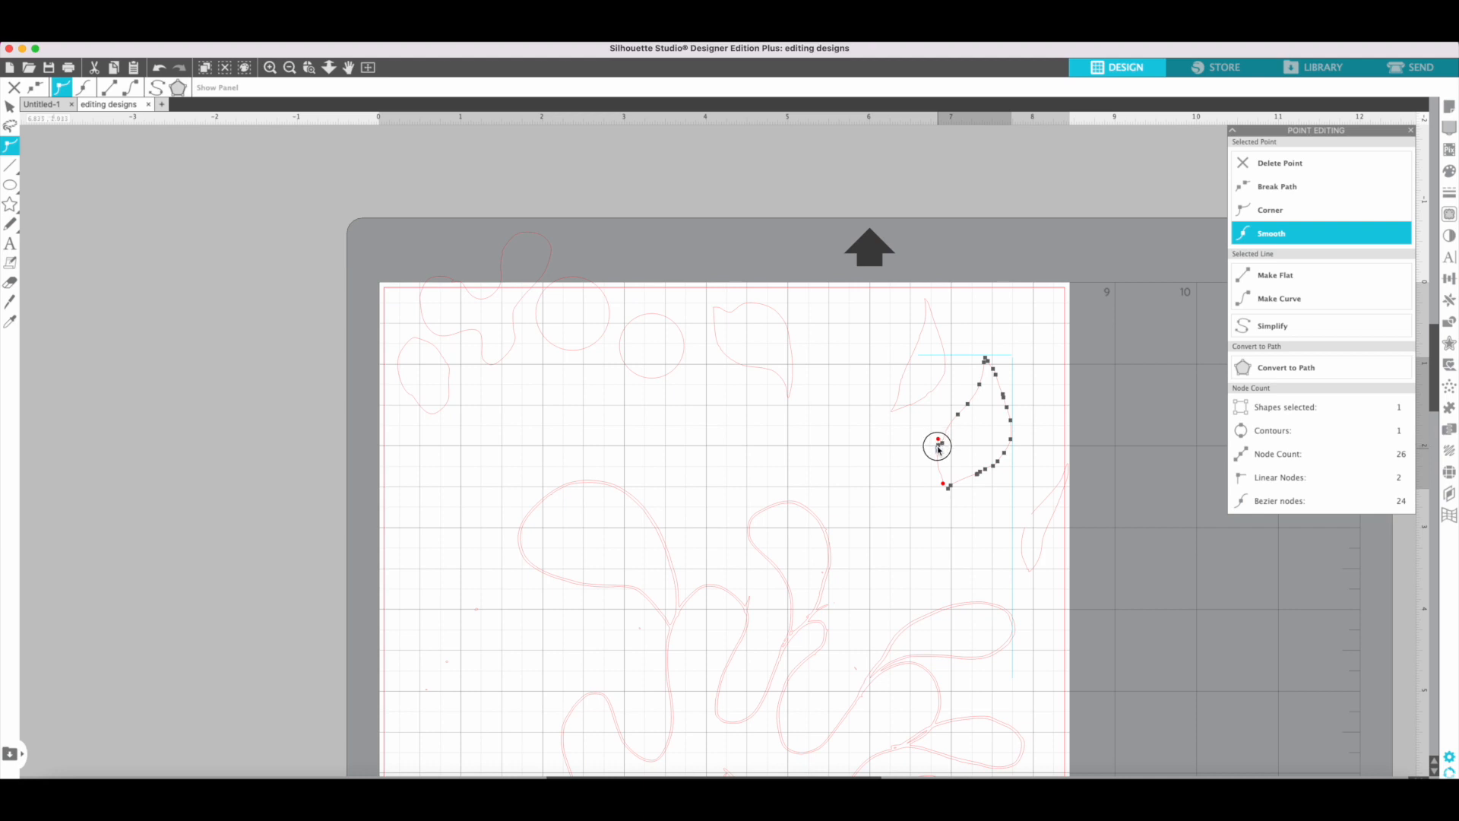
click(940, 440)
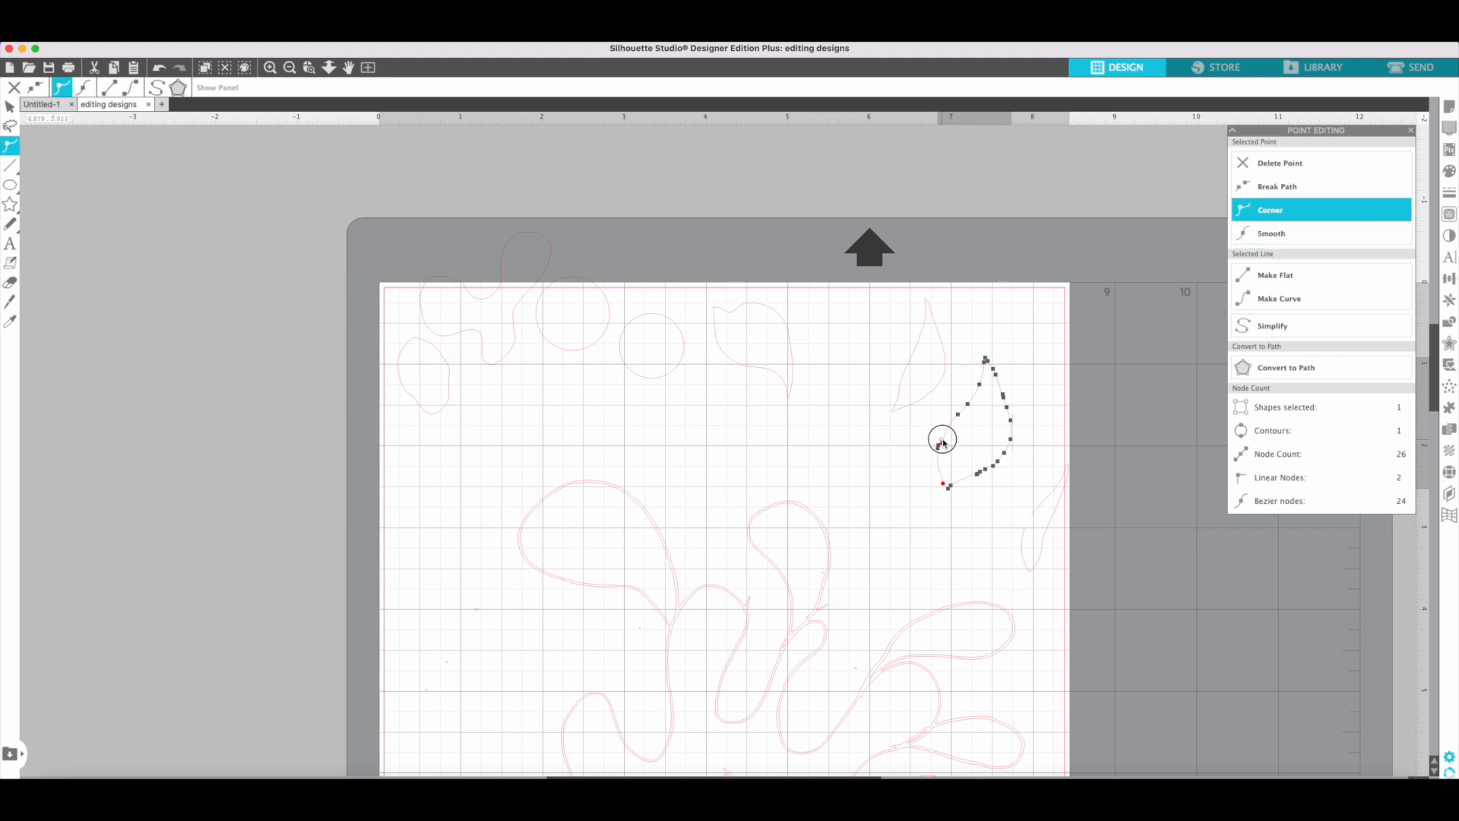
click(958, 452)
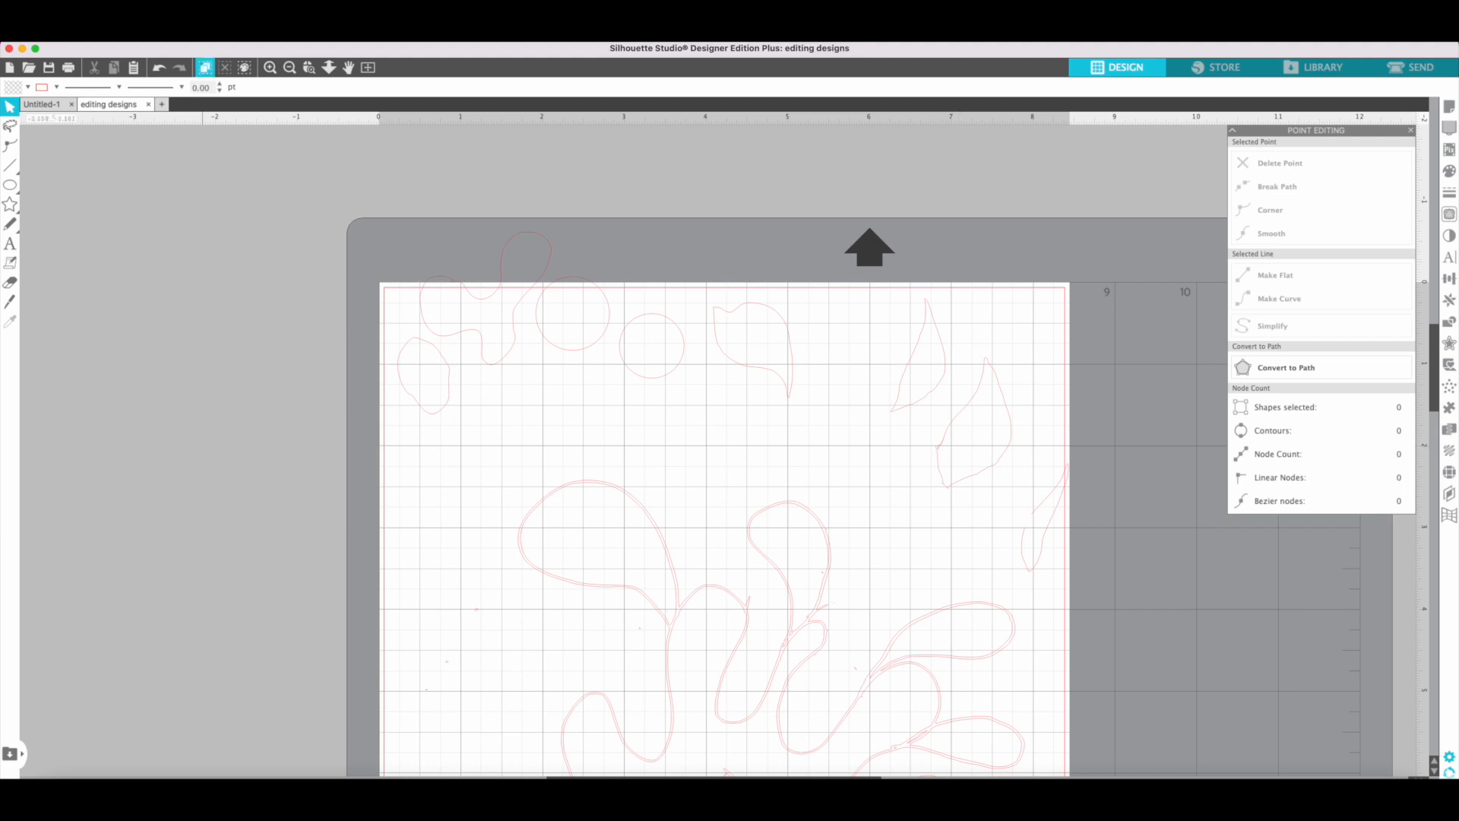
Step: Open the large leaf outline with the kinked left corner for point editing, shift its corner points and simplify the outline
click(266, 67)
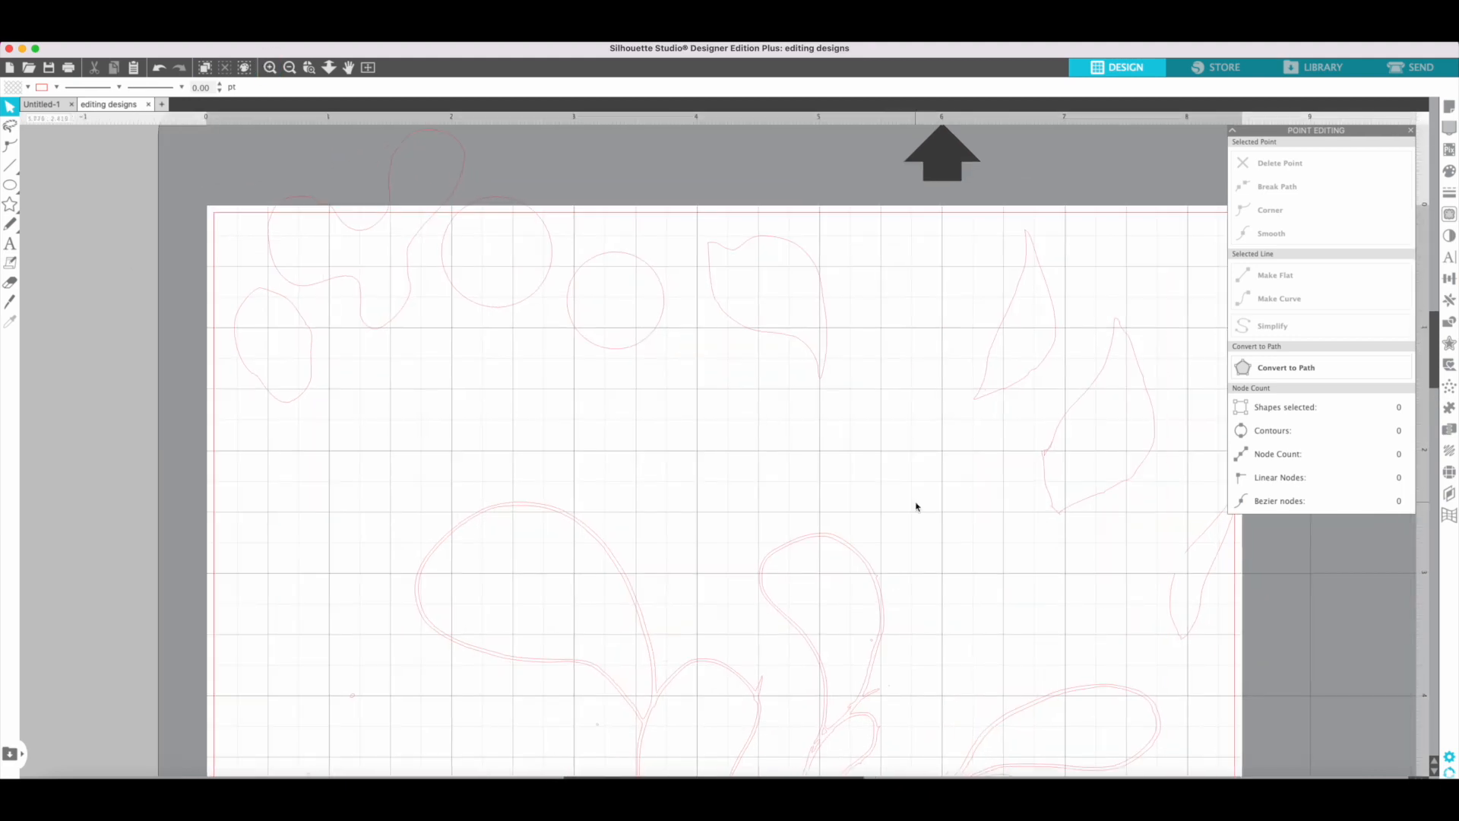
scroll(966, 570, right, 5)
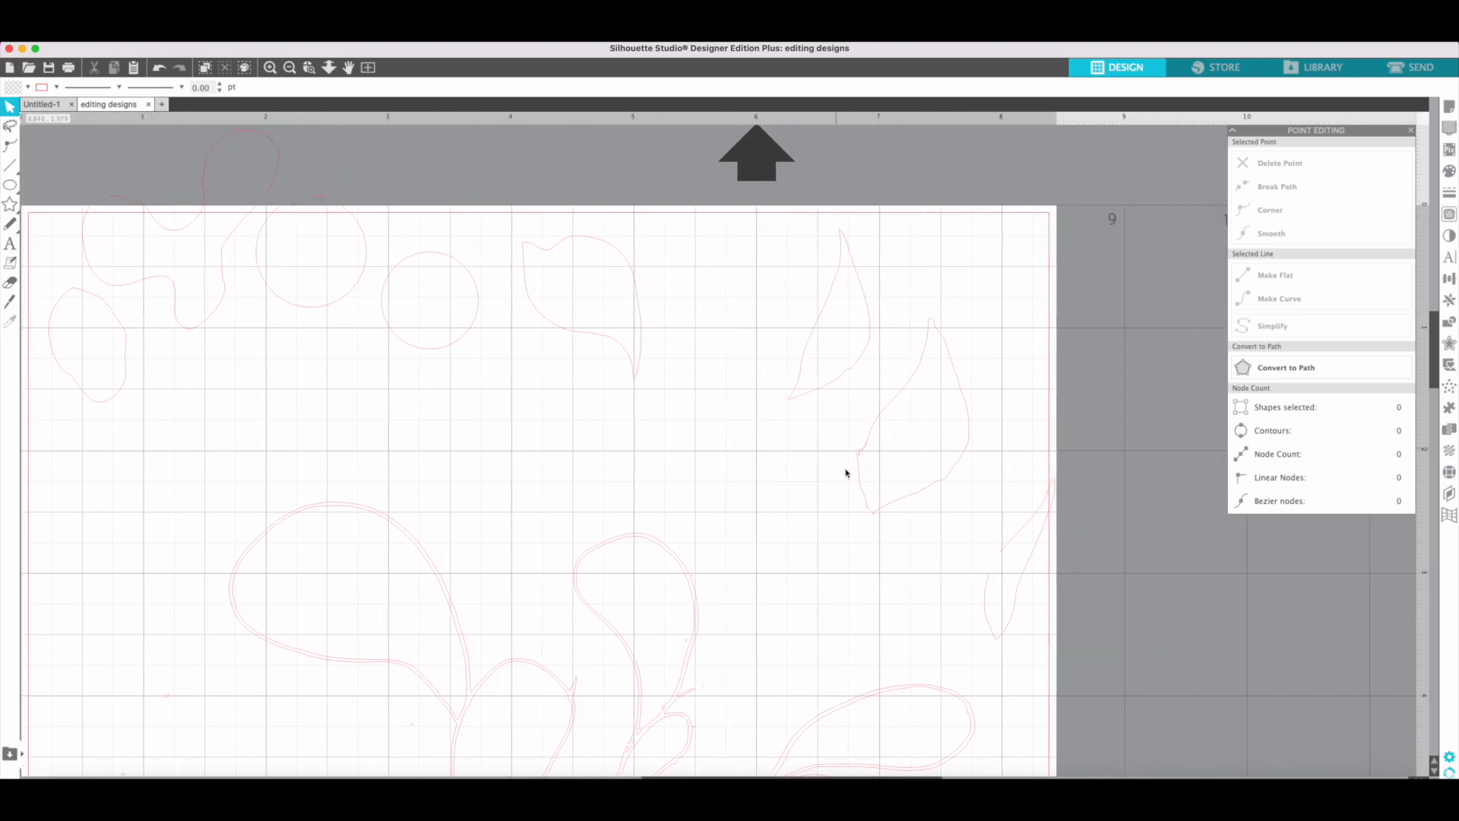
click(859, 456)
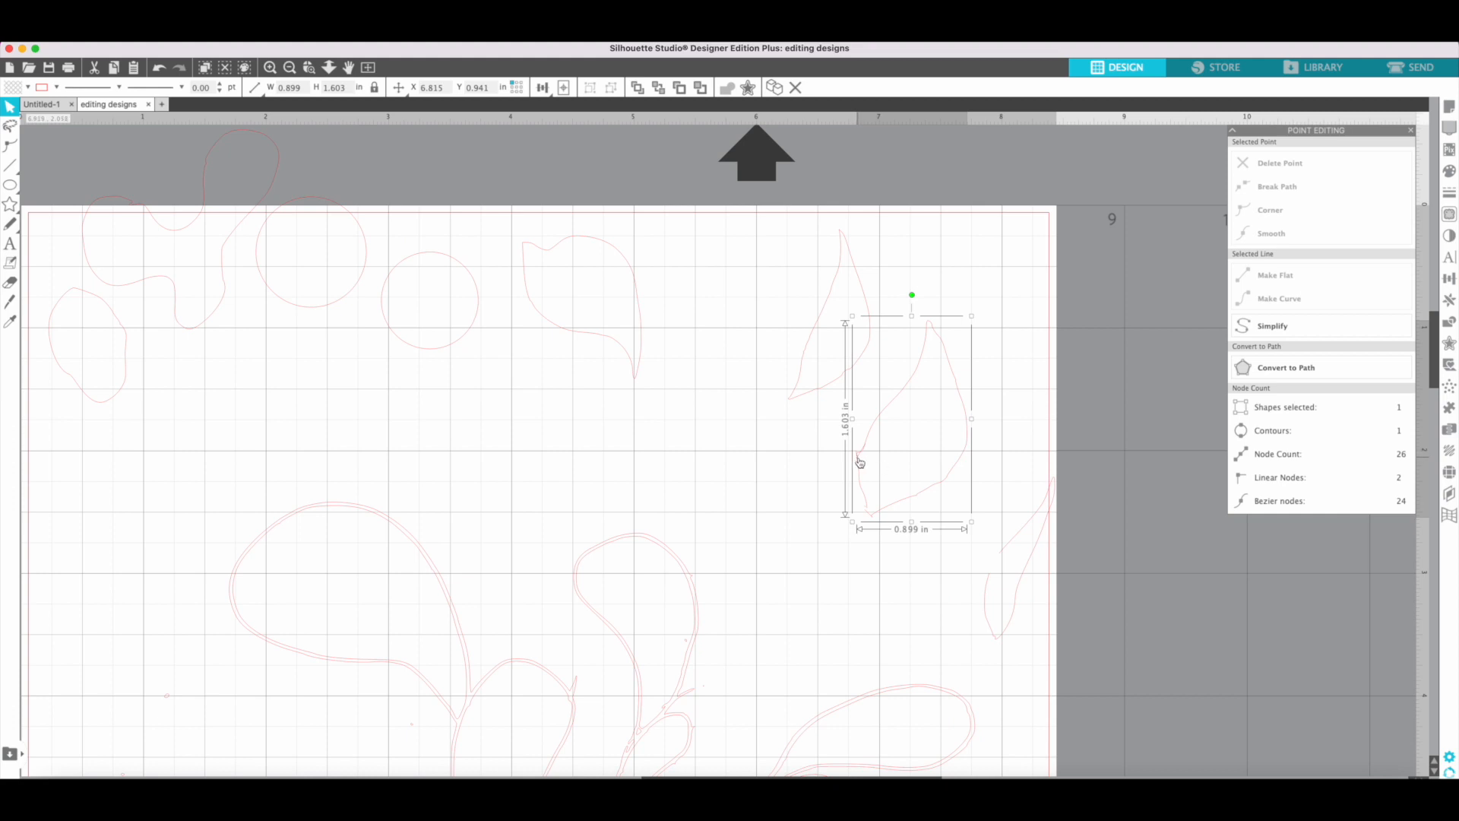
click(859, 462)
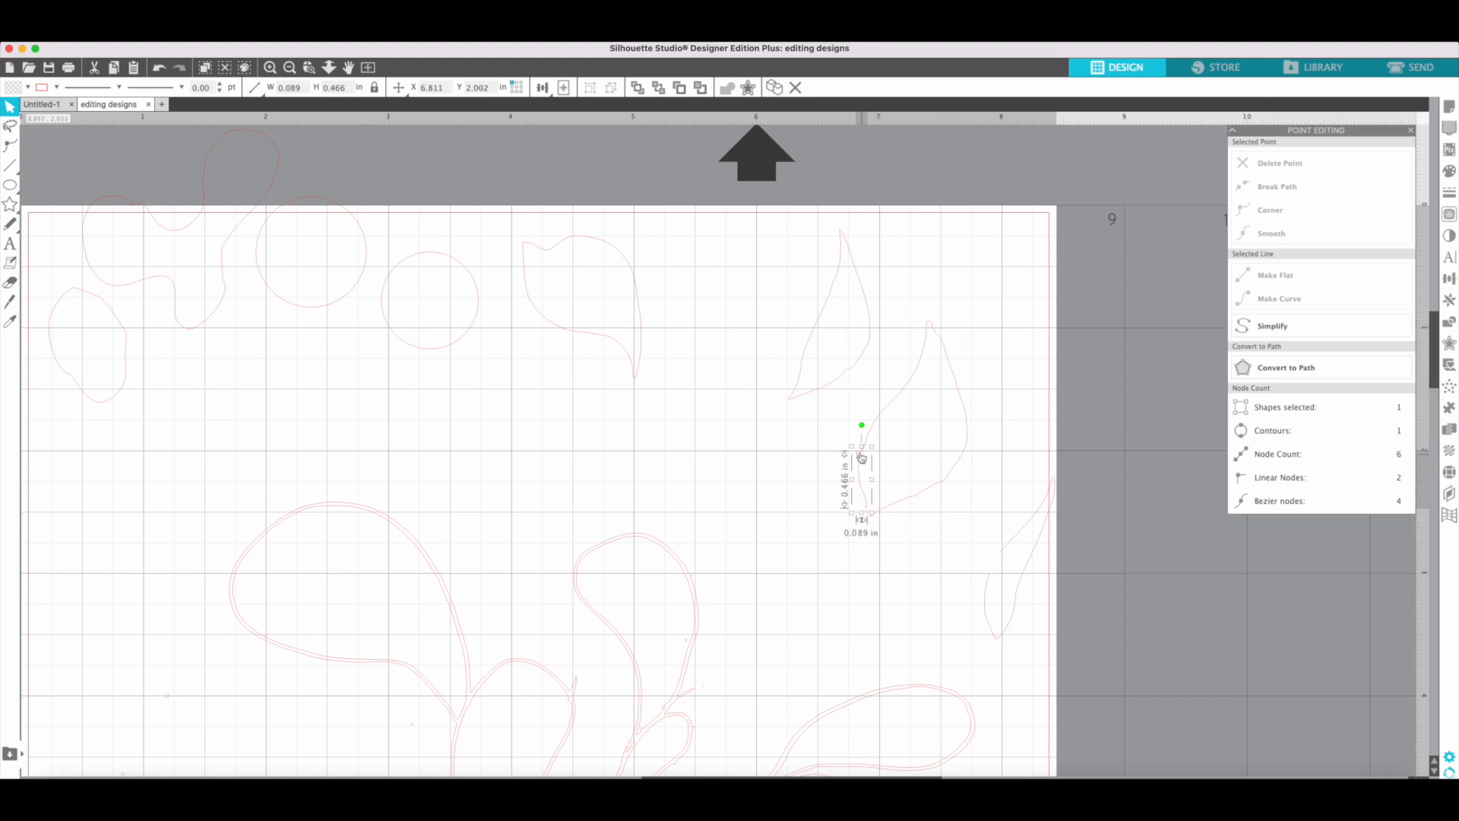
double_click(860, 459)
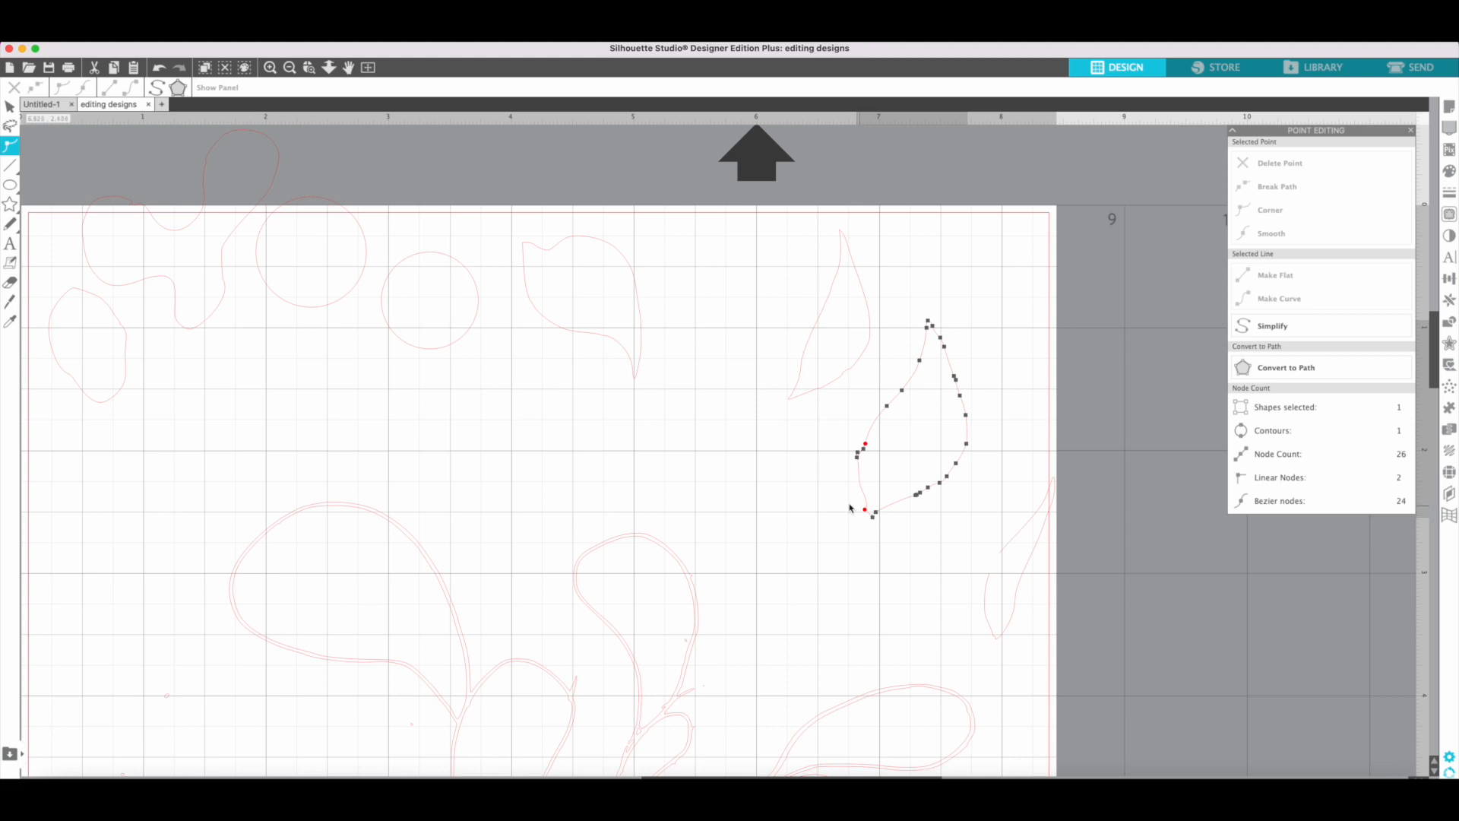
click(864, 444)
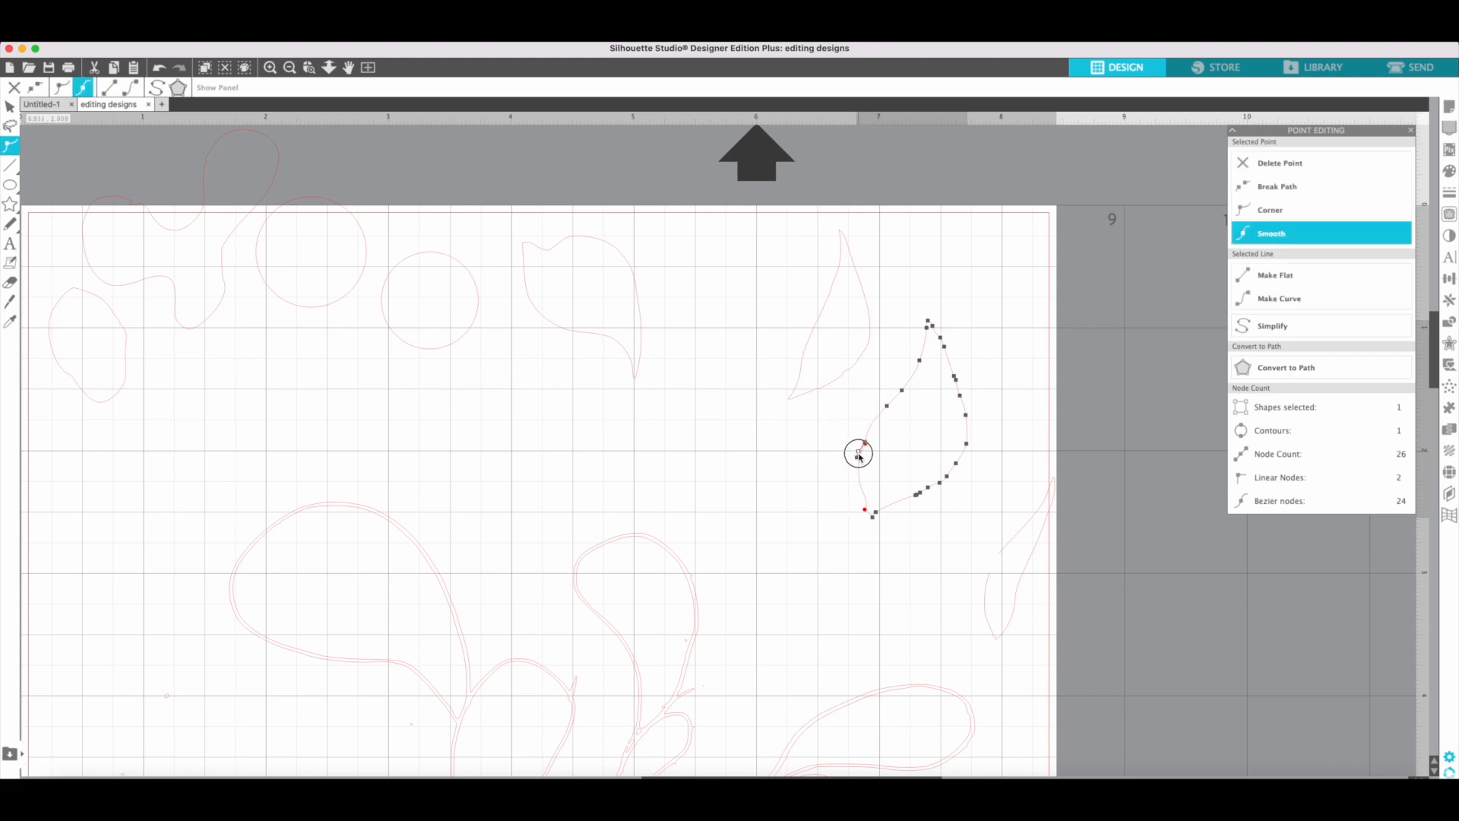
click(858, 456)
drag(857, 459, 858, 462)
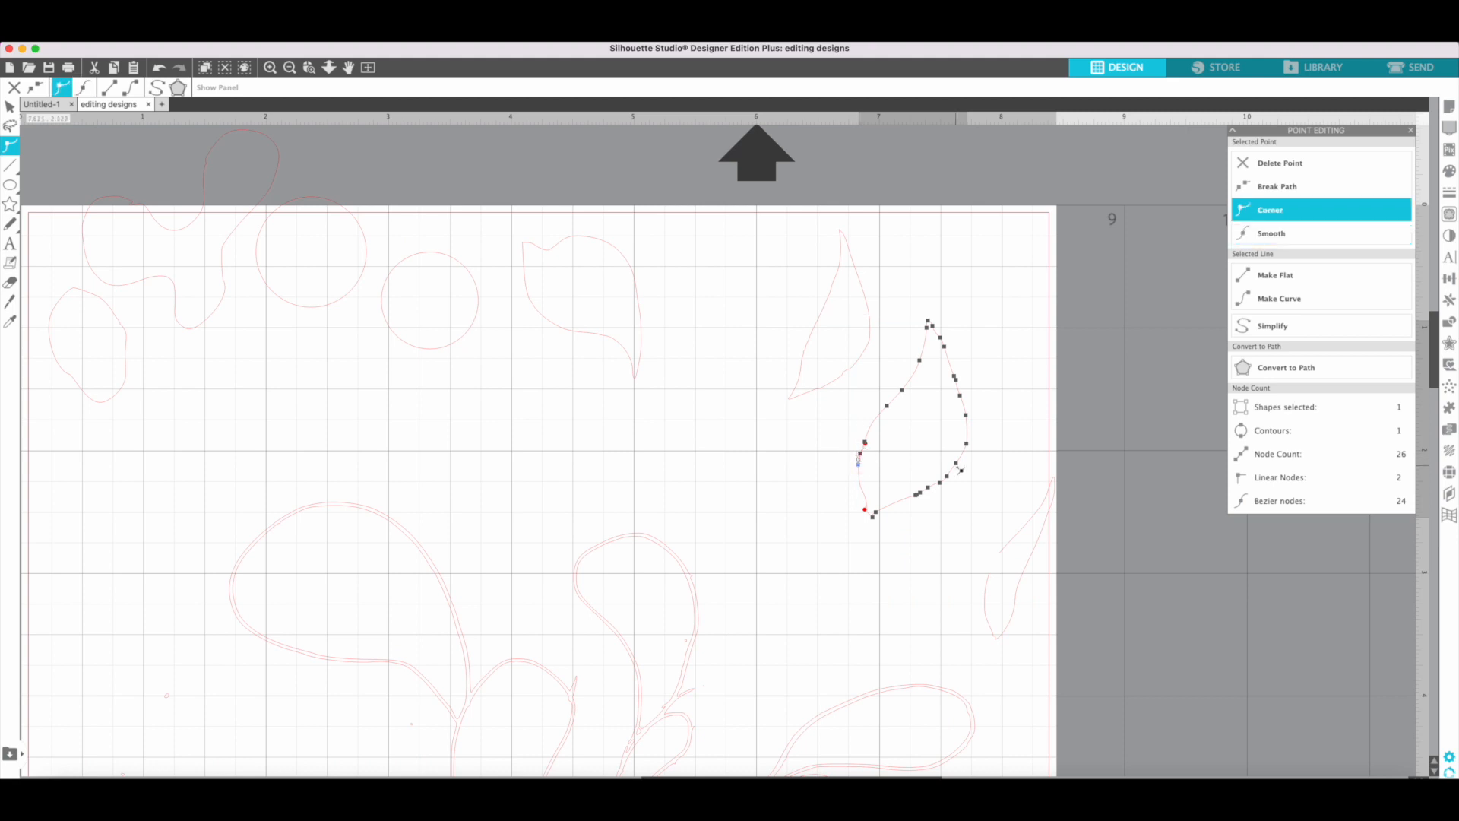
click(157, 87)
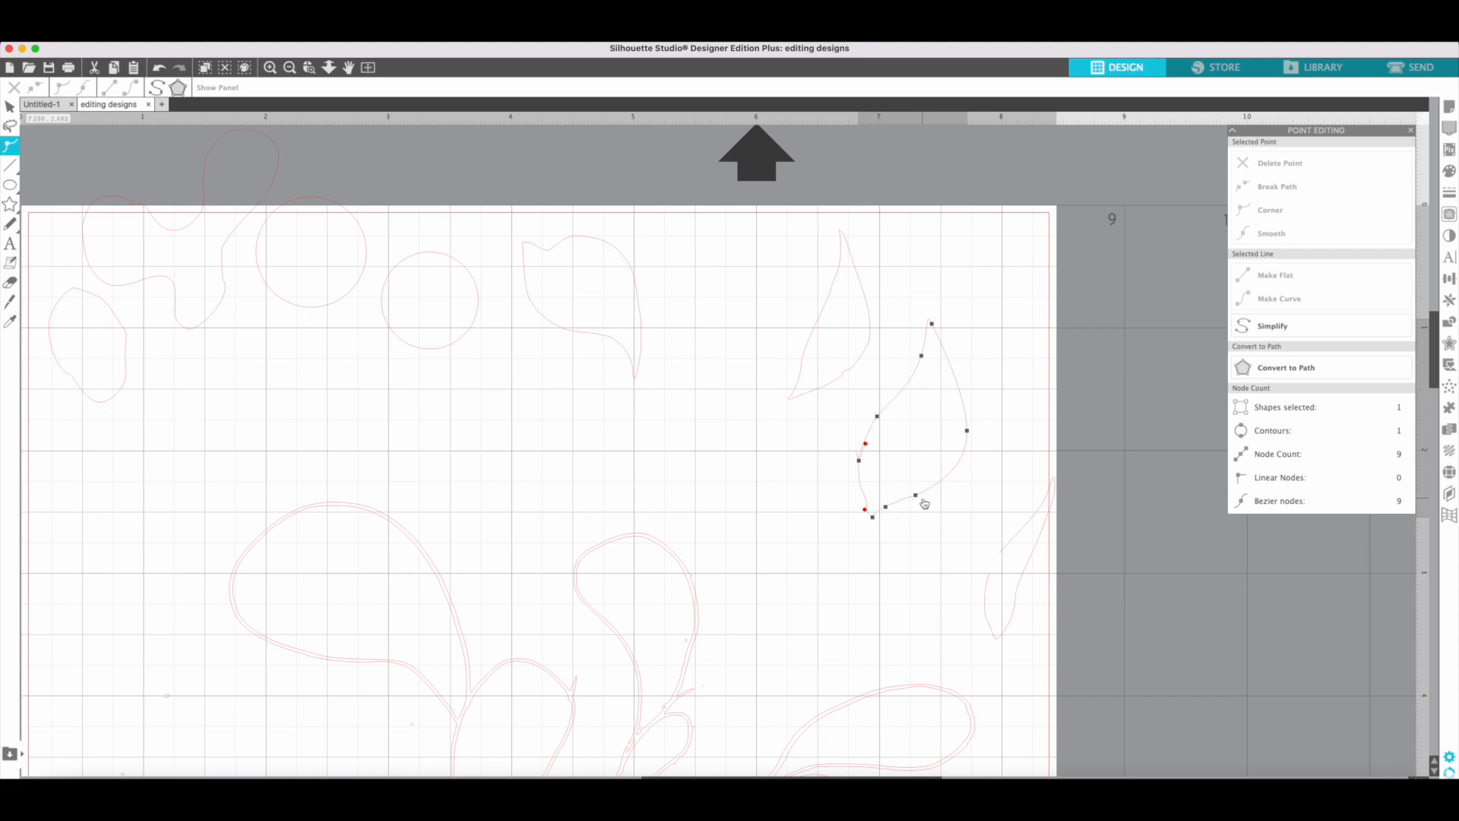
Step: Readjust the points at the leaf's left corner and simplify the outline a second time
click(865, 443)
click(858, 461)
drag(858, 461, 858, 463)
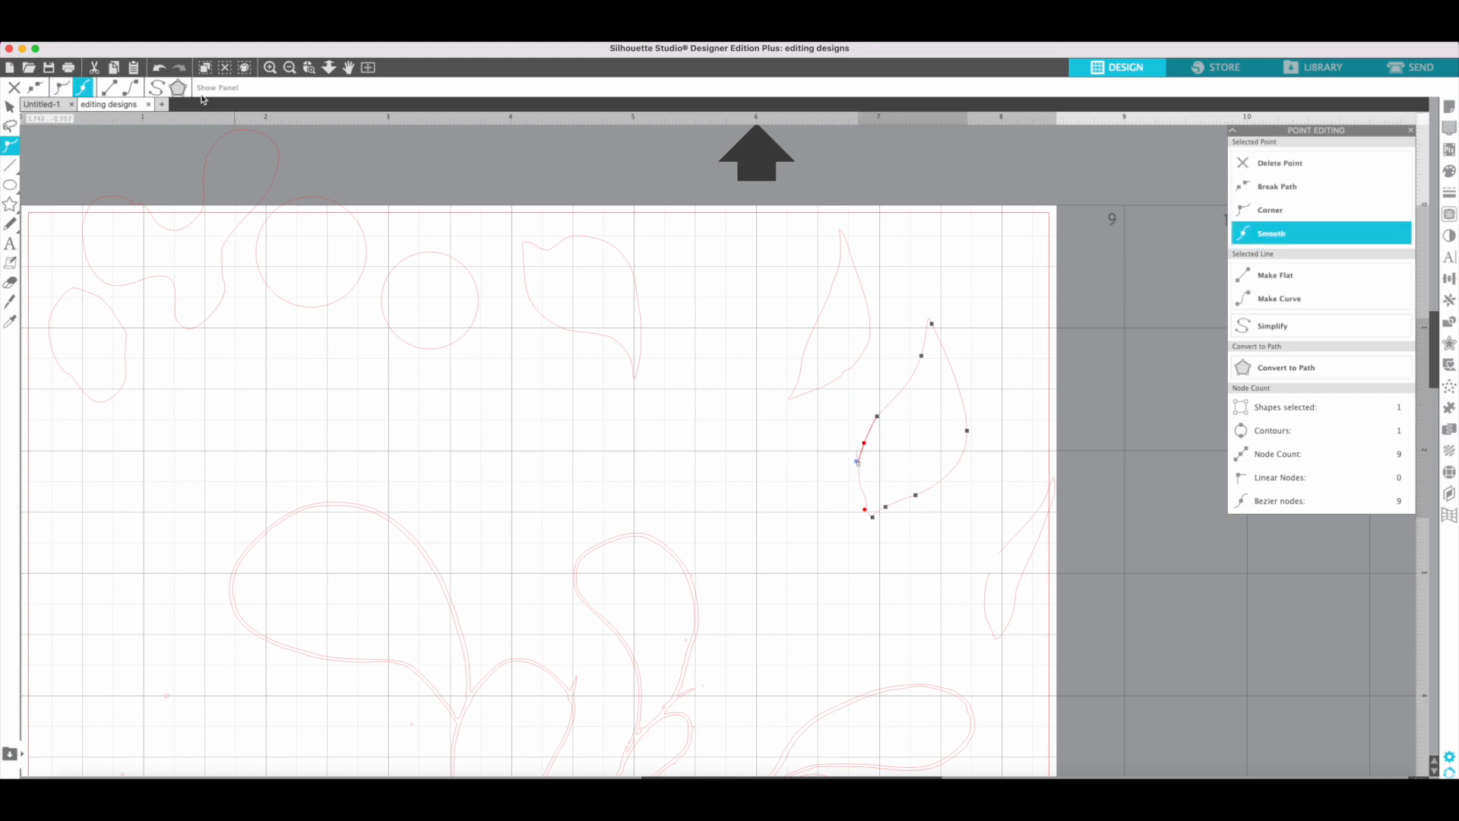
click(161, 89)
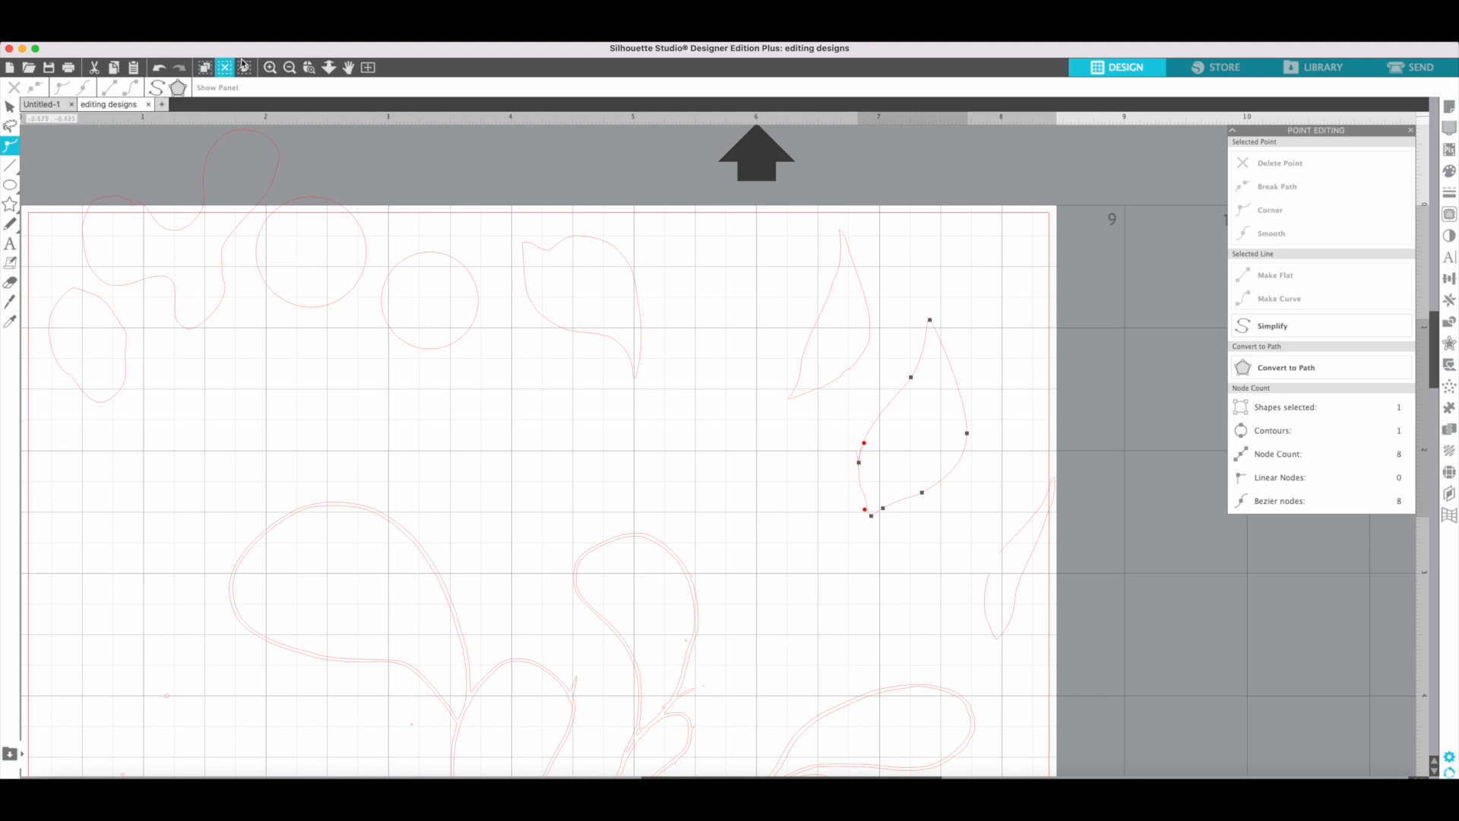
Step: Erase the overlapping stretch of line at the leaf's left corner with the outline eraser
click(269, 67)
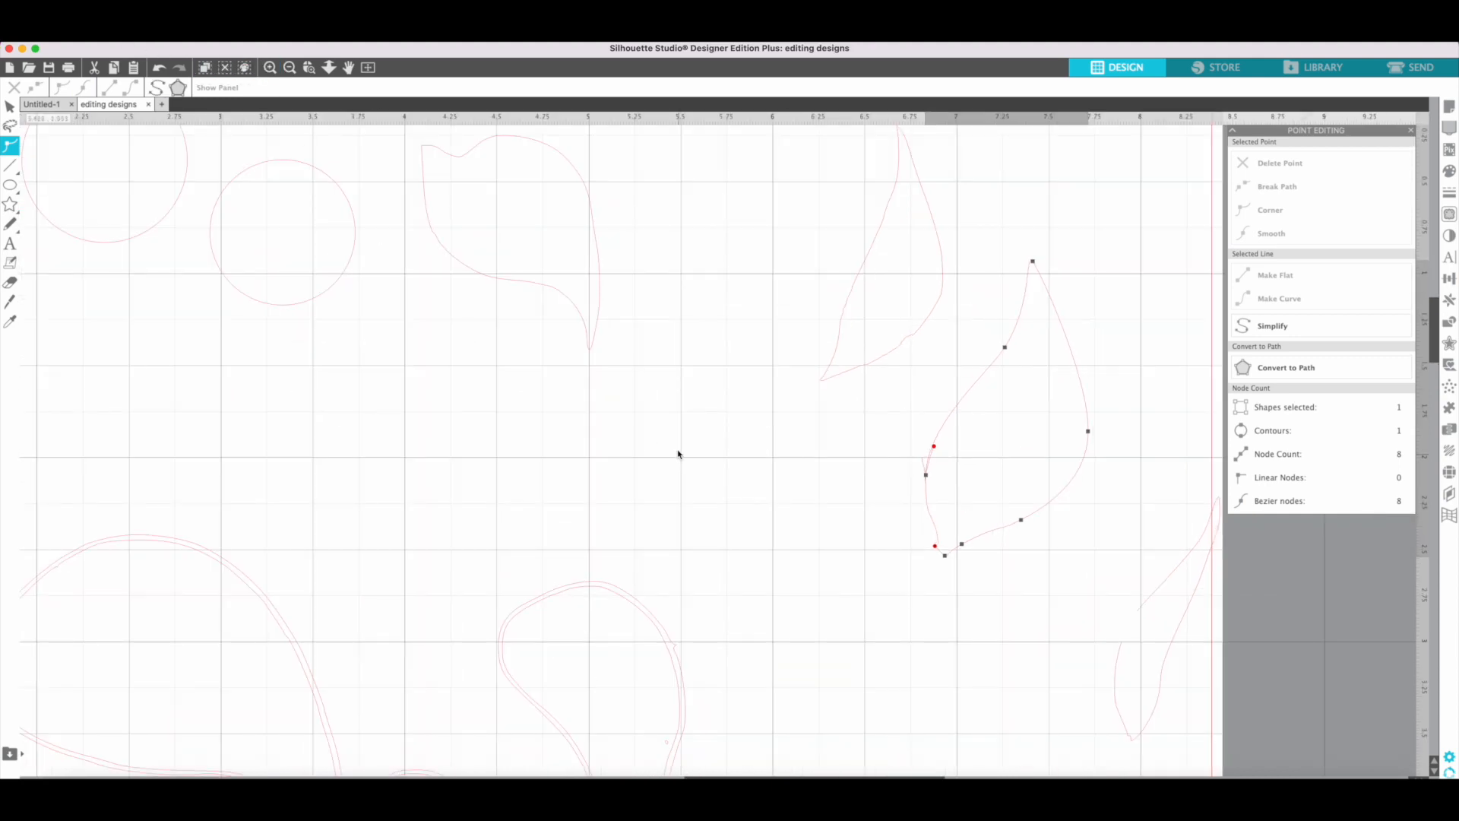
scroll(677, 453, right, 5)
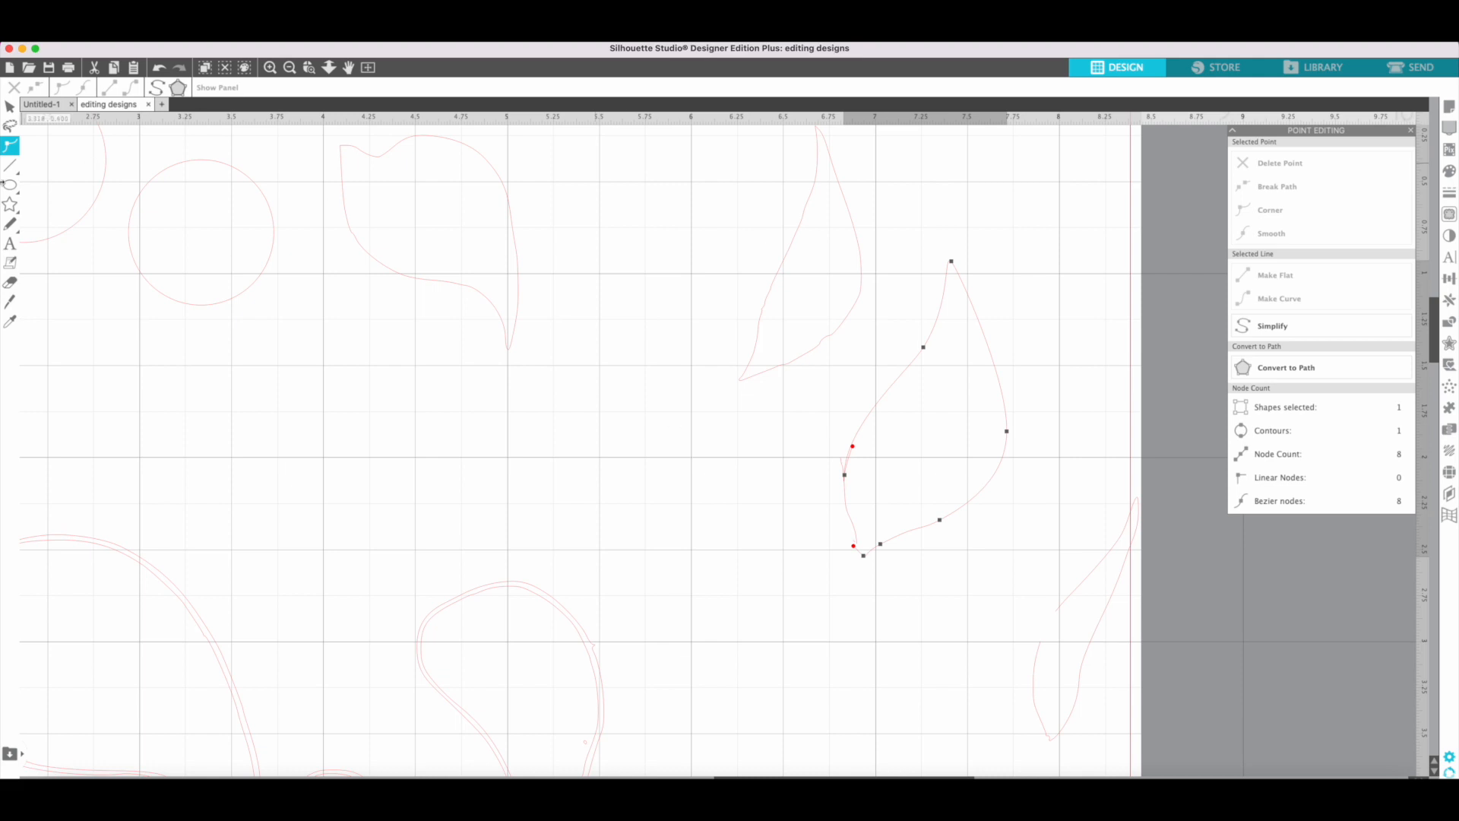
click(899, 457)
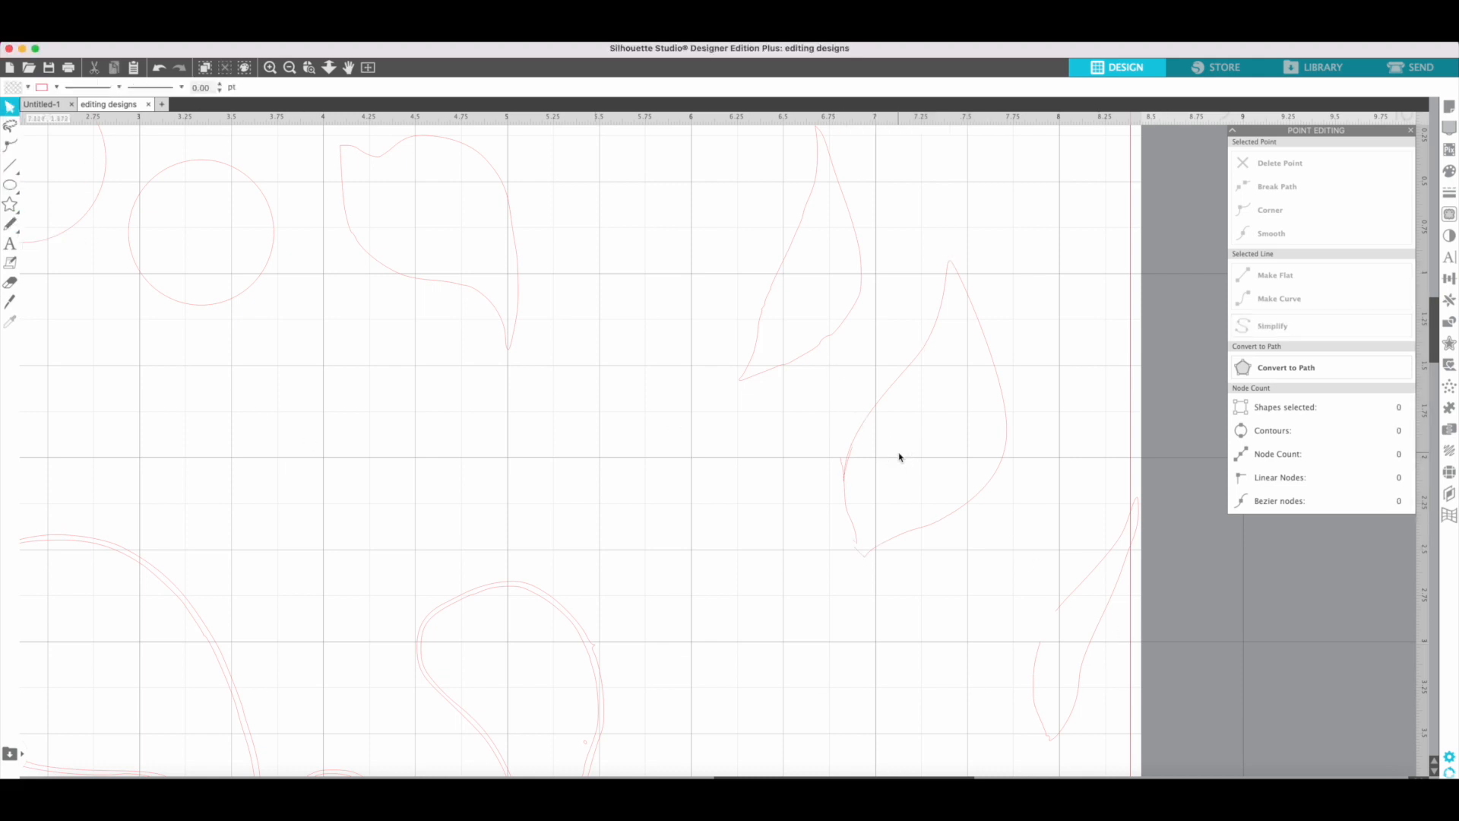
click(8, 288)
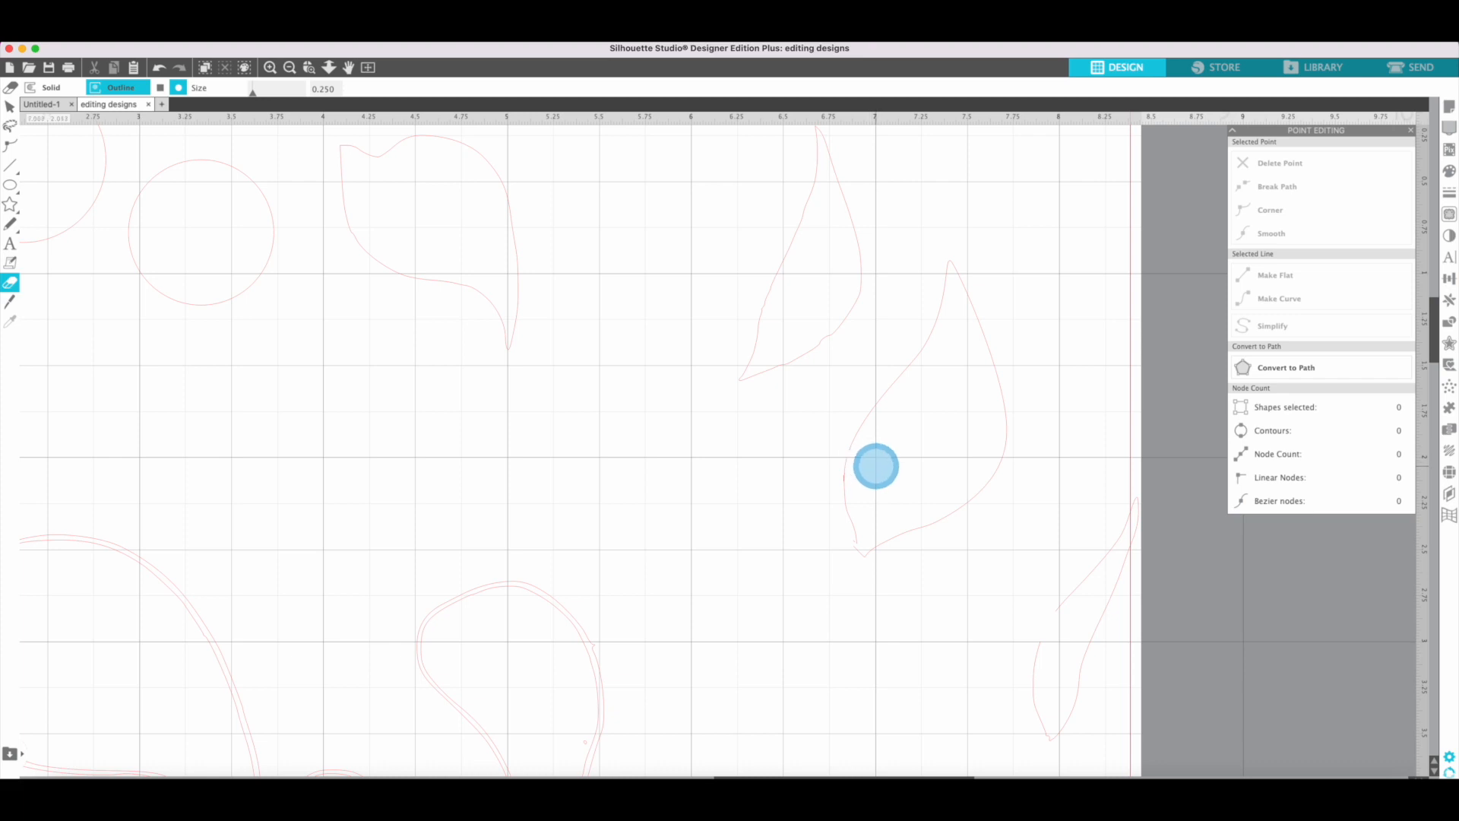
mouse_move(874, 474)
mouse_down()
mouse_move(821, 468)
mouse_move(833, 469)
mouse_up()
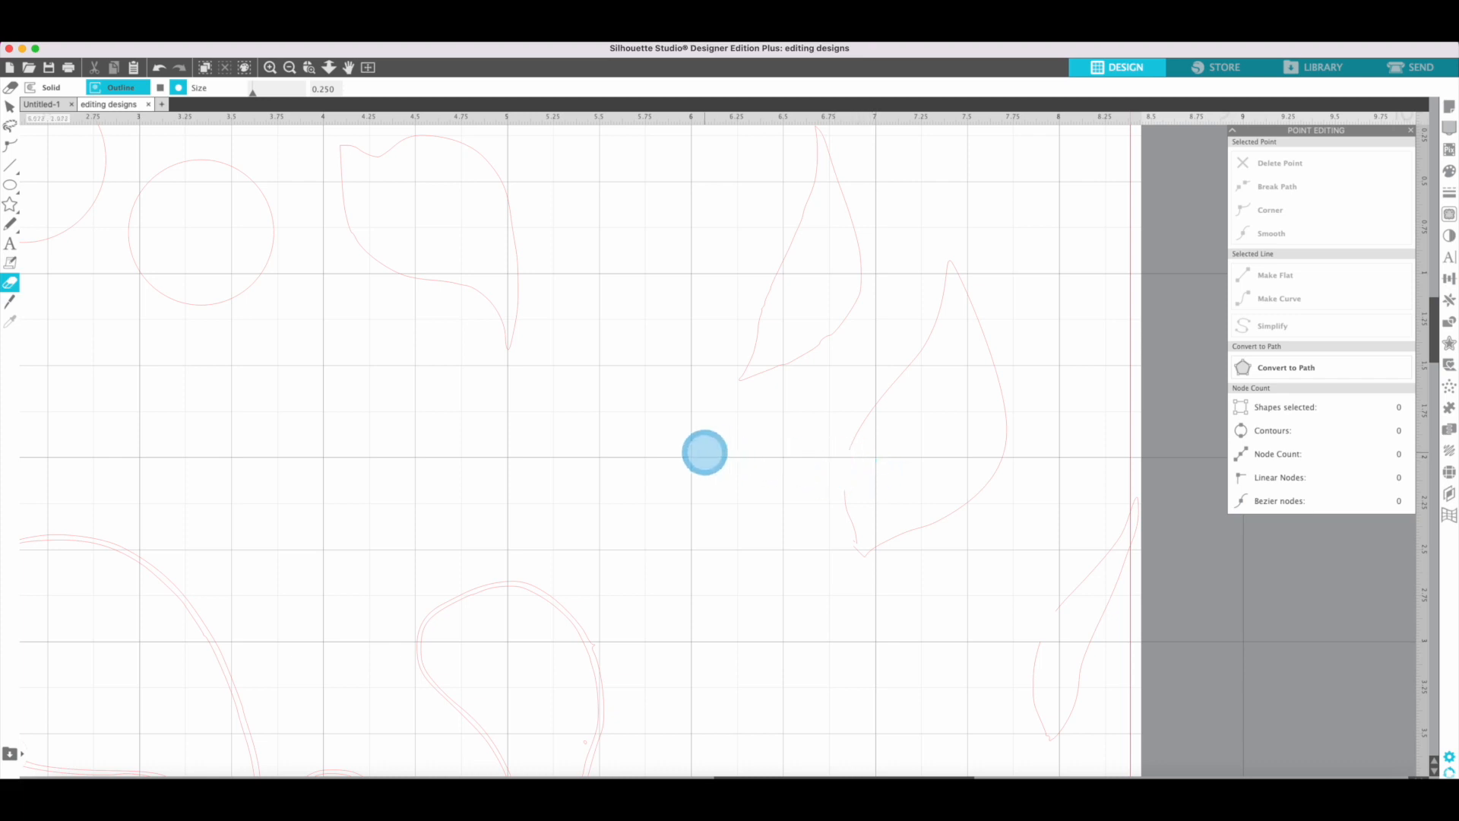
Step: Extend the upper open end of the leaf outline down to the lower piece to close the gap on its left side
mouse_move(13, 174)
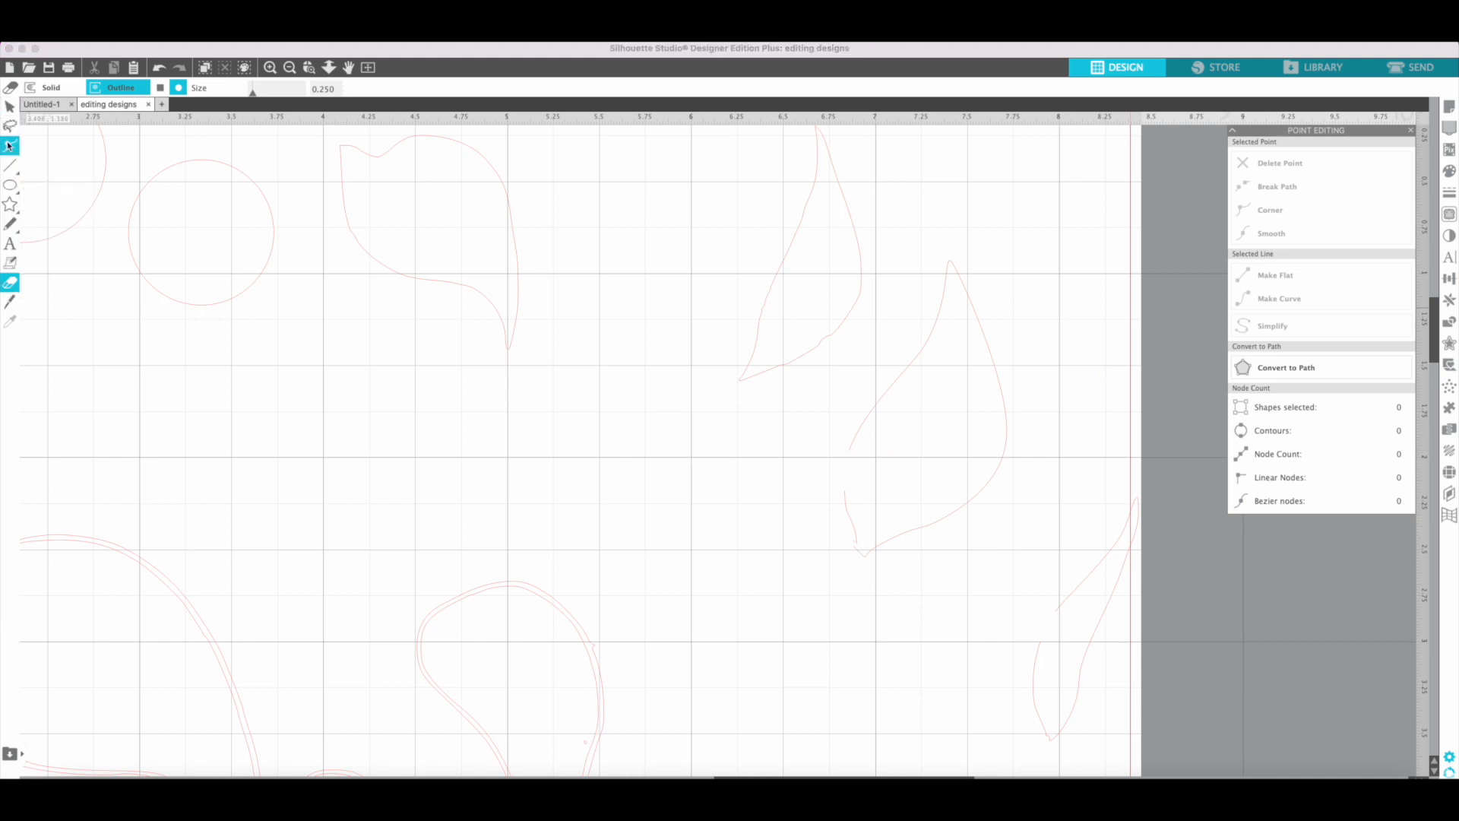
click(10, 147)
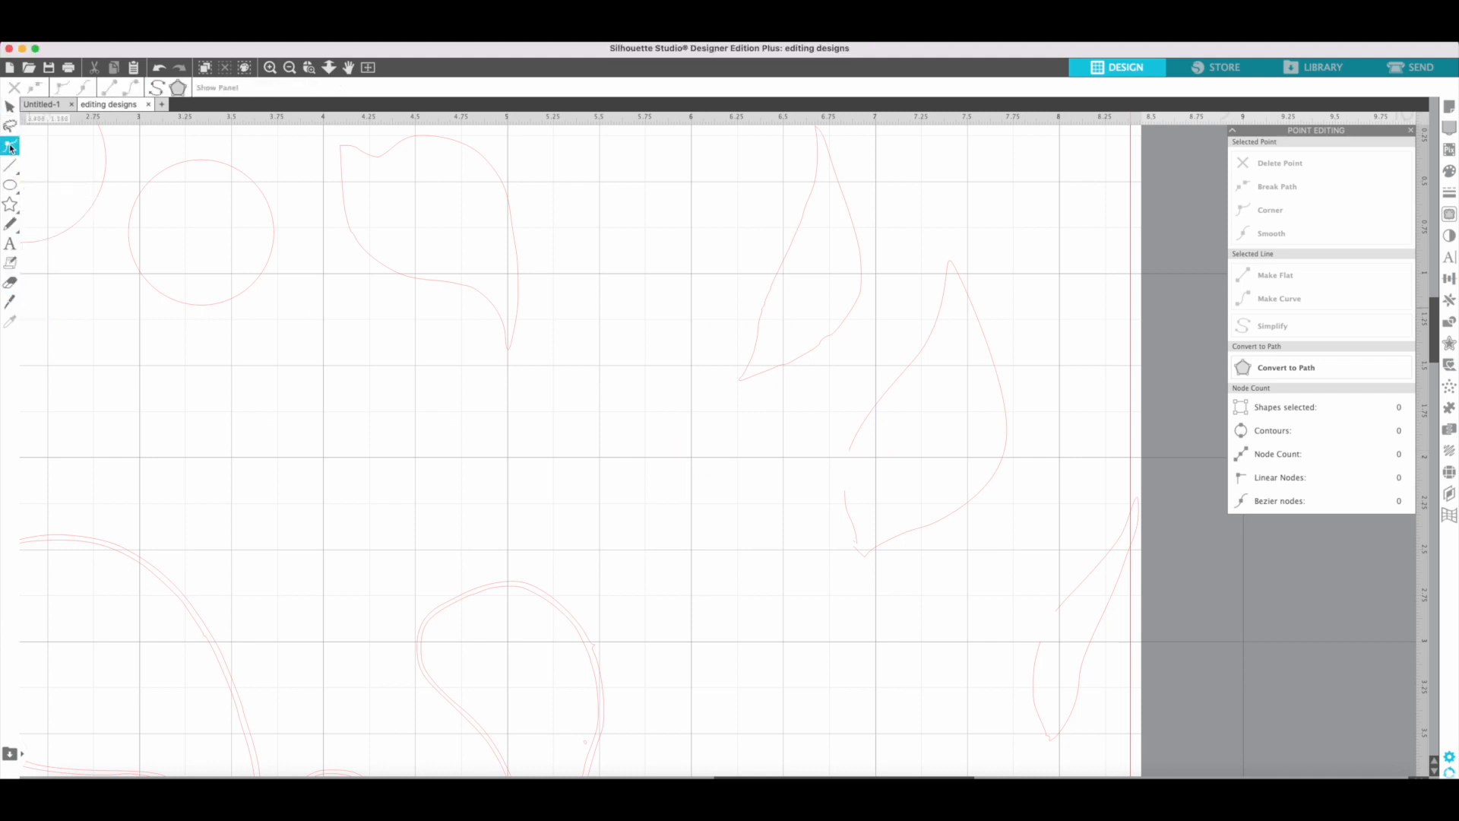
click(850, 452)
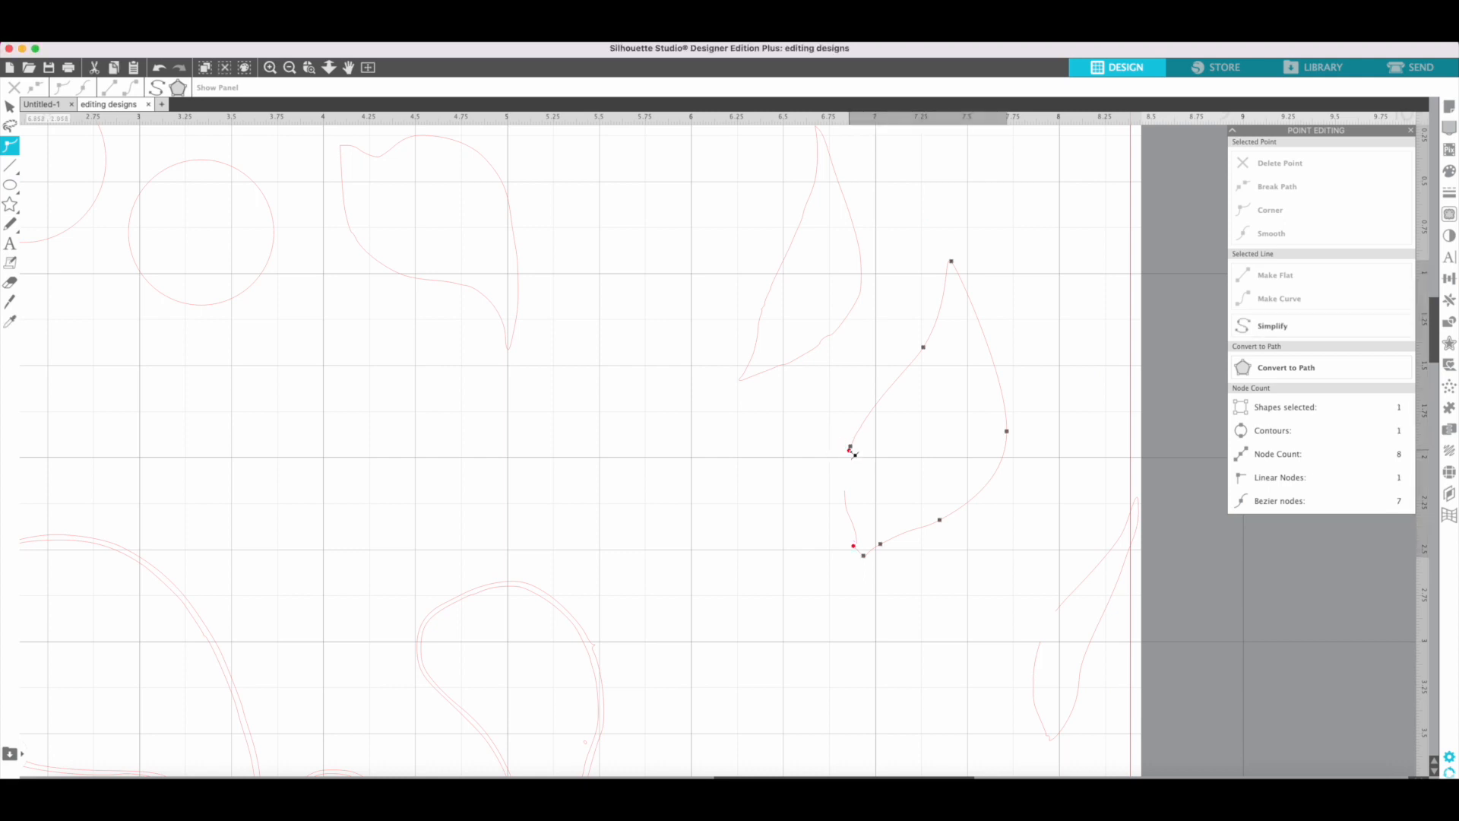
drag(852, 453, 845, 491)
click(830, 521)
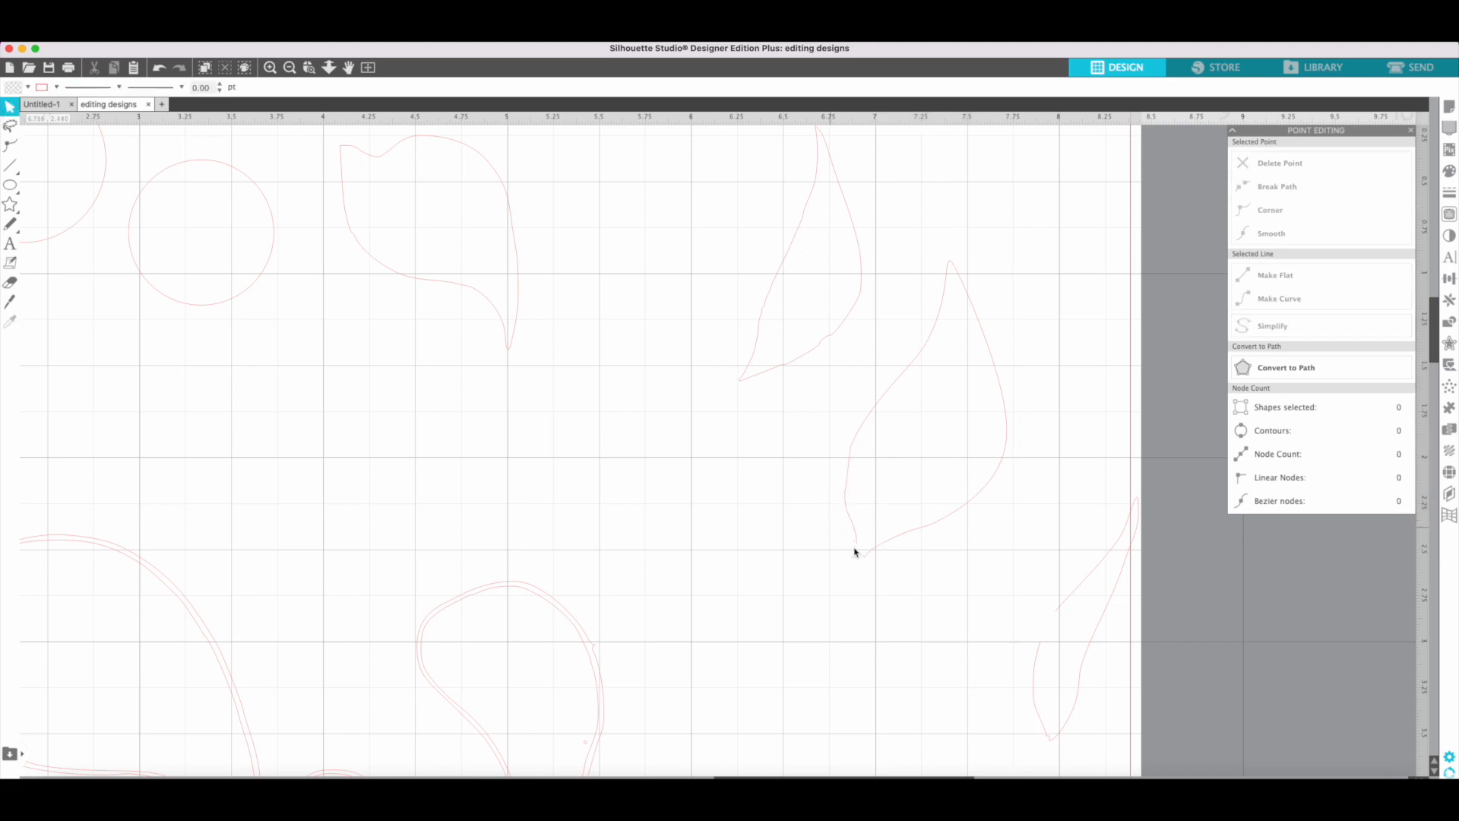
Step: Erase the kink beside the leaf's bottom tip and extend the short left segment's open end down to the tip
click(10, 282)
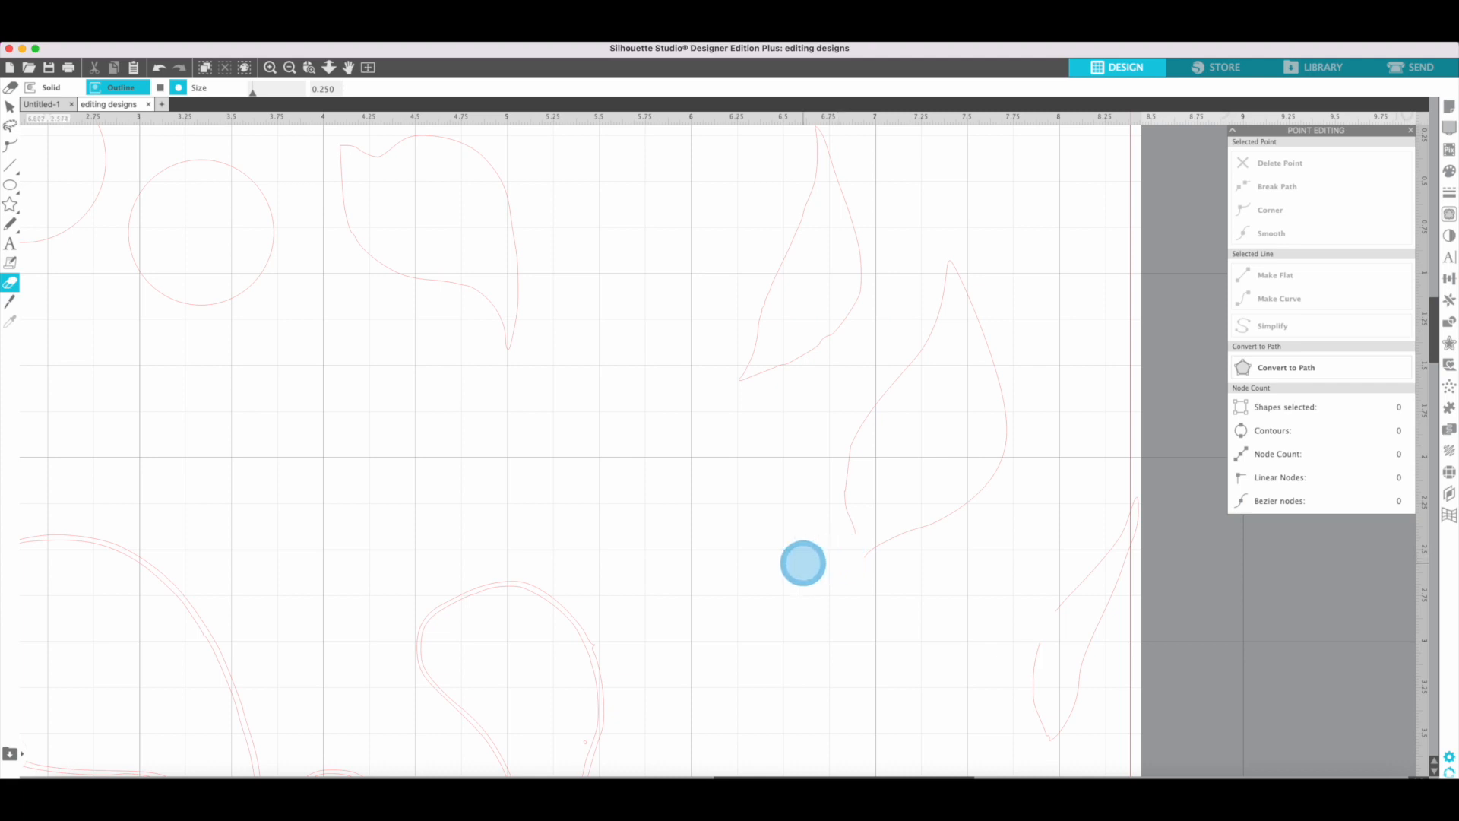
click(9, 145)
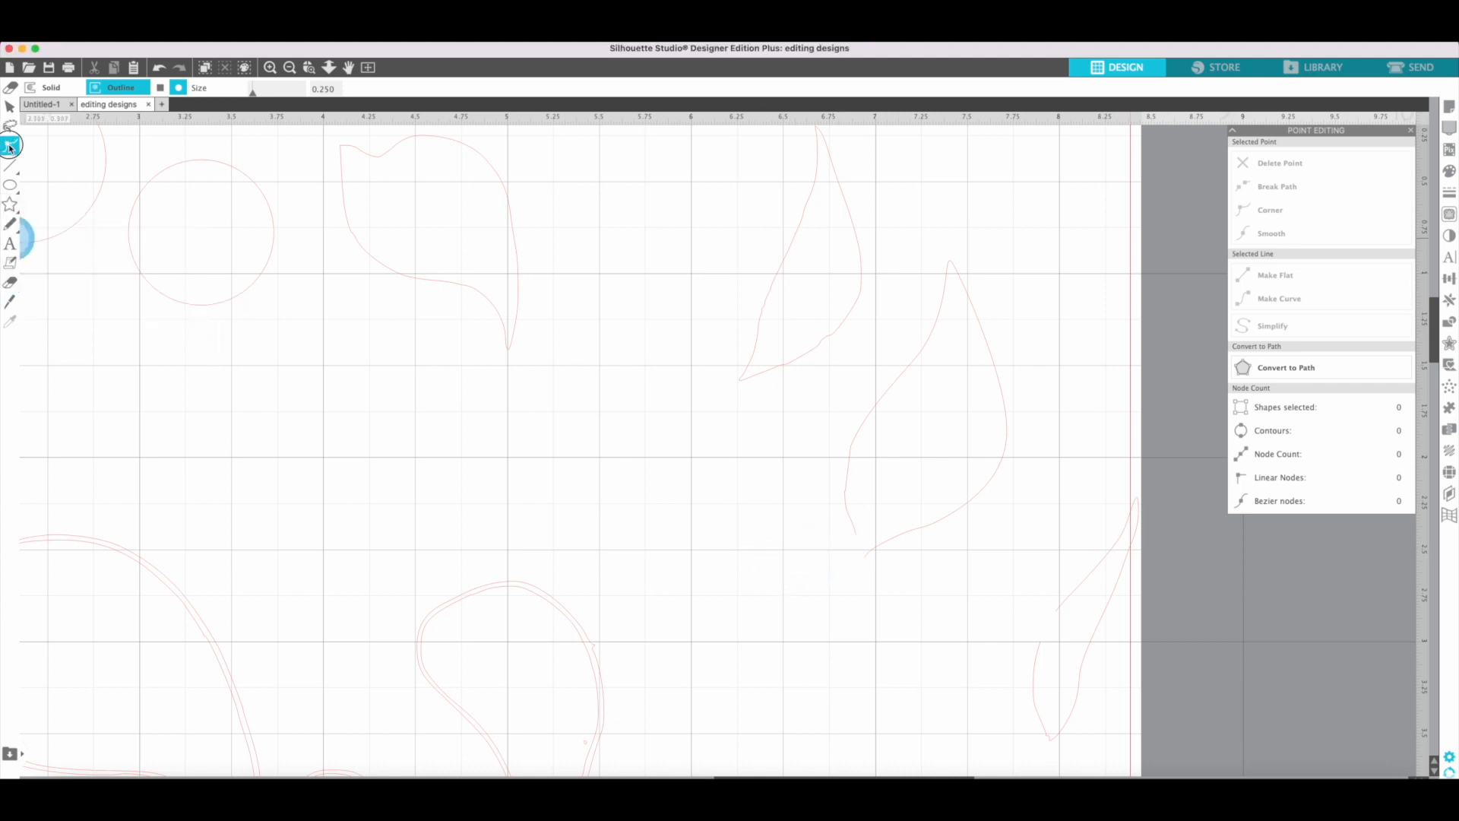
click(855, 536)
drag(859, 540, 866, 560)
click(876, 573)
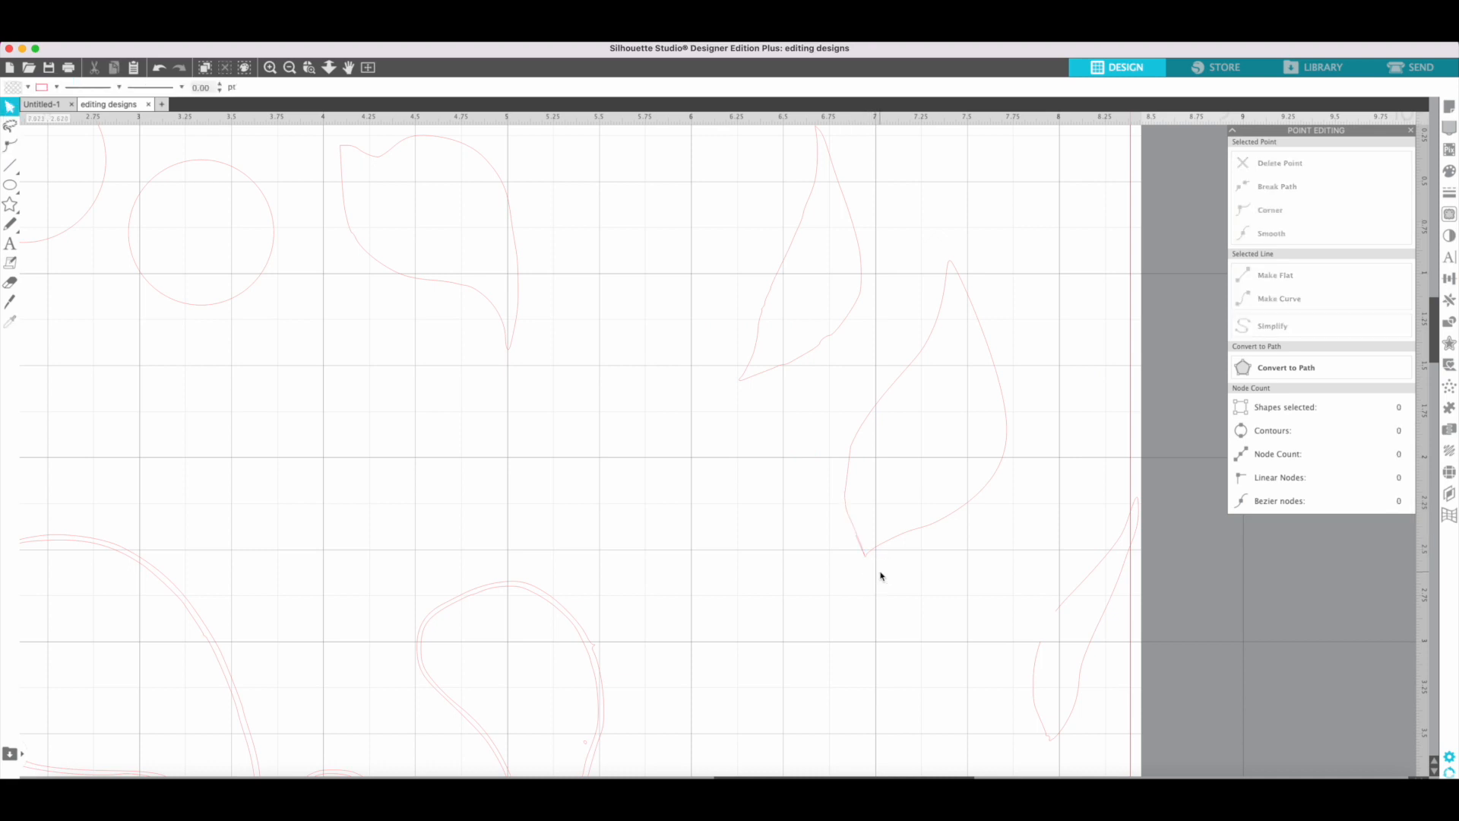
Step: Edit the points of the short lower-left segment and adjust the point just above the leaf's bottom tip
scroll(872, 548, down, 1)
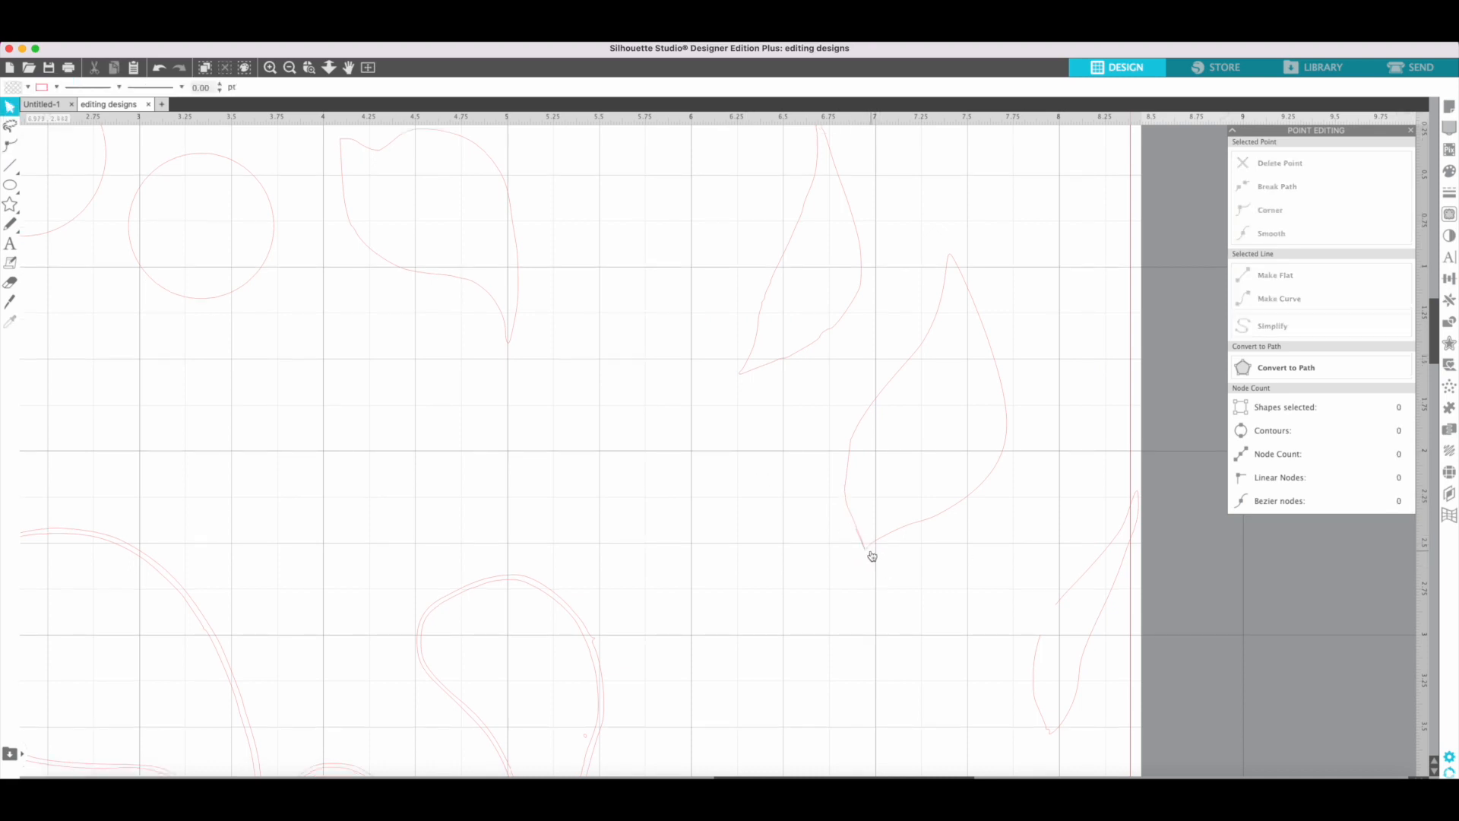
click(859, 539)
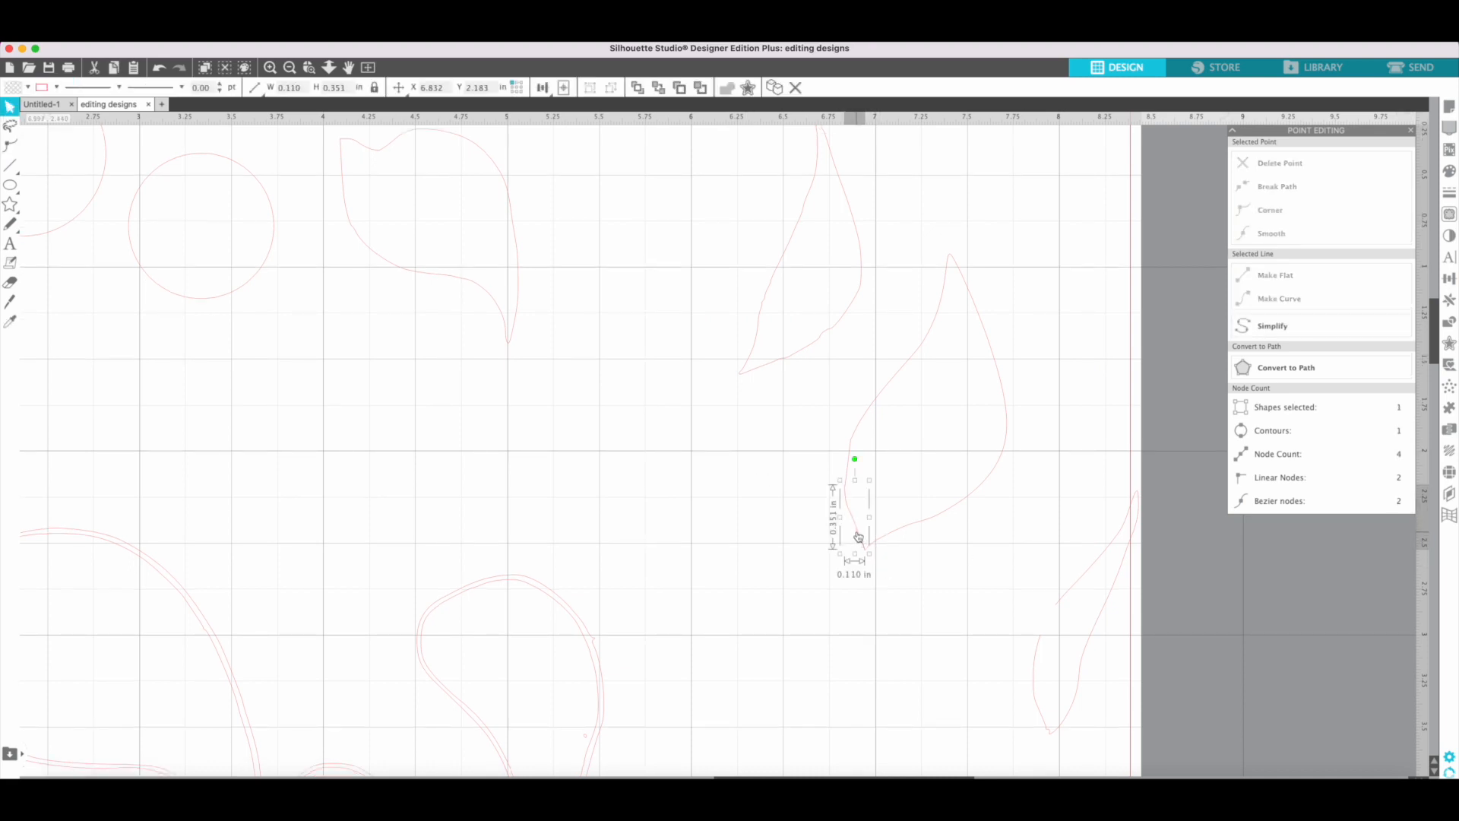
double_click(859, 538)
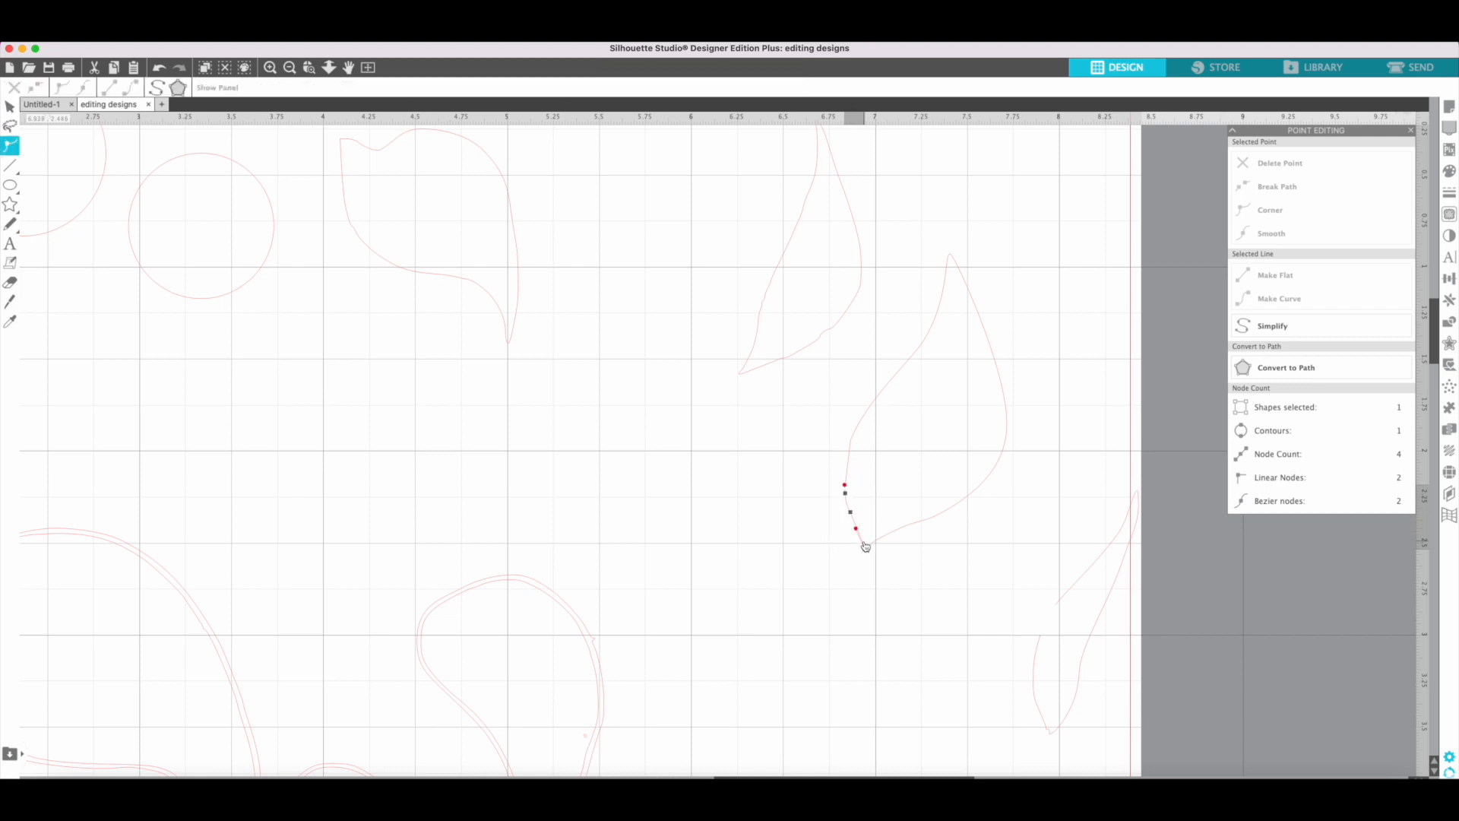
click(858, 529)
click(857, 529)
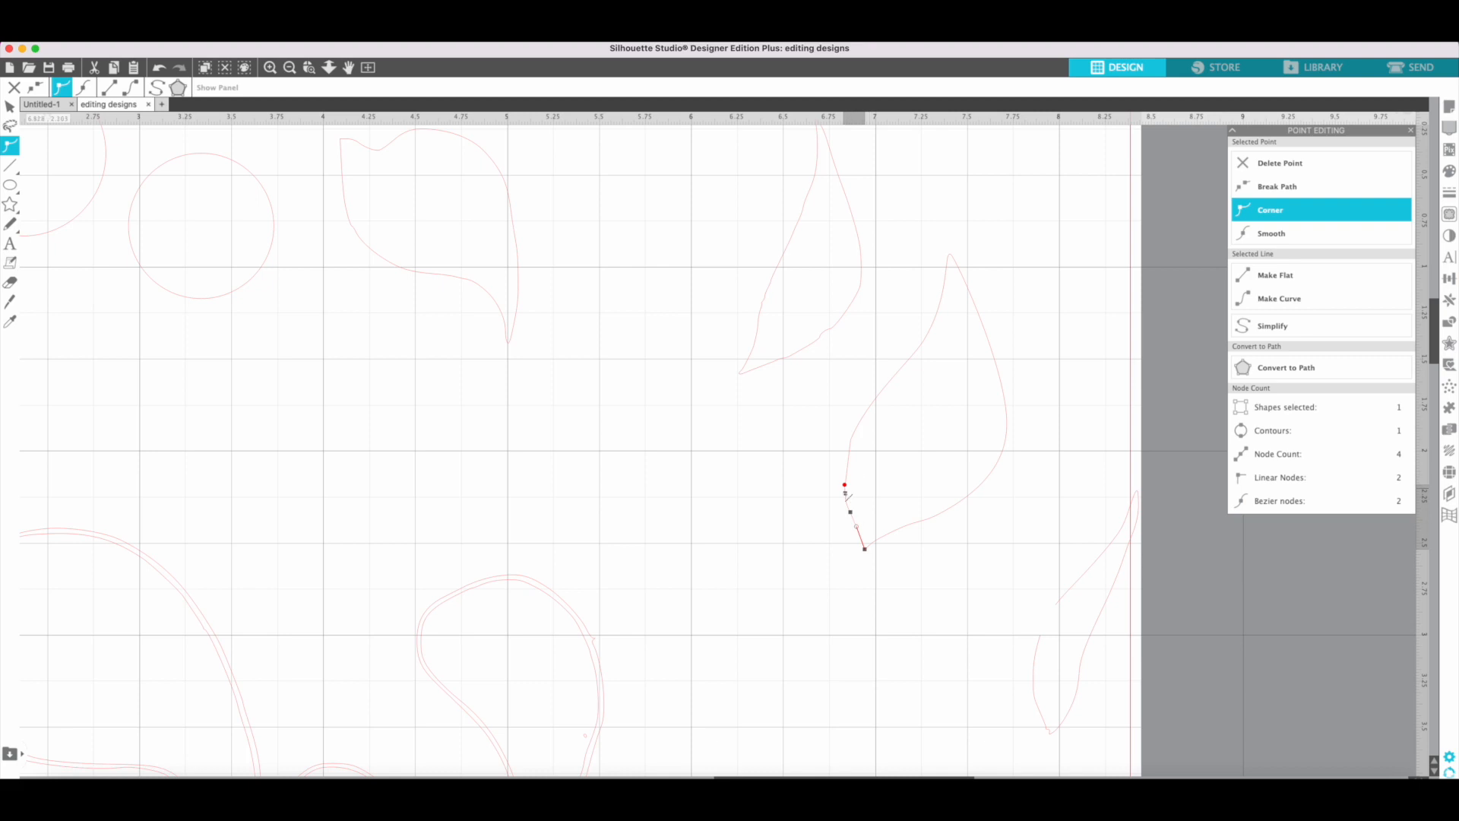
click(889, 493)
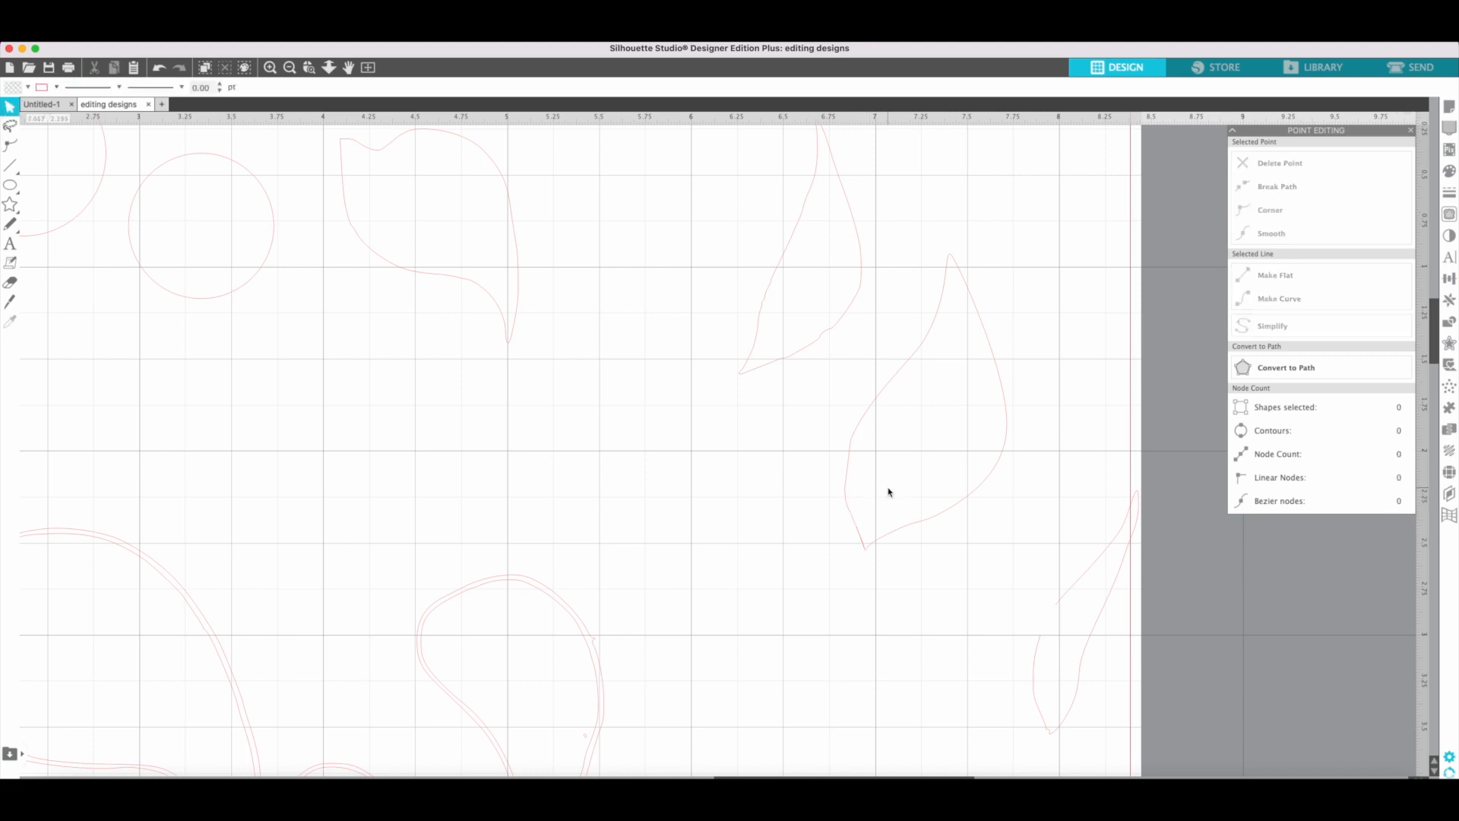
Step: Reopen the short lower-left segment for point editing and move its upper end point to meet the leaf's left side
click(845, 486)
double_click(846, 488)
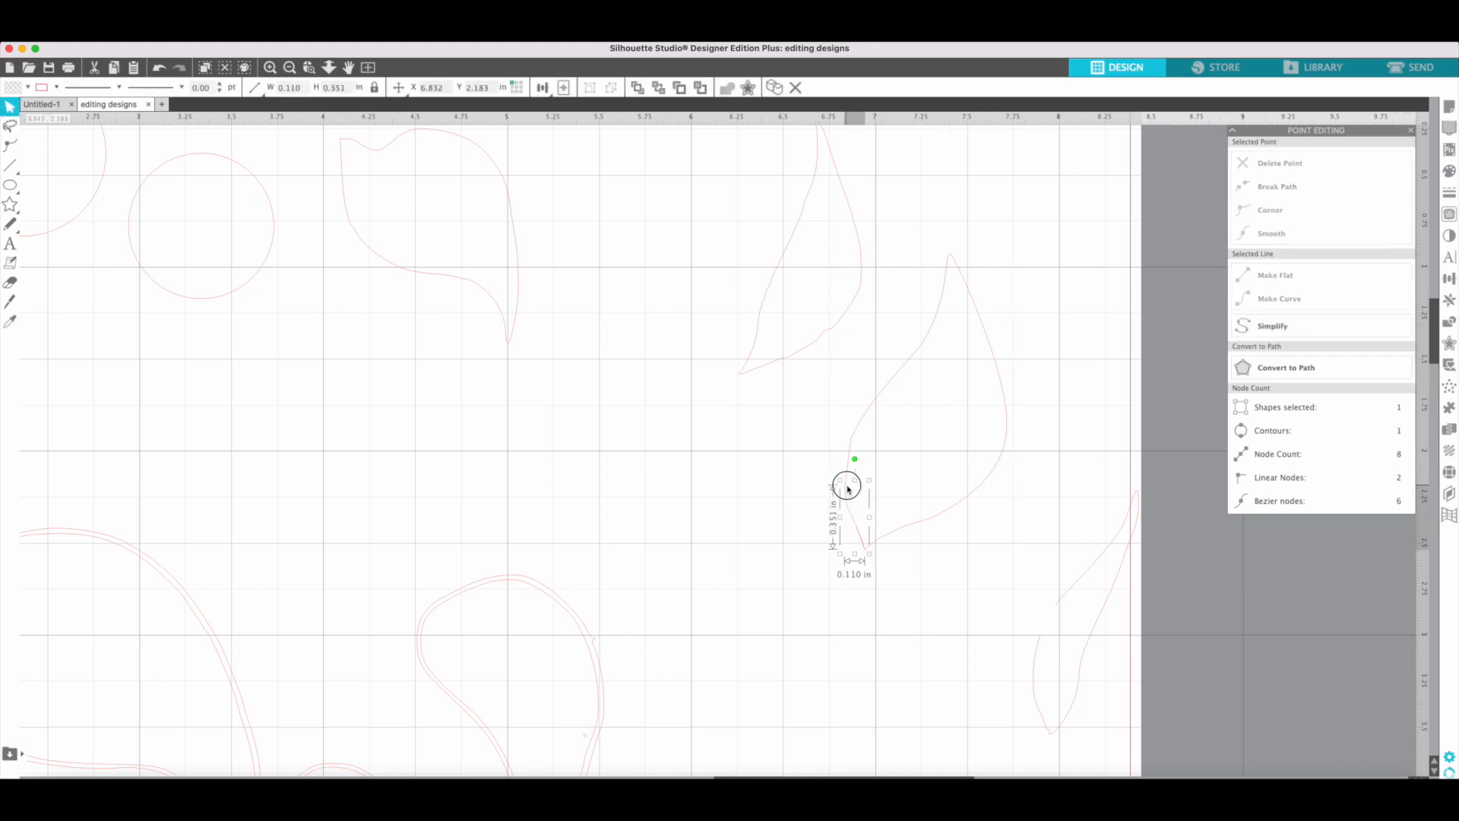
click(845, 485)
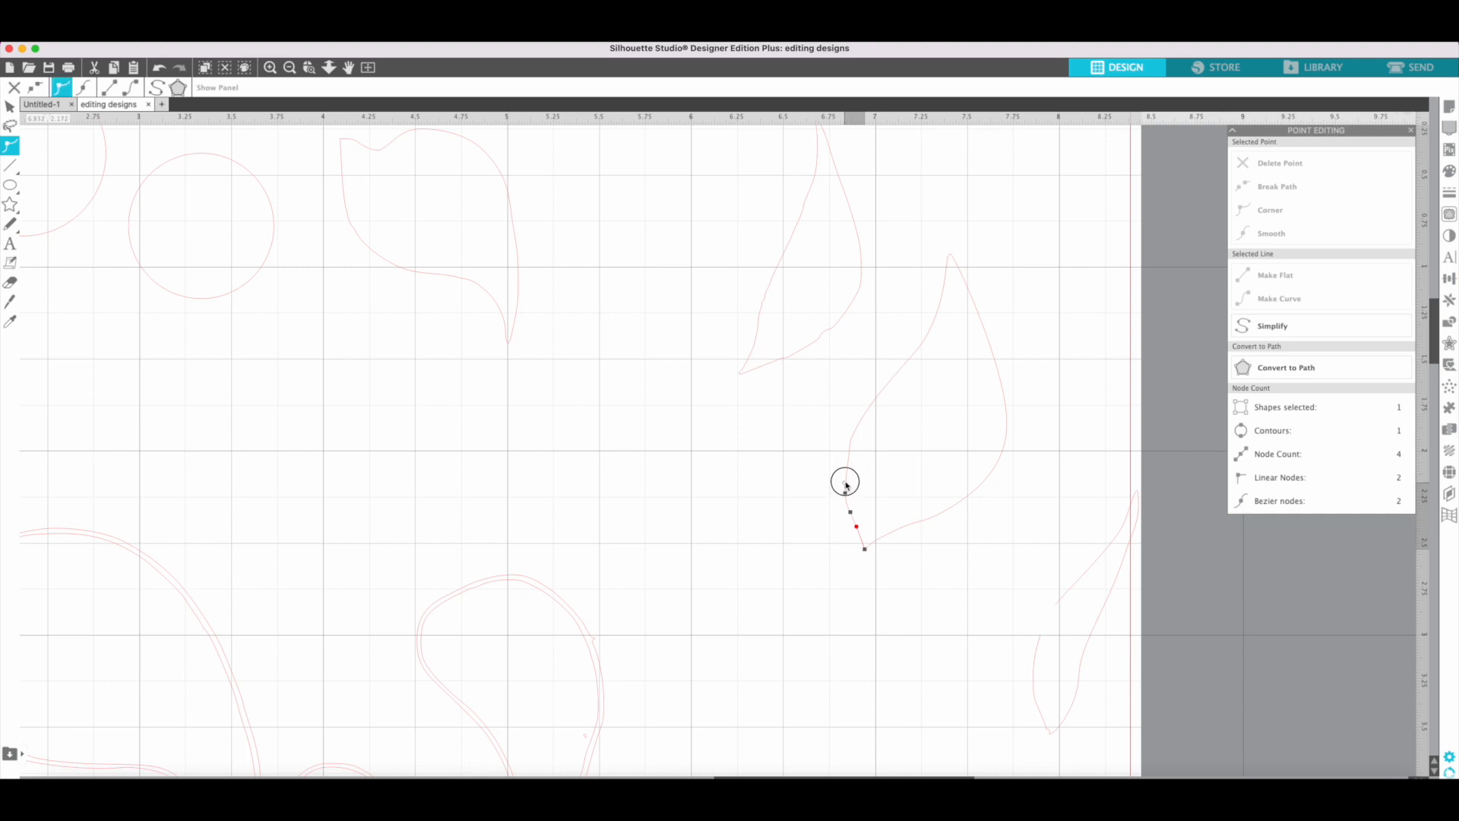
drag(848, 481, 844, 481)
click(937, 497)
click(843, 485)
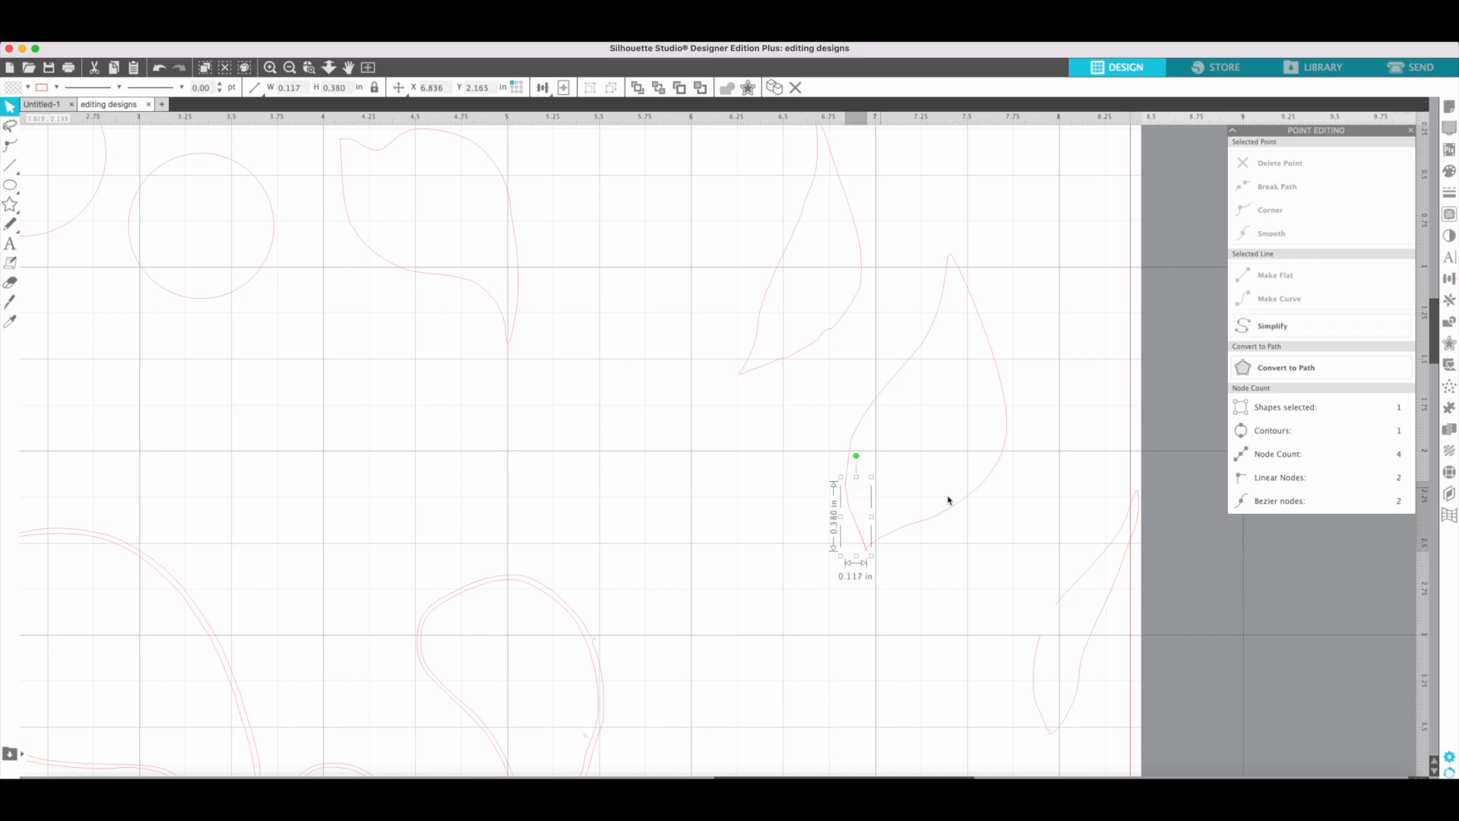
Step: Reshape the short lower-left segment into an outward curve by moving and adding points, and simplify it
click(9, 145)
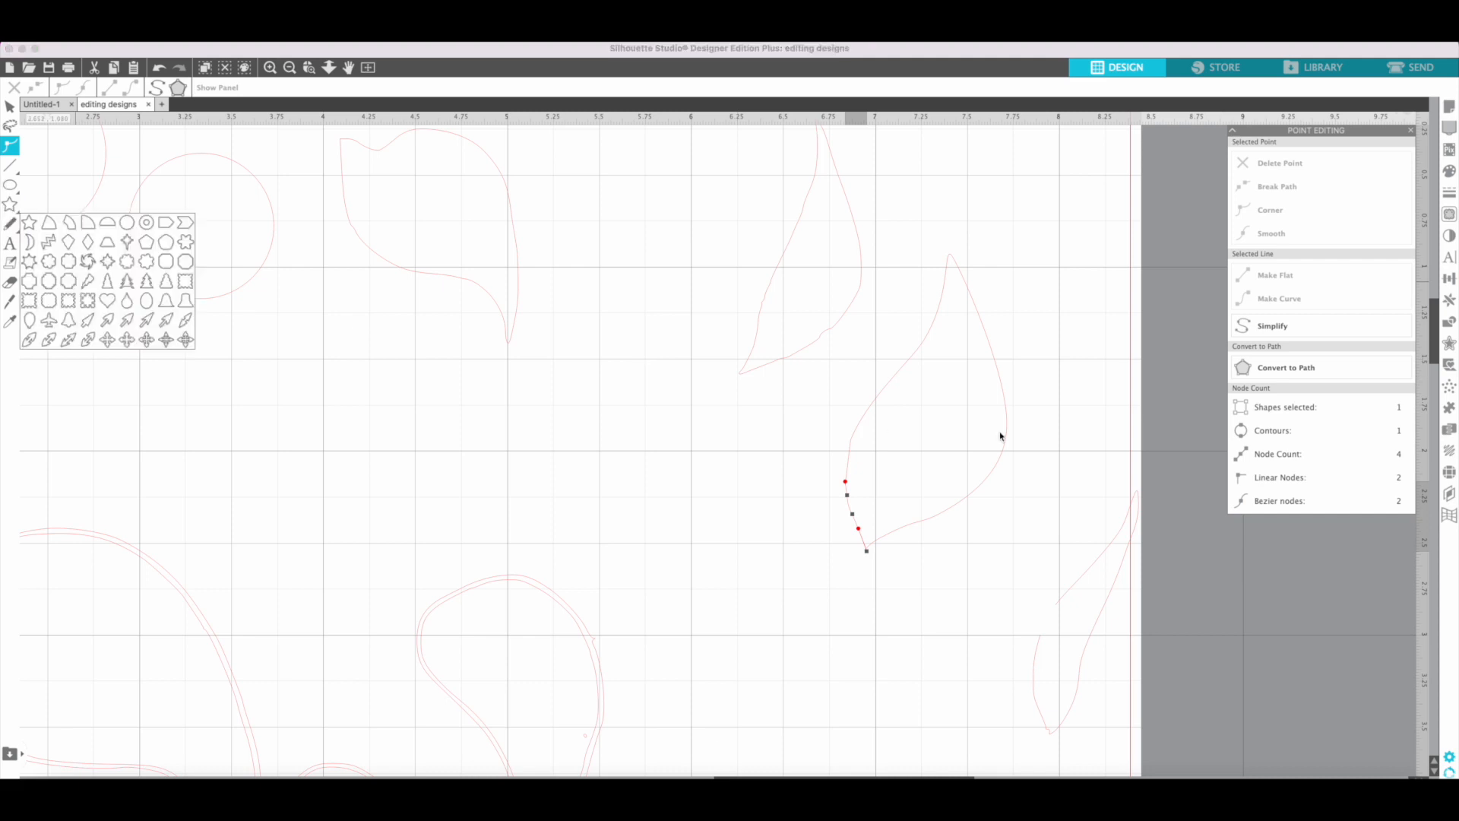
click(848, 496)
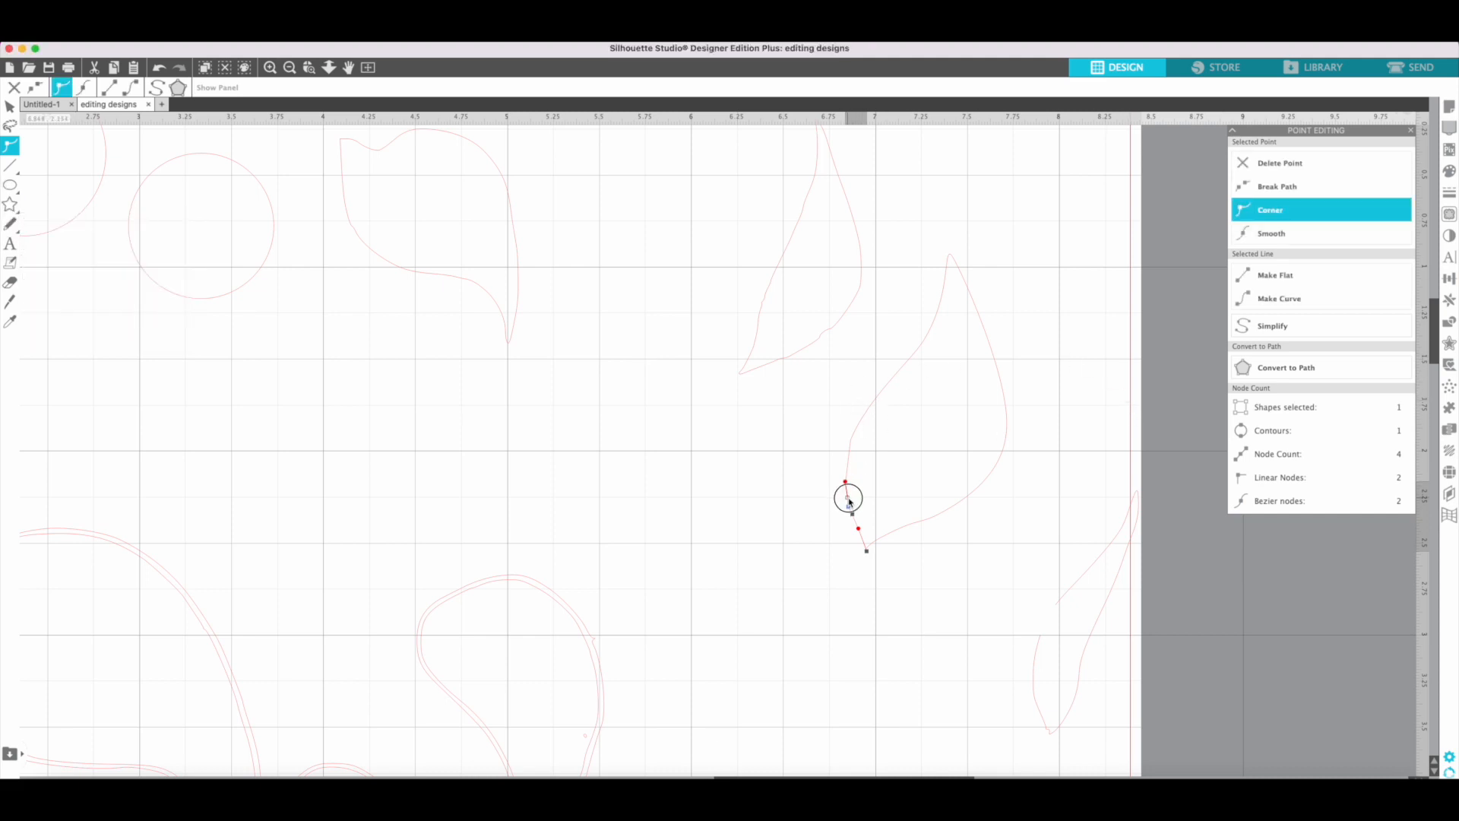
drag(852, 514, 854, 532)
click(864, 540)
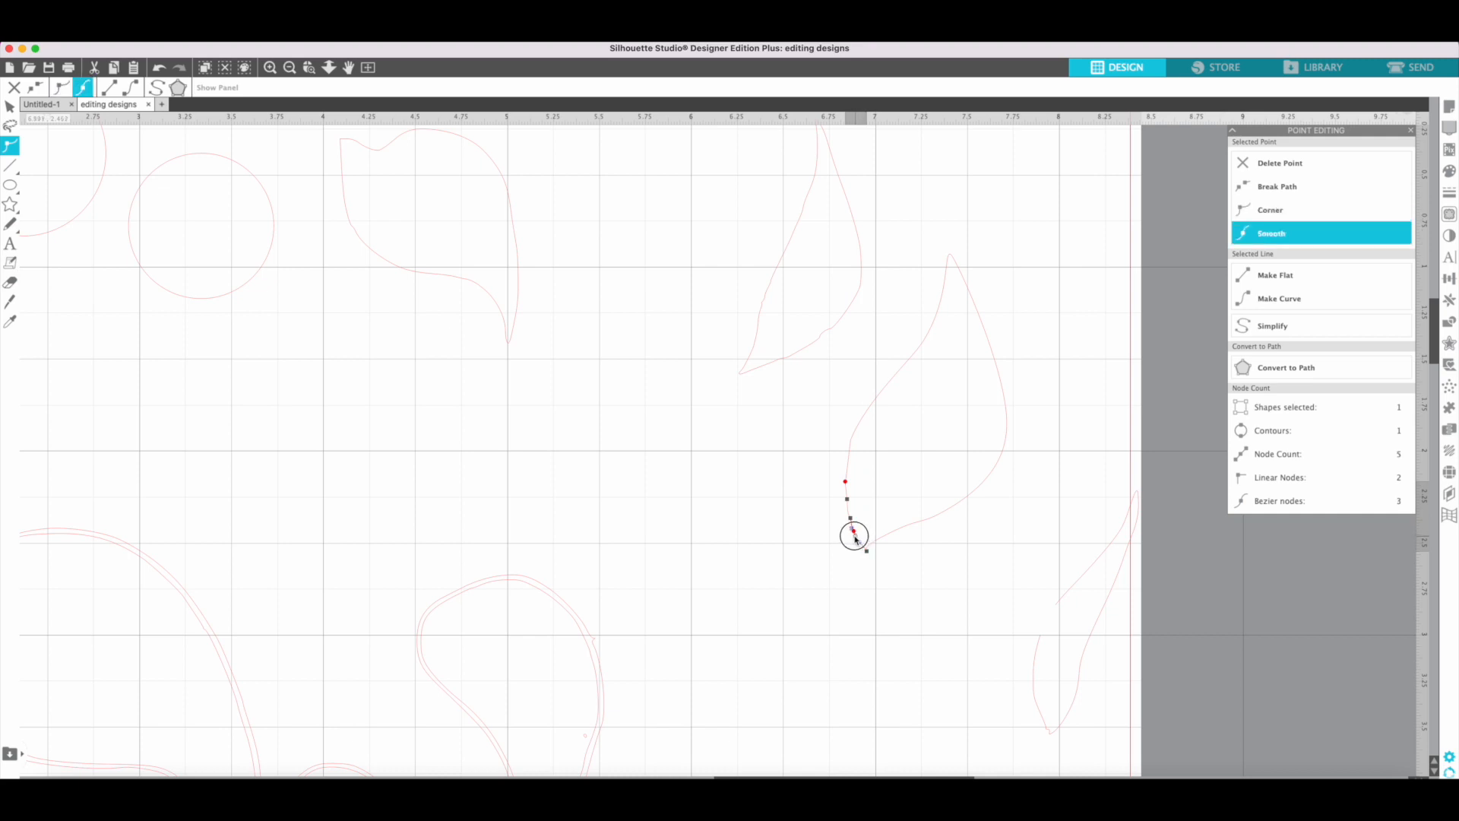
drag(860, 536, 856, 536)
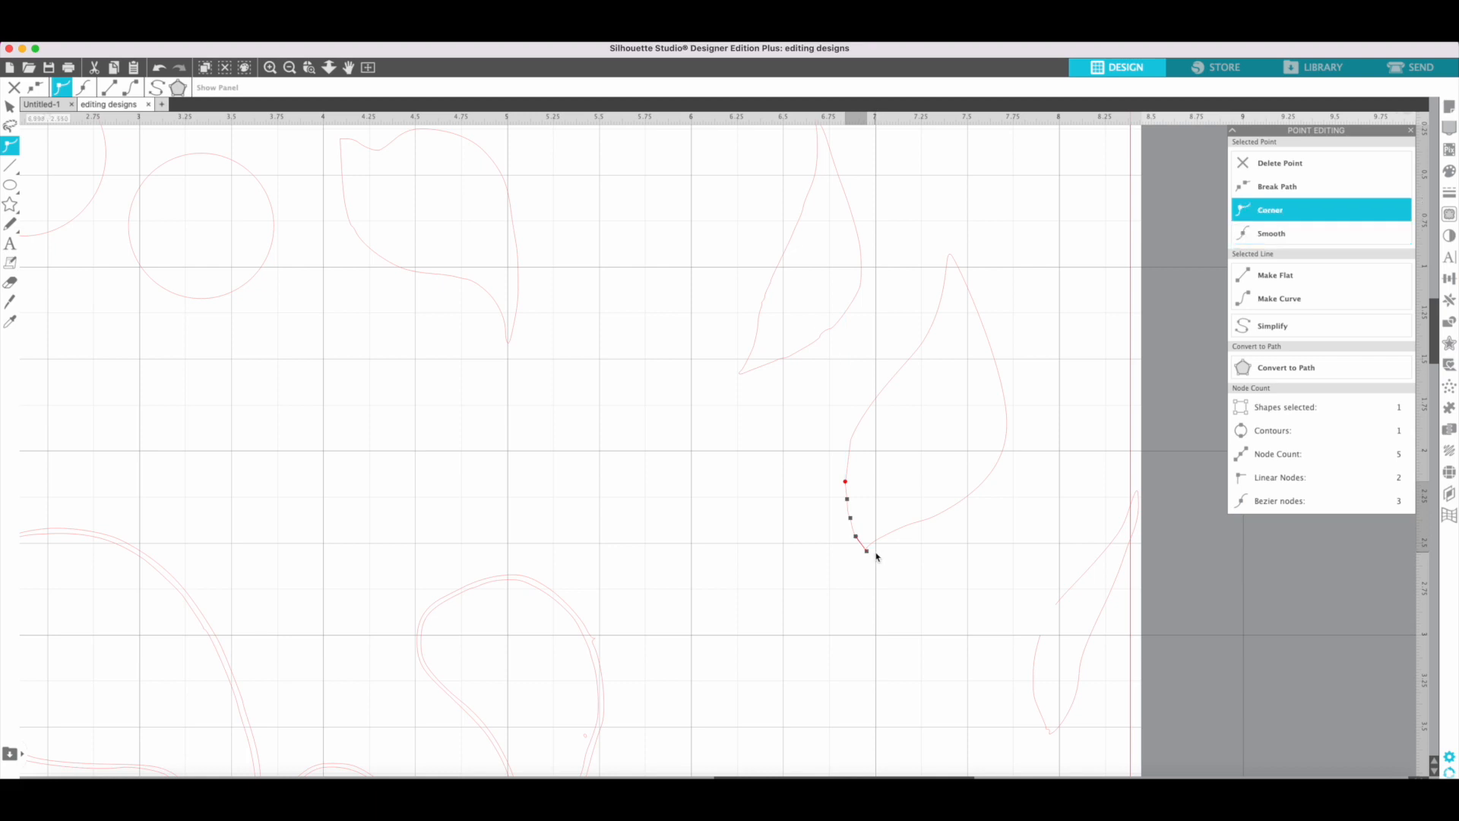
click(157, 89)
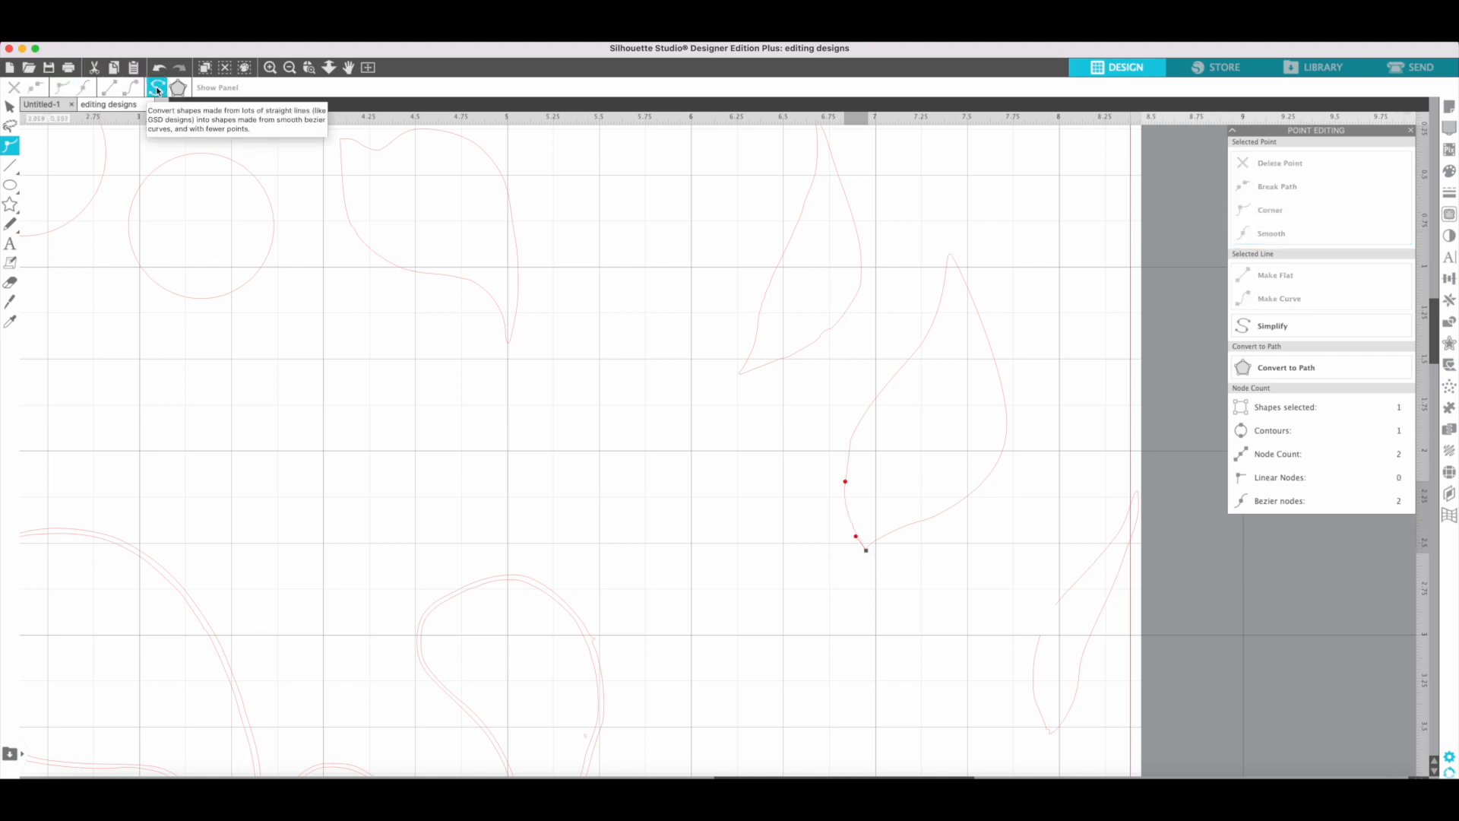
Step: Move the short lower-left segment's lower end point down to the leaf's bottom tip and smooth its curve
click(807, 625)
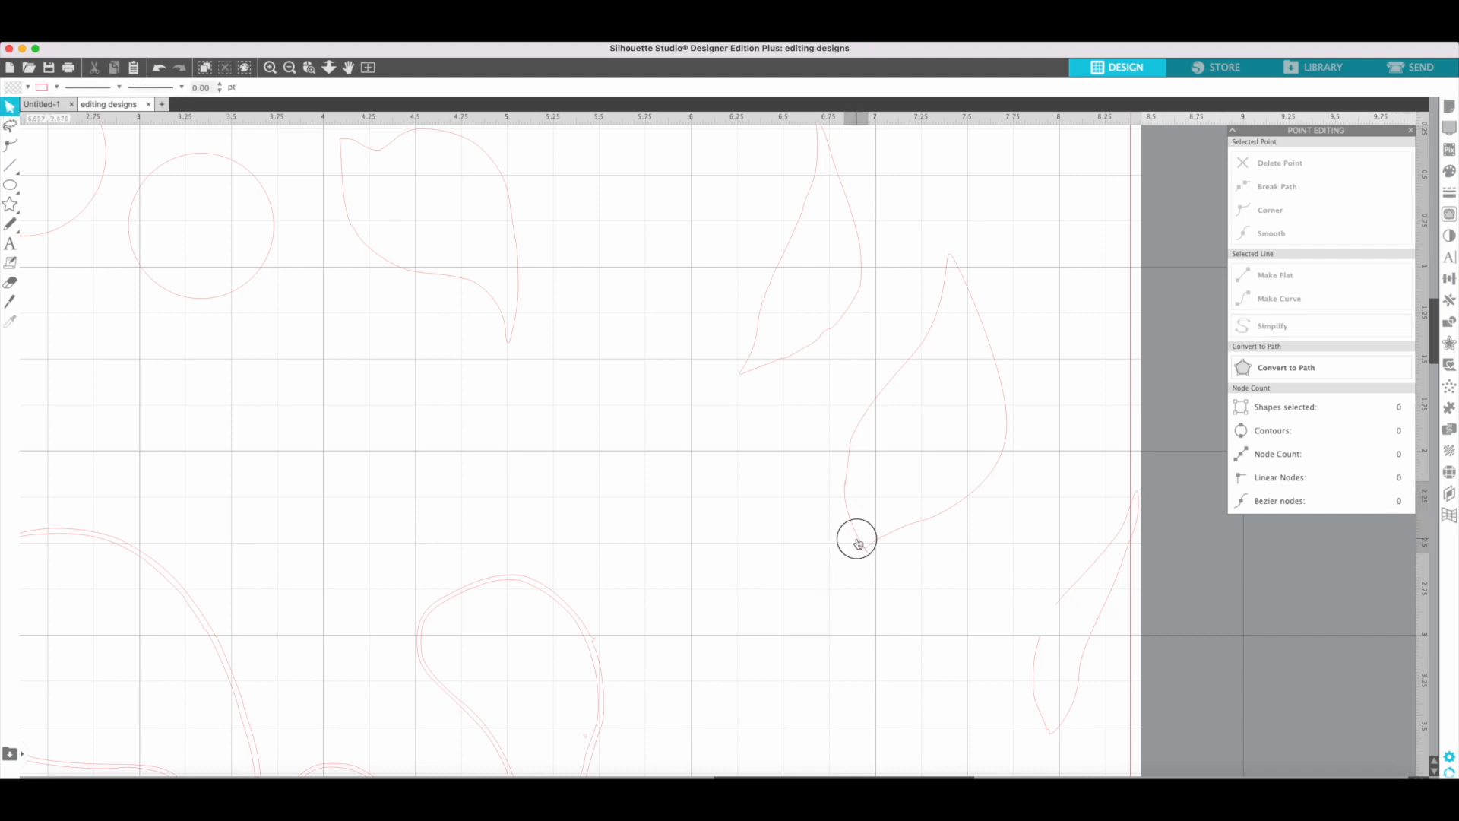
click(857, 544)
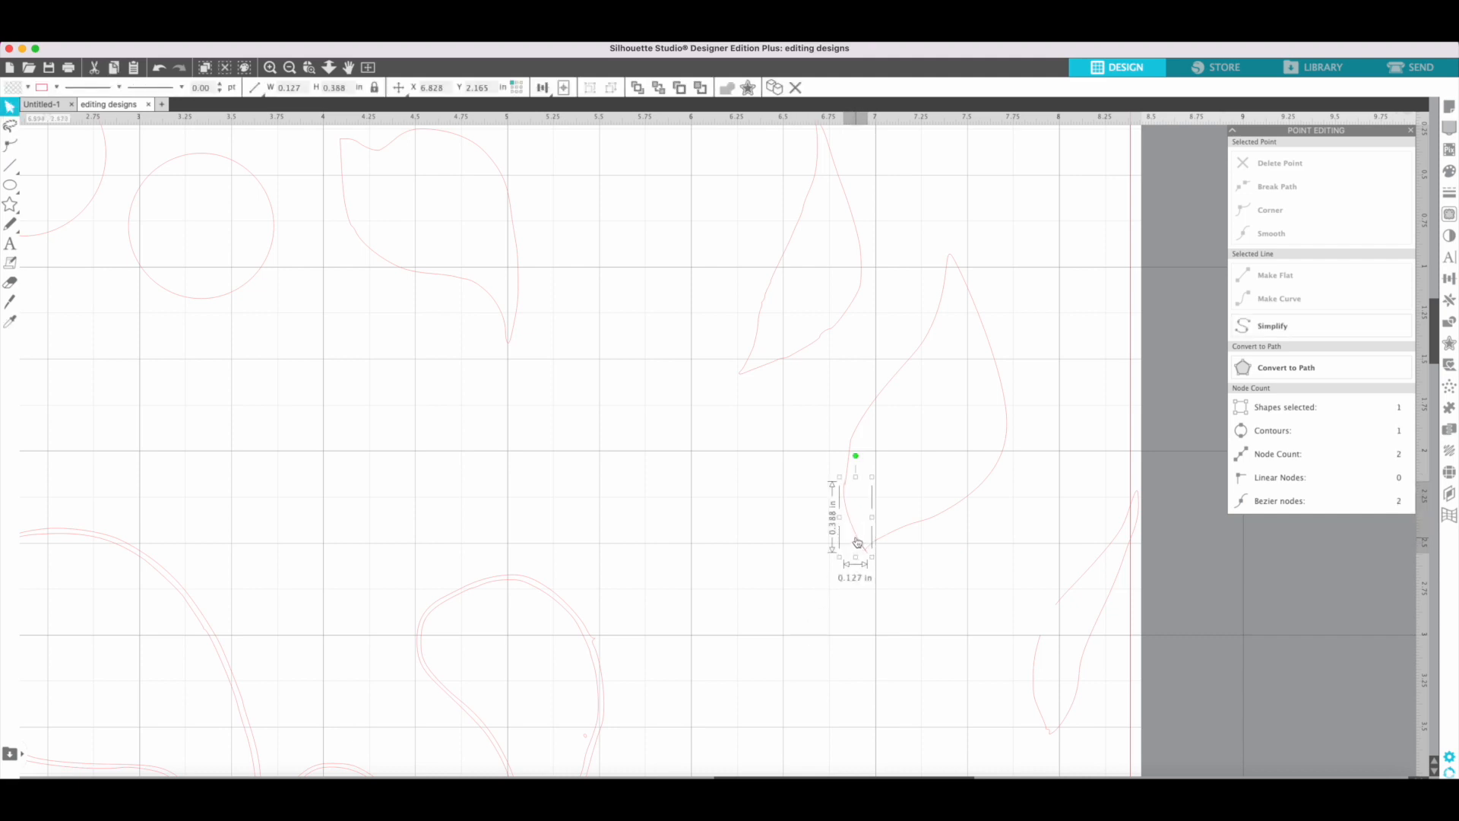
double_click(857, 543)
mouse_move(859, 541)
mouse_down()
mouse_move(851, 523)
mouse_move(867, 553)
mouse_up()
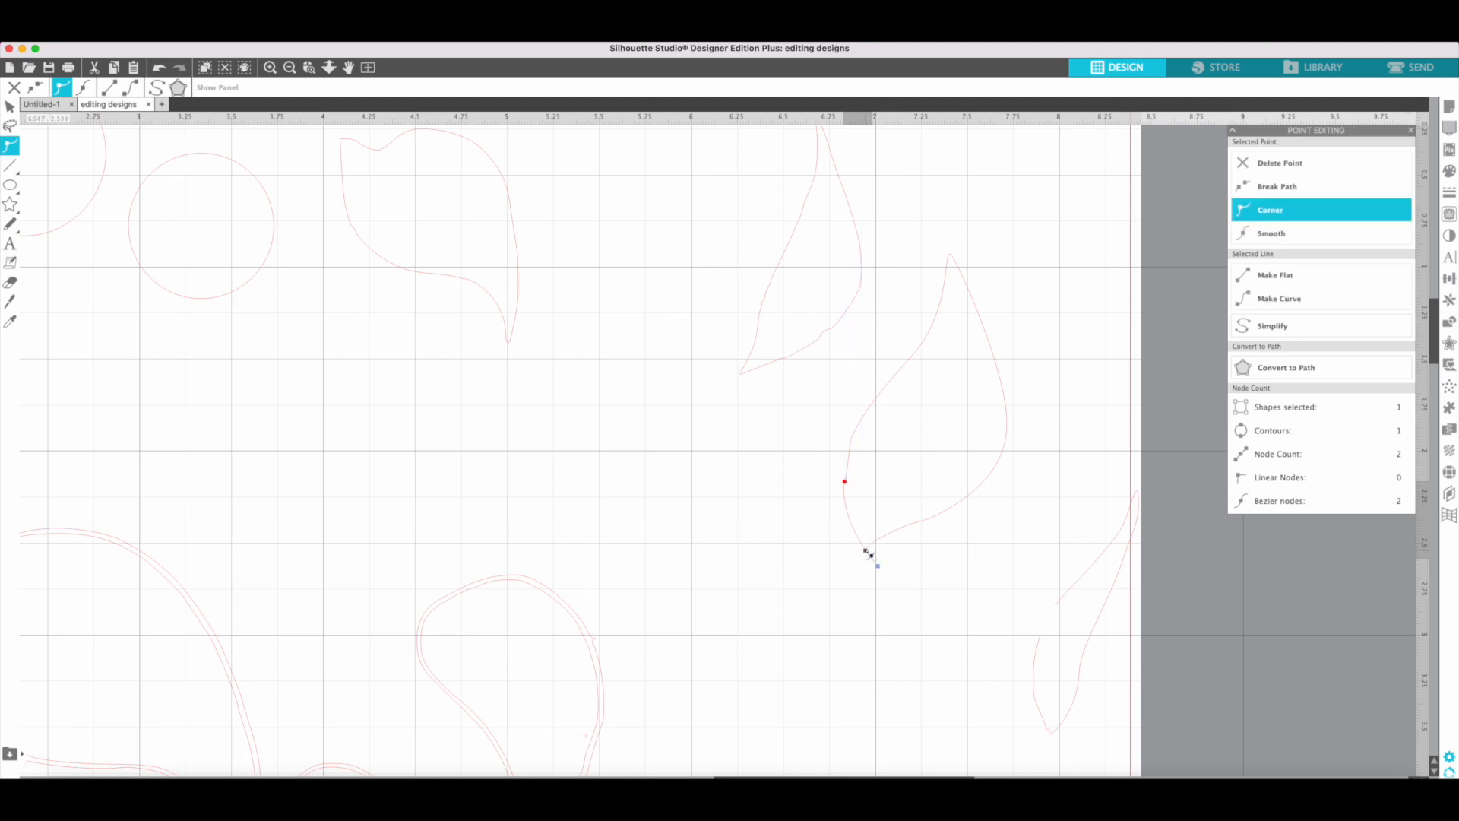
click(866, 553)
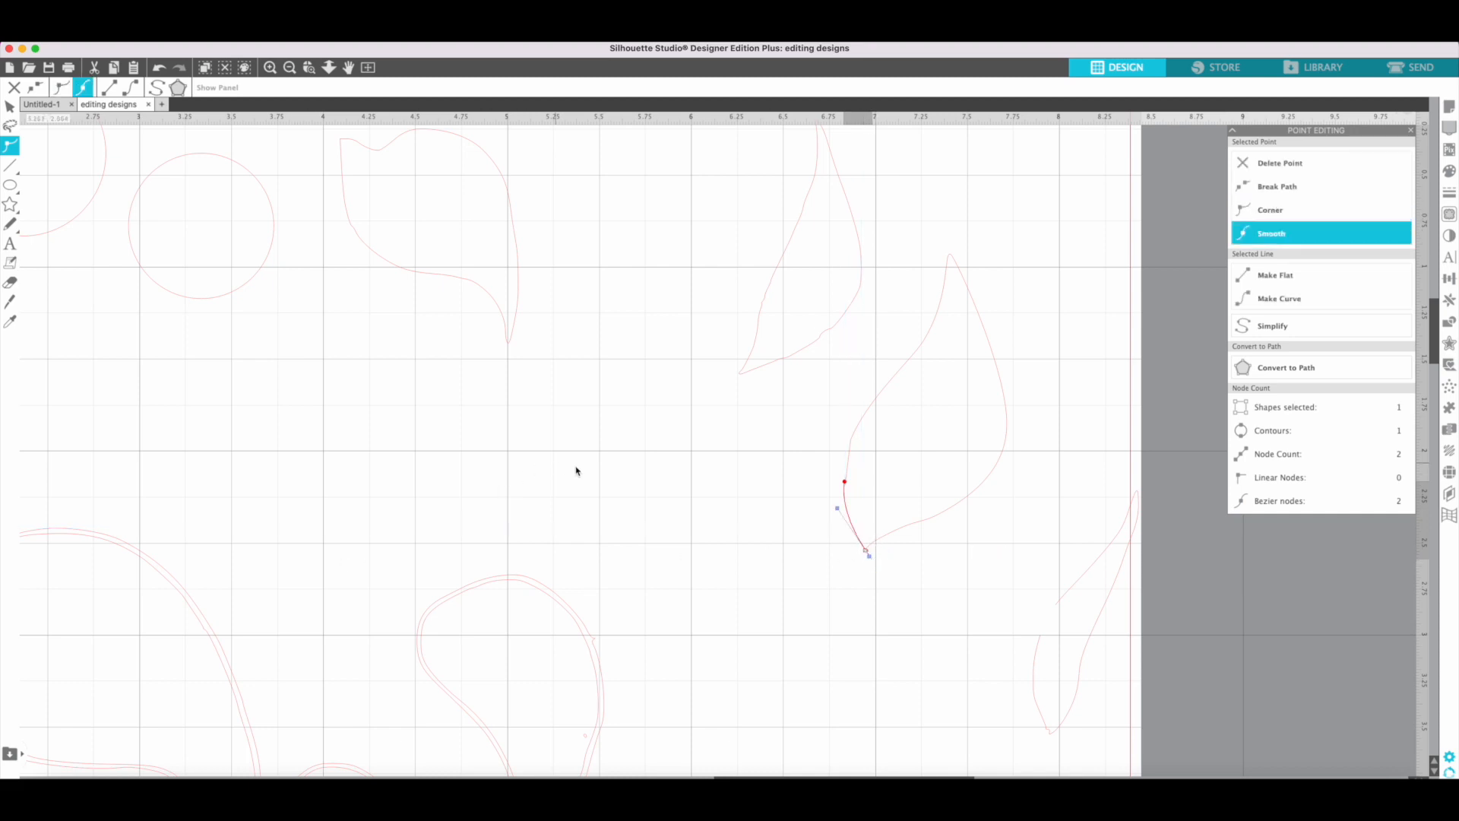
click(848, 485)
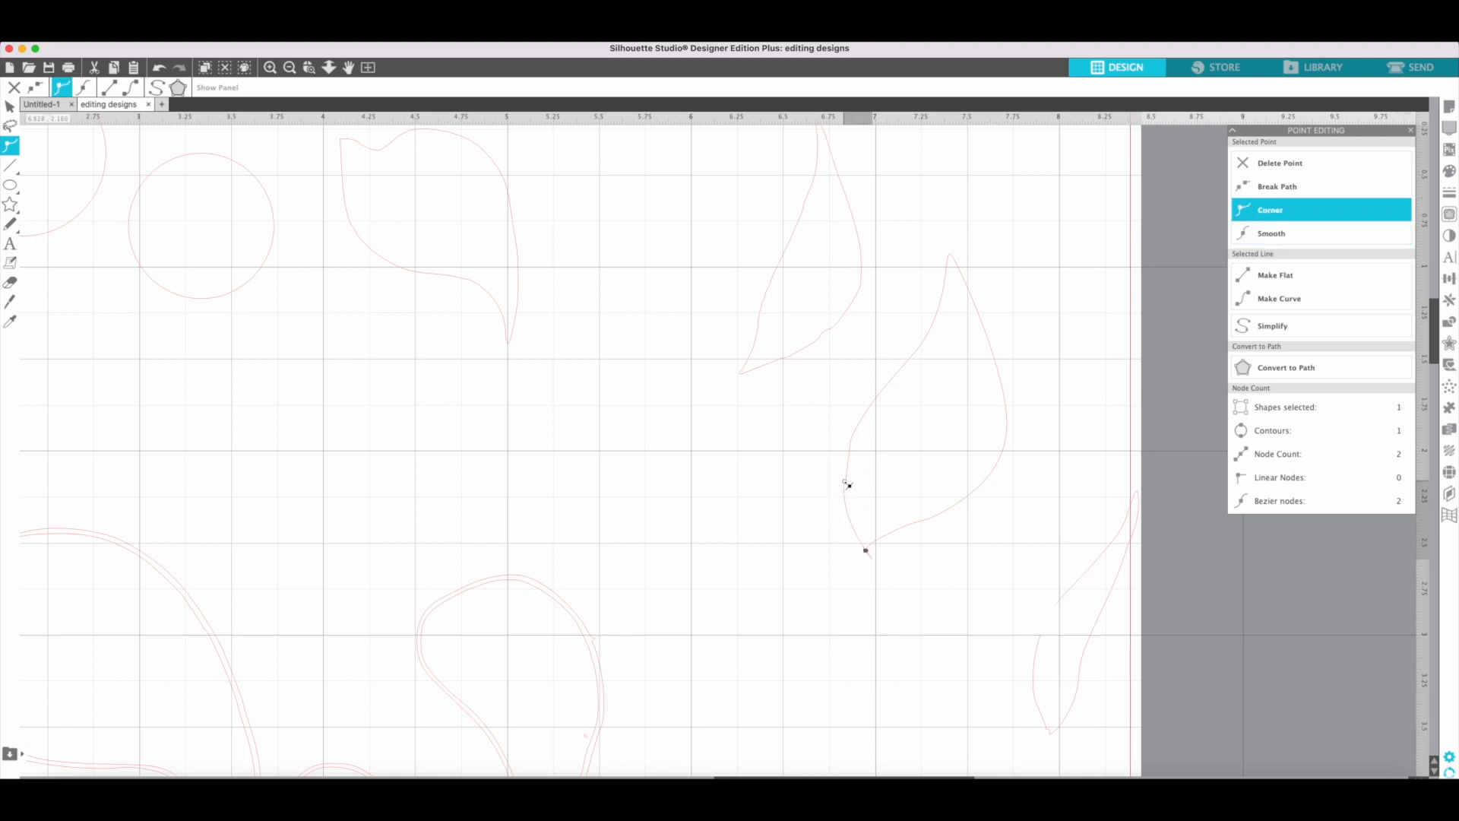
Step: Adjust the points on the wide leaf outline's lower-left side and simplify the outline
click(849, 457)
click(849, 457)
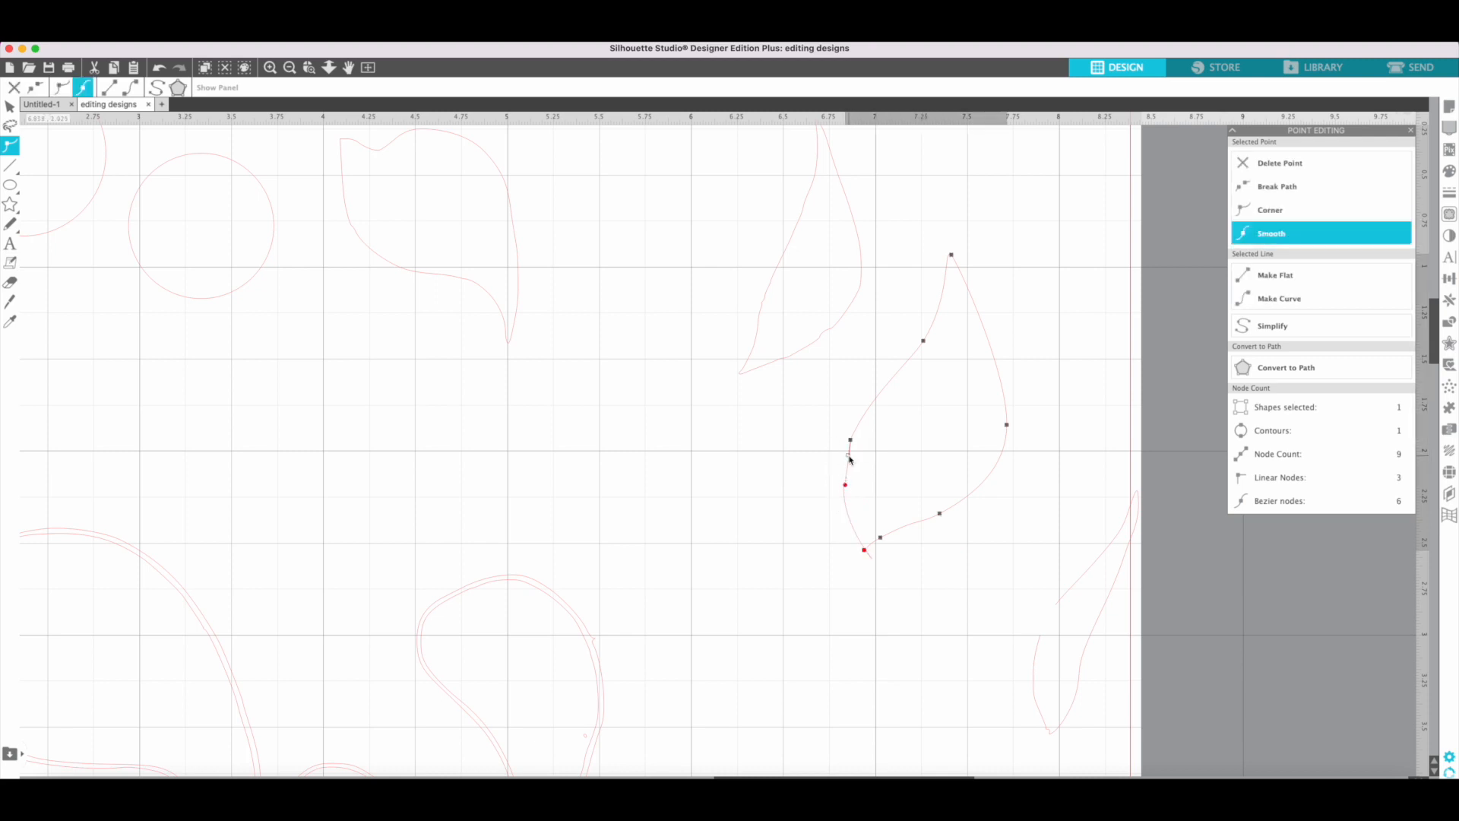
click(845, 467)
drag(845, 482, 845, 484)
click(157, 88)
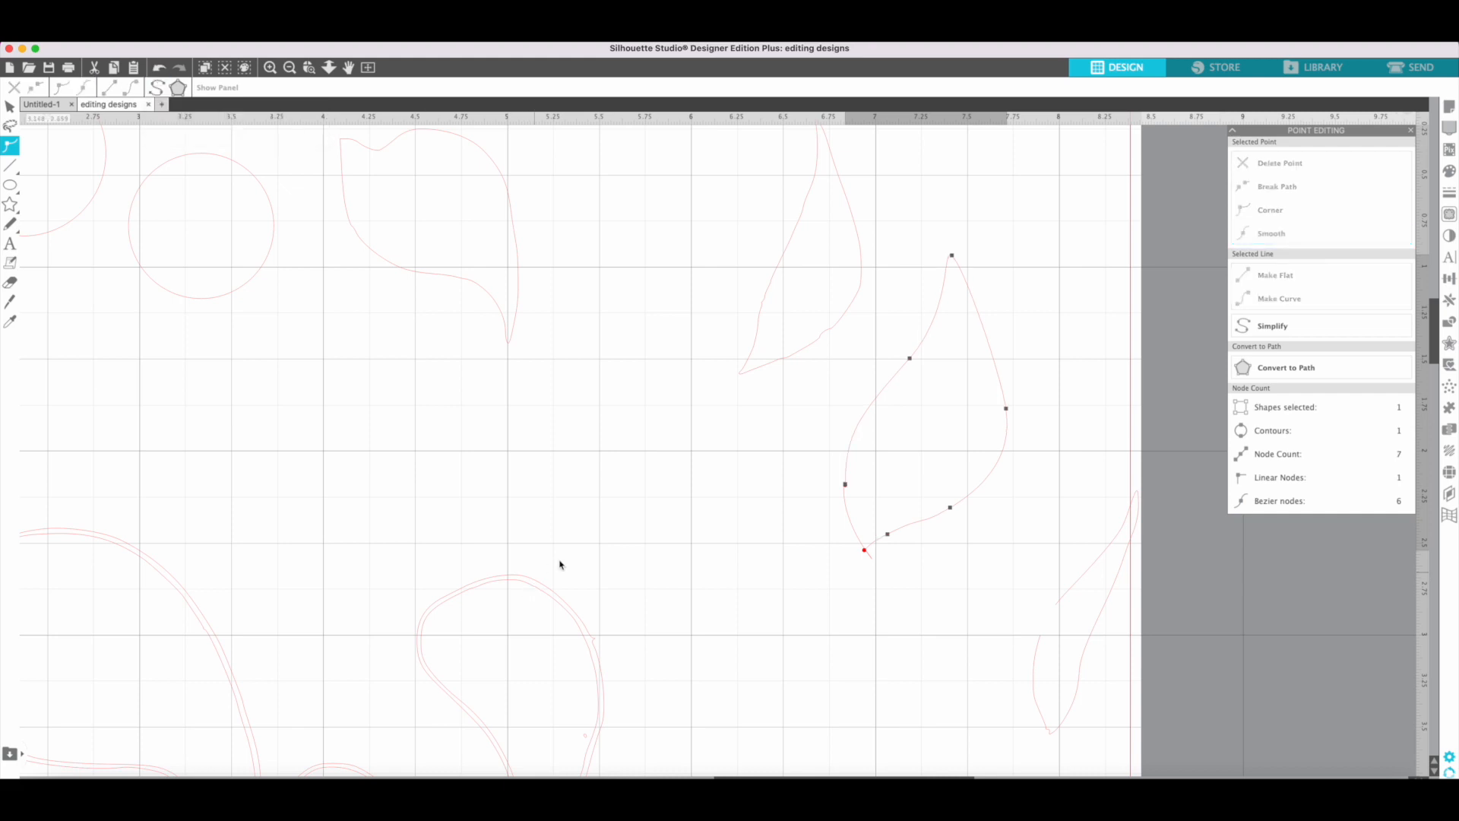
Step: Erase the stray line below the wide leaf's bottom tip and move the short segment's upper end to the leaf's left side
click(10, 282)
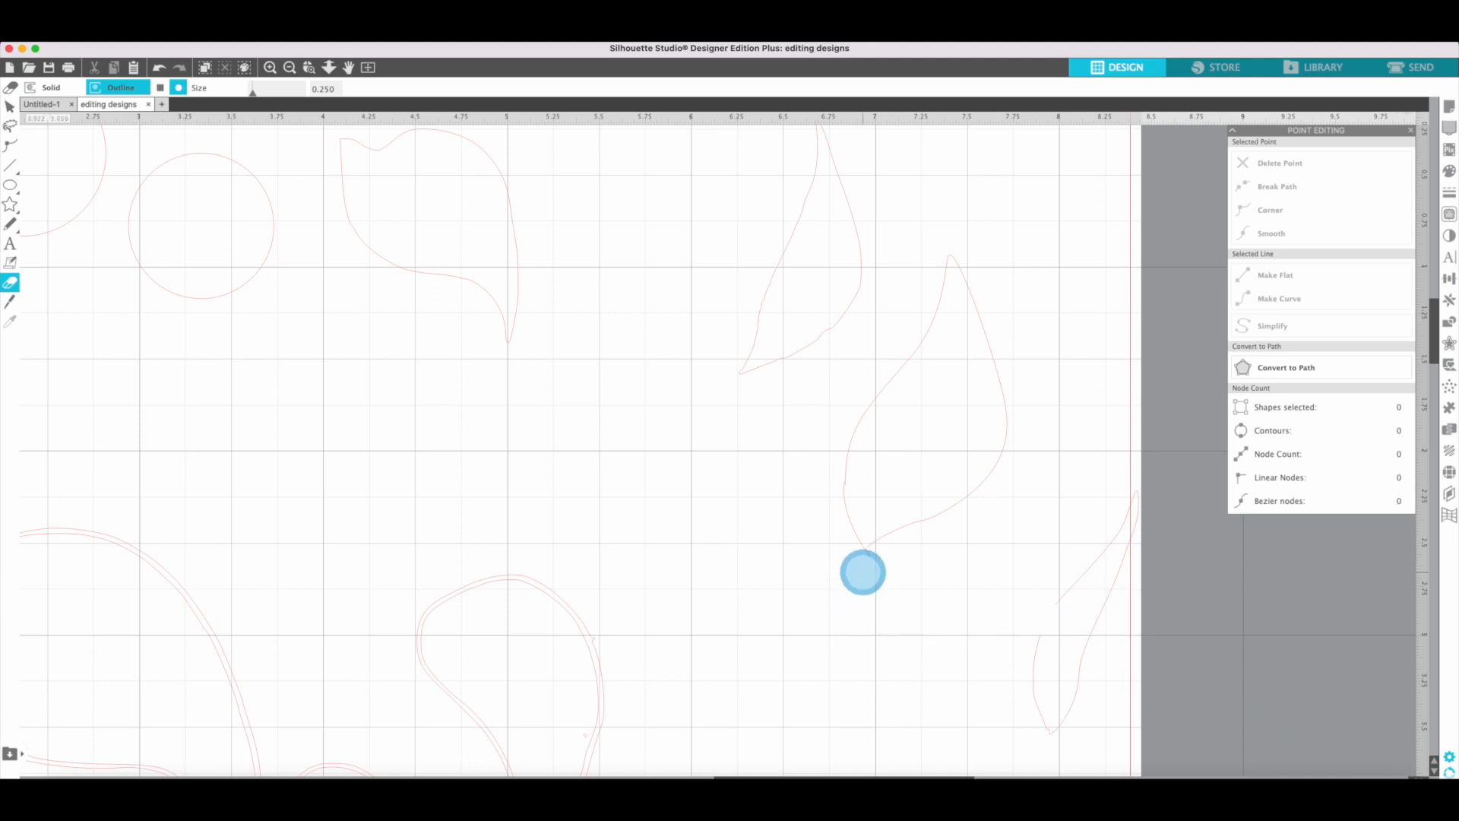
click(864, 572)
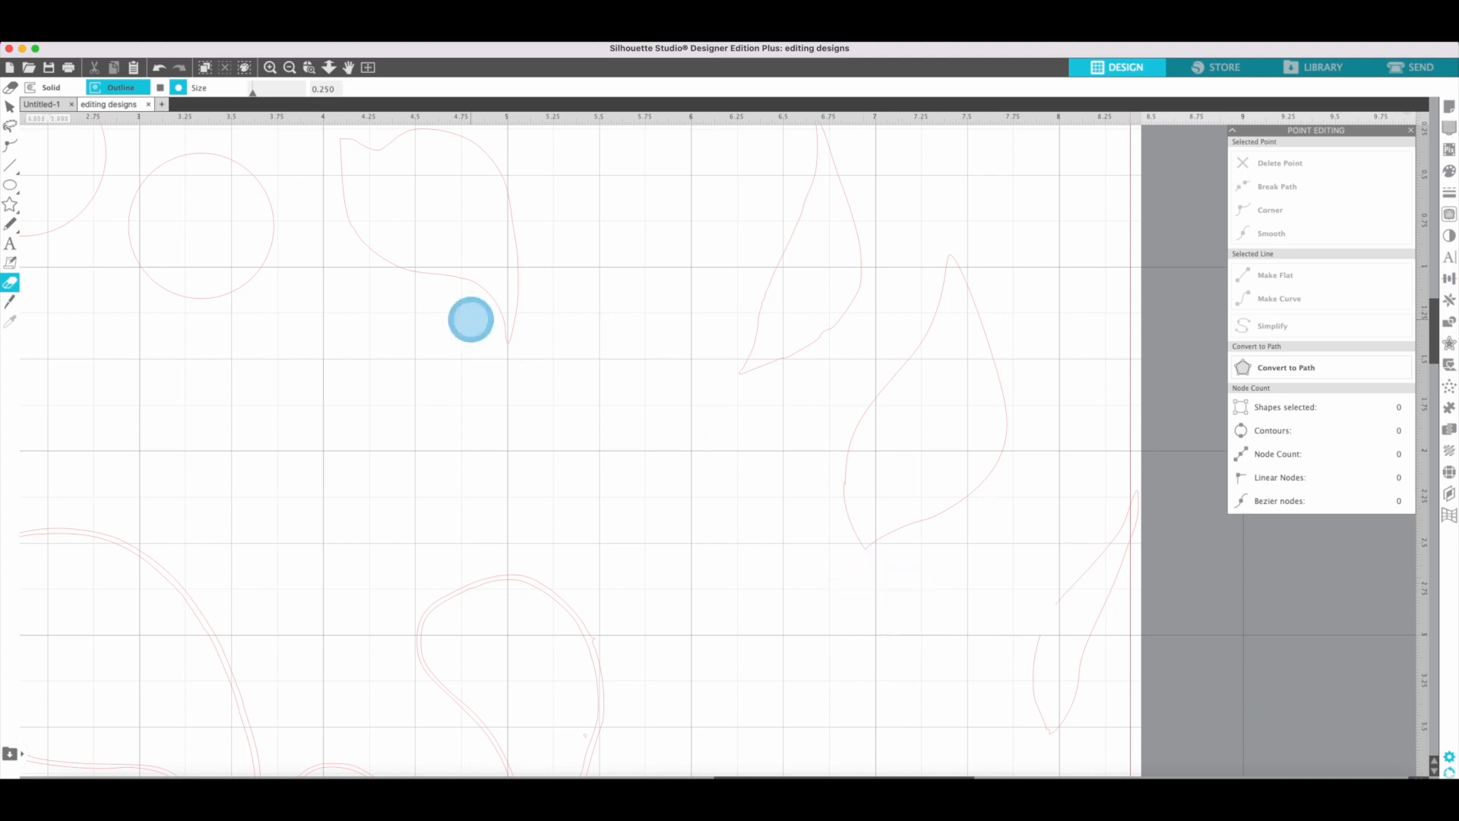
click(11, 147)
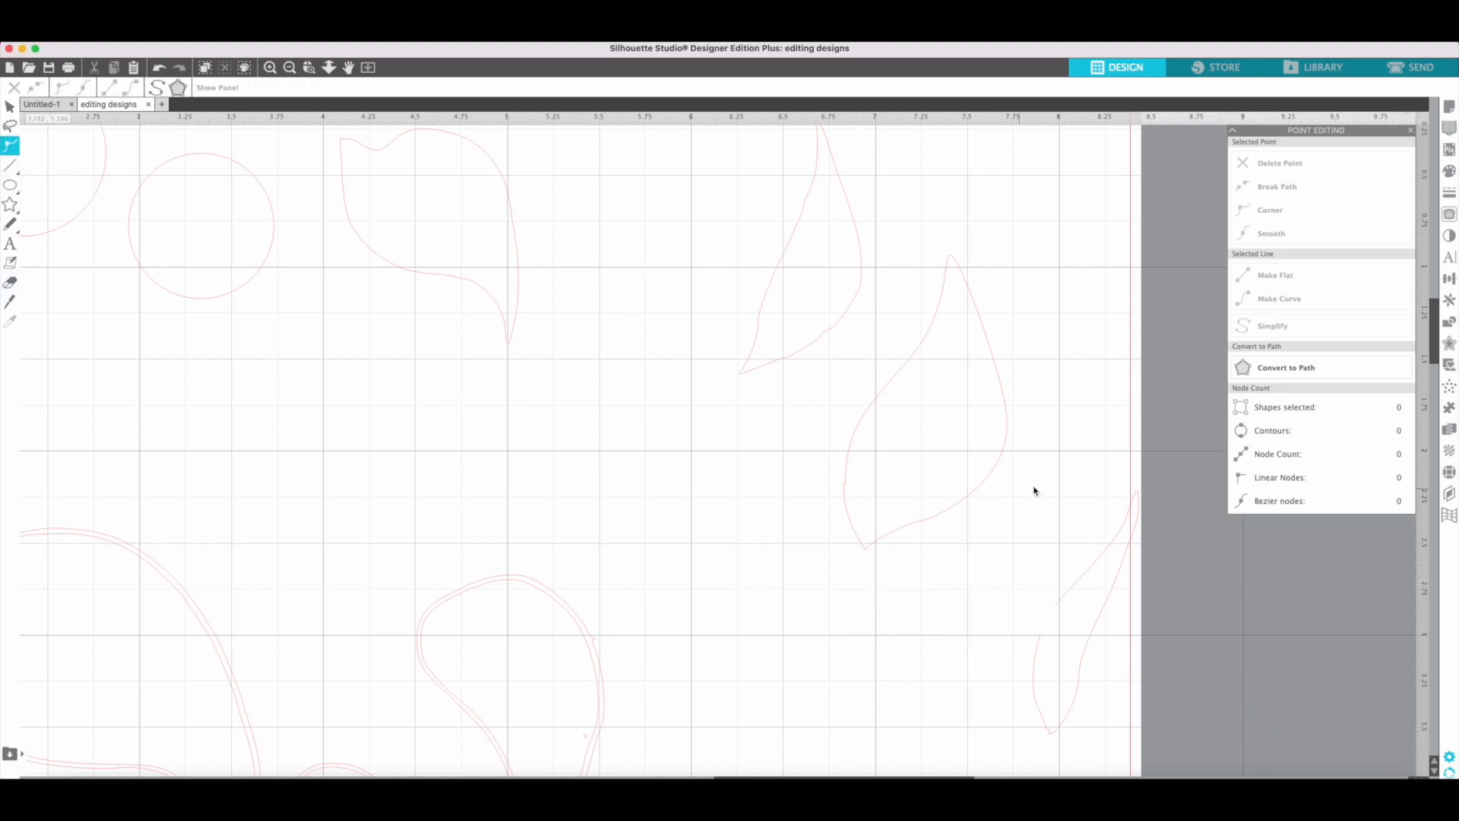
click(846, 485)
click(846, 484)
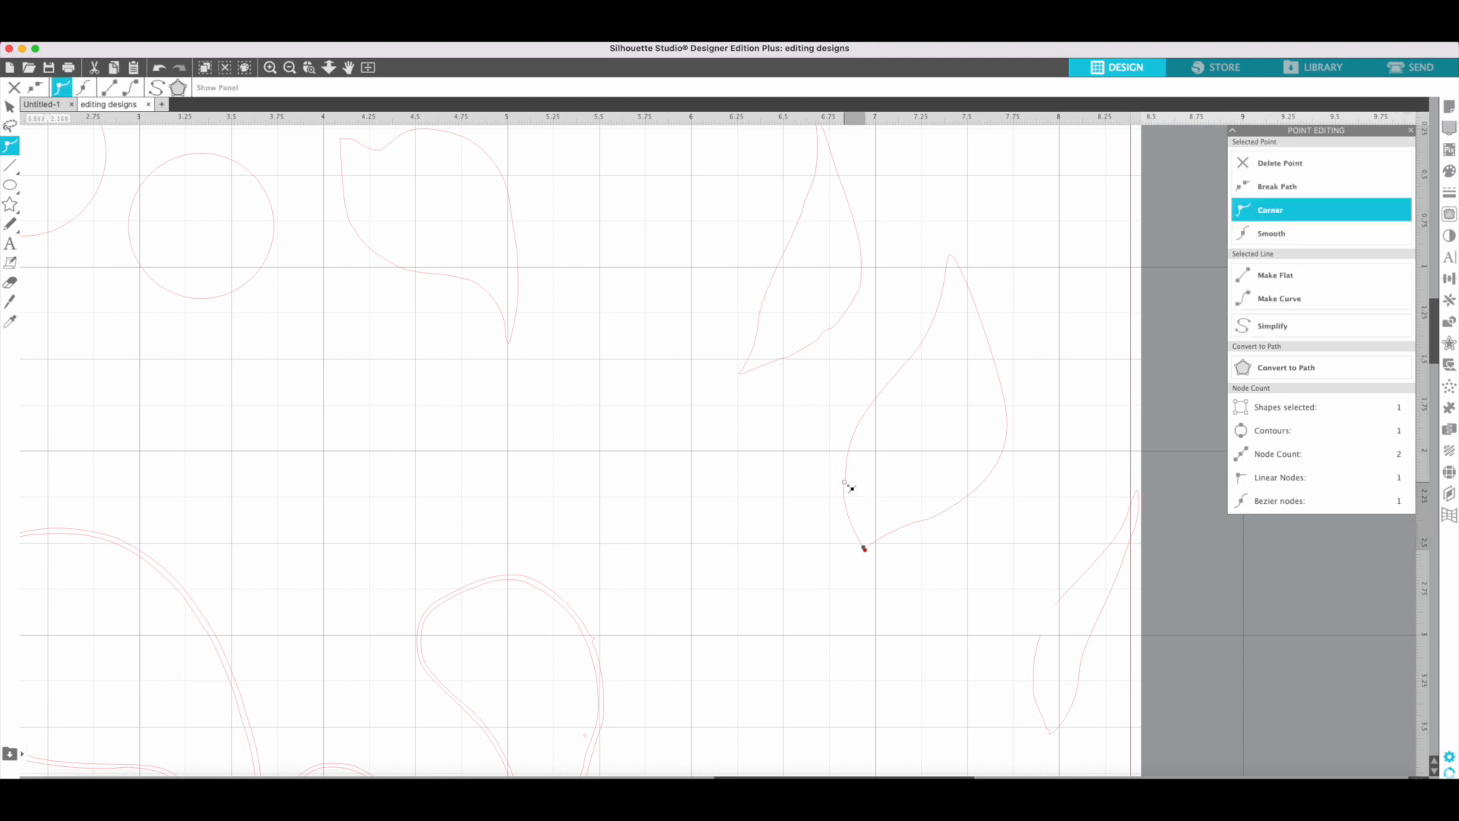
drag(848, 486, 846, 478)
click(873, 490)
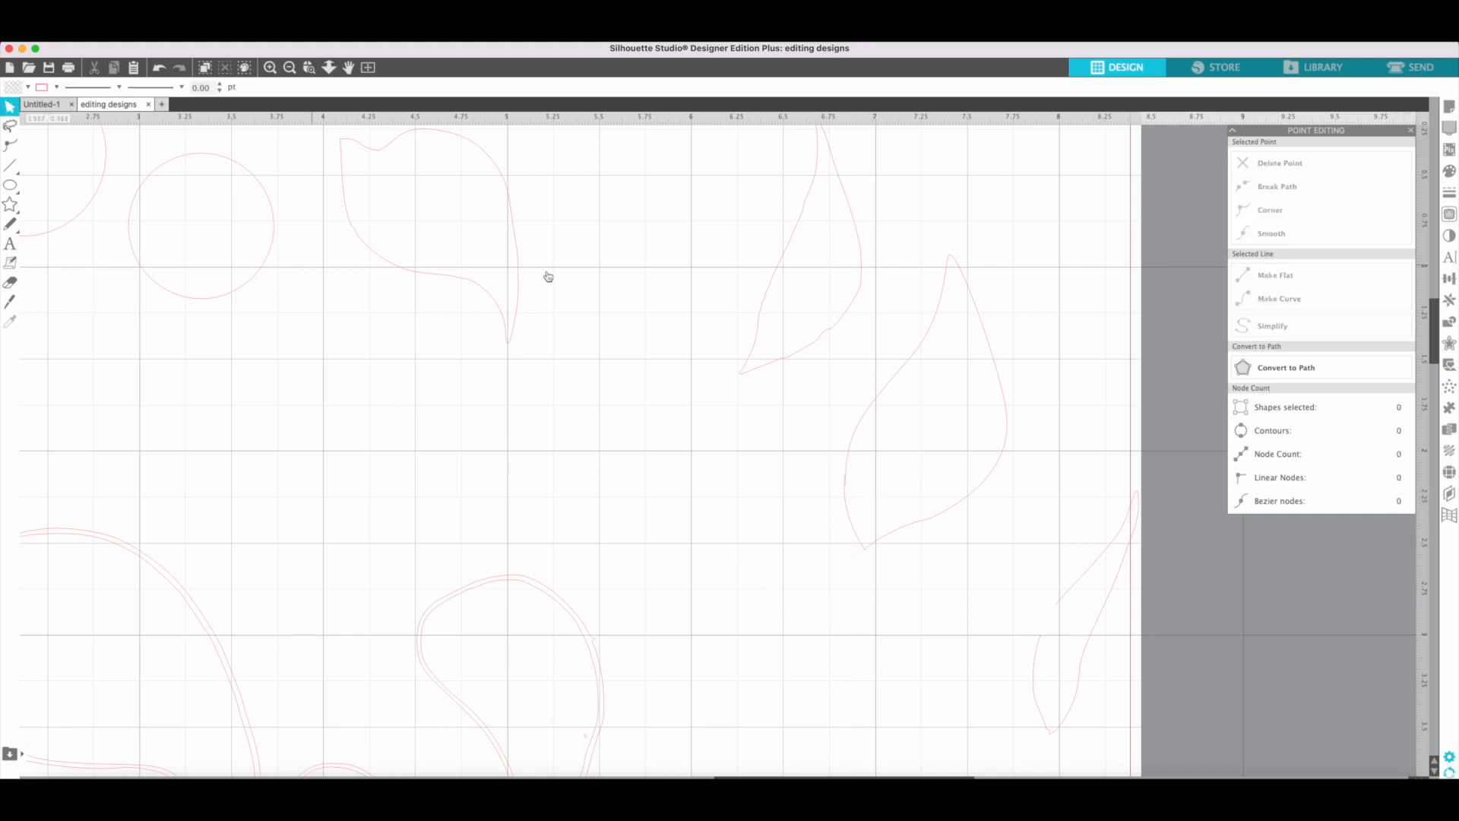
Step: Nudge the wide leaf outline and the short lower-left segment so that their ends line up
click(893, 386)
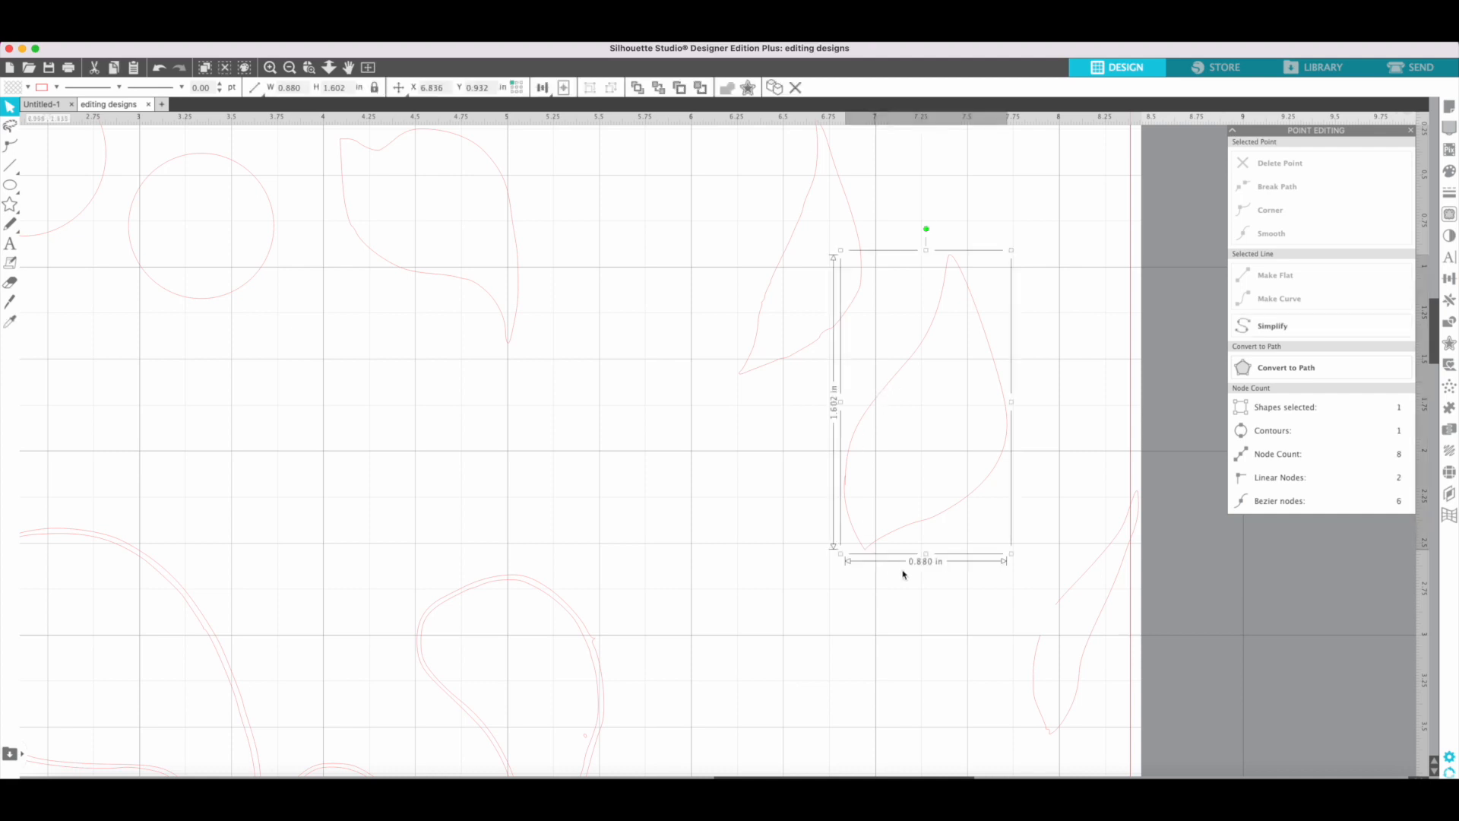
click(846, 484)
click(845, 483)
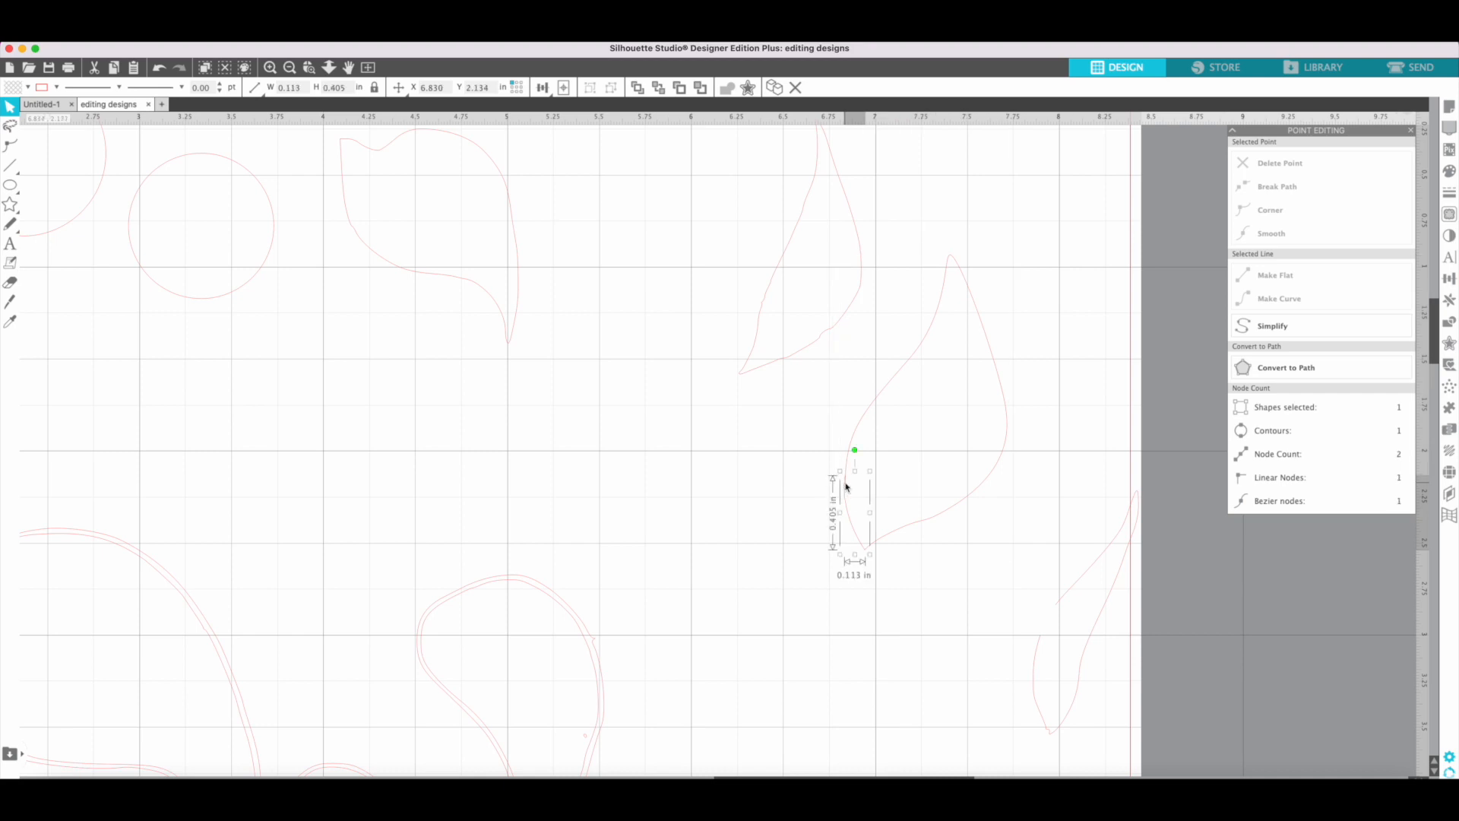
click(641, 516)
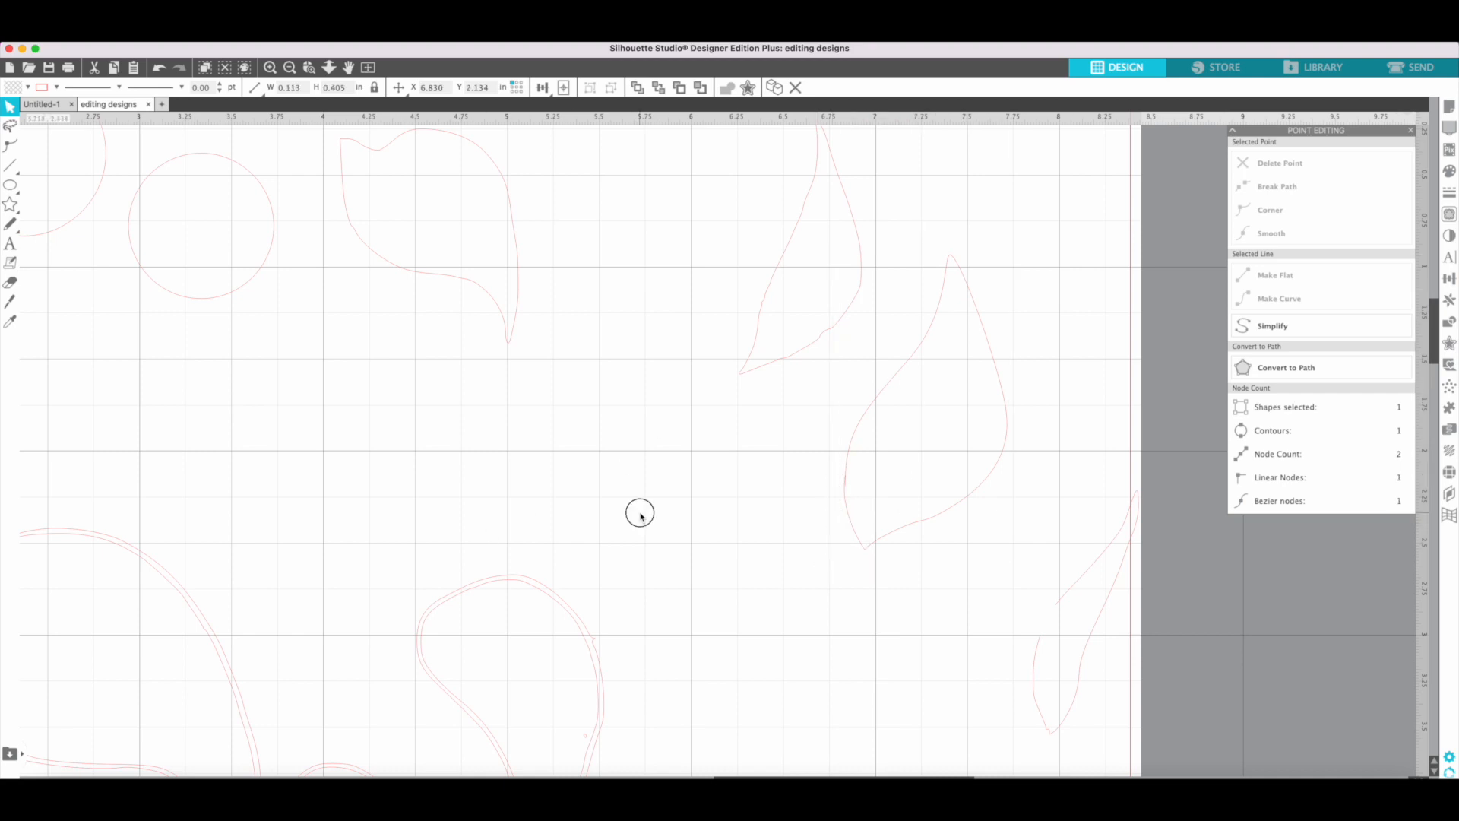
mouse_move(913, 356)
mouse_down()
mouse_move(921, 334)
mouse_move(914, 355)
mouse_up()
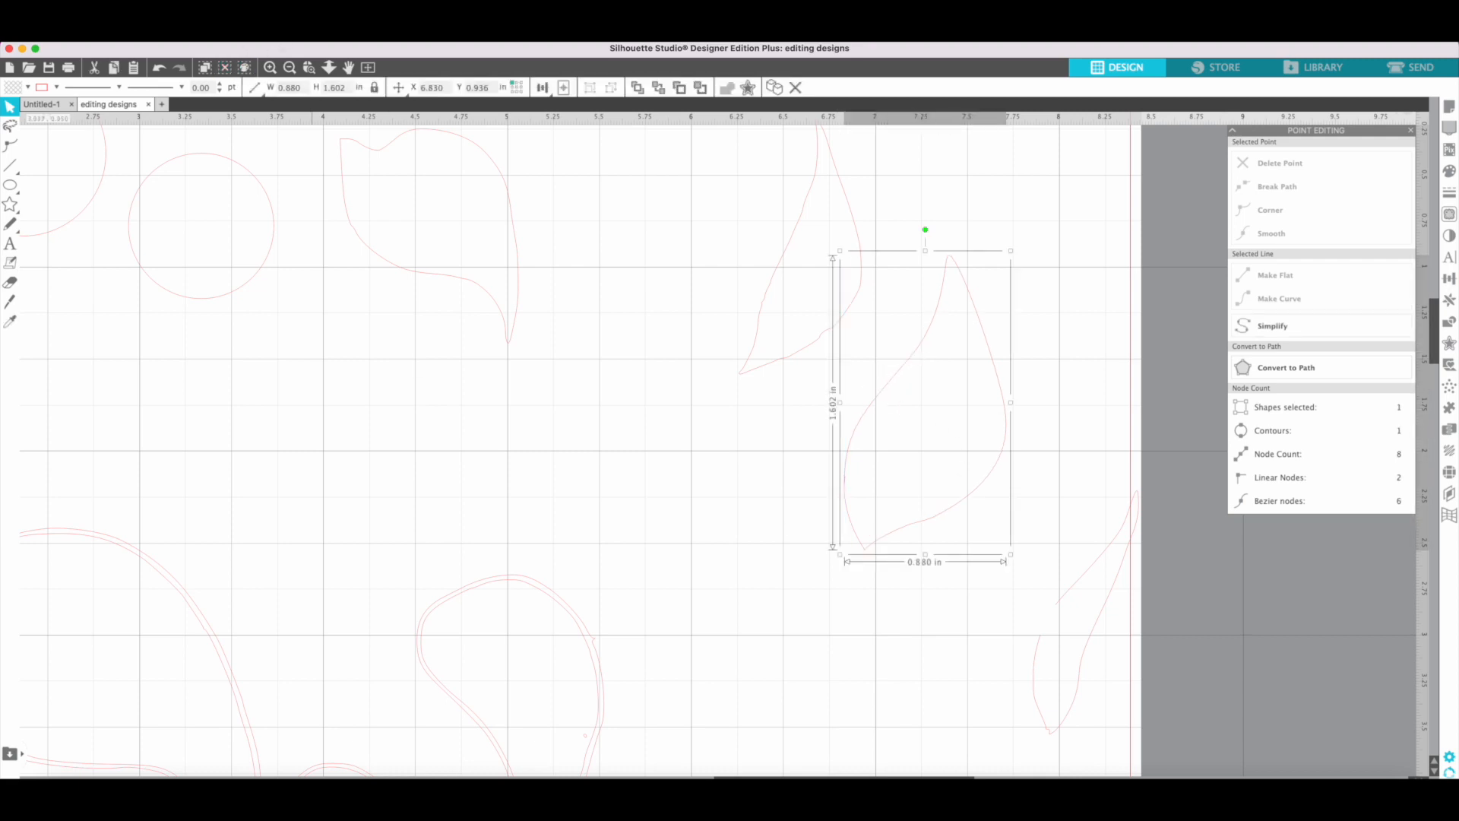
click(257, 35)
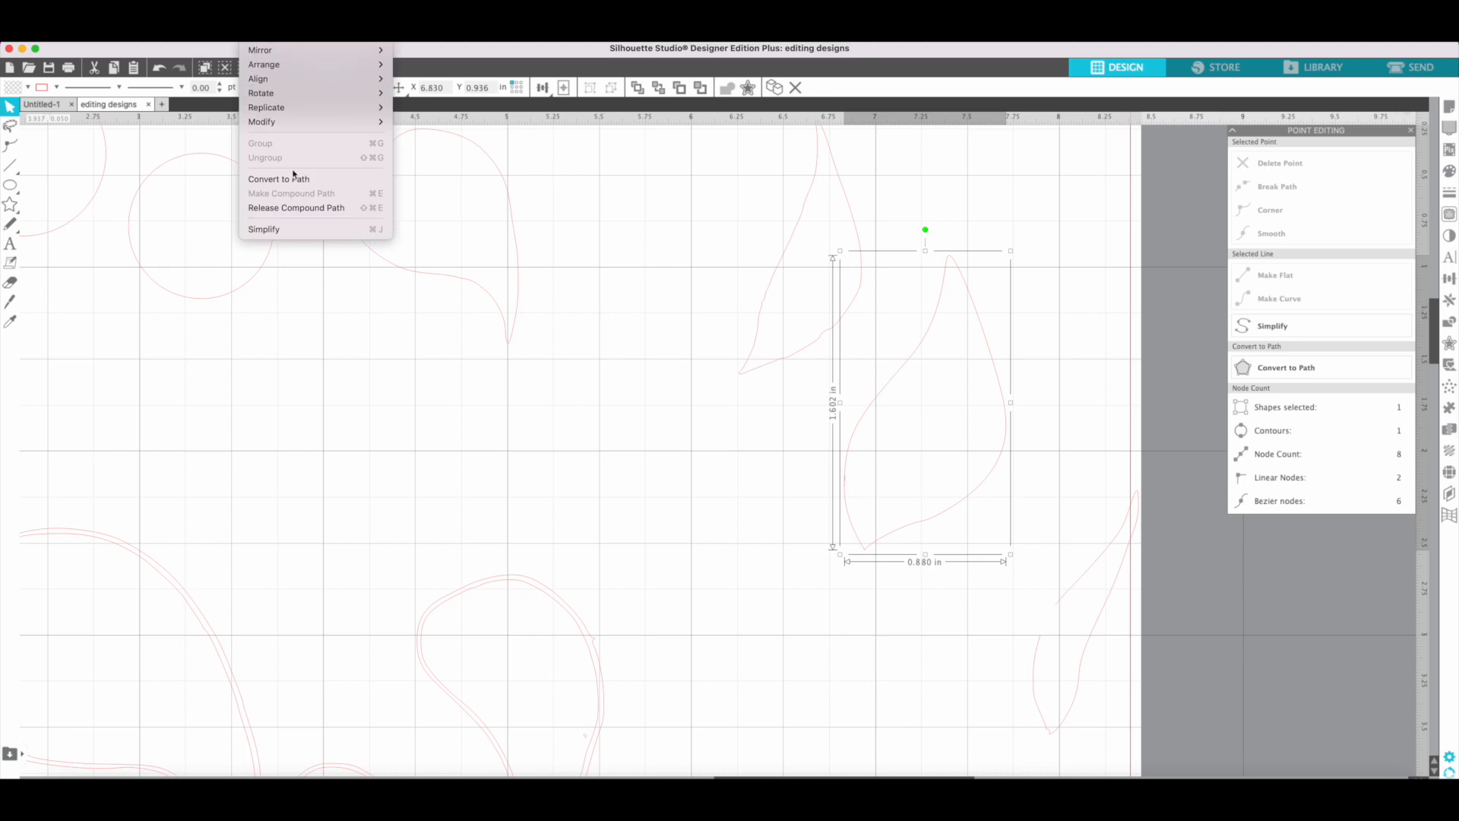
click(346, 398)
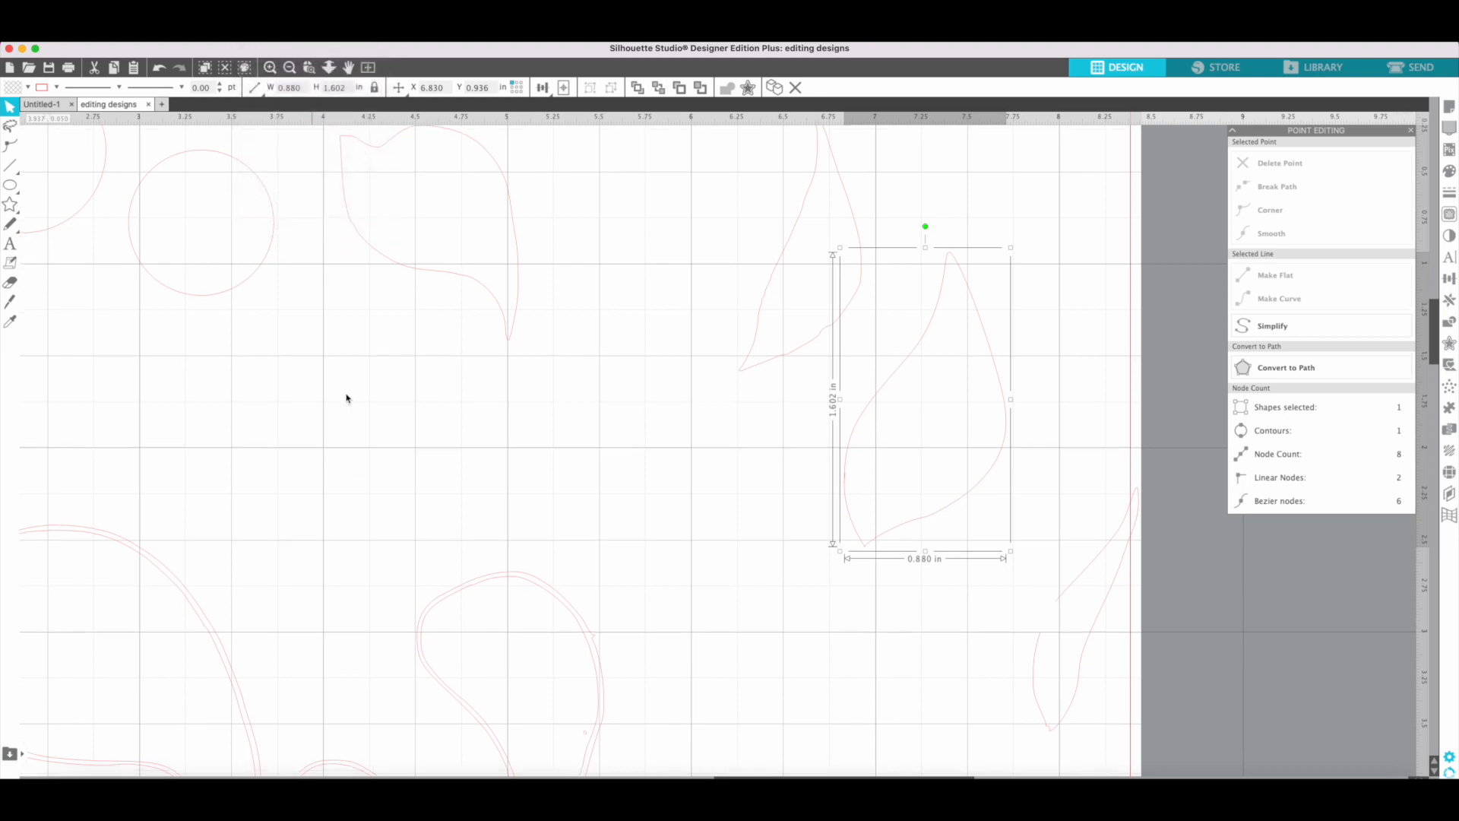
click(846, 475)
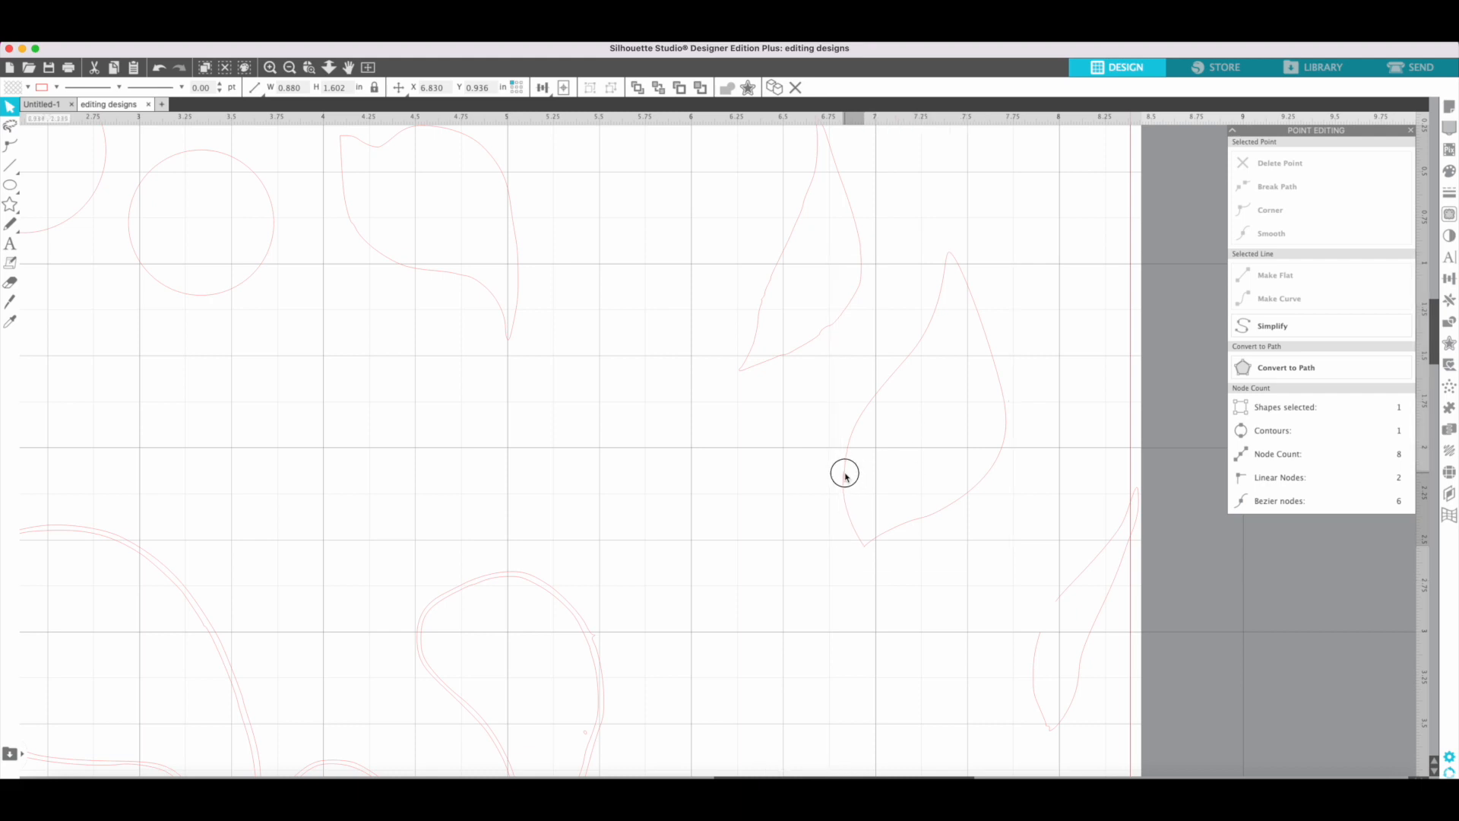
click(947, 551)
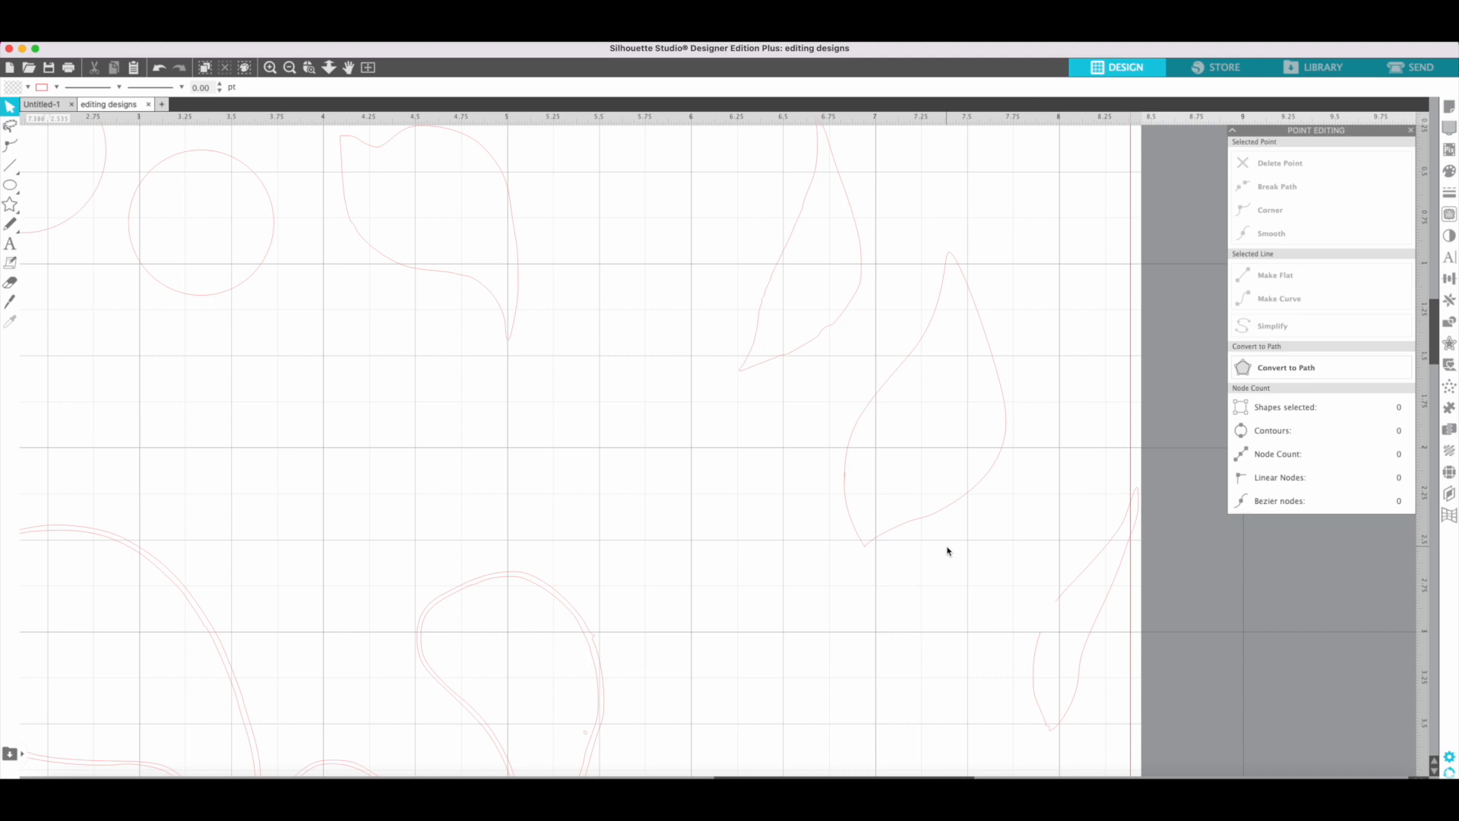
click(848, 481)
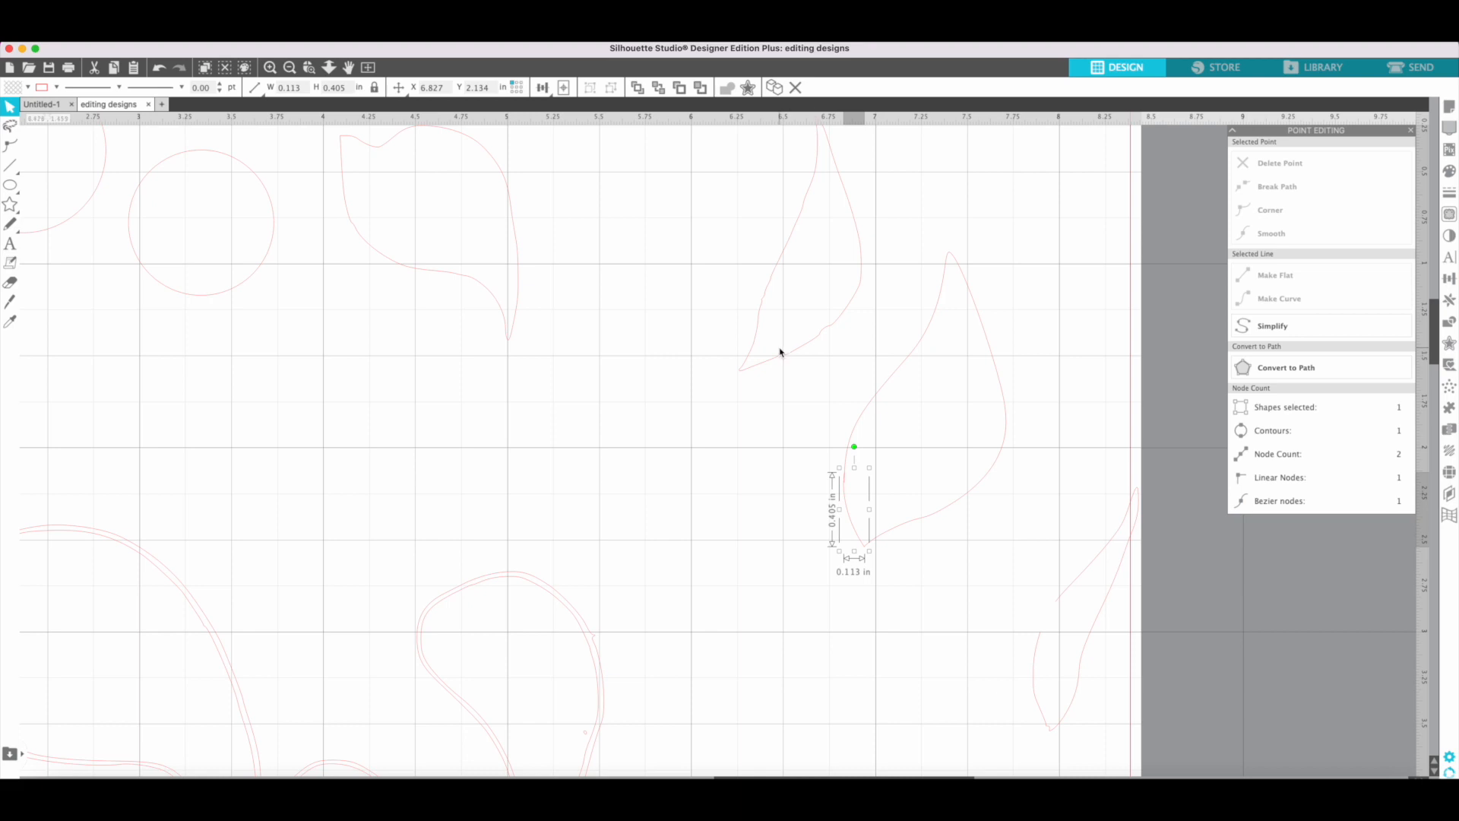
Step: Move the narrow upper leaf into the open space beside the wide leaf and simplify its outline
drag(780, 354, 716, 486)
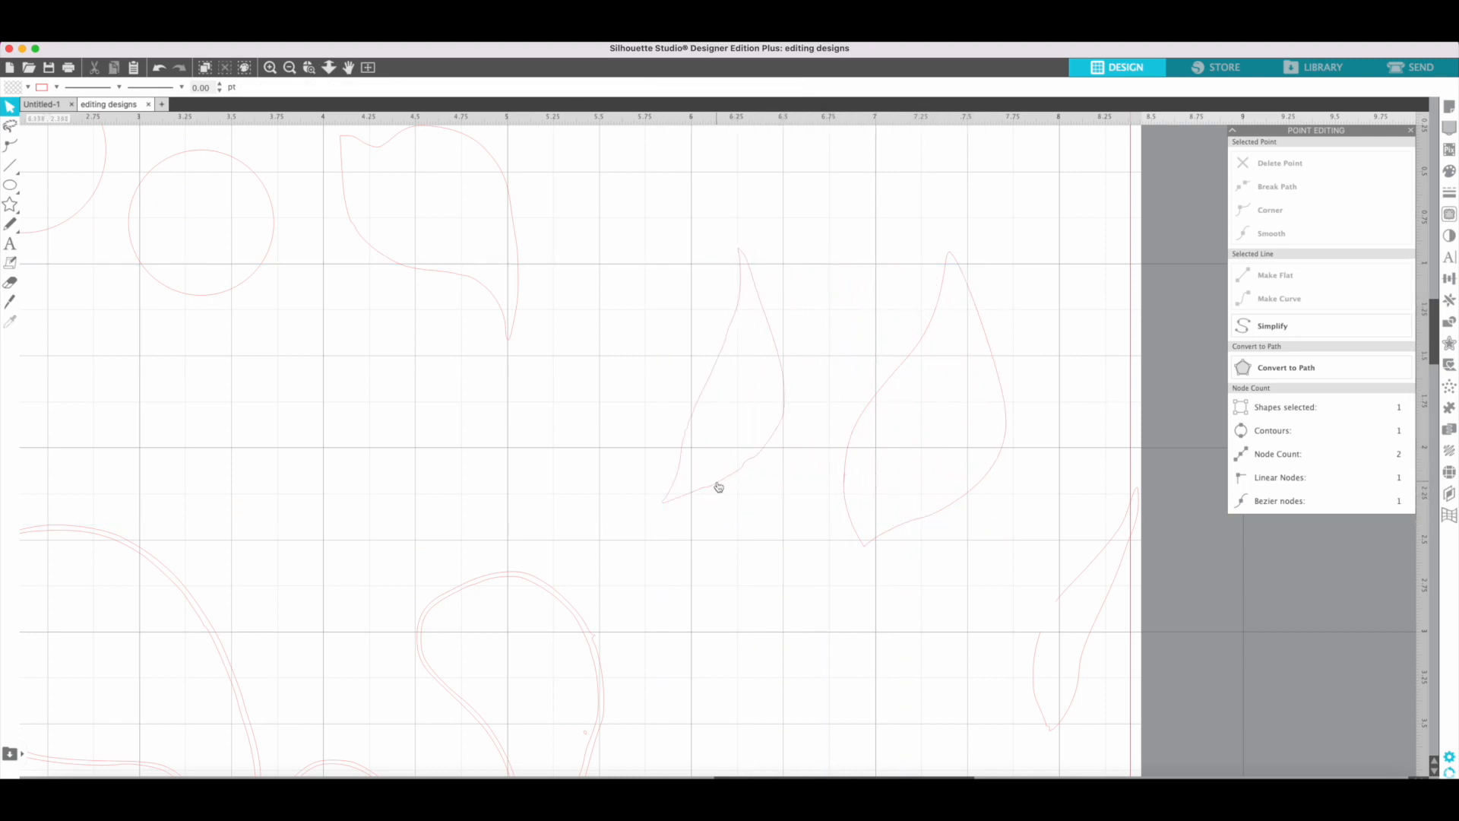
double_click(717, 486)
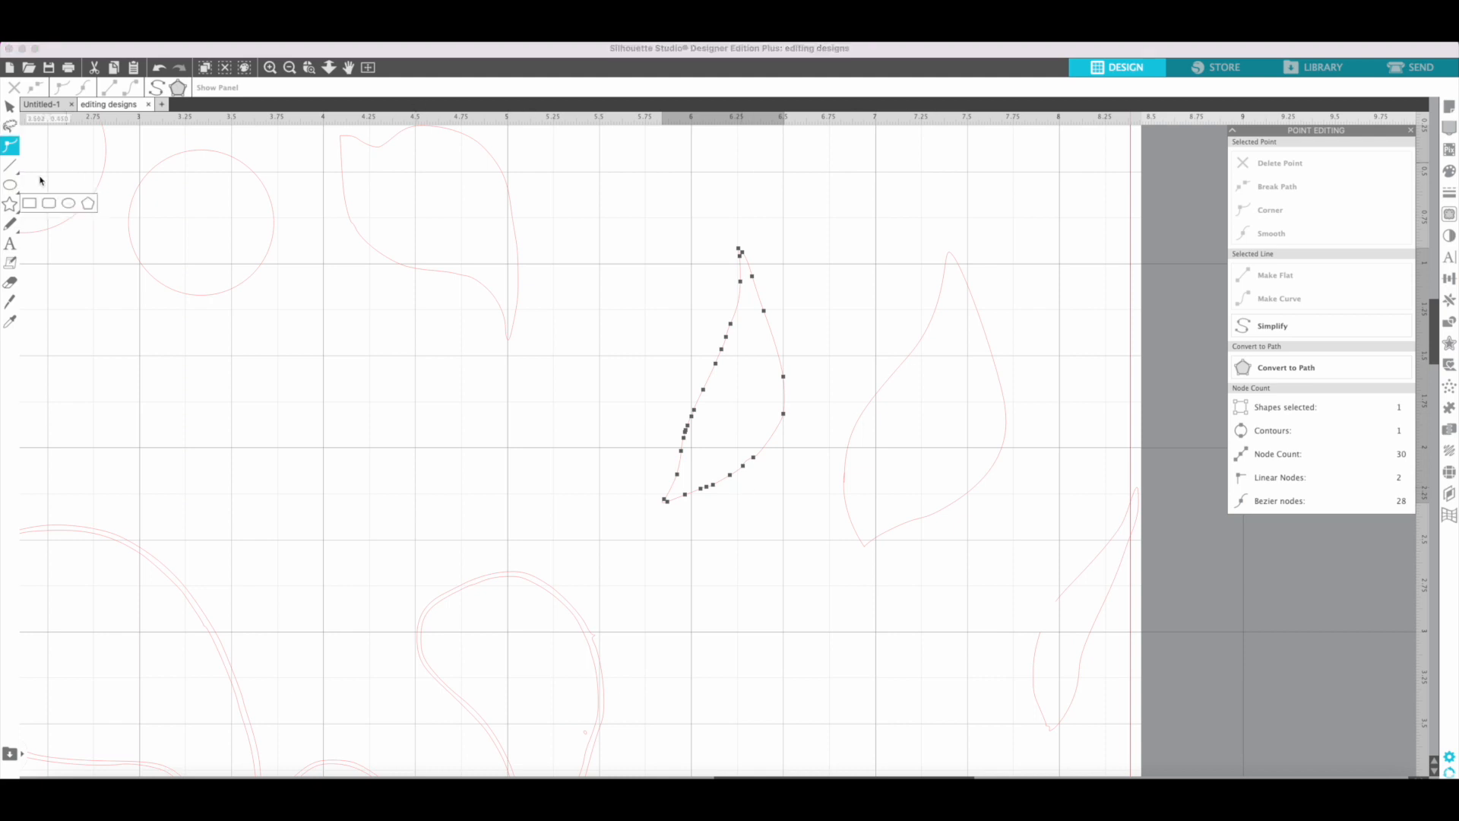
click(158, 87)
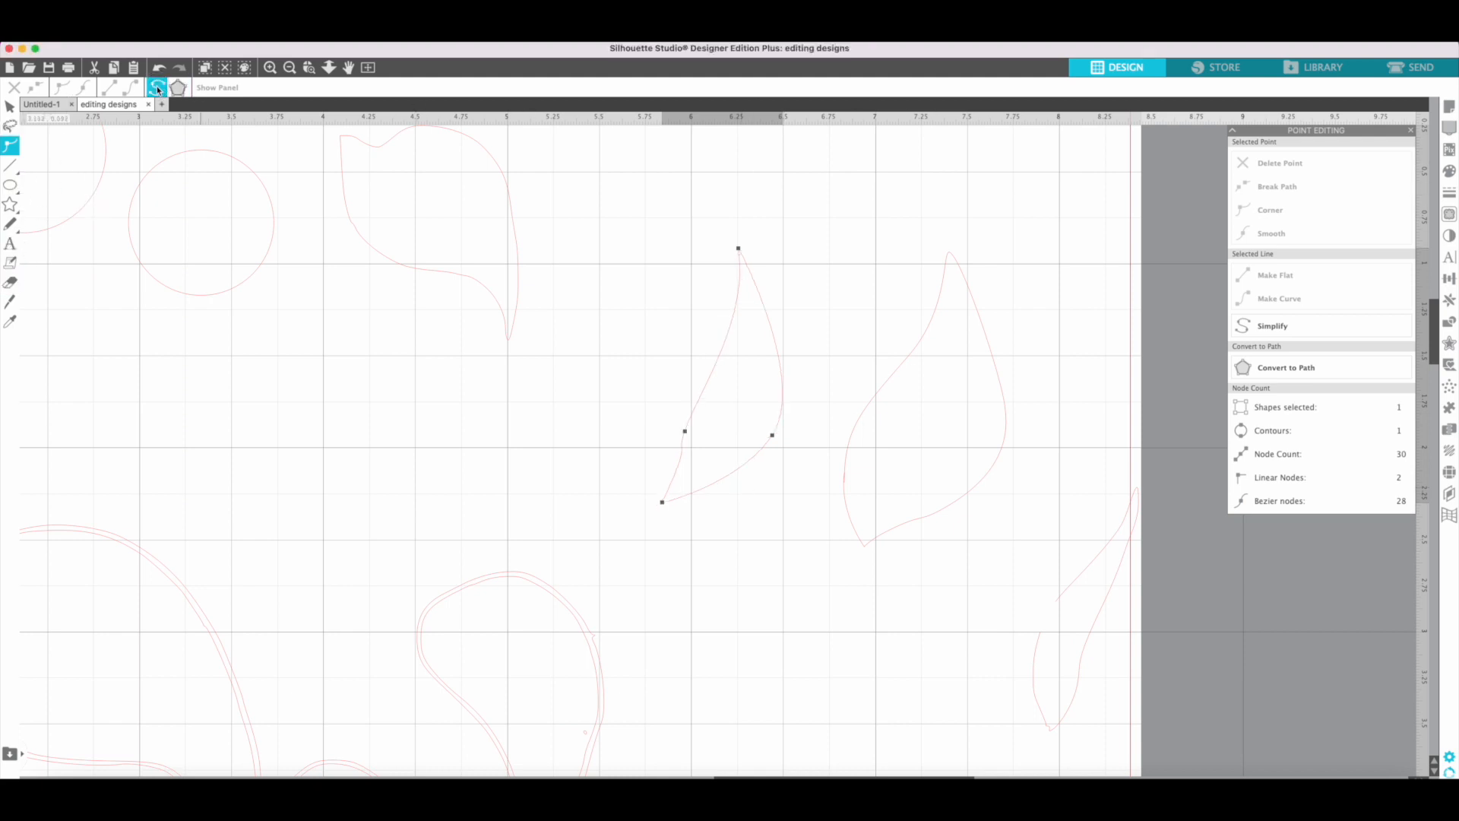
Step: Add a point on the narrow leaf's lower-left edge and pull it outward
click(683, 458)
drag(686, 459, 674, 459)
click(718, 478)
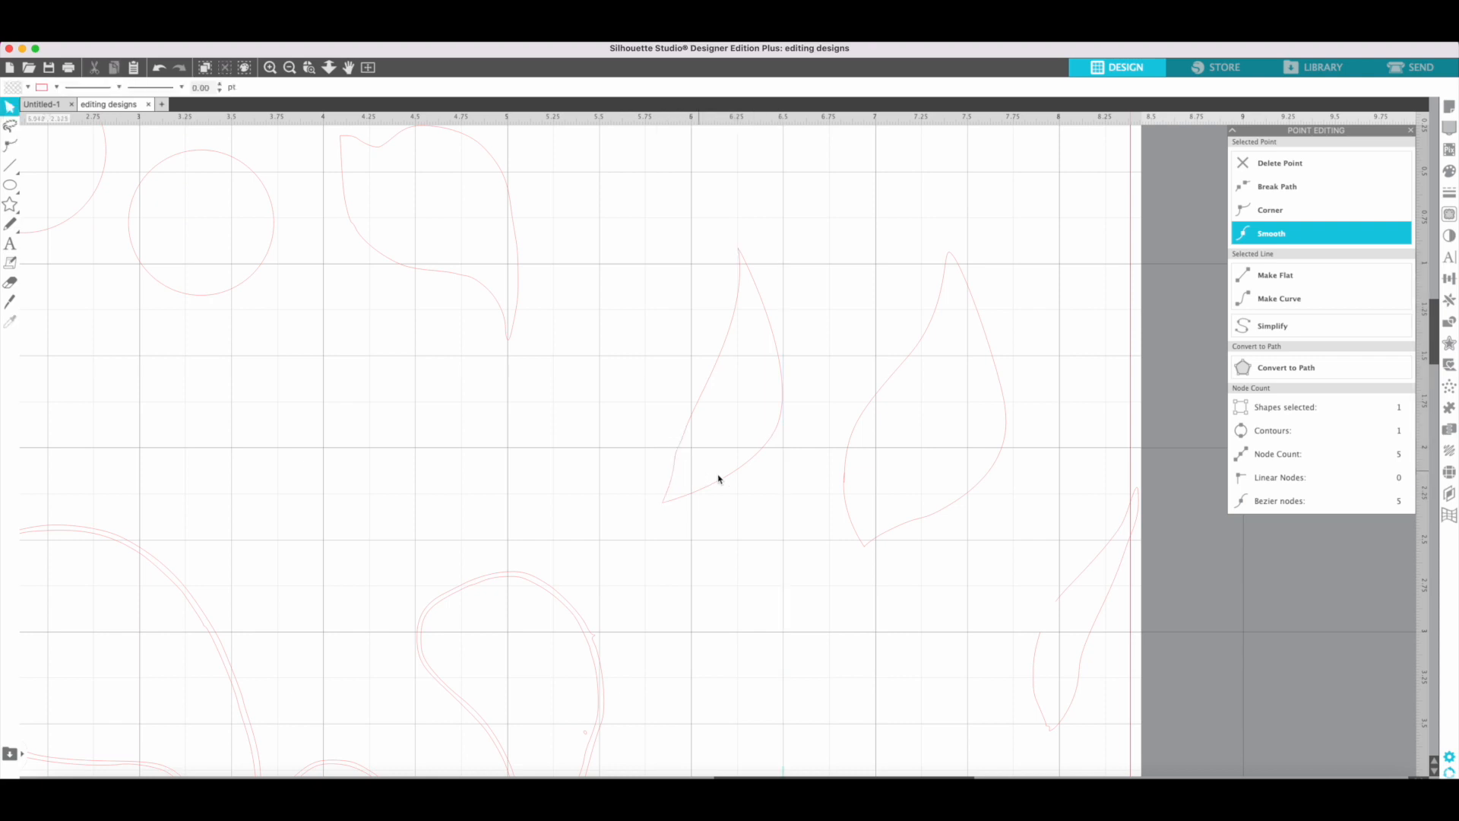
click(677, 458)
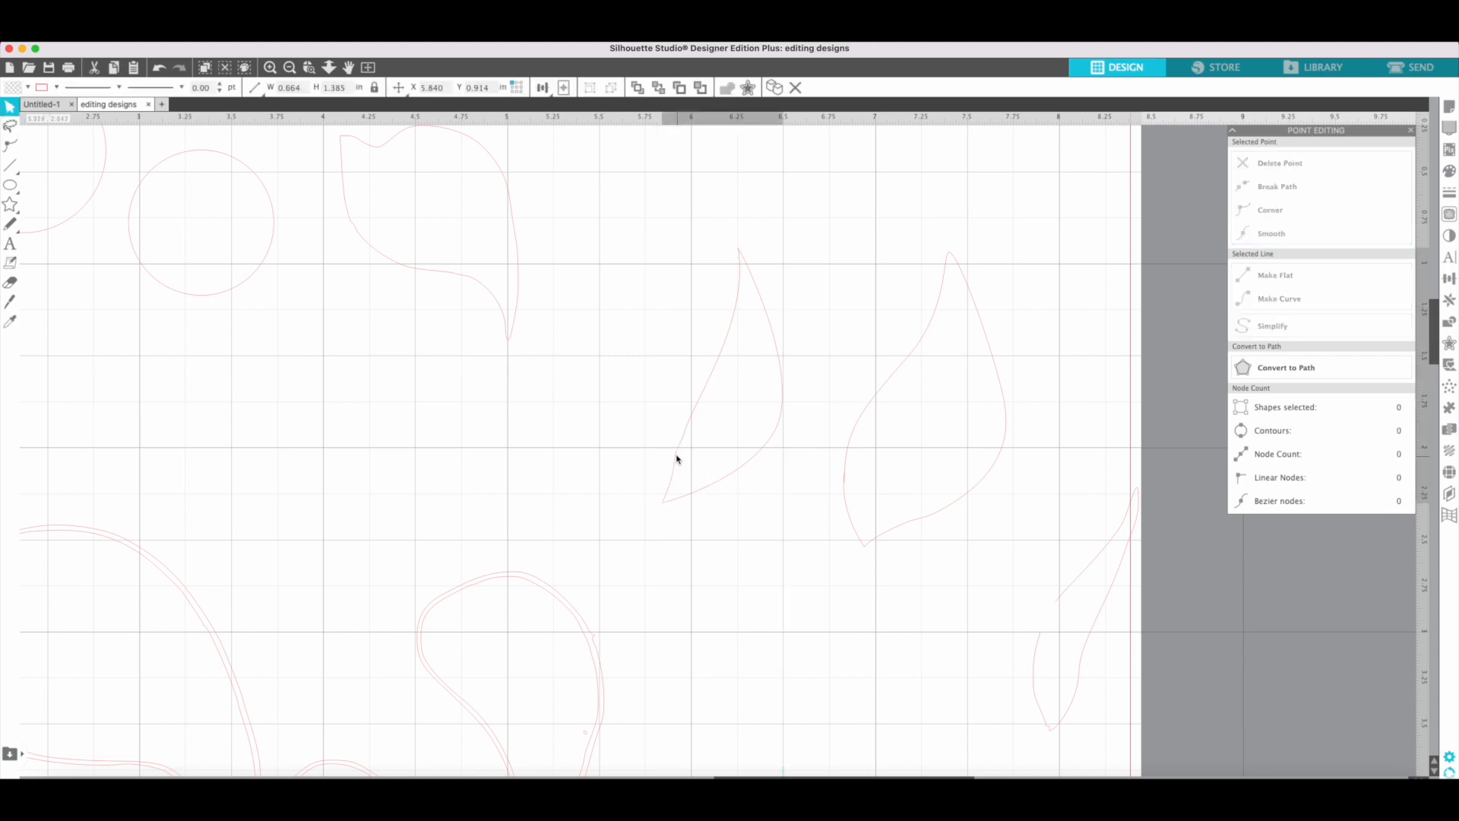
Step: Add and adjust points just above the narrow leaf's bottom tip, and simplify the outline again
double_click(675, 479)
click(672, 476)
drag(672, 477, 669, 476)
click(668, 476)
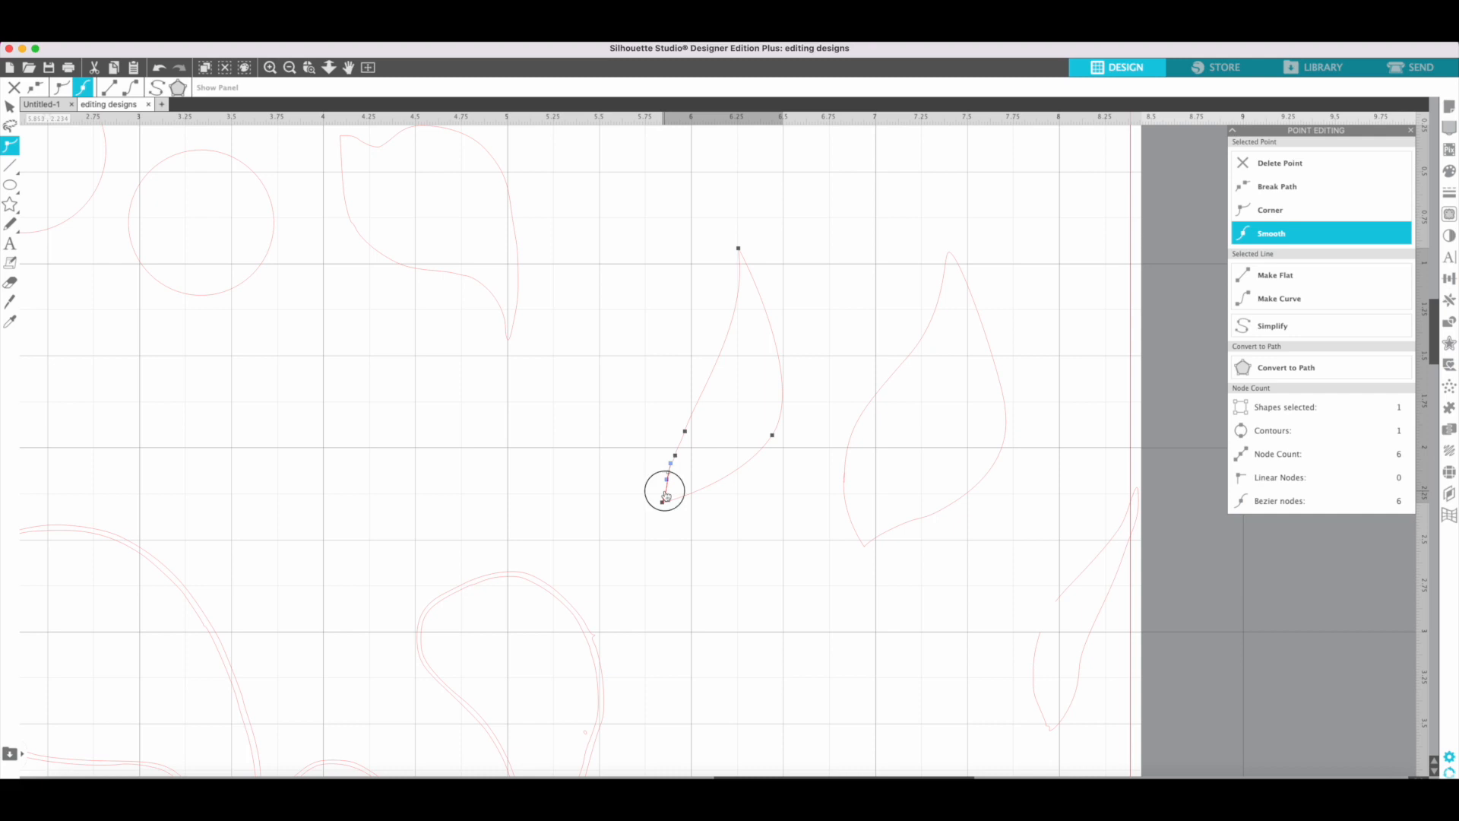
click(664, 490)
click(664, 490)
click(156, 88)
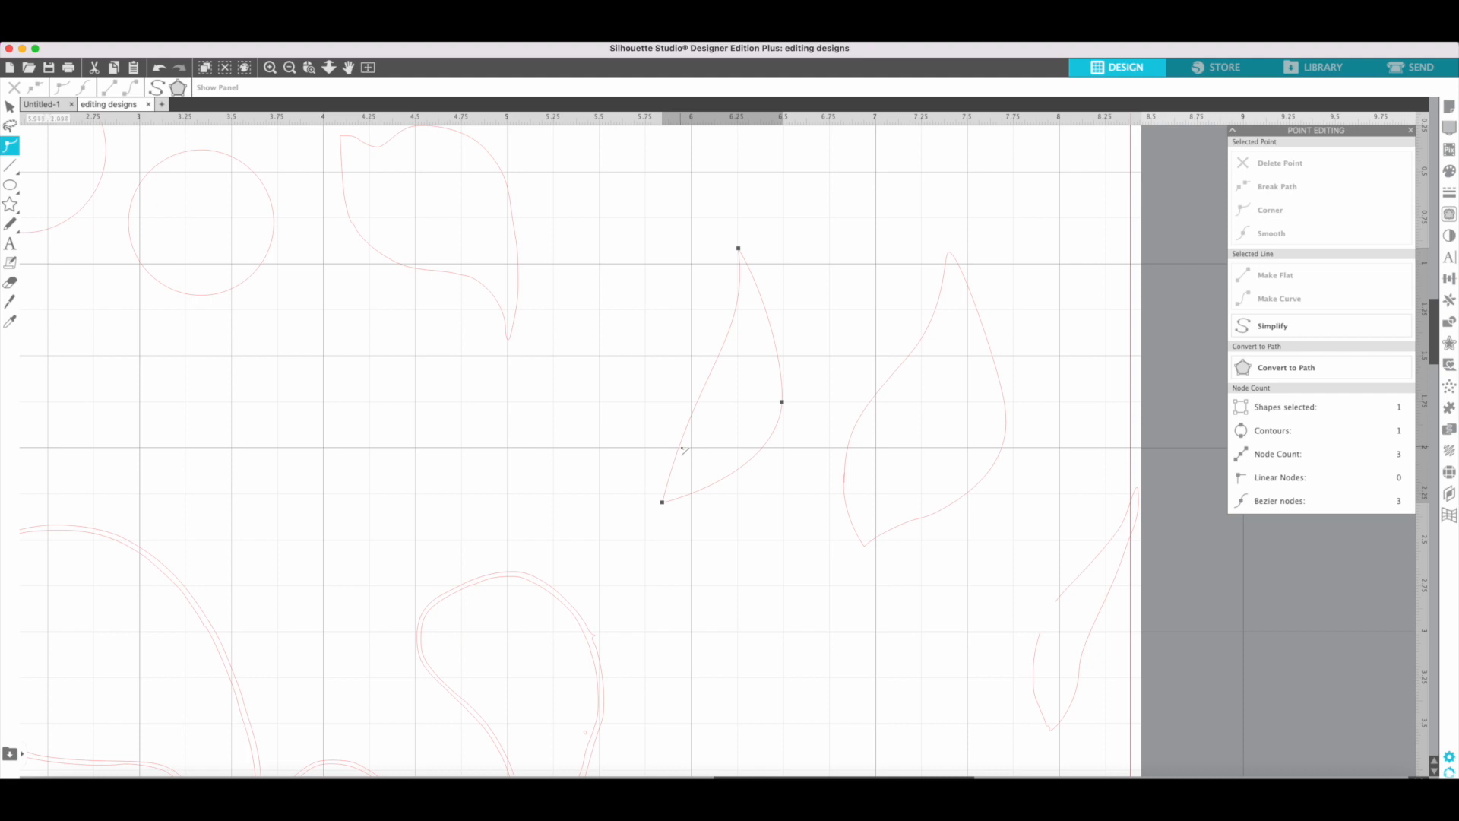
Step: Add a point on the narrow leaf's upper-left edge, place the leaf over the wide leaf and rotate it to match
click(723, 345)
click(733, 388)
drag(776, 359, 977, 365)
drag(925, 263, 950, 262)
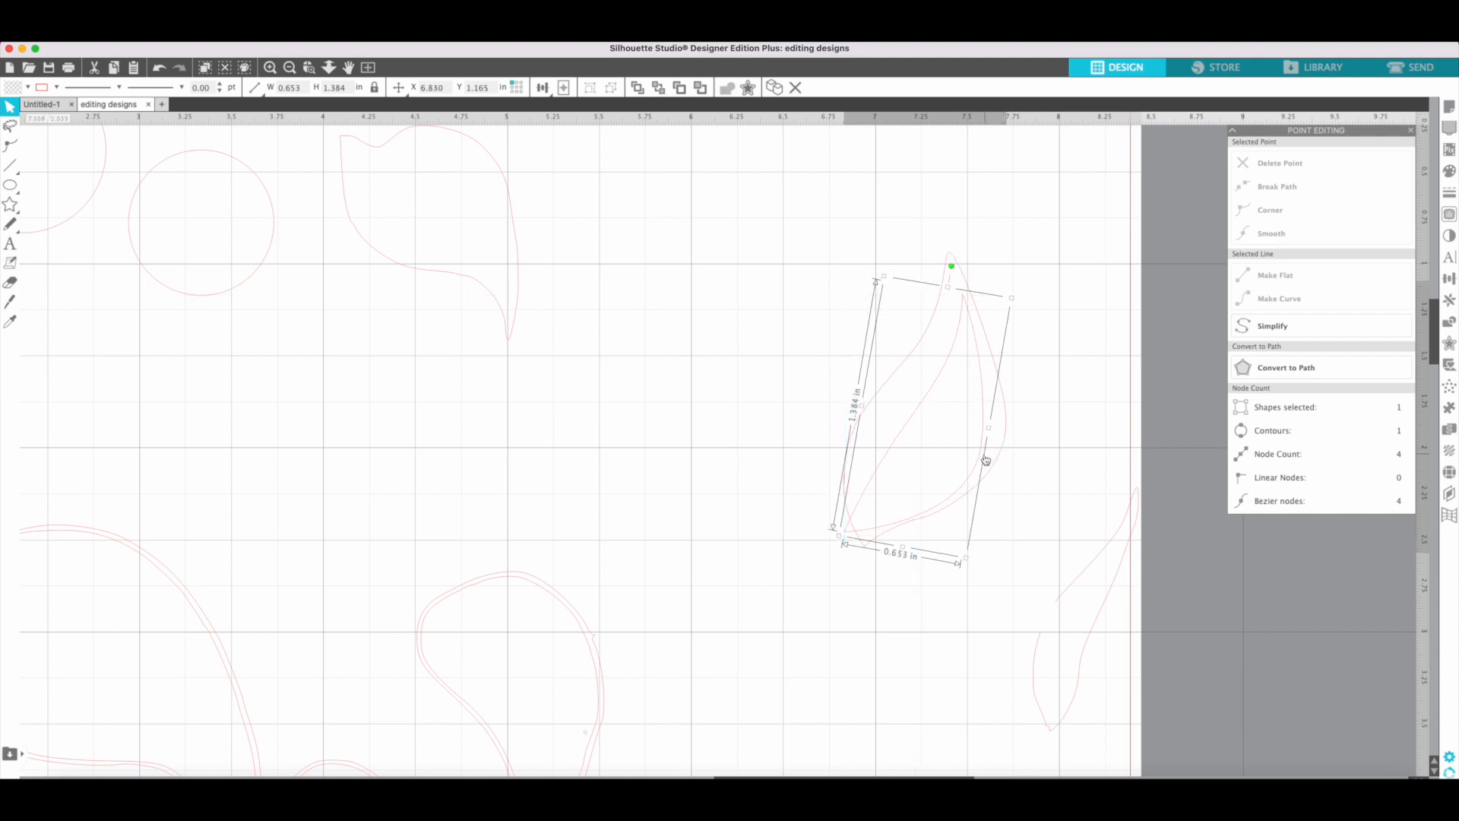
drag(982, 461, 967, 418)
mouse_move(942, 225)
mouse_down()
mouse_move(915, 221)
mouse_move(926, 228)
mouse_up()
click(1036, 524)
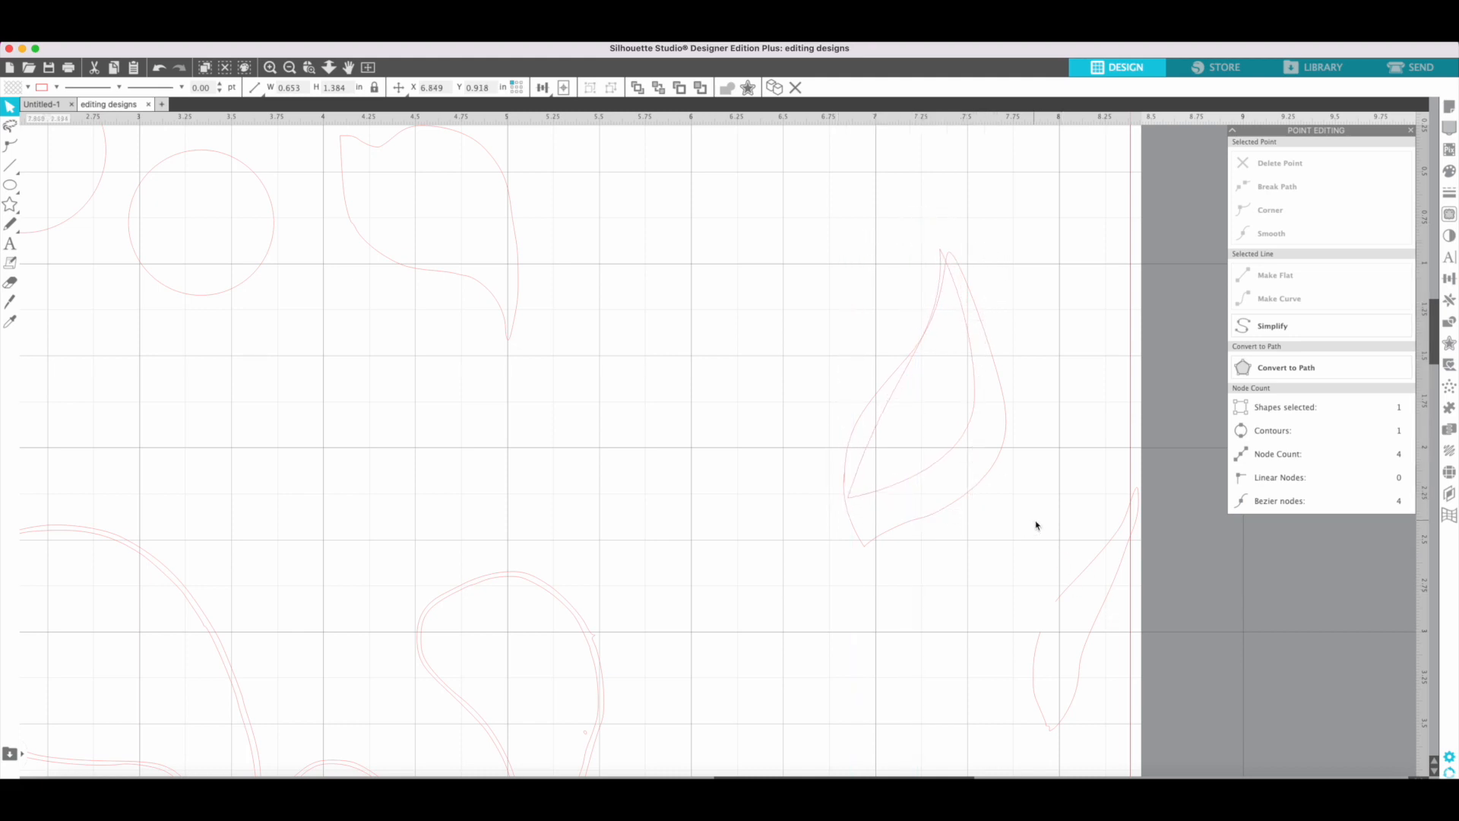
Step: Pull the narrow leaf's right and lower edges outward, and move the shape against the wide leaf's right edge
click(968, 431)
double_click(968, 430)
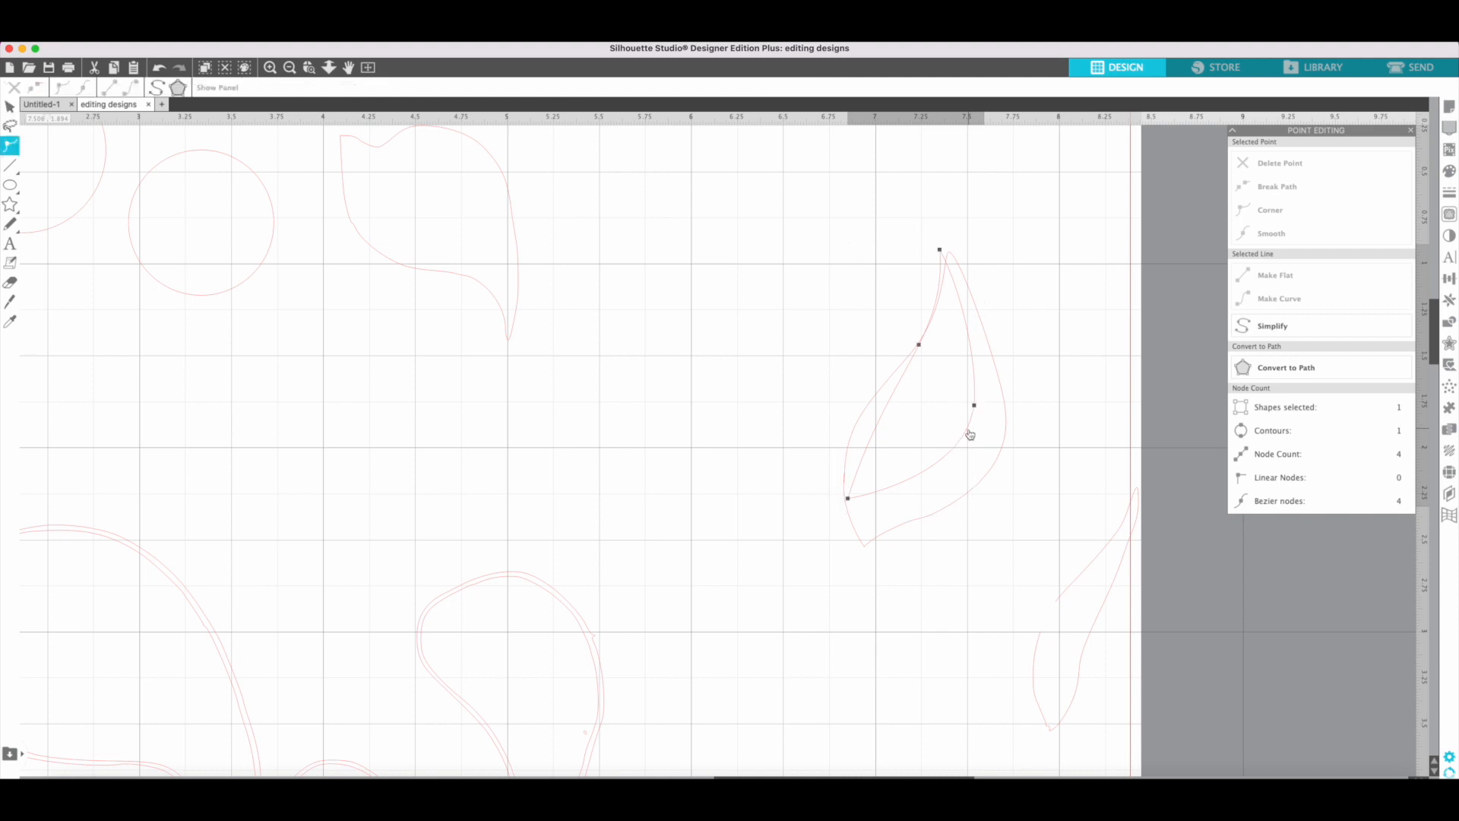
drag(976, 408, 991, 417)
click(912, 488)
drag(913, 489, 916, 502)
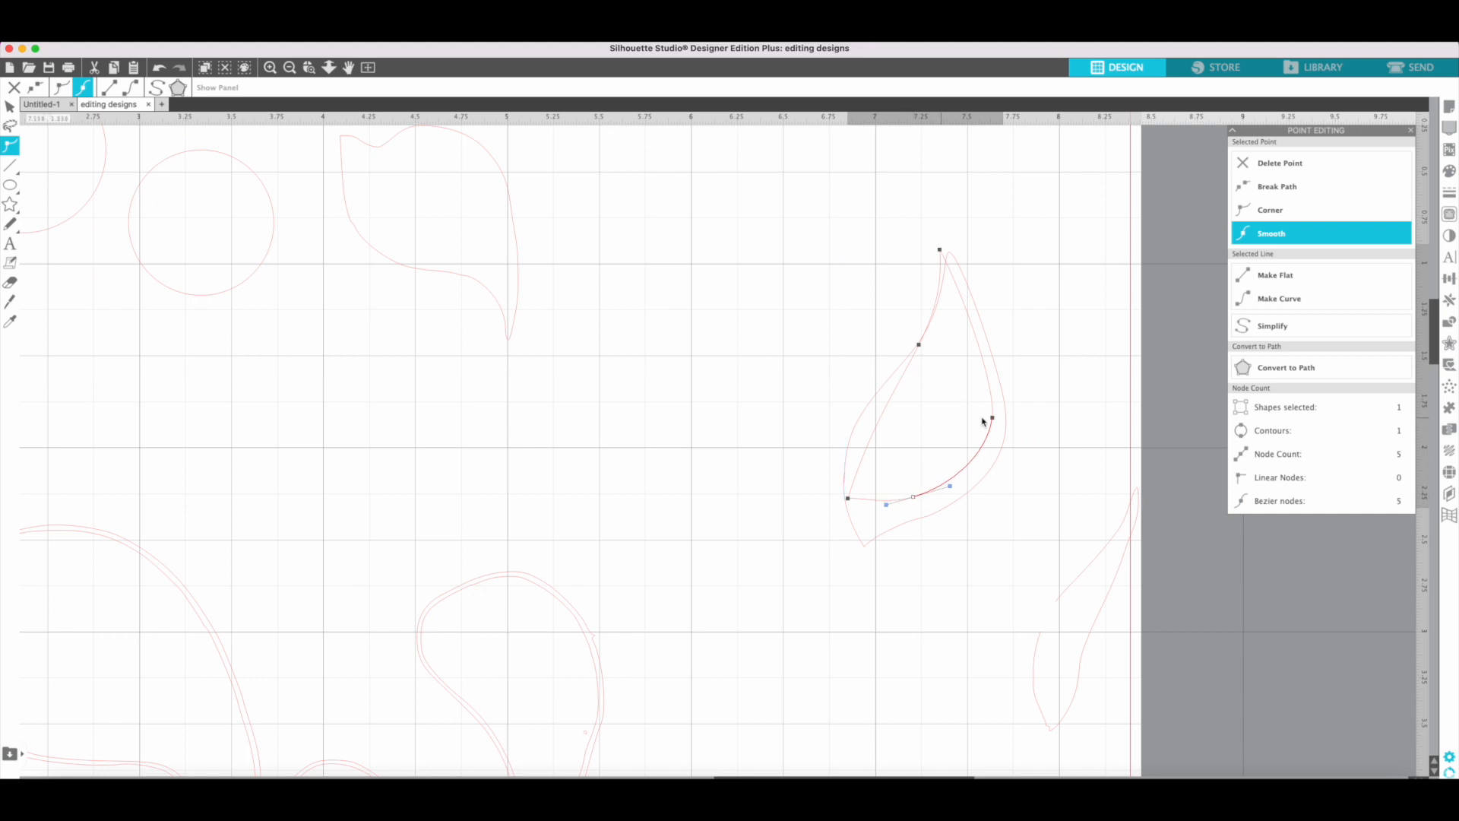
click(1046, 366)
drag(992, 398, 1005, 412)
click(1031, 373)
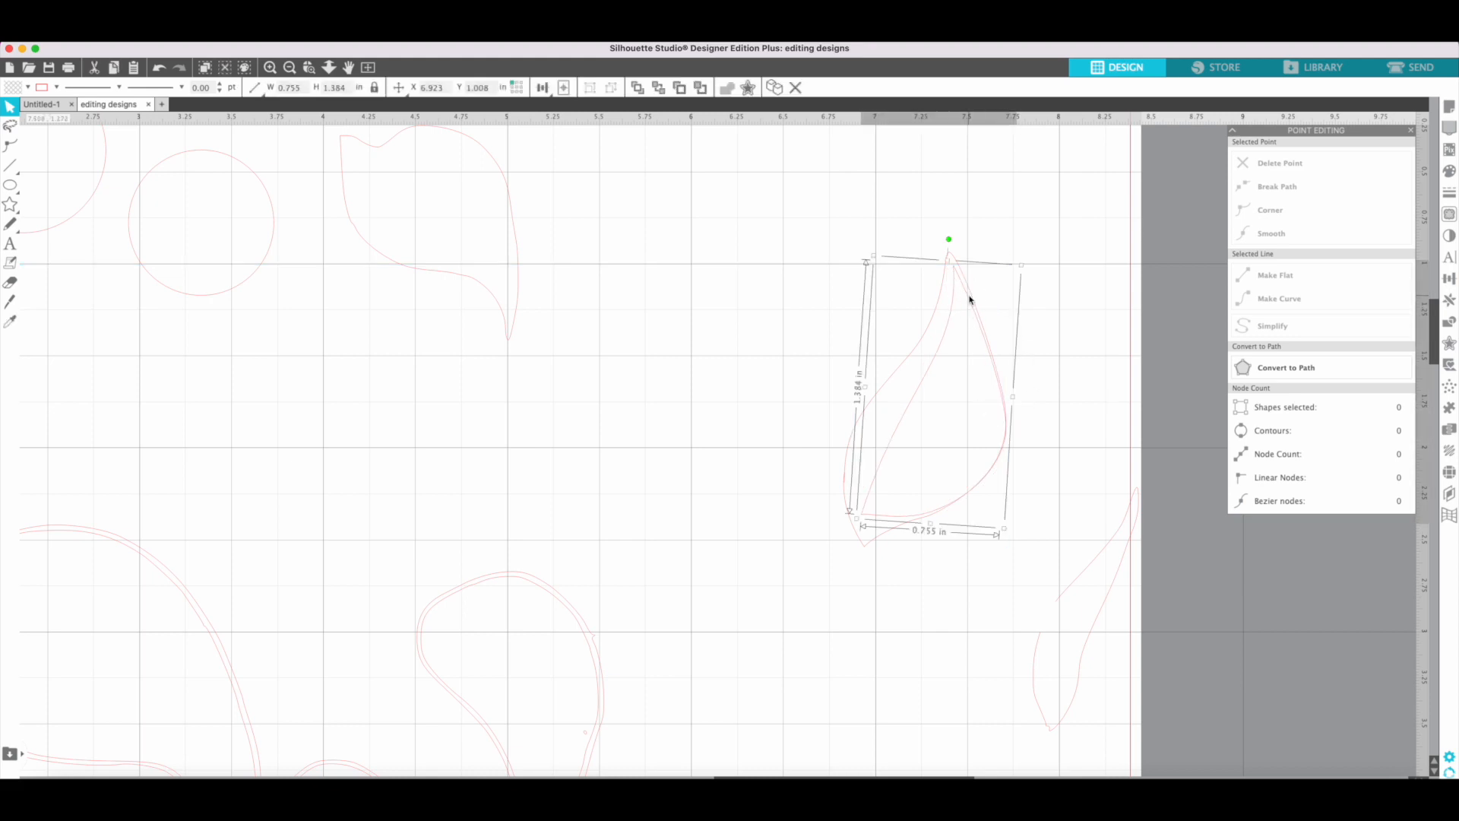
Step: Move the narrow leaf's lower-left tip point down to the wide leaf's bottom tip and select the point on its lower edge
double_click(963, 271)
click(955, 265)
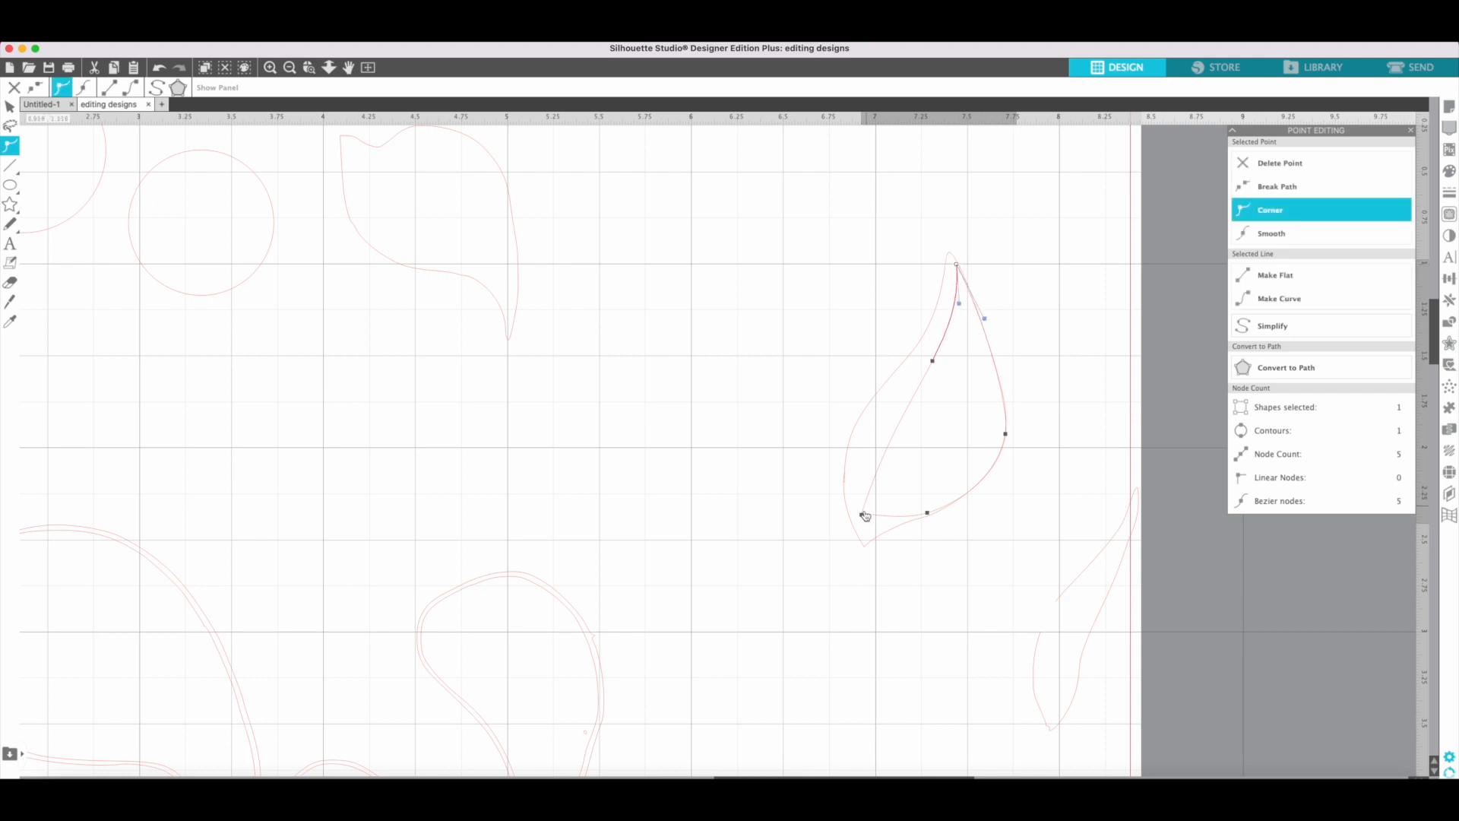
drag(864, 516, 867, 543)
click(928, 515)
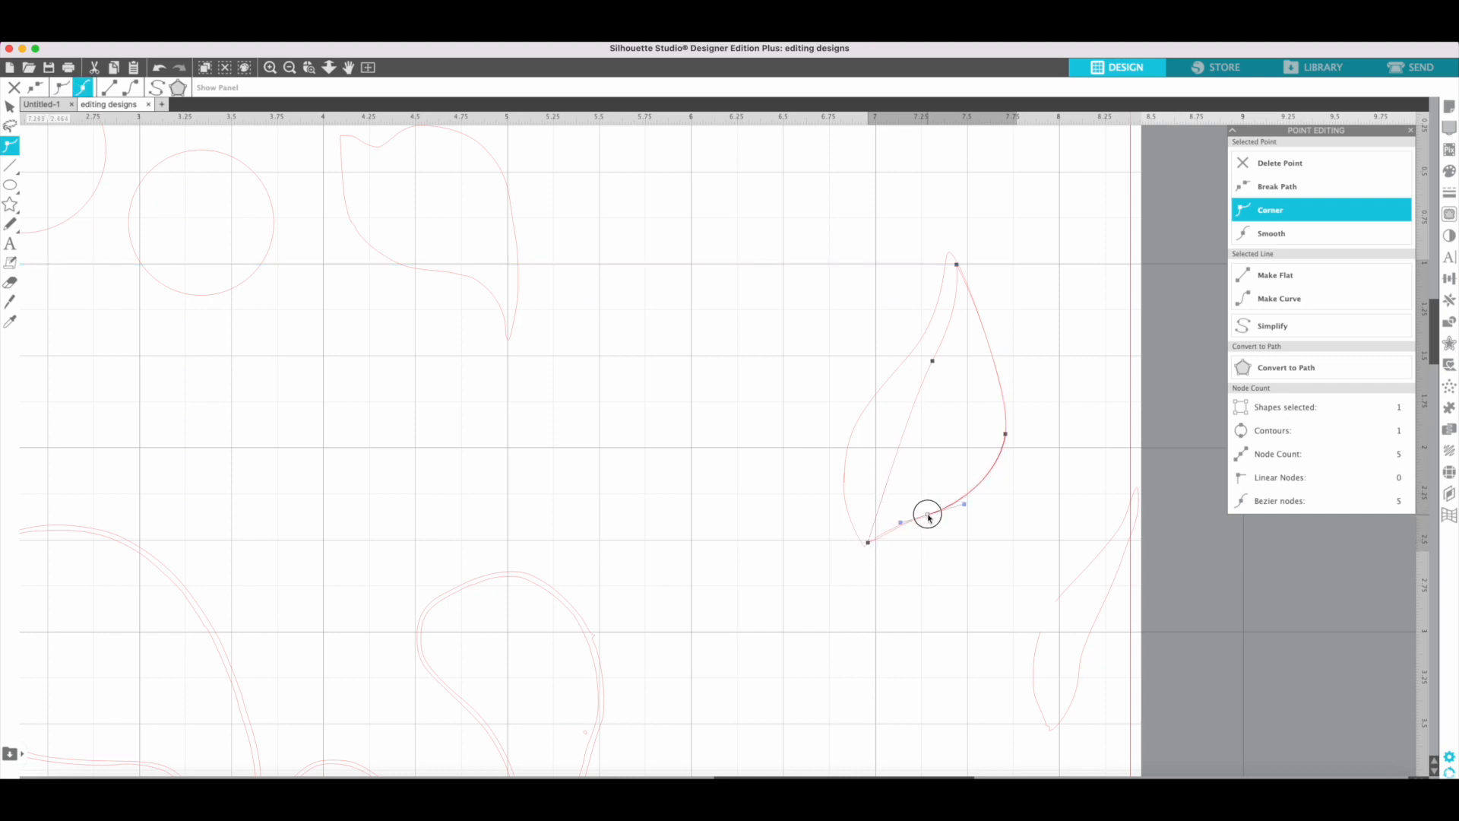
click(940, 558)
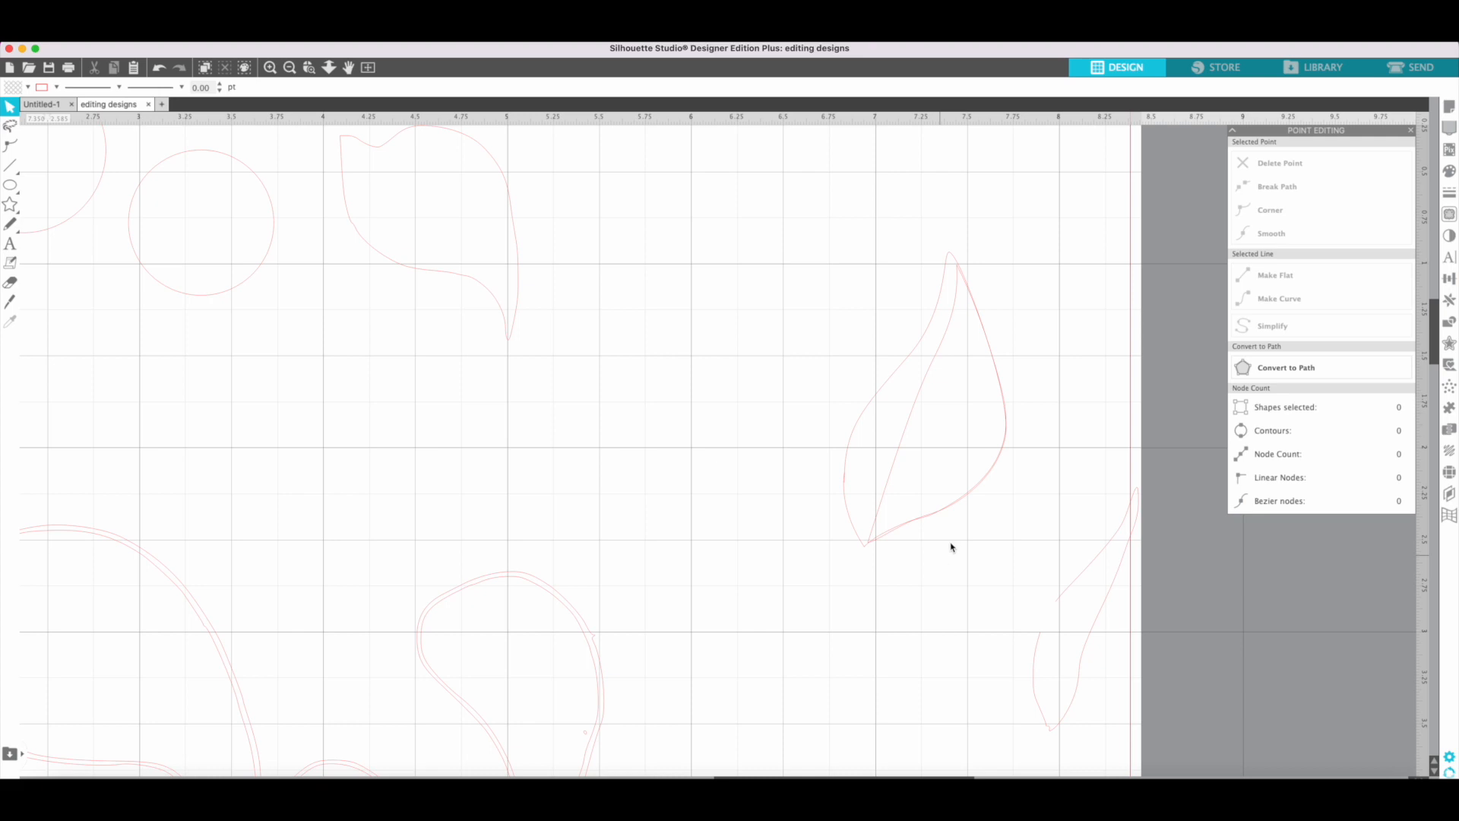
Step: Move the narrow leaf's top point onto the wide leaf's upper tip and adjust its left edge
click(960, 270)
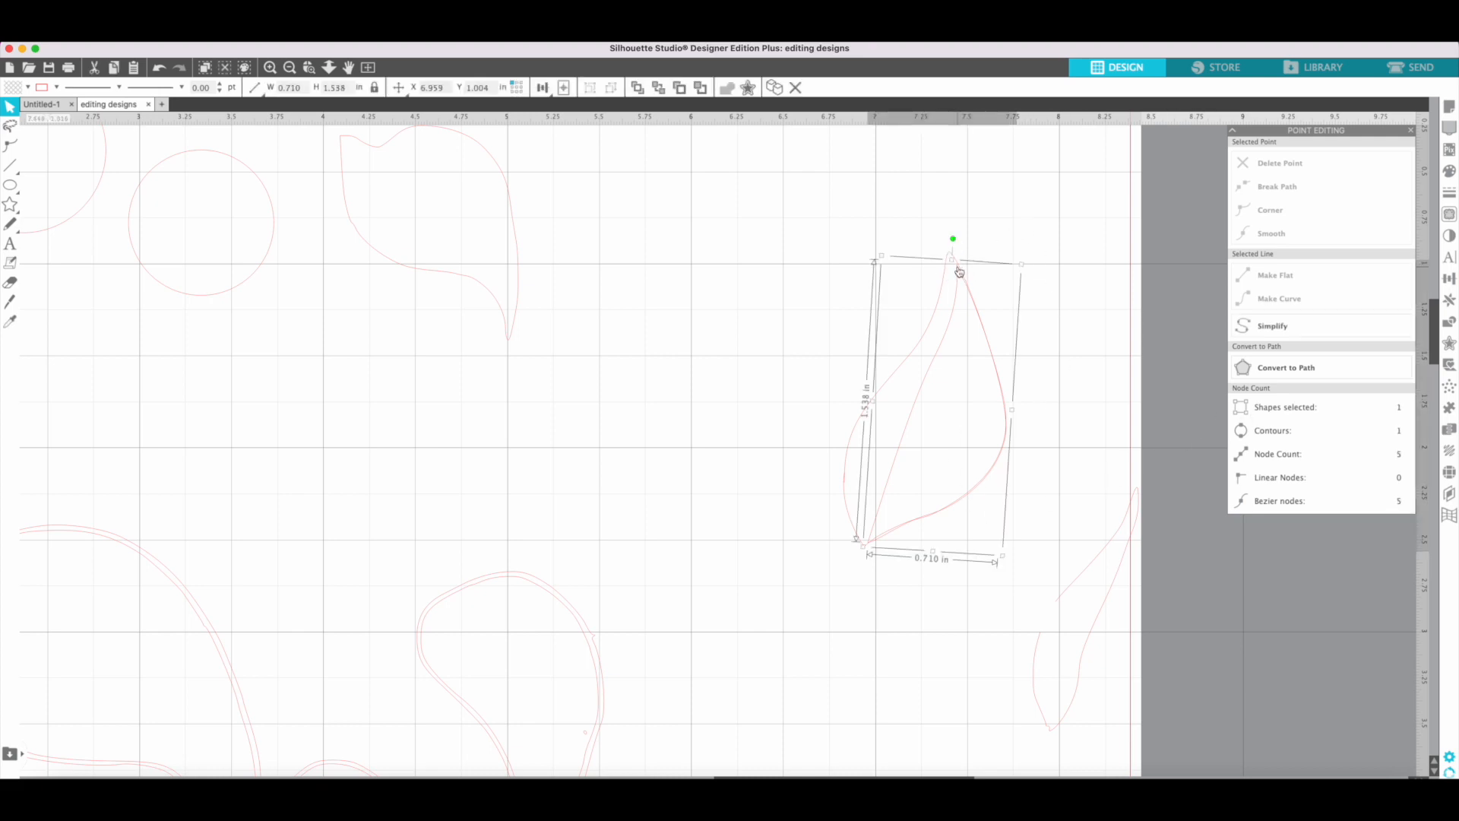
double_click(959, 271)
click(954, 259)
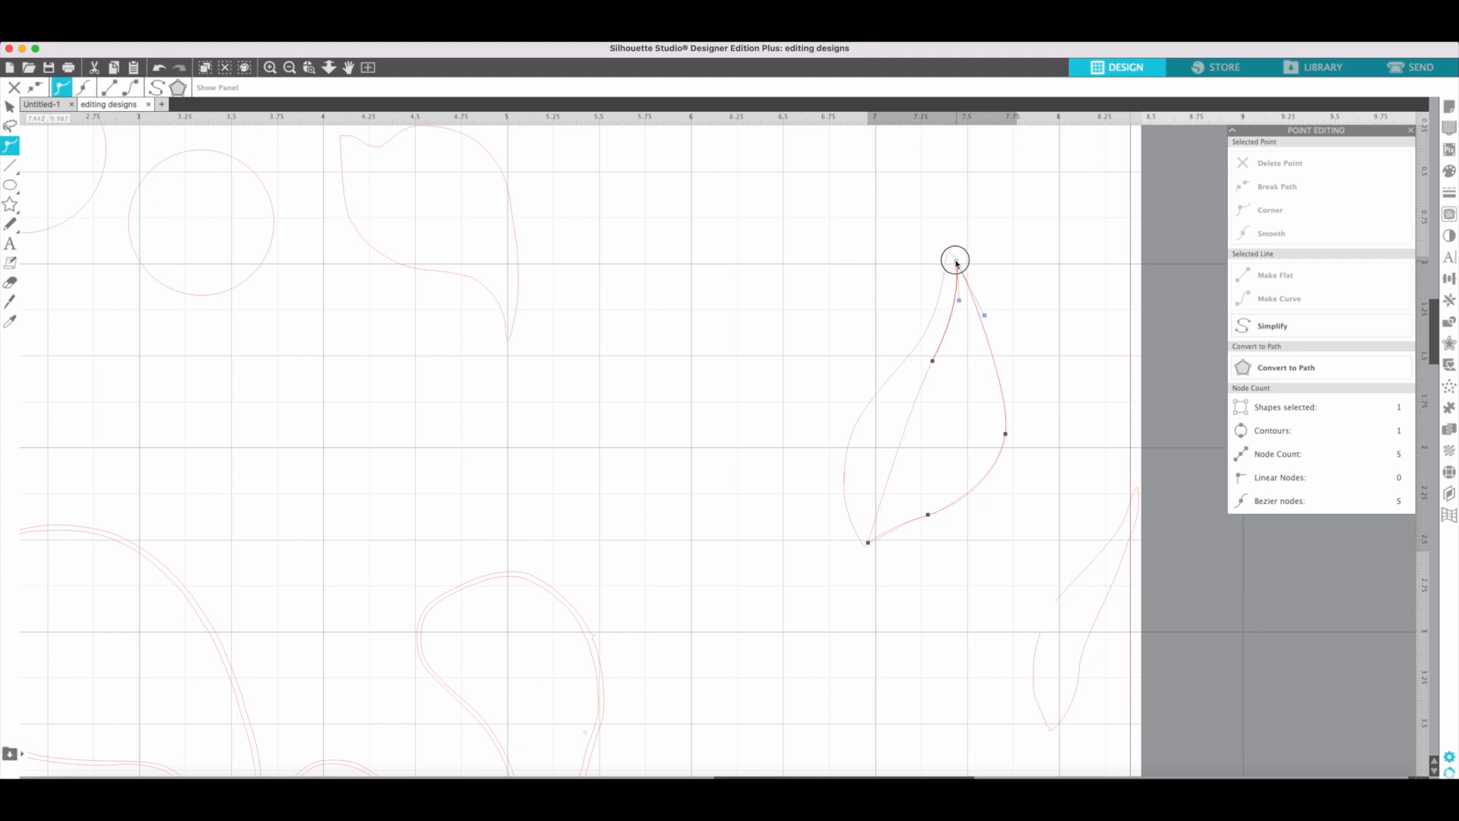
drag(954, 259, 951, 256)
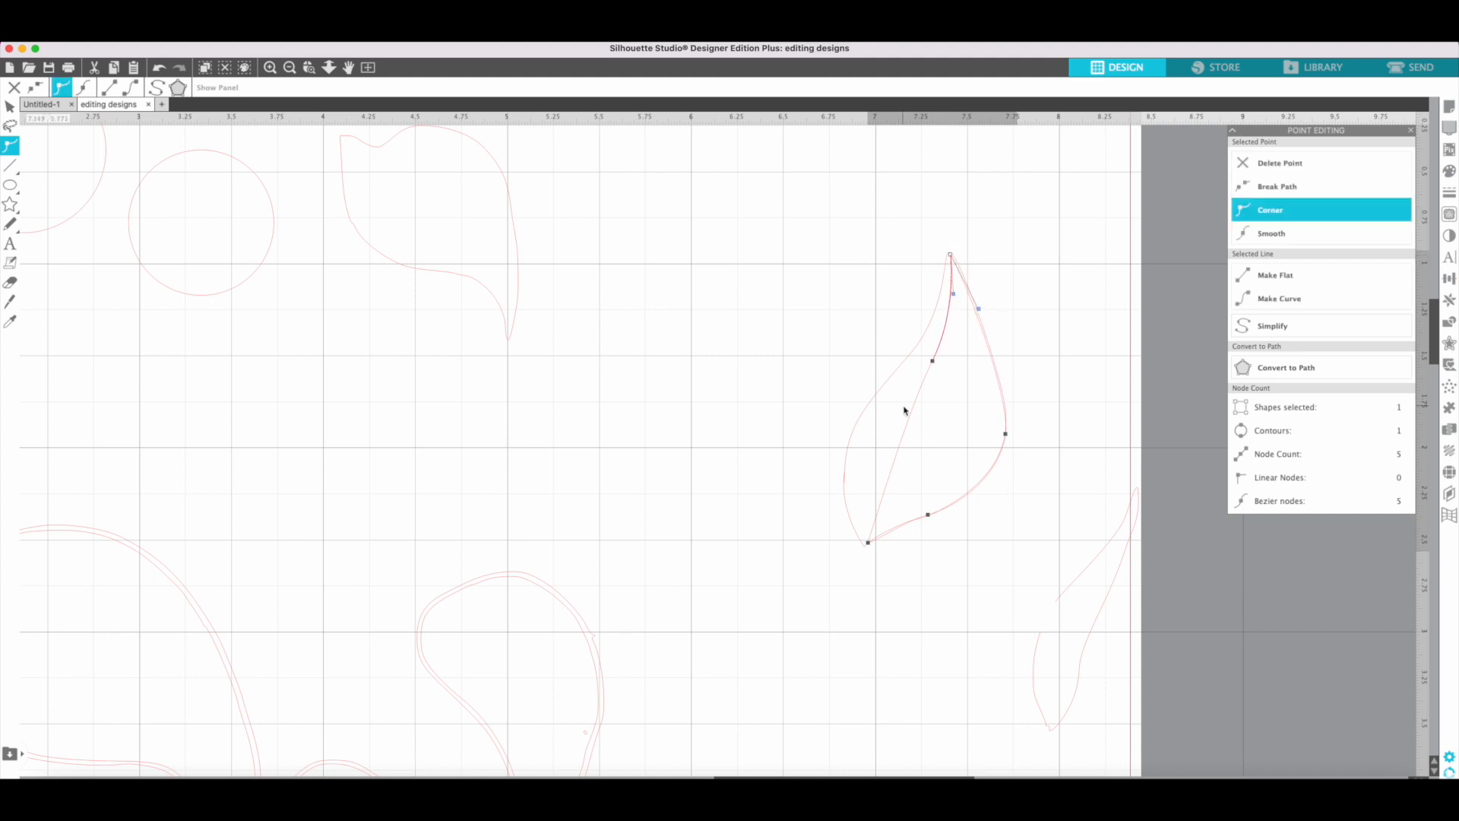
drag(918, 407, 947, 328)
click(924, 426)
click(686, 471)
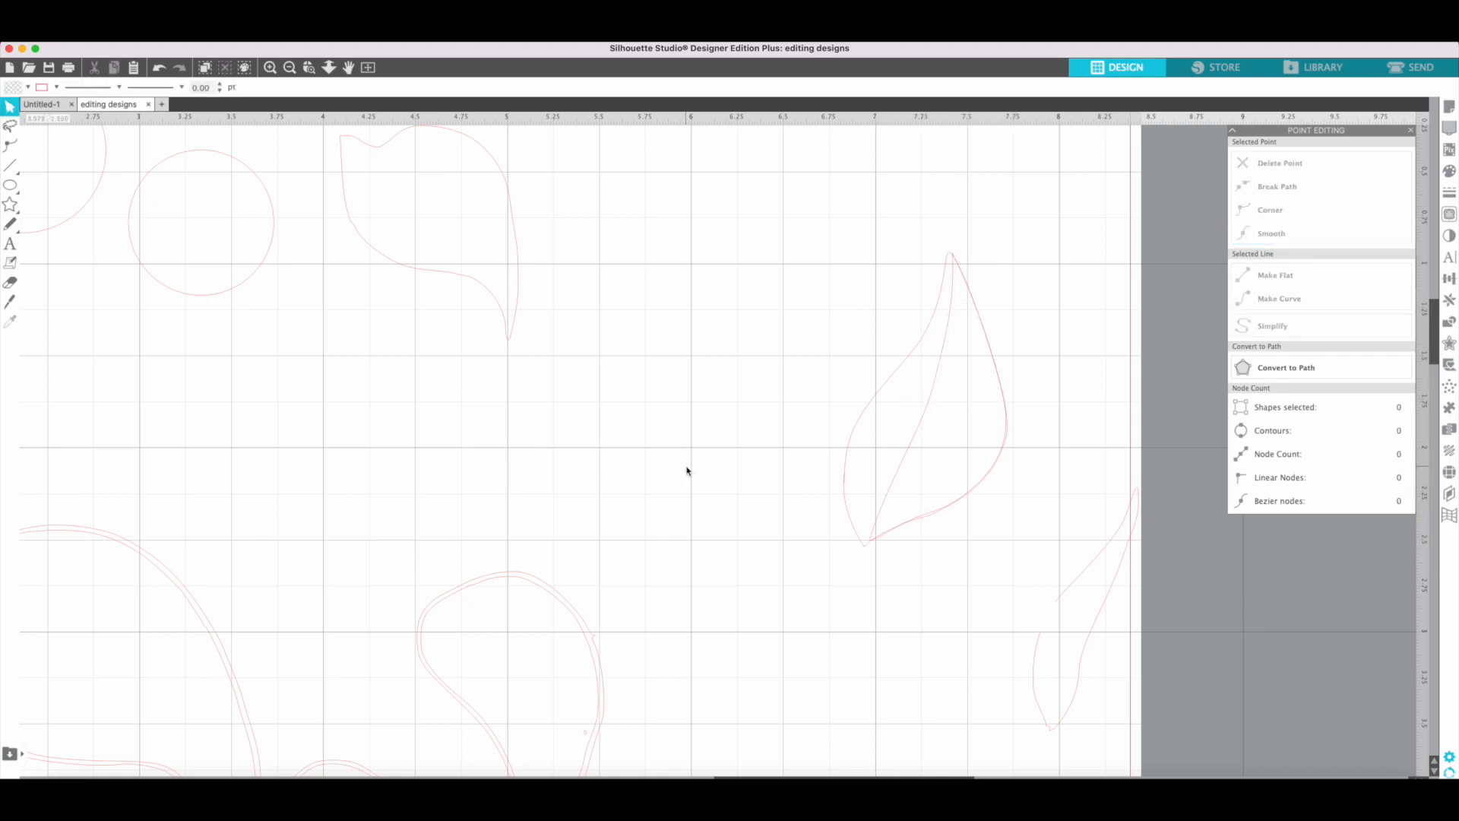
Step: Nudge the narrow leaf so its tips and right edge line up with the wide leaf
click(868, 542)
click(867, 543)
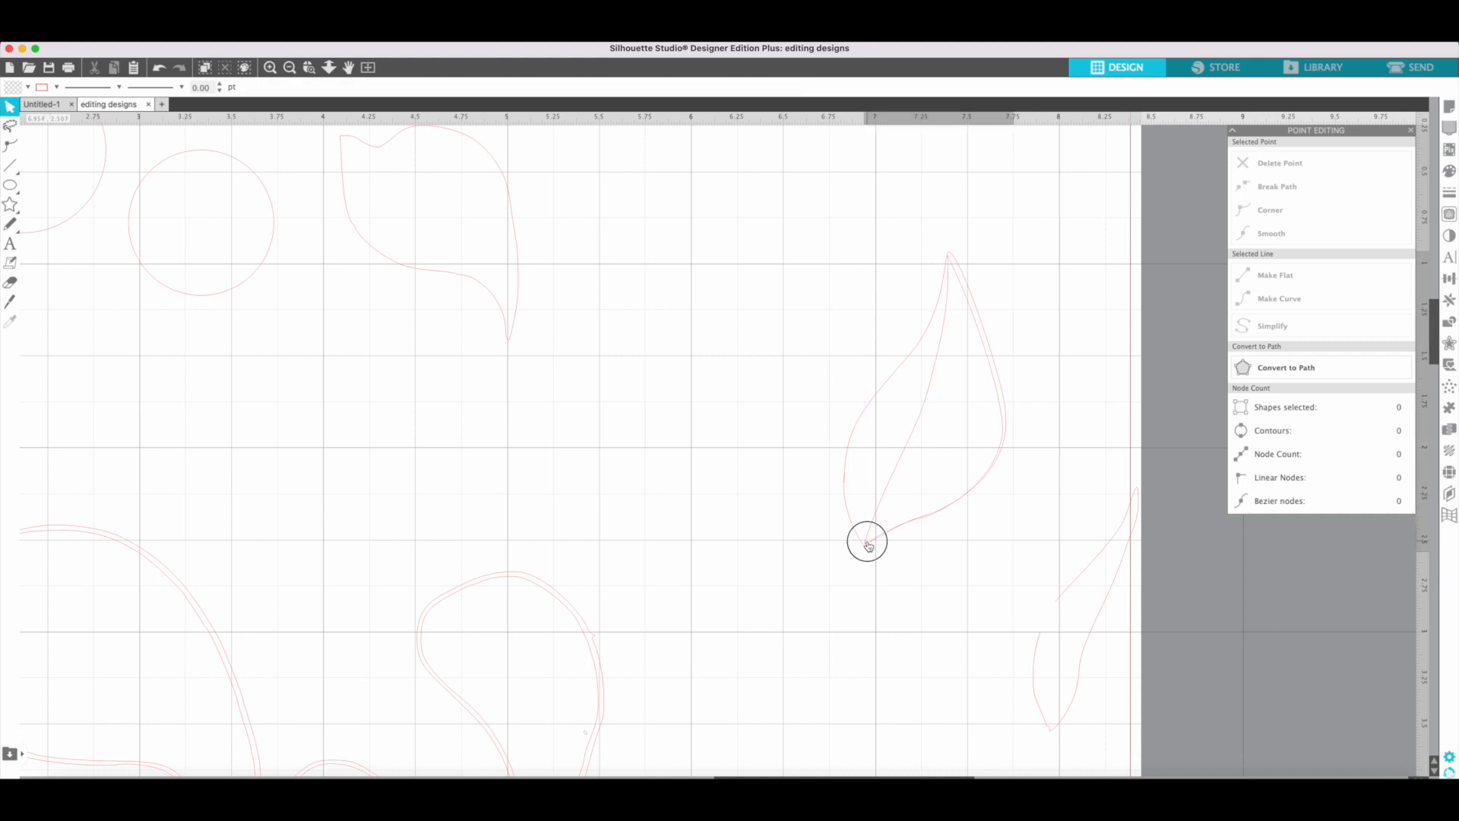
drag(958, 276, 964, 275)
click(874, 597)
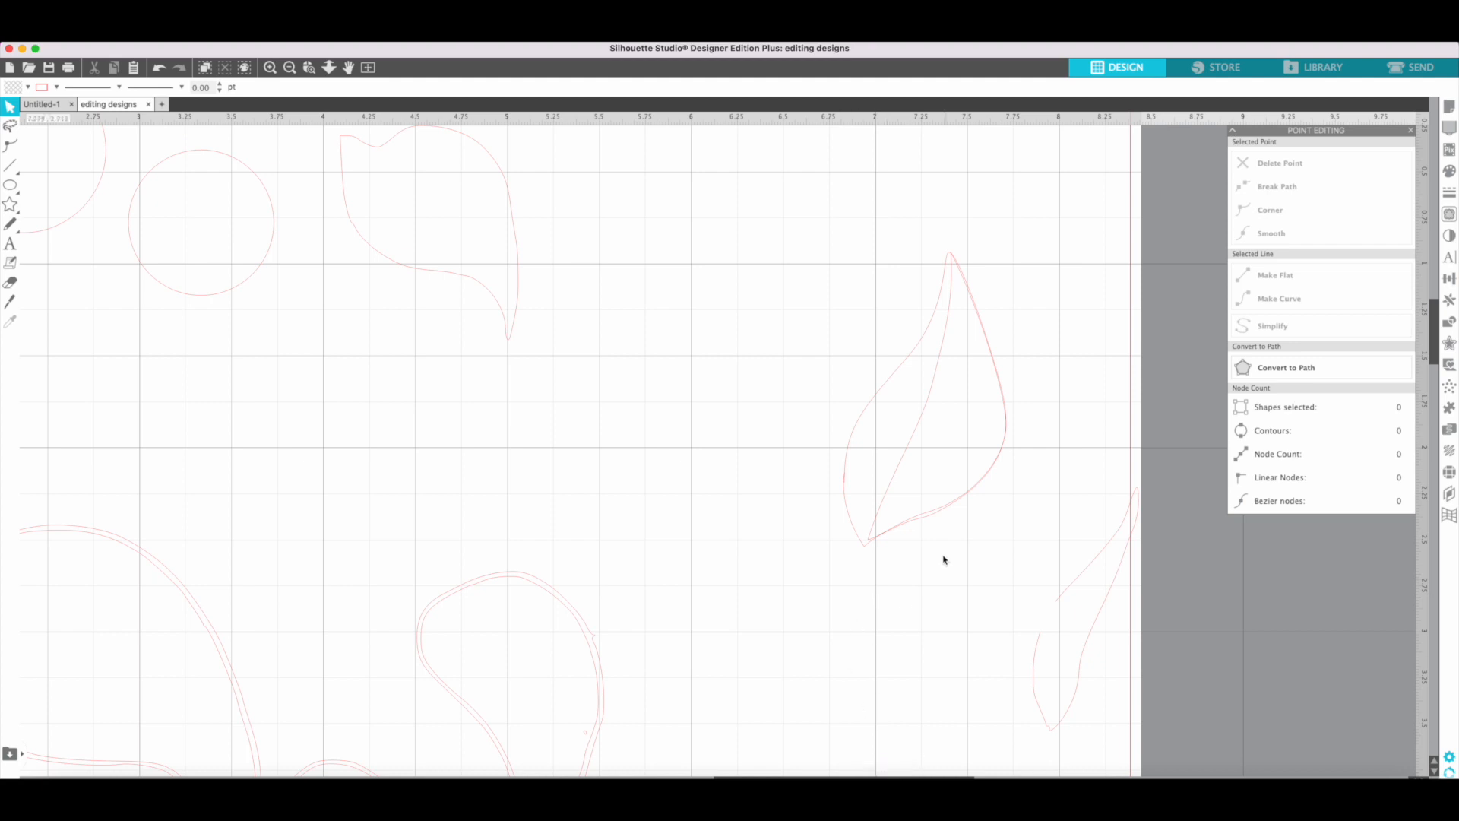
Step: Check the diamond outline's edit points and move the outer outline slightly upward
scroll(564, 534, down, 15)
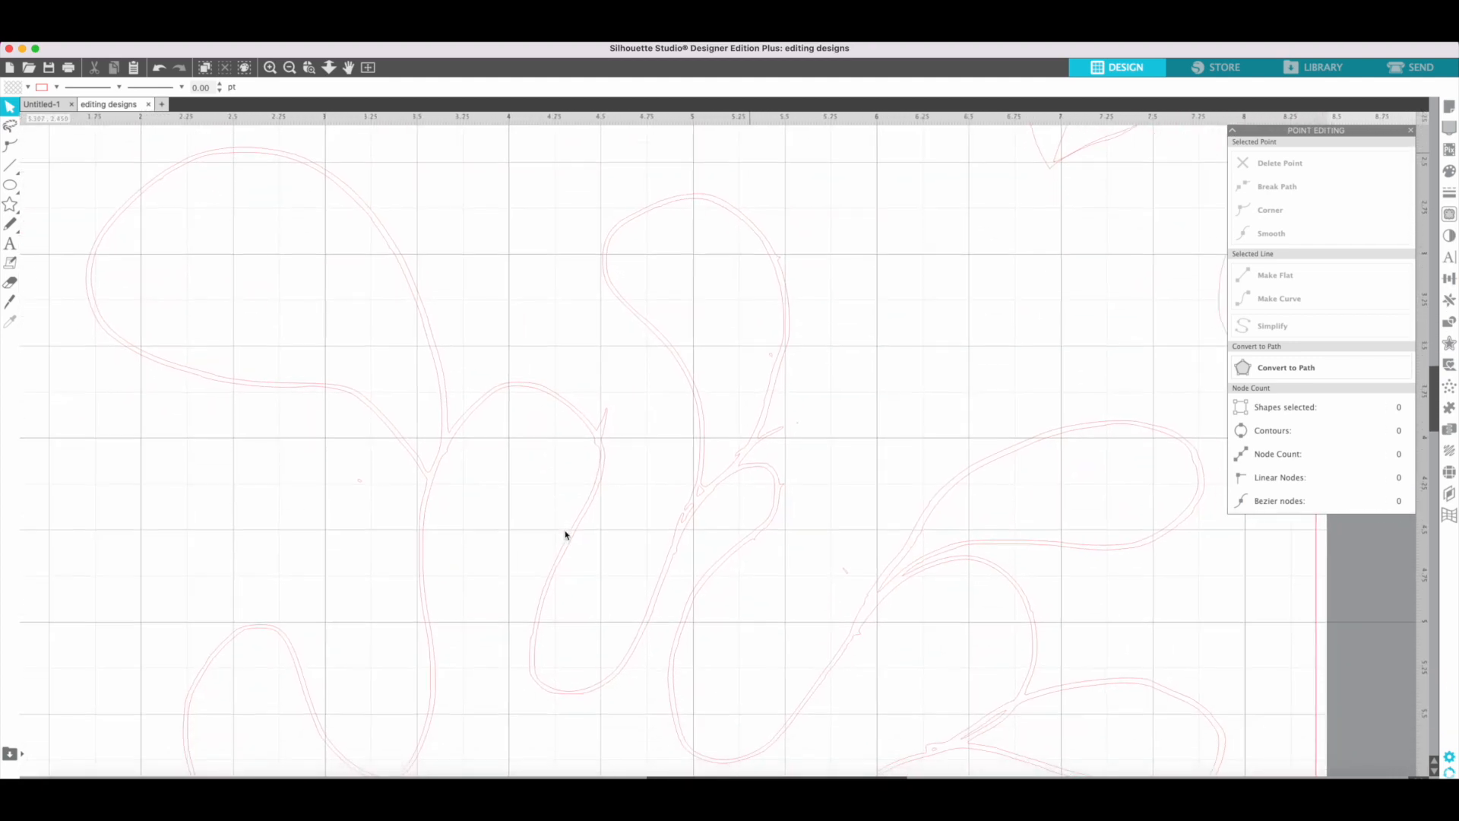
scroll(565, 534, down, 4)
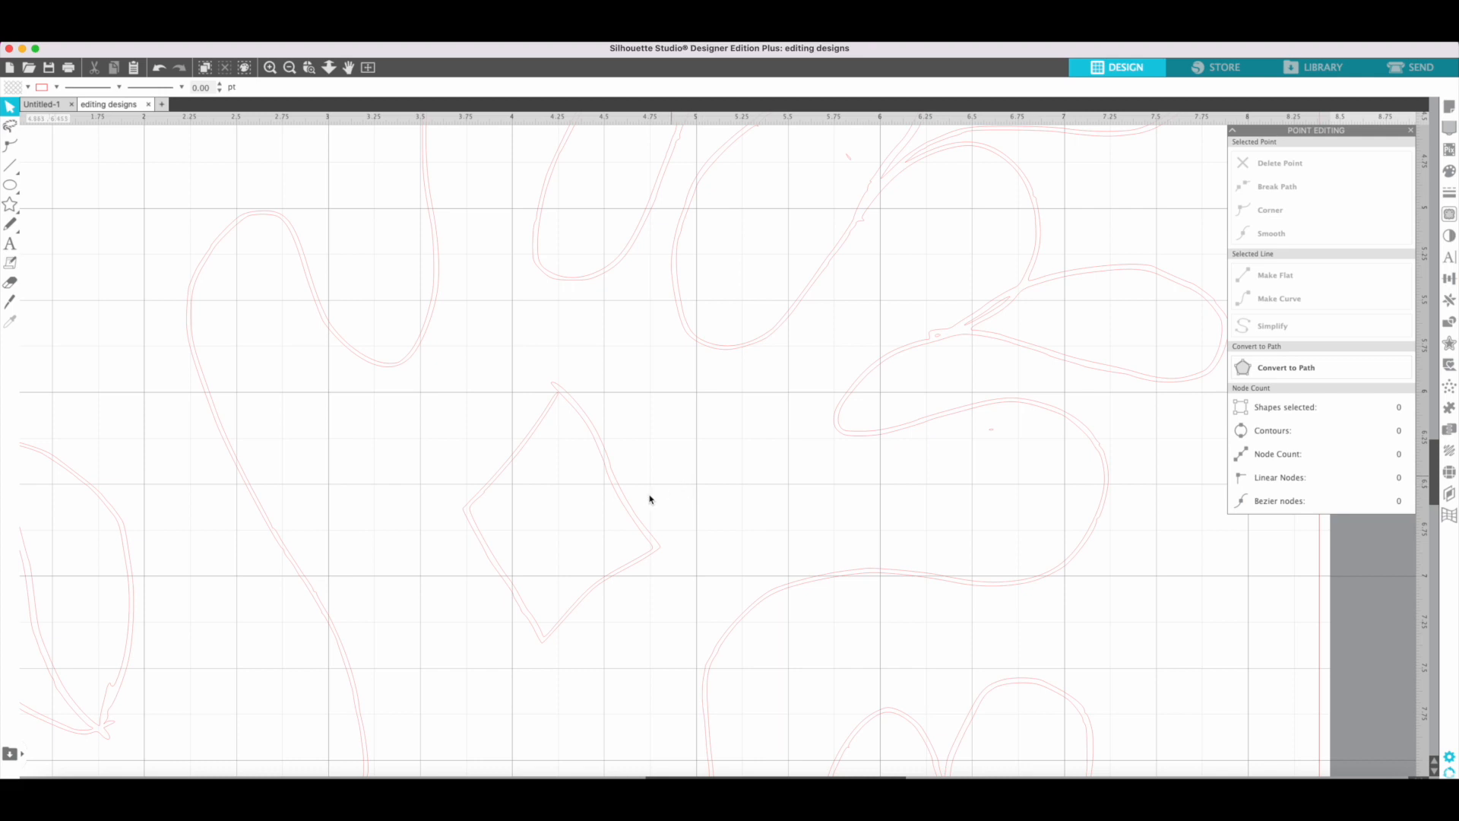
double_click(639, 529)
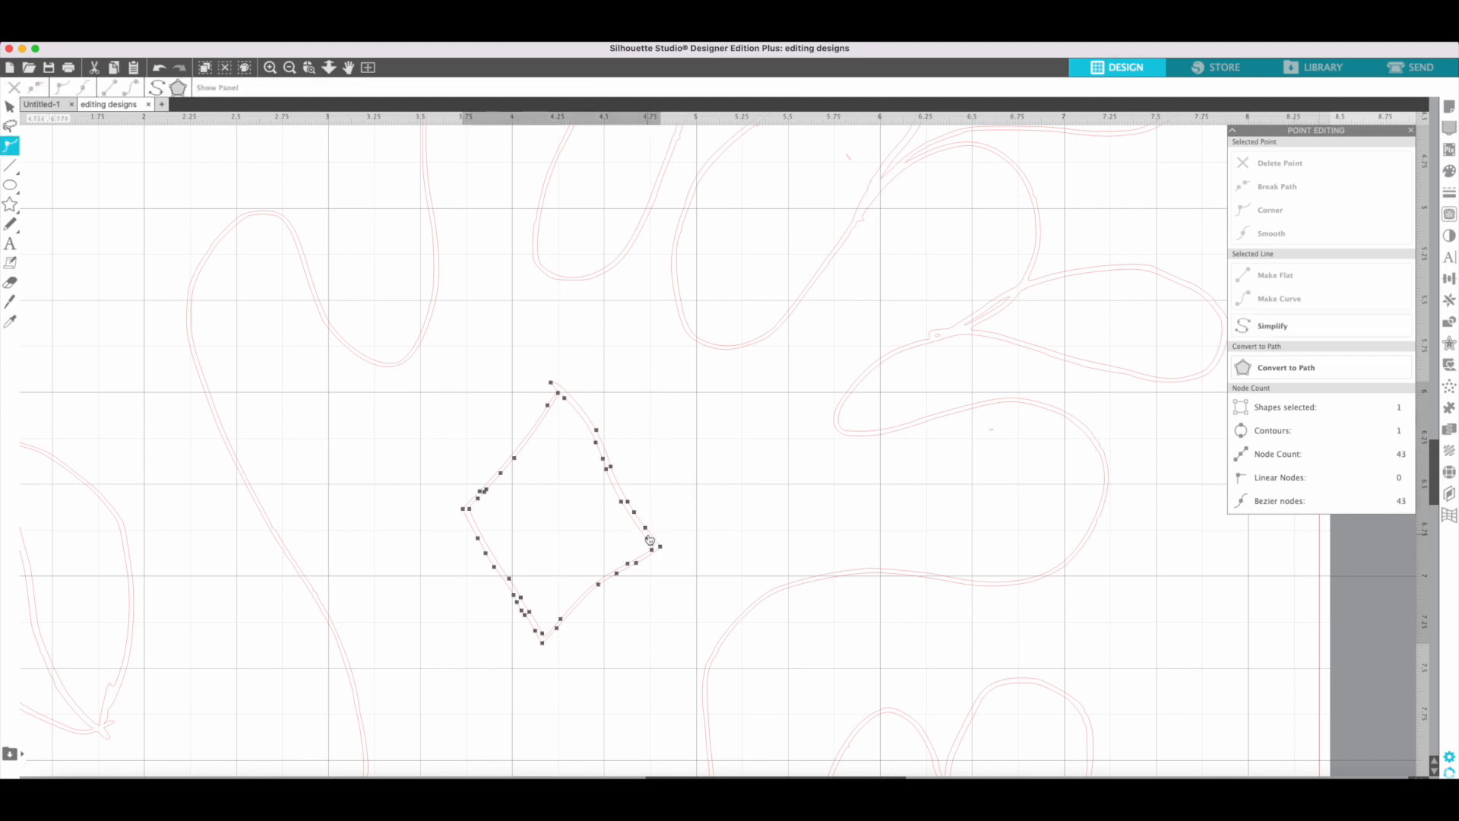
click(687, 505)
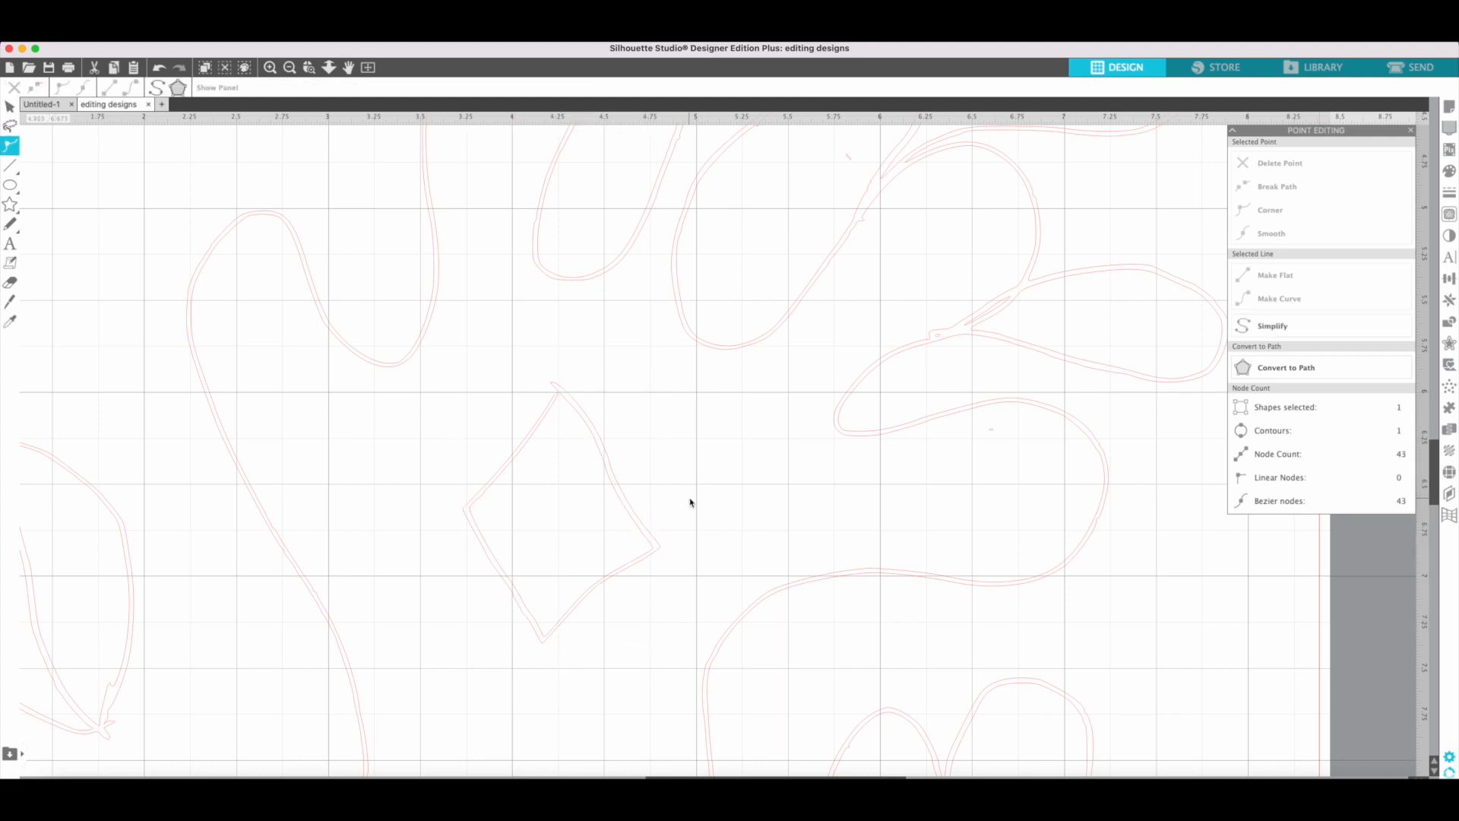
click(661, 552)
mouse_move(661, 551)
mouse_down()
mouse_move(682, 556)
mouse_move(661, 524)
mouse_up()
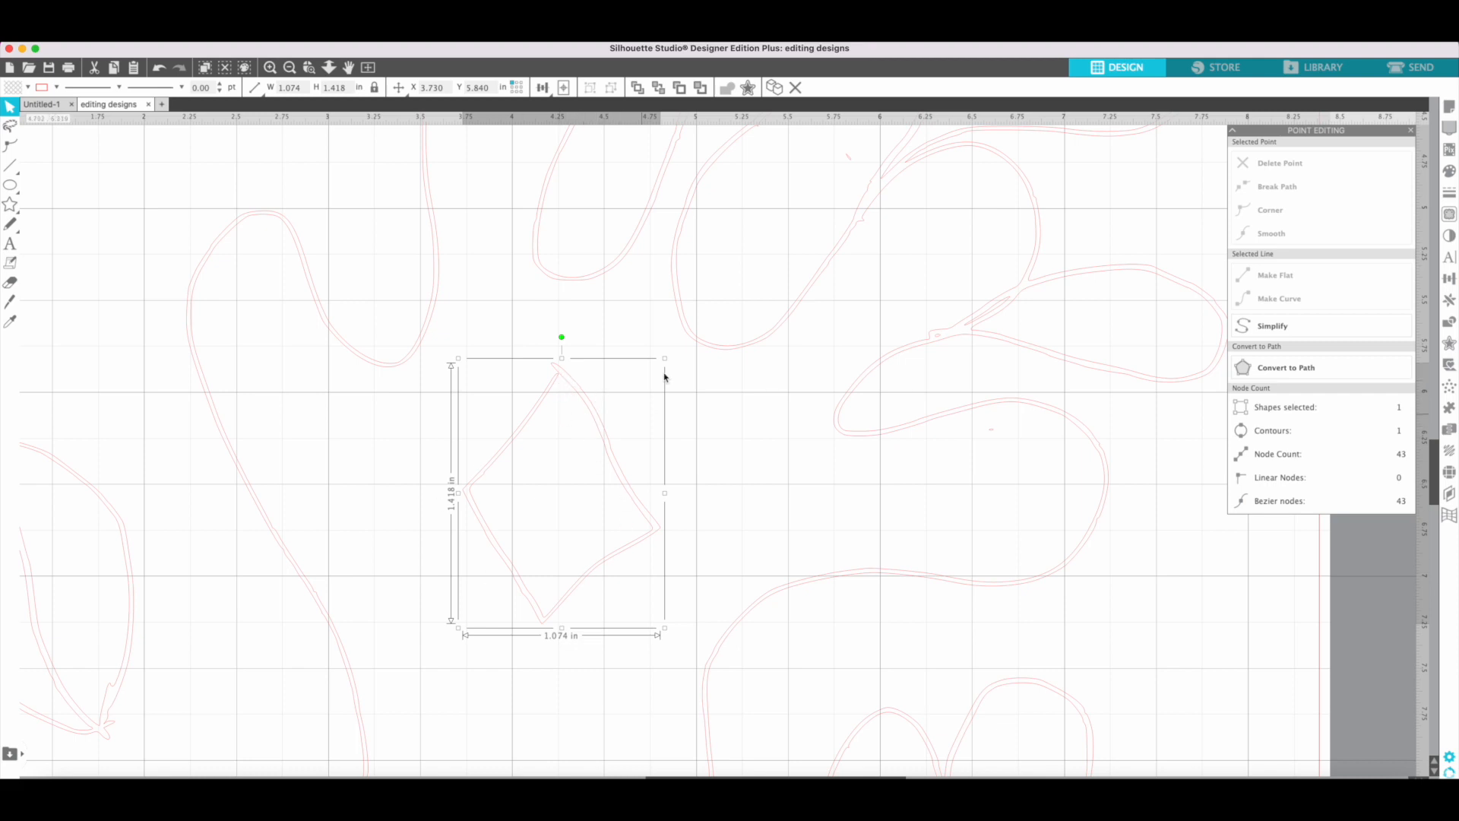
Step: Erase the stray spur at the diamond's top corner, and delete one of its two doubled outlines
click(10, 282)
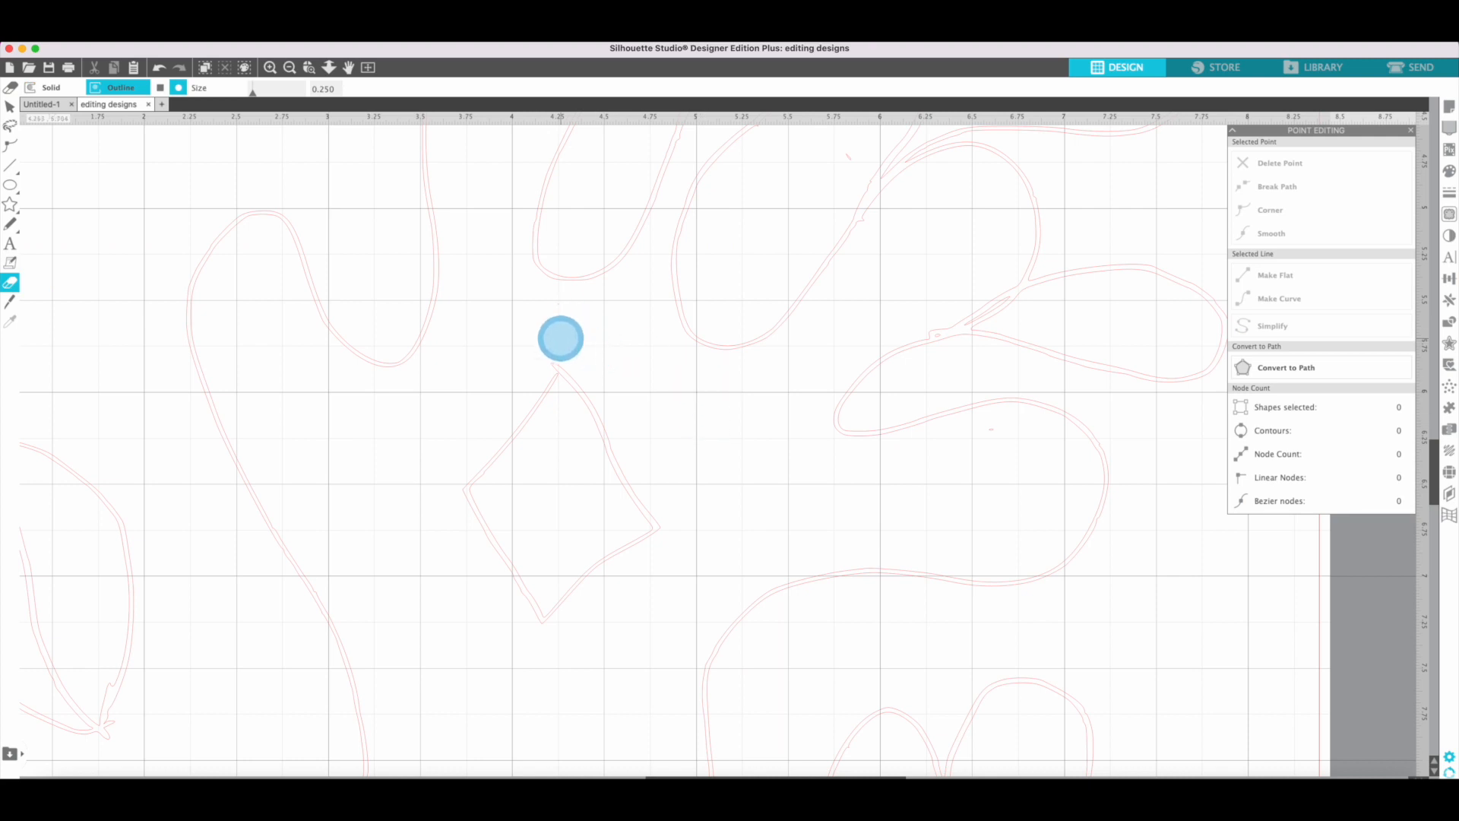
drag(547, 345, 554, 348)
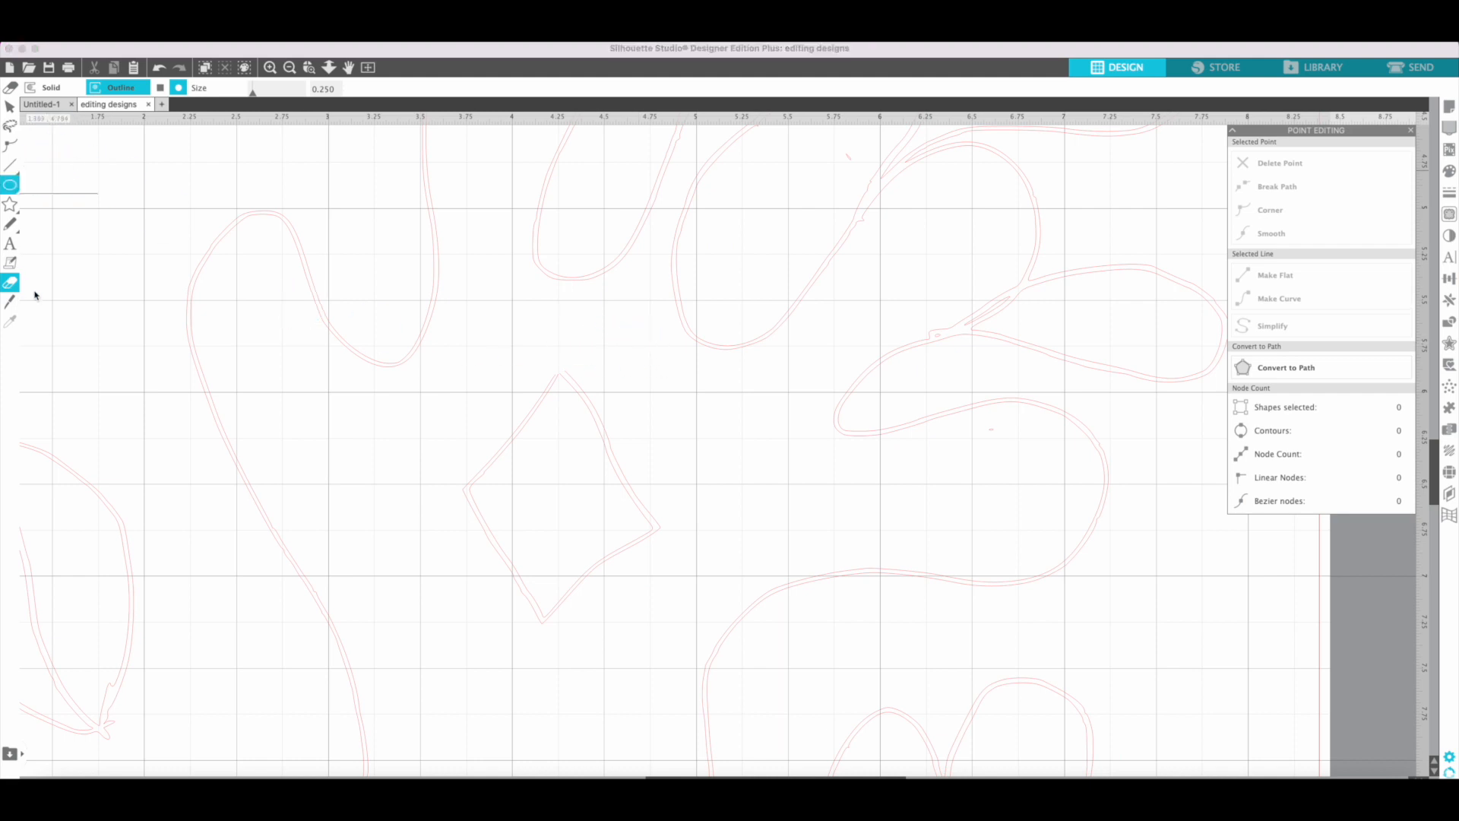
click(8, 107)
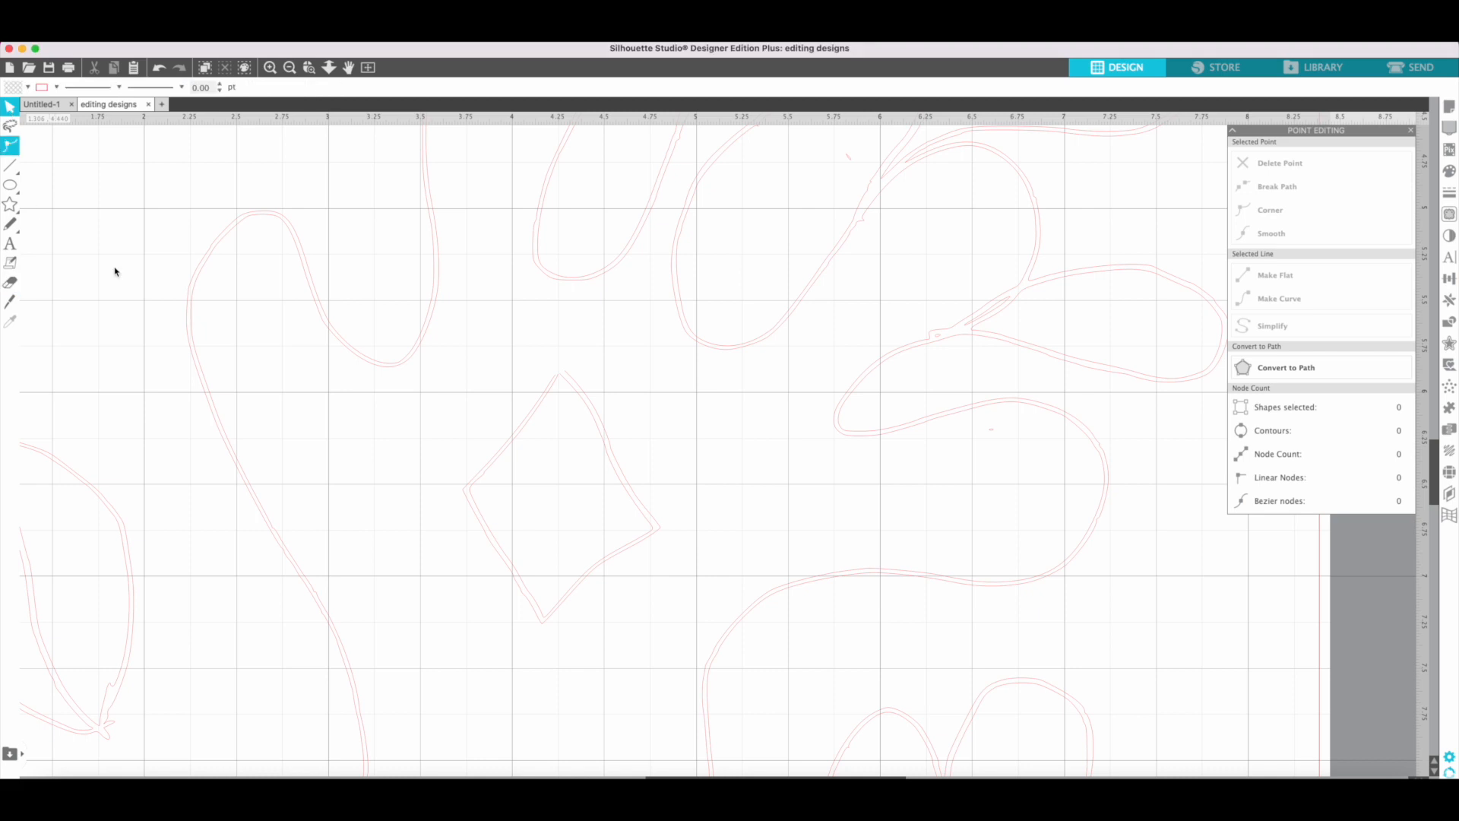
drag(591, 401, 420, 514)
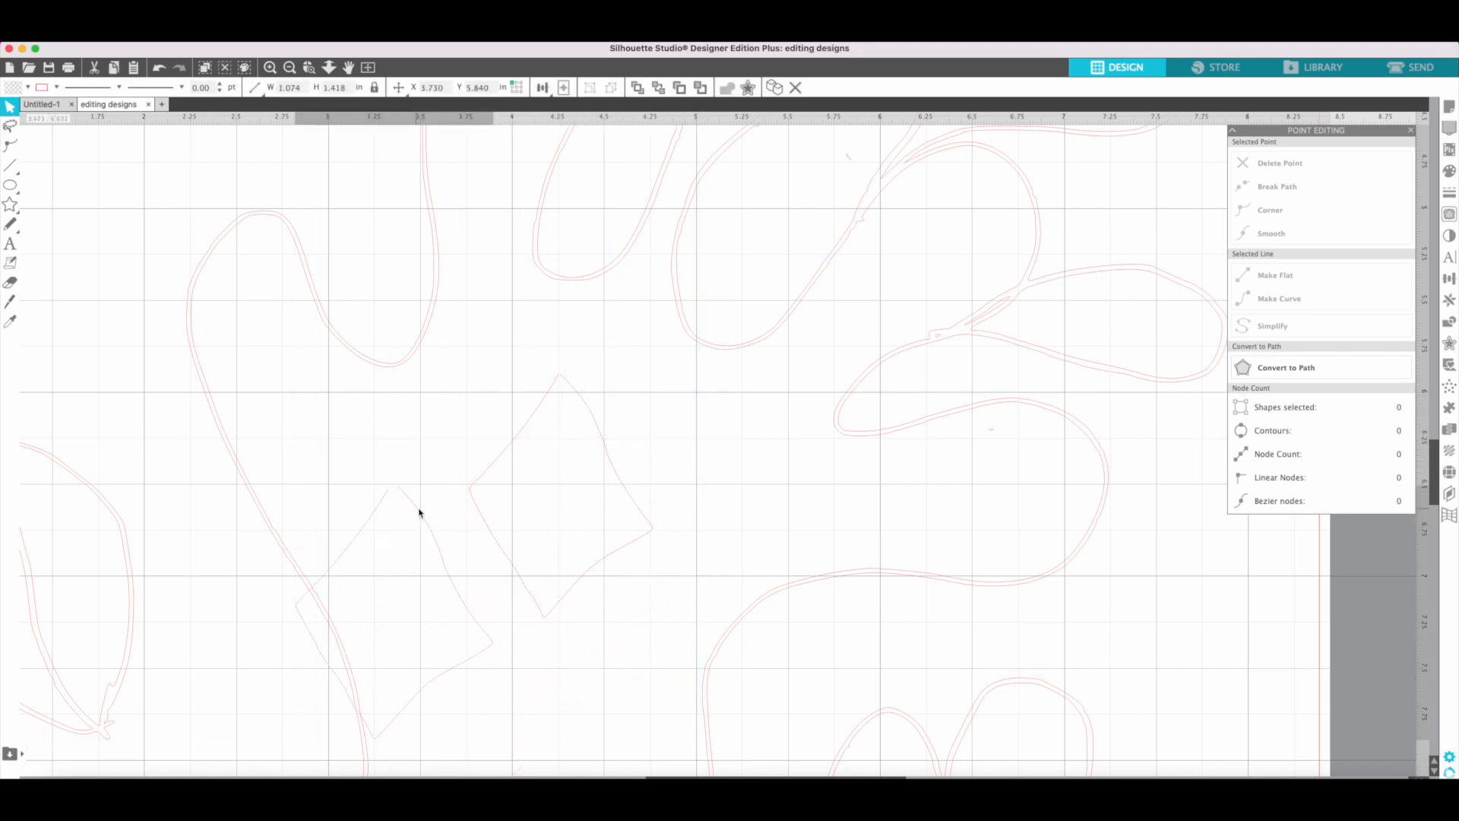
key(Delete)
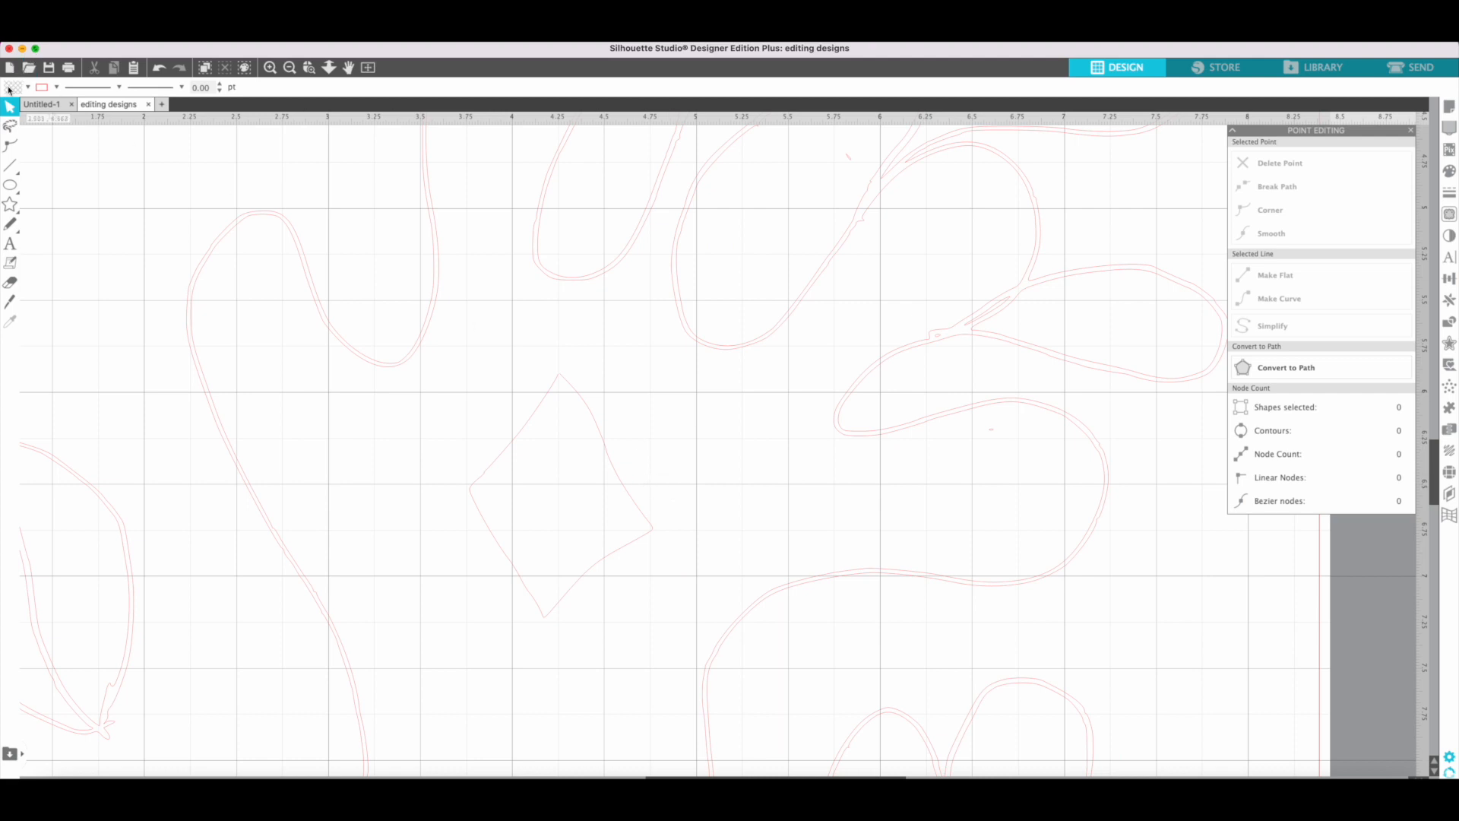
Step: Draw a rectangle about 0.885 by 1.016 in, starting at the diamond's top corner
click(10, 185)
click(30, 185)
drag(559, 378, 720, 562)
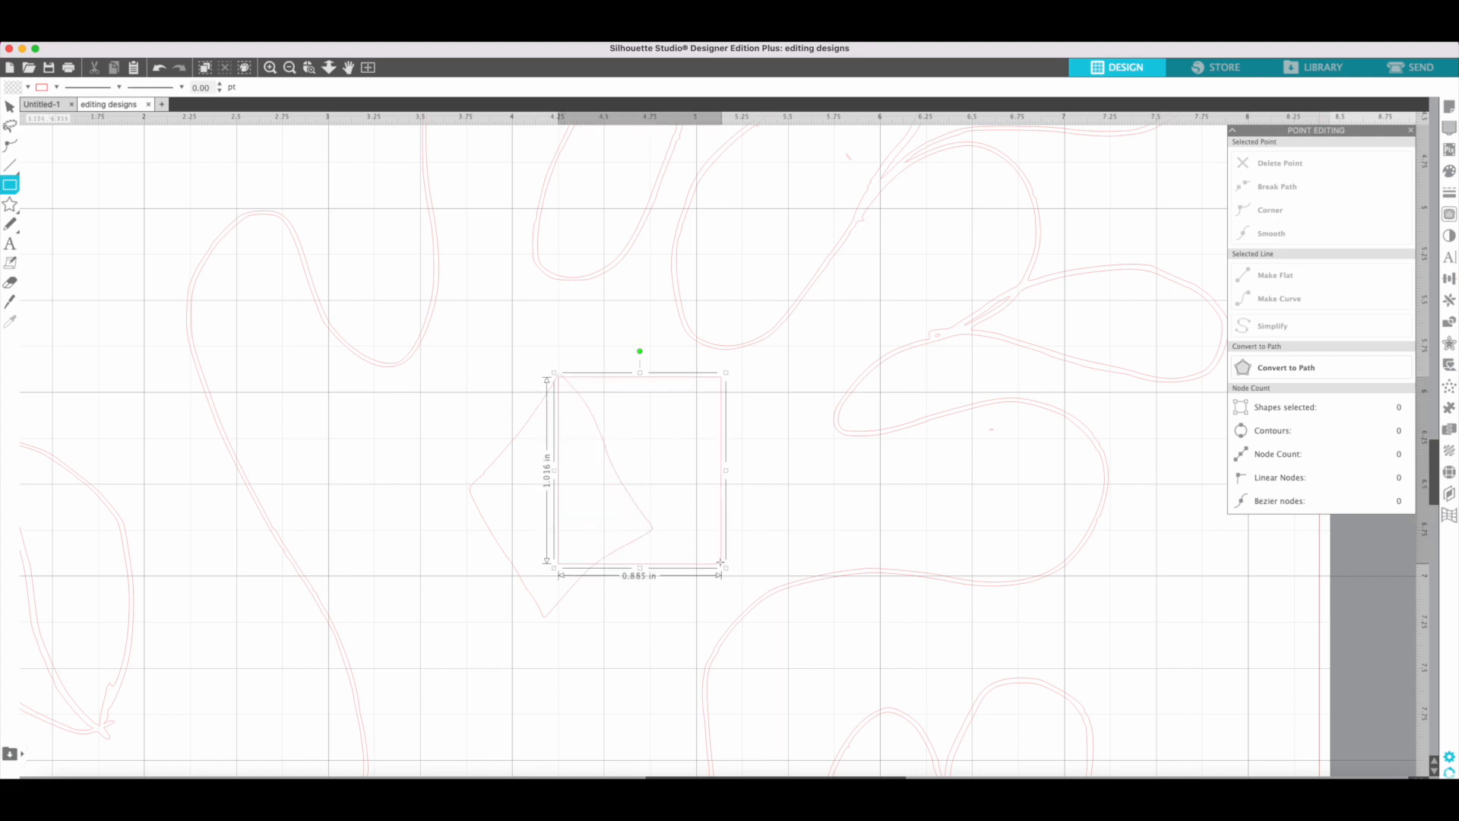
click(641, 354)
mouse_move(638, 353)
mouse_down()
mouse_move(11, 76)
mouse_move(9, 109)
mouse_up()
click(10, 107)
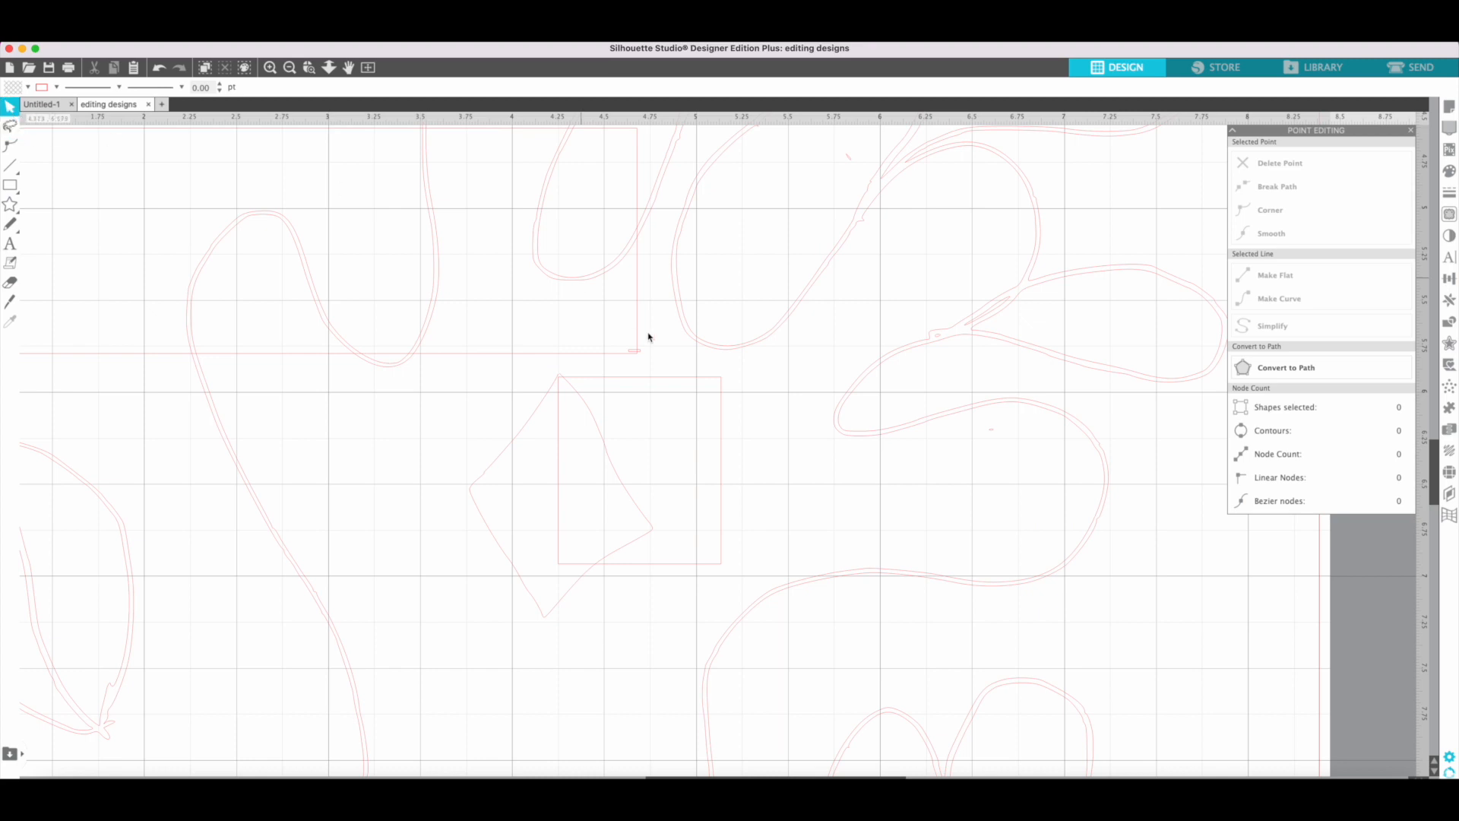
Step: Place the small rectangle over the diamond and rotate it onto its corner to follow the diamond's sides
drag(672, 384, 589, 386)
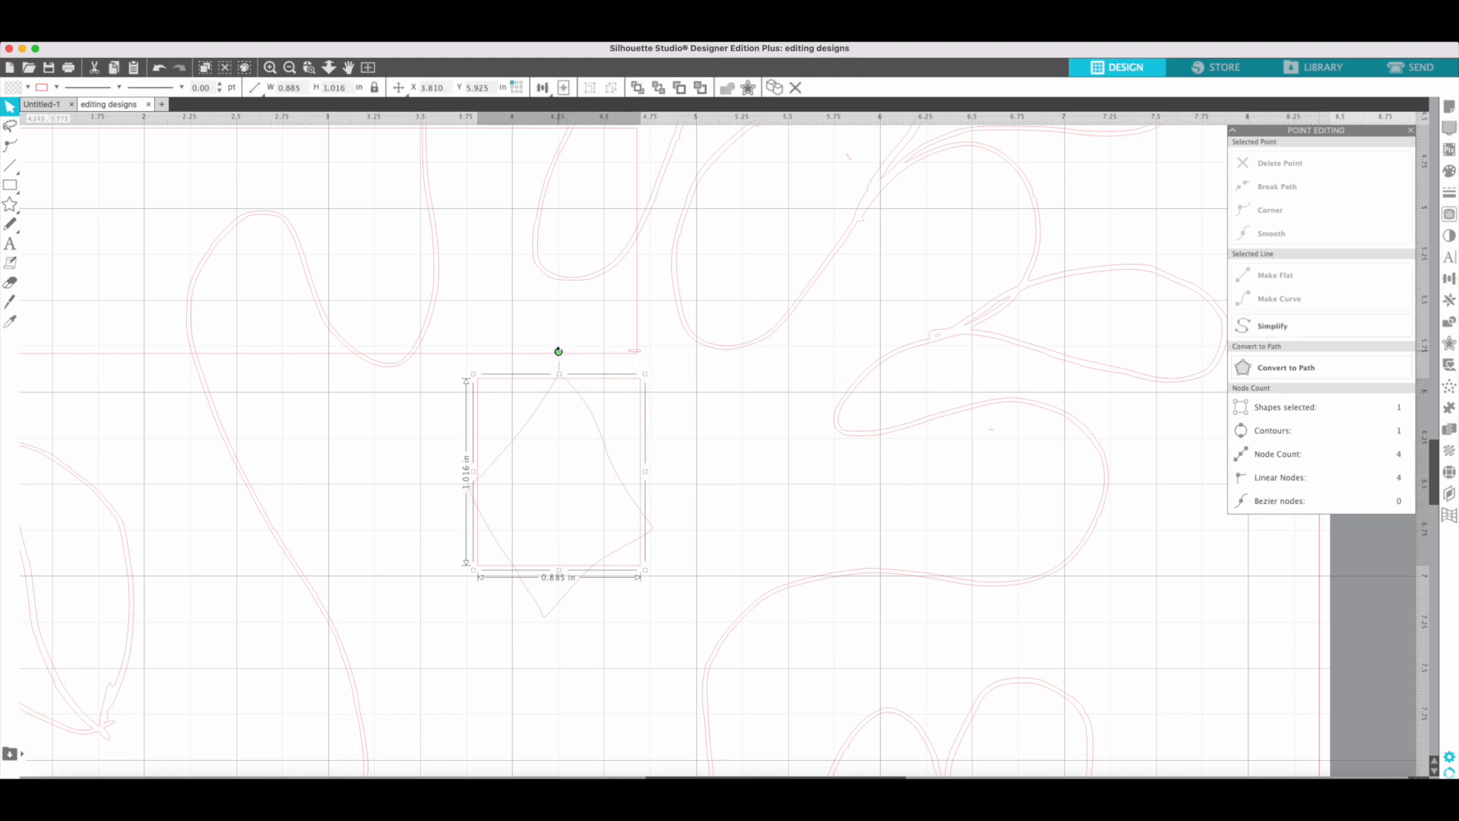
drag(560, 353, 642, 384)
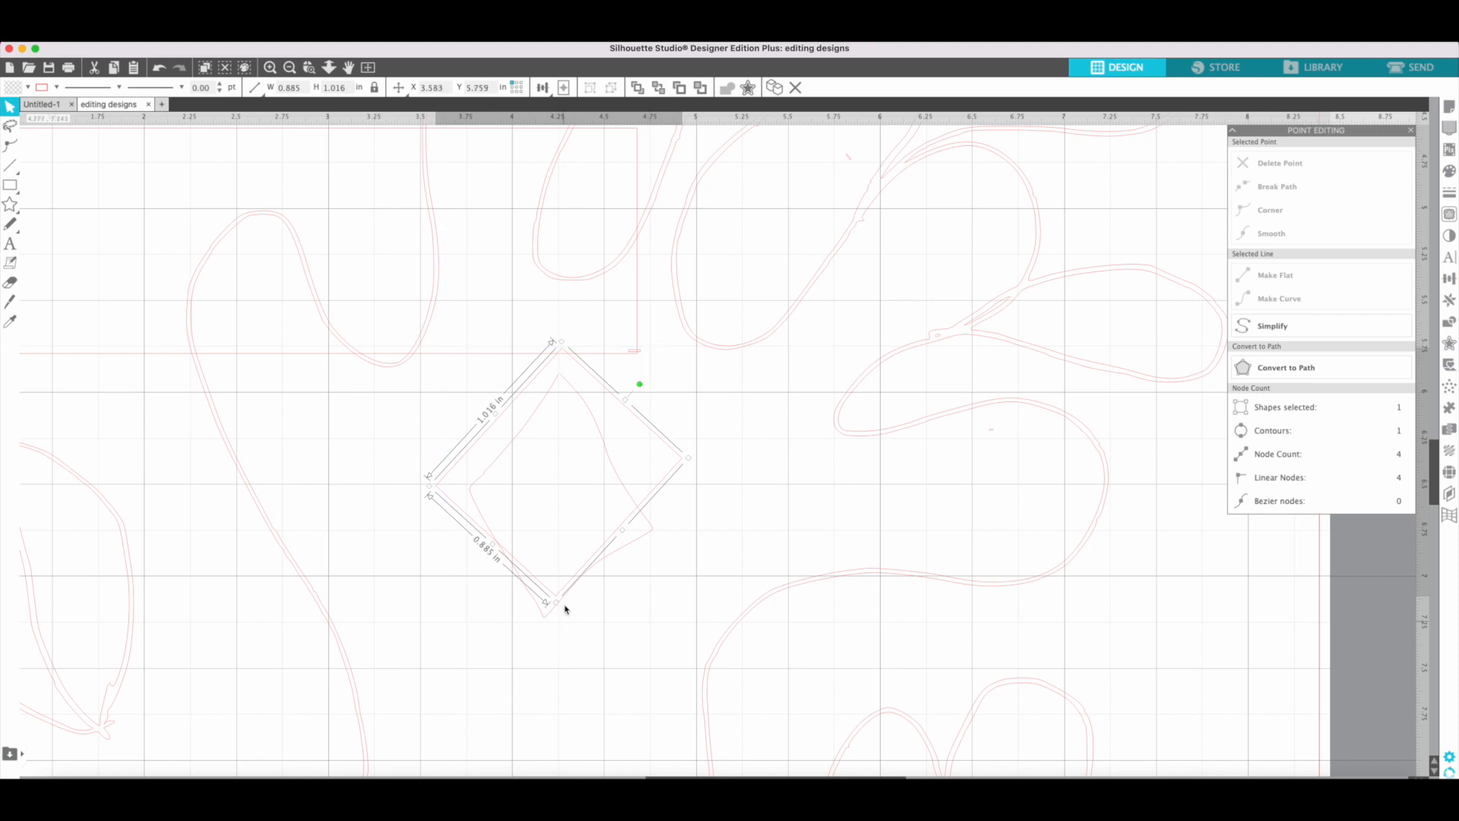
click(560, 514)
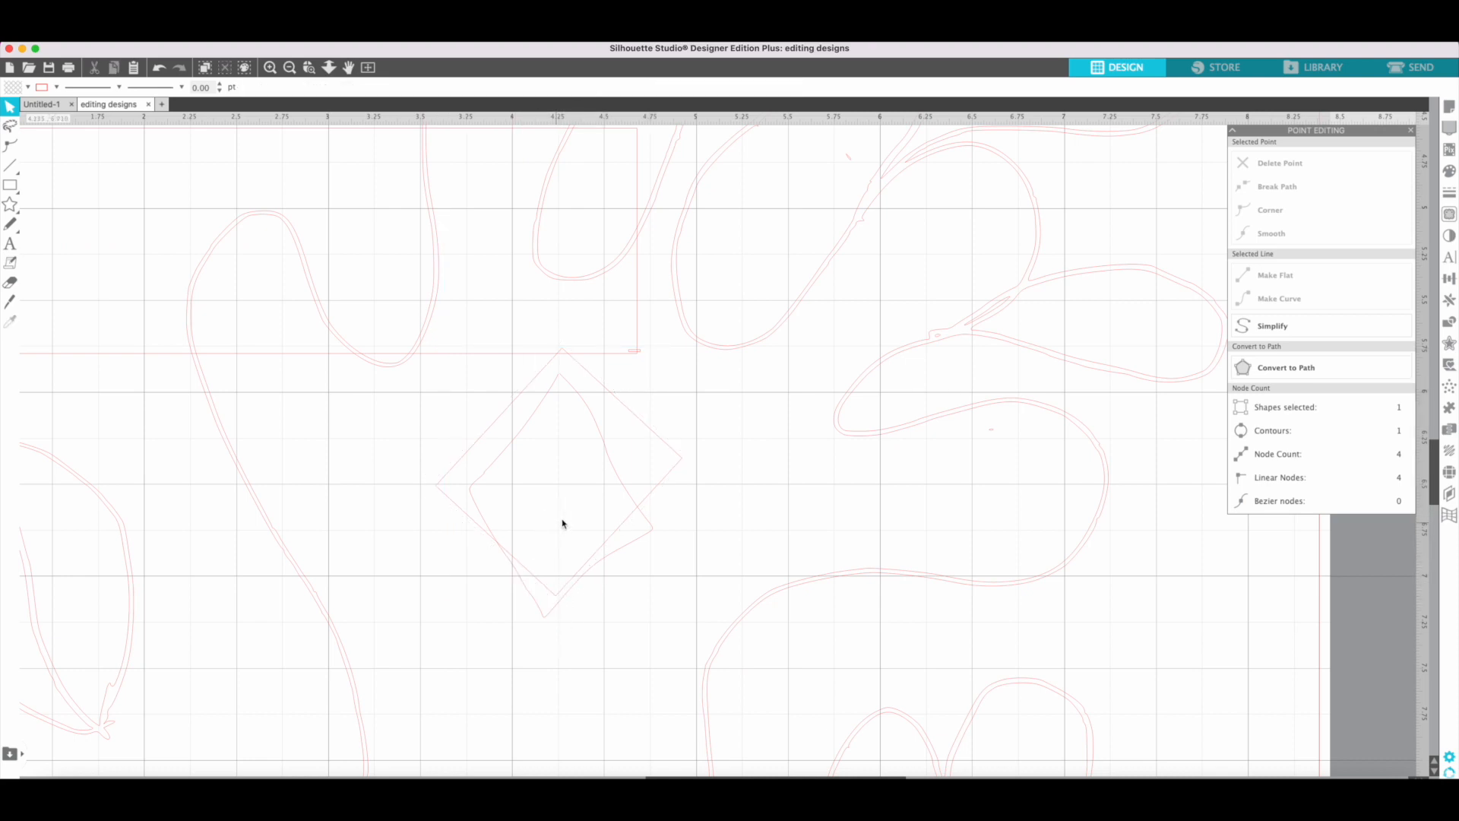
drag(638, 420, 645, 452)
click(684, 495)
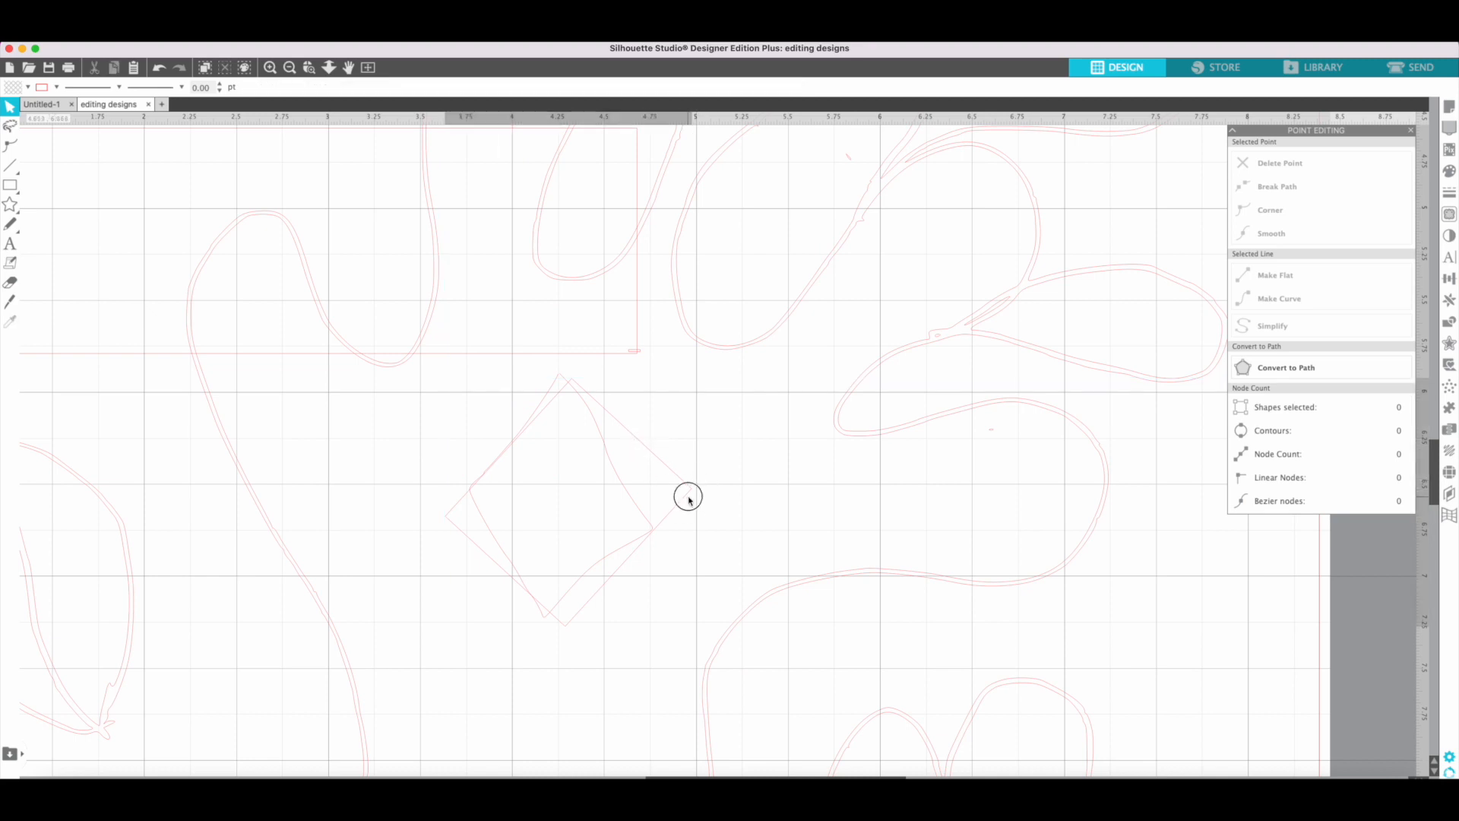
drag(573, 372, 576, 370)
drag(651, 414, 663, 423)
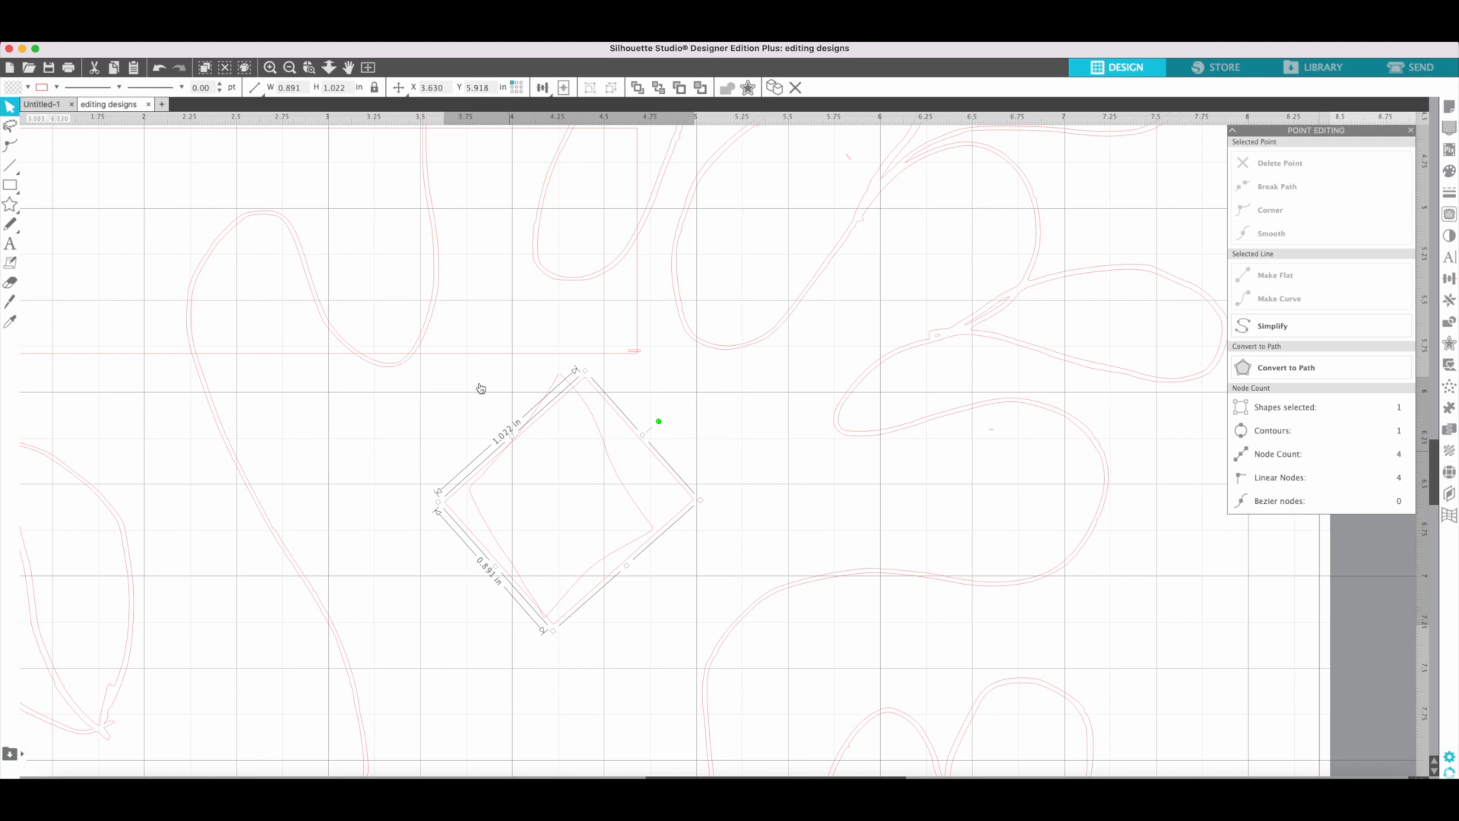
Step: Try to set the rotated rectangle's width and height to 1 in
click(291, 88)
text(1)
click(347, 87)
click(377, 89)
drag(351, 86, 257, 86)
text(11)
click(320, 177)
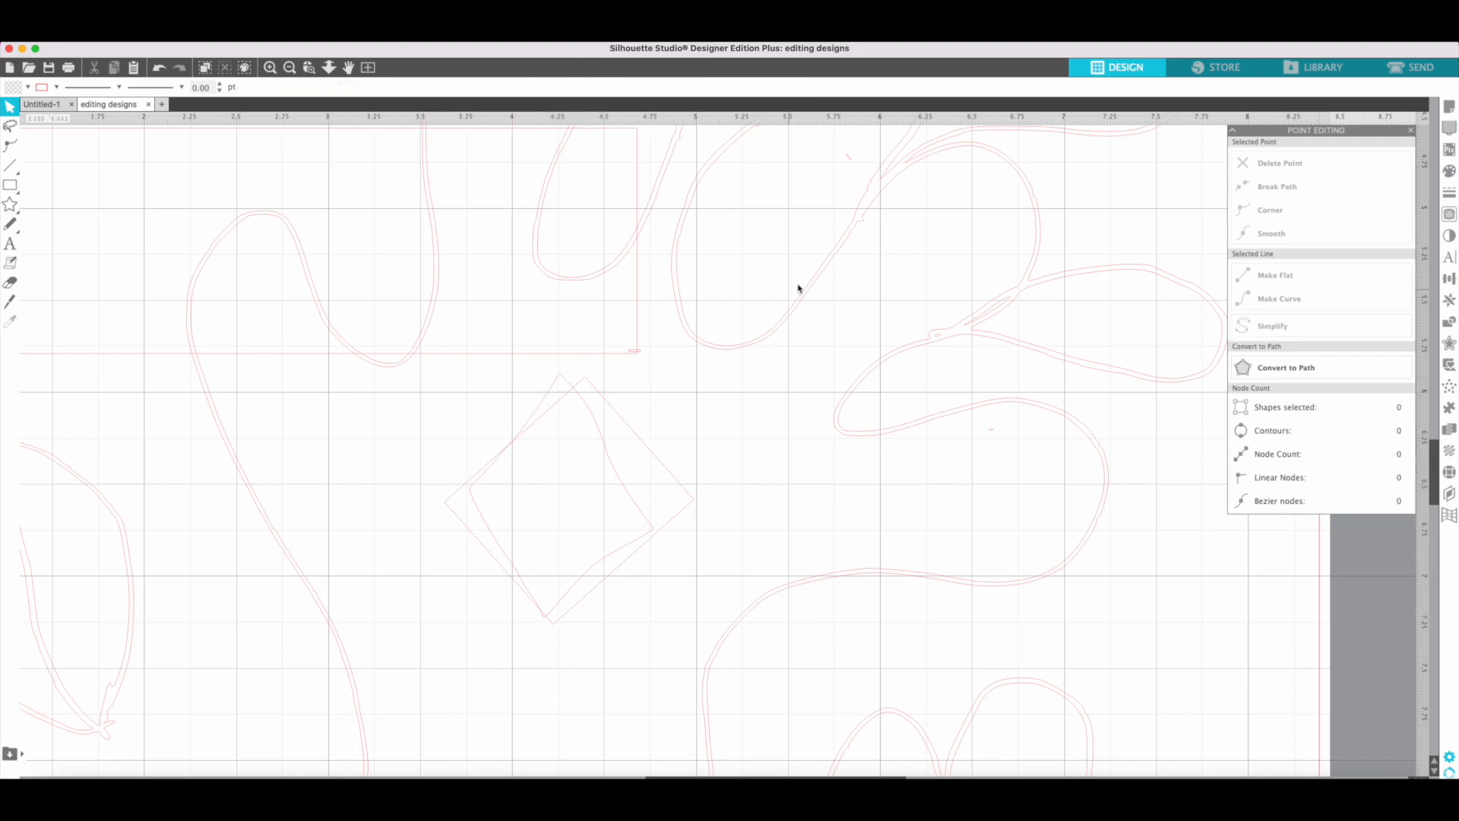
Step: Align the rectangle's tilt with the diamond's corners and move it to the diamond's right side
drag(631, 429, 606, 417)
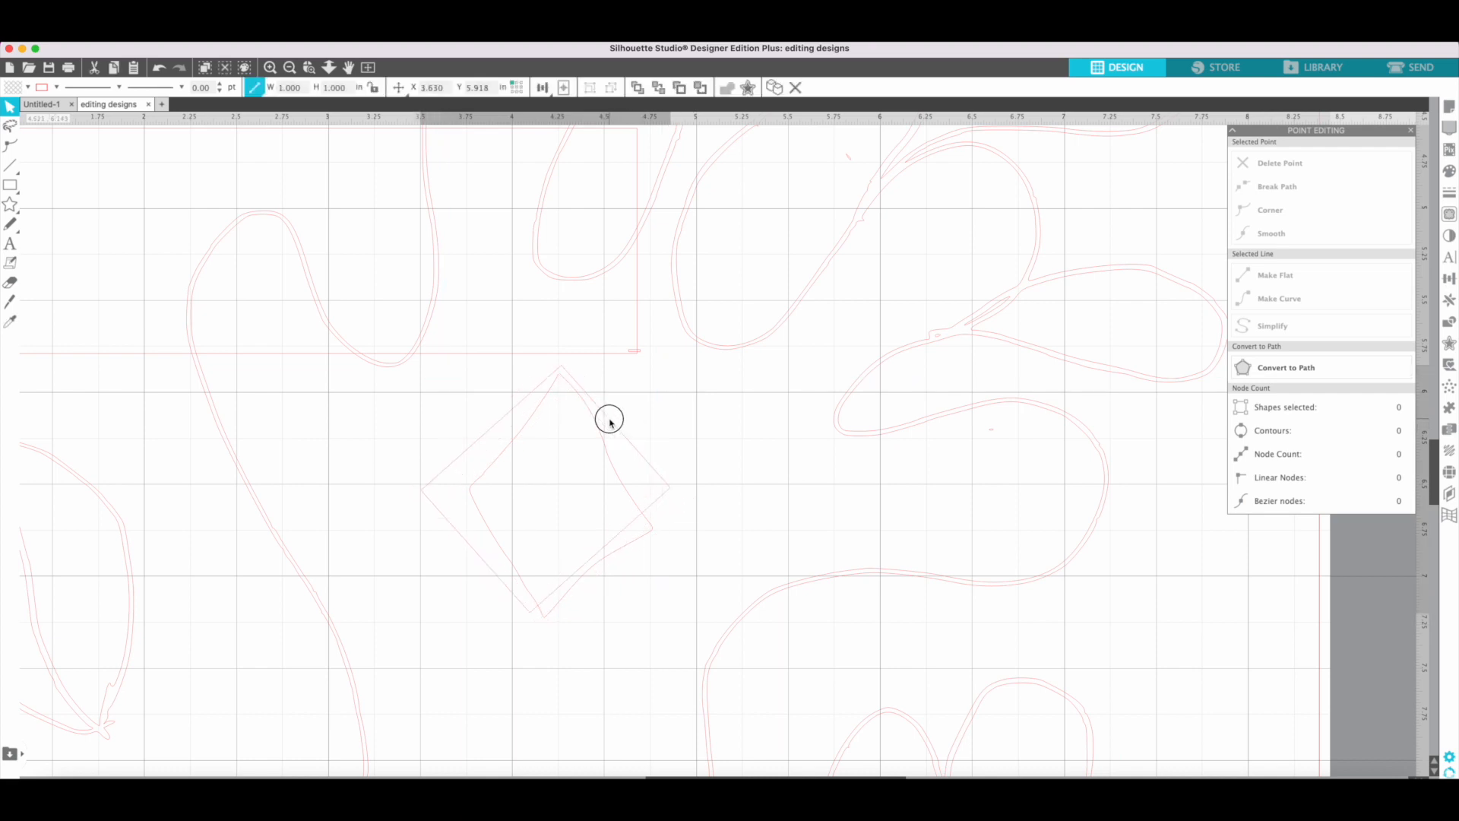
click(624, 429)
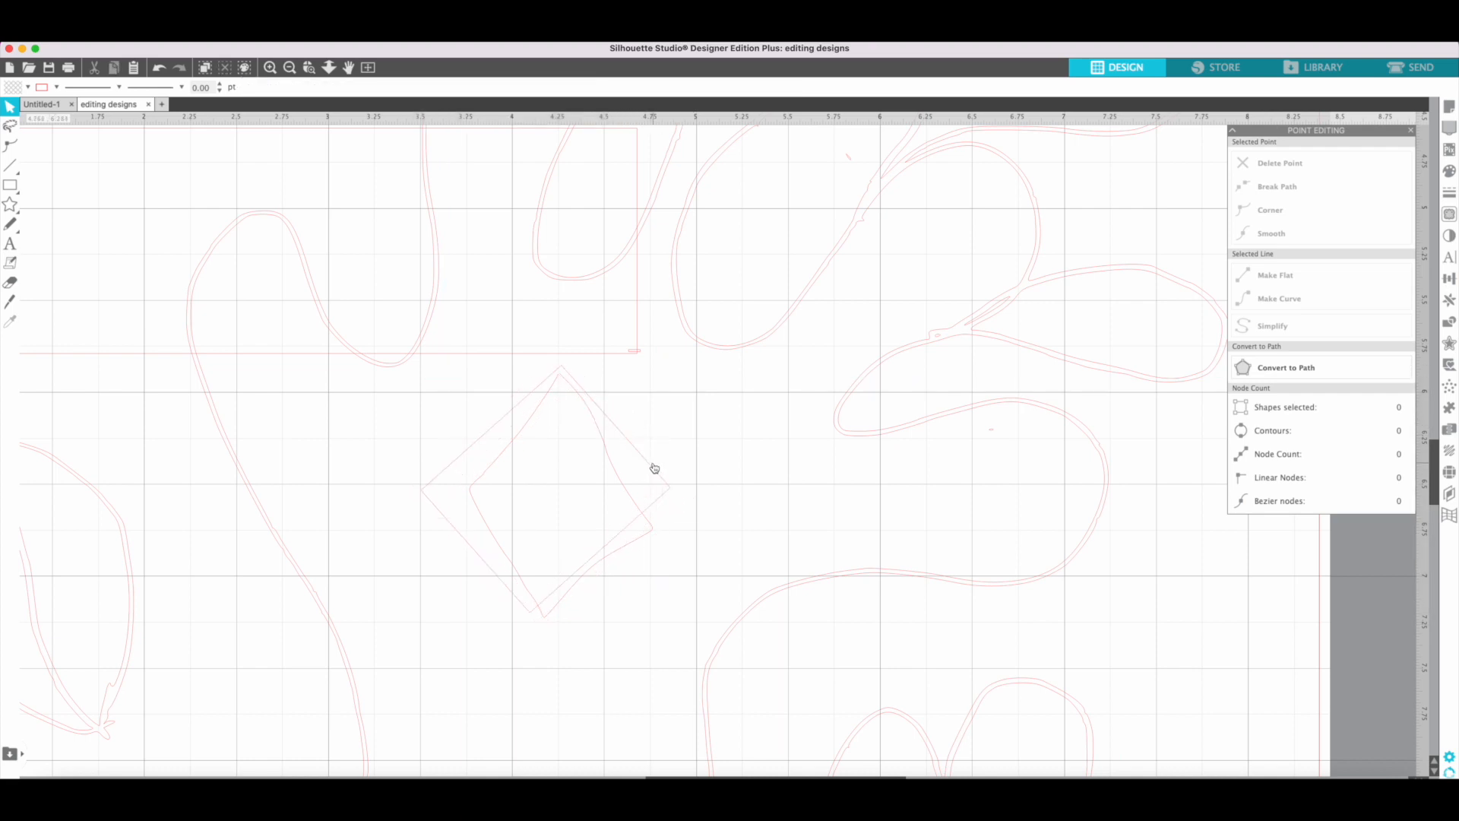
click(671, 494)
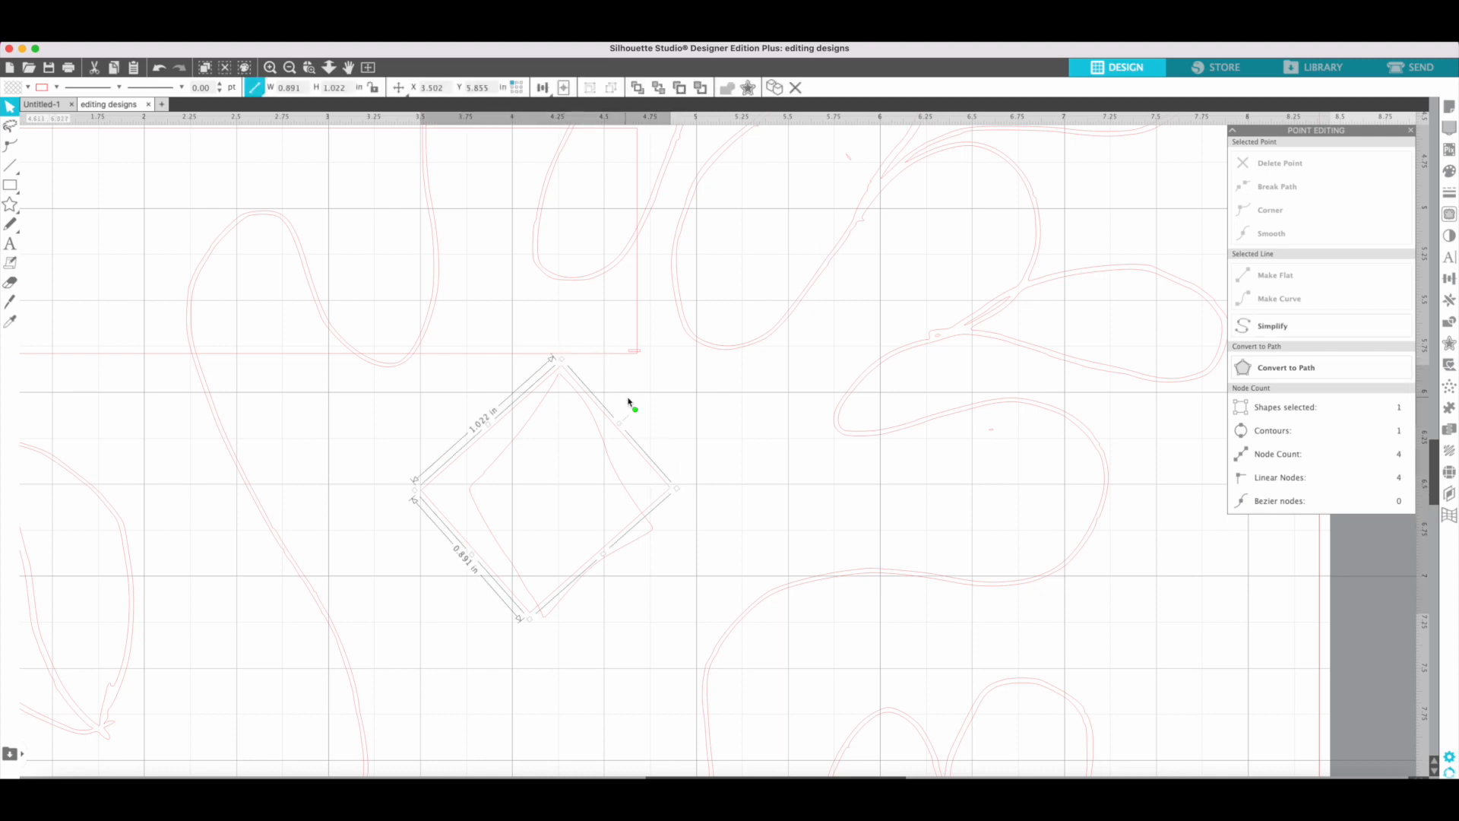
drag(637, 411, 630, 397)
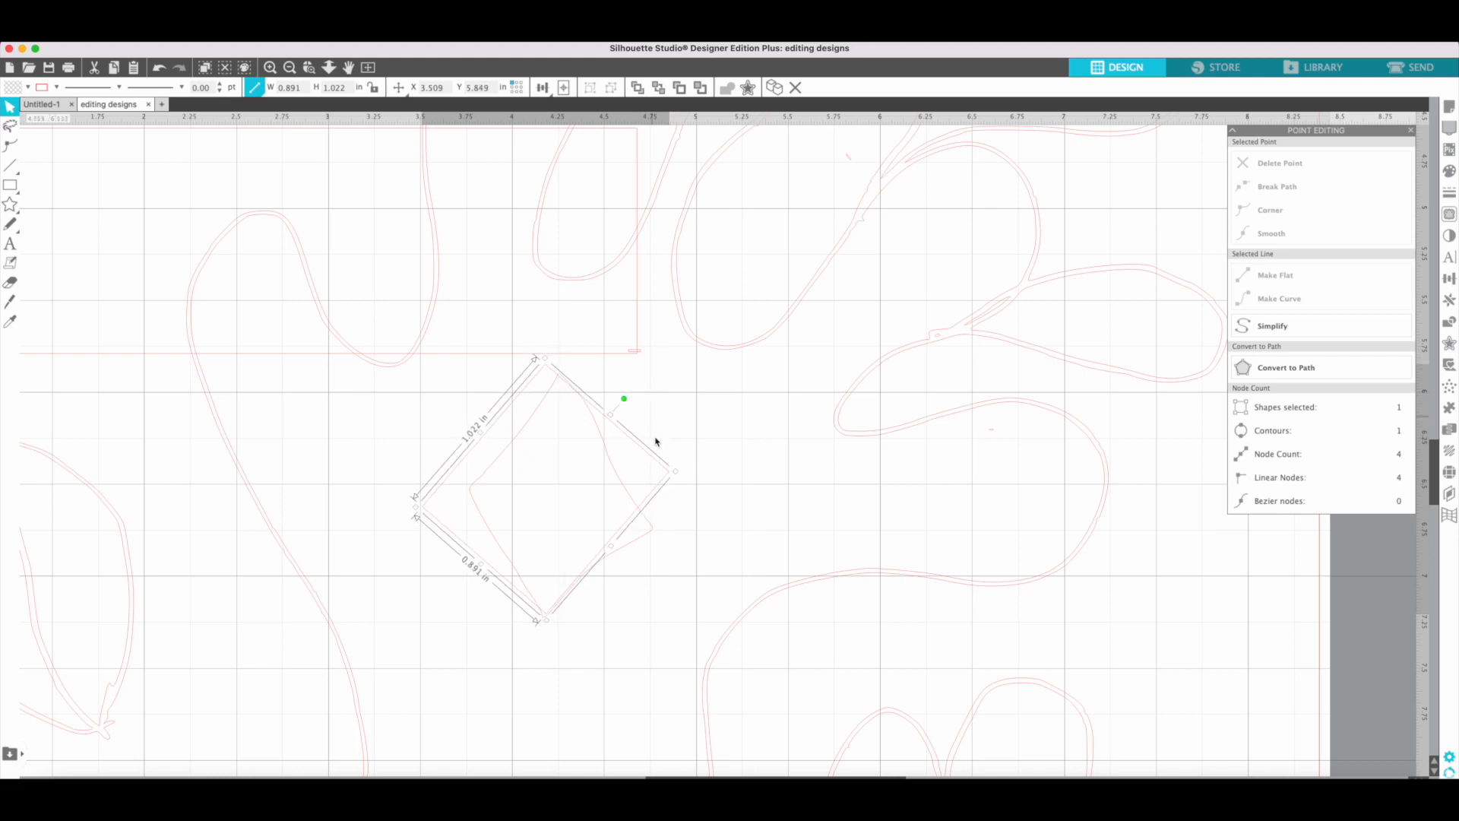
drag(641, 449, 786, 452)
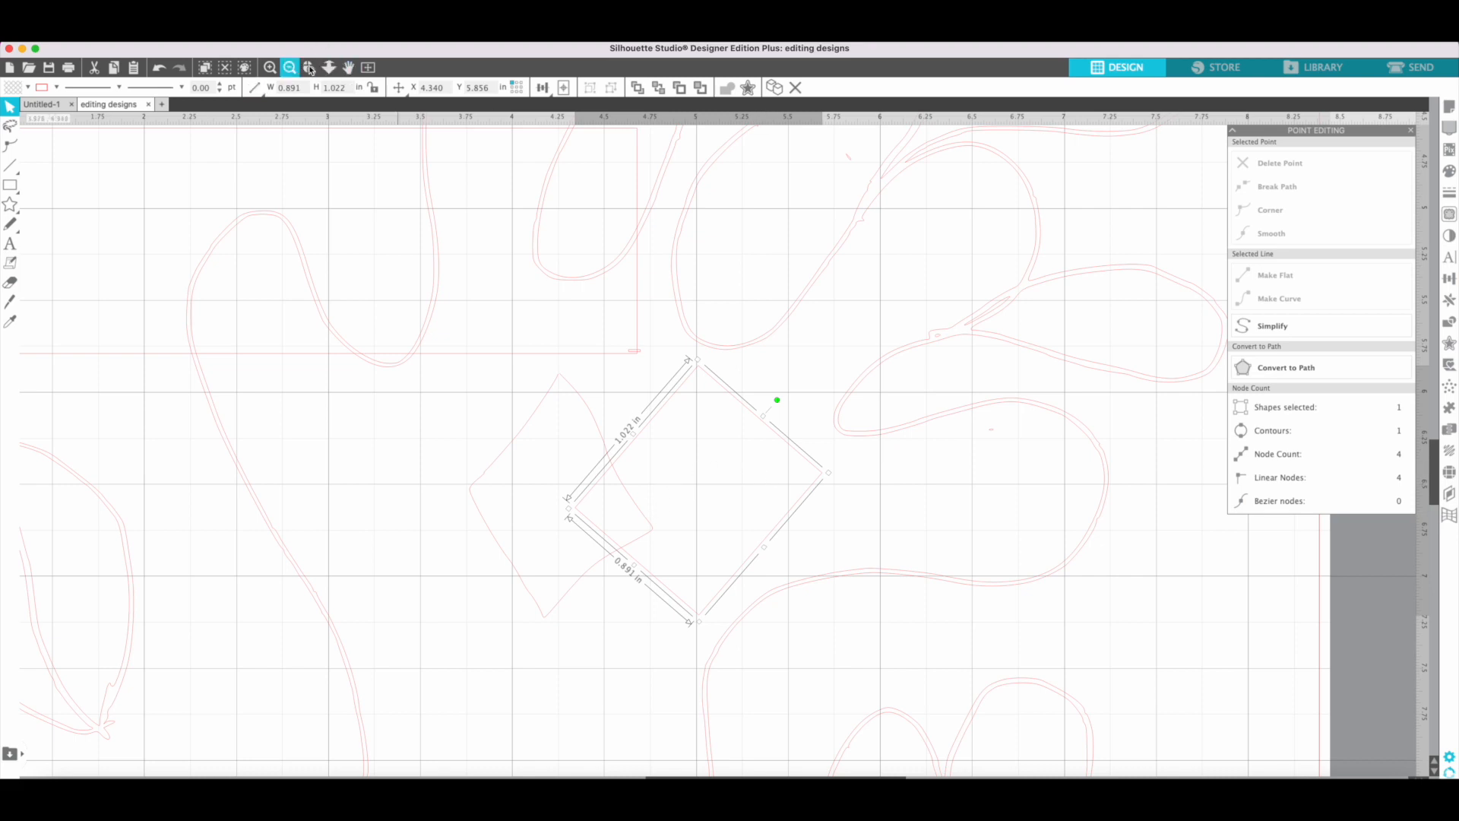
Step: Set the rectangle's width and height to 1 in and rotate it to stand upright on its corner
drag(303, 86, 207, 77)
text(1)
key(Return)
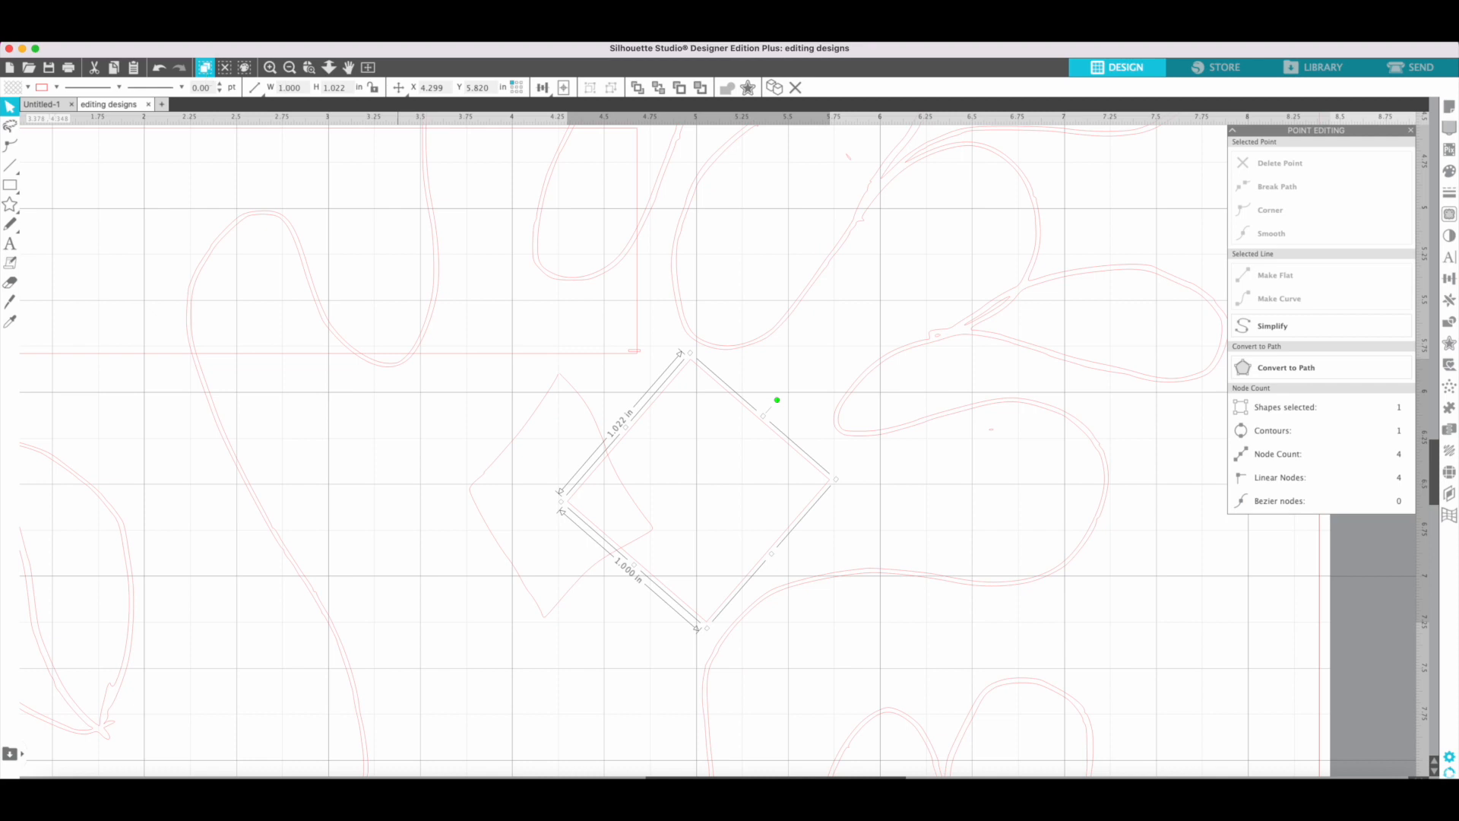
double_click(347, 88)
text(1)
key(Return)
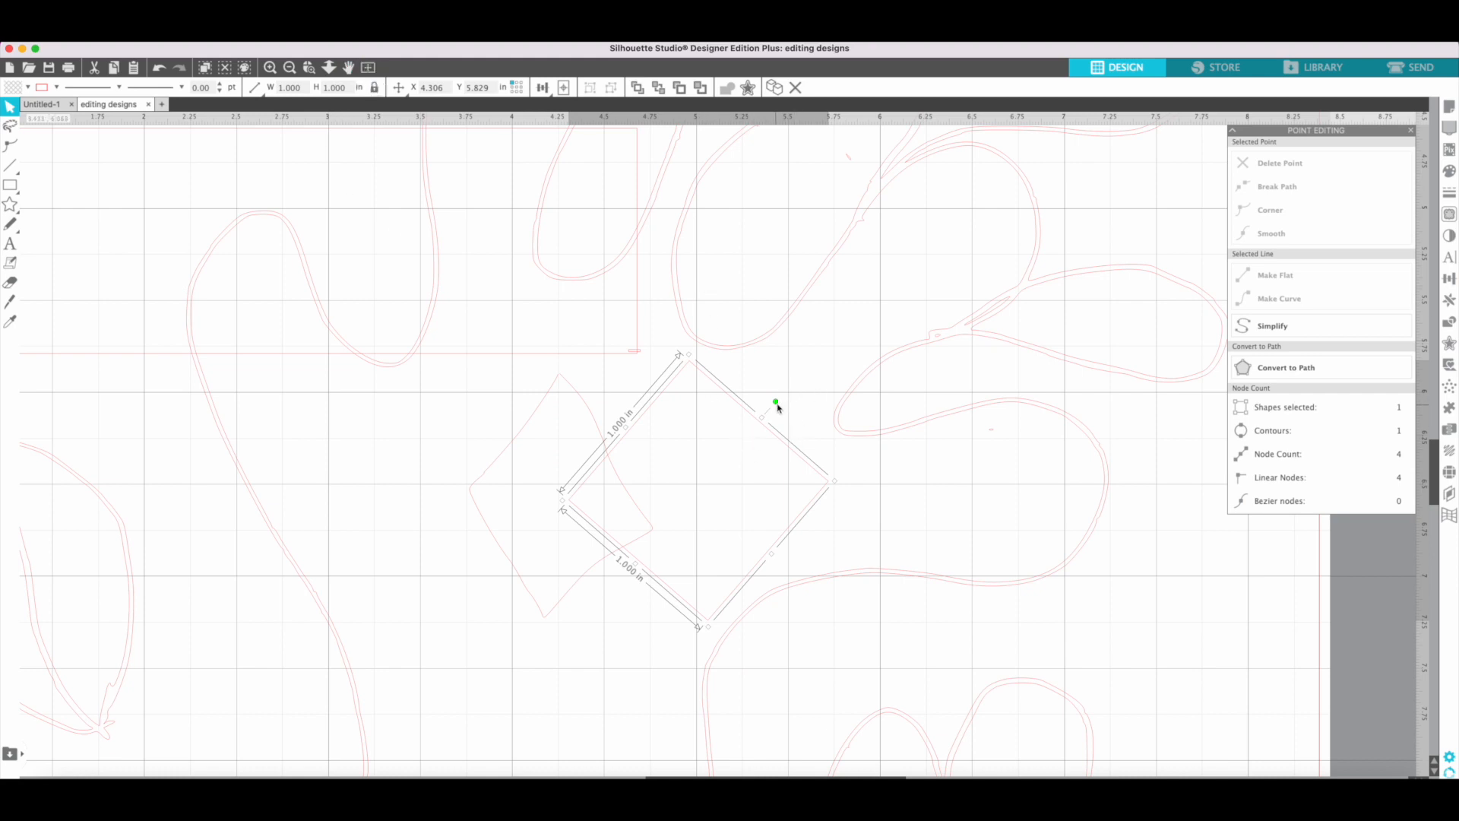
drag(776, 401, 784, 409)
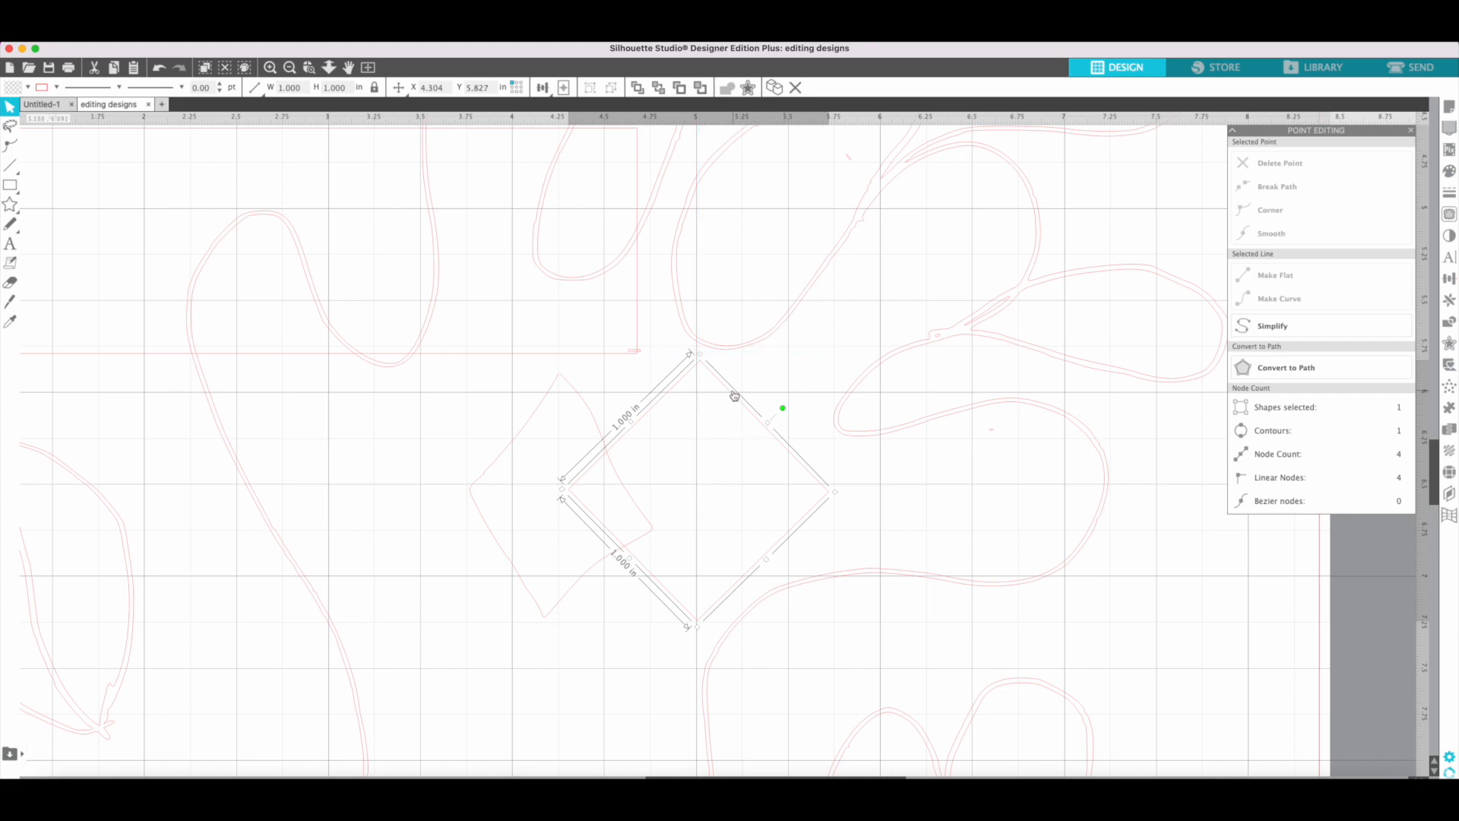
Step: Nudge the upright square up slightly, lay the traced diamond over it to compare sizes, and move the diamond clear
drag(704, 367, 704, 362)
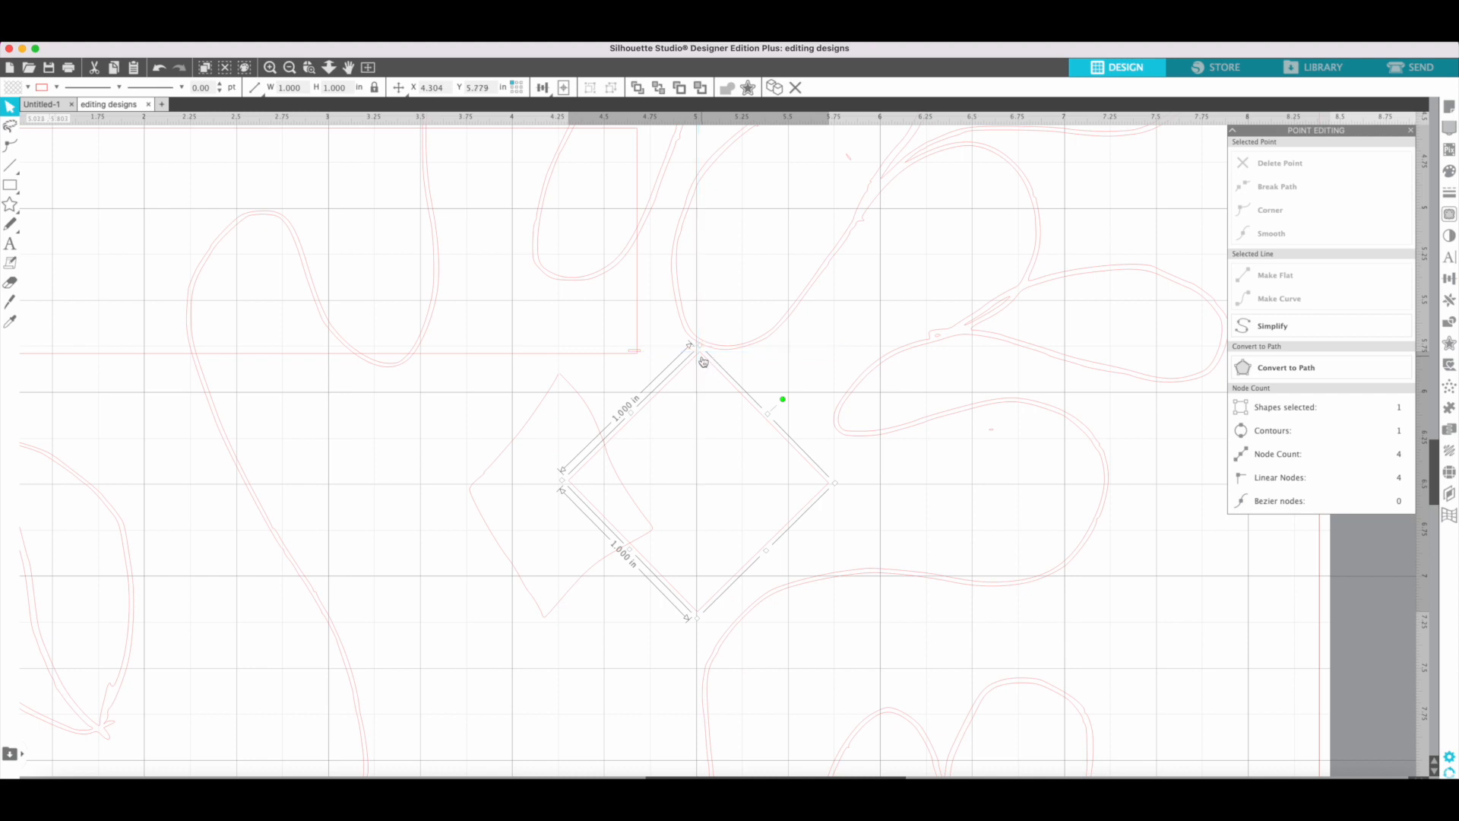
click(532, 600)
drag(532, 599, 677, 586)
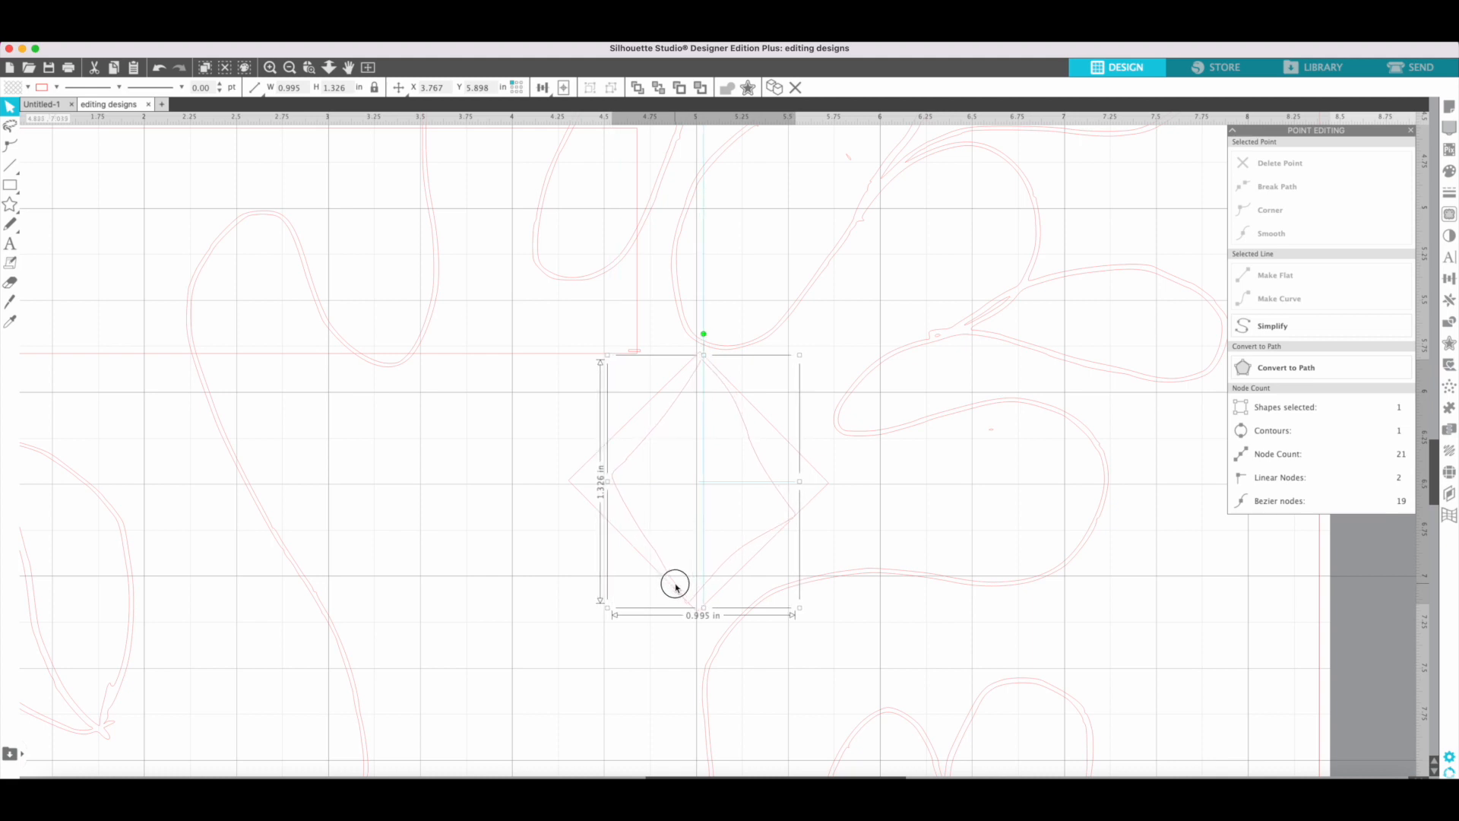
drag(676, 587, 676, 589)
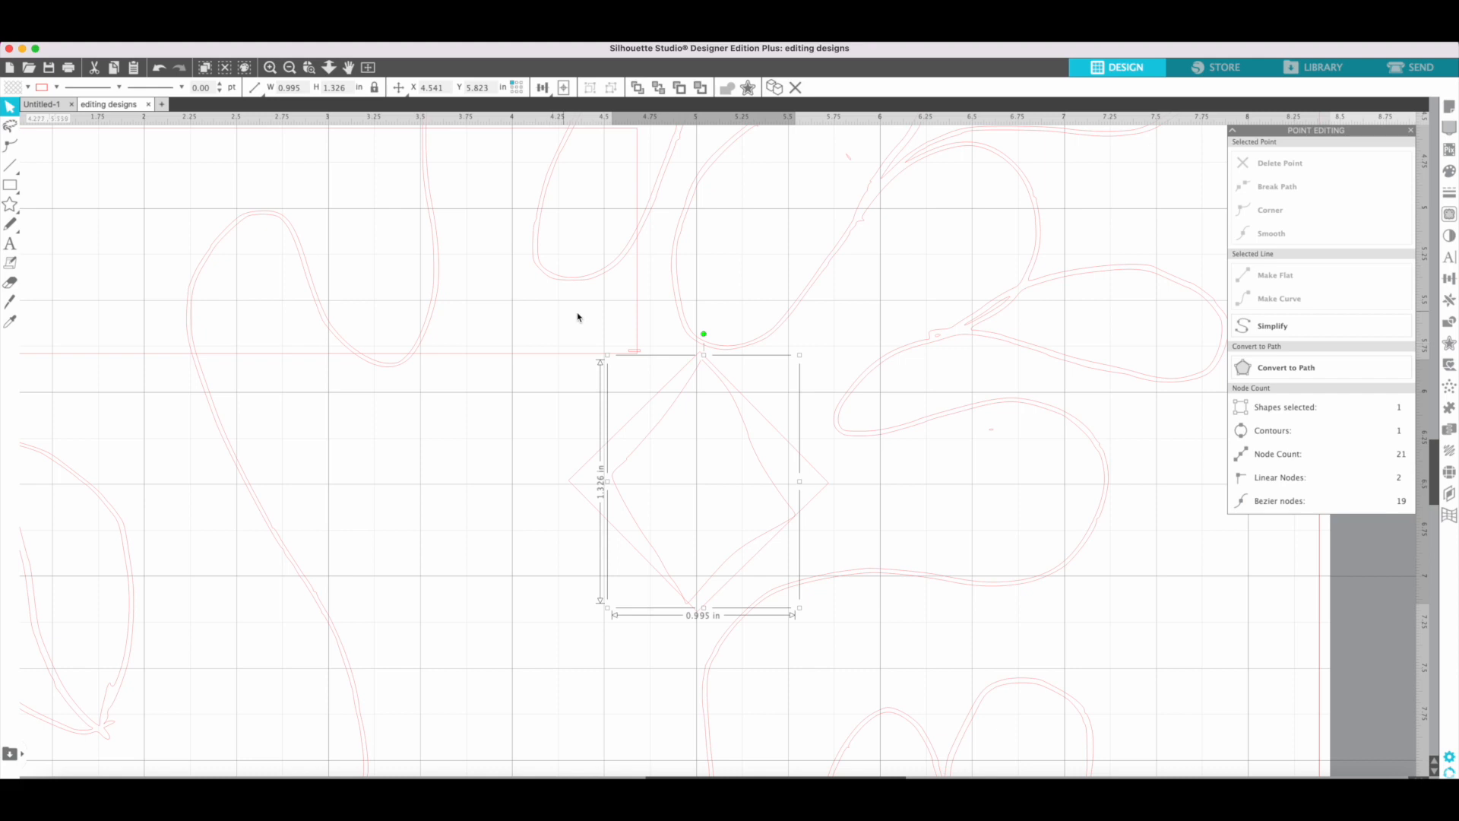
drag(741, 420, 378, 440)
Step: Lock the upright square's proportions and scale it down to about 0.81 in per side
click(697, 614)
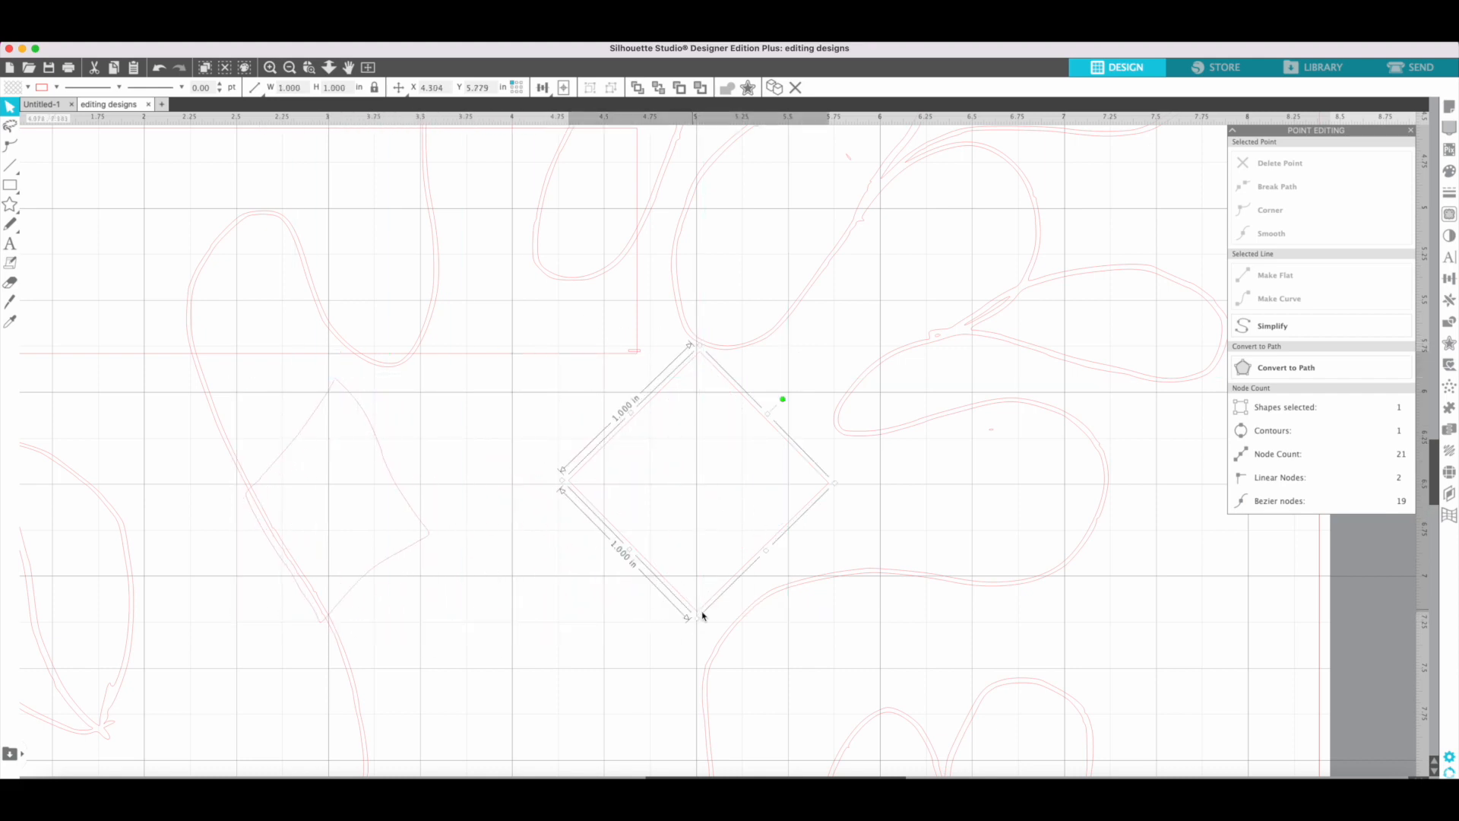
click(375, 88)
drag(835, 483, 812, 482)
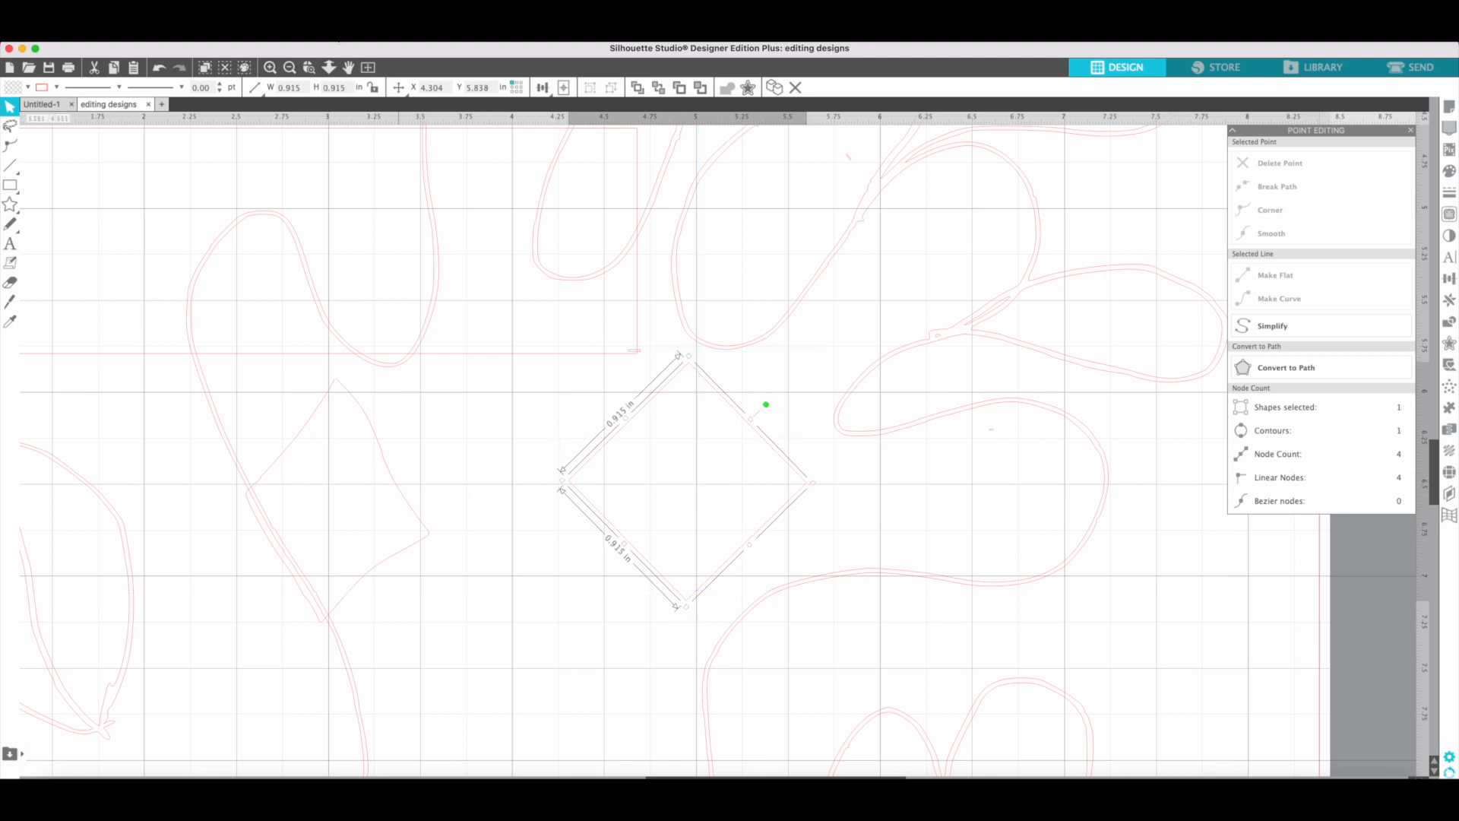
drag(563, 483, 590, 481)
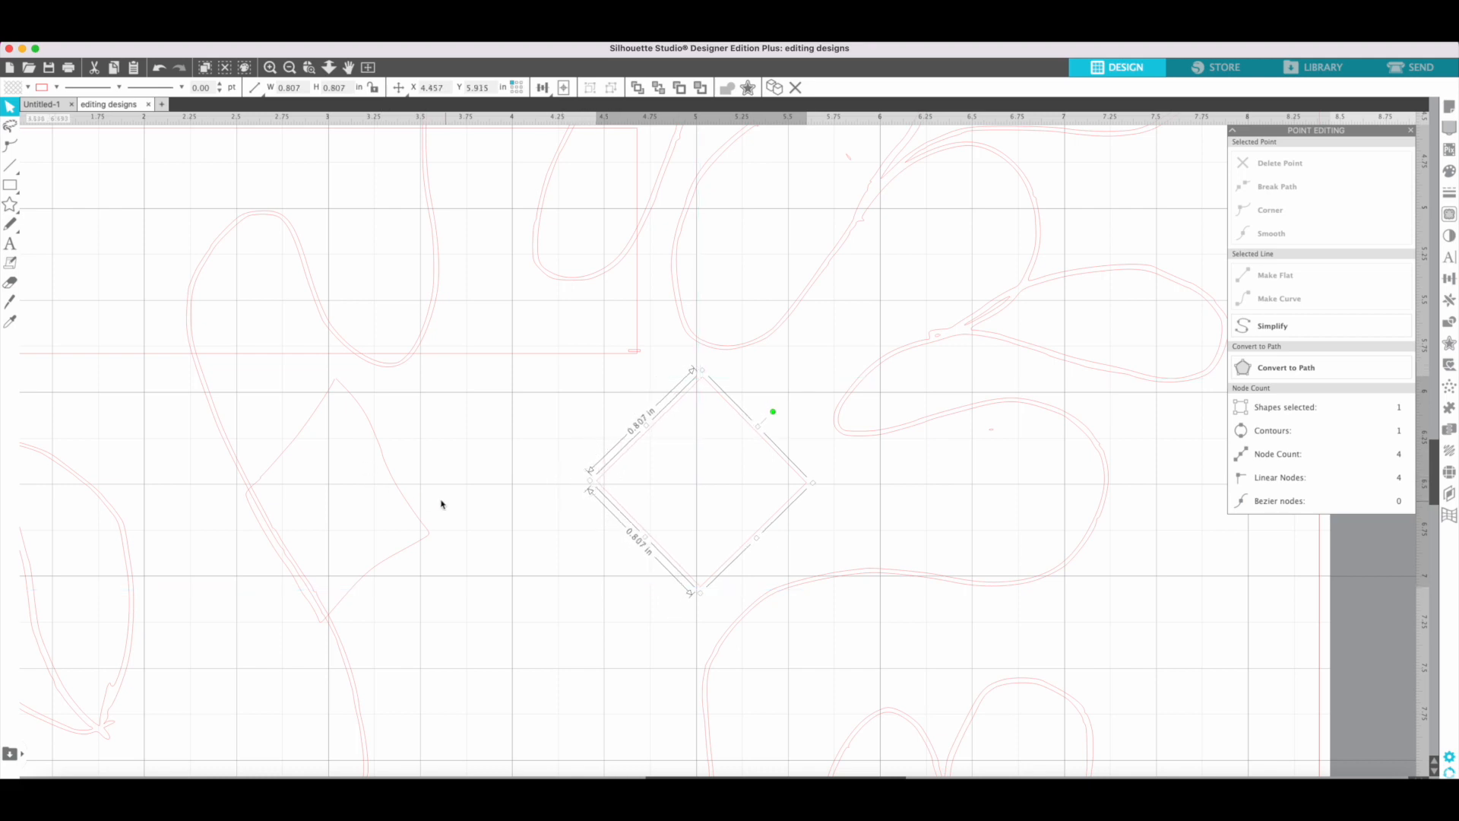
Step: Place the traced diamond beside the regular square, between it and the large curved outline
drag(405, 504, 491, 456)
click(494, 461)
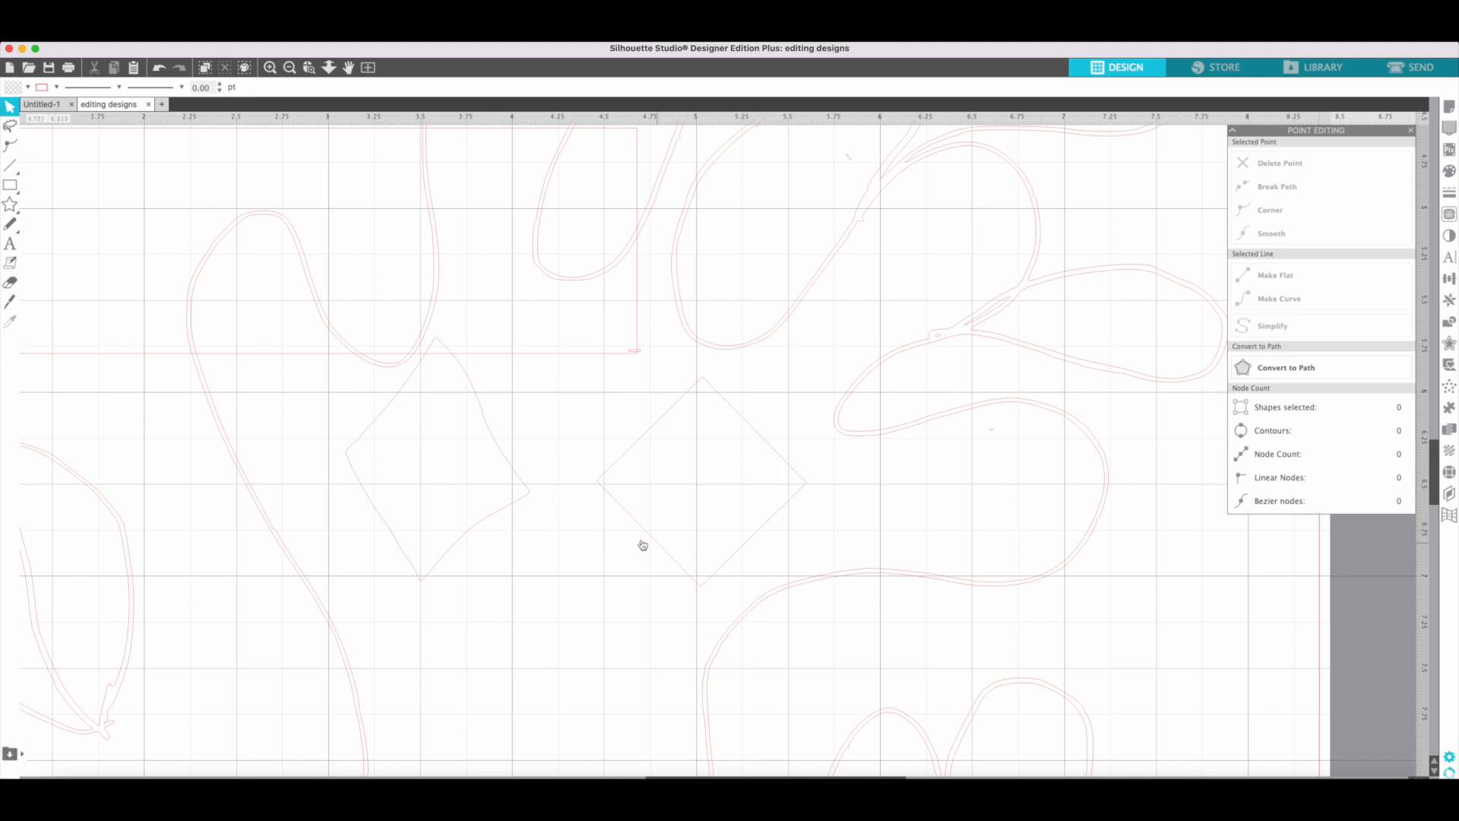
double_click(480, 526)
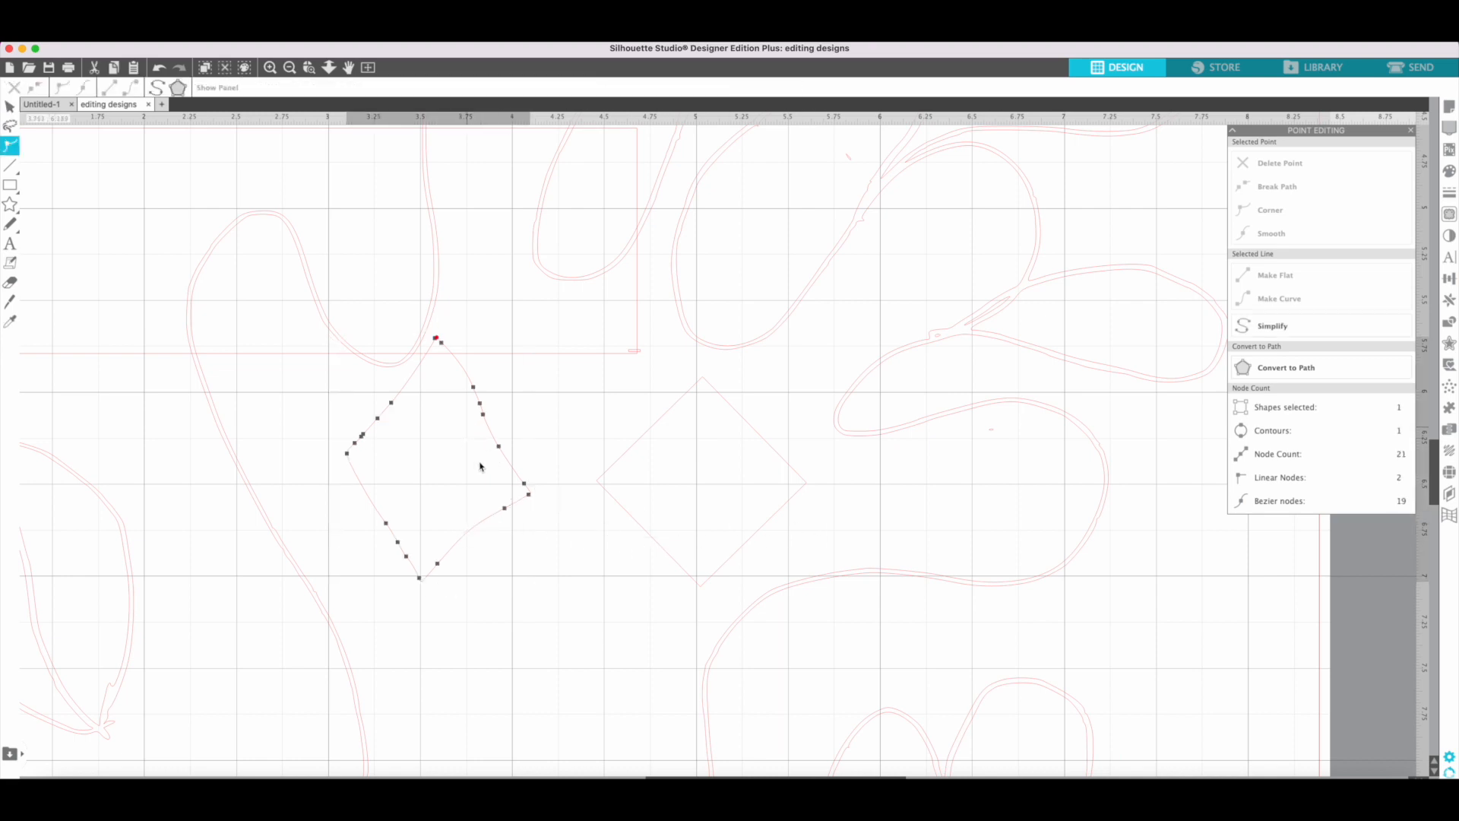
click(540, 364)
drag(408, 375, 423, 387)
click(459, 420)
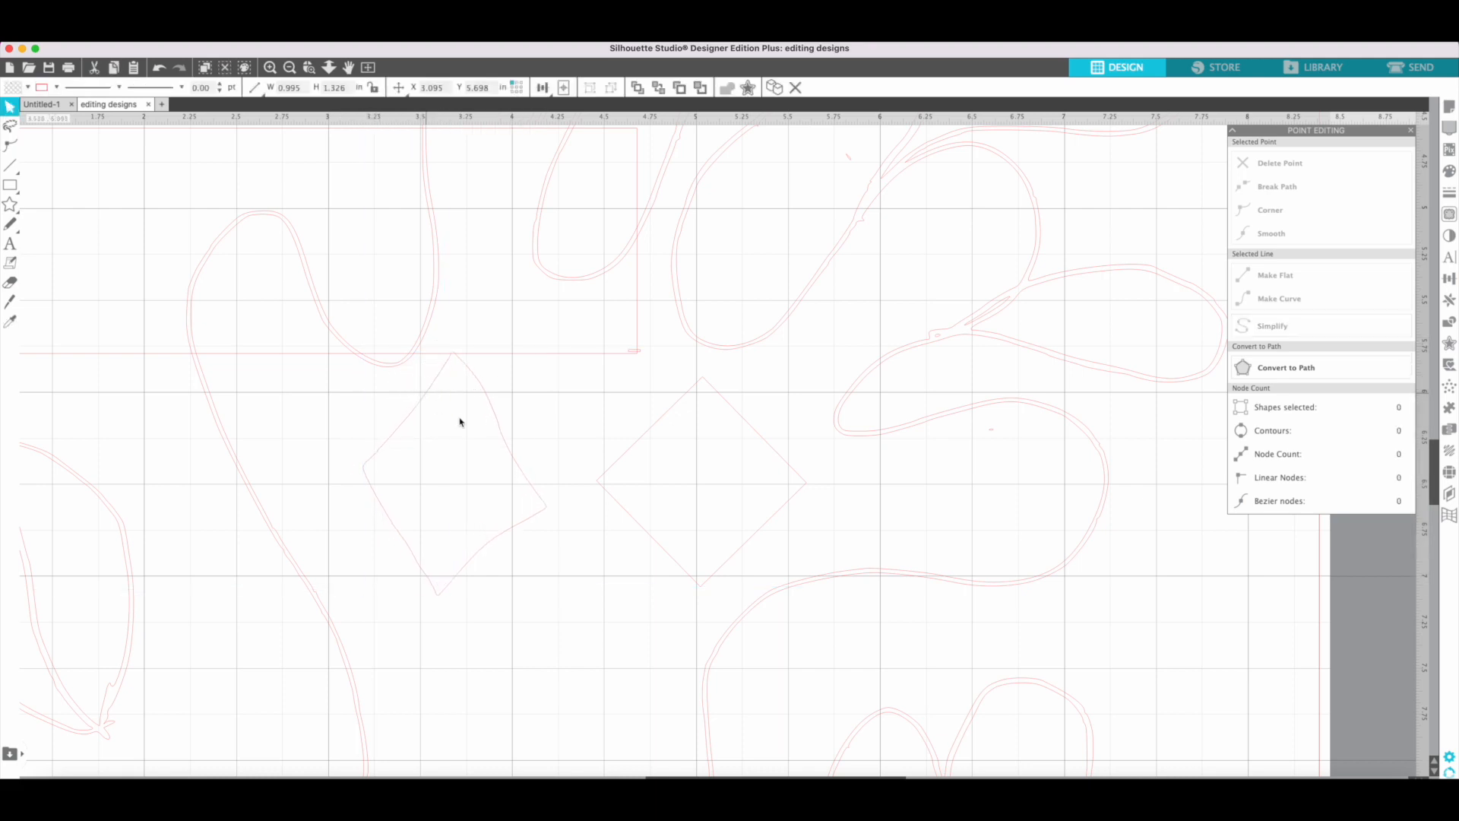
click(523, 524)
Step: Reshape the traced diamond's two left-hand sides by adding smooth points and moving existing ones
double_click(398, 532)
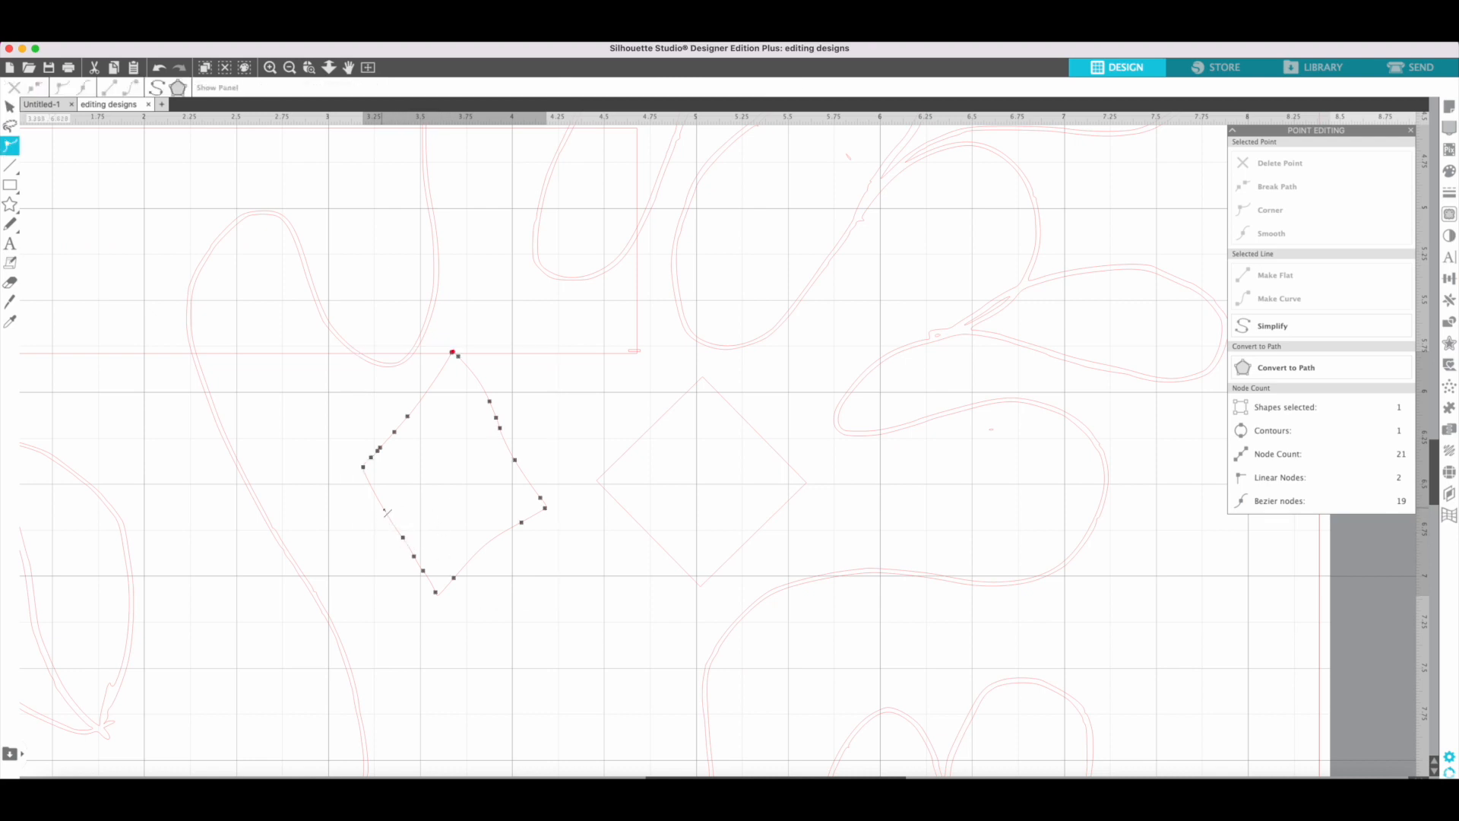
double_click(382, 509)
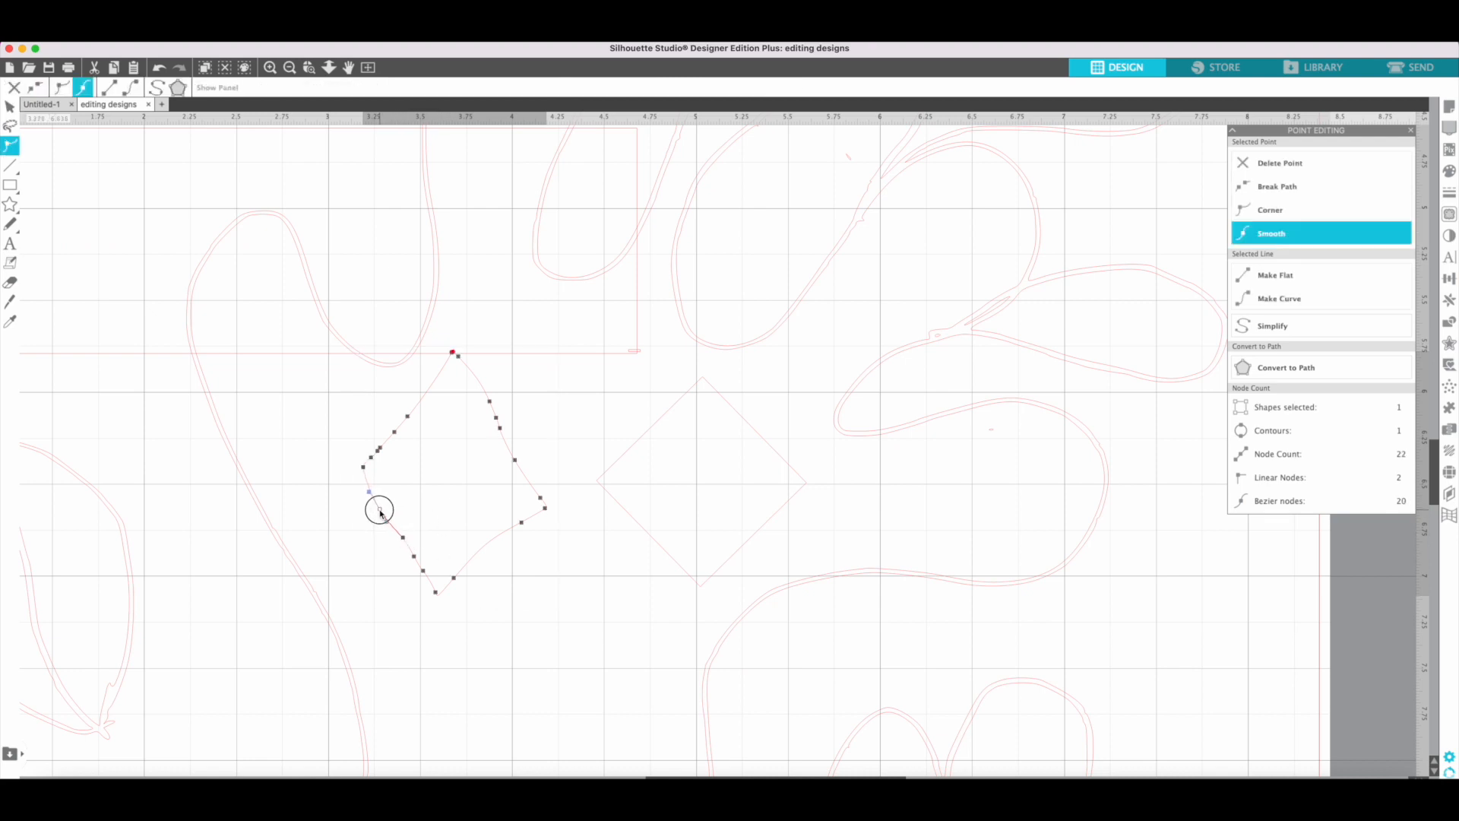
click(414, 556)
click(384, 449)
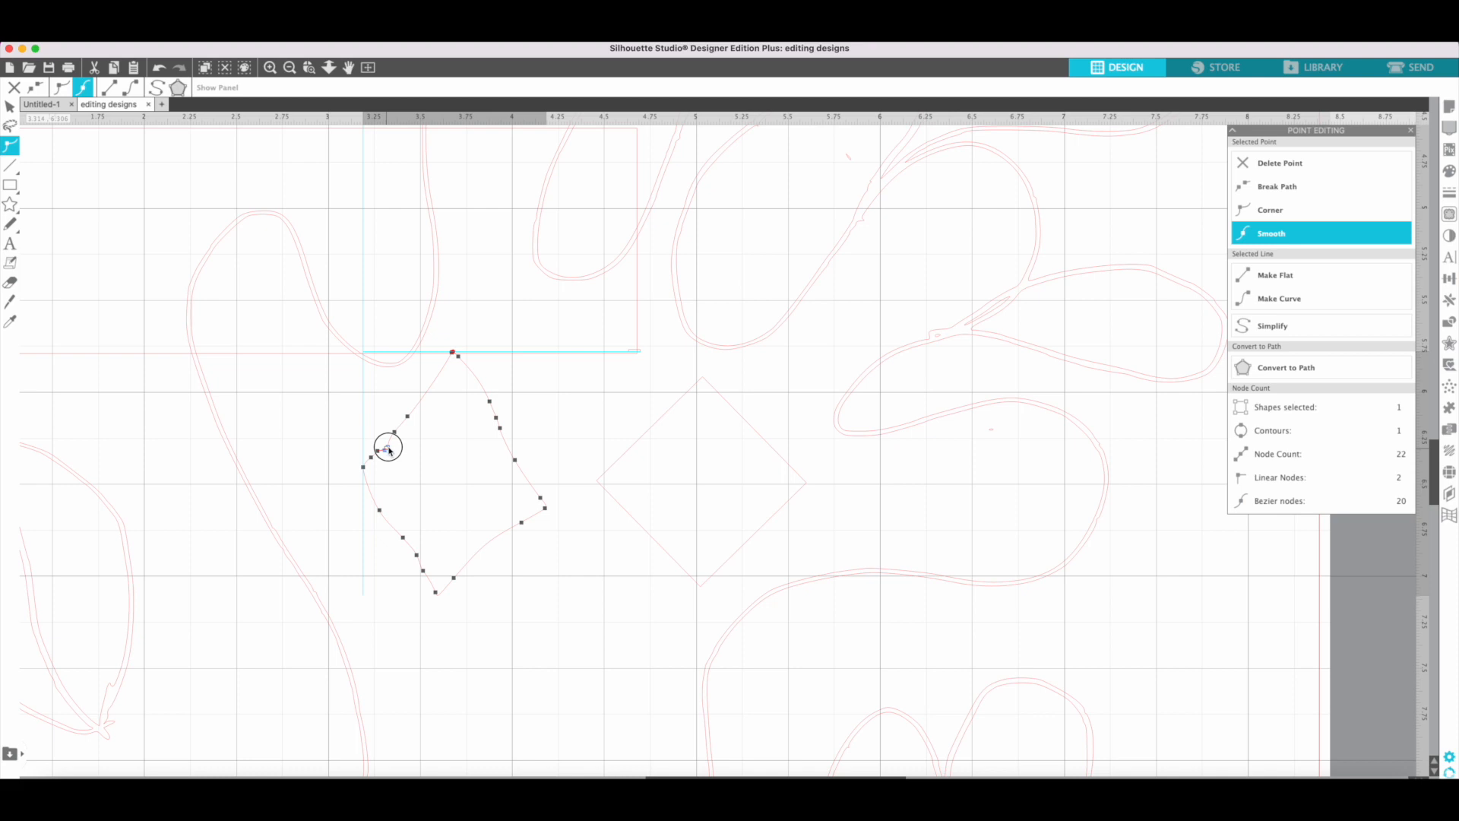
click(389, 439)
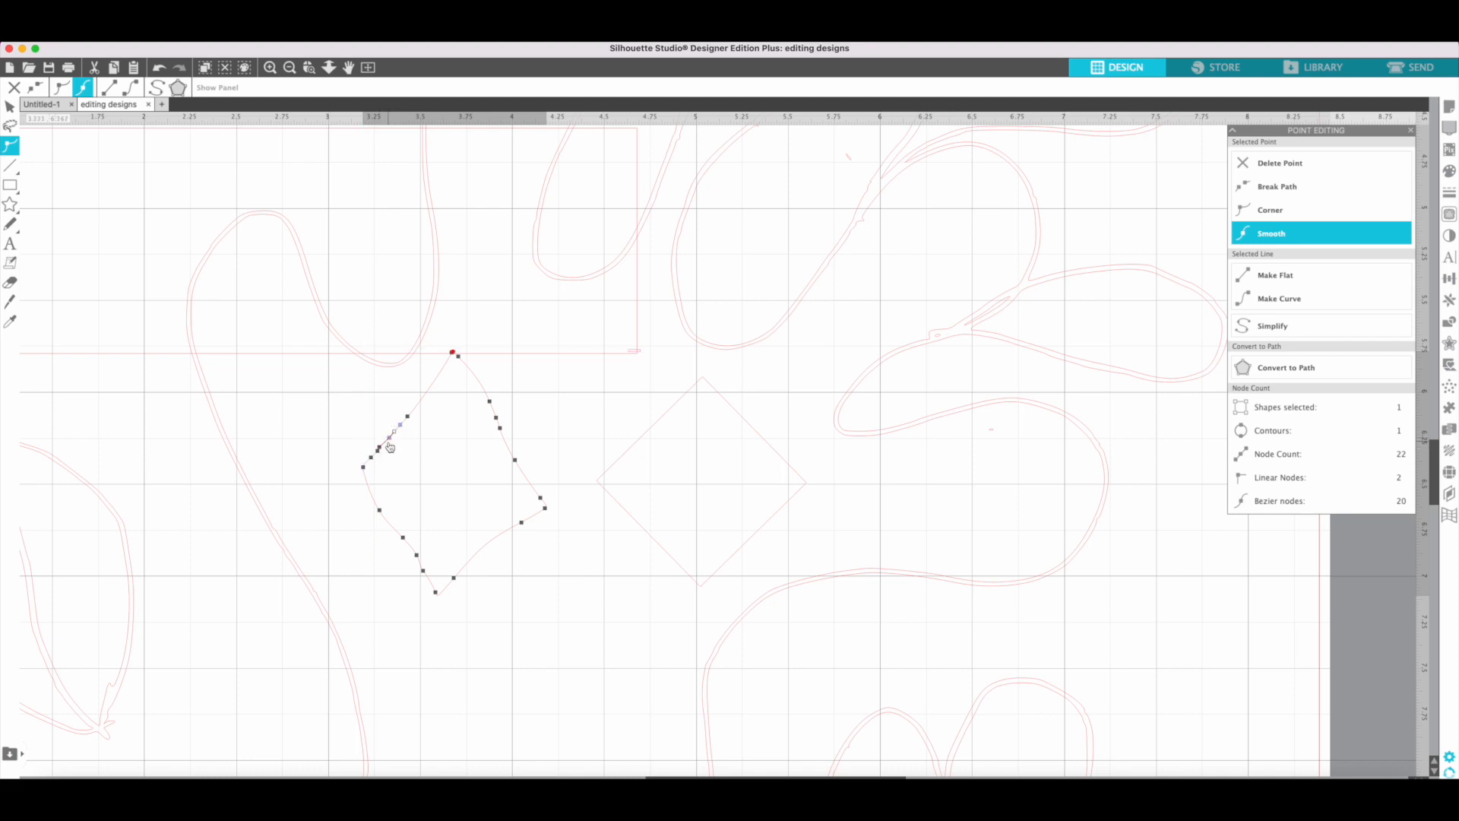
click(388, 443)
drag(431, 389, 429, 388)
click(428, 389)
click(430, 425)
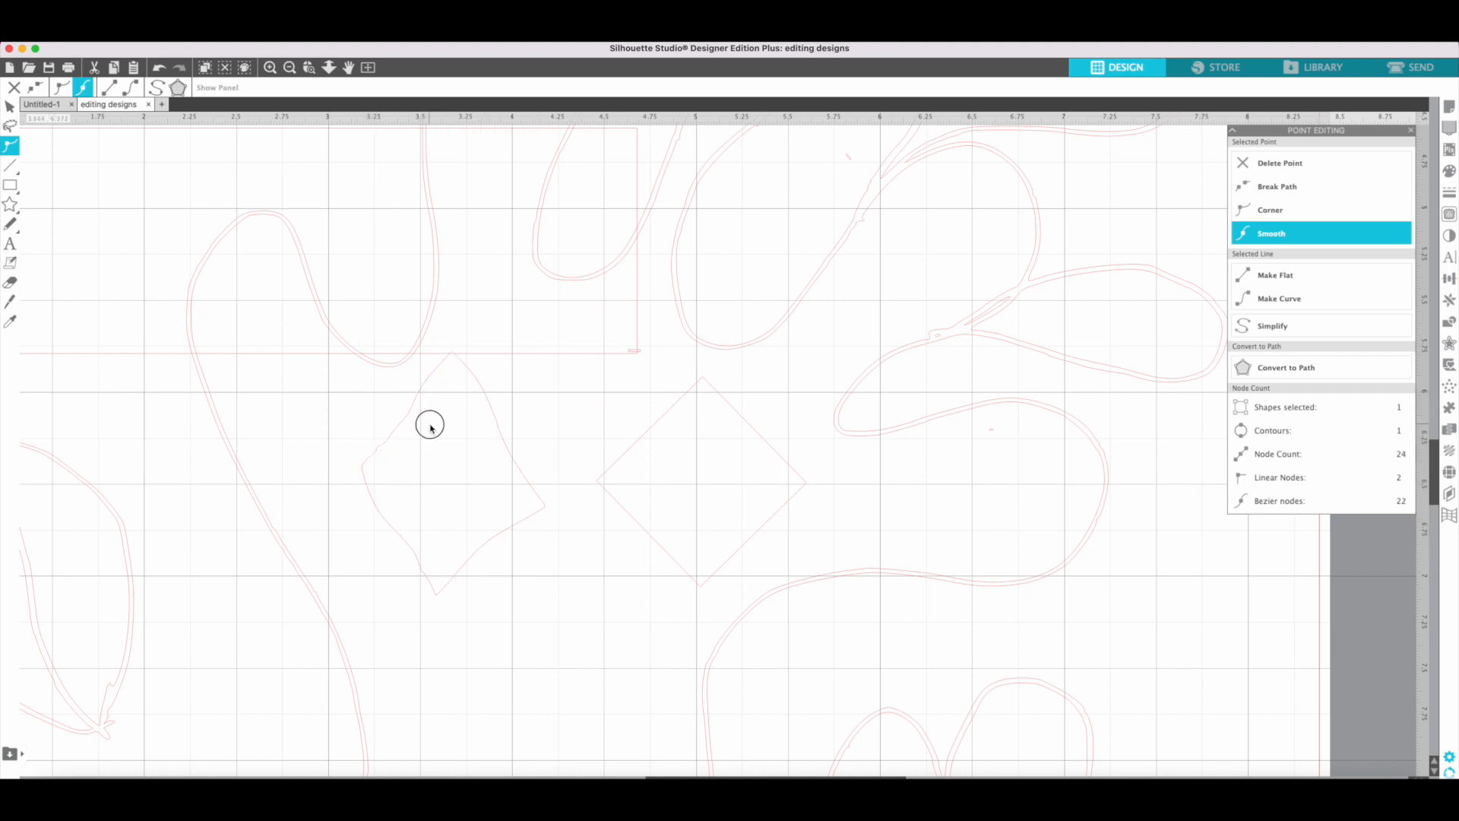
click(388, 446)
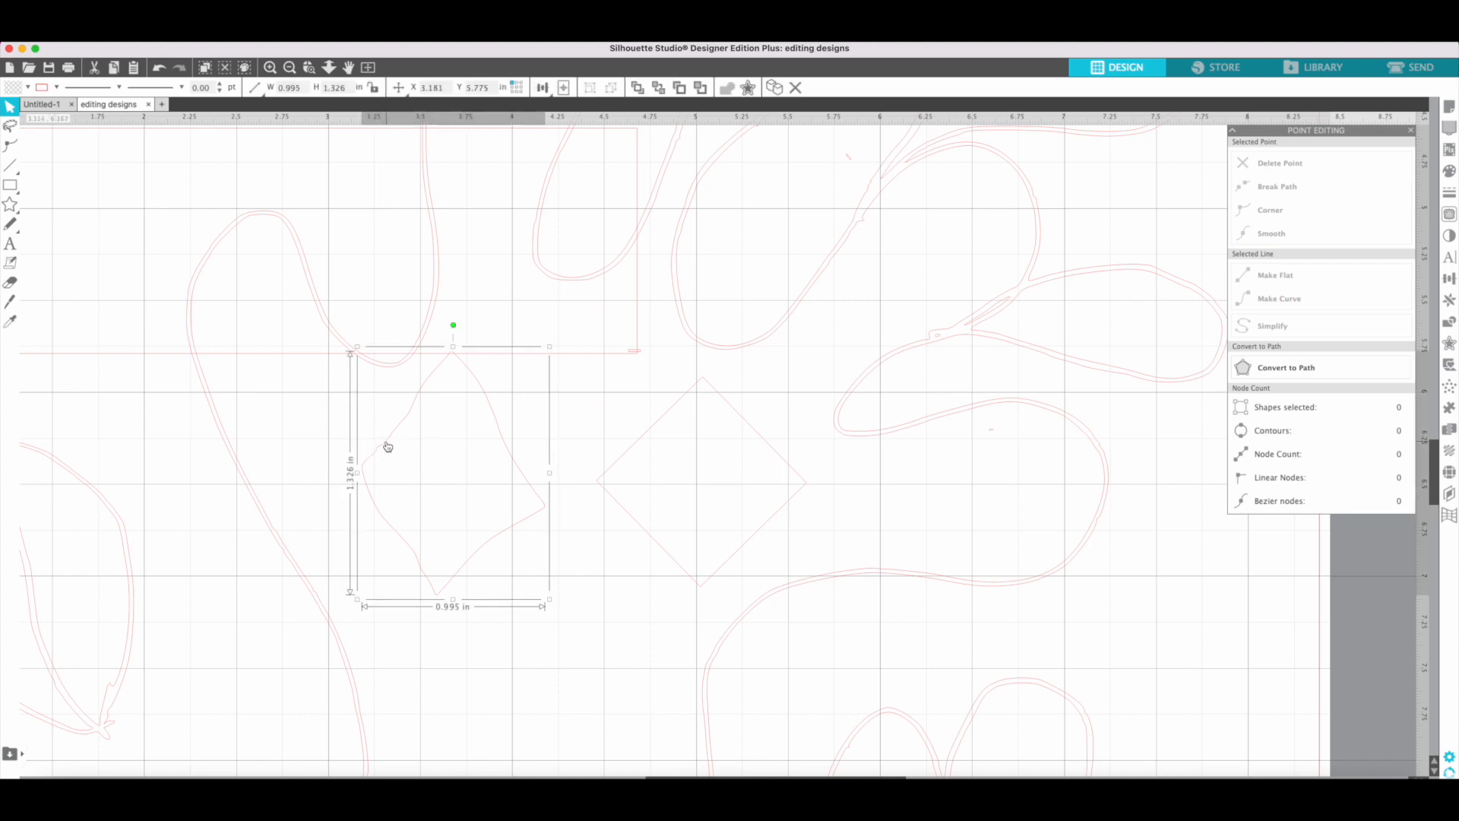
Step: Simplify the traced diamond's outline and tidy the bunched points on its upper-left side
double_click(386, 444)
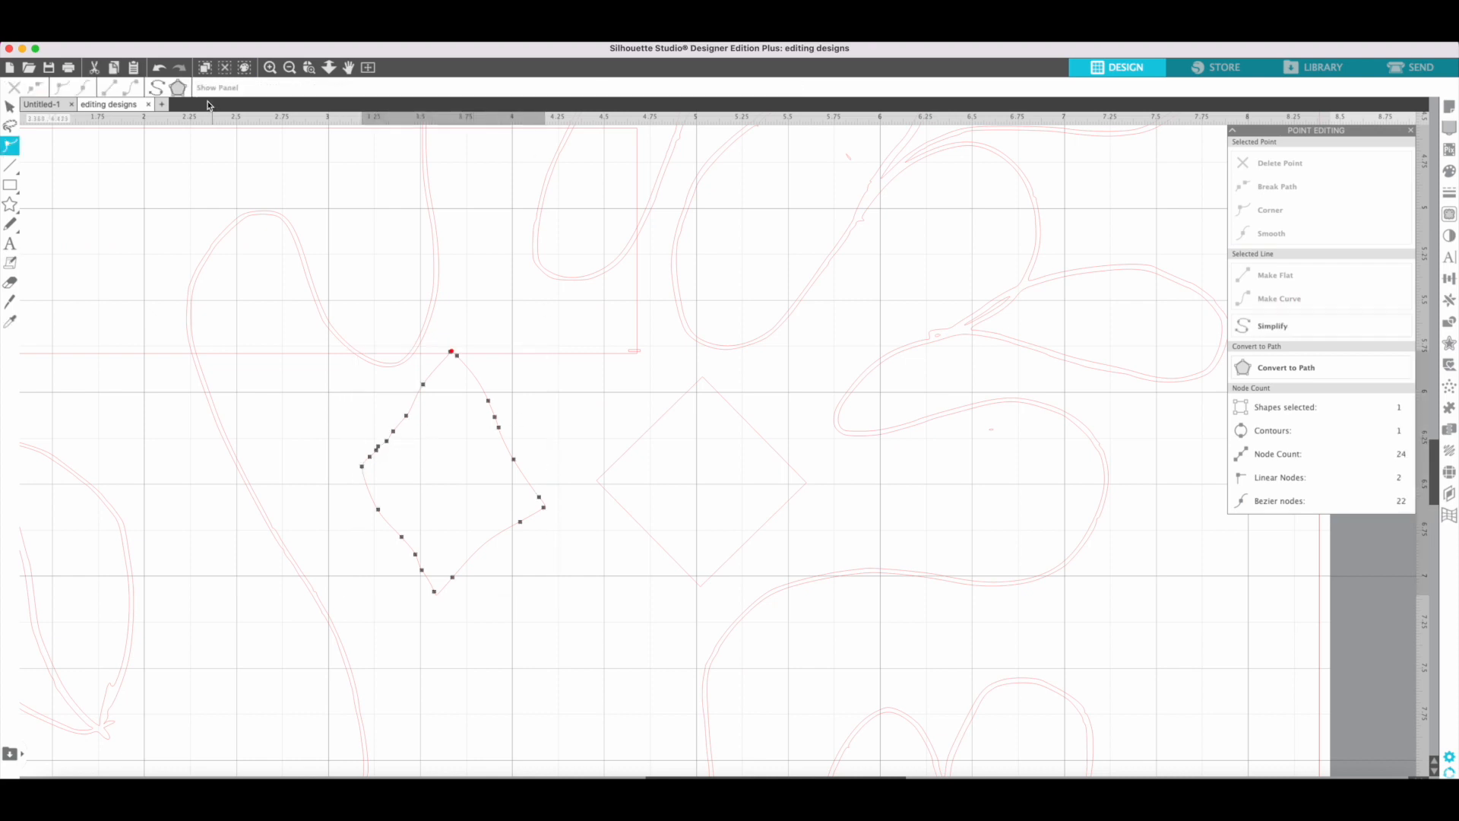
click(158, 84)
click(378, 449)
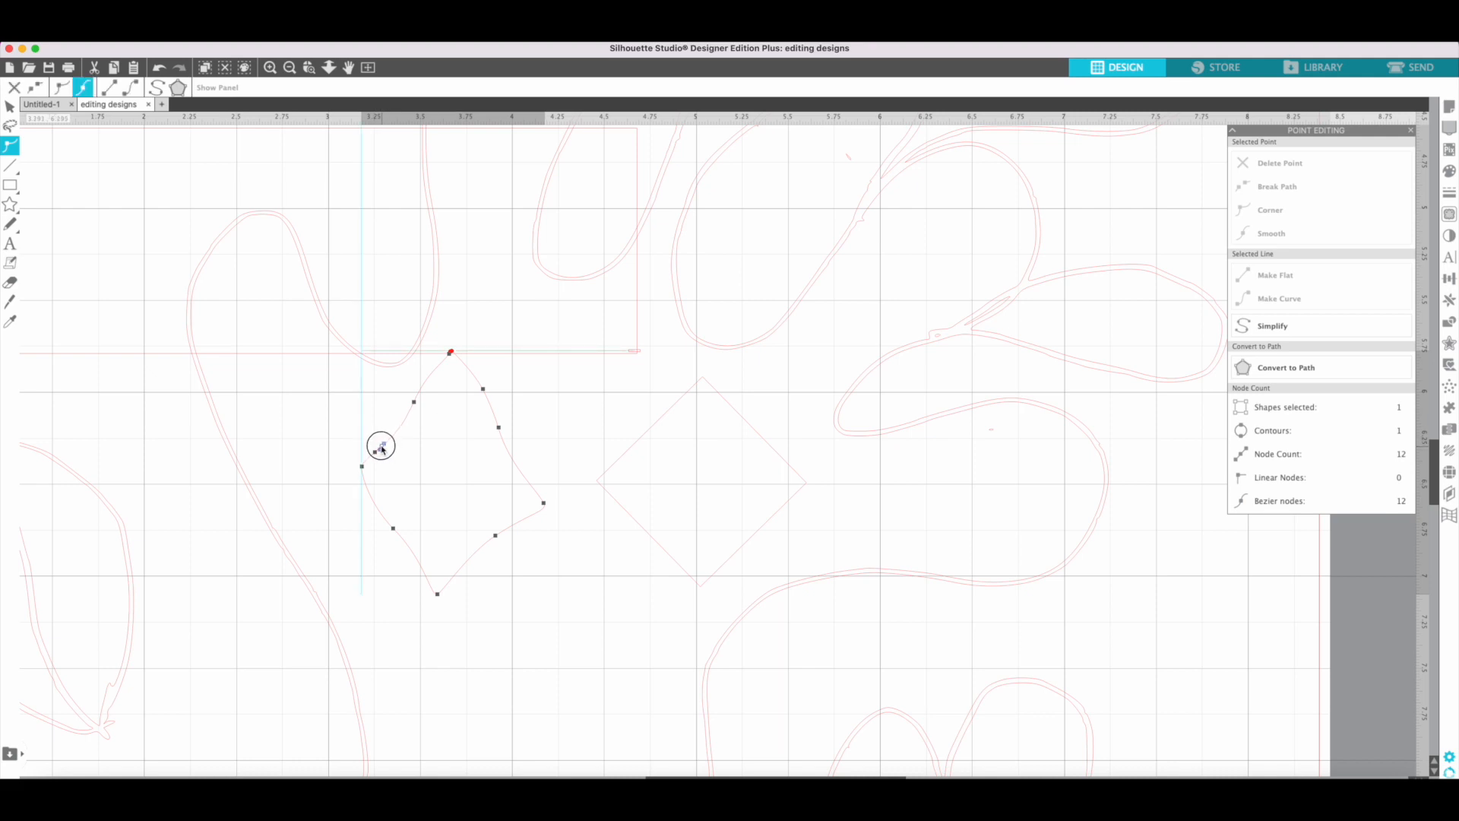
click(380, 449)
click(421, 468)
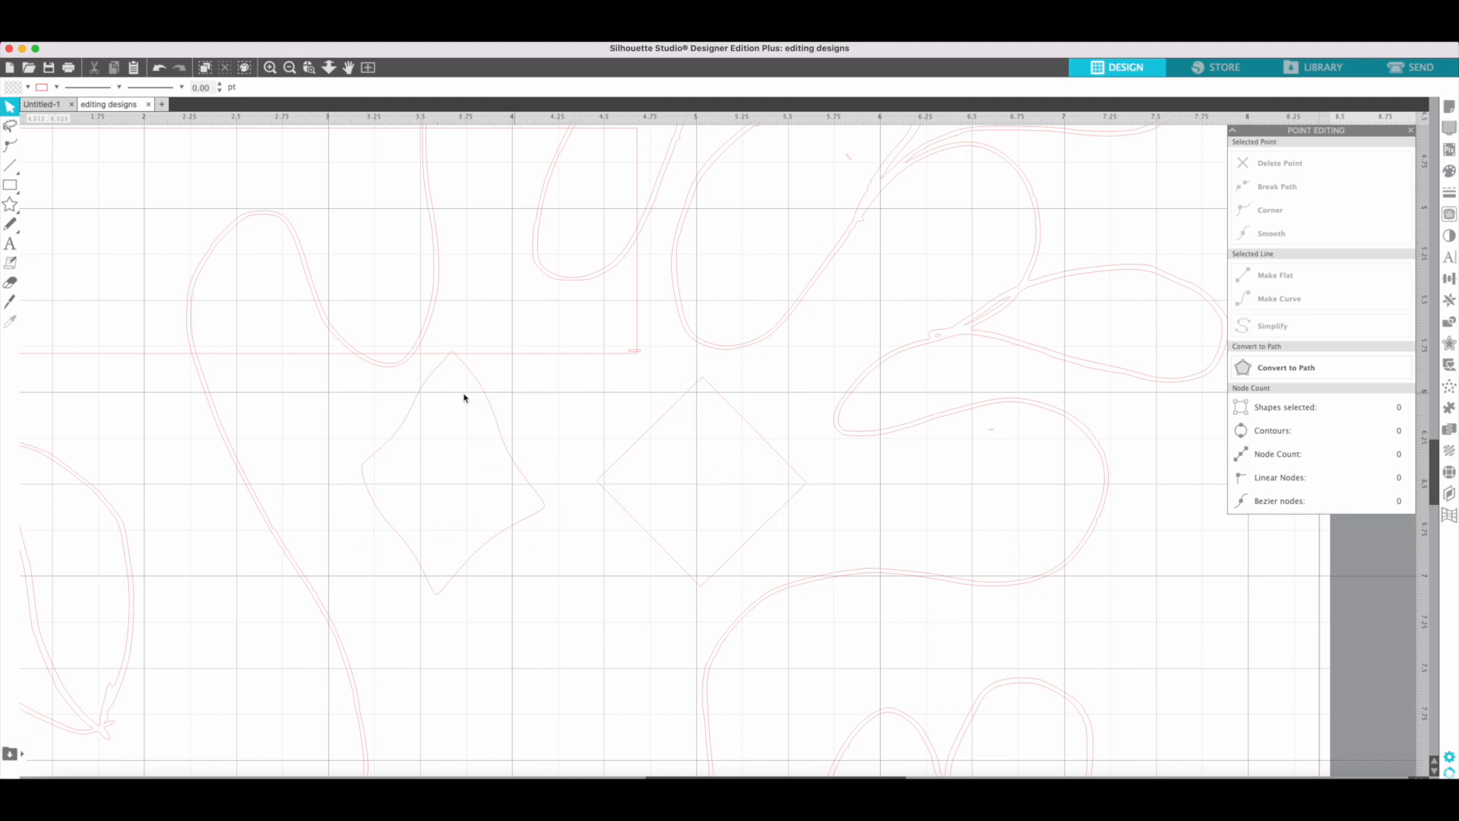
Step: Move the leaf's left inner half out of its outline and delete the right inner half
scroll(142, 607, left, 10)
scroll(143, 606, down, 3)
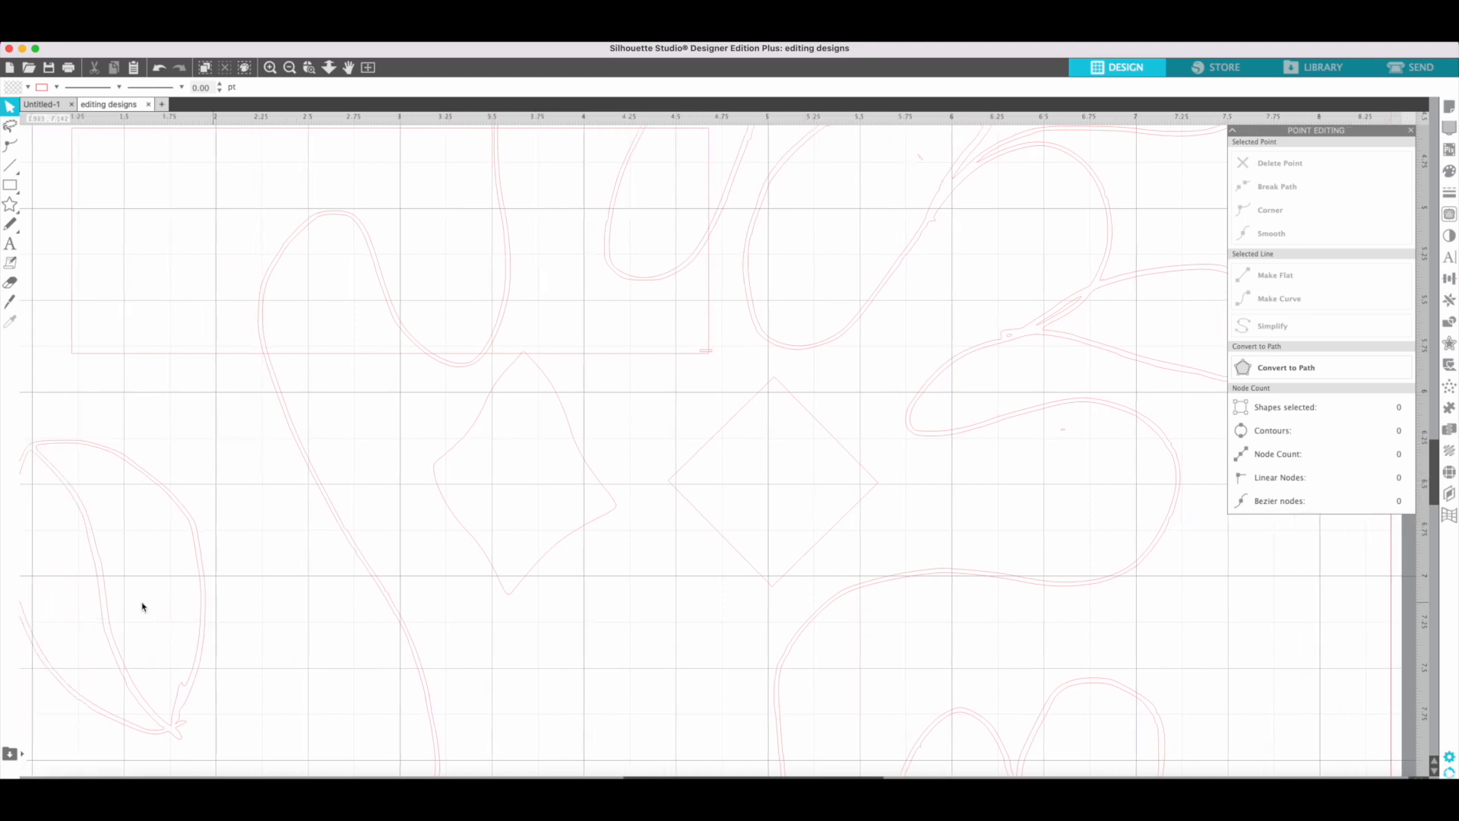
scroll(488, 687, down, 1)
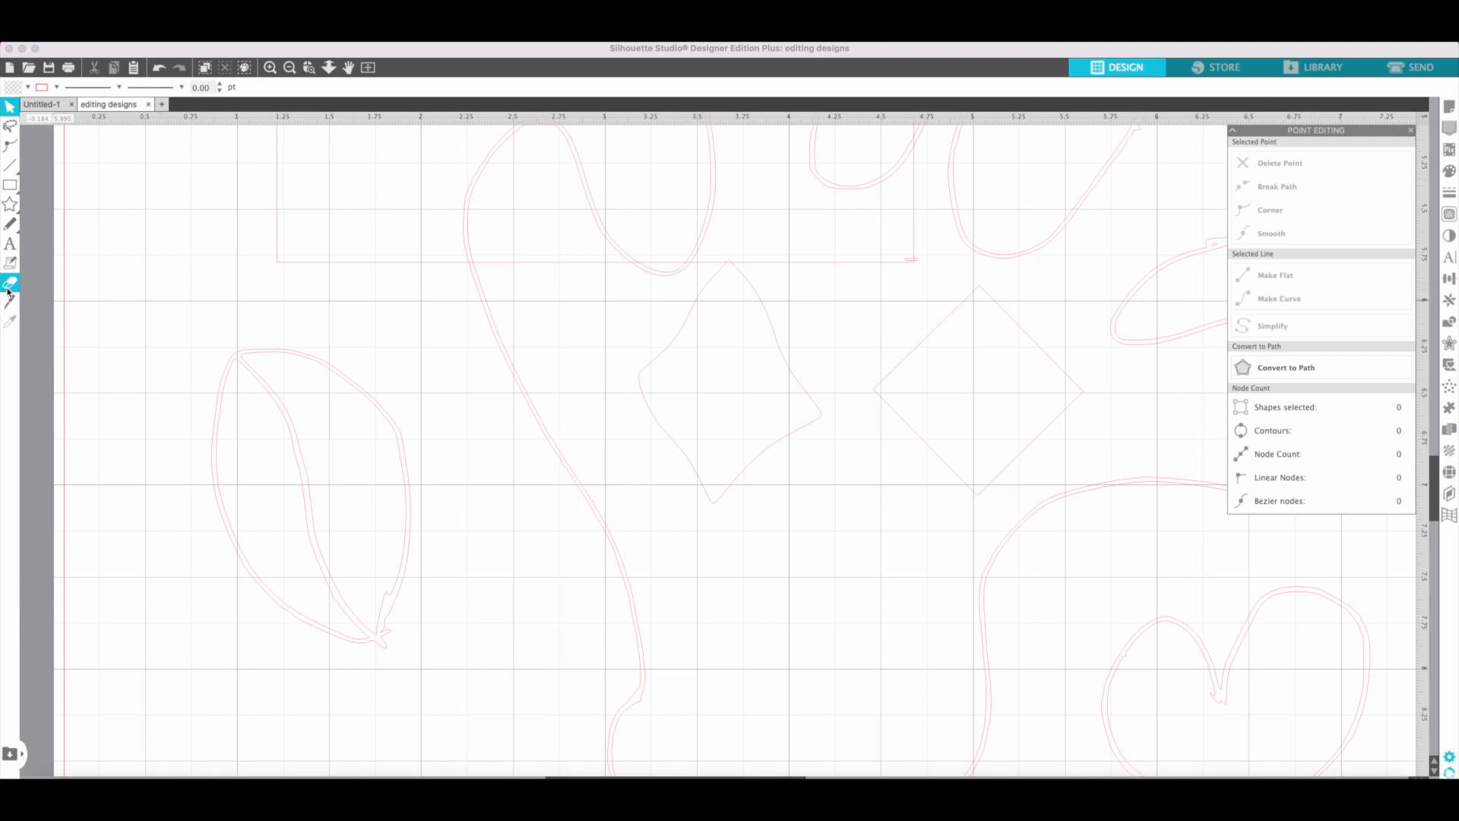
drag(304, 518, 176, 544)
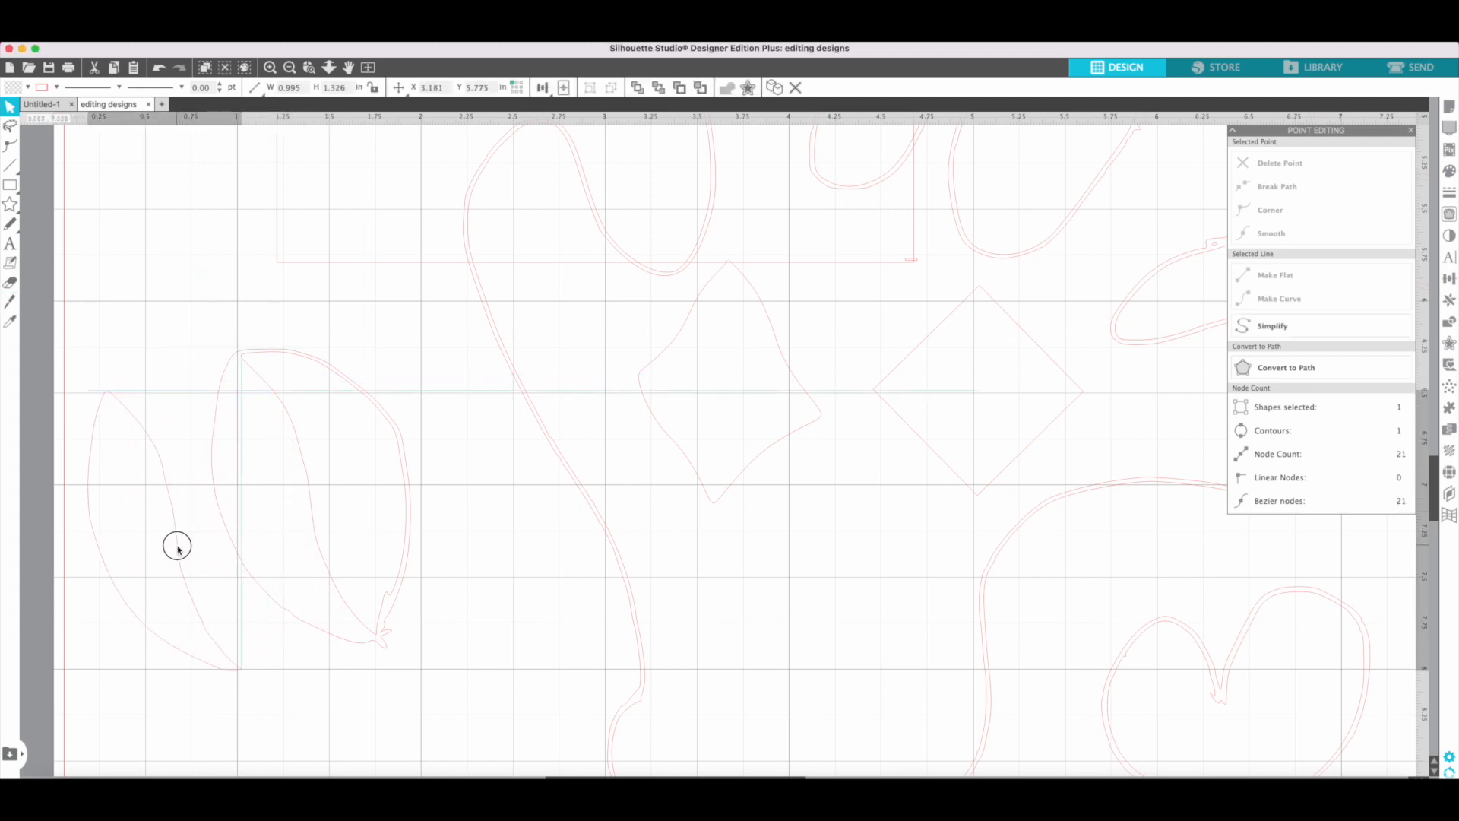
click(345, 658)
click(341, 597)
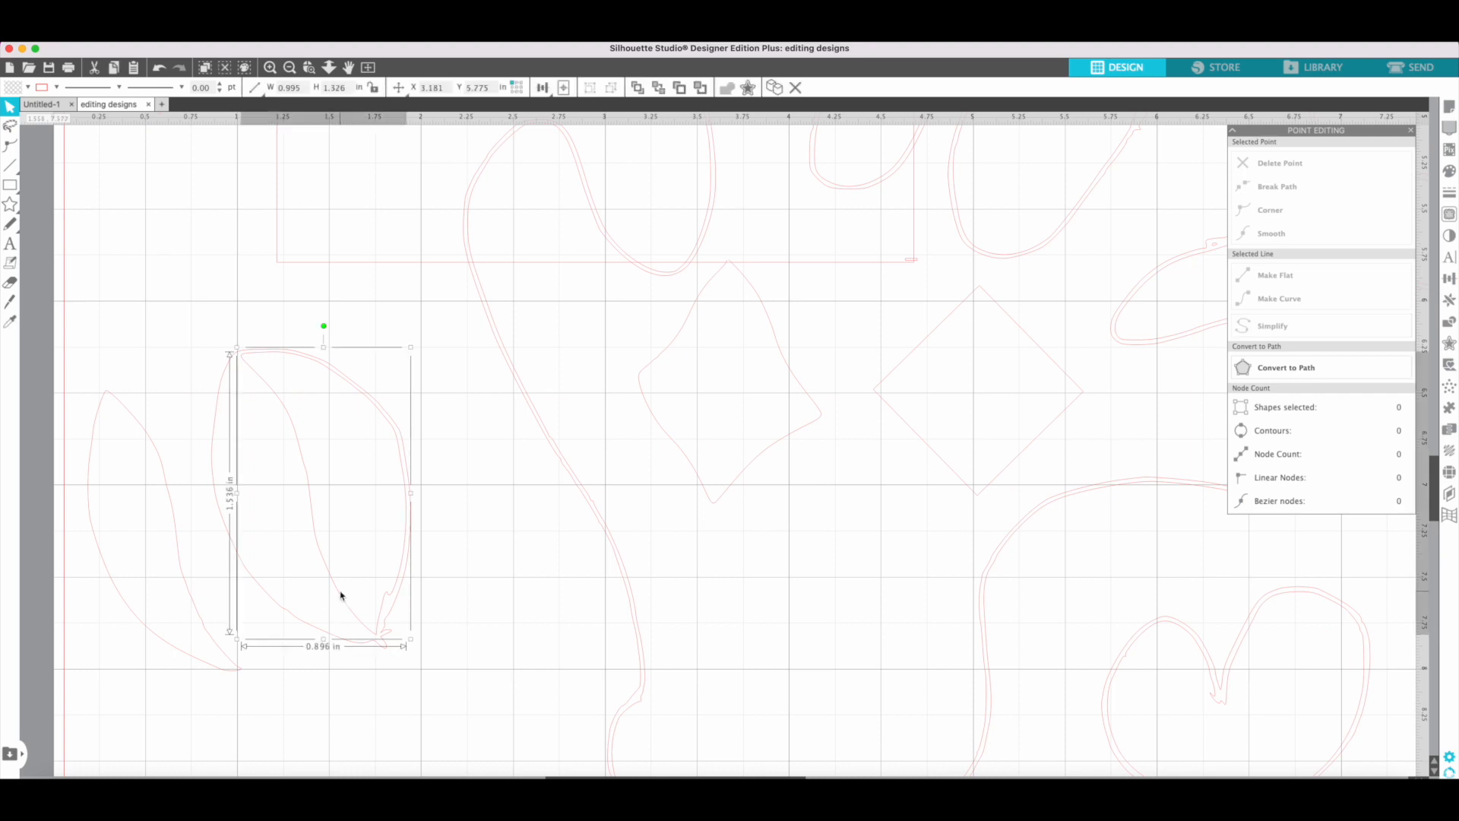
drag(339, 589, 343, 514)
click(346, 519)
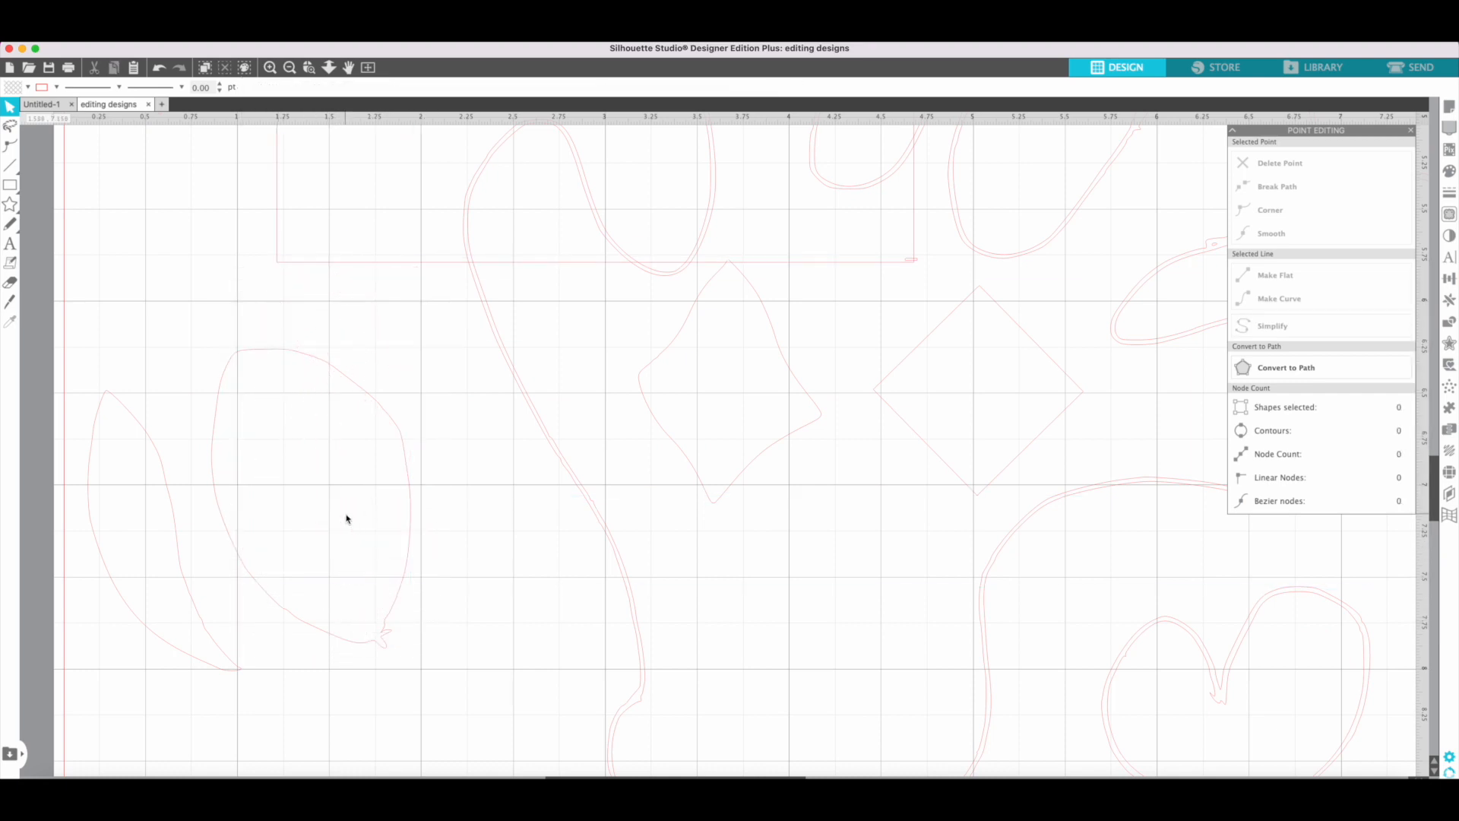
Step: Open the leaf's outer outline for point editing and simplify it twice
click(378, 641)
double_click(366, 639)
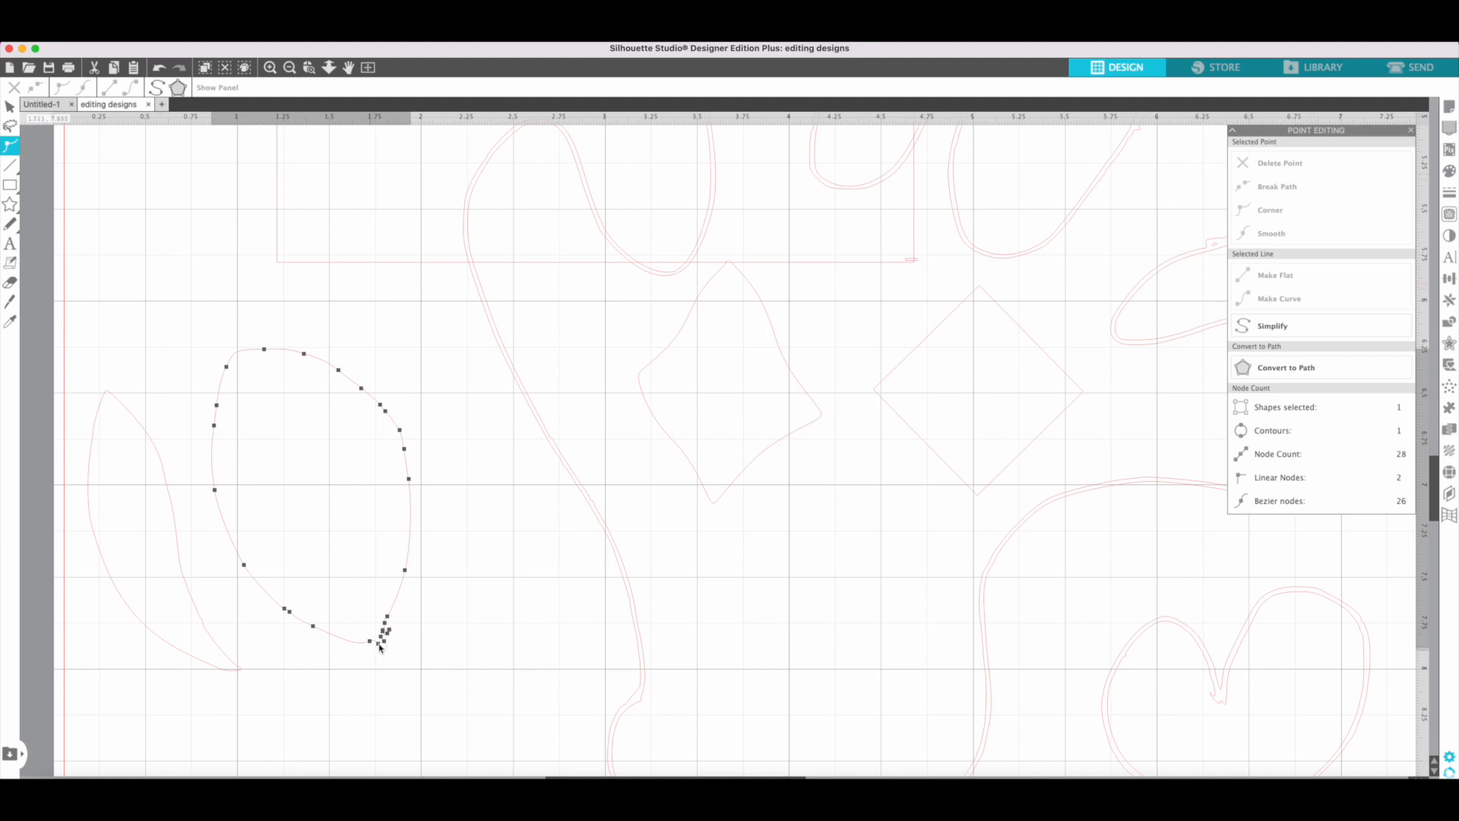
click(159, 91)
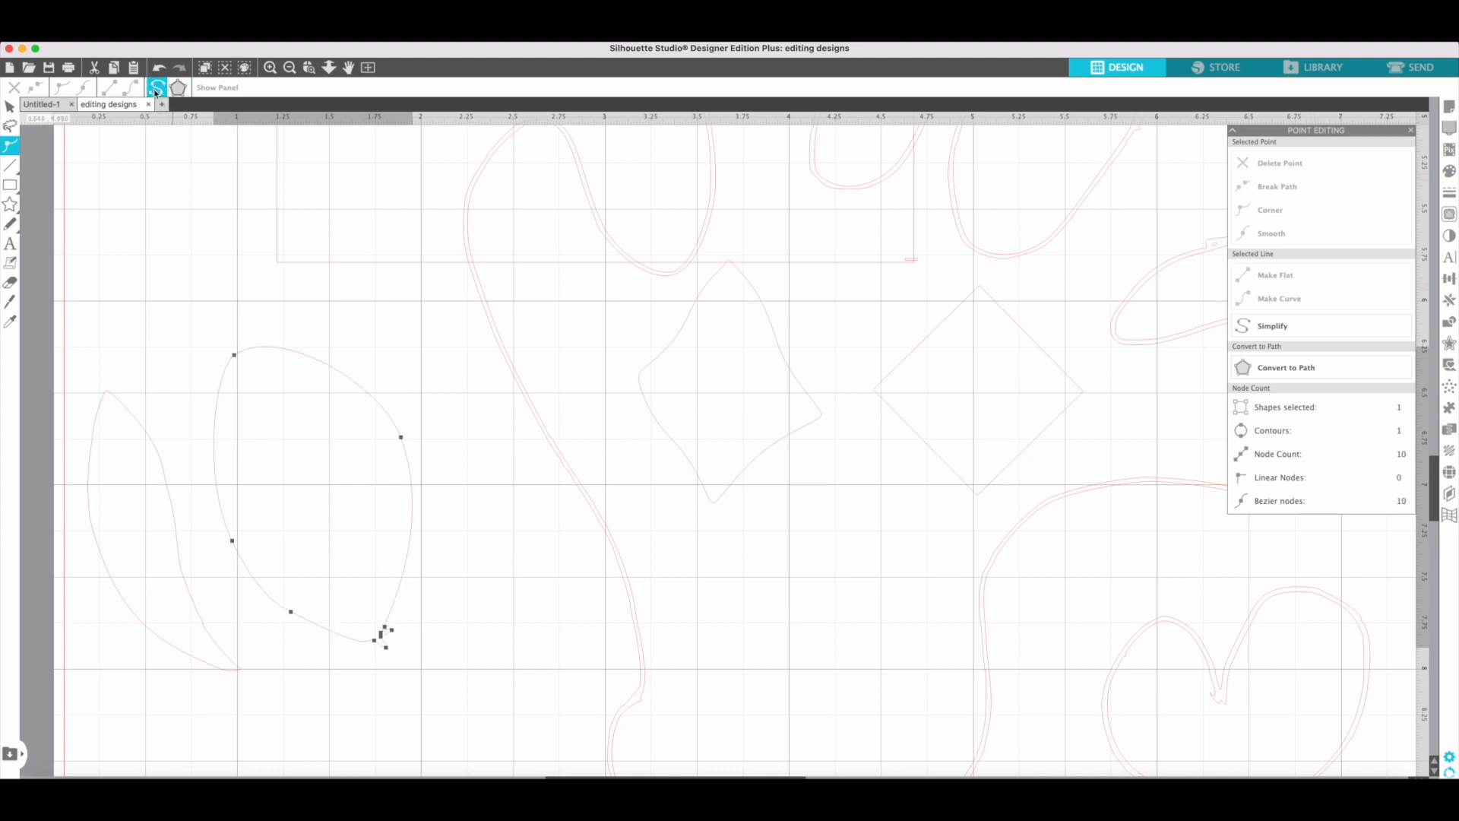
click(156, 90)
Step: Delete the stray points that form the jagged stub at the leaf outline's lower tip
click(384, 650)
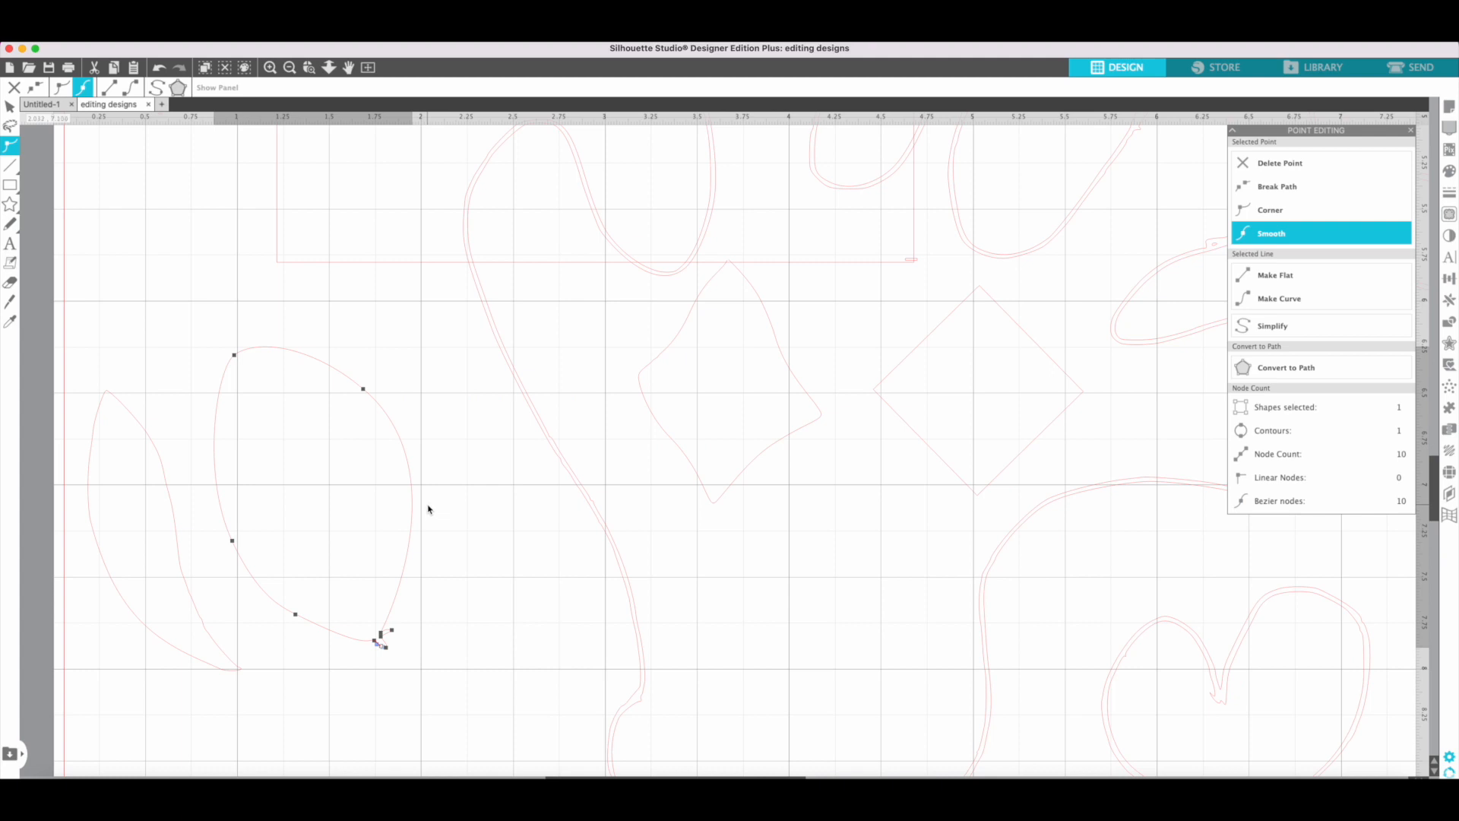
right_click(381, 646)
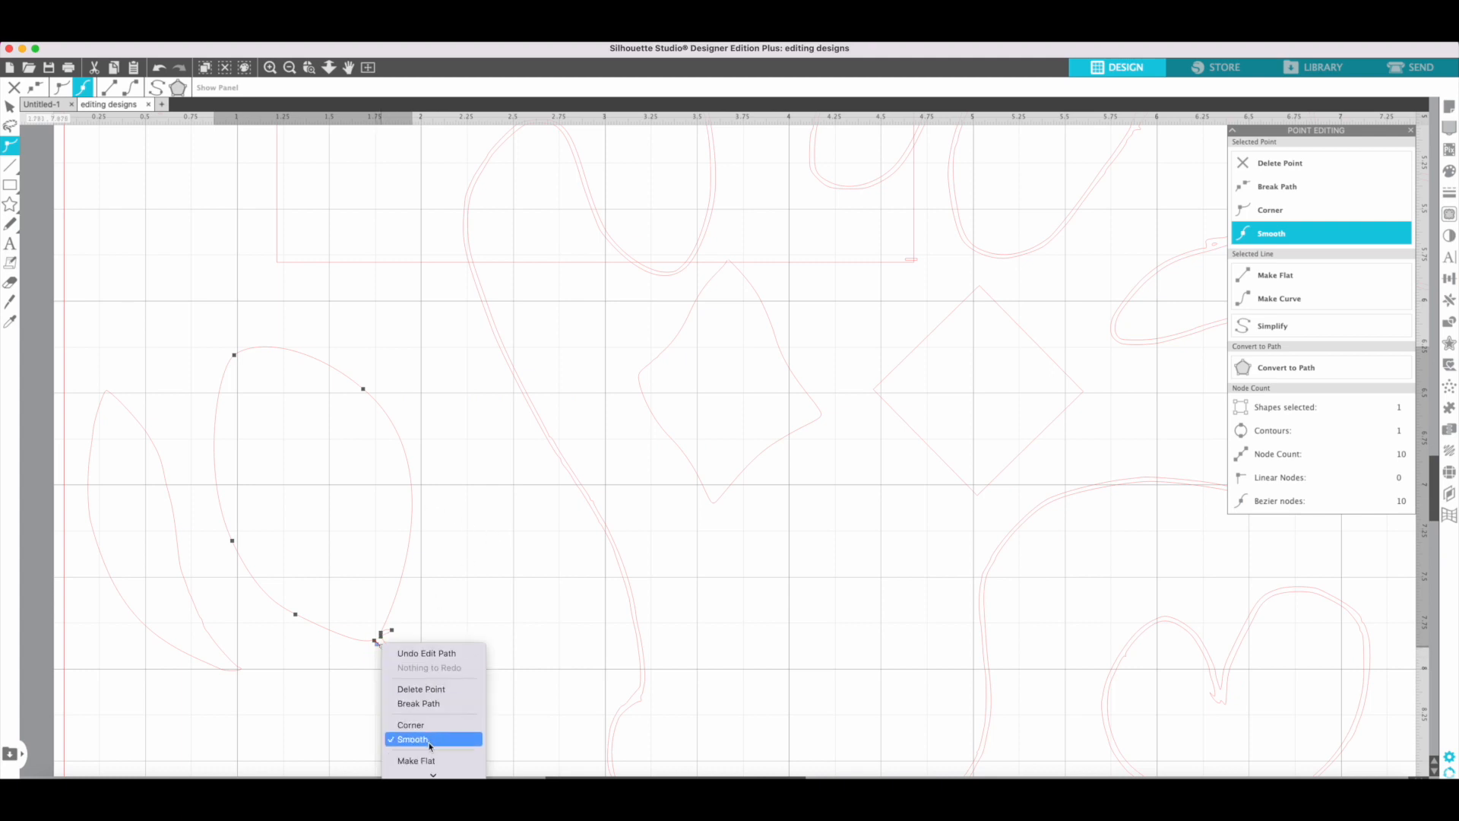
click(417, 688)
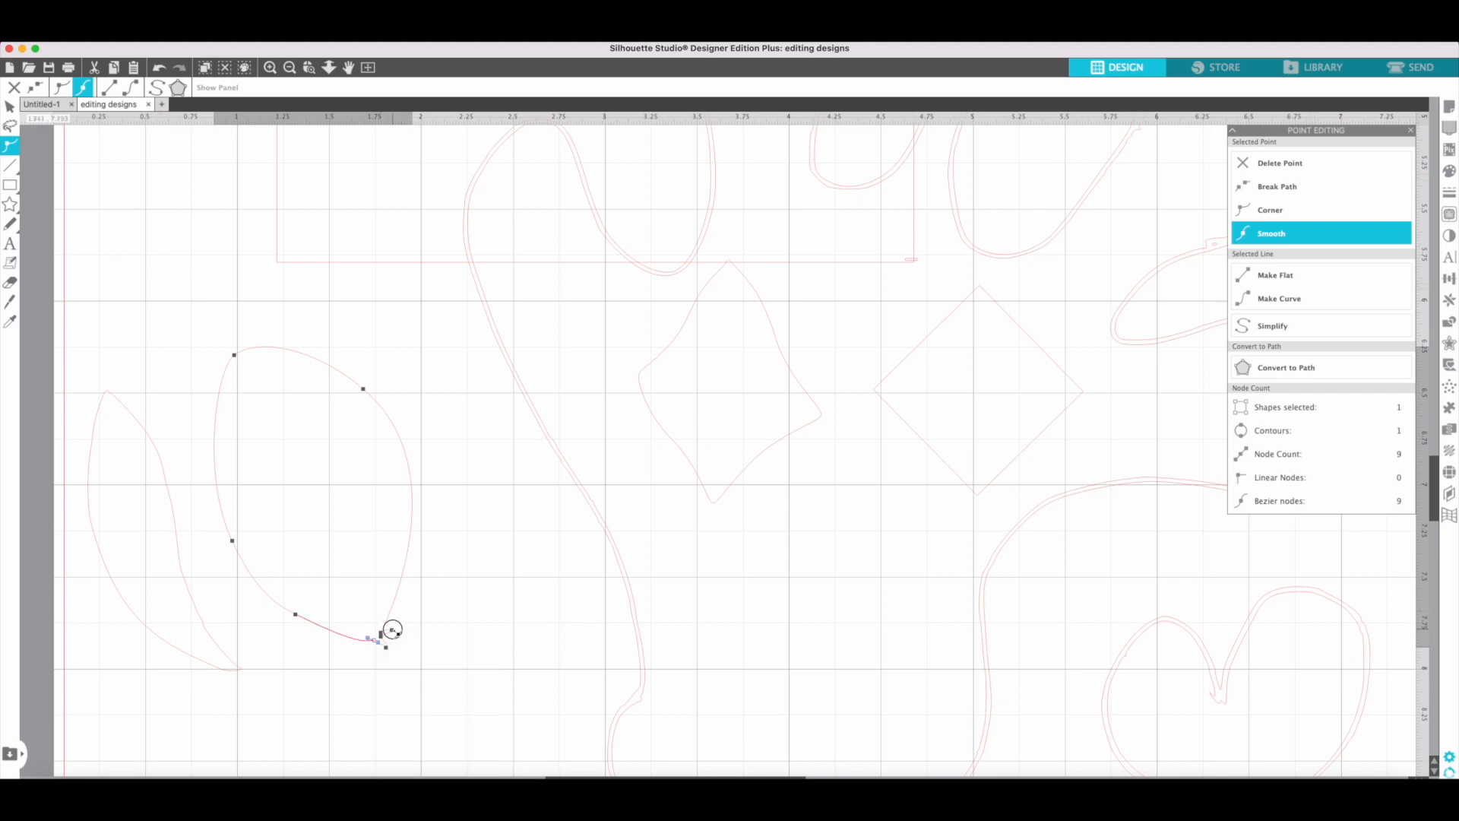
click(390, 630)
right_click(392, 630)
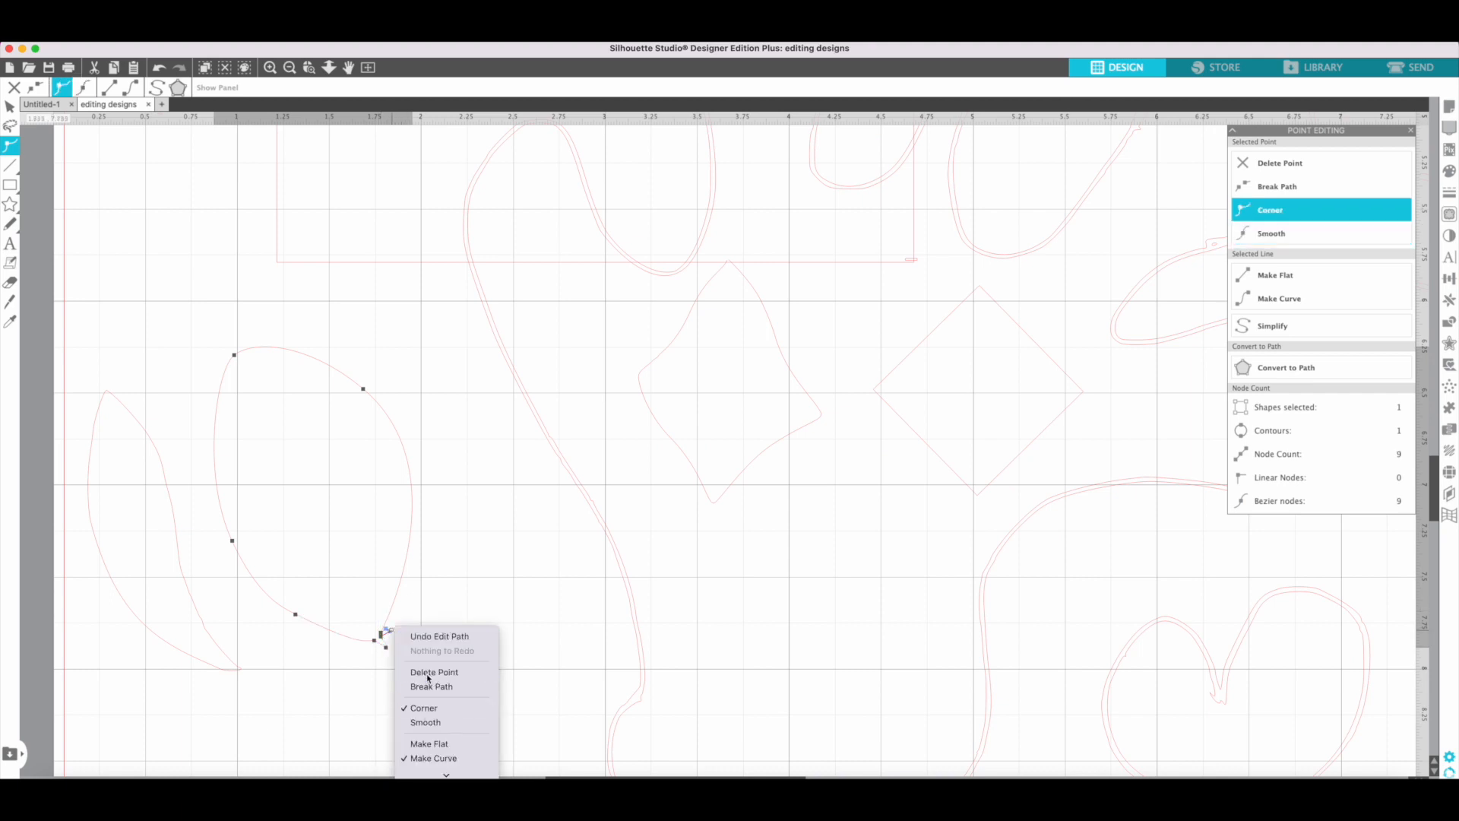
click(428, 674)
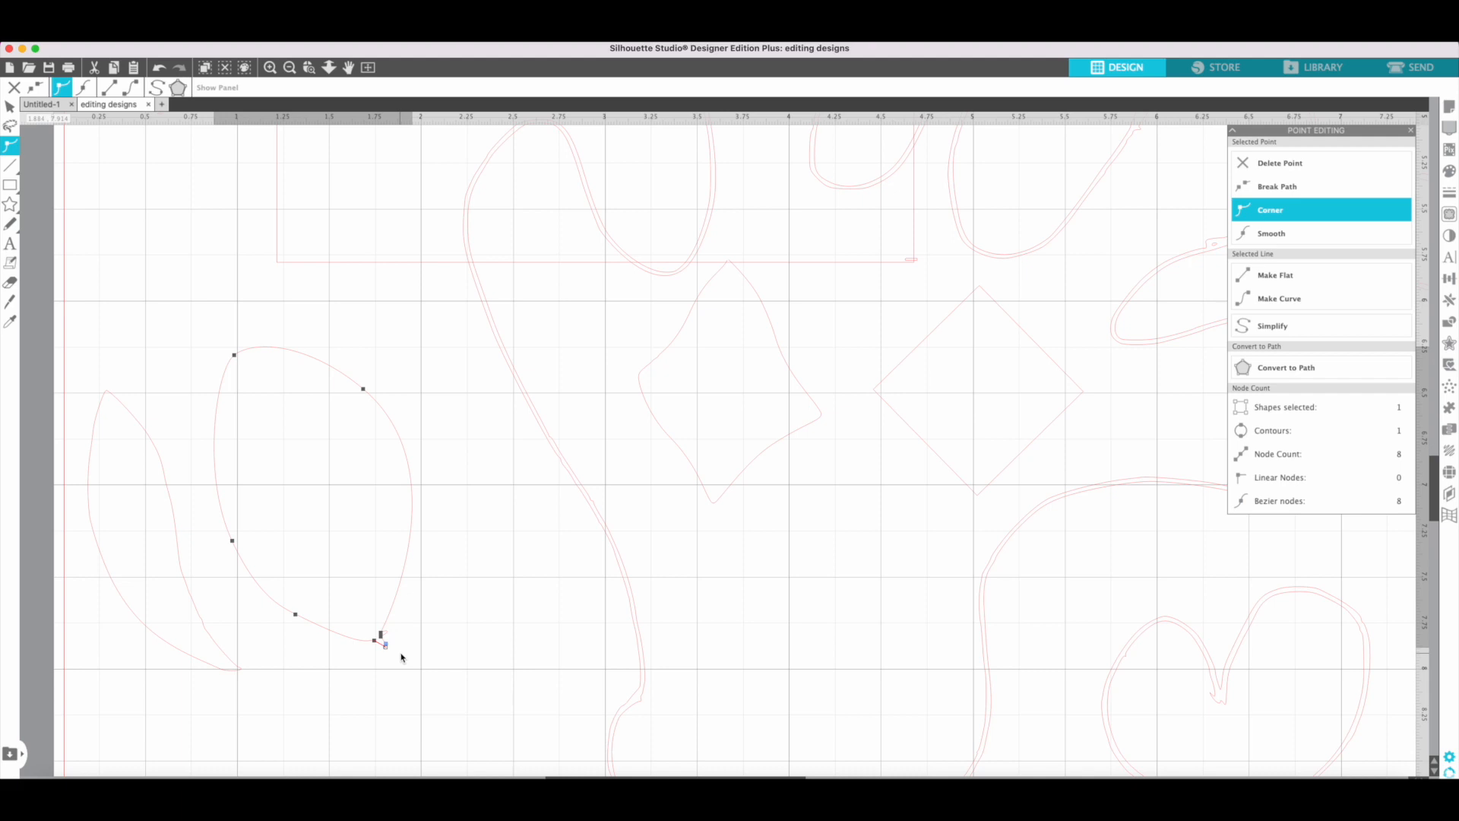
key(Delete)
click(383, 634)
click(376, 641)
click(394, 642)
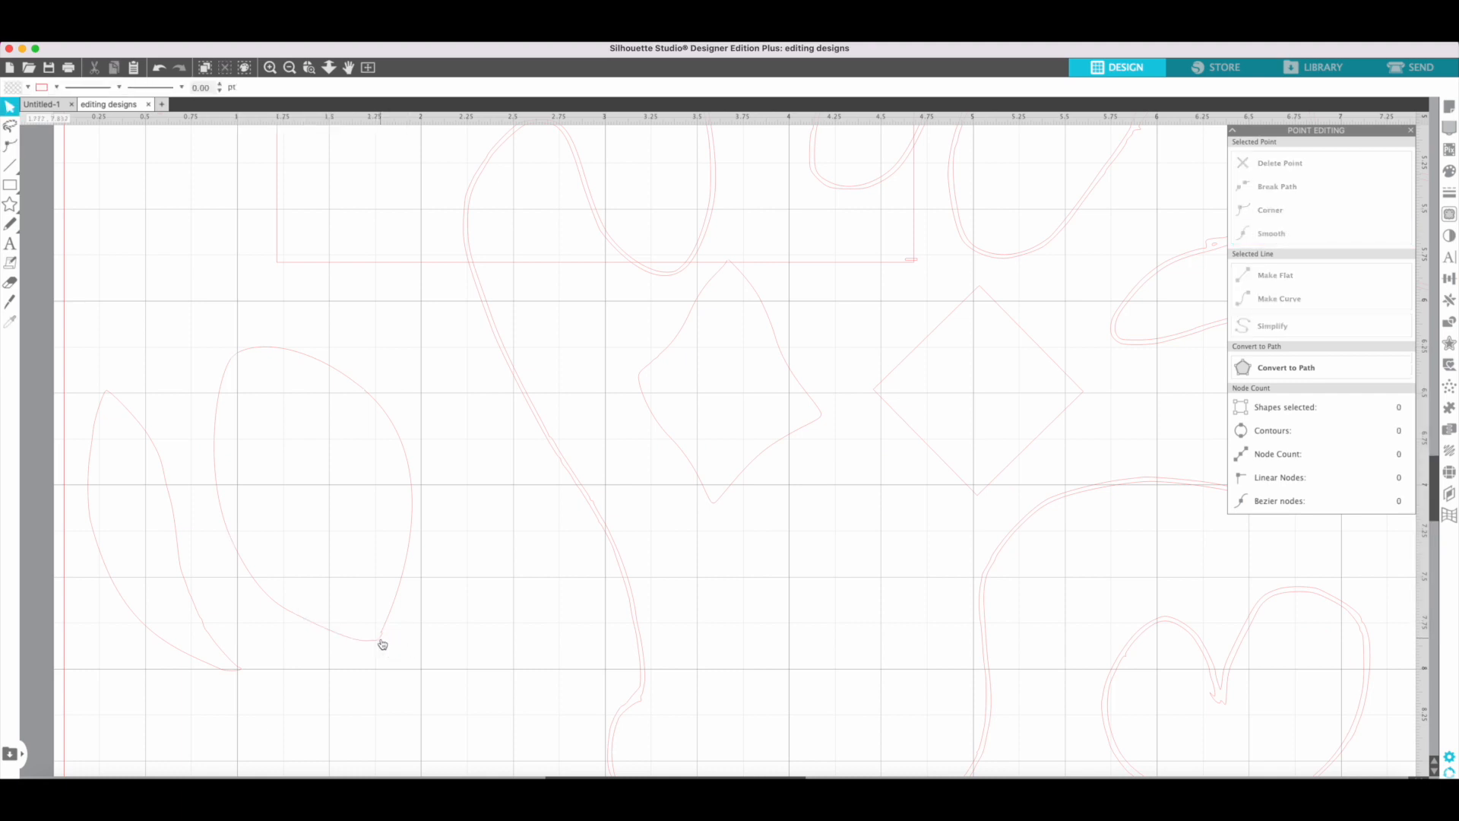
Step: Reopen the leaf's outer outline for point editing and reshape its lower tip into a clean corner, adding a point beside it
click(382, 643)
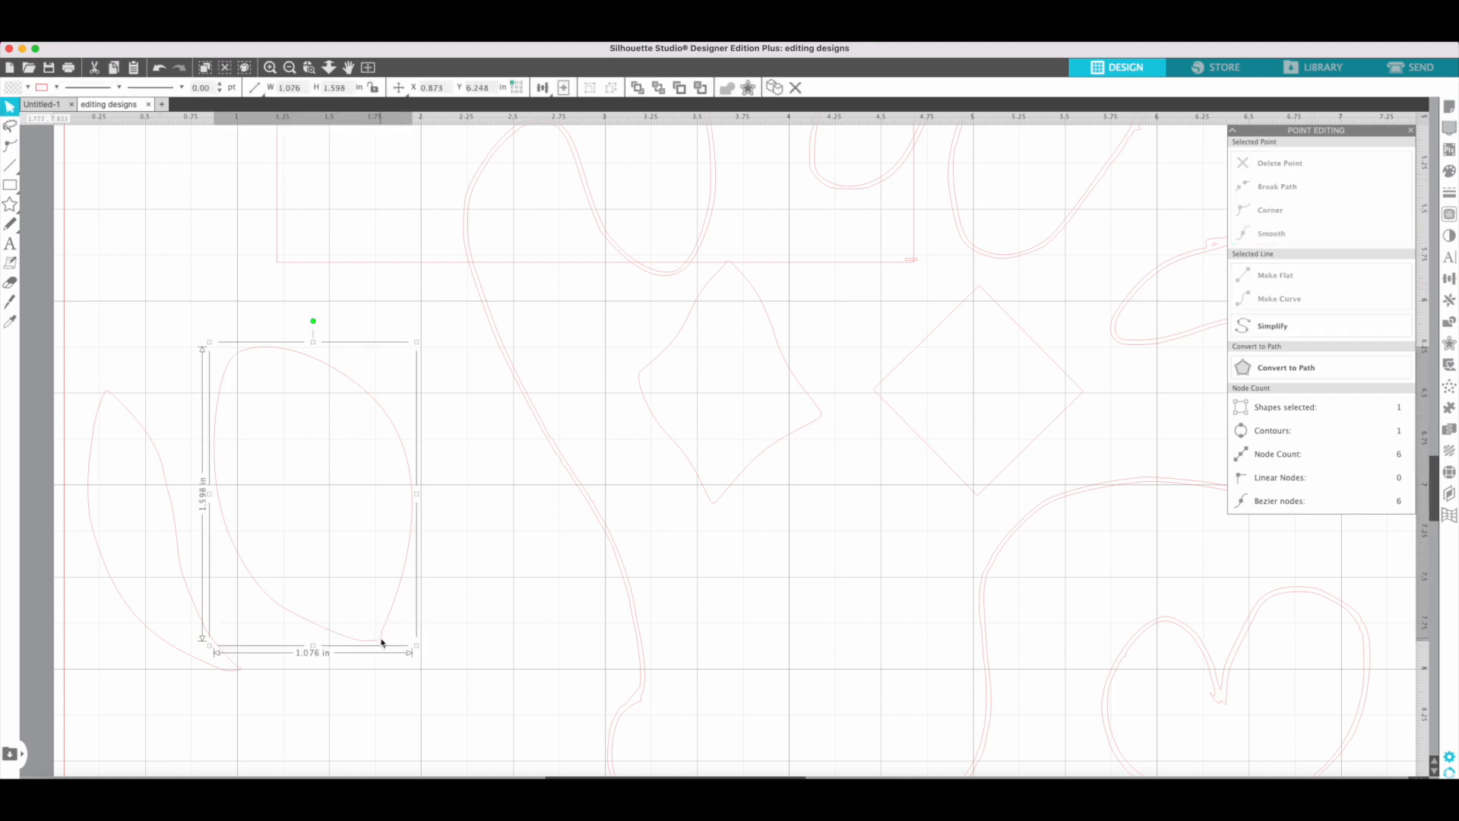
double_click(382, 643)
click(377, 640)
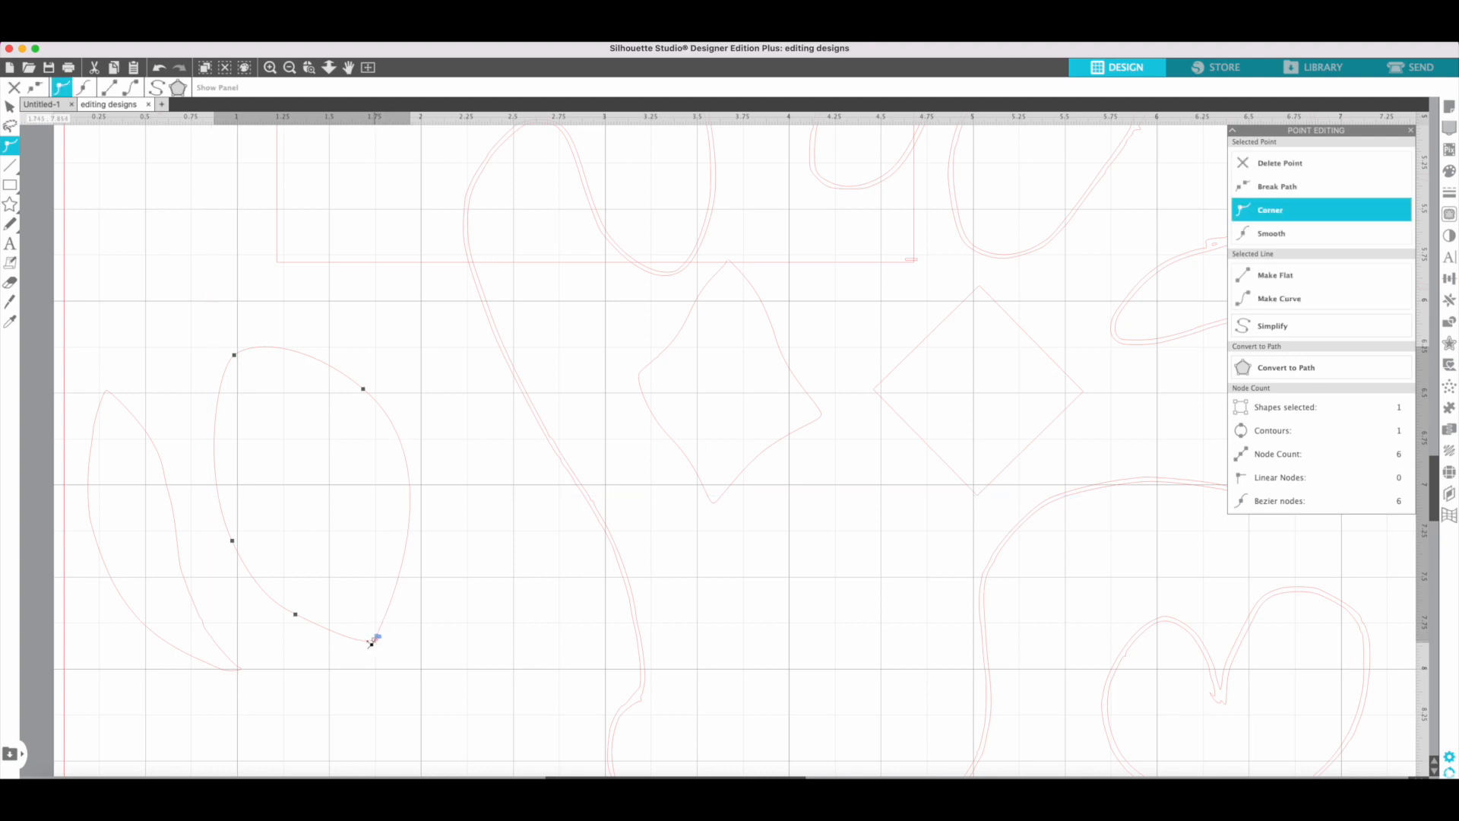
click(368, 641)
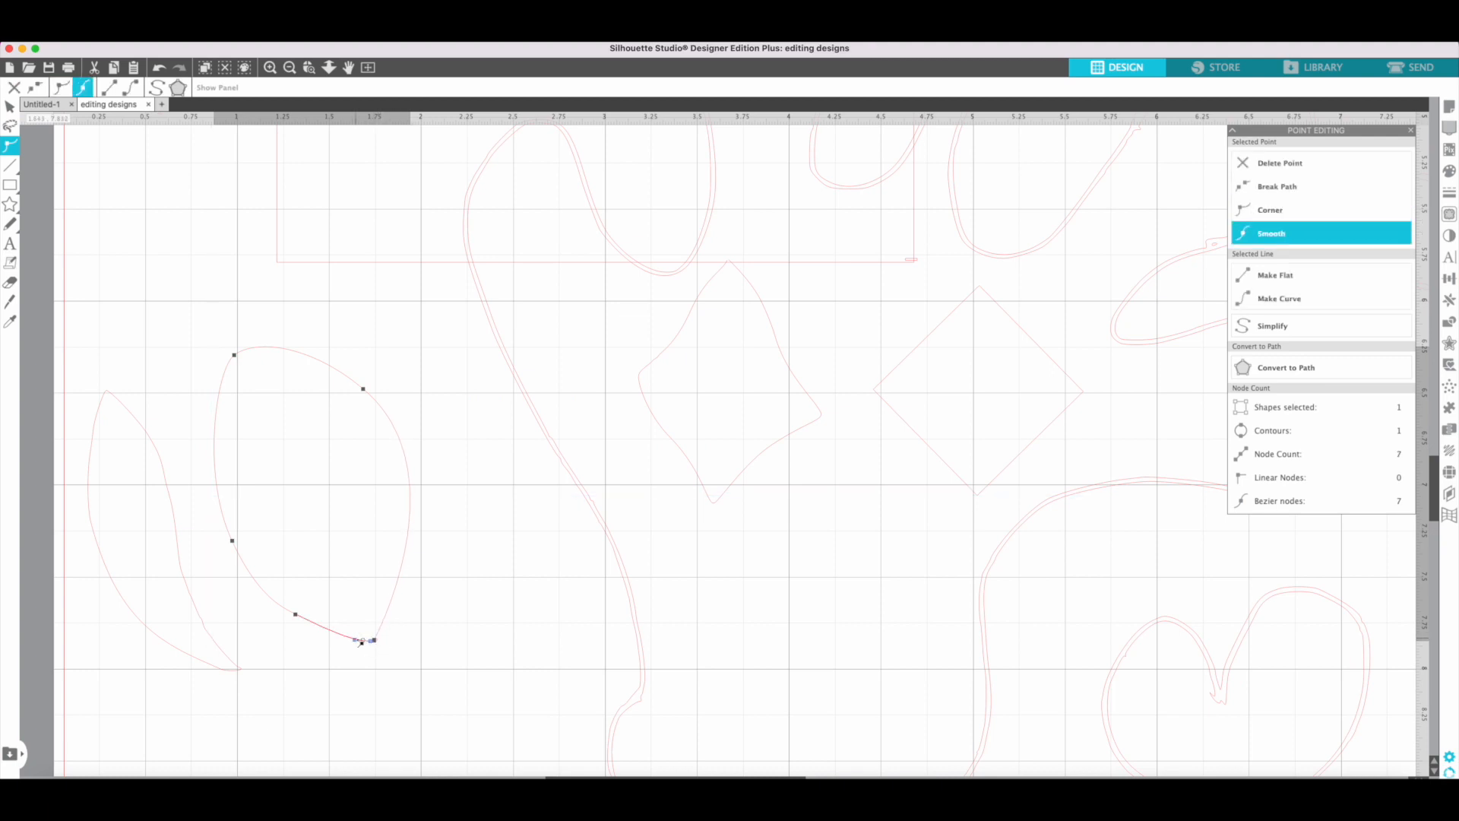
click(363, 640)
click(378, 638)
click(395, 646)
click(381, 646)
double_click(380, 643)
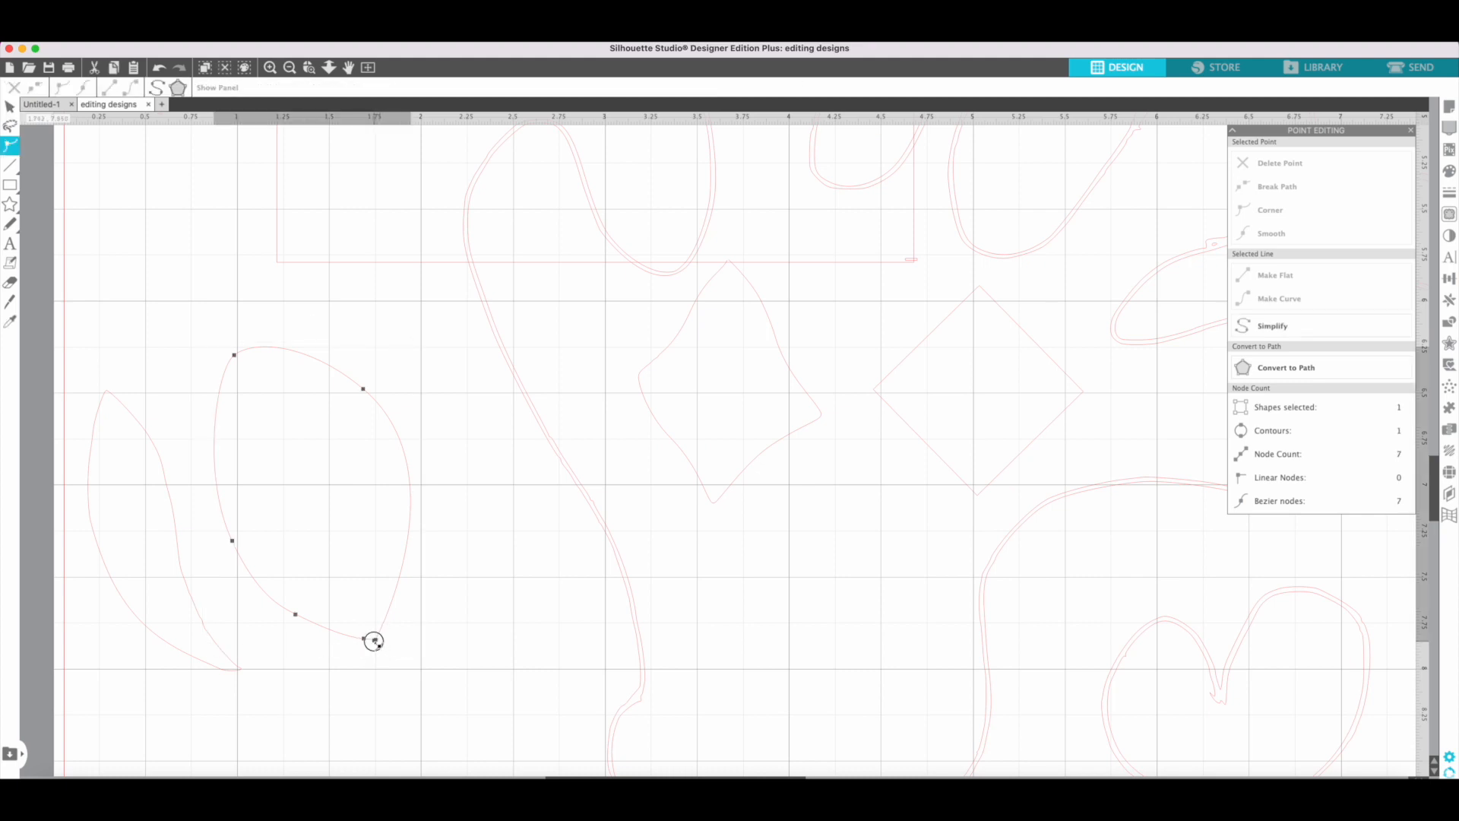
click(375, 640)
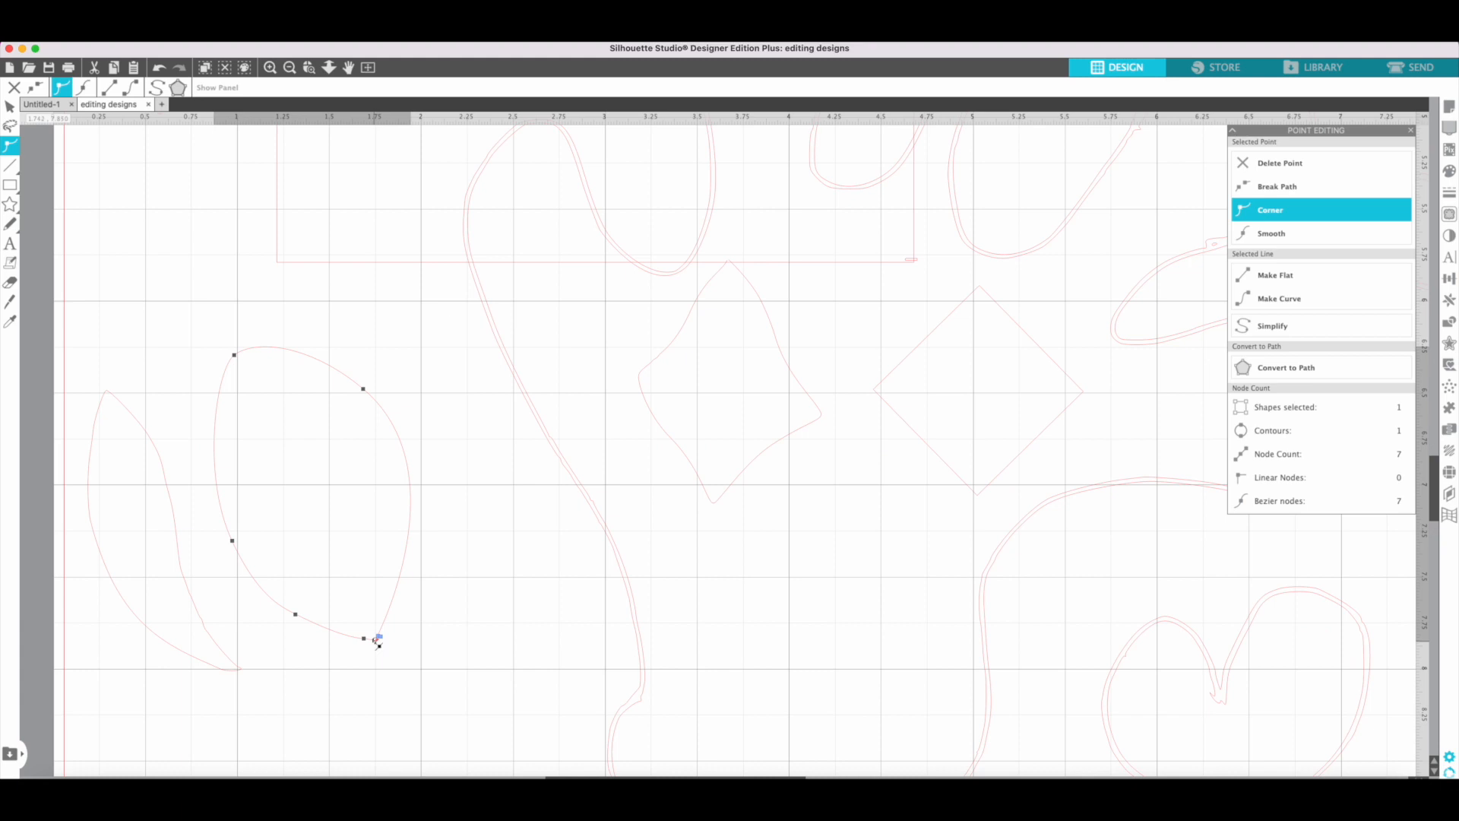
click(385, 652)
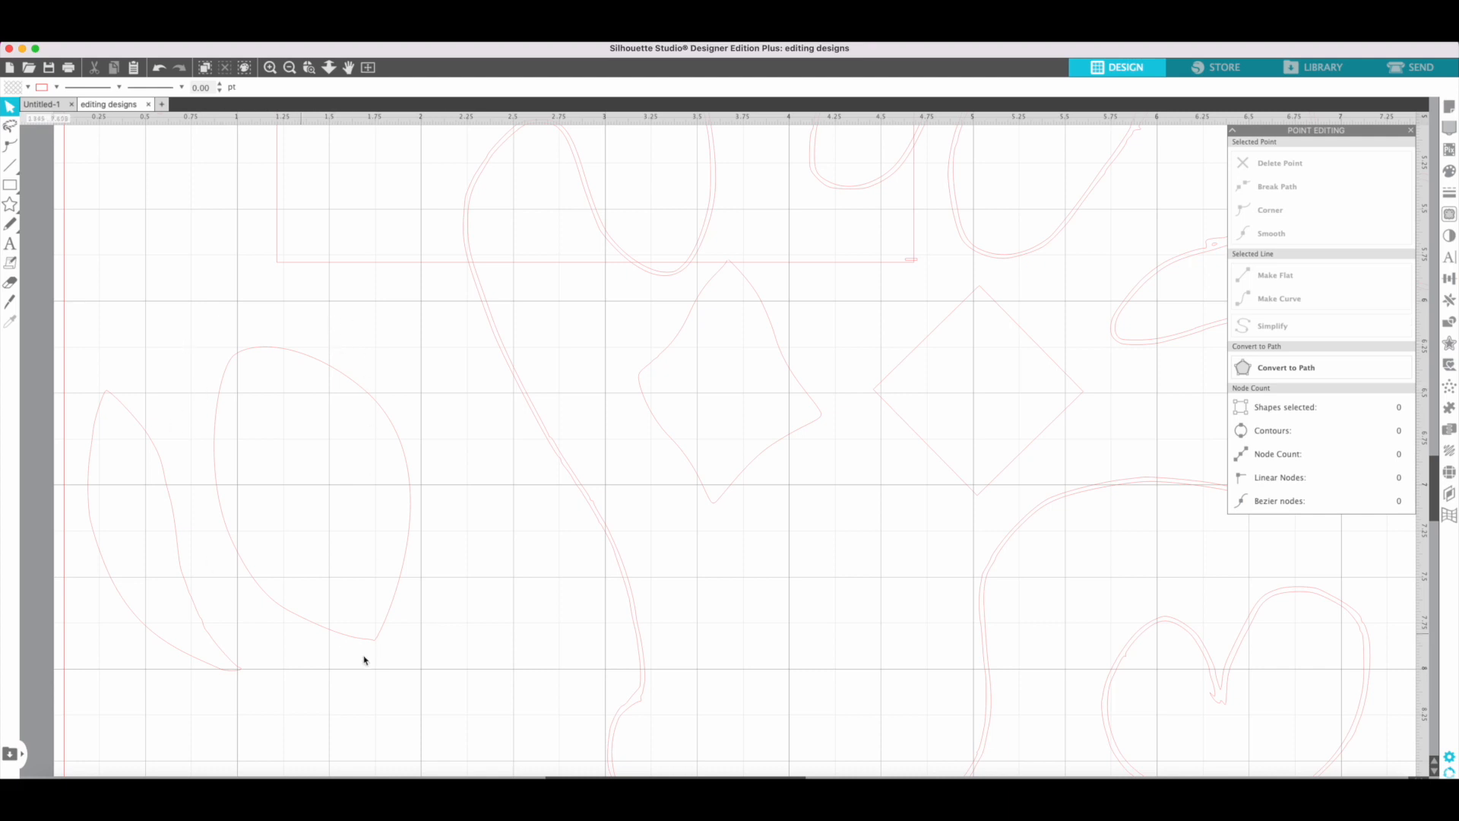
Step: Open the leaf's separated inner half for point editing and simplify its outline
mouse_move(177, 545)
mouse_down()
mouse_move(289, 509)
mouse_move(258, 512)
mouse_move(172, 567)
mouse_move(185, 571)
mouse_up()
click(186, 572)
click(212, 650)
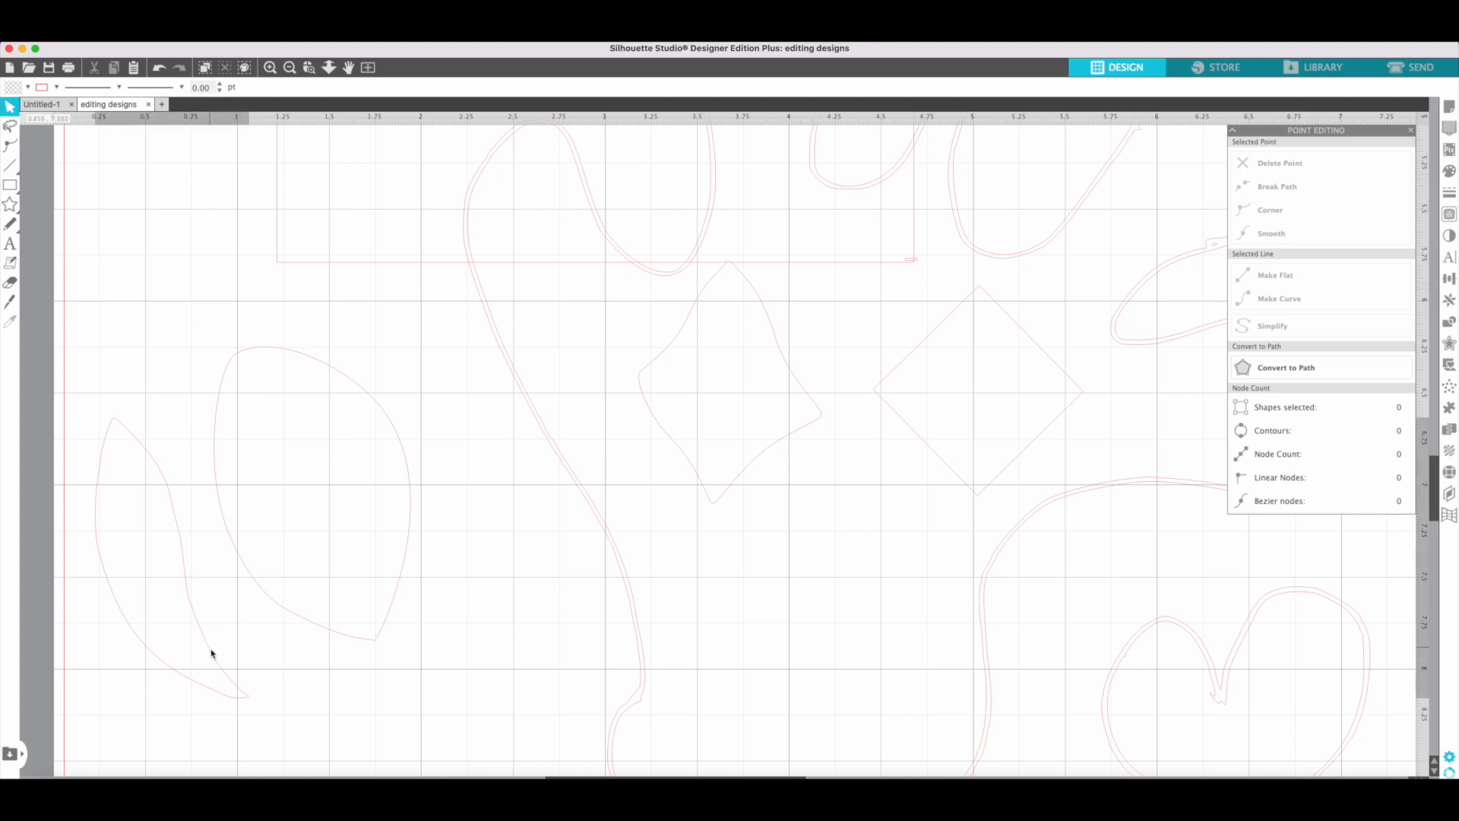
double_click(212, 658)
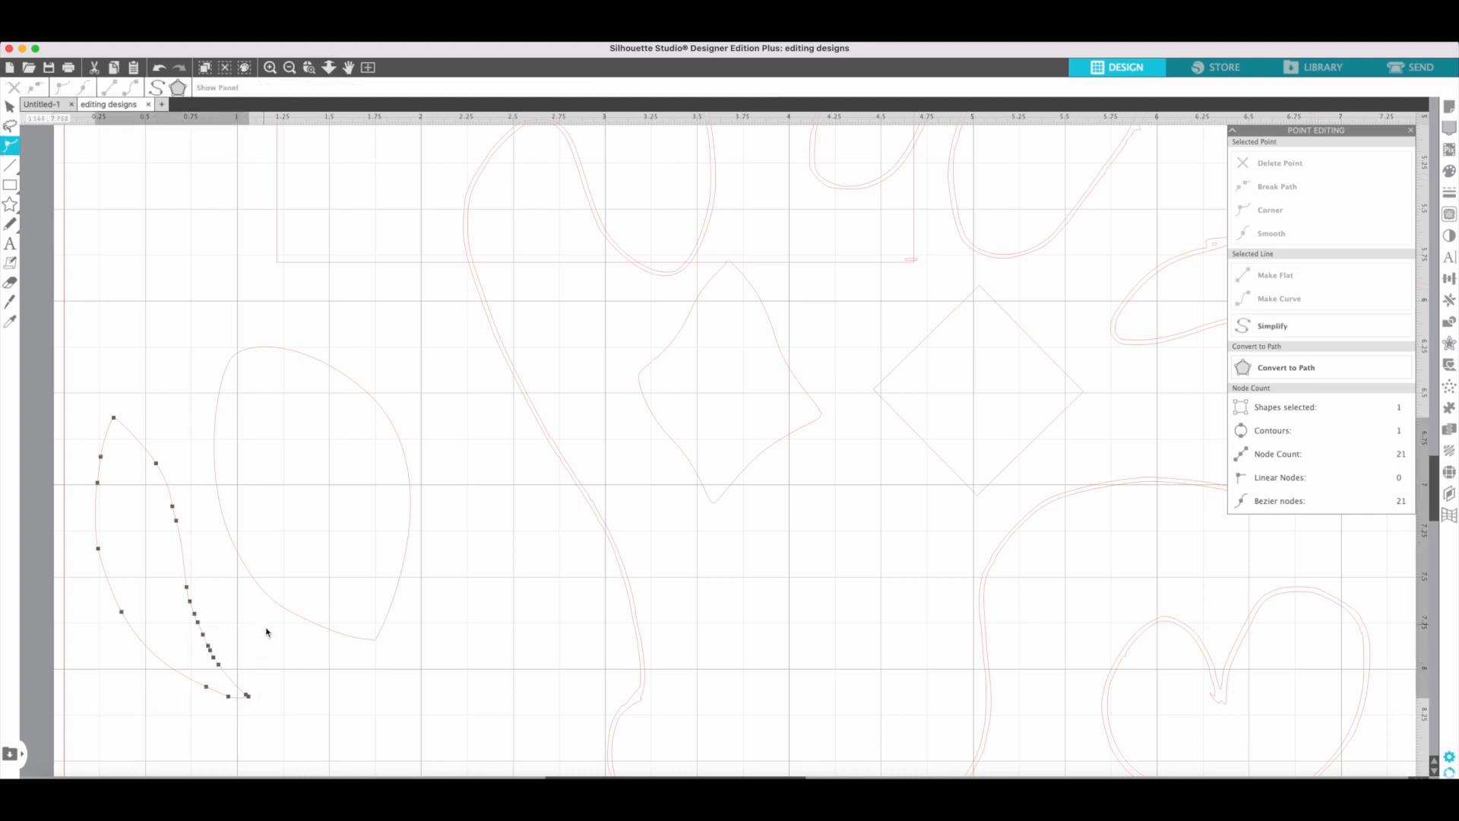
click(159, 90)
click(288, 665)
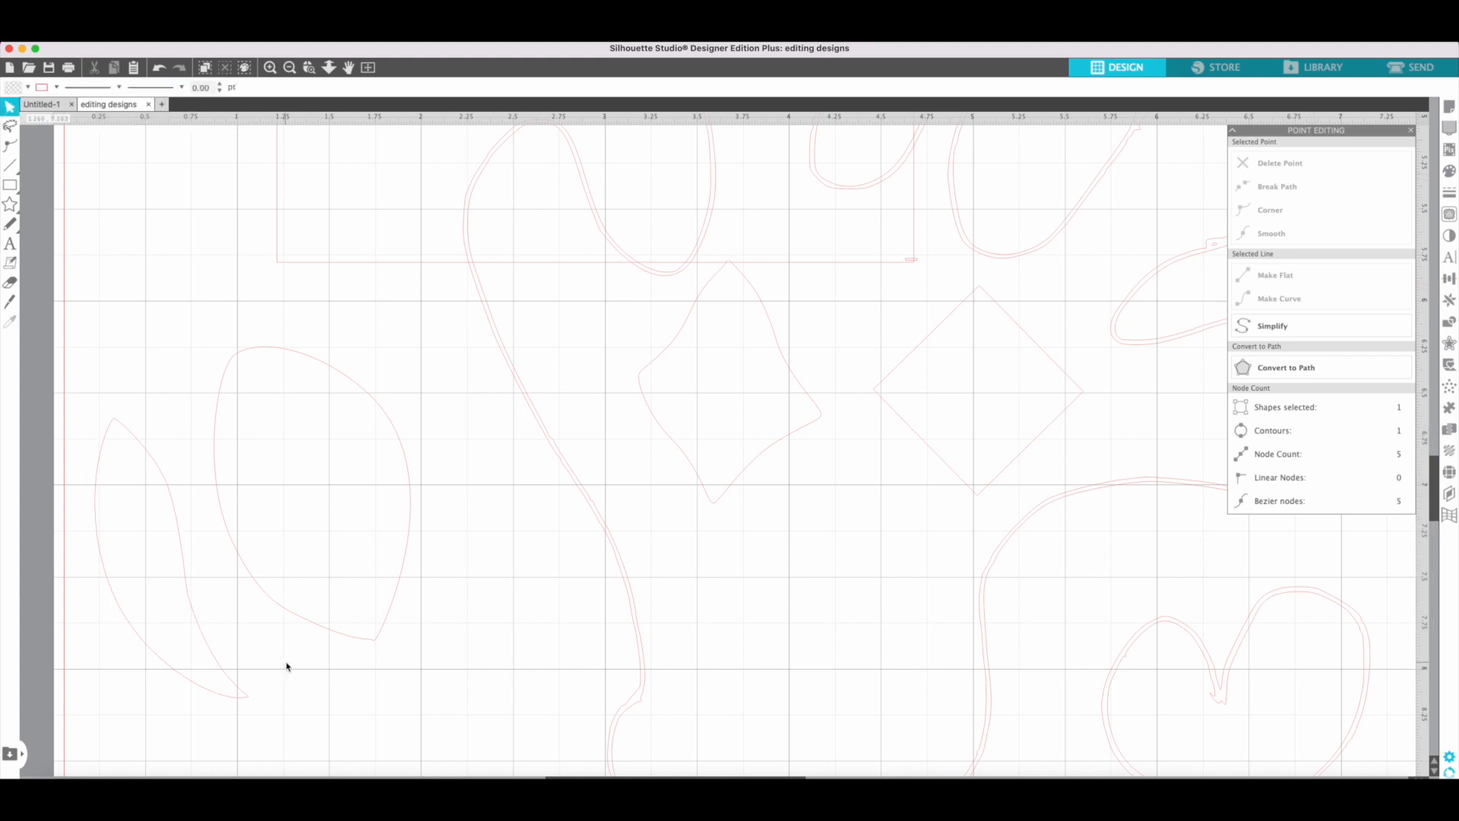
Step: Move the inner half back inside the leaf's outer outline so their lower tips meet
click(197, 625)
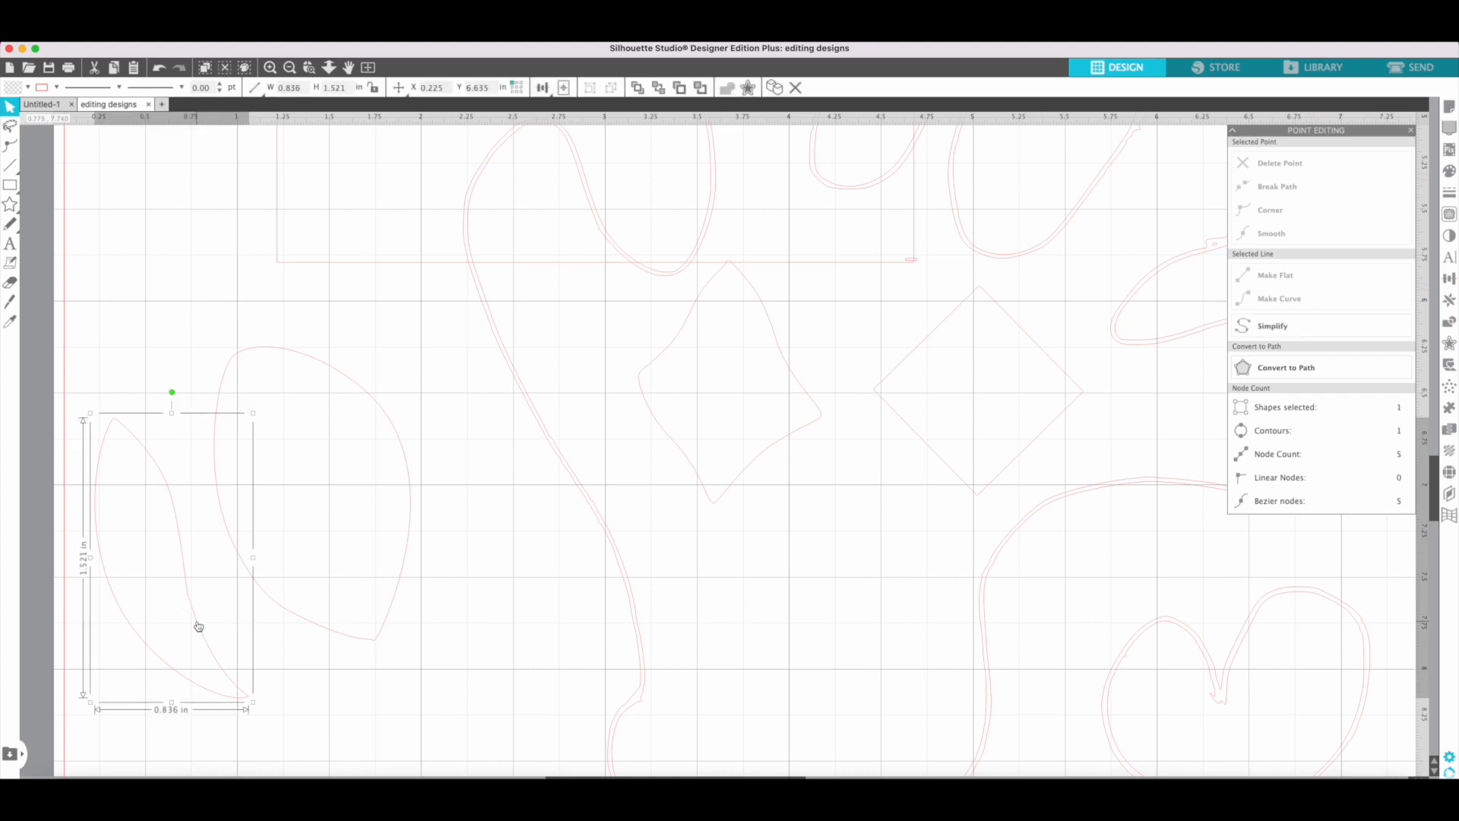
drag(198, 624, 319, 565)
click(471, 651)
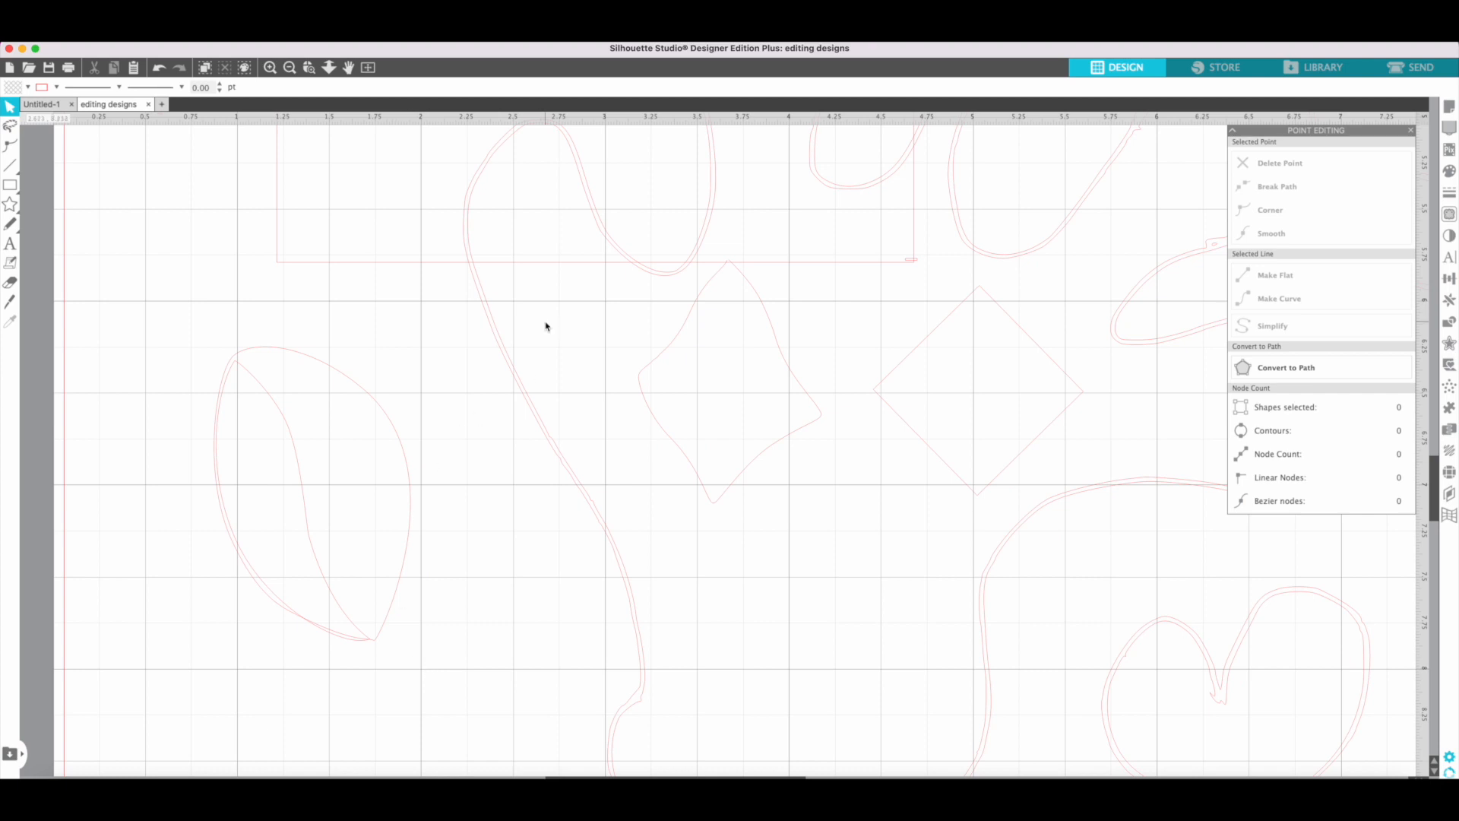
Step: Move the leaf outline's upper tip point slightly outward and adjust its curve so the outline clears the inner half
click(240, 356)
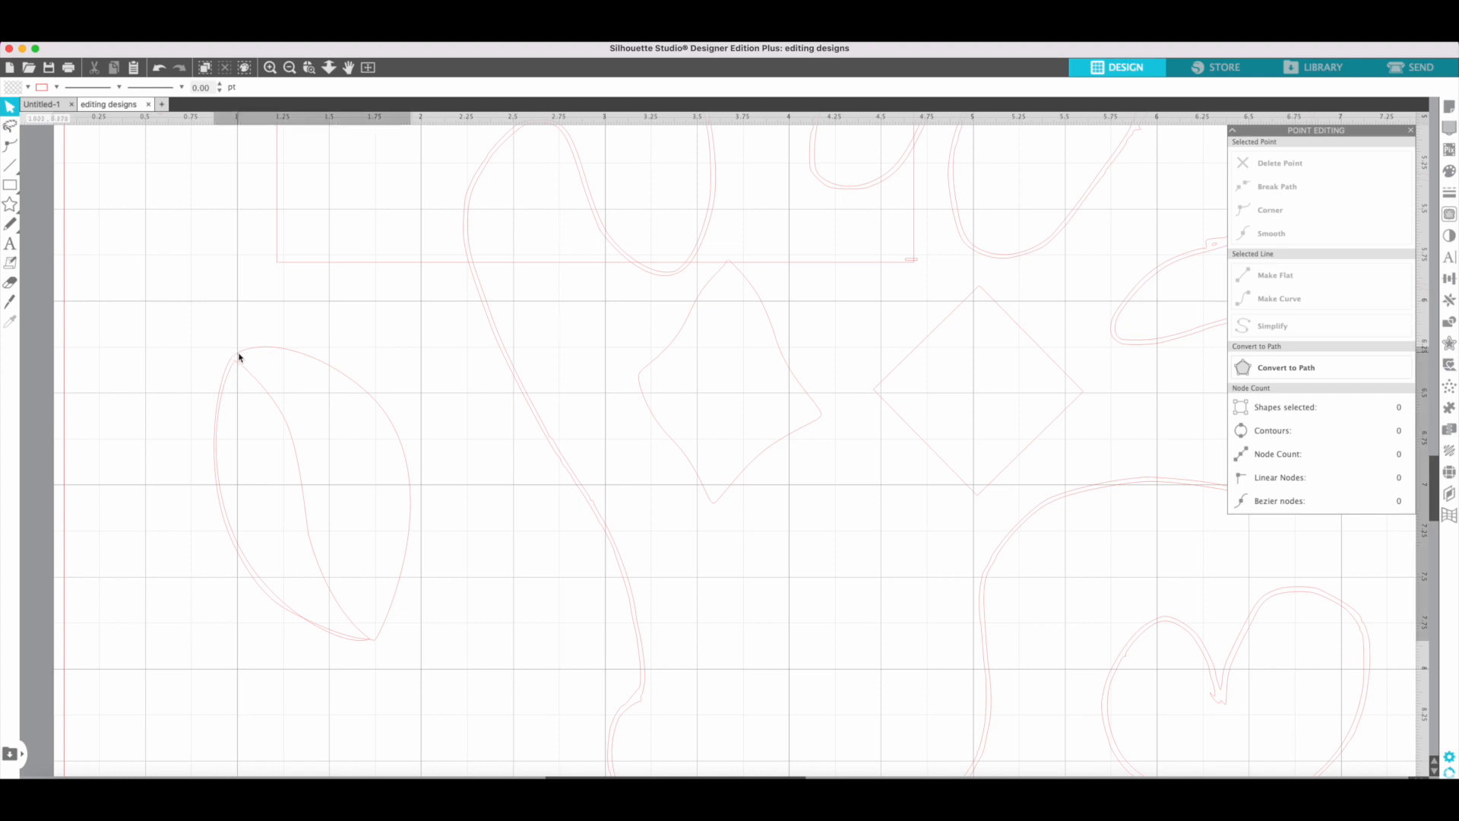
double_click(240, 357)
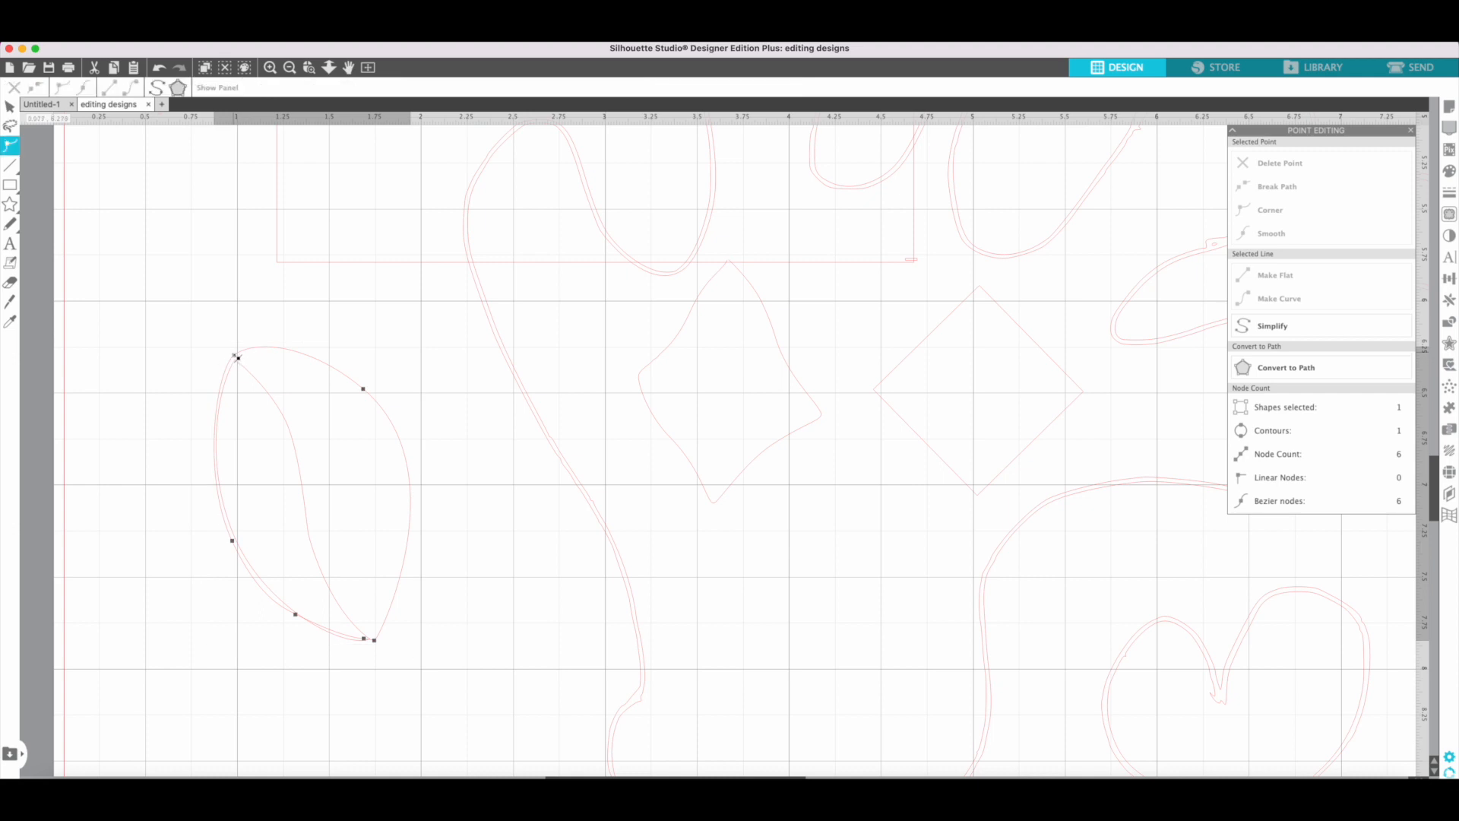
click(238, 357)
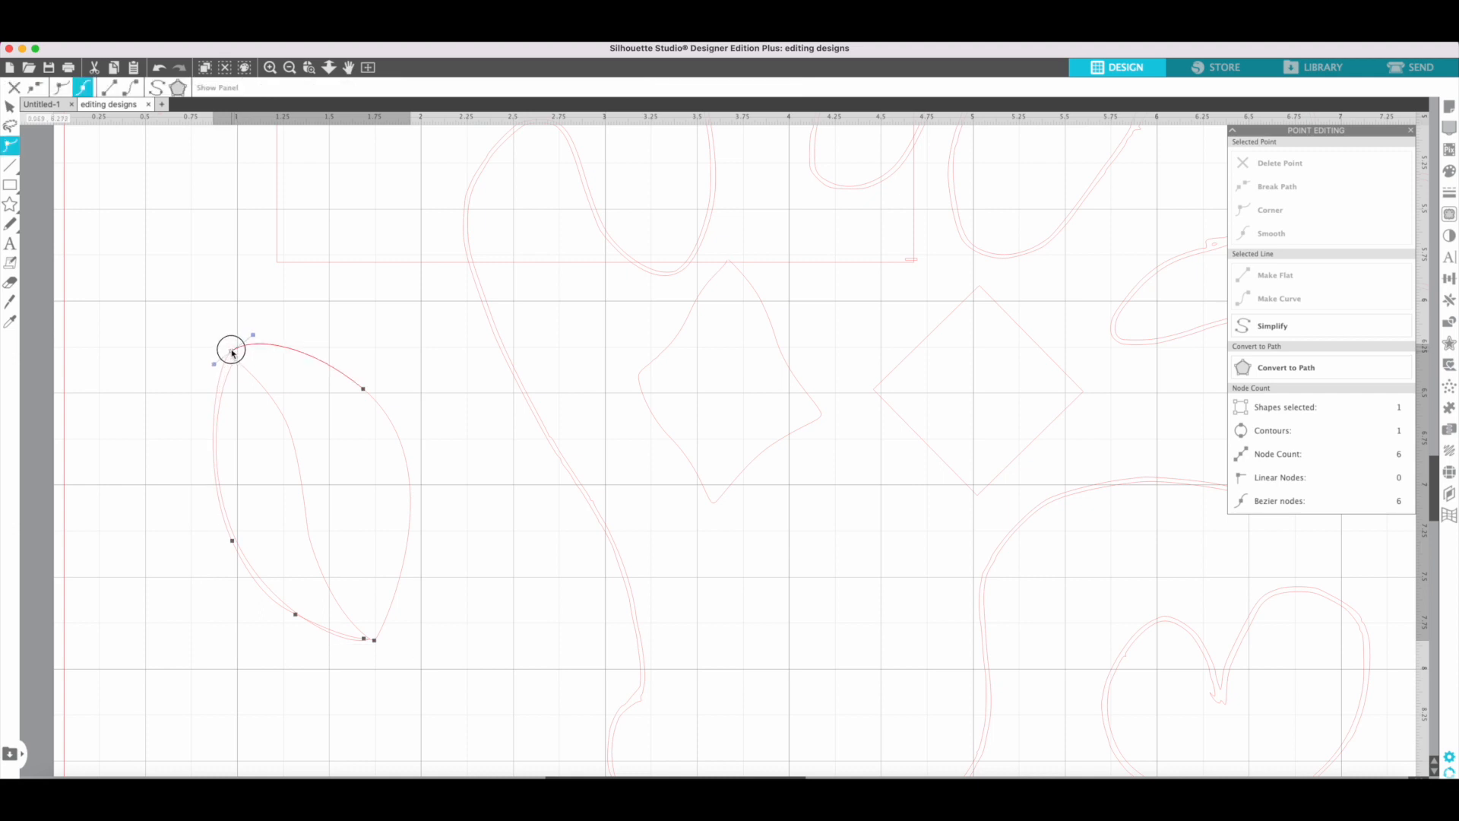
click(261, 348)
click(264, 346)
mouse_move(264, 346)
mouse_down()
mouse_move(293, 354)
mouse_move(271, 354)
mouse_up()
click(329, 347)
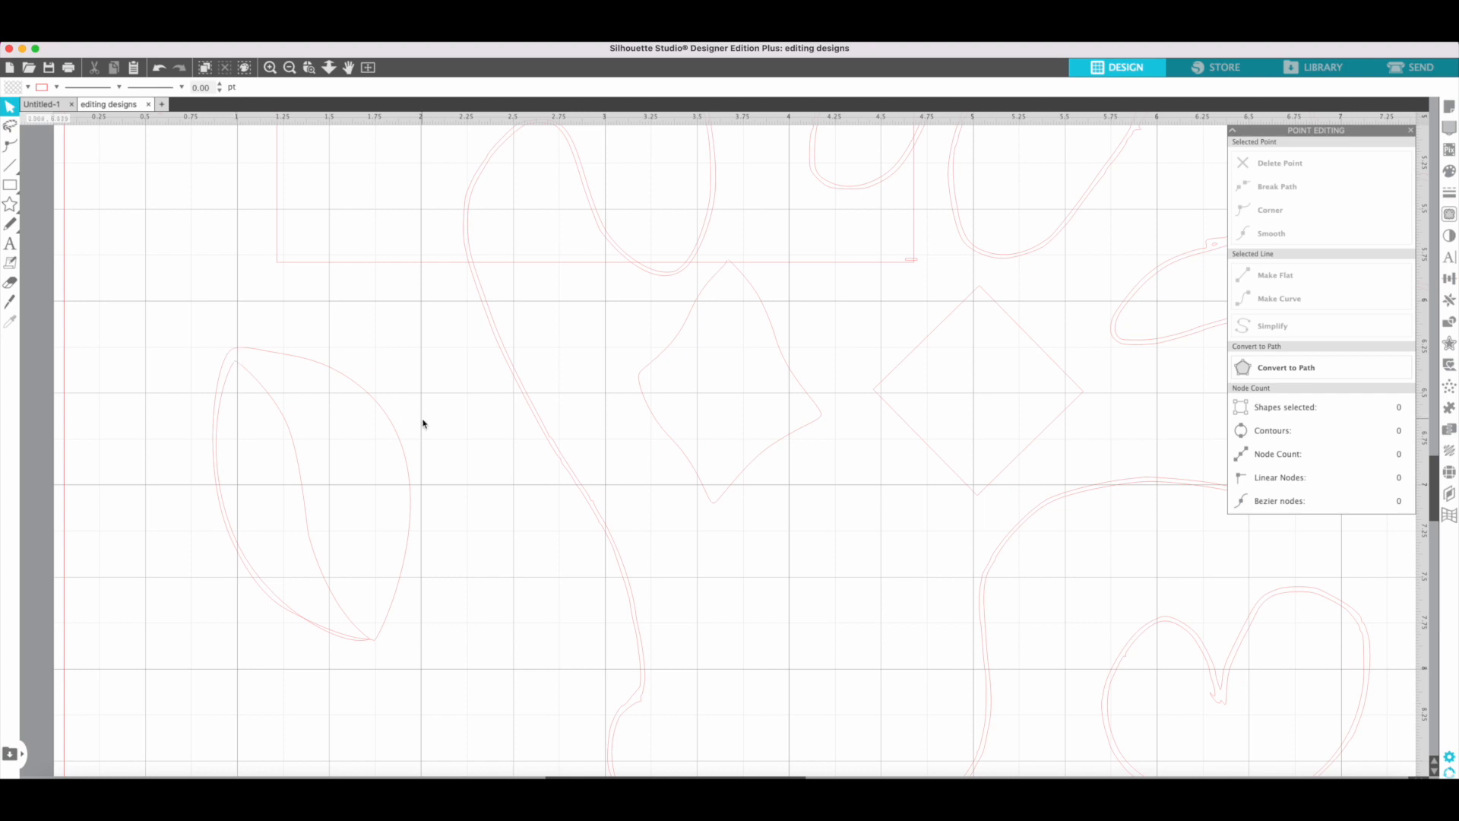
Step: Erase the lower tip of the heart's double outline with the Eraser in Outline mode, size 0.250
scroll(824, 596, down, 10)
scroll(824, 595, right, 5)
scroll(824, 596, right, 6)
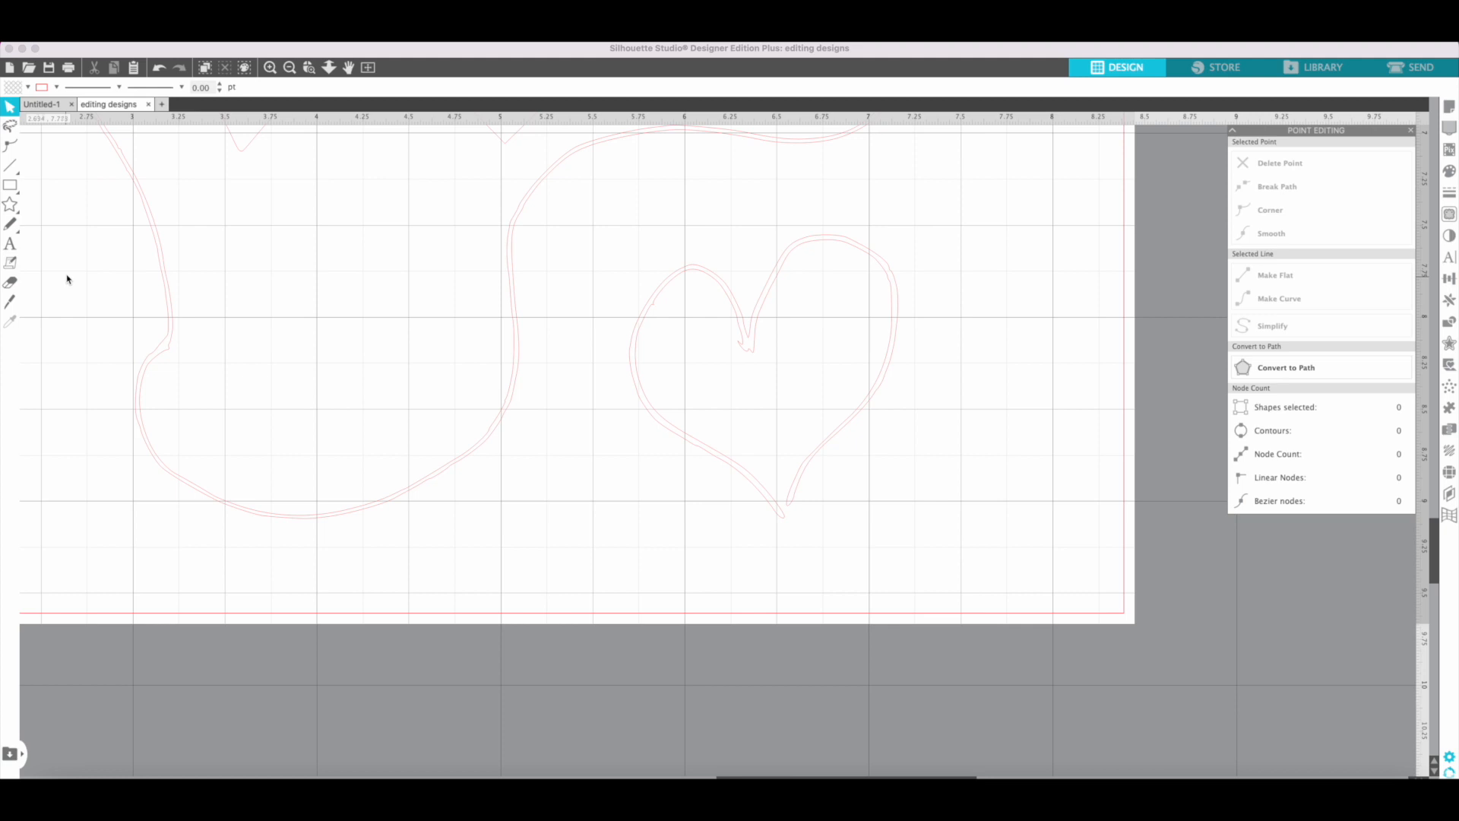
click(10, 282)
click(153, 361)
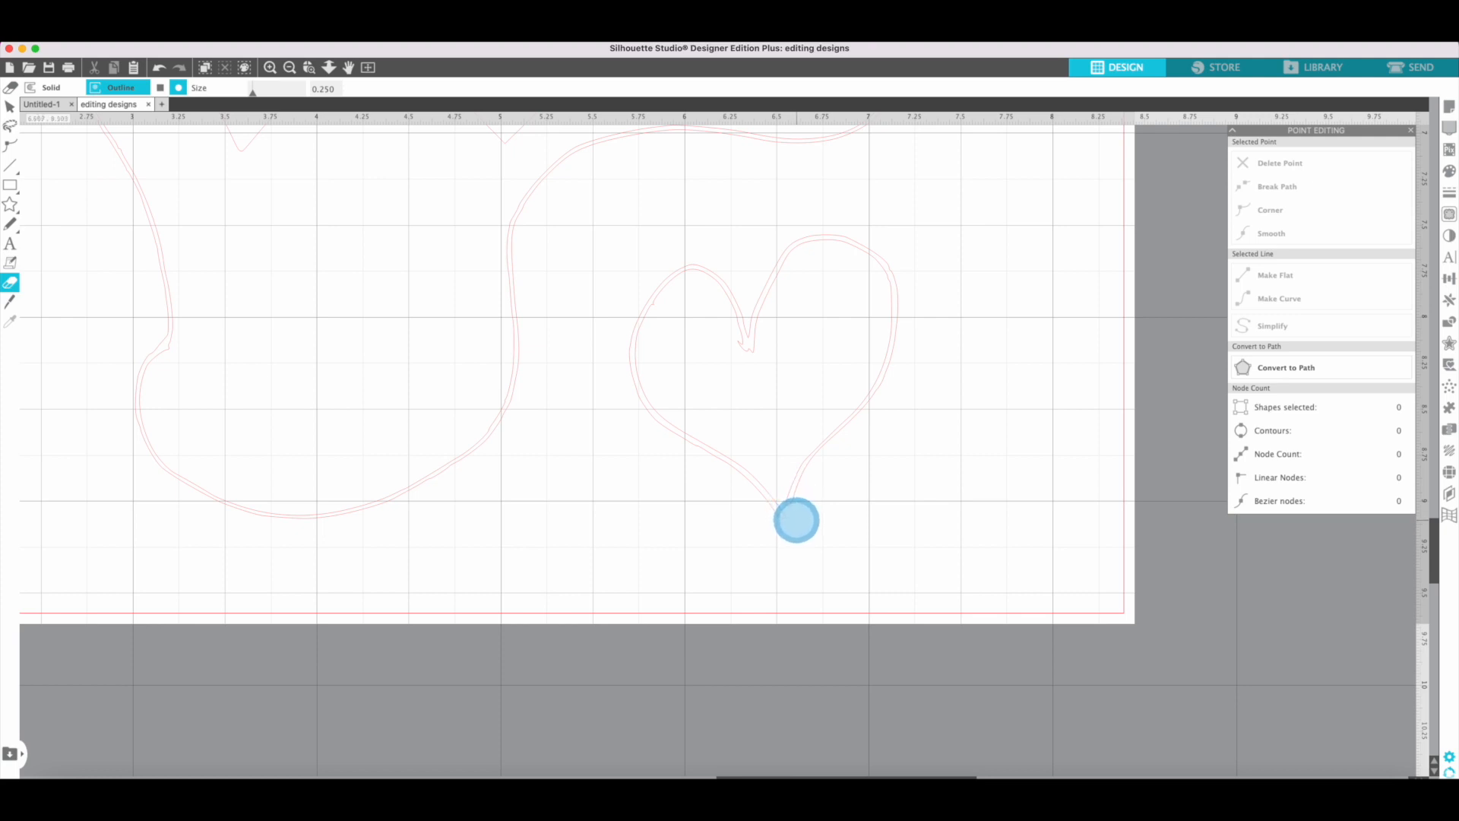
click(796, 522)
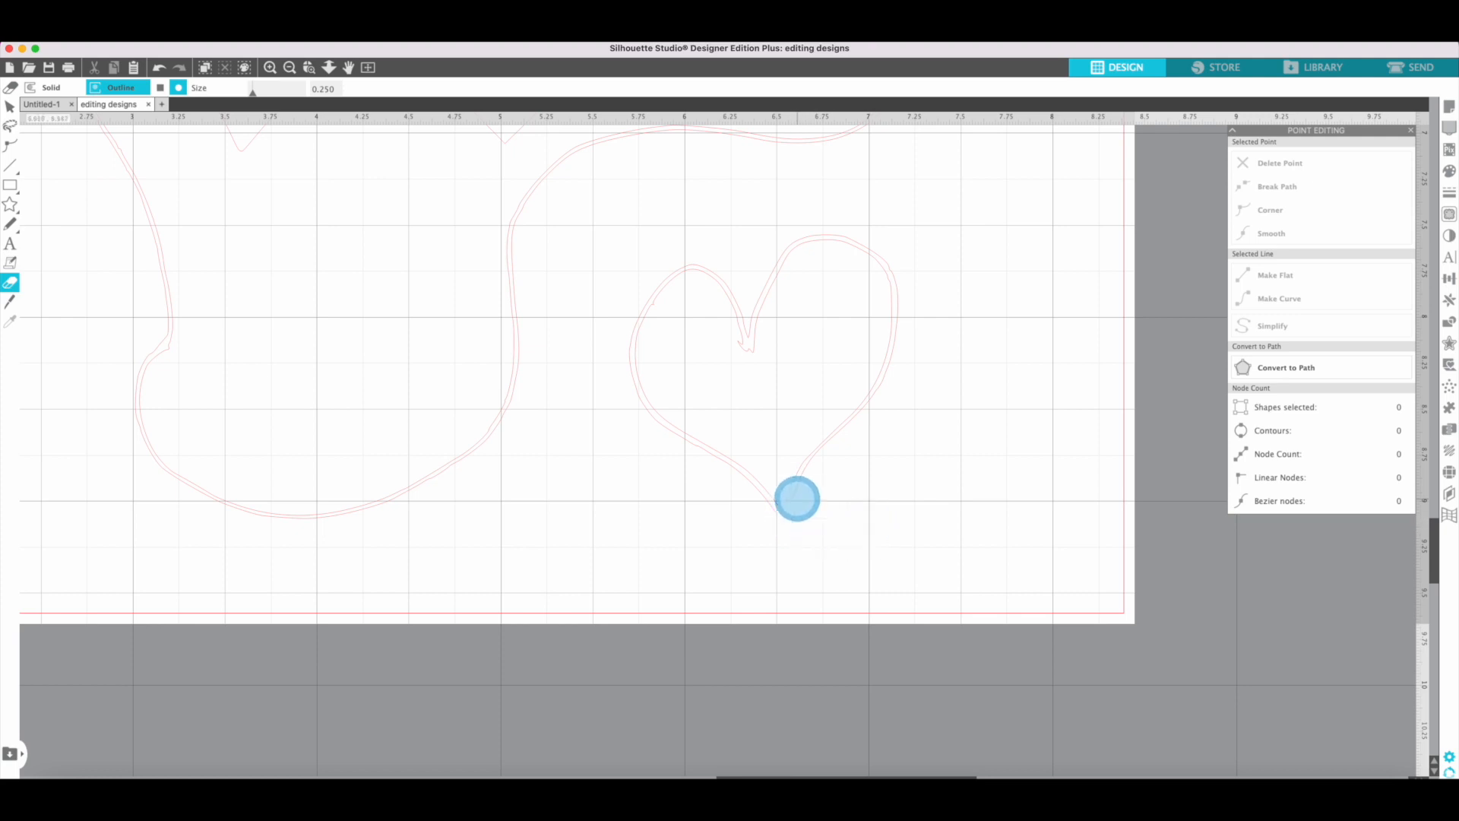
Step: Move the heart's inner outline out of the outer one and delete it
click(10, 106)
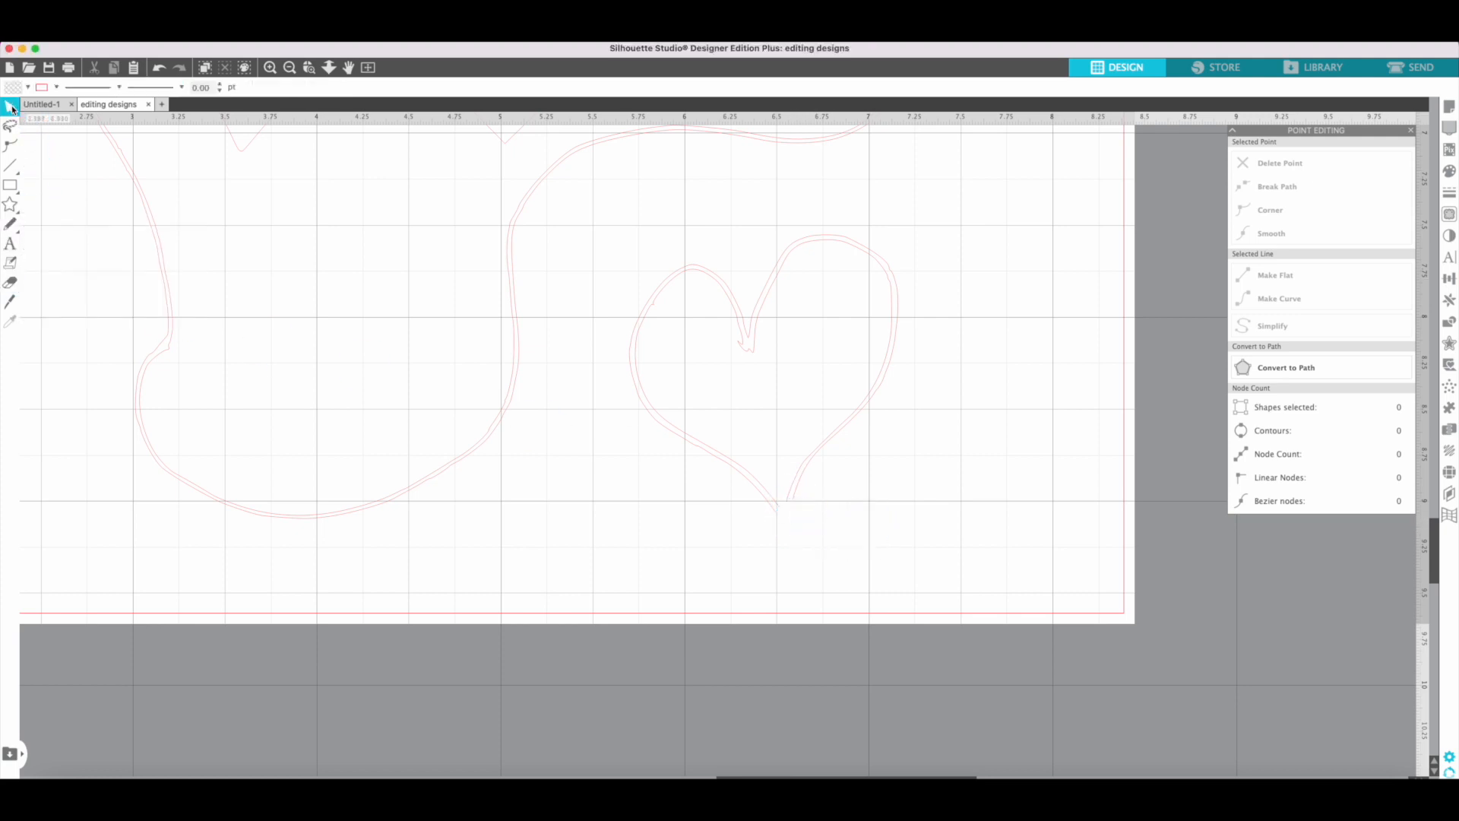
drag(752, 352, 997, 499)
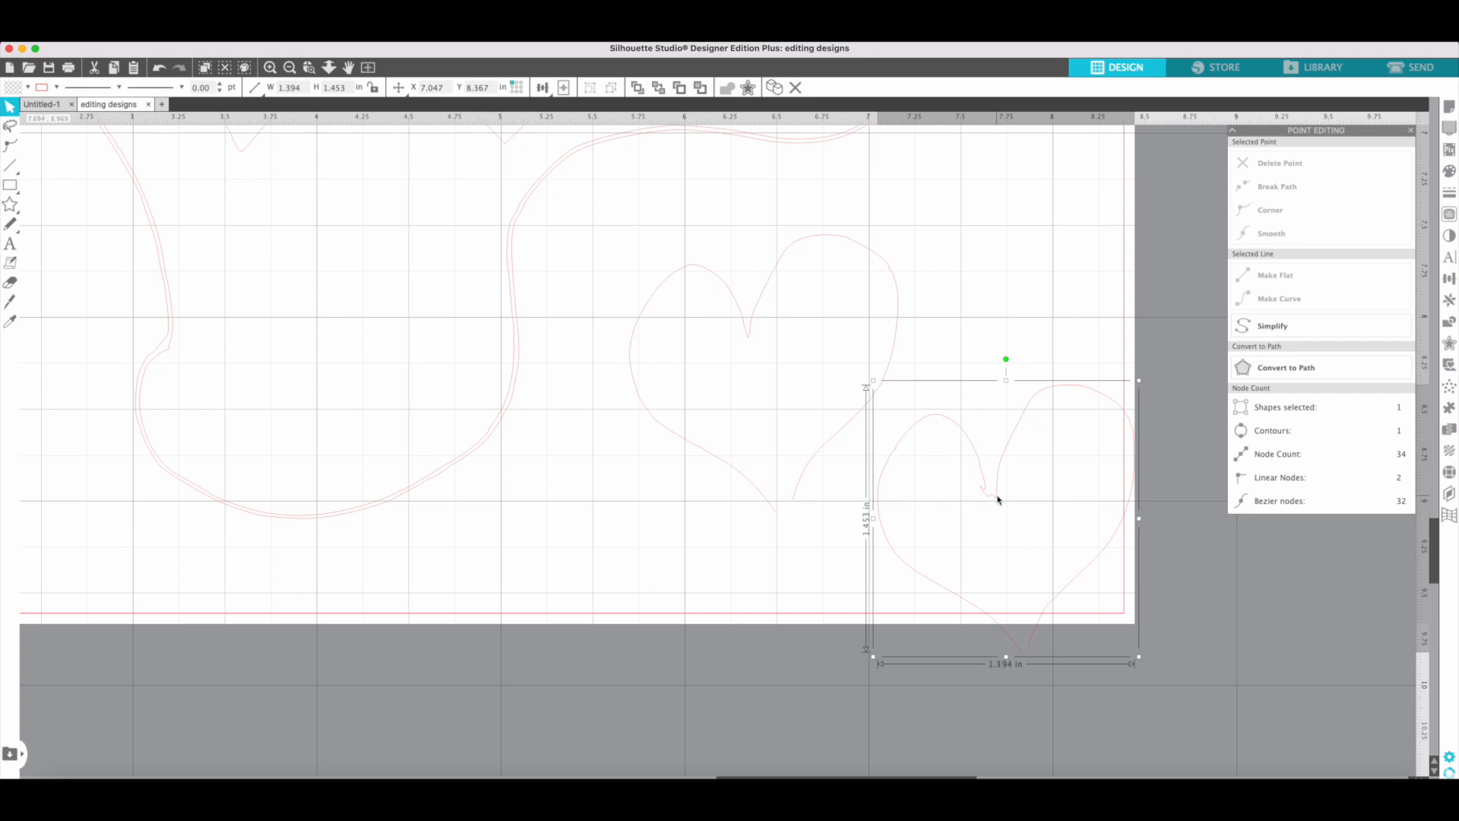
key(Delete)
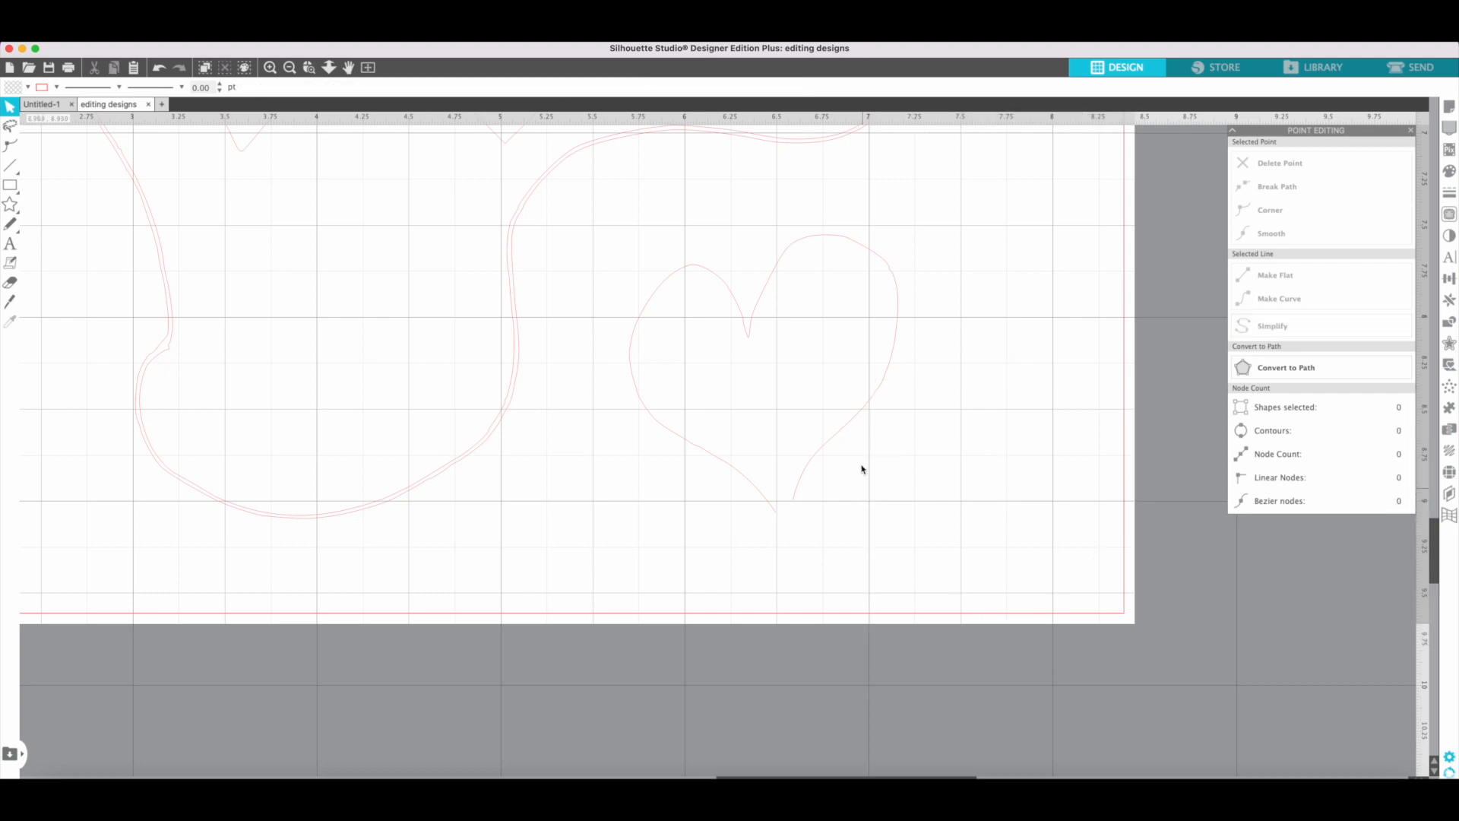
Step: Edit the remaining heart's points and join its two open ends at the lower tip to close the outline
click(797, 504)
double_click(797, 505)
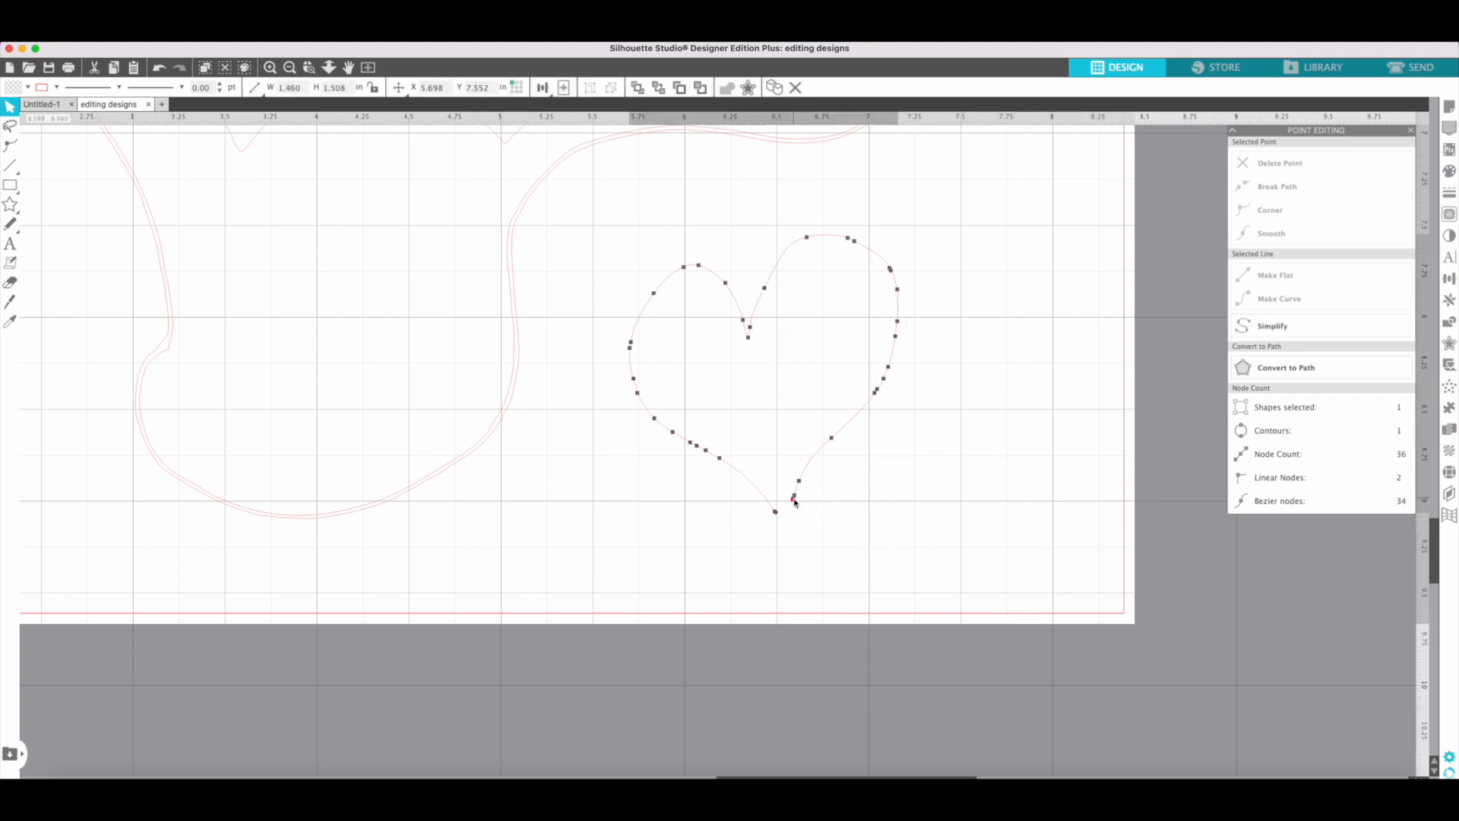
drag(793, 500, 777, 512)
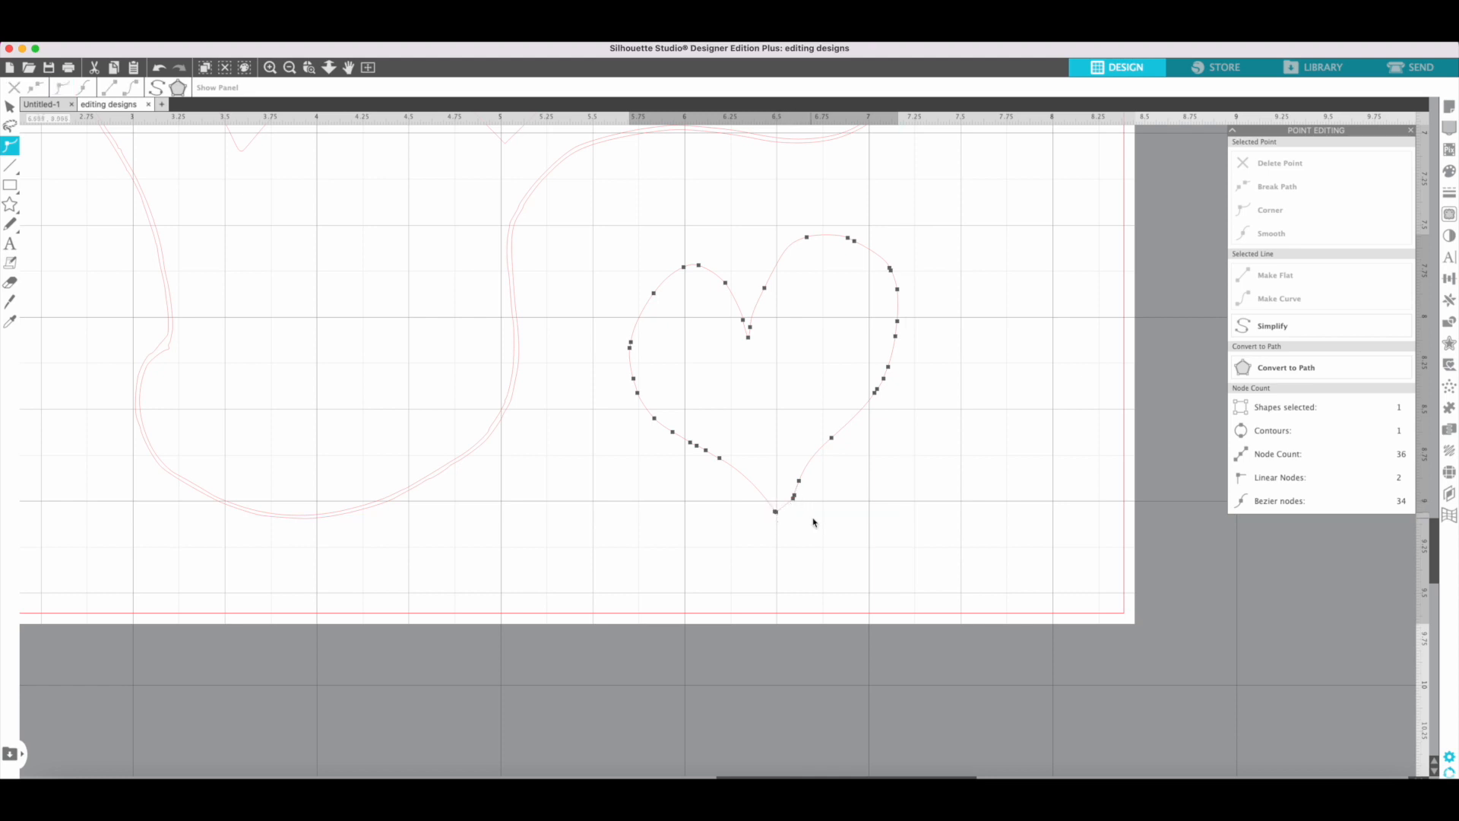
click(812, 522)
Step: Rotate the heart slightly clockwise and reposition it so its cleft and lower tip line up vertically
click(809, 476)
mouse_move(810, 476)
mouse_down()
mouse_move(814, 449)
mouse_move(808, 465)
mouse_up()
click(808, 465)
drag(869, 392, 866, 393)
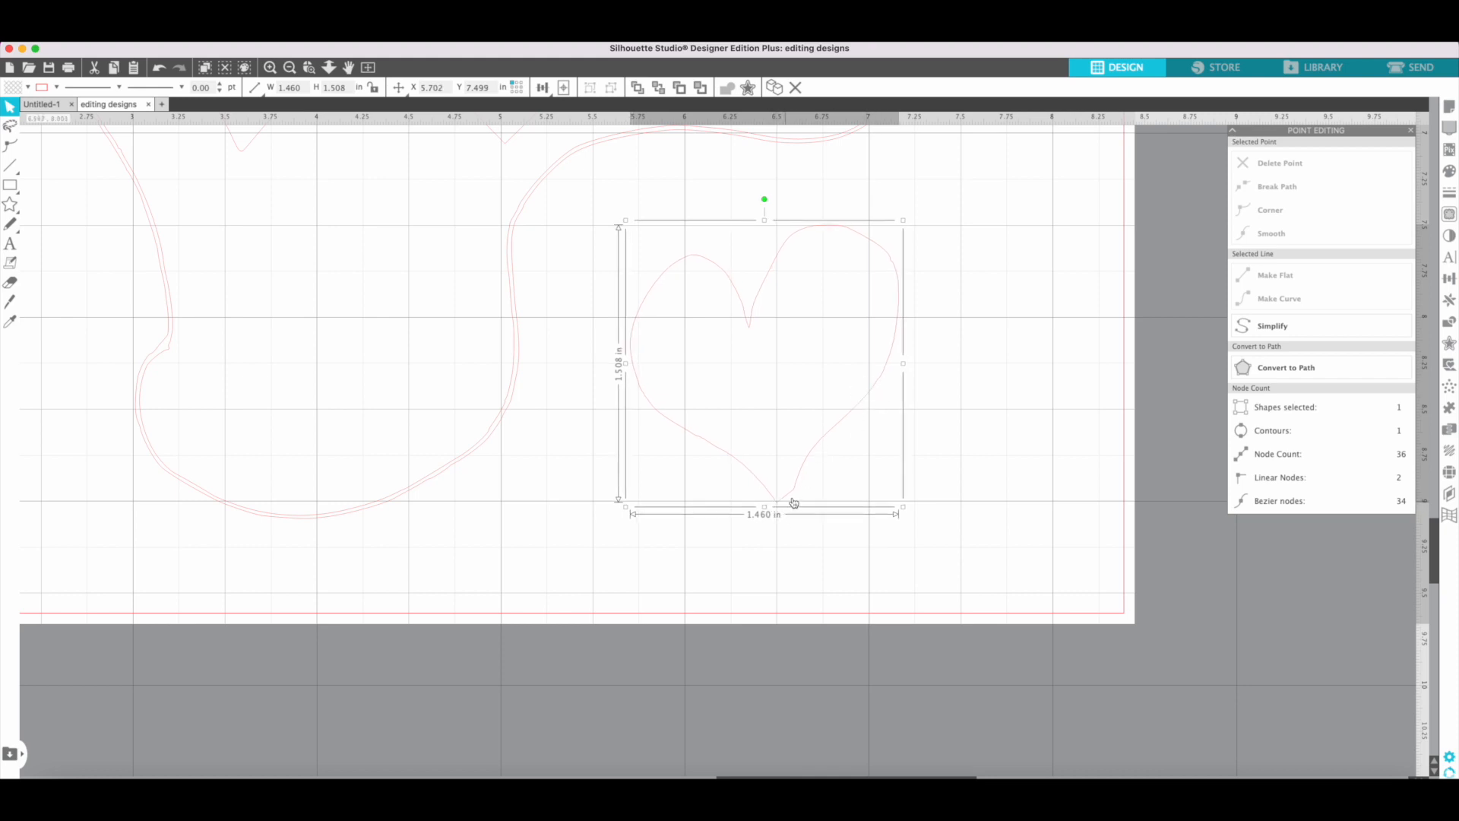
click(764, 201)
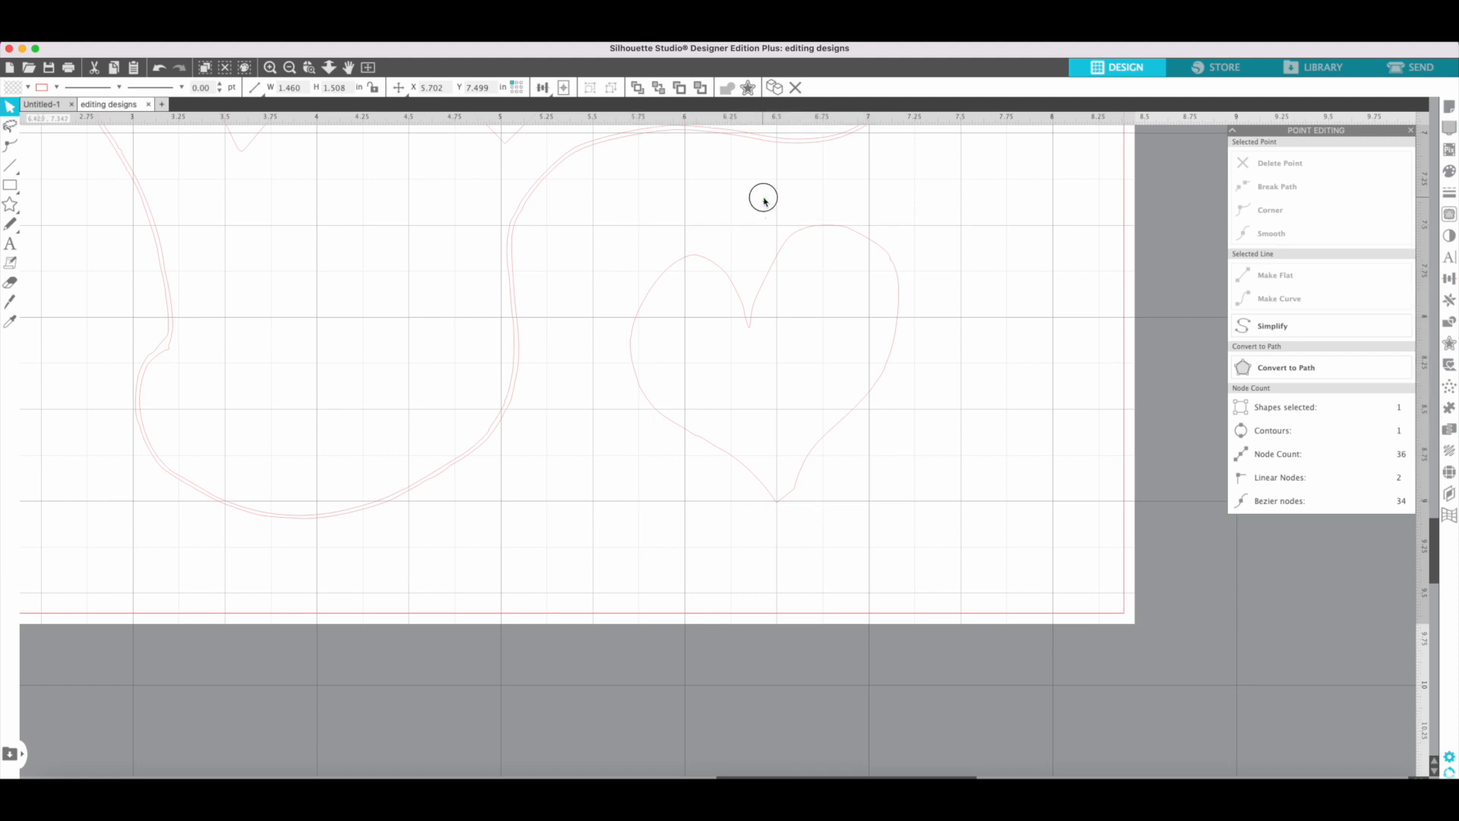
click(798, 232)
drag(764, 200, 780, 209)
drag(784, 212, 783, 214)
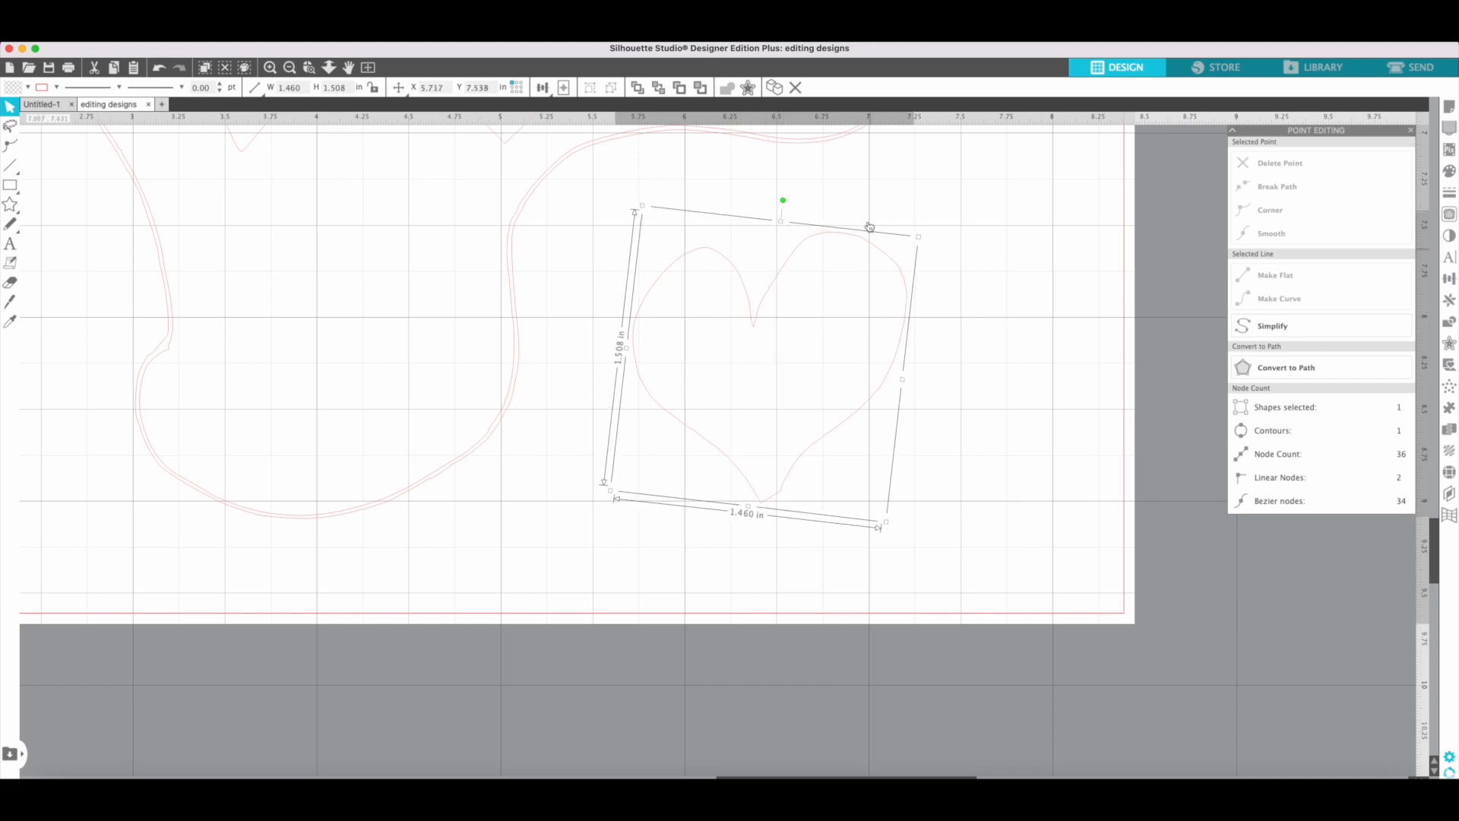
drag(873, 243, 894, 243)
drag(805, 199, 814, 203)
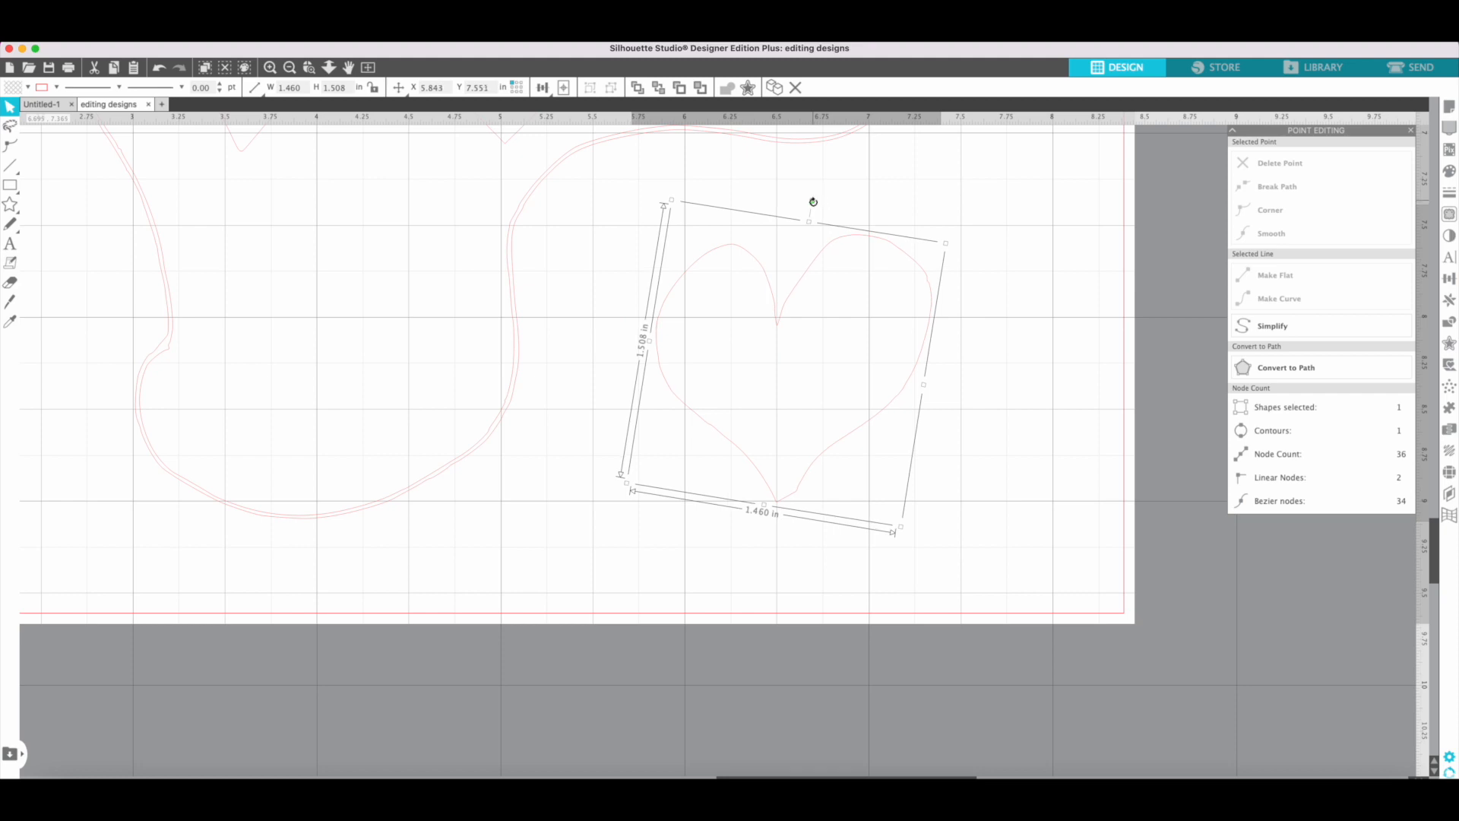
Step: Open the heart for point editing and simplify its outline
click(922, 270)
click(920, 268)
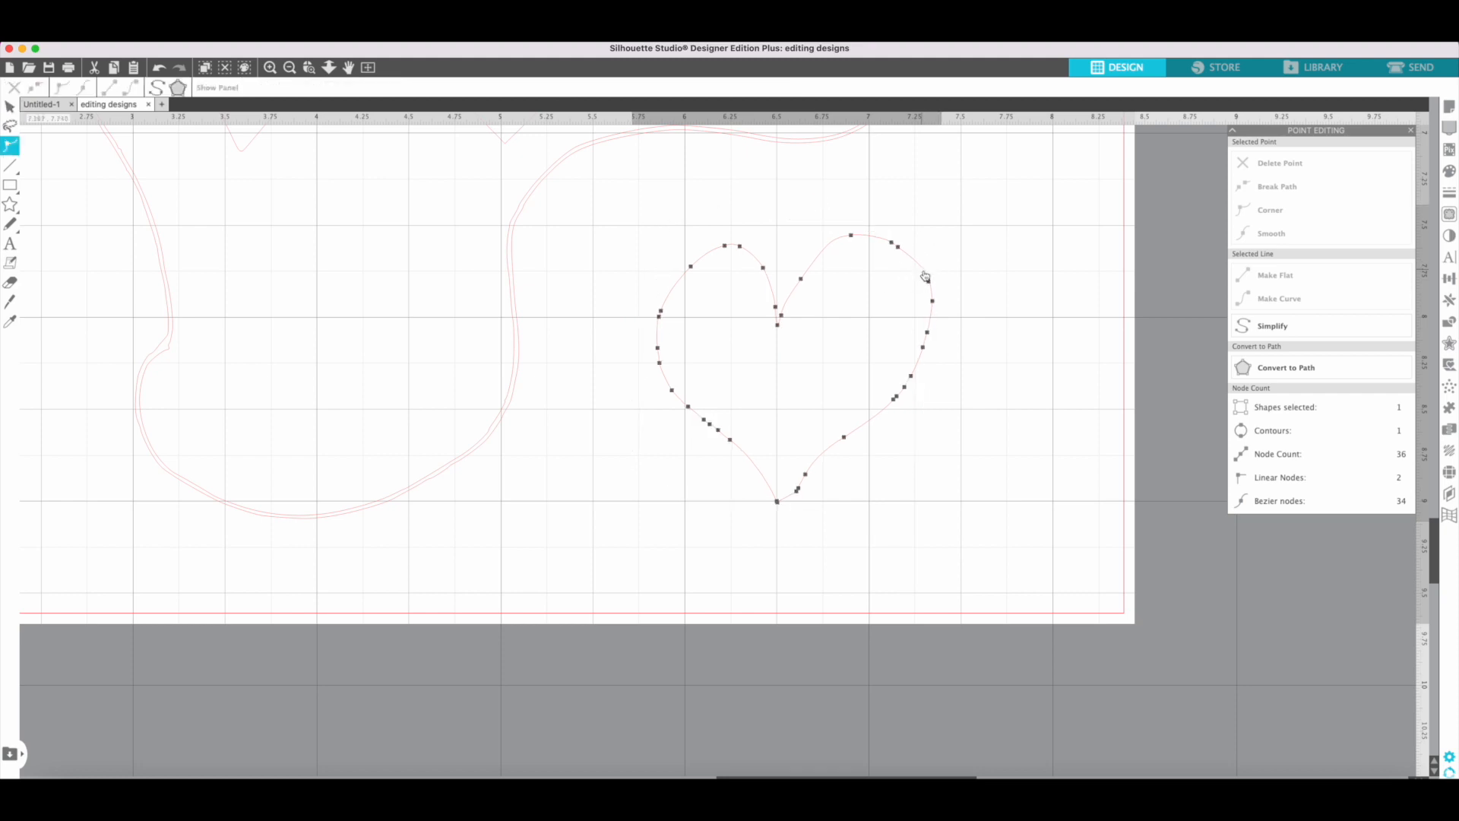
click(157, 89)
Step: Adjust the points and curve handles just right of the heart's lower tip to straighten the edge running into it
drag(796, 491, 857, 419)
click(791, 488)
click(791, 488)
click(796, 489)
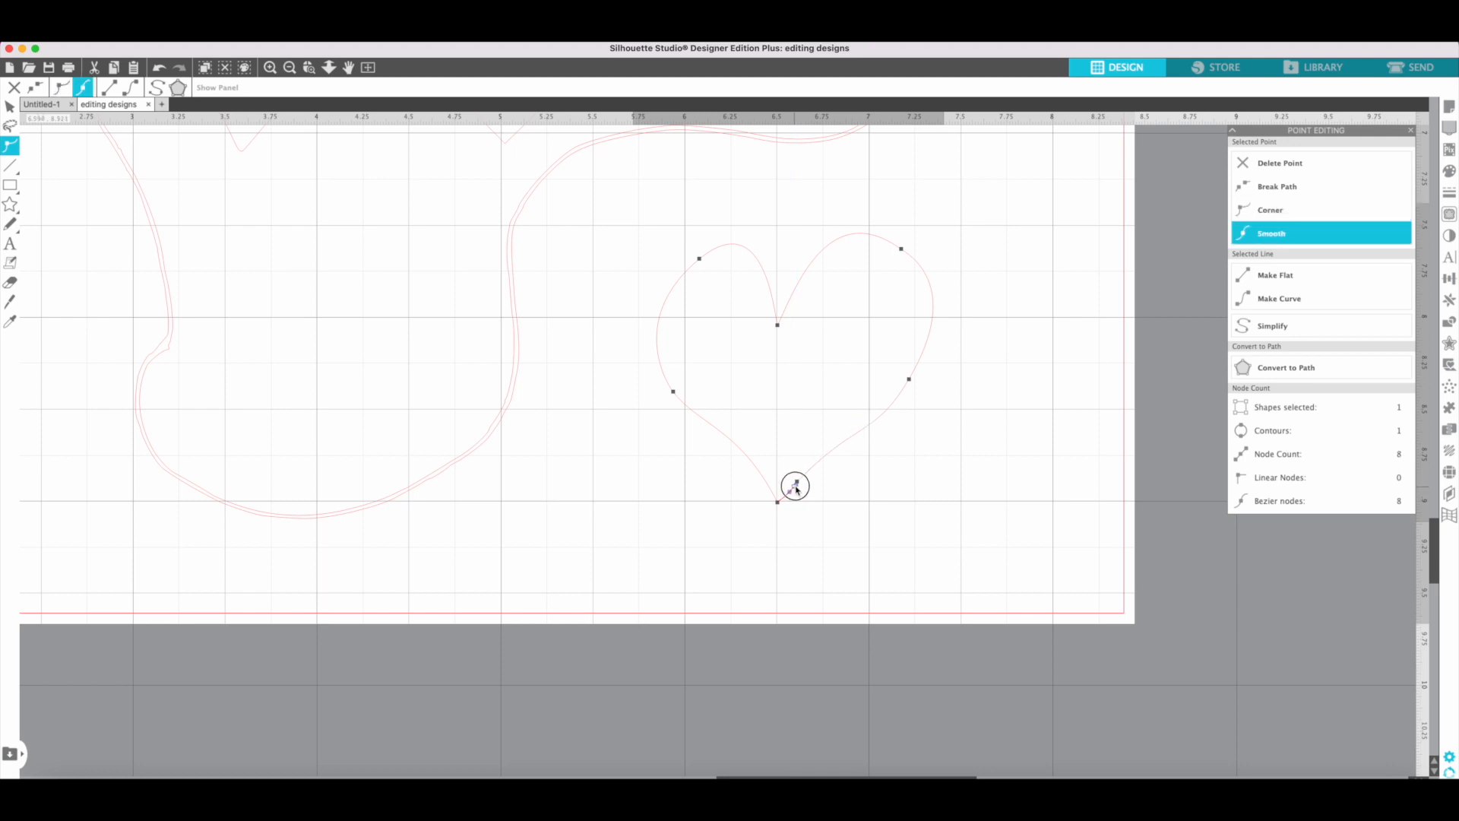
click(796, 488)
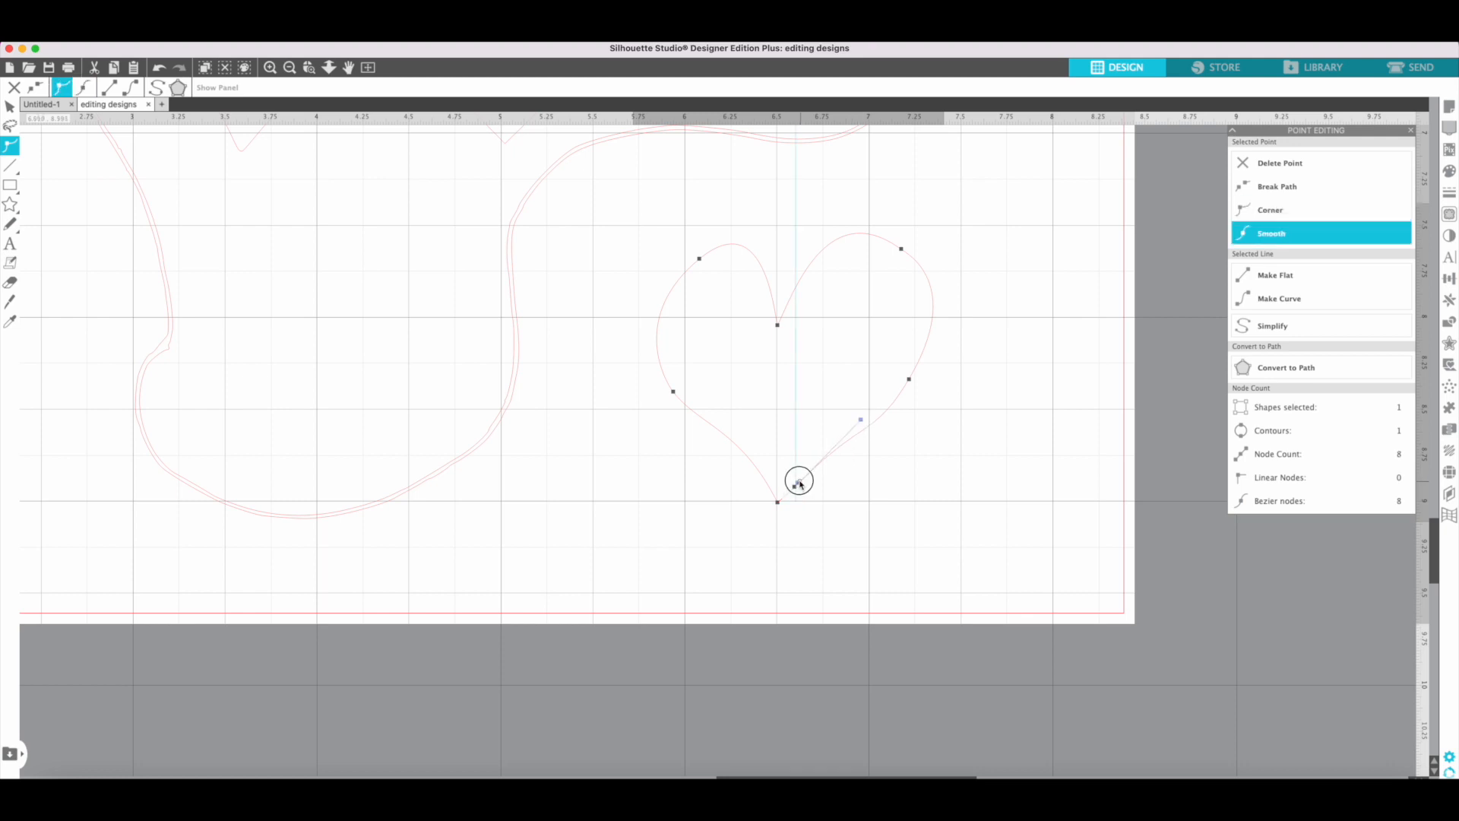
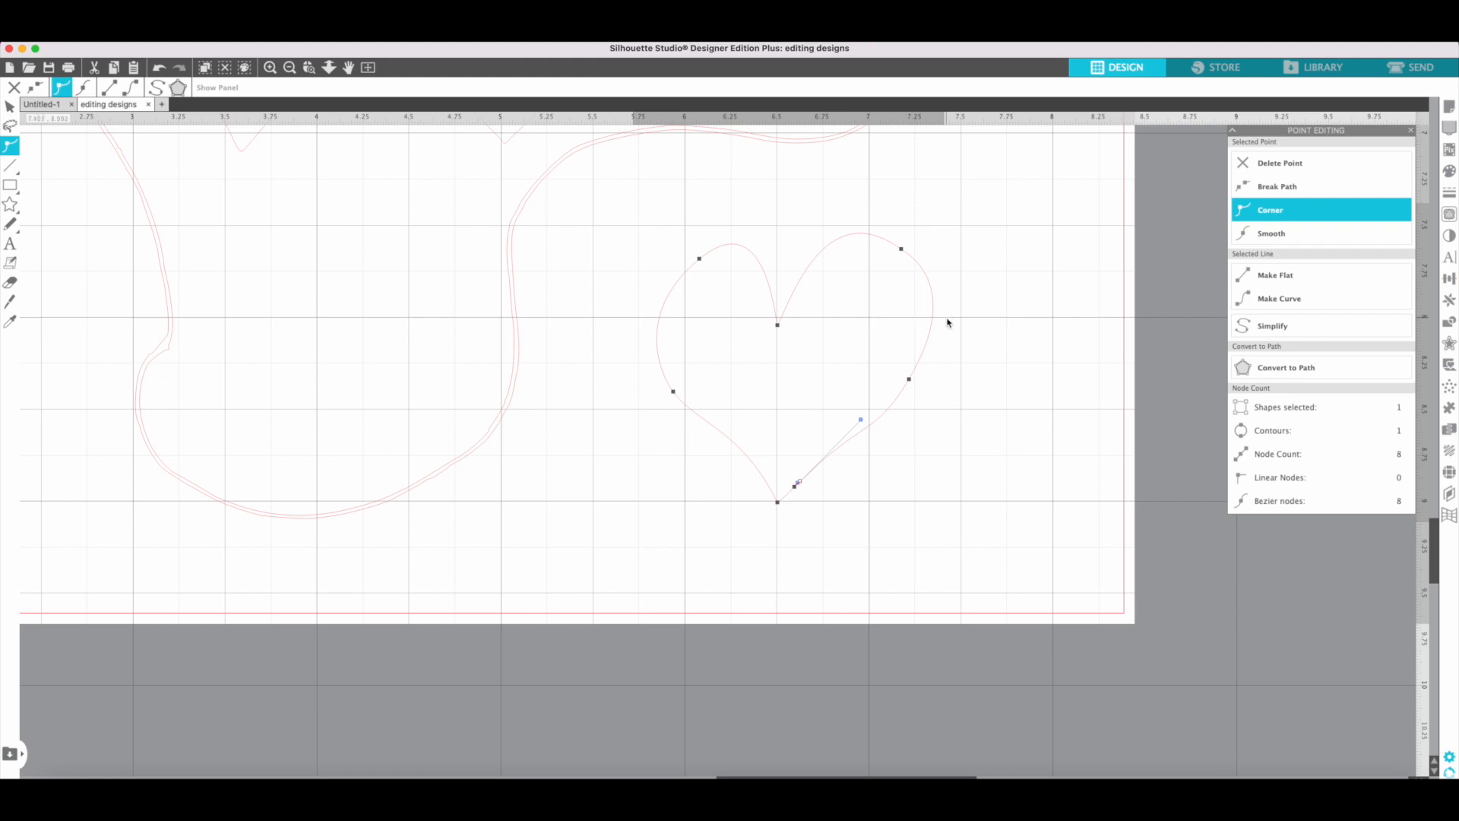
Step: Reshape the heart's upper lobes by adding points beside the cleft and along the right lobe and moving the left lobe outward
click(794, 288)
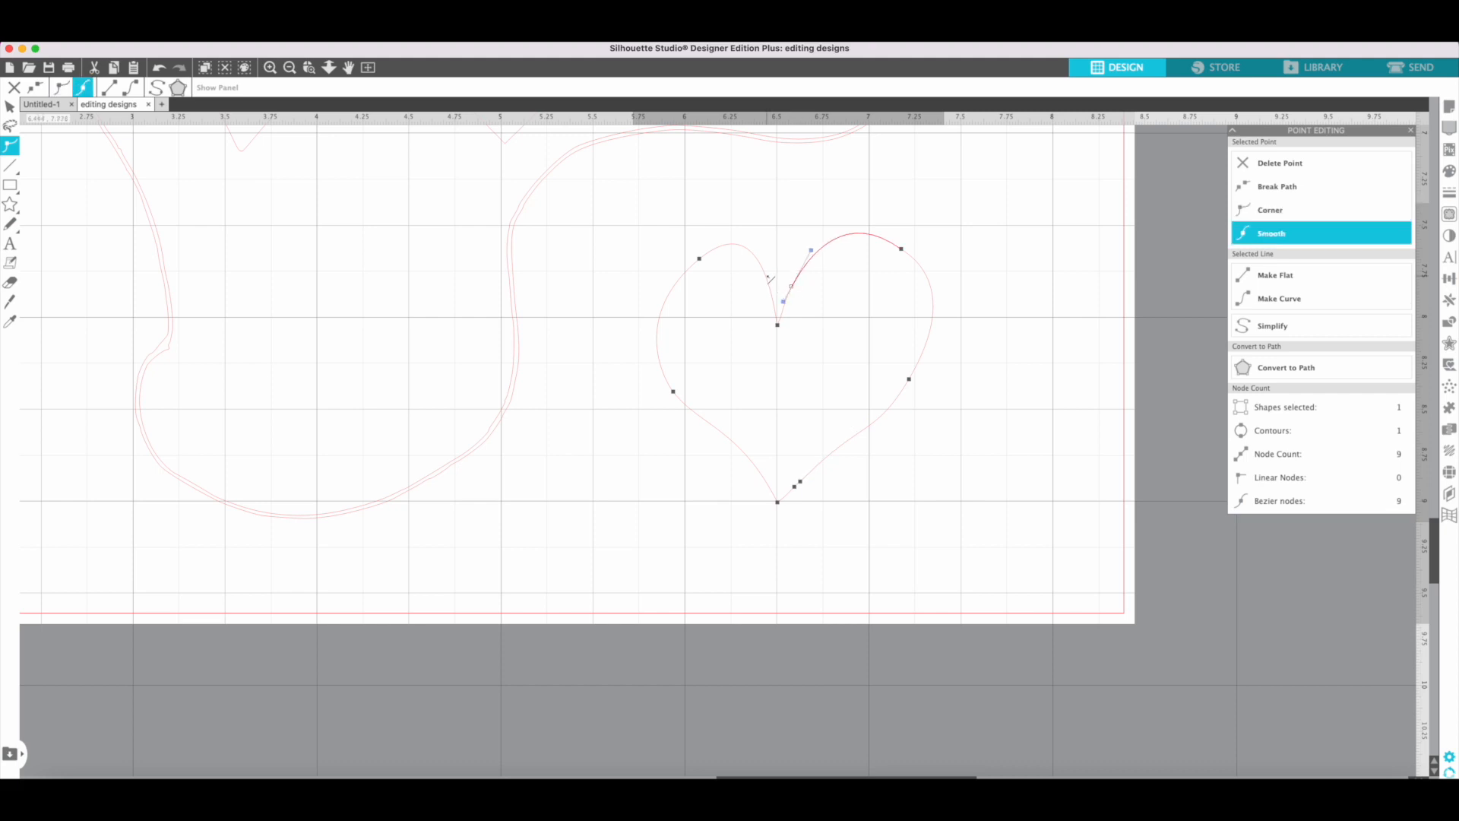
drag(803, 271, 799, 274)
click(798, 270)
drag(699, 258, 678, 263)
click(876, 237)
drag(873, 237, 933, 323)
Step: Adjust the heart's lower-right edge by adding and moving points along it, and simplify the outline
drag(906, 386, 868, 433)
double_click(882, 418)
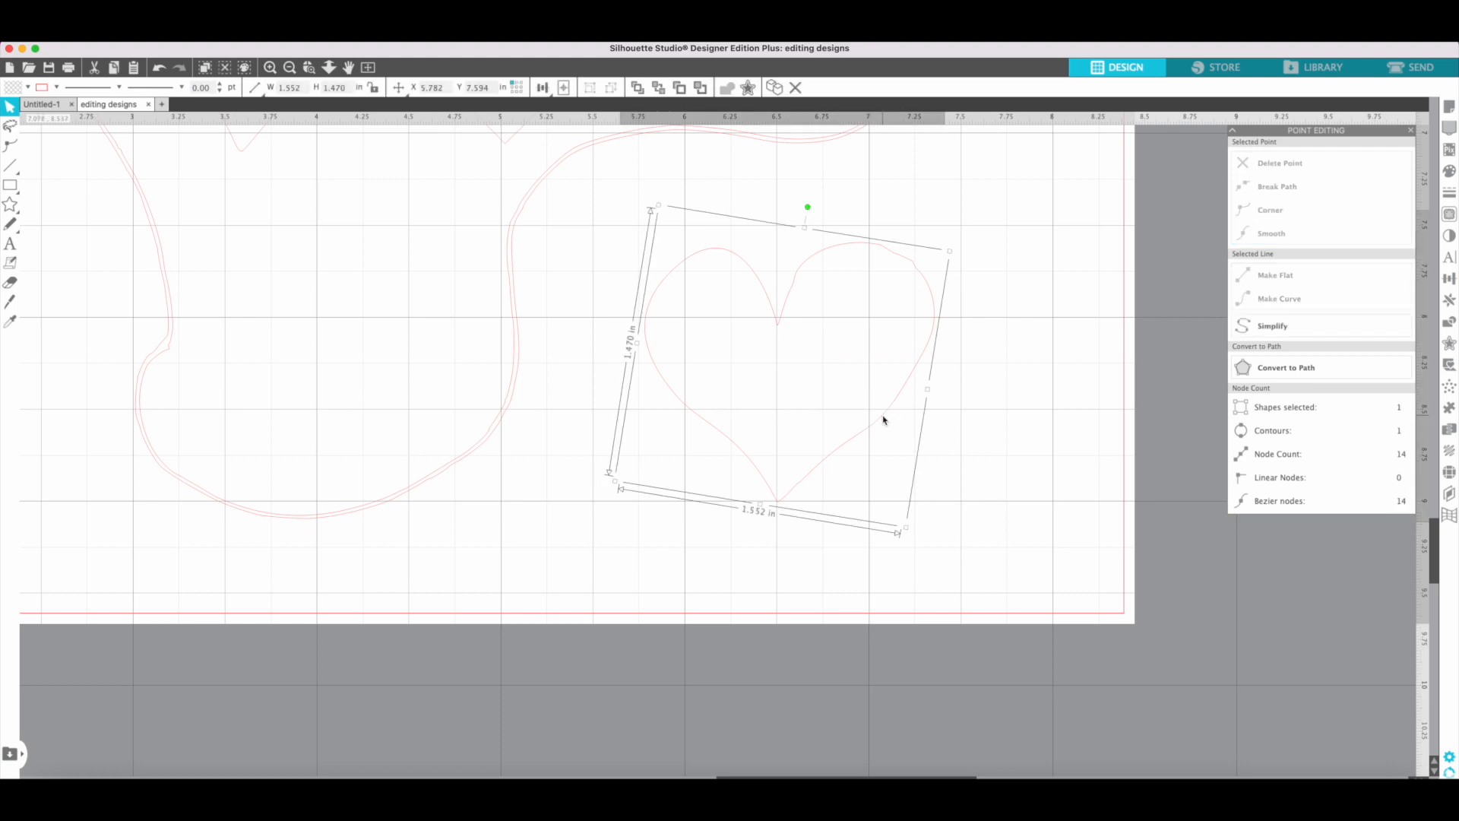
double_click(883, 418)
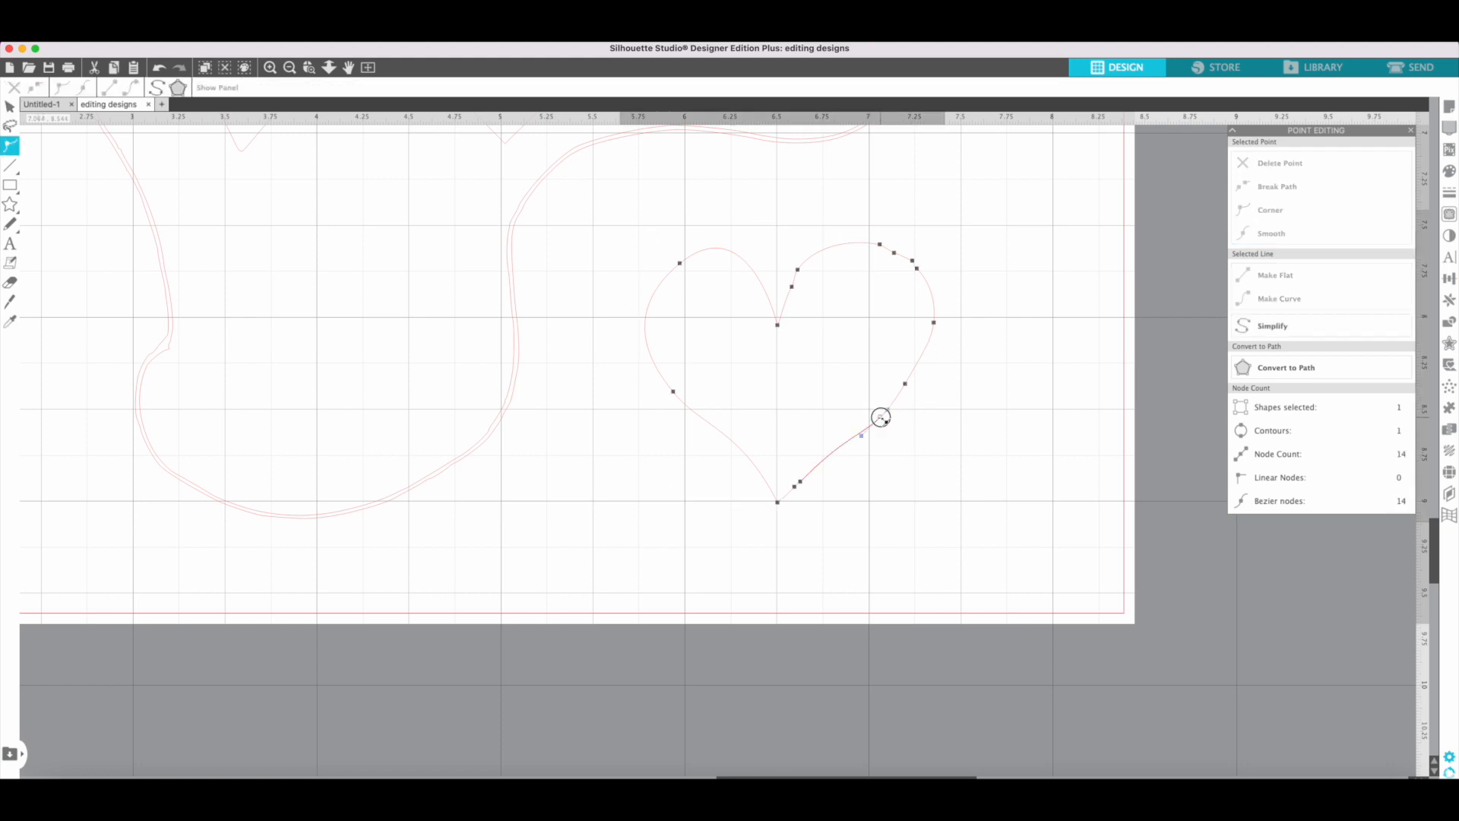
click(881, 417)
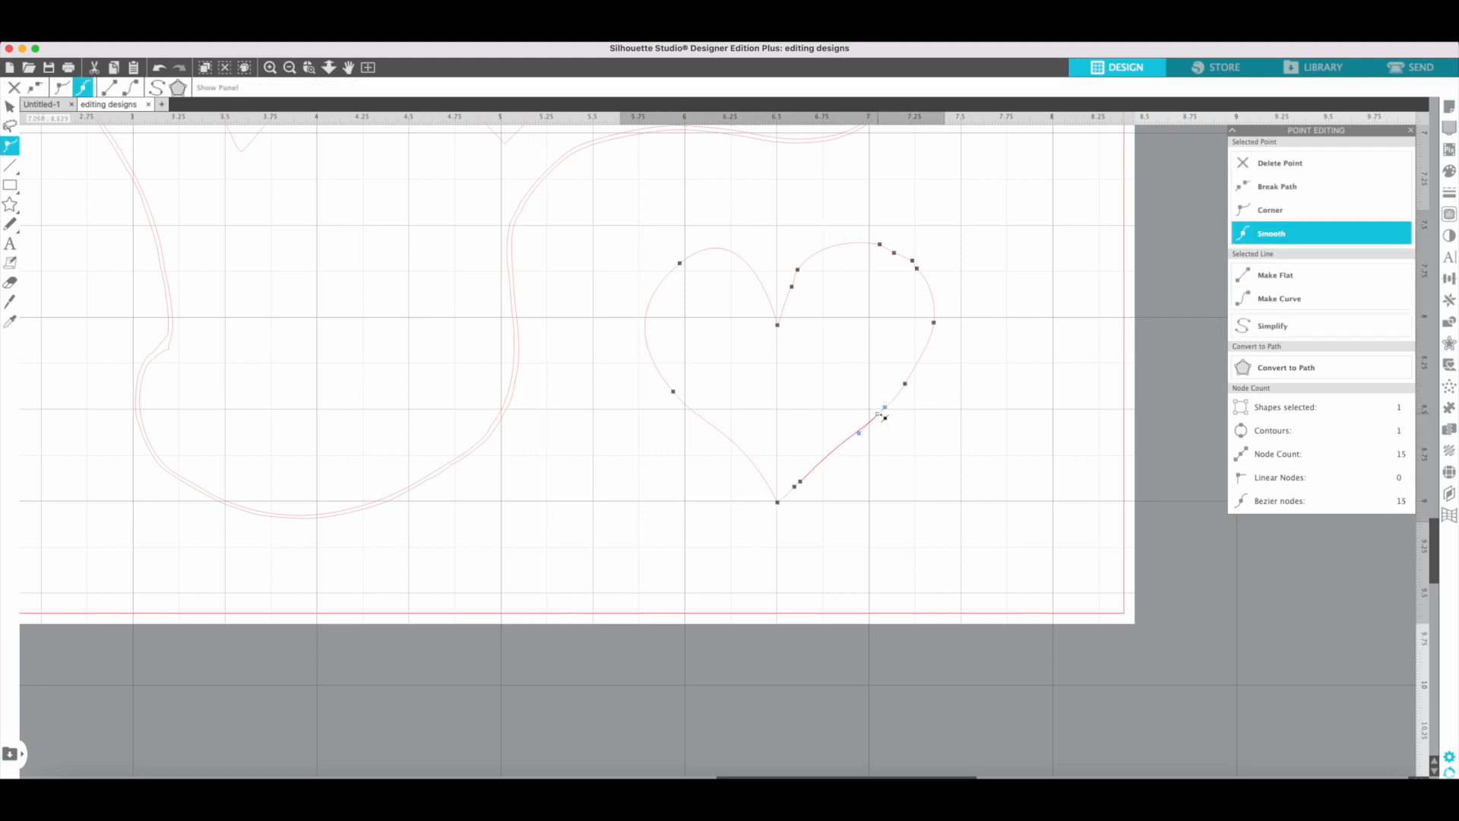
click(156, 87)
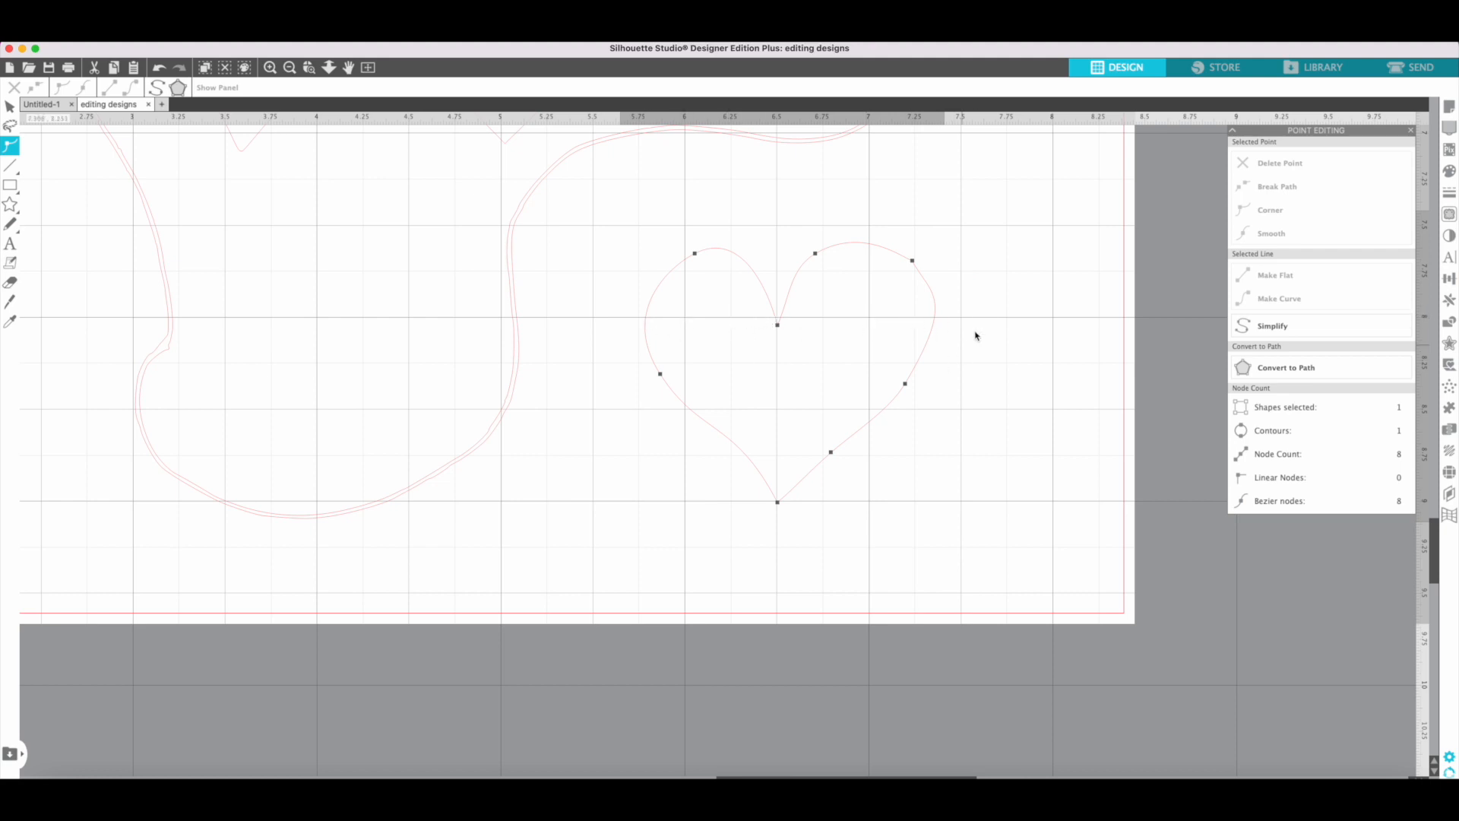
Step: Pull the outer side of the heart's right lobe inward by adding and moving points along it, and simplify the outline
click(925, 314)
drag(925, 317, 922, 316)
drag(911, 387, 899, 383)
drag(911, 256, 902, 258)
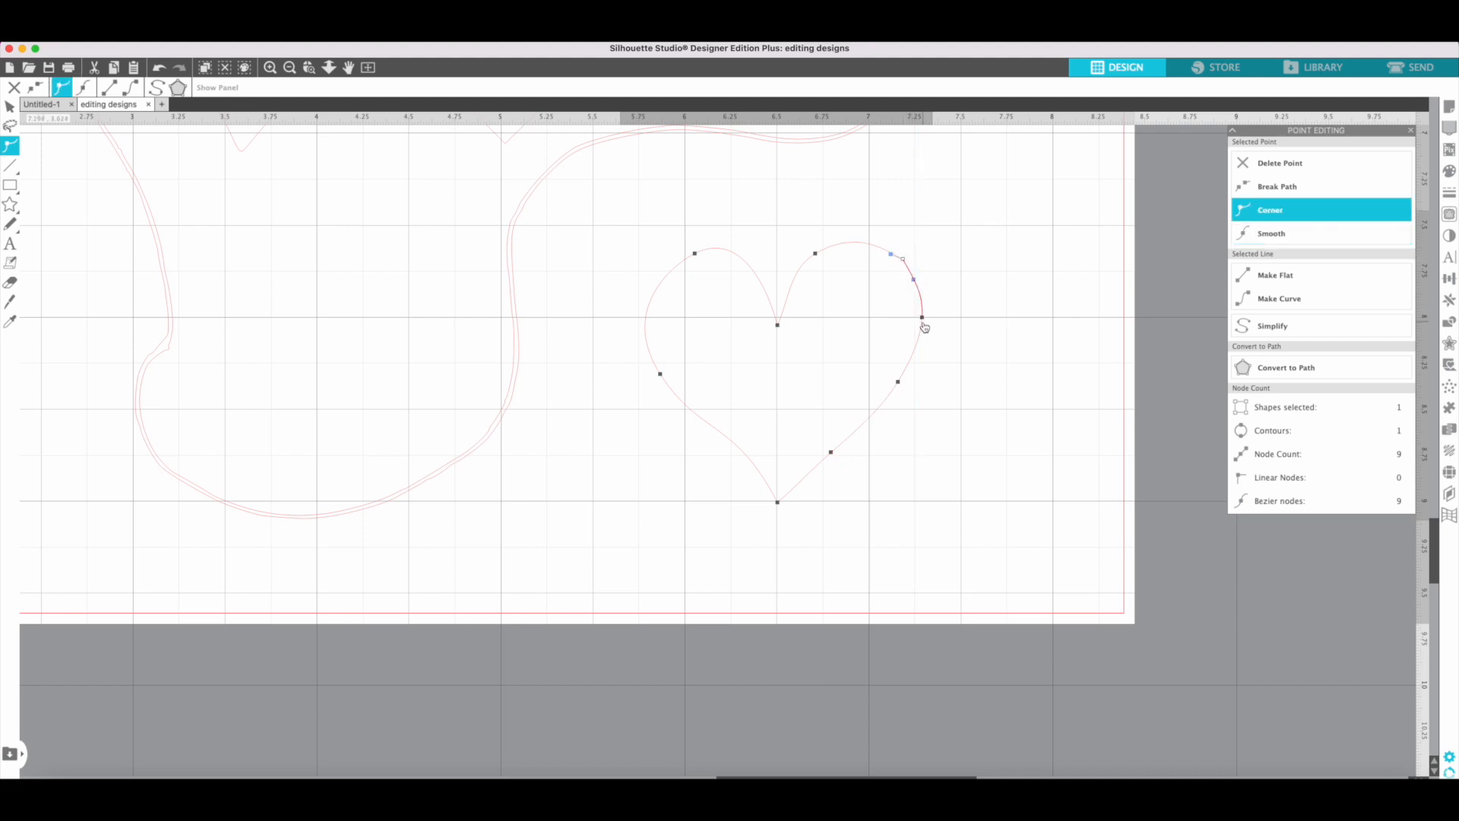
drag(922, 317, 908, 317)
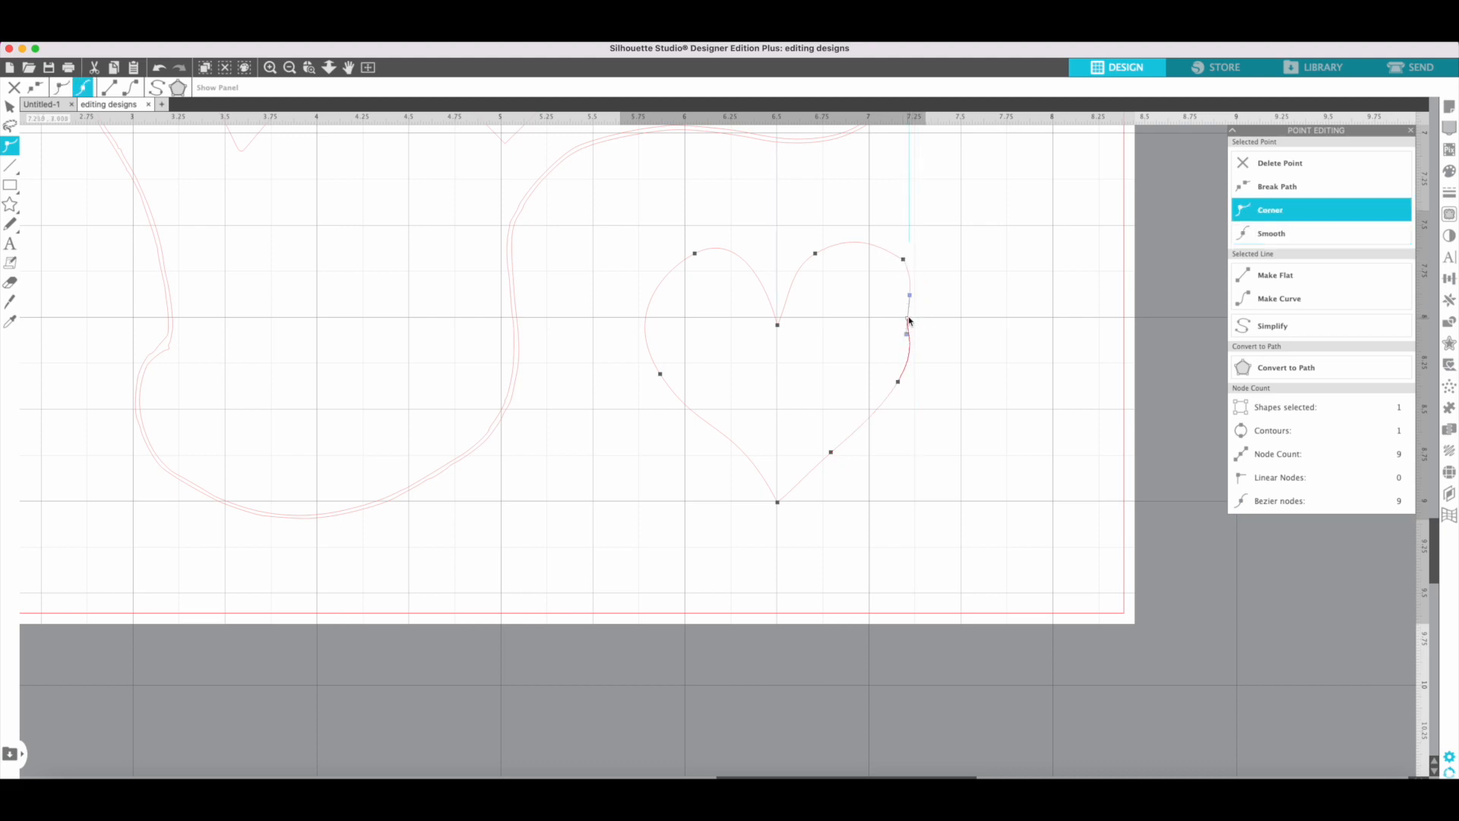
drag(904, 262, 897, 258)
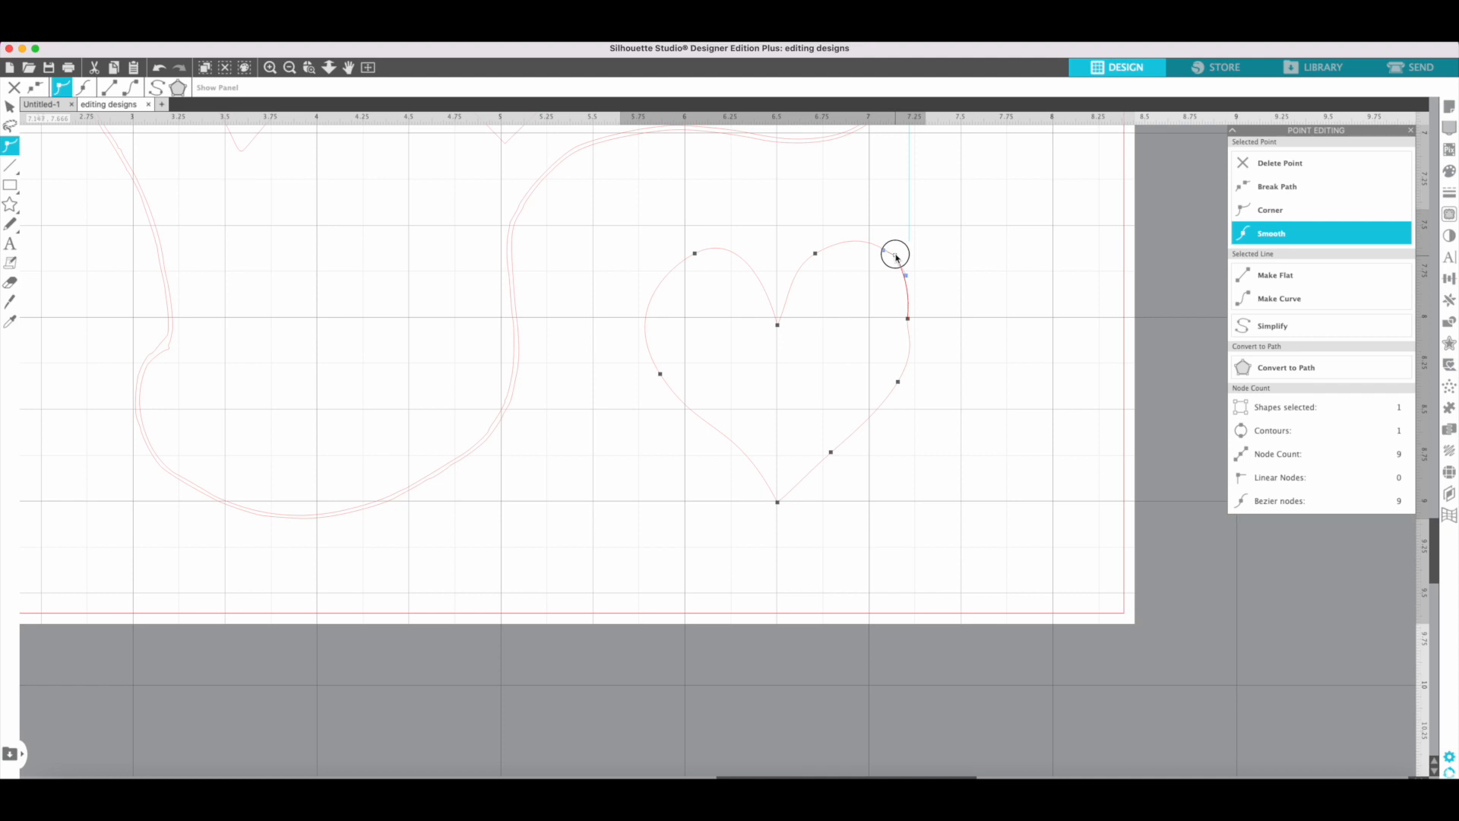
drag(910, 353, 890, 391)
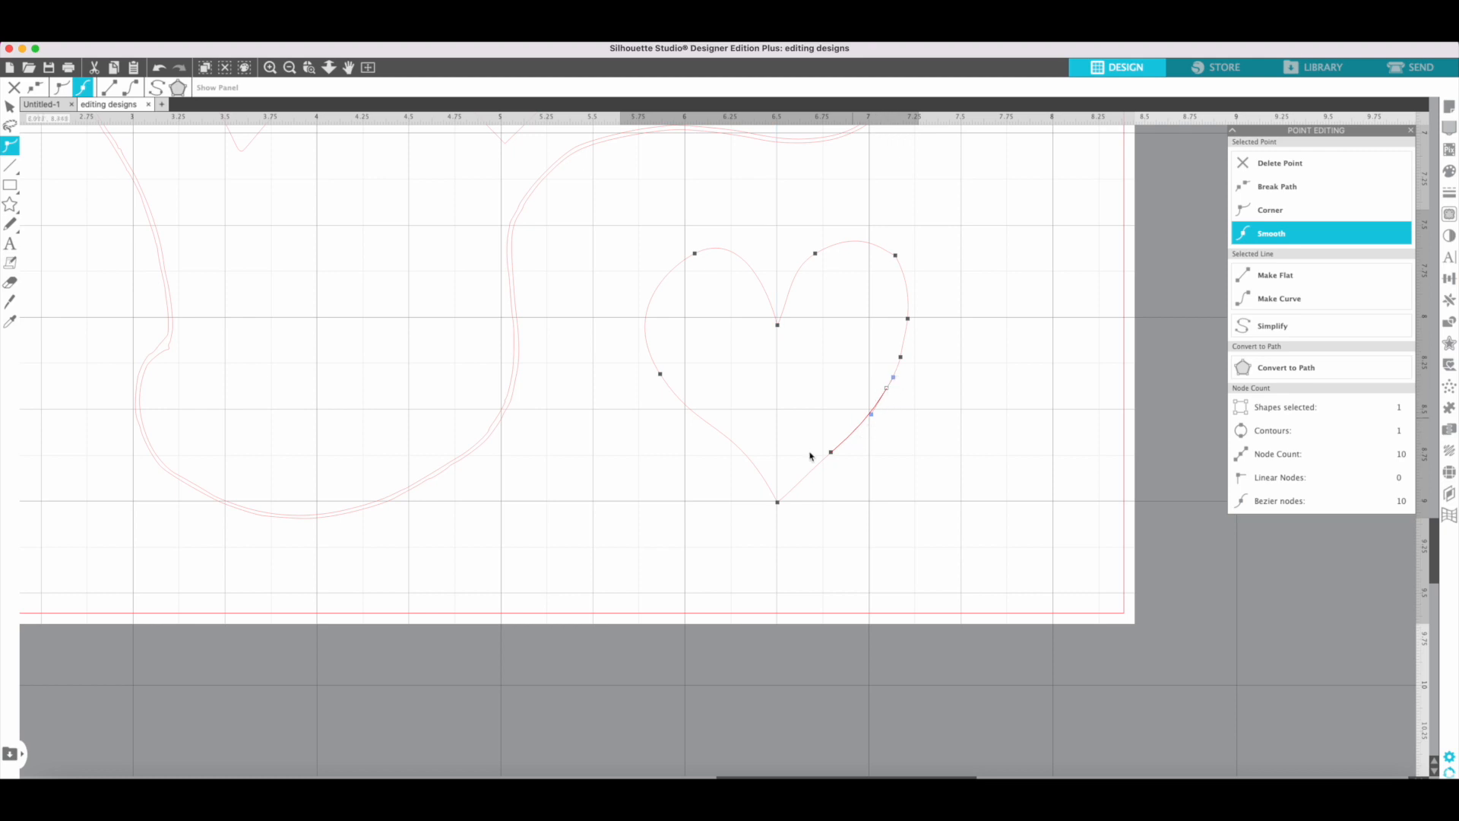
click(159, 67)
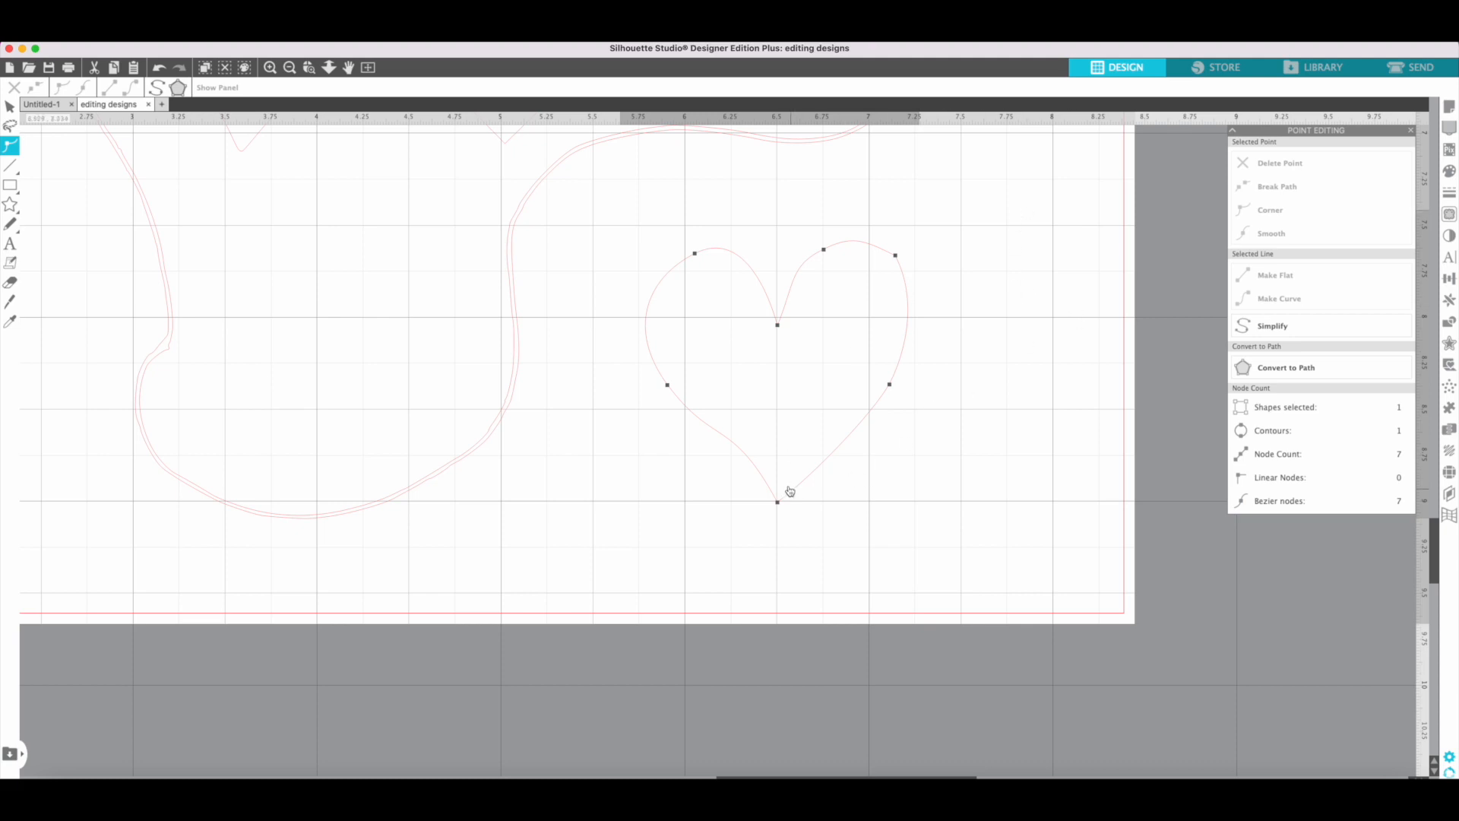
Step: Add a point on the heart's lower-left edge and adjust it to straighten the run down to the tip
click(744, 453)
click(745, 453)
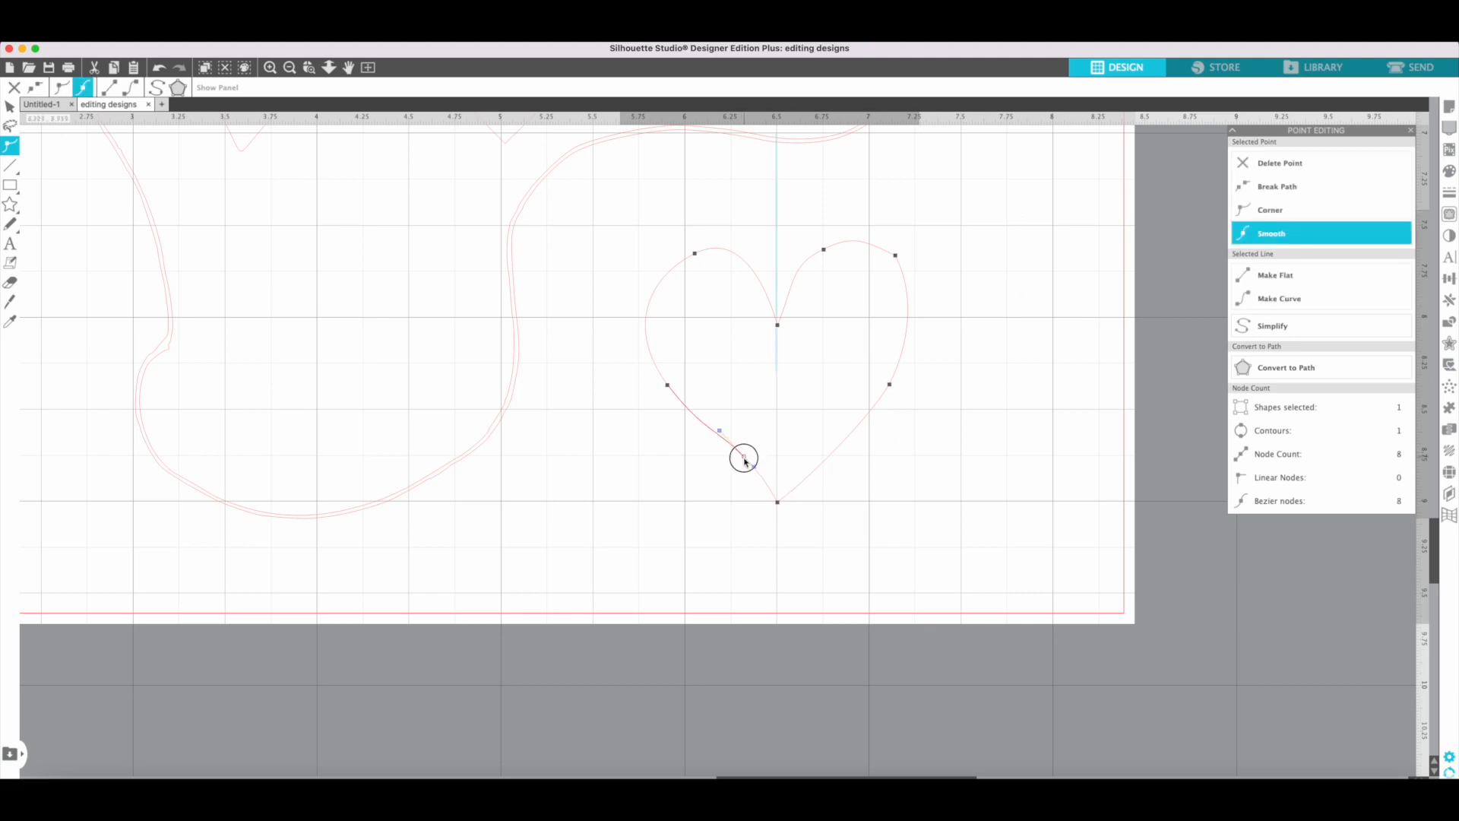
drag(753, 479, 767, 486)
Step: Add a point on the upper shoulder of the heart's right lobe, round the curve there and leave point editing
click(900, 269)
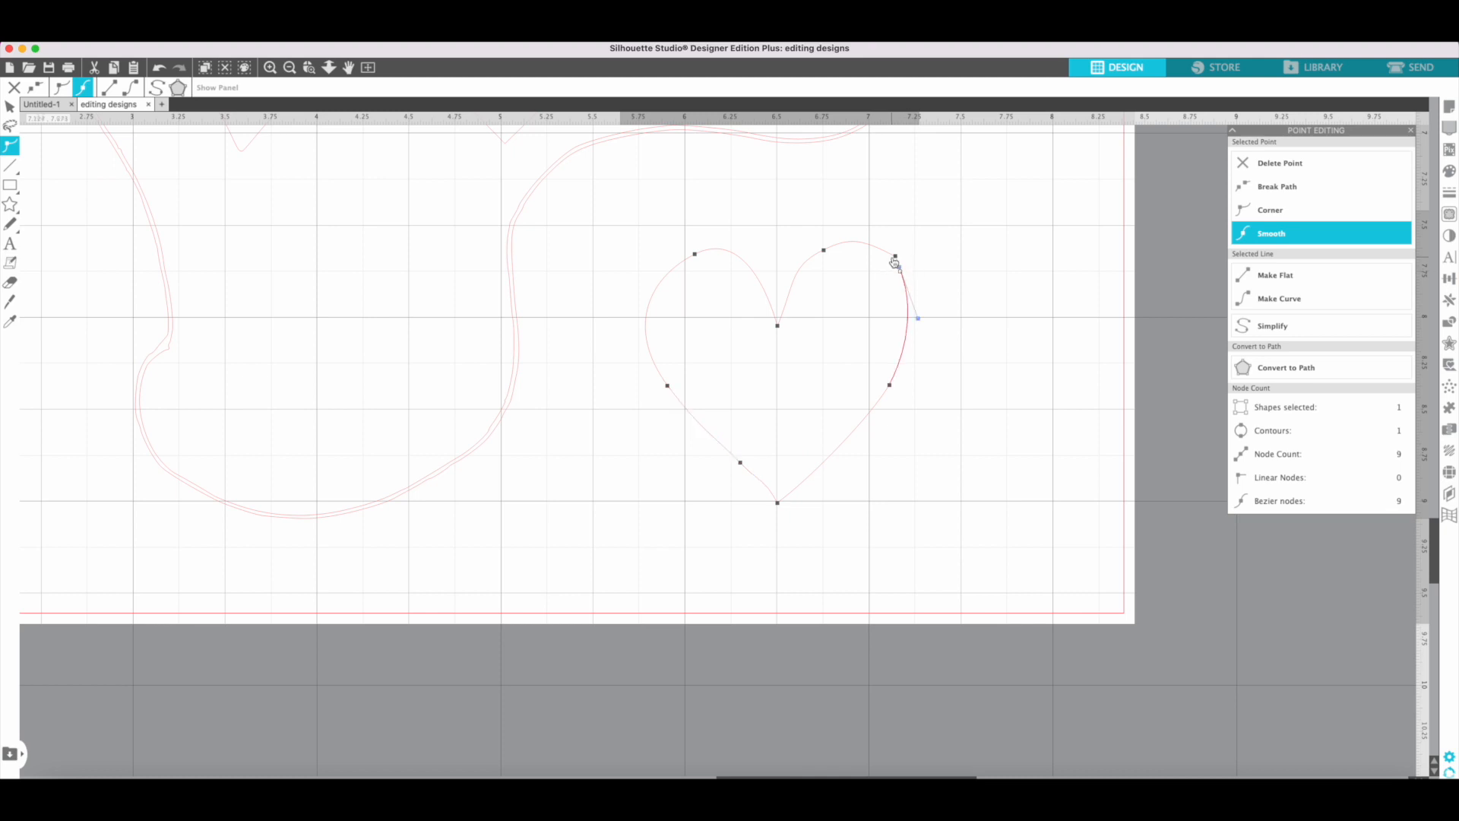
click(896, 259)
mouse_move(900, 272)
mouse_down()
mouse_move(858, 245)
mouse_move(894, 277)
mouse_up()
click(955, 417)
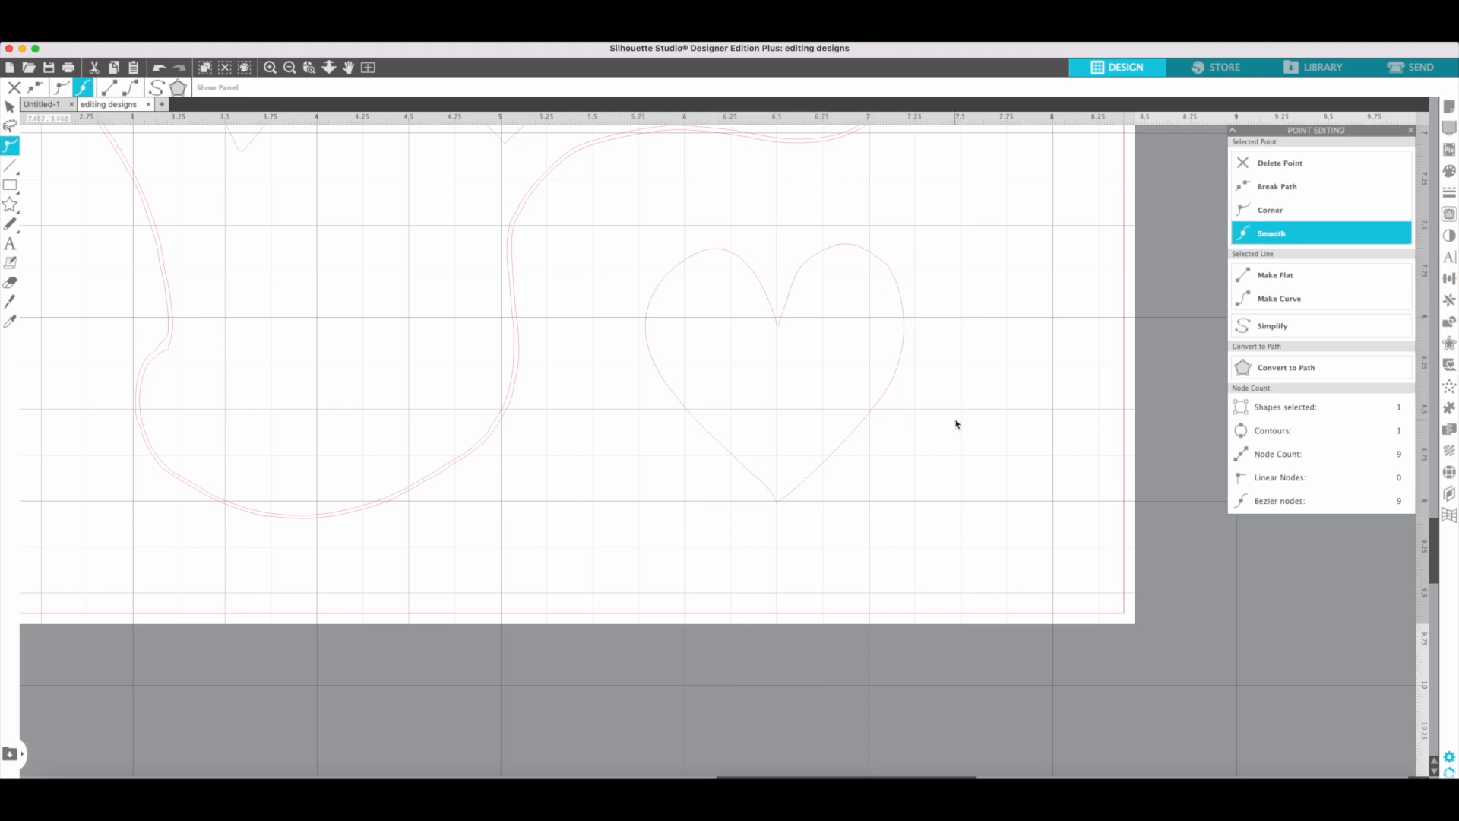
Step: Reopen the heart for point editing and refine its lower-right edge with an added point
scroll(957, 424, down, 1)
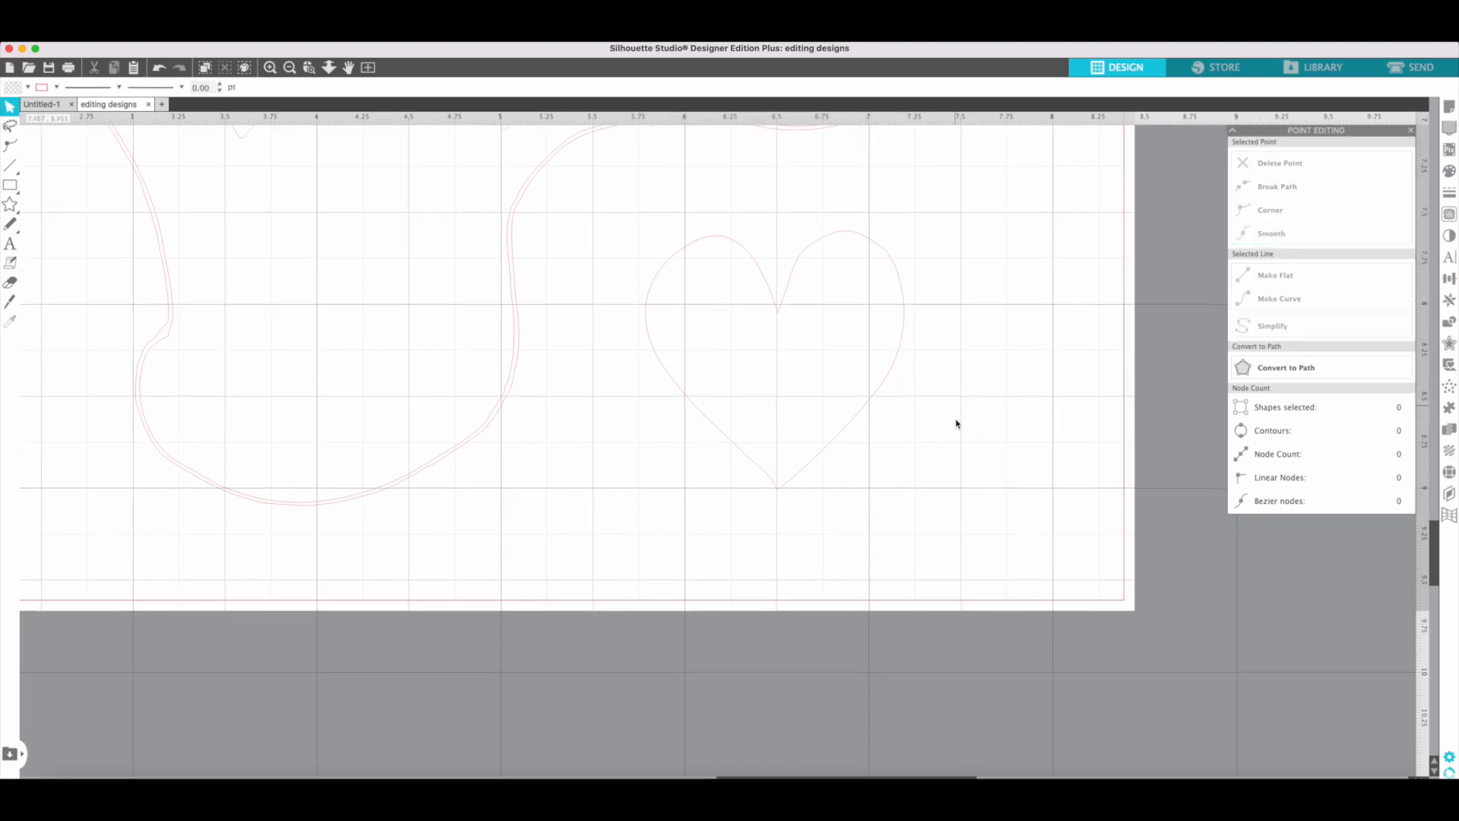
right_click(872, 401)
click(873, 400)
double_click(873, 401)
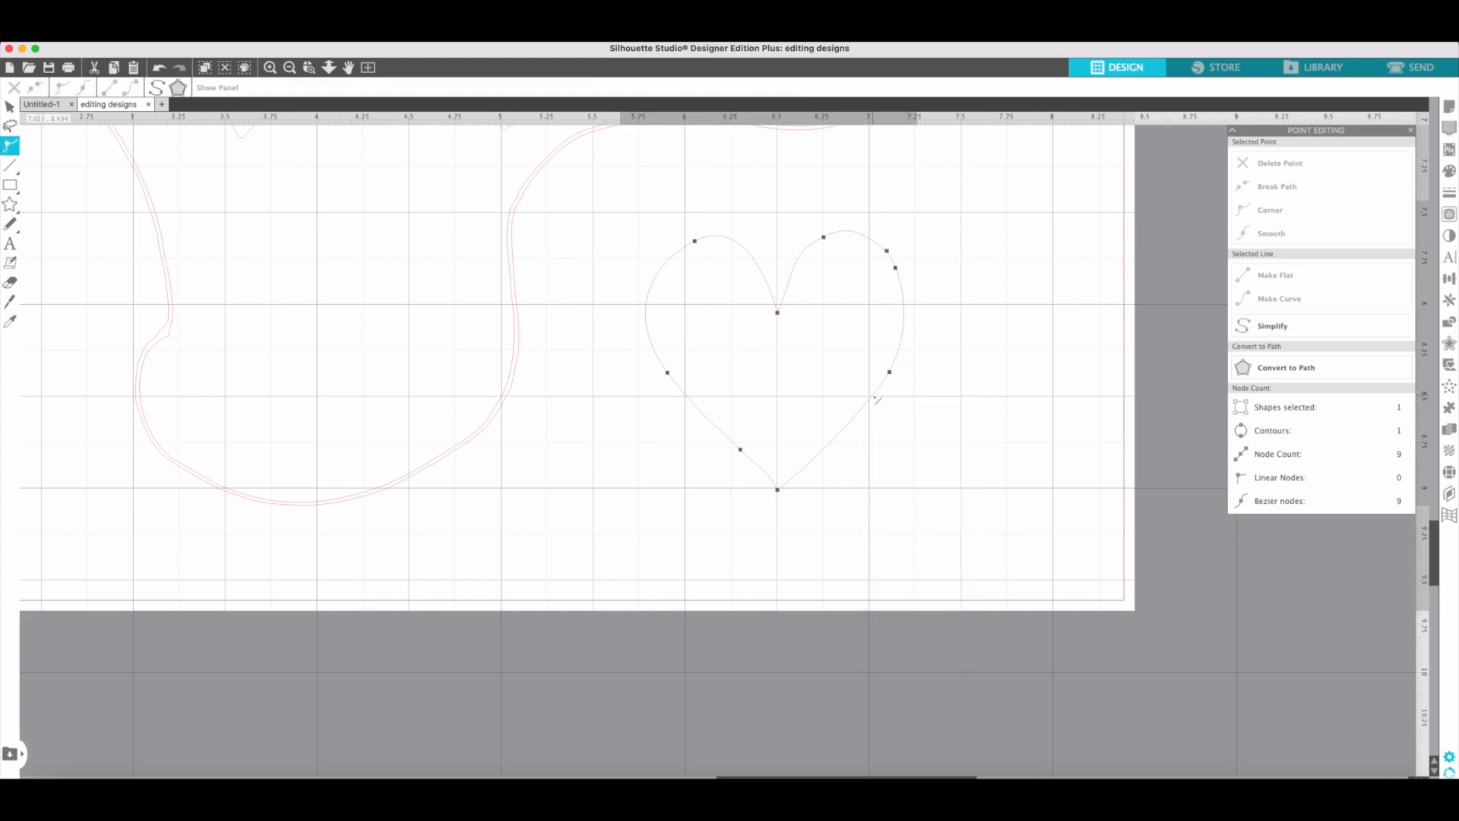
click(870, 398)
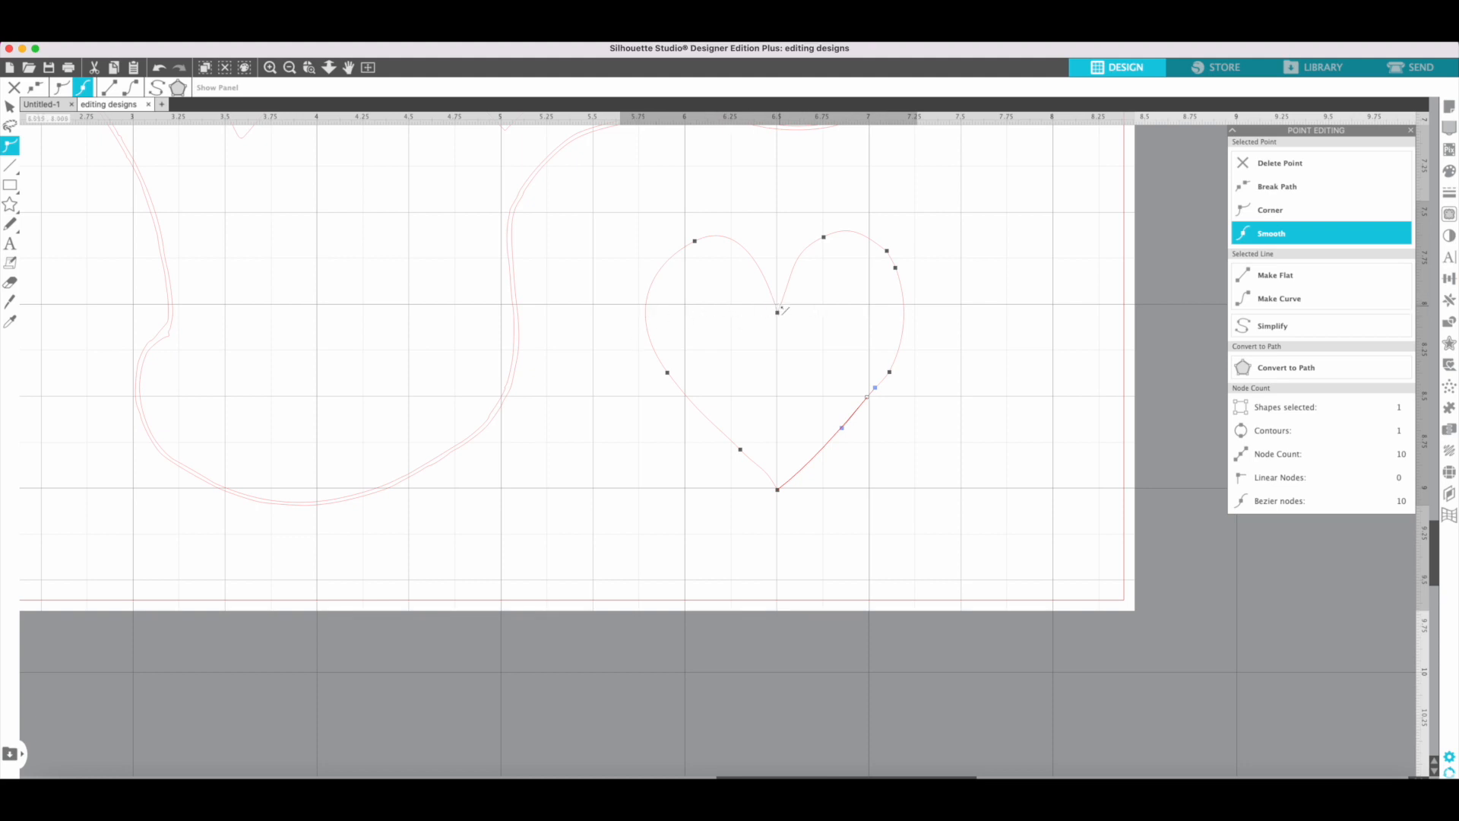
Step: Push the outer side of the heart's right lobe outward using added points, and simplify the outline
click(905, 305)
drag(904, 305, 900, 268)
click(894, 259)
click(160, 90)
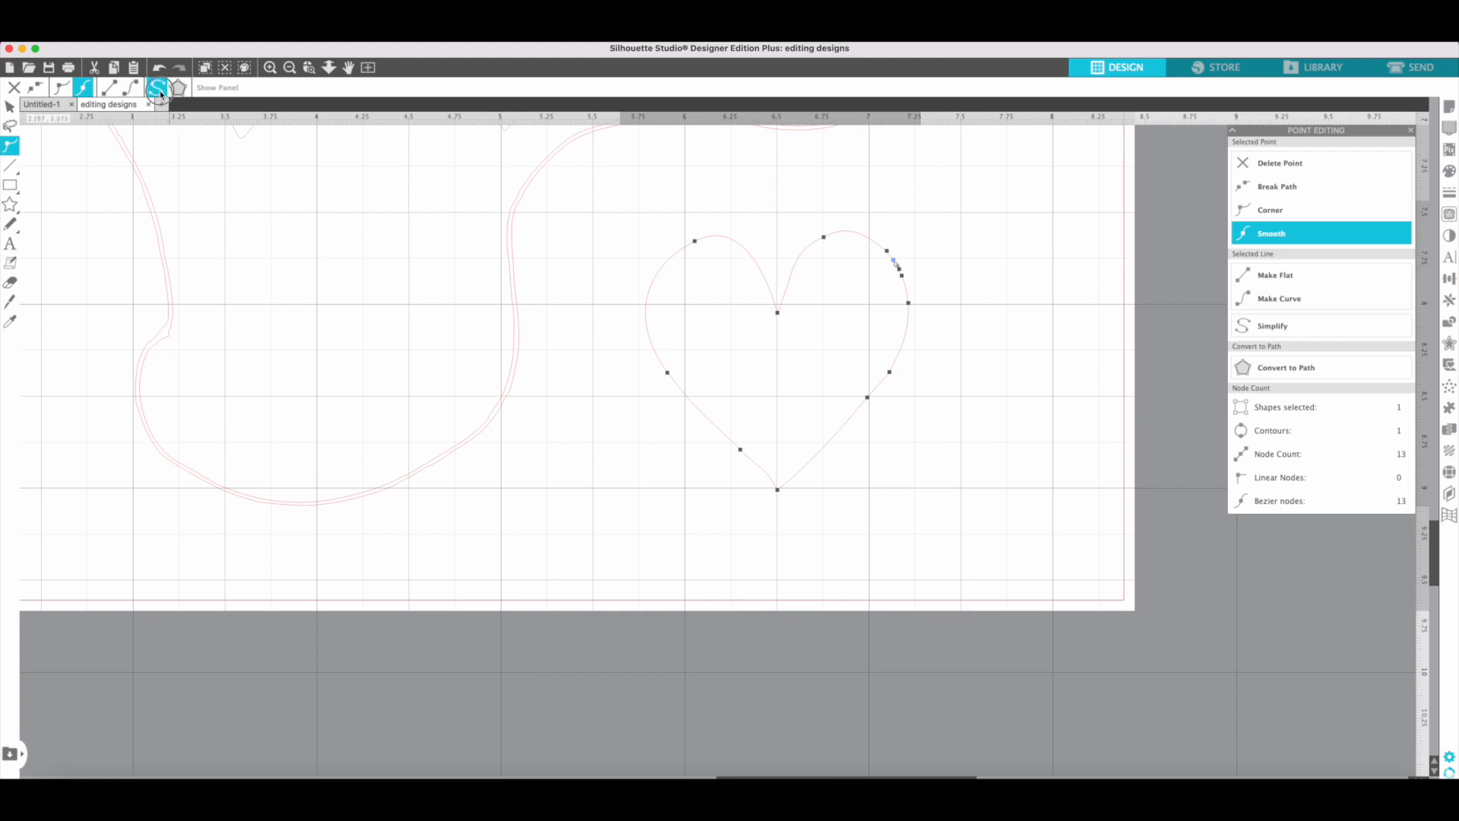
Step: Delete the redundant point on the shoulder of the heart's right lobe and leave point editing
click(900, 271)
right_click(900, 271)
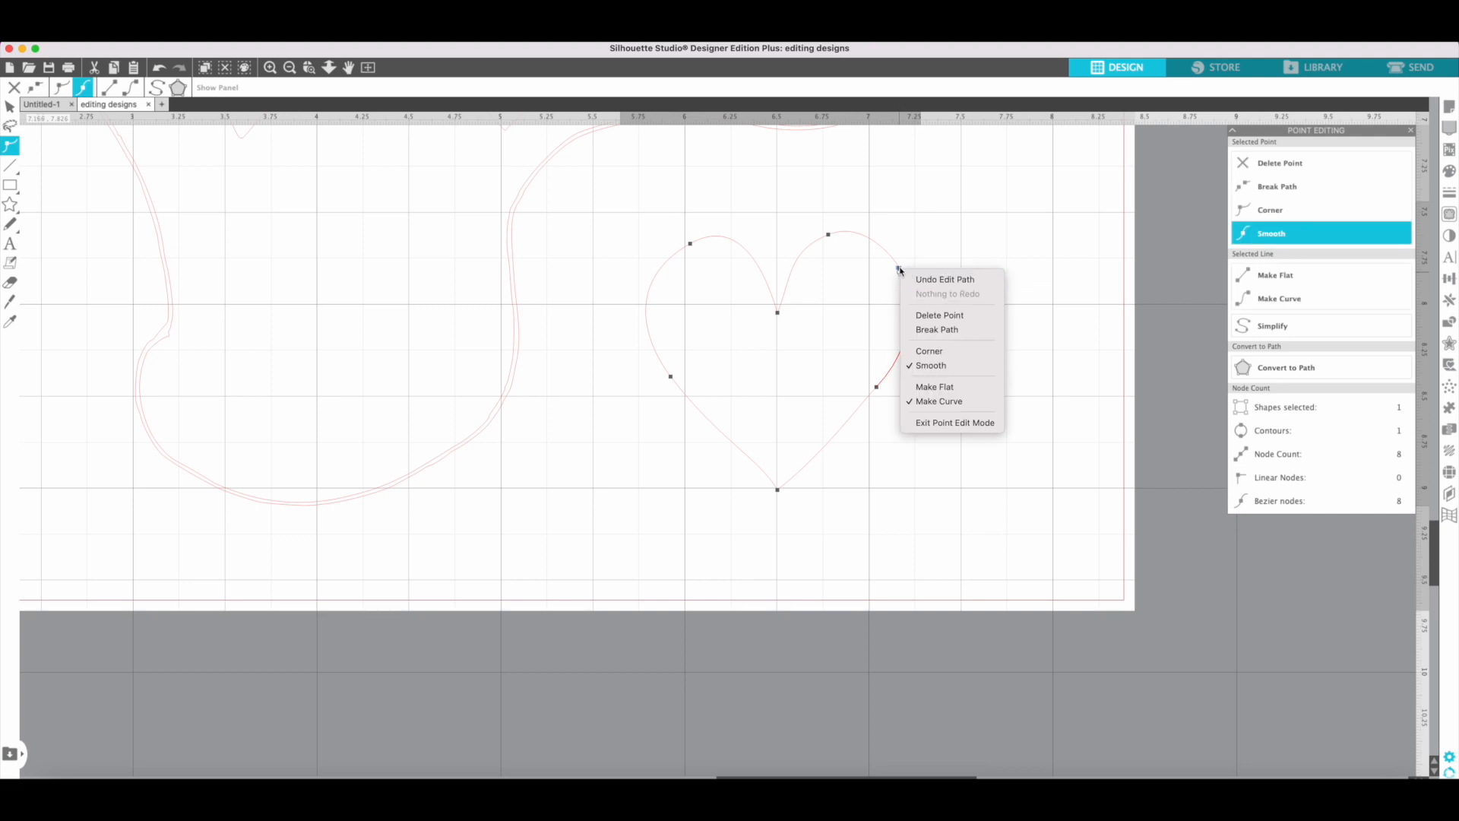
click(899, 268)
right_click(899, 265)
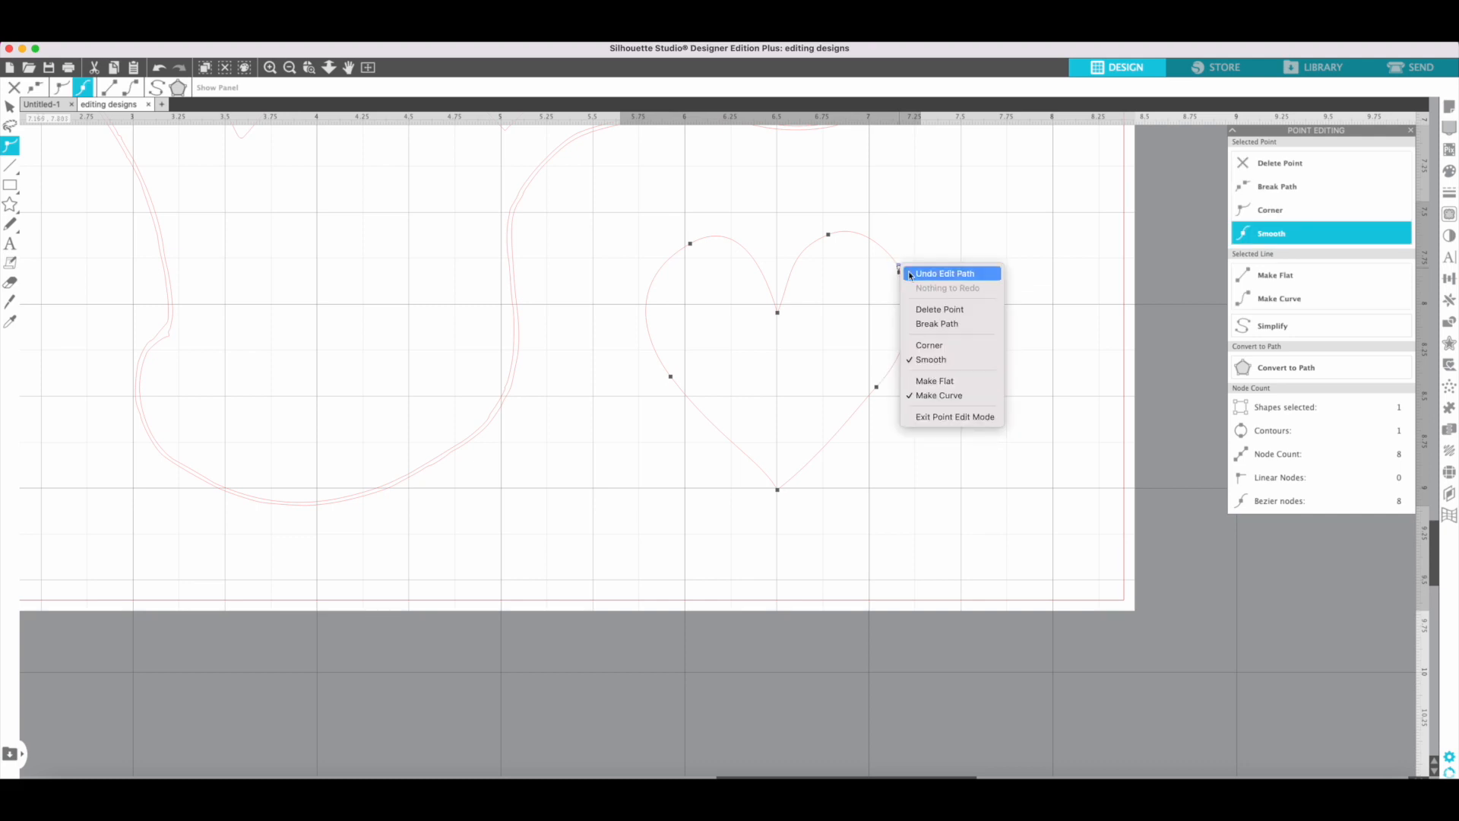
click(940, 309)
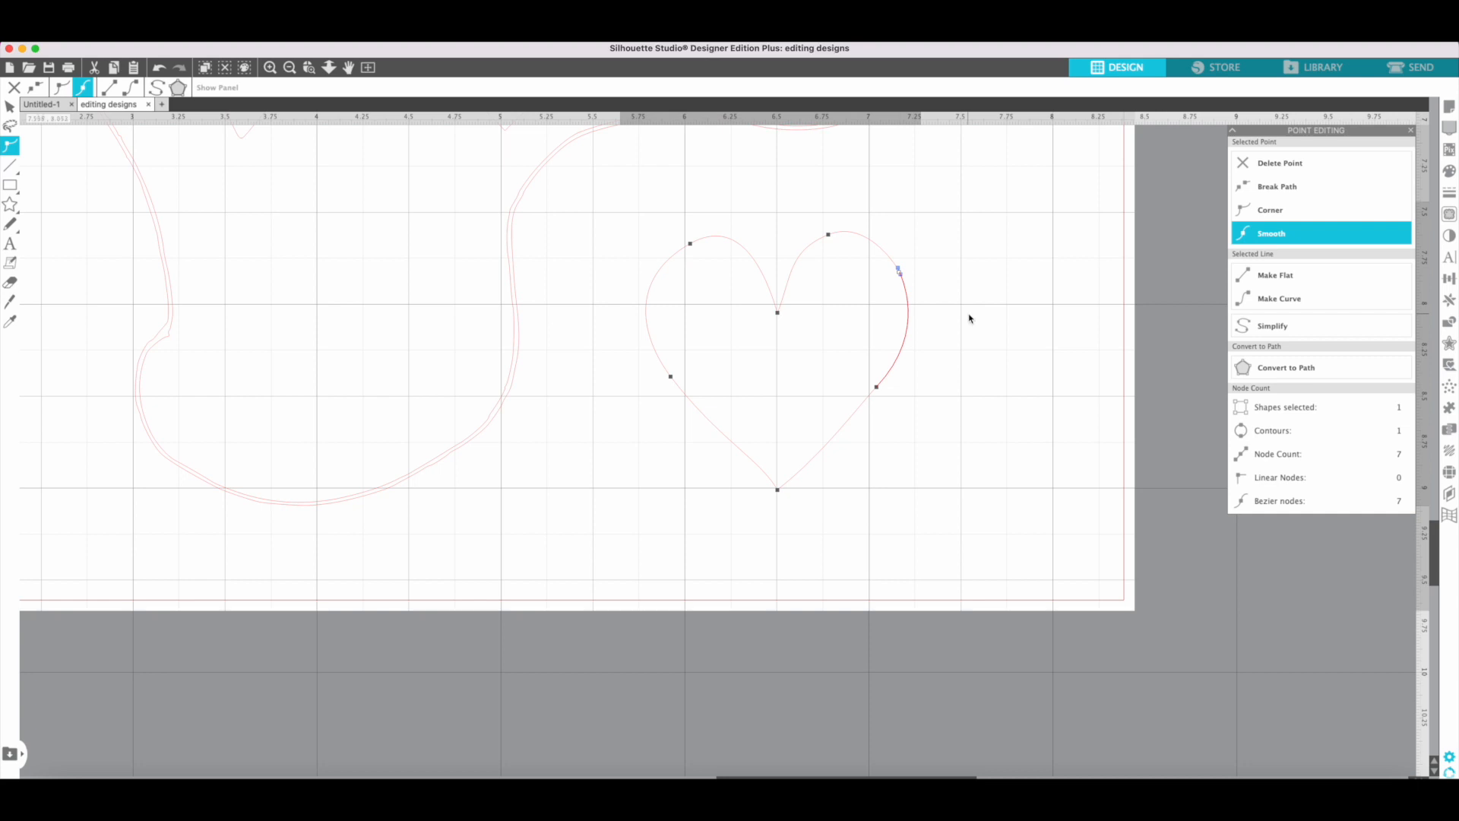
click(969, 318)
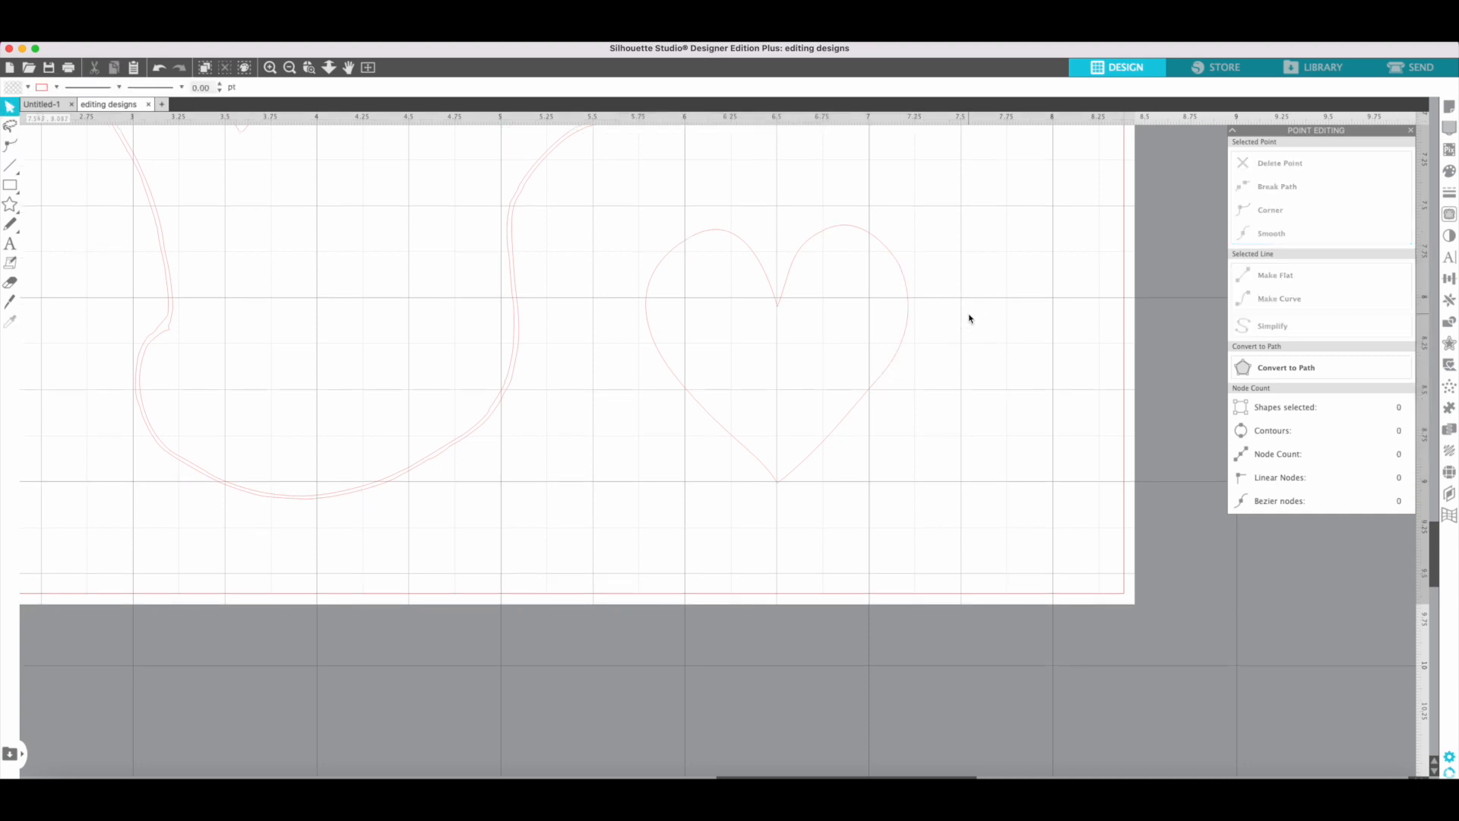
Step: Separate the inner contour of the large doubled outline by moving it off the left edge of the page
scroll(299, 274, up, 10)
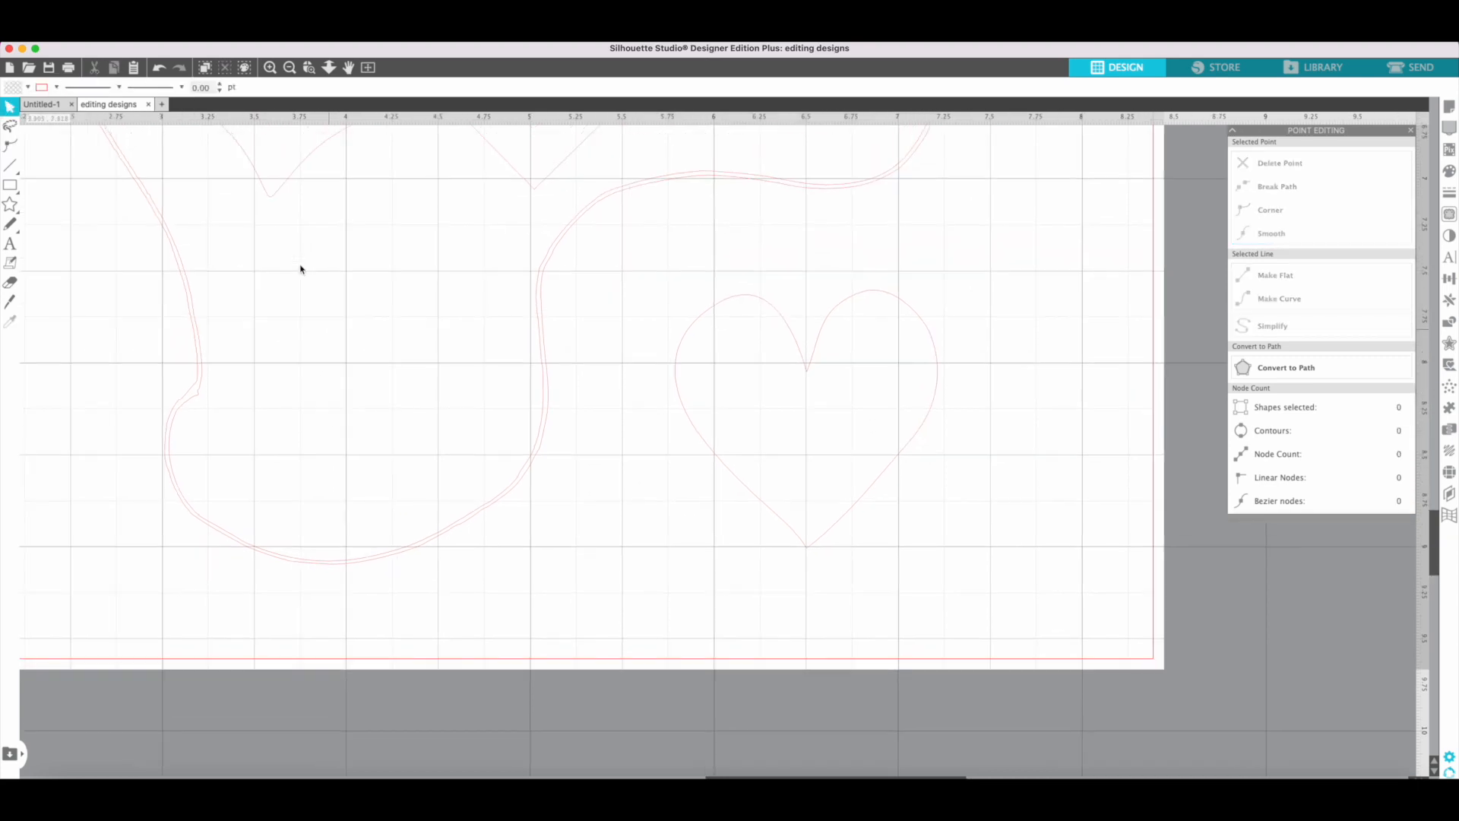
scroll(298, 274, left, 10)
scroll(300, 270, up, 5)
scroll(300, 269, left, 4)
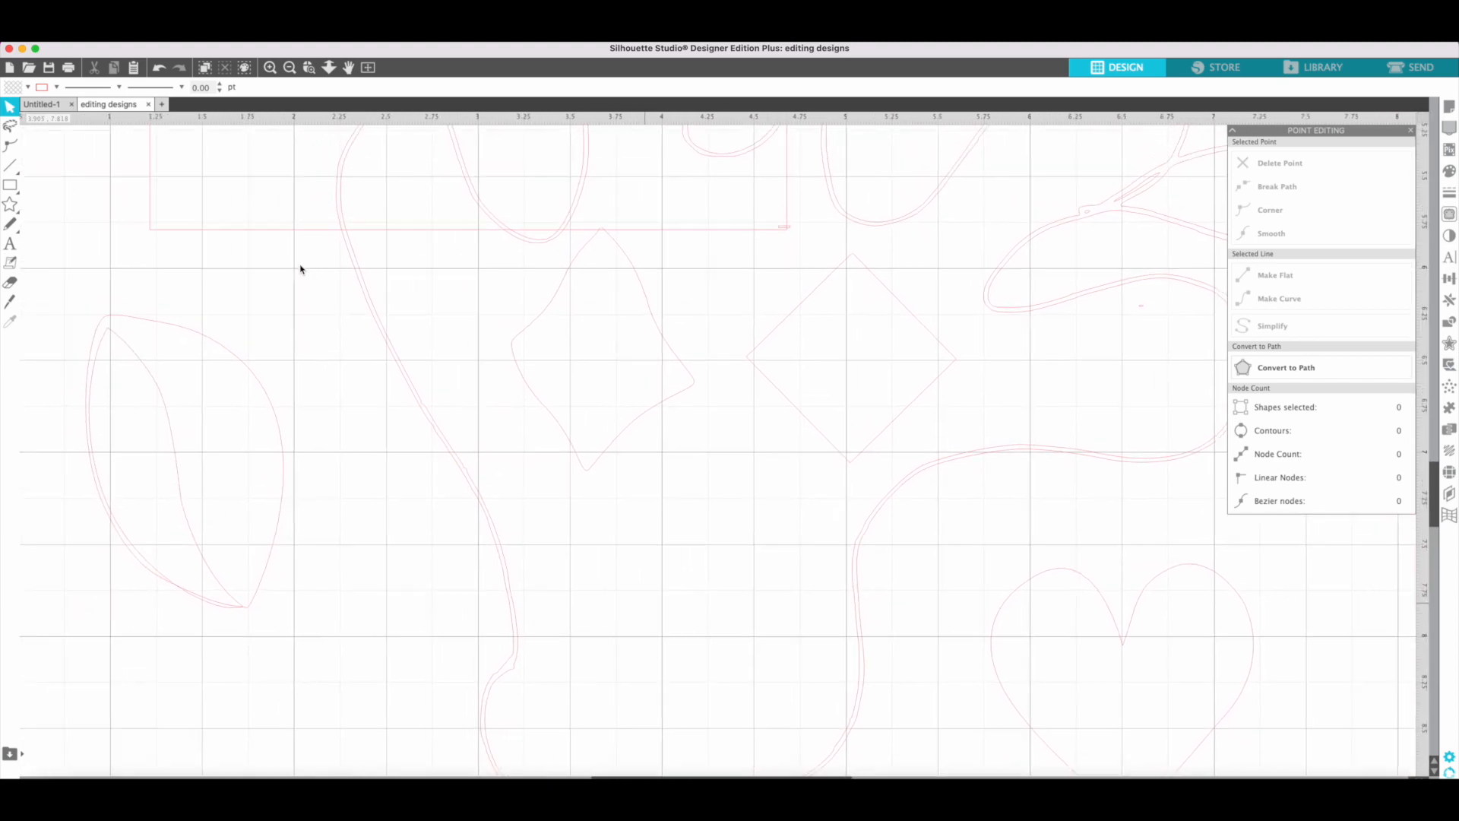
click(292, 69)
click(292, 69)
click(292, 69)
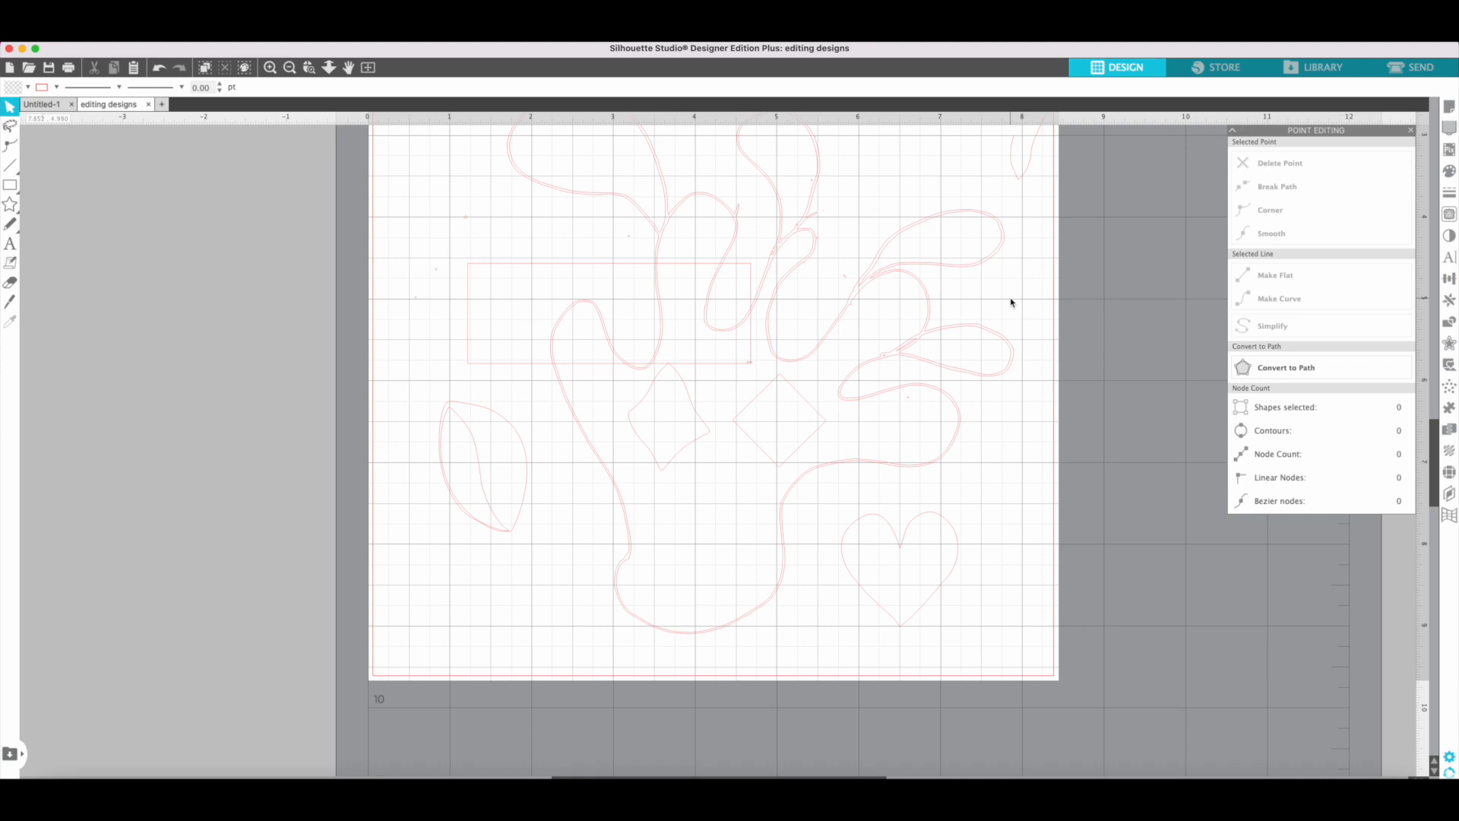
click(630, 560)
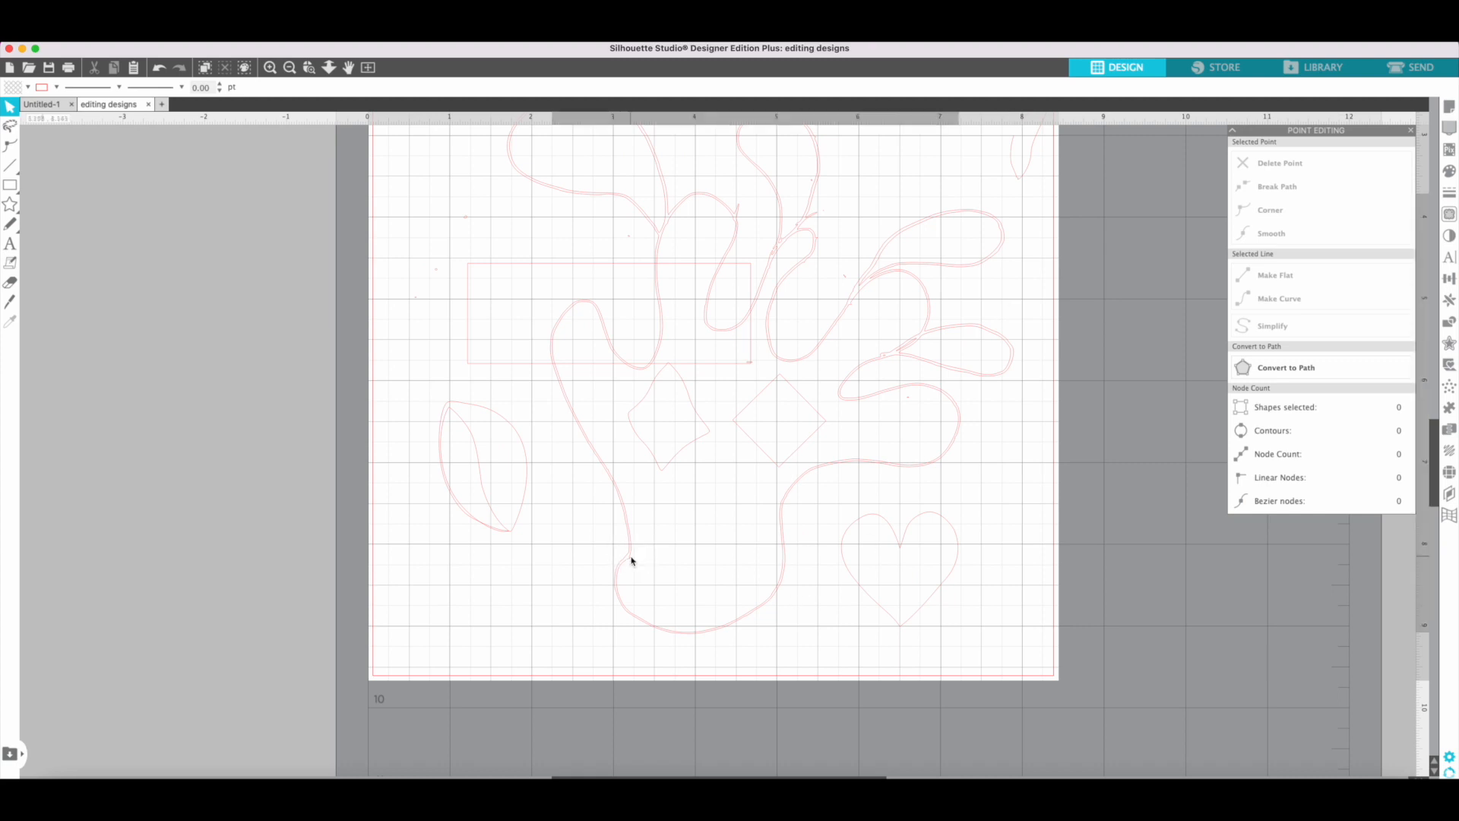
click(630, 560)
drag(630, 561, 212, 628)
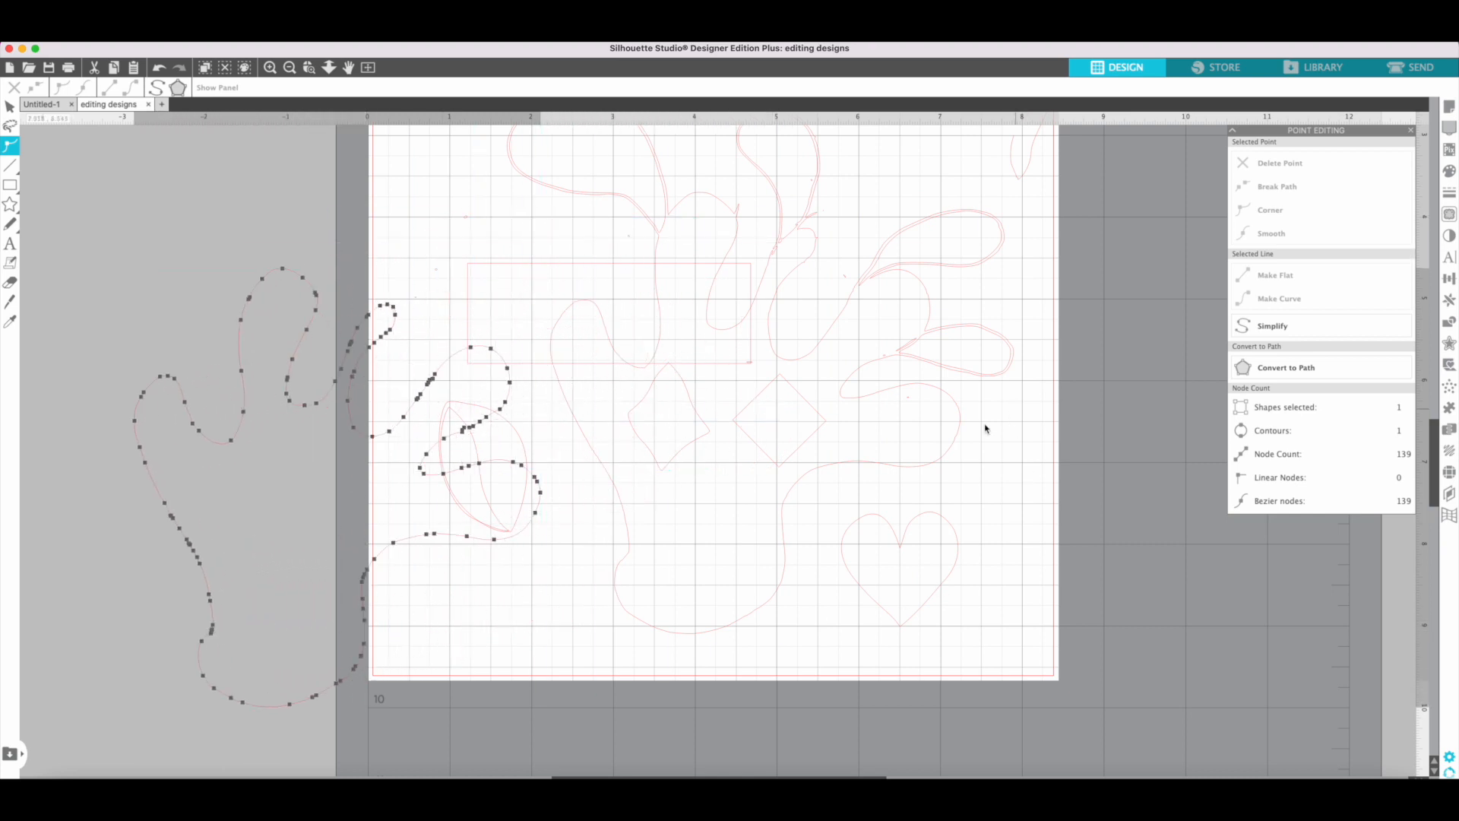
Step: Pull the remaining contour of the large outline away from the other shapes and delete it
click(773, 598)
scroll(754, 595, up, 1)
scroll(754, 595, down, 1)
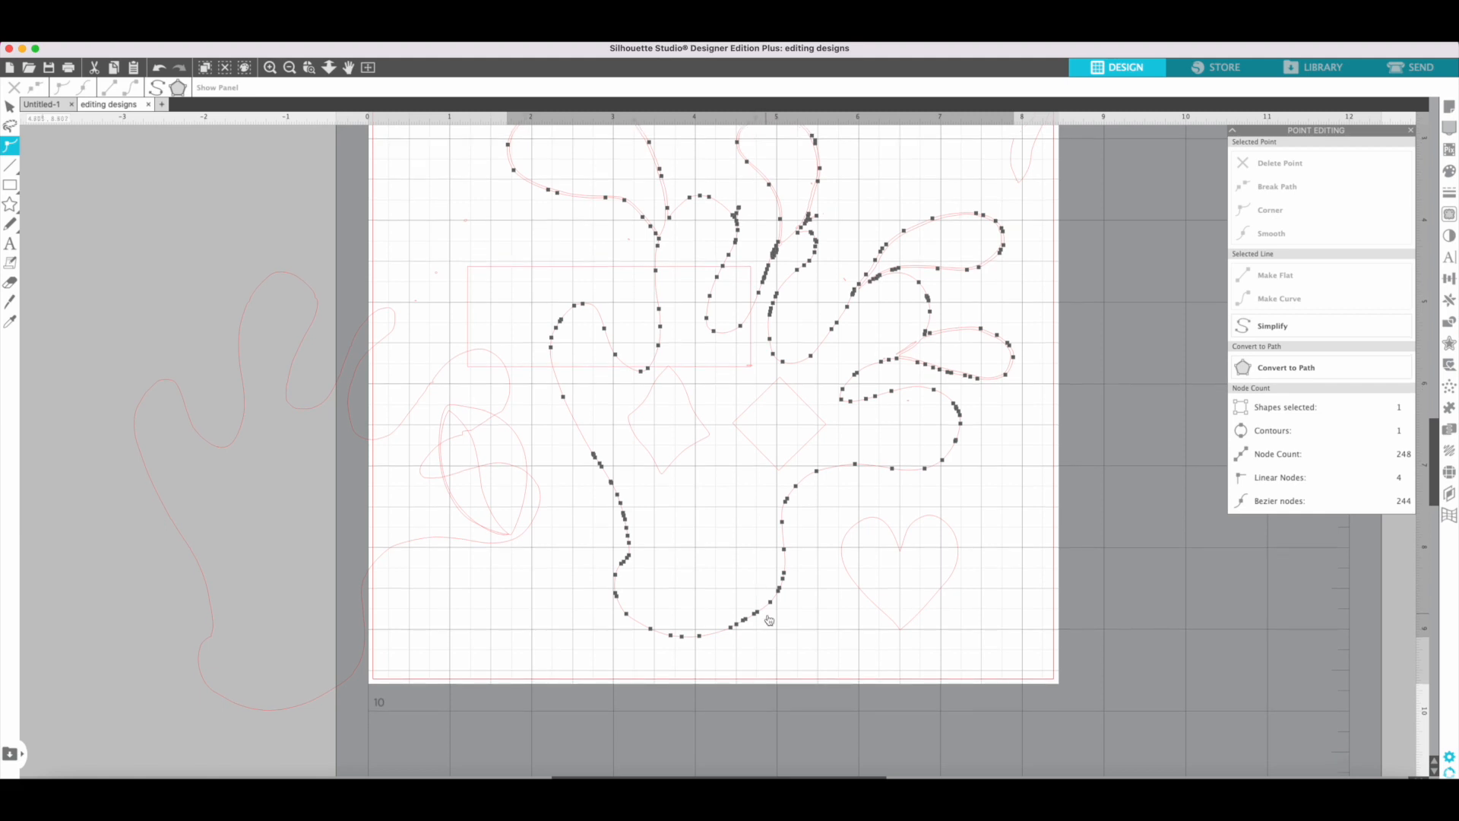
click(770, 603)
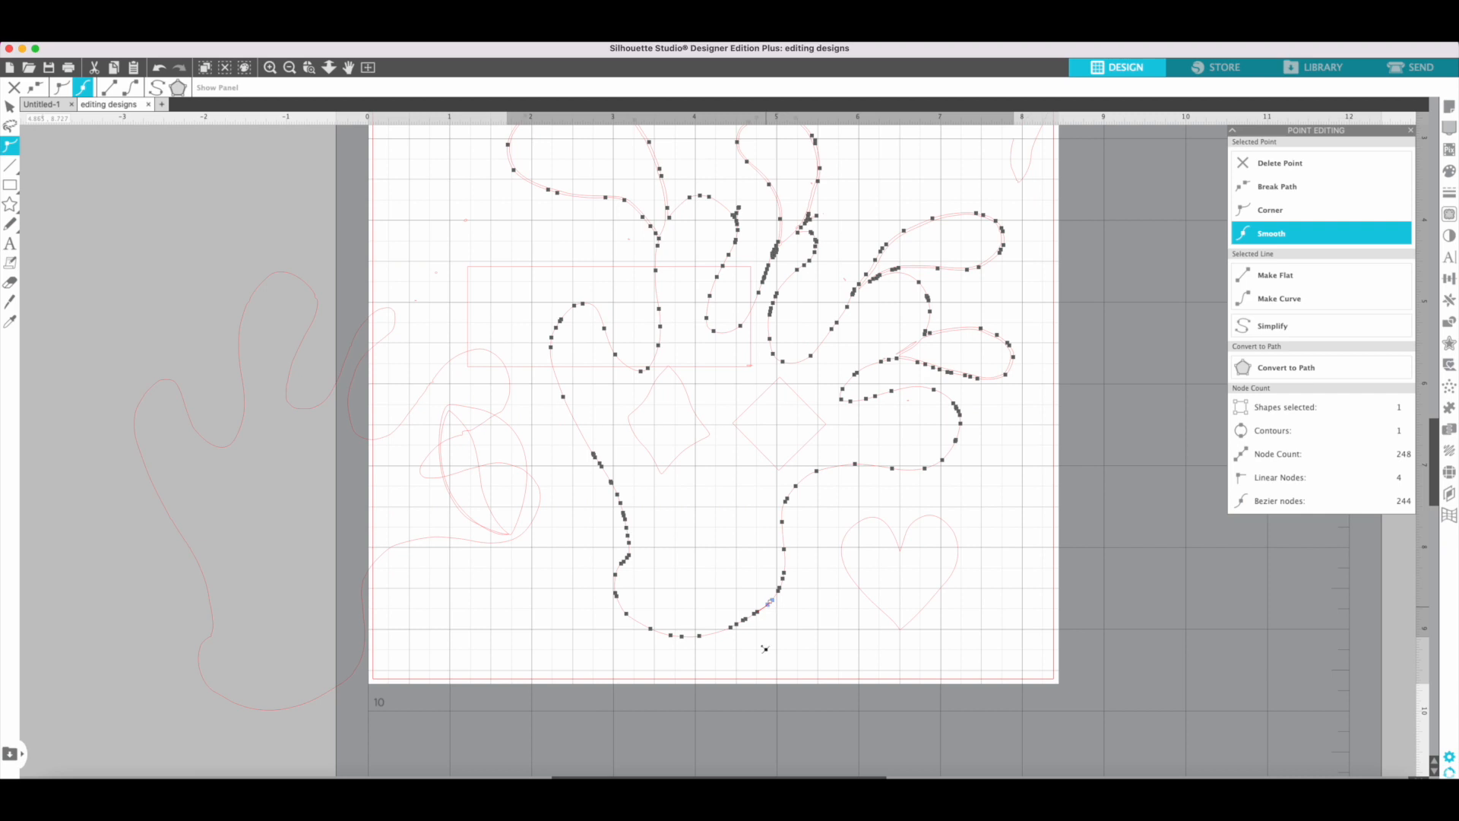
click(812, 663)
drag(955, 453, 1142, 675)
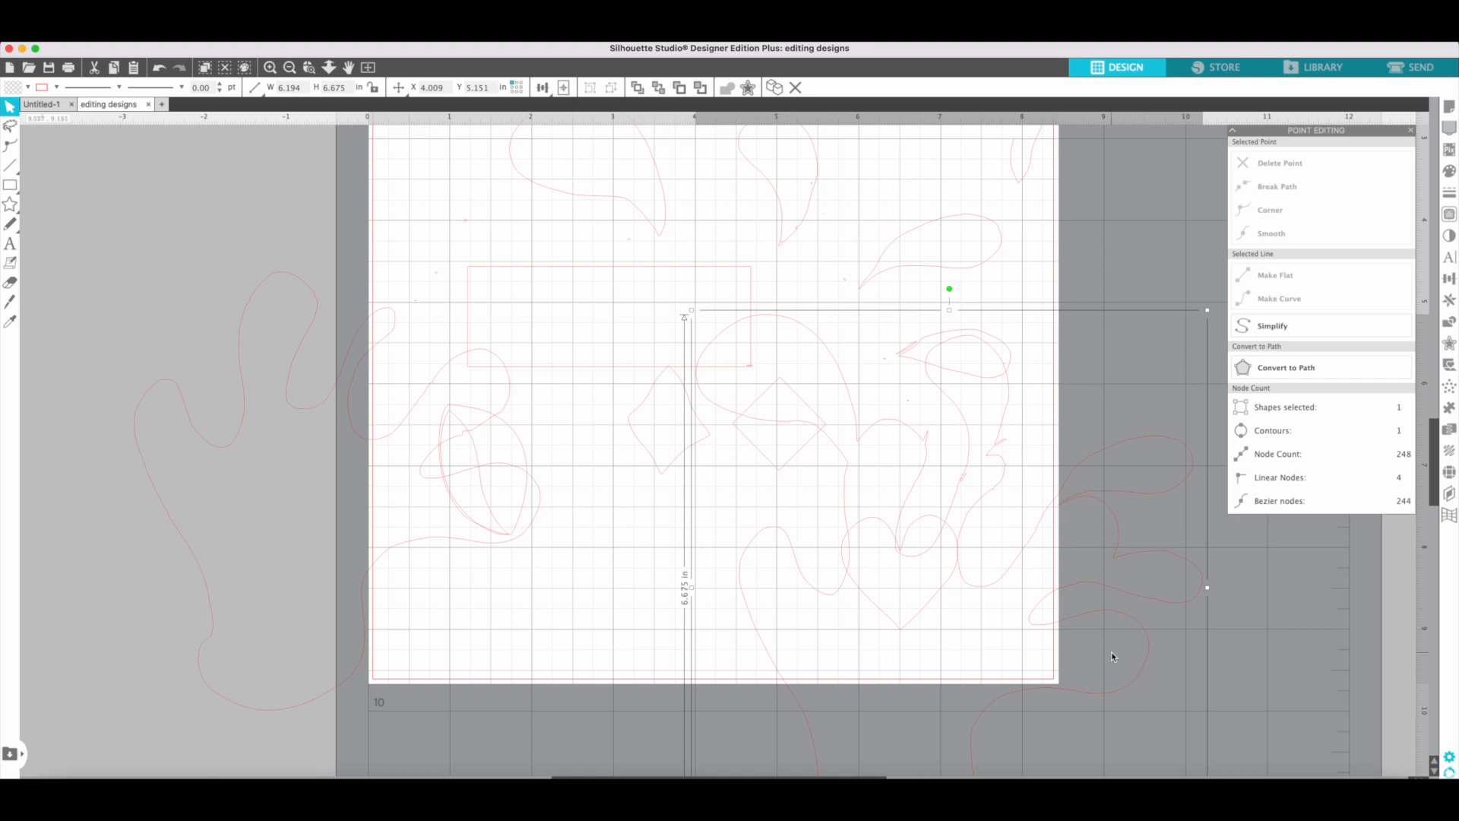
key(Delete)
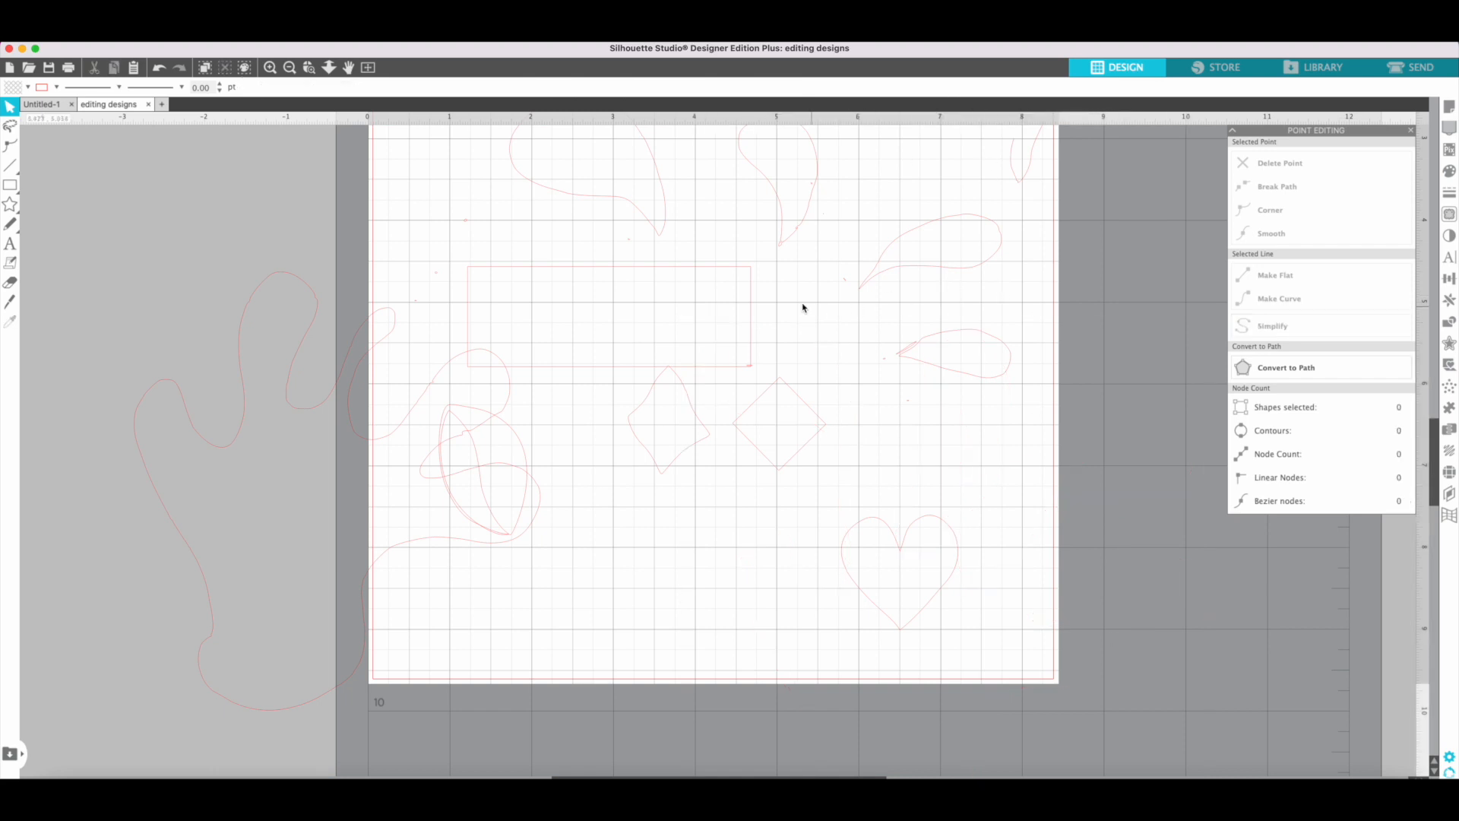
Step: Delete the wide rectangle in the middle of the page
scroll(801, 307, up, 2)
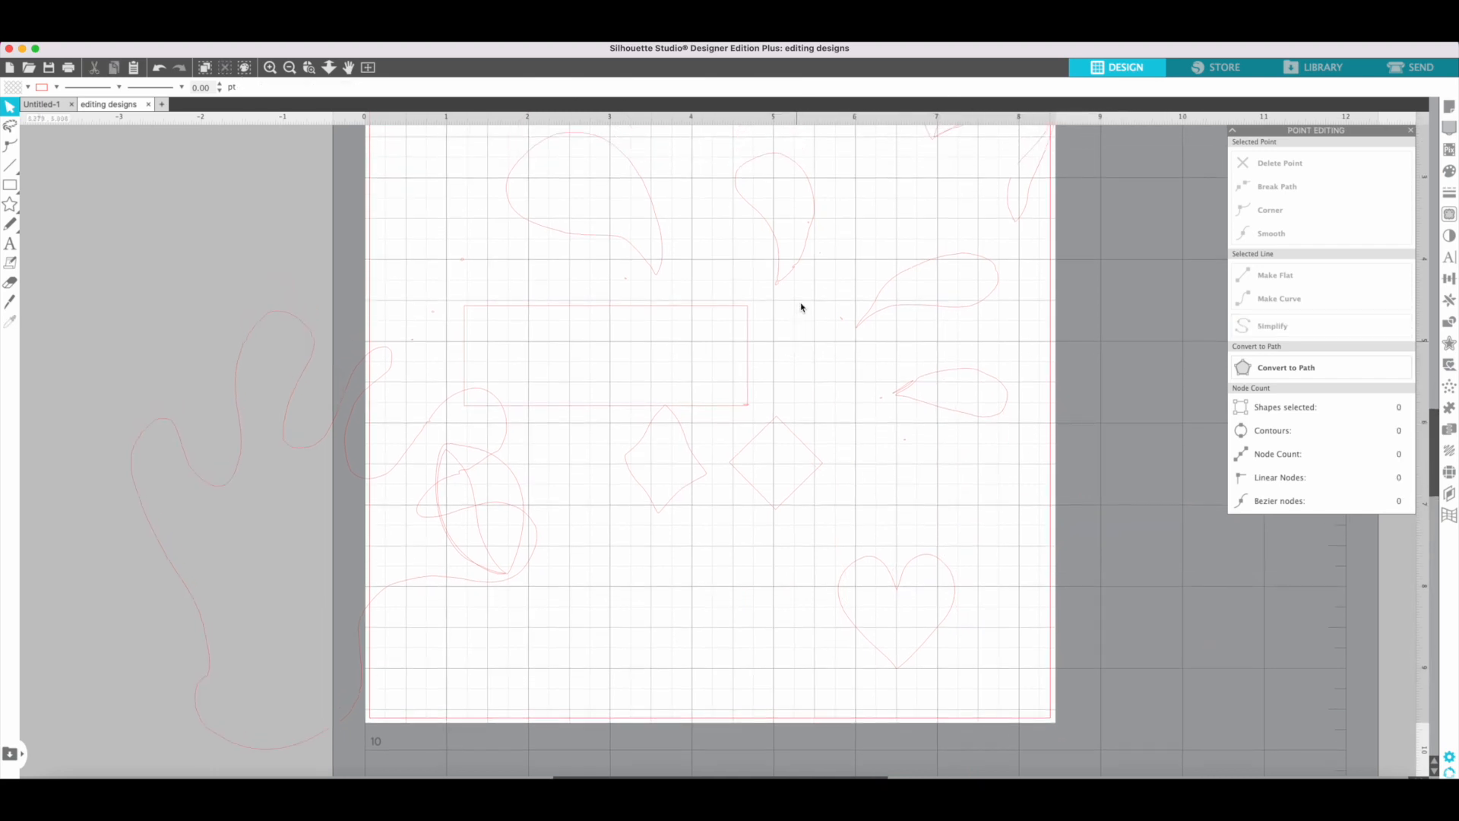
click(742, 408)
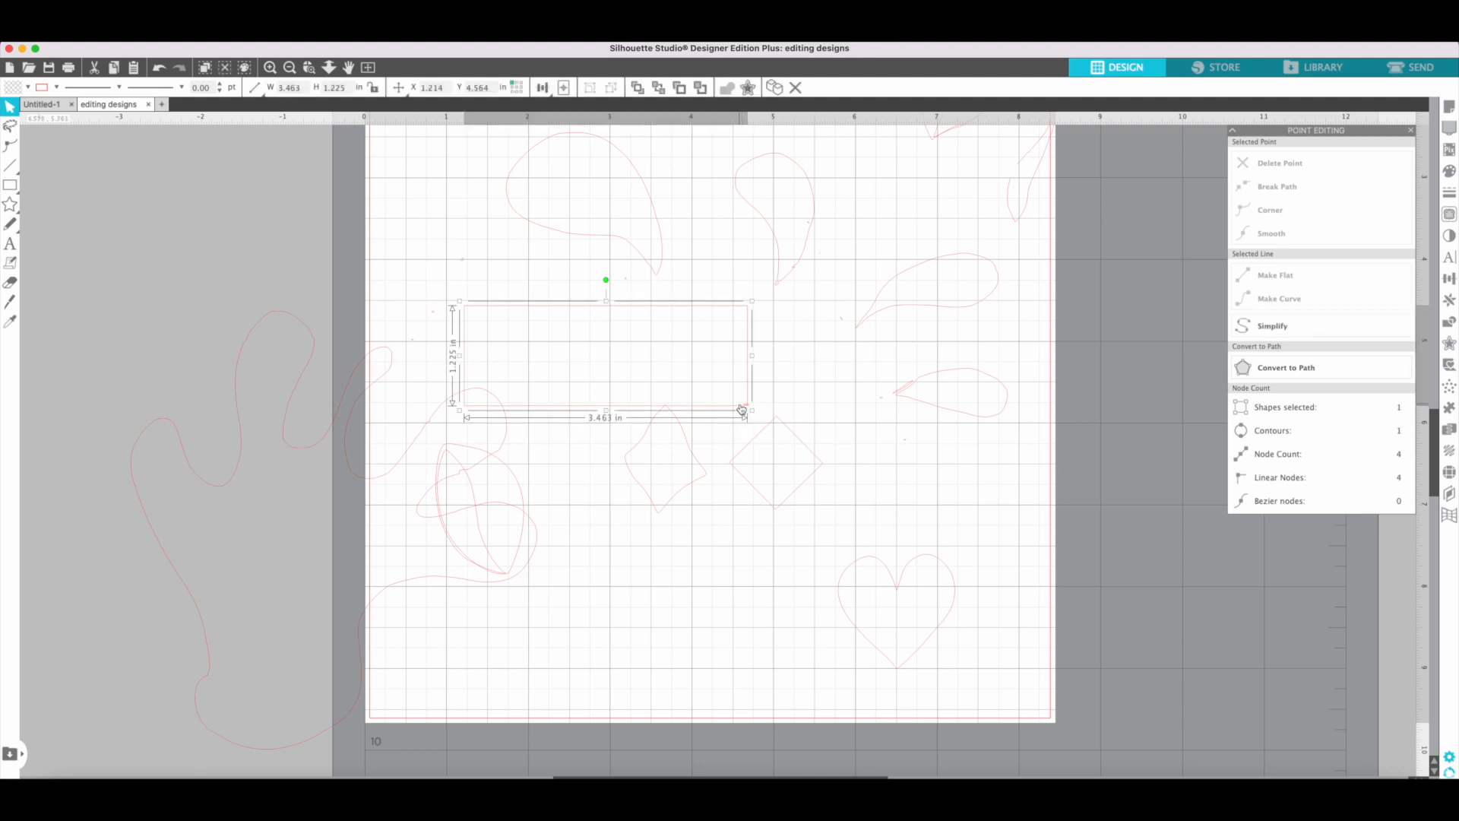
key(Delete)
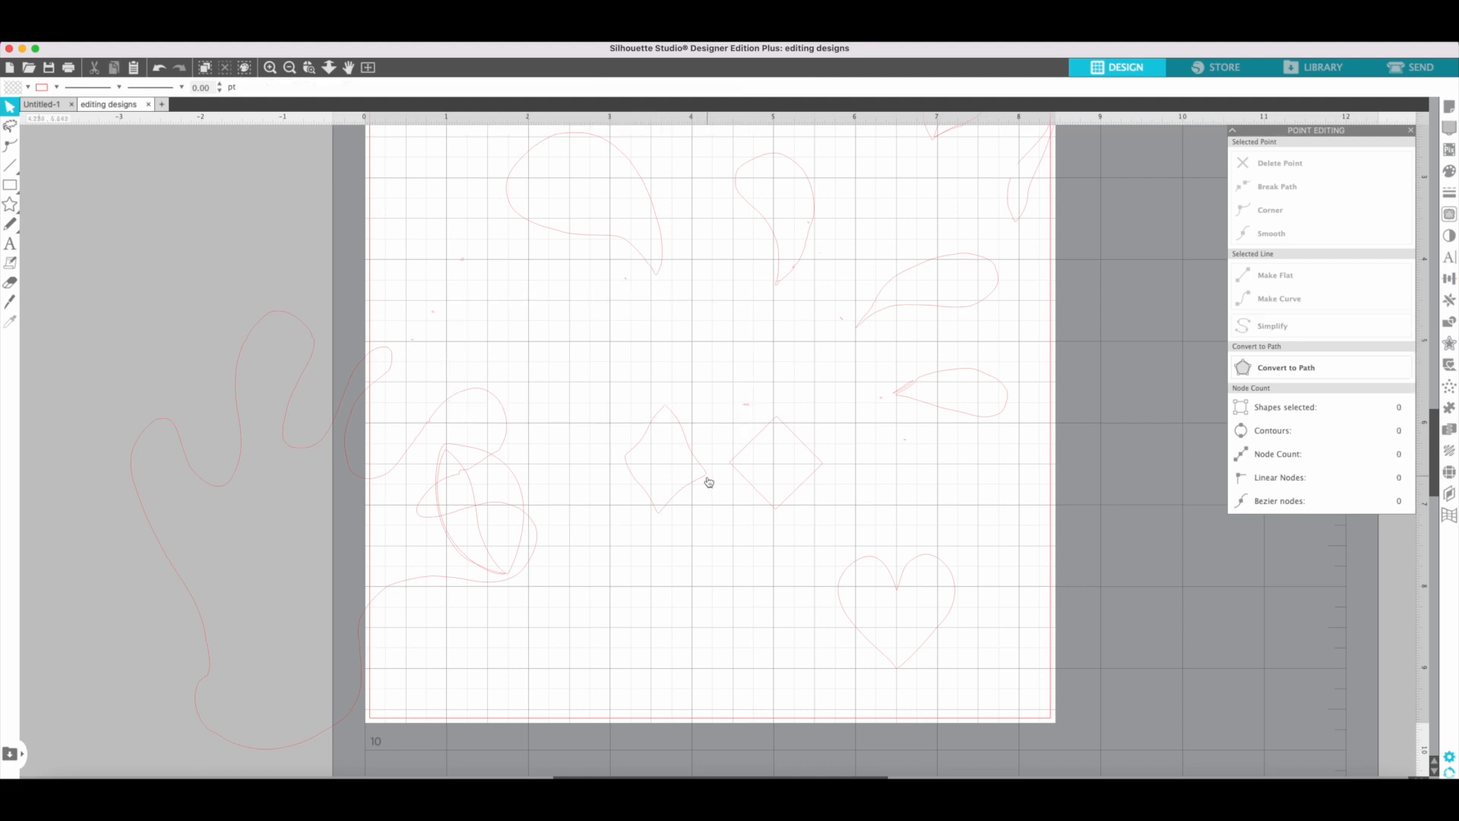
Step: Move the irregular diamond above and right of the heart, and the regular diamond to the heart's lower right
drag(696, 482, 1007, 508)
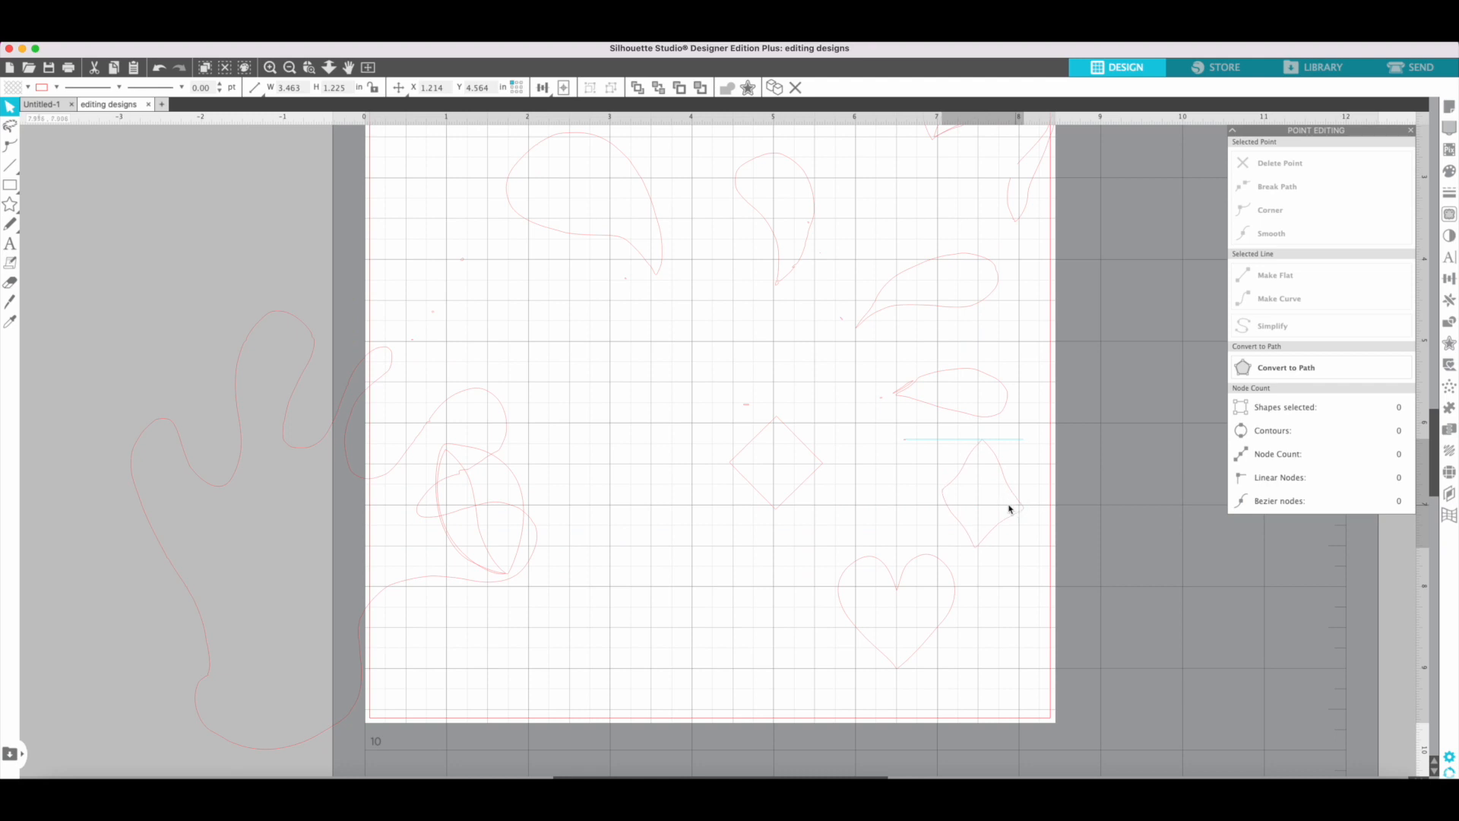
mouse_move(821, 472)
mouse_down()
mouse_move(958, 491)
mouse_move(1019, 544)
mouse_move(1029, 651)
mouse_up()
click(930, 450)
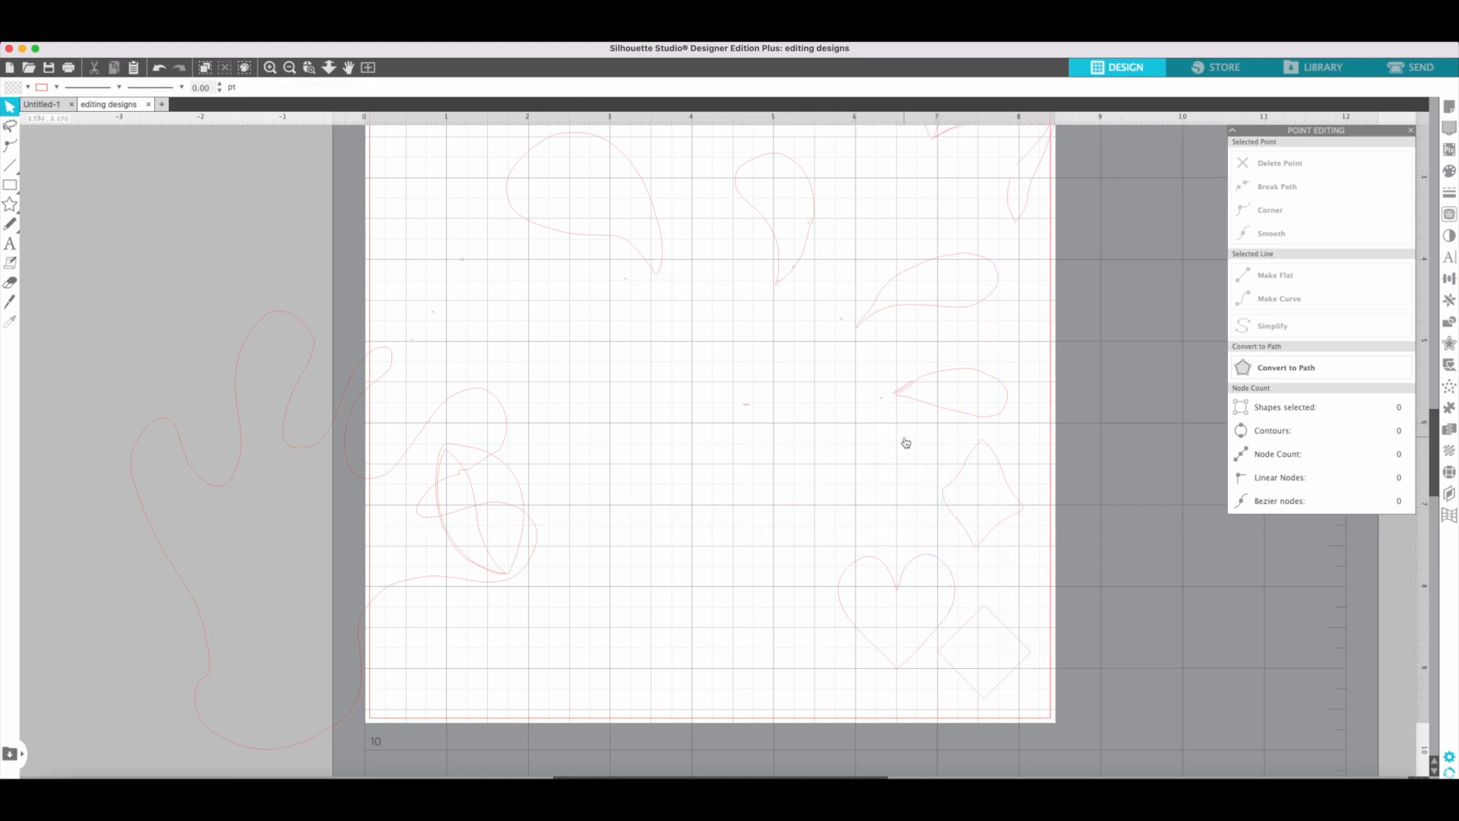
Step: Delete the stray specks beside the two lower teardrops, in the middle of the page and below the large teardrop
click(904, 442)
click(874, 366)
click(842, 318)
key(Delete)
click(881, 398)
key(Delete)
click(748, 406)
key(Delete)
click(625, 279)
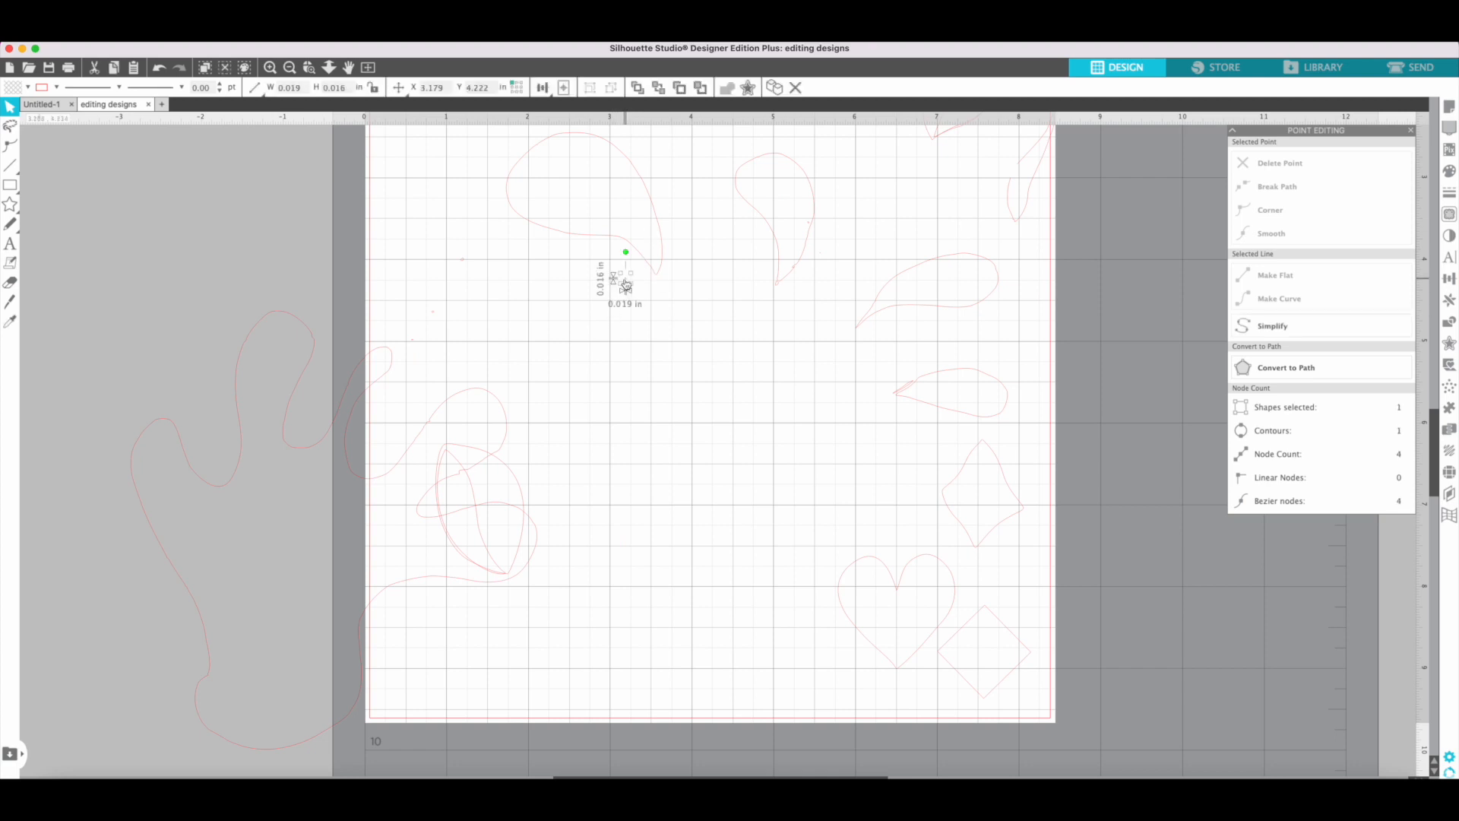
click(696, 289)
Step: Simplify the large teardrop's outline and move the shape up toward the page's left edge
click(658, 276)
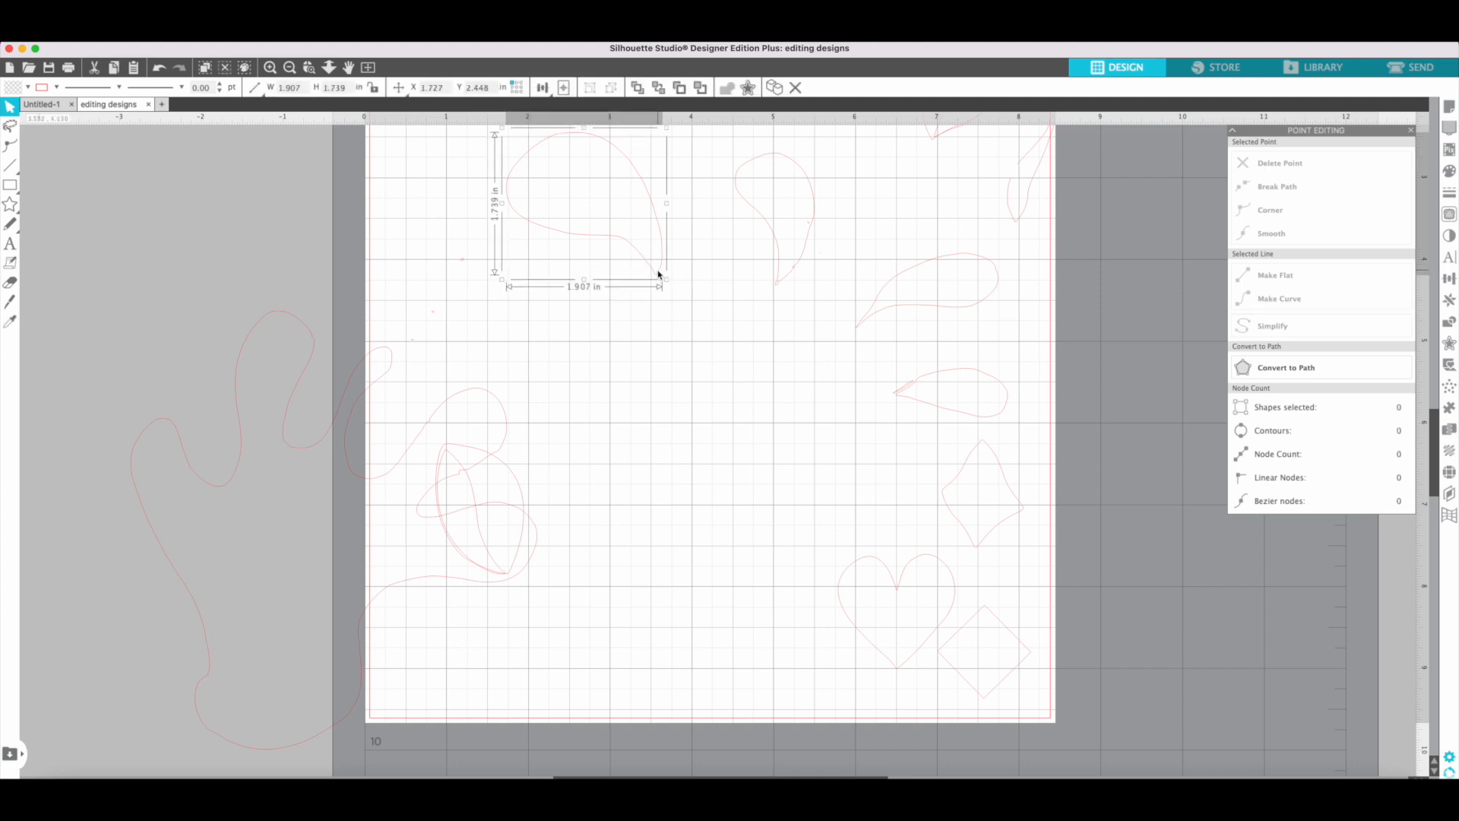
scroll(555, 302, up, 2)
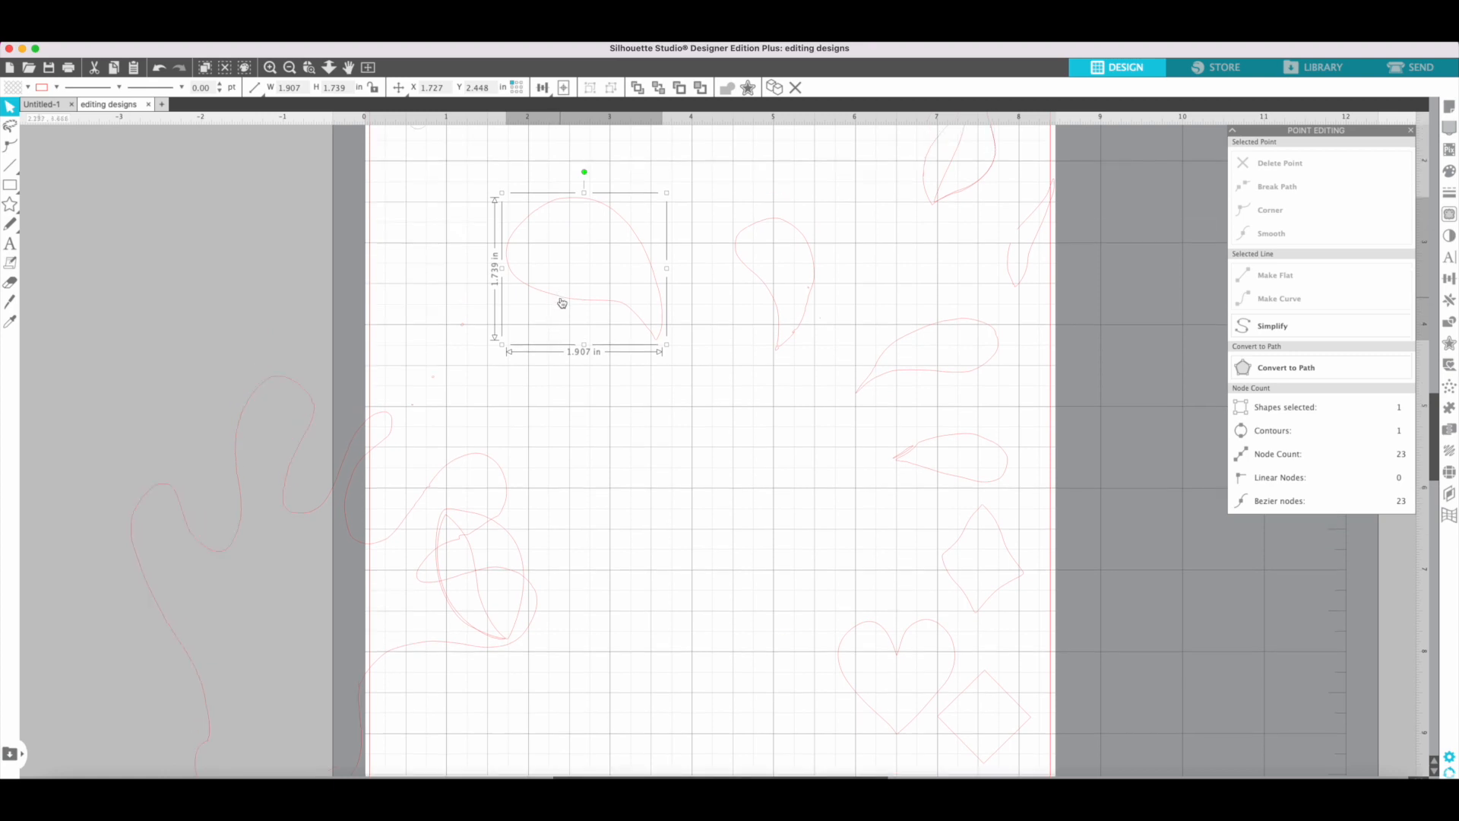
double_click(563, 302)
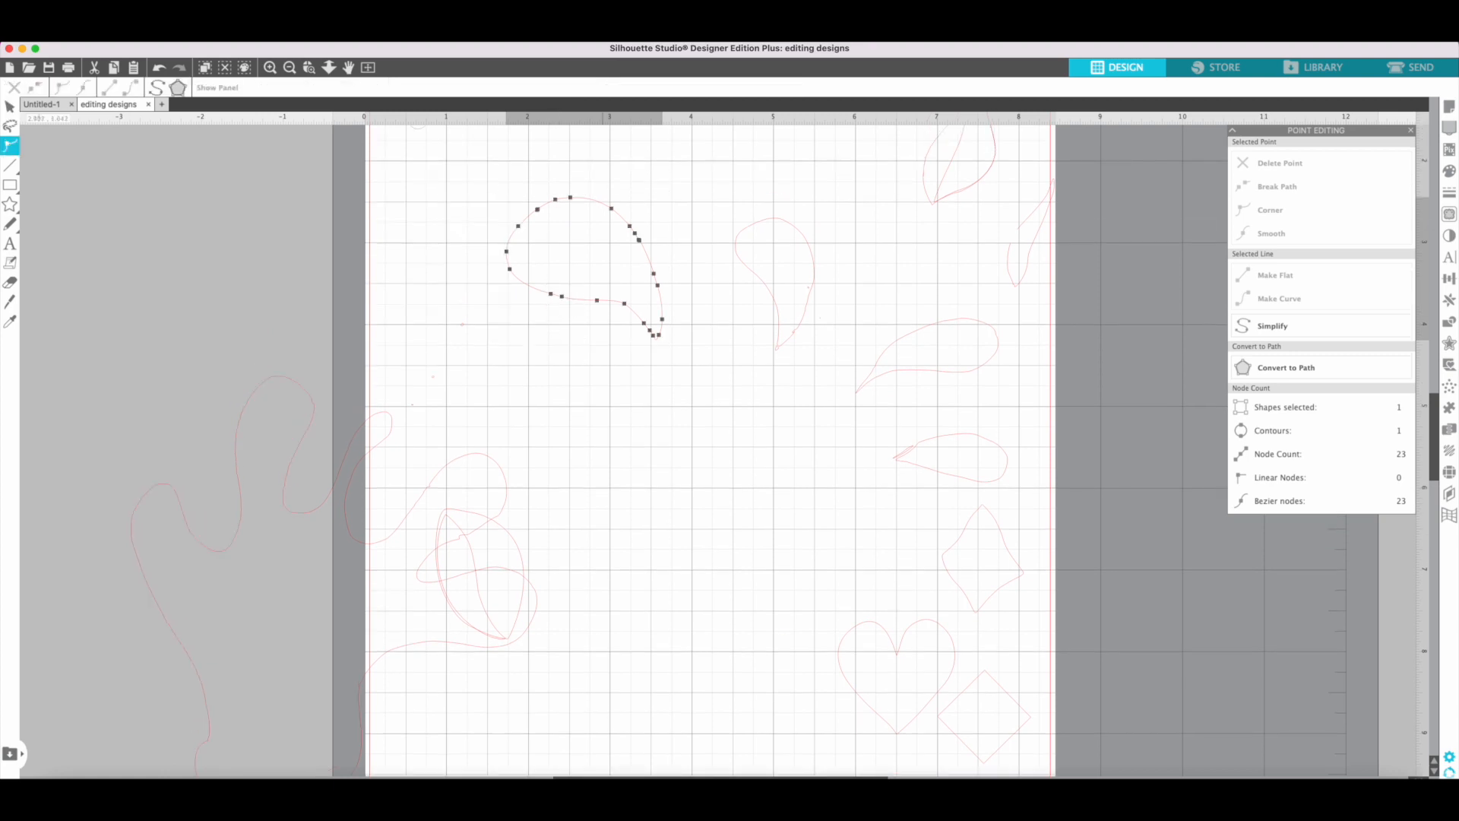
click(157, 87)
drag(565, 299, 479, 249)
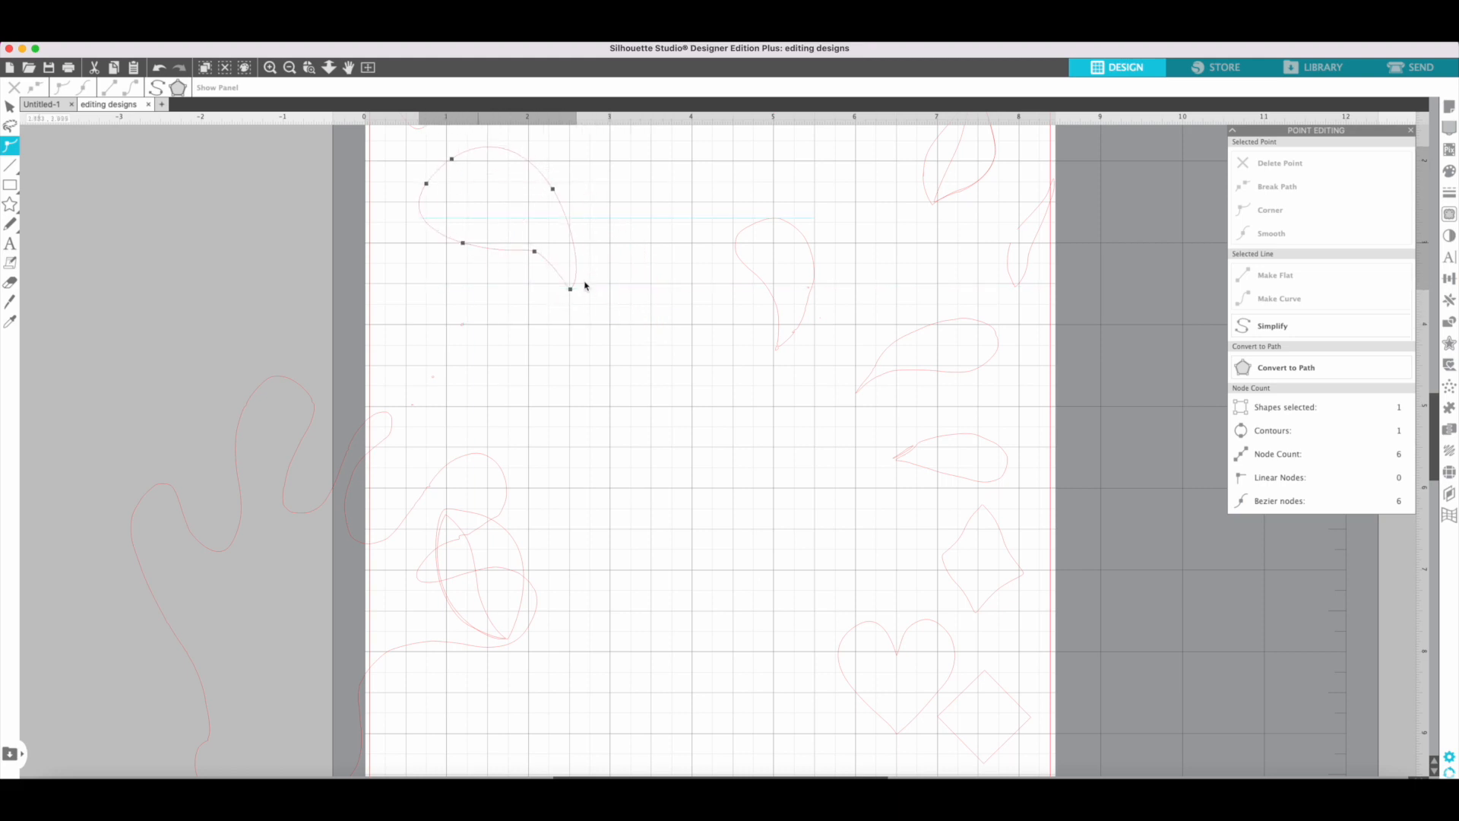
Step: Simplify the outline of the small upright teardrop in the middle of the page
click(774, 303)
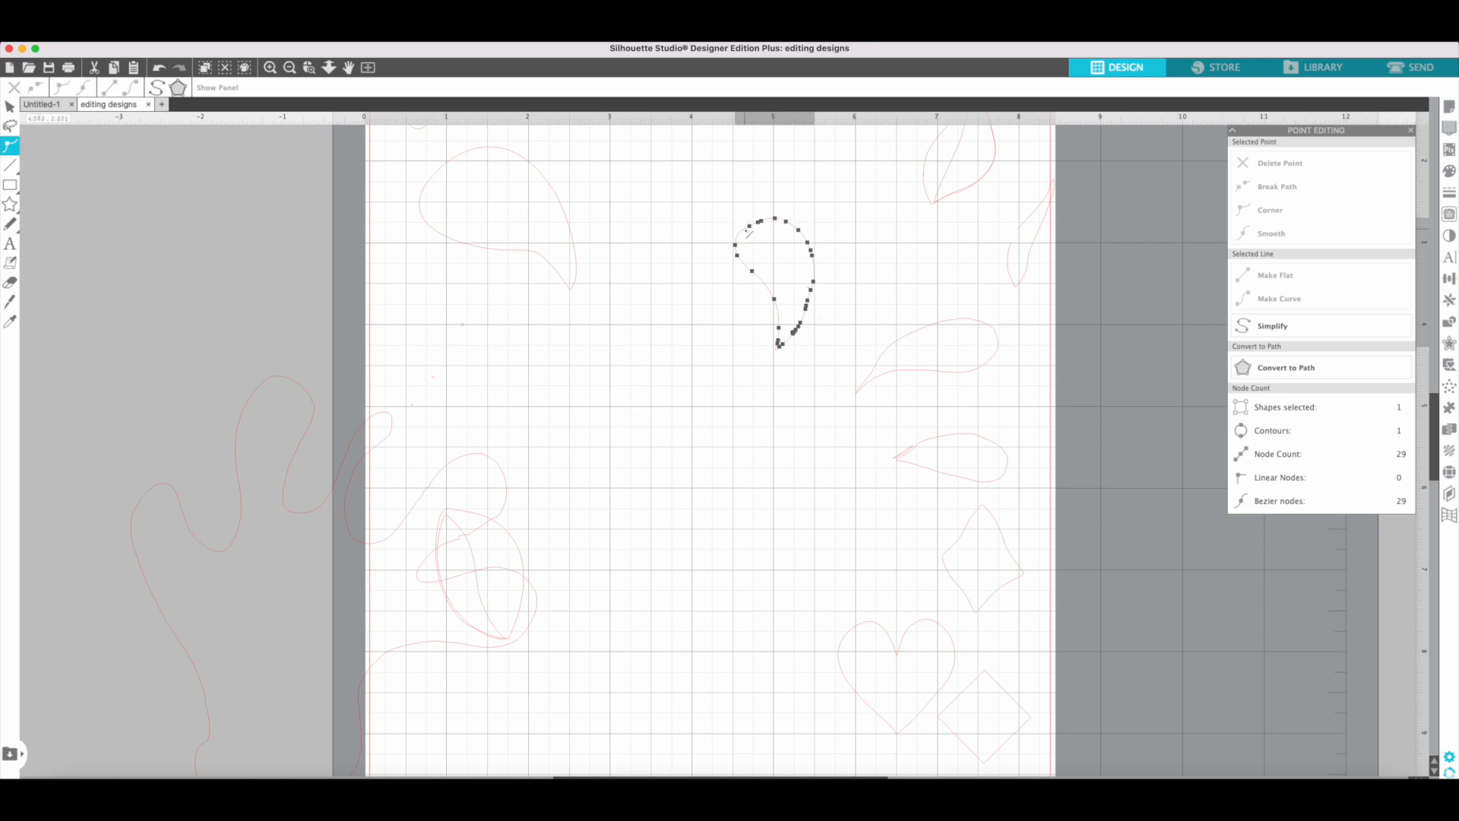
click(156, 88)
click(848, 289)
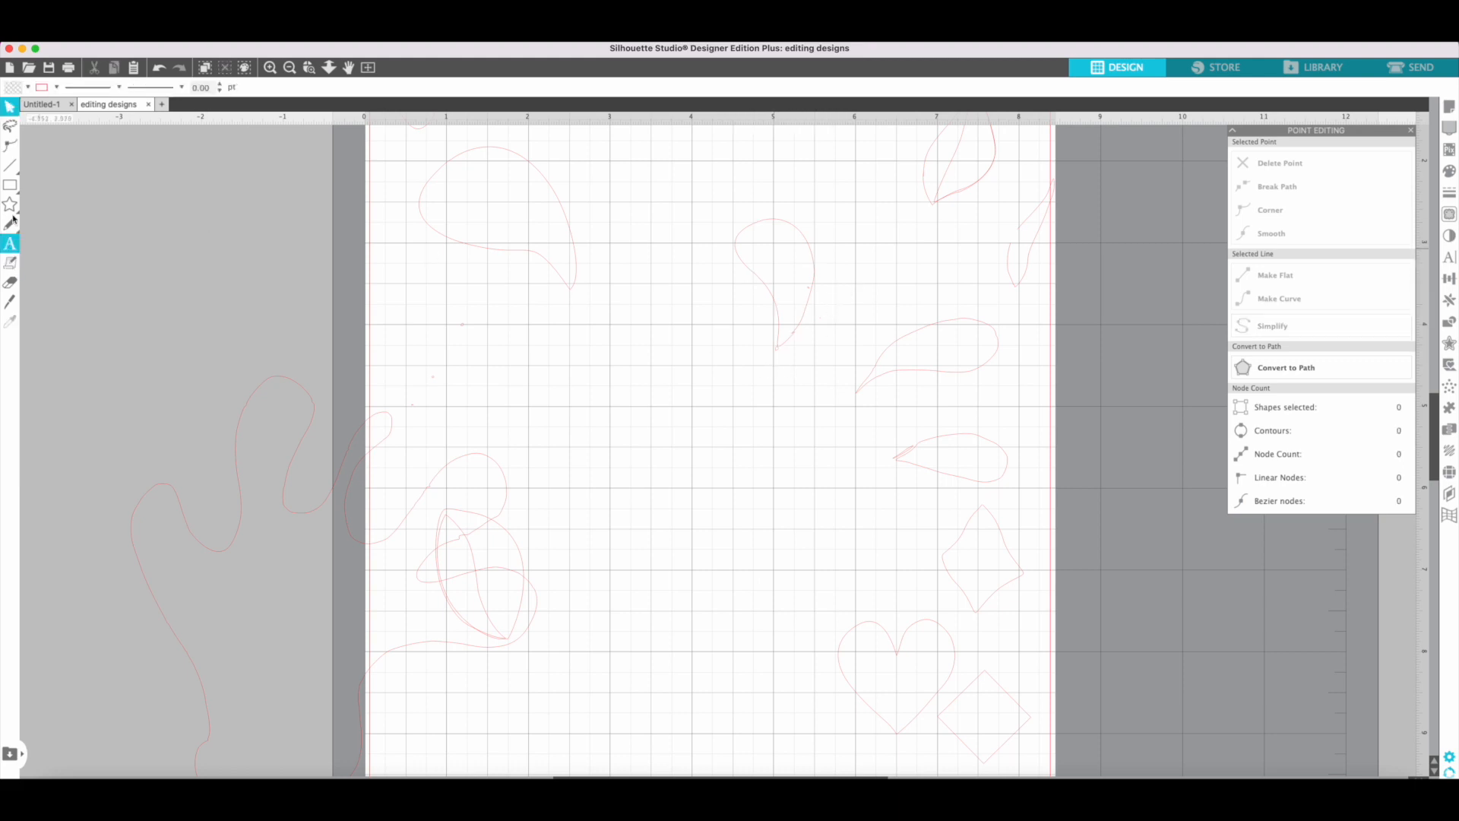
Step: Set the Eraser to outline mode
click(9, 283)
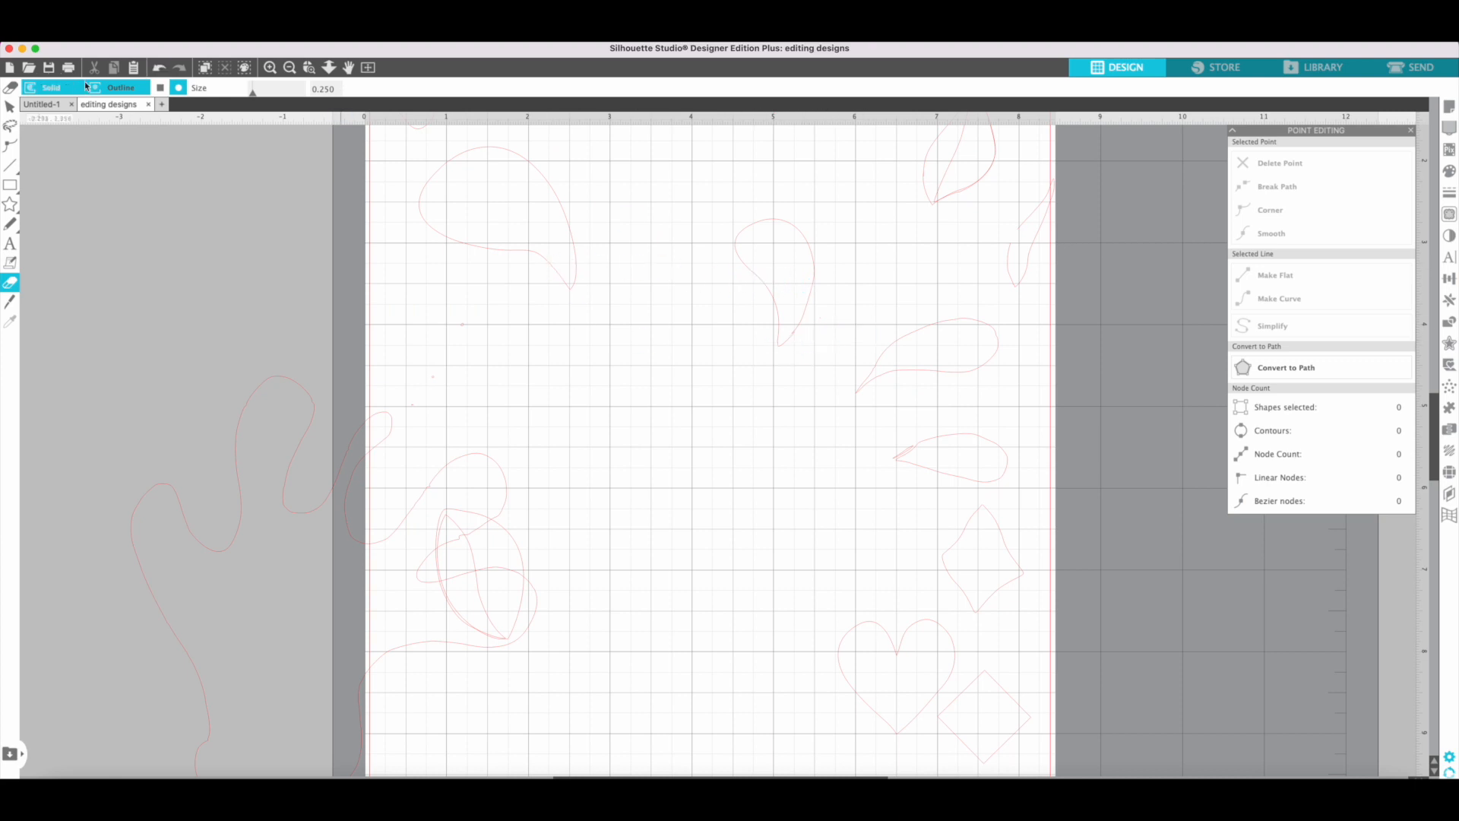
click(270, 68)
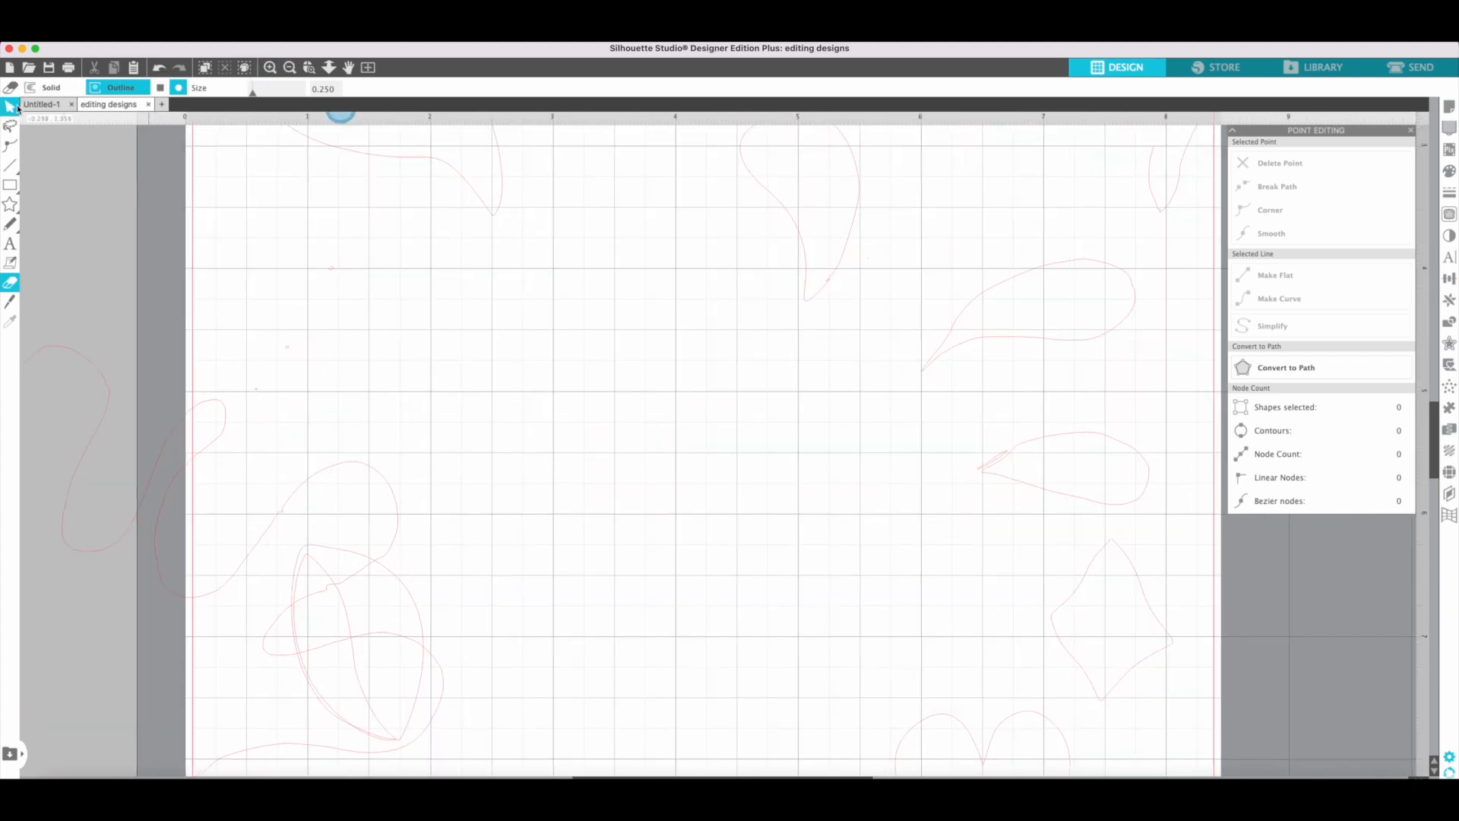
click(11, 106)
Step: Try to smooth the bump near the small upright teardrop's tip by repositioning its edit point
scroll(715, 318, up, 2)
scroll(715, 319, right, 3)
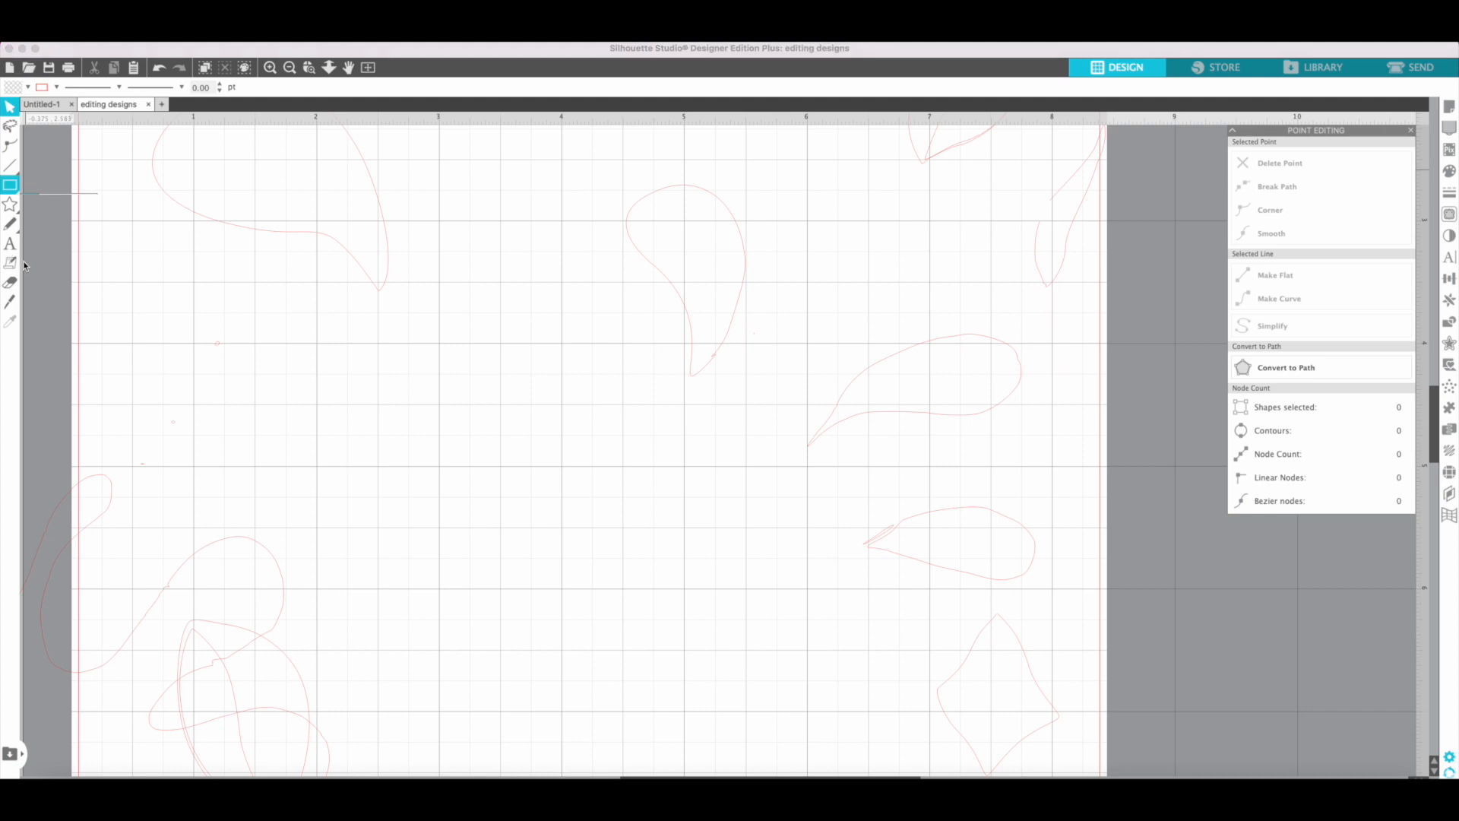
mouse_move(17, 181)
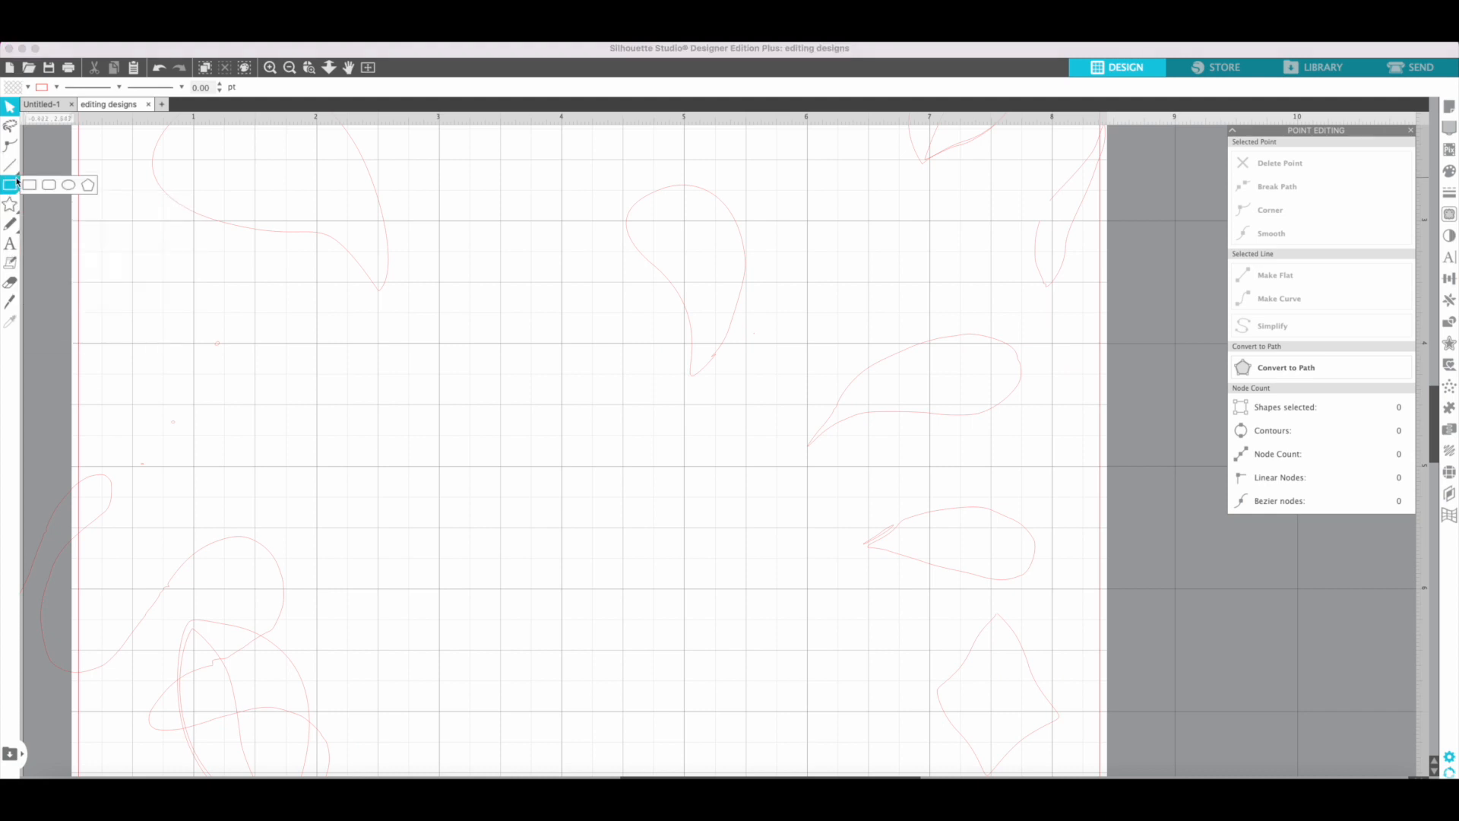
click(8, 225)
click(10, 146)
click(718, 358)
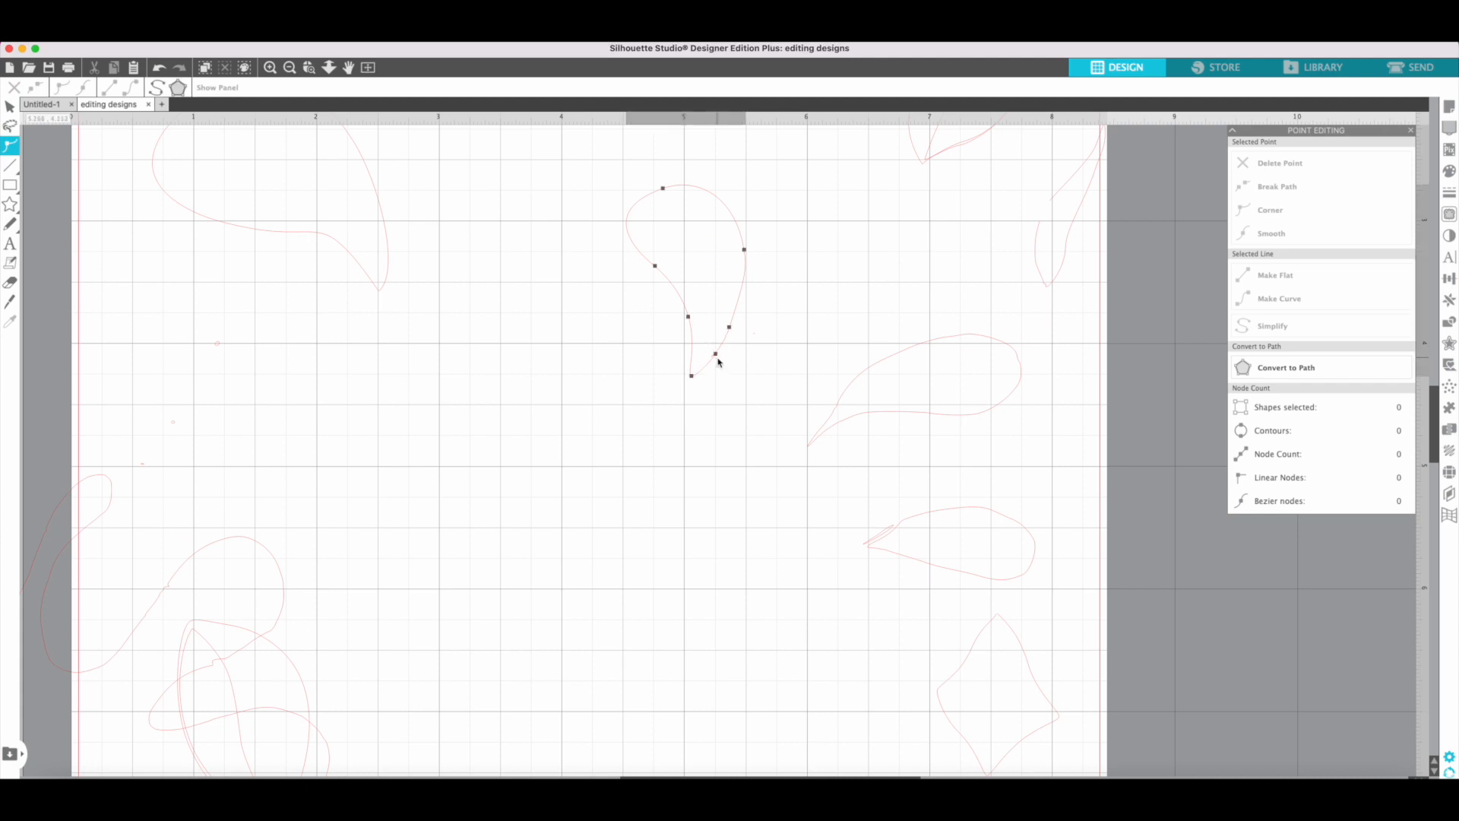
click(716, 358)
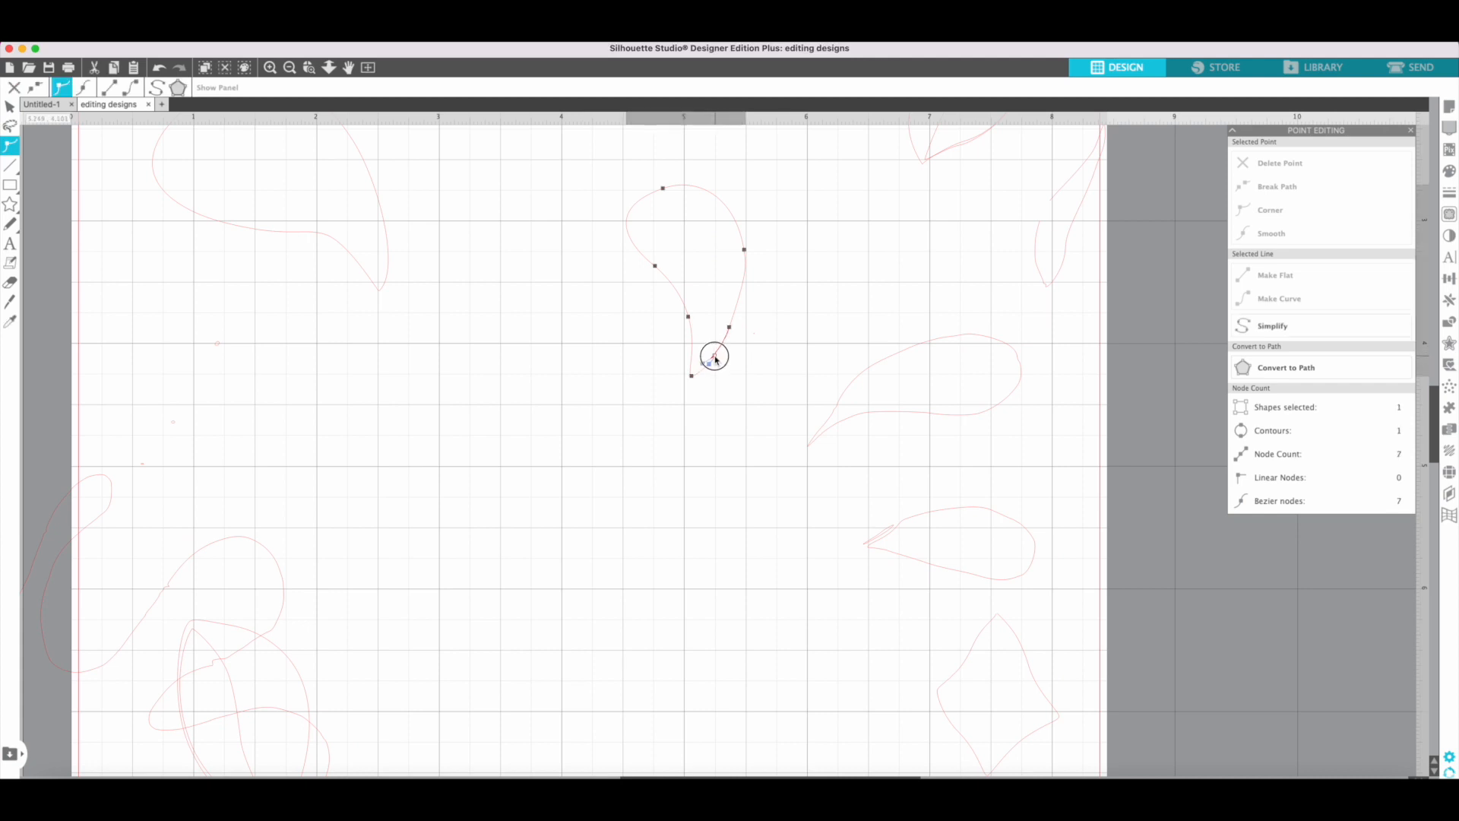
click(713, 357)
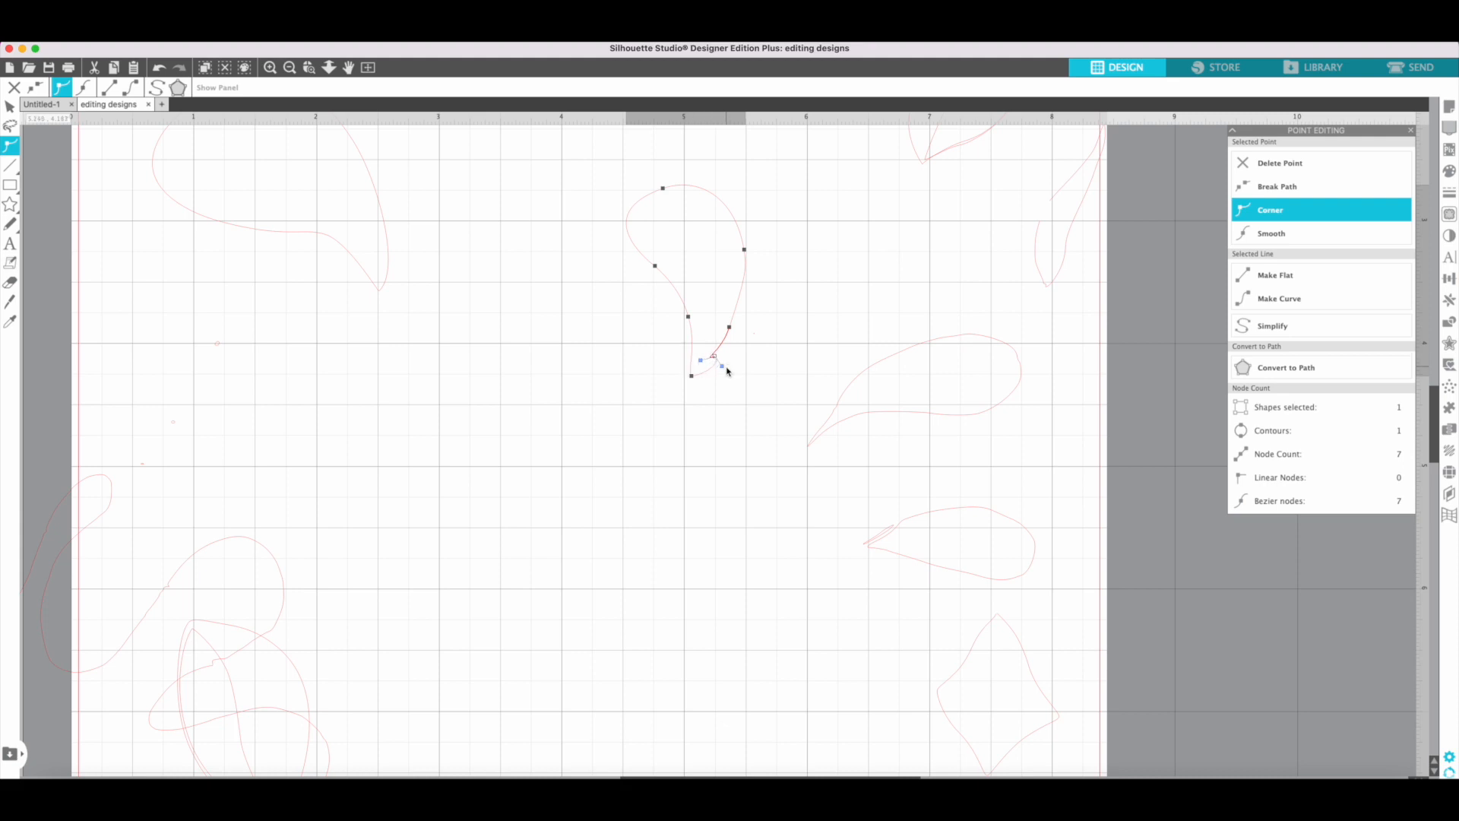
drag(714, 356, 692, 376)
click(722, 375)
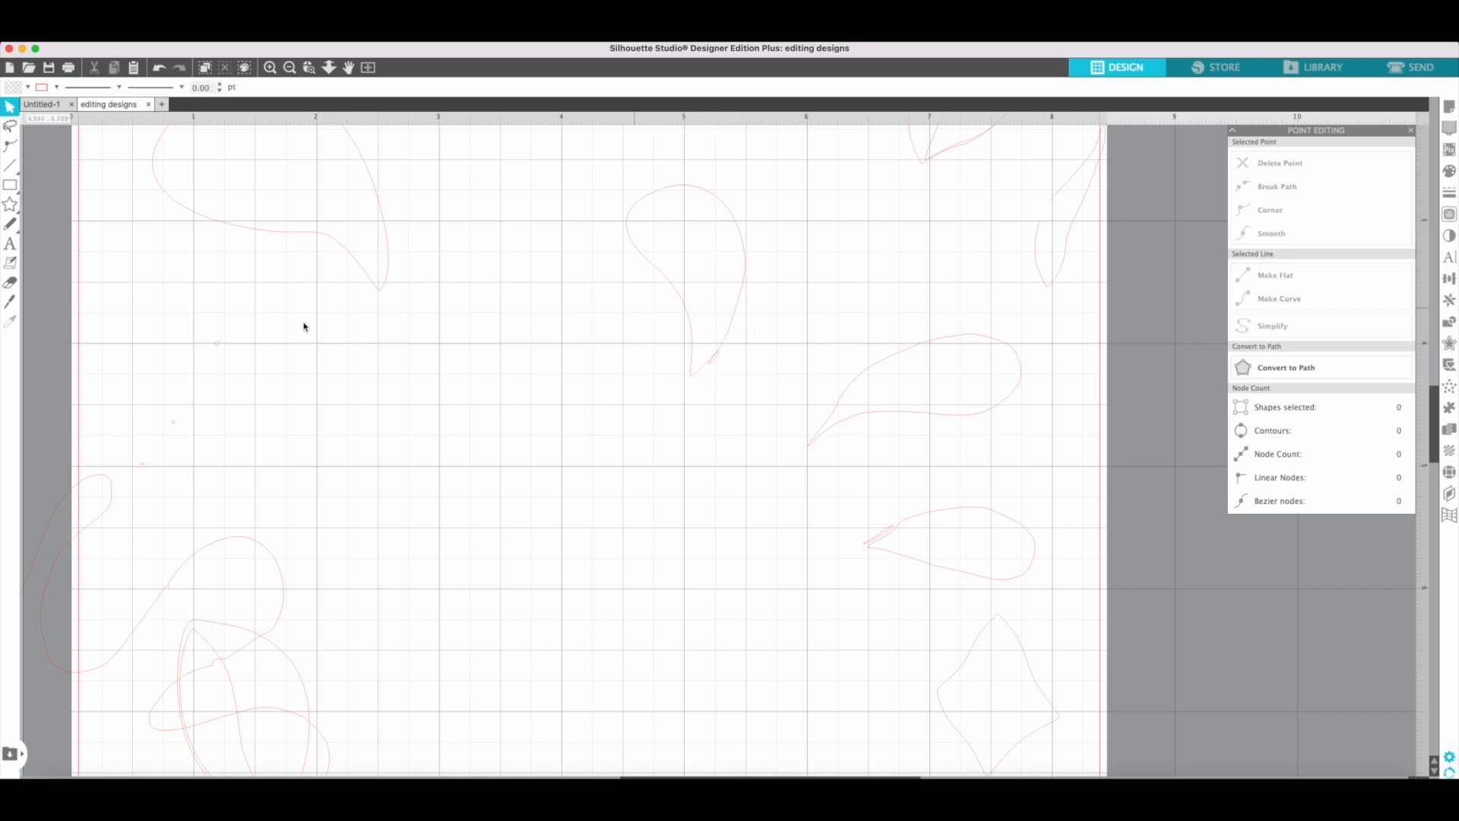
Step: Erase the folded spur beside the small upright teardrop's tip with the outline Eraser
click(290, 68)
click(290, 68)
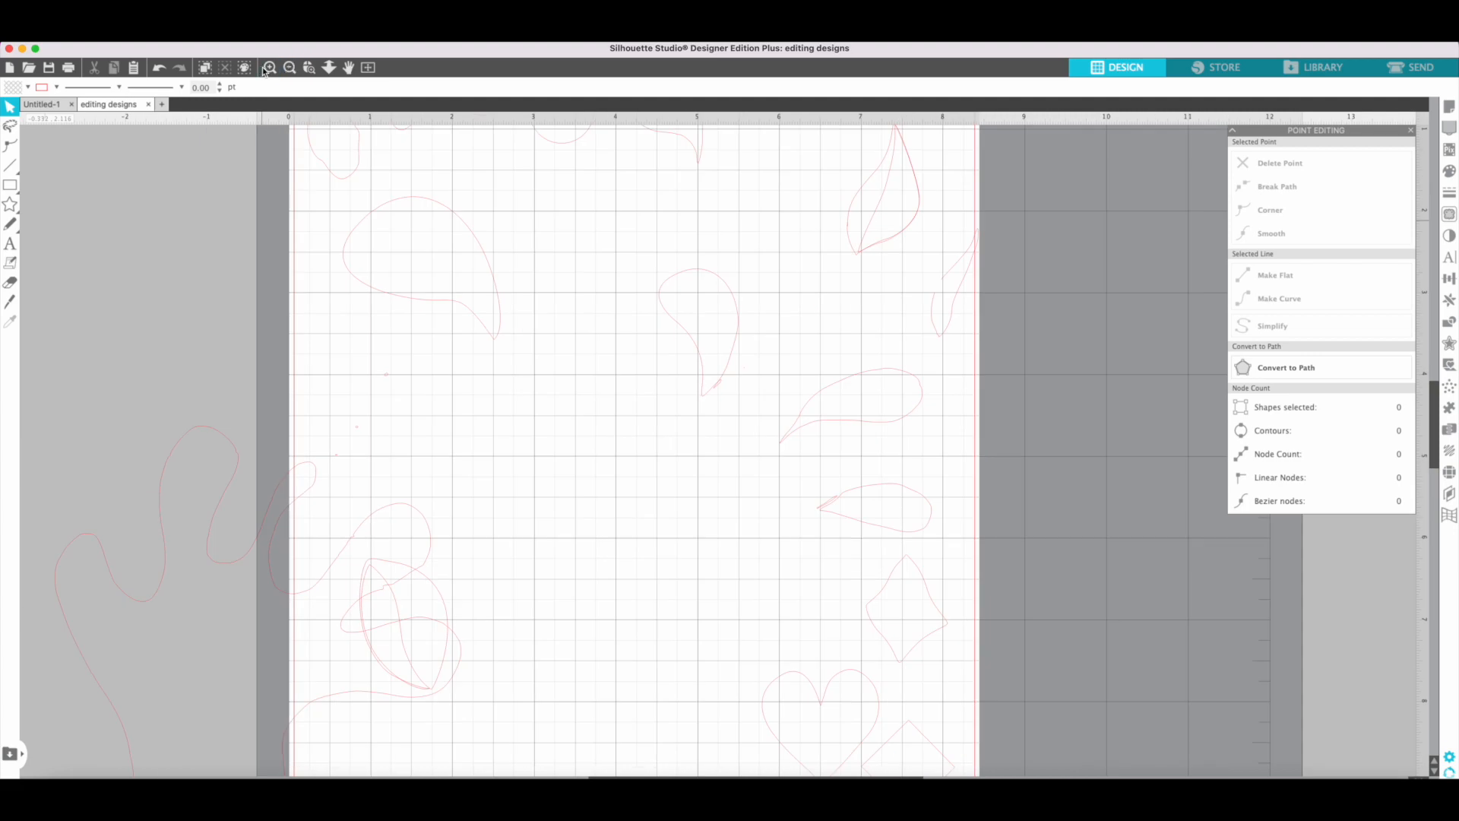
click(267, 69)
click(268, 68)
click(268, 68)
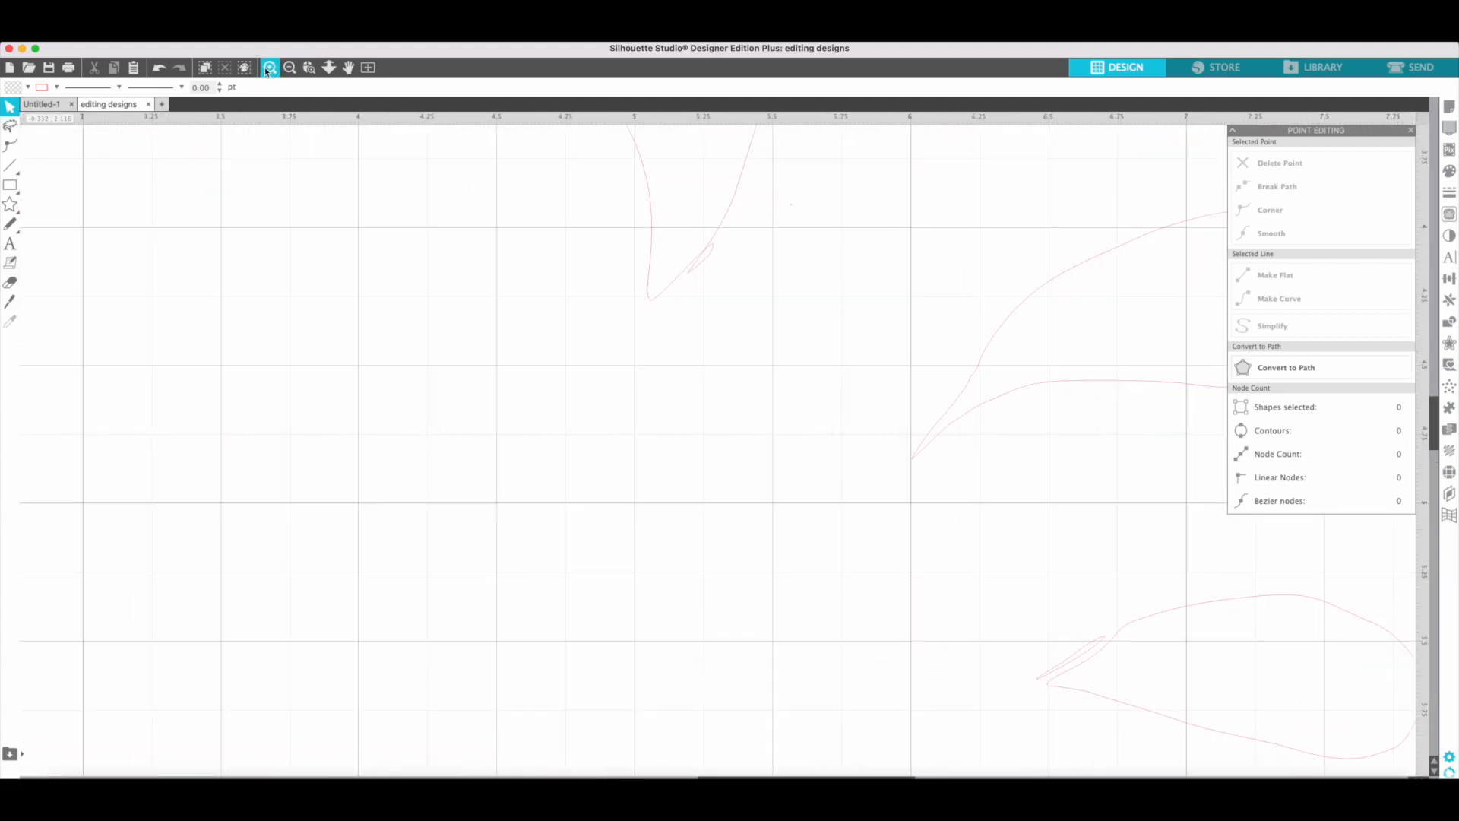
click(10, 282)
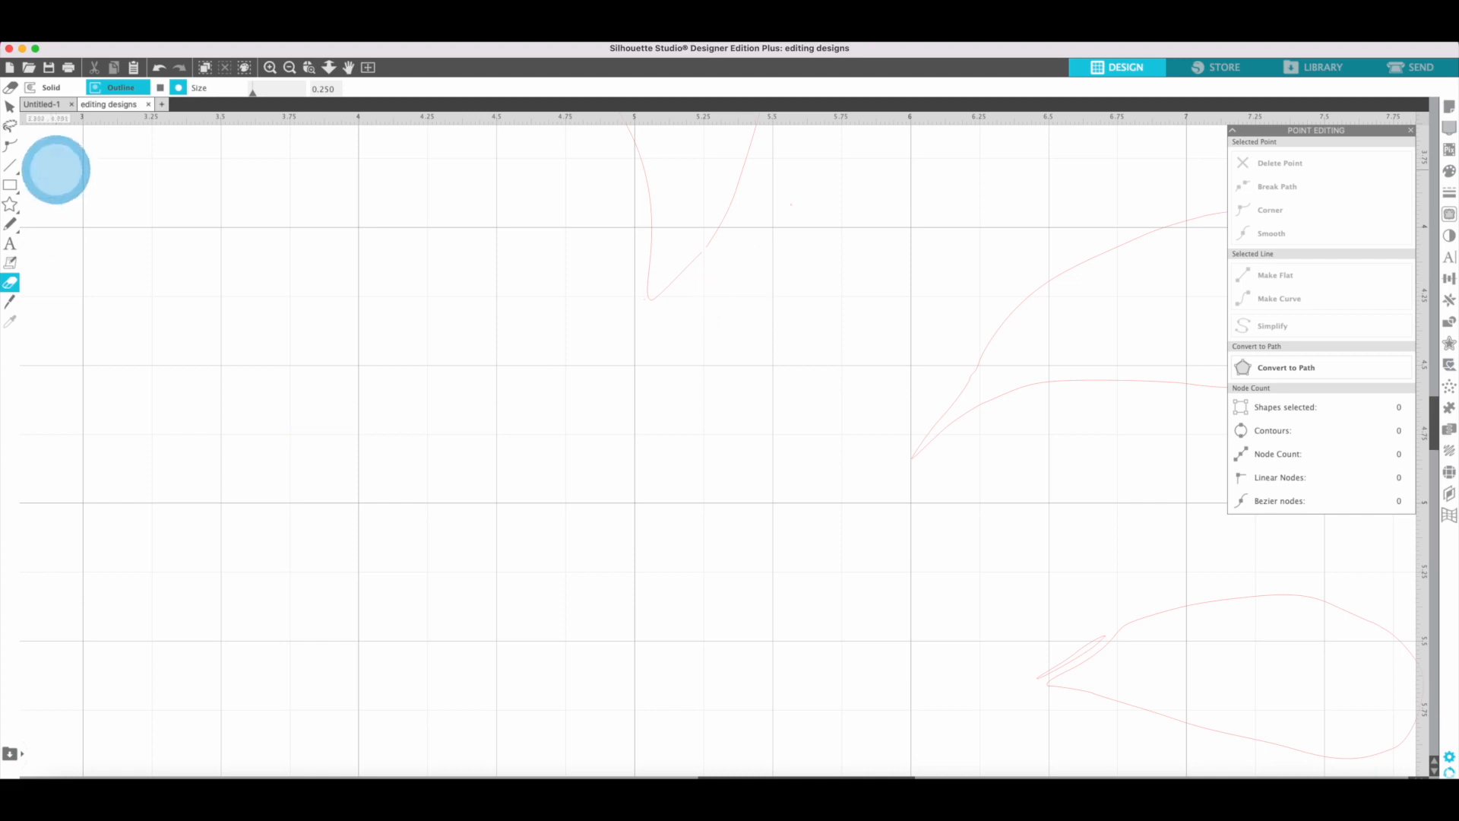
Step: Adjust the edit points on the small upright teardrop where the spur was erased so the edge runs smoothly
click(9, 147)
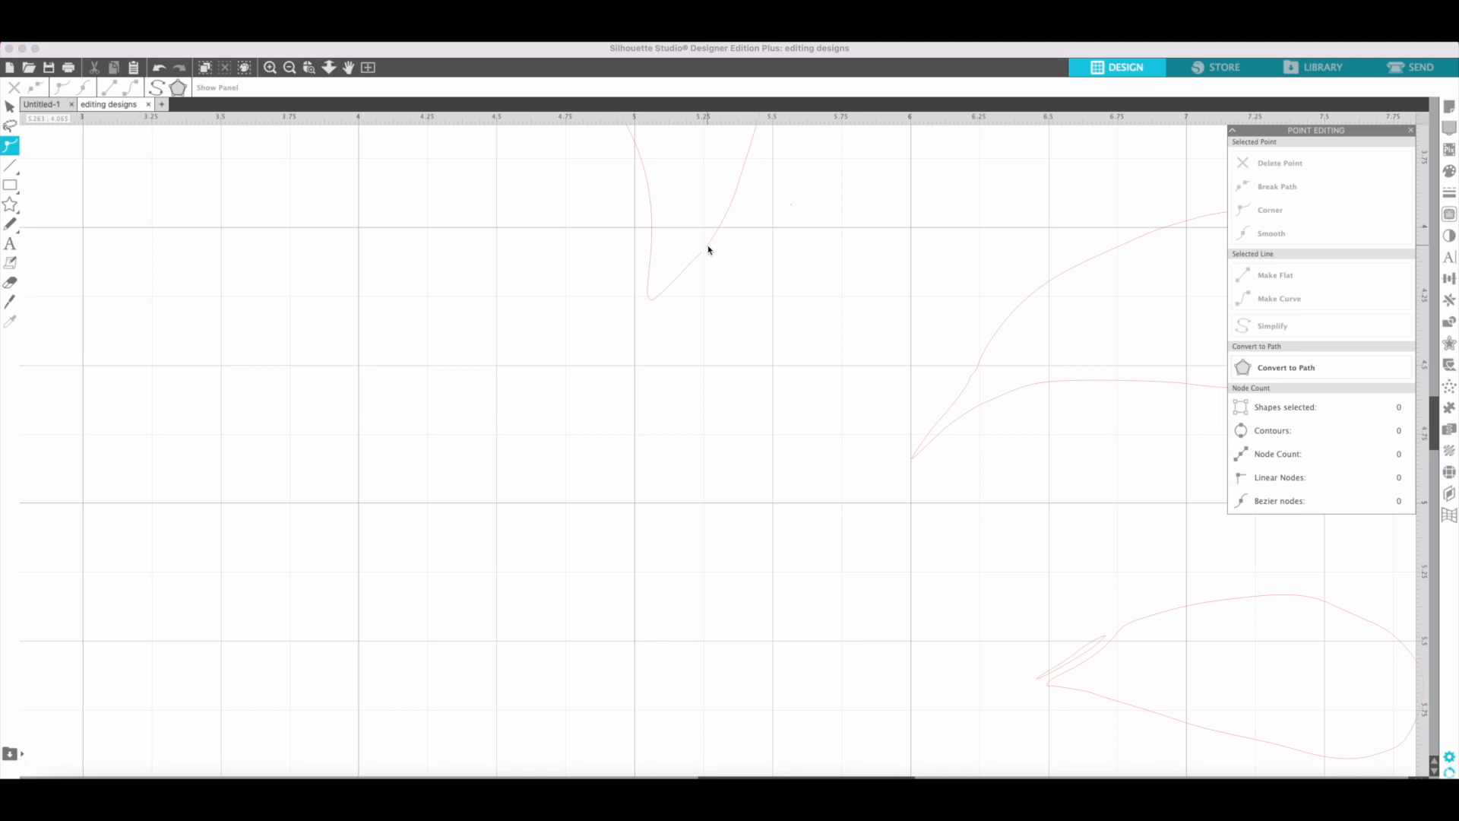
click(708, 249)
click(706, 251)
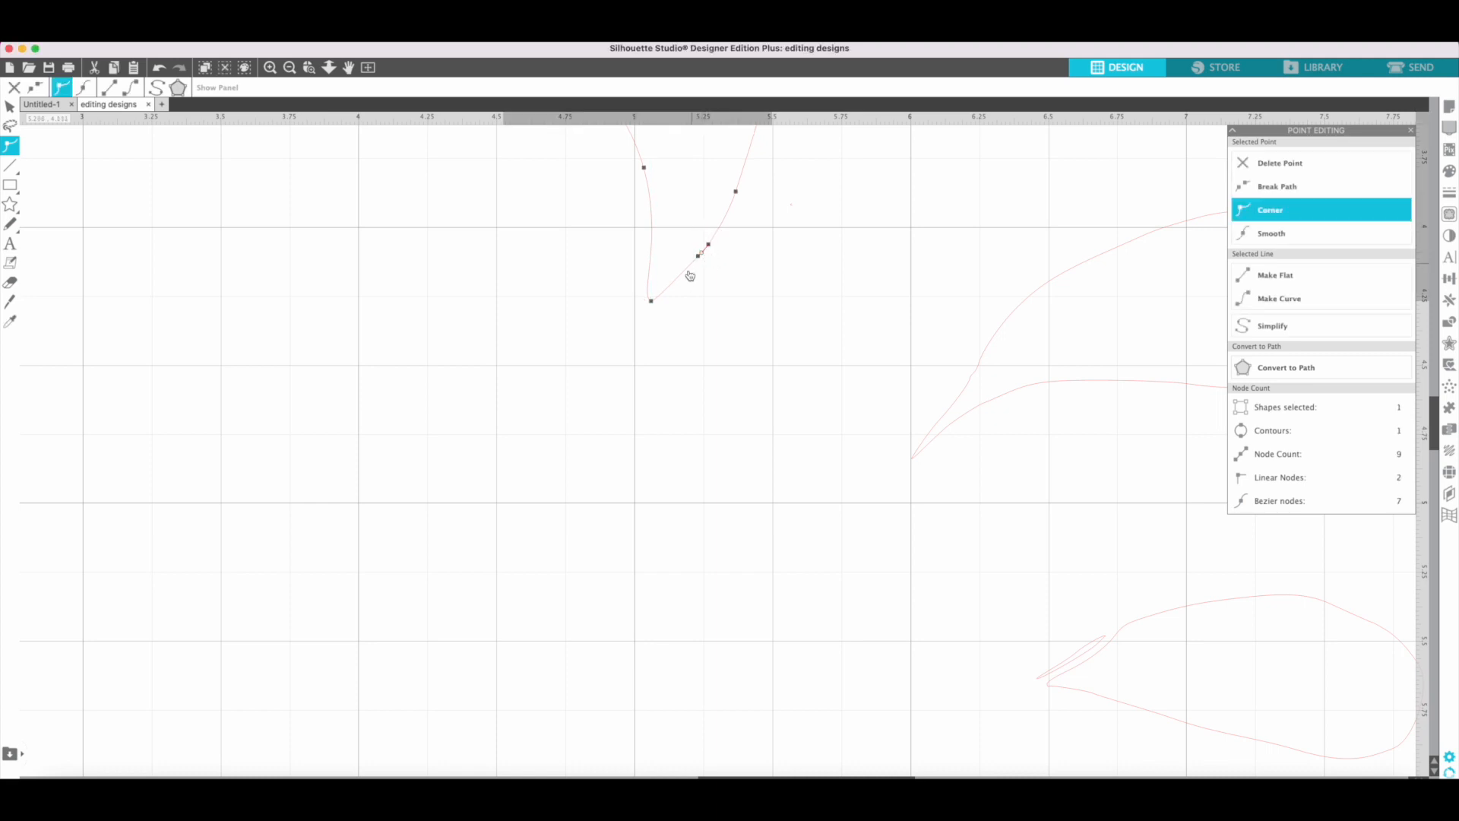
click(709, 300)
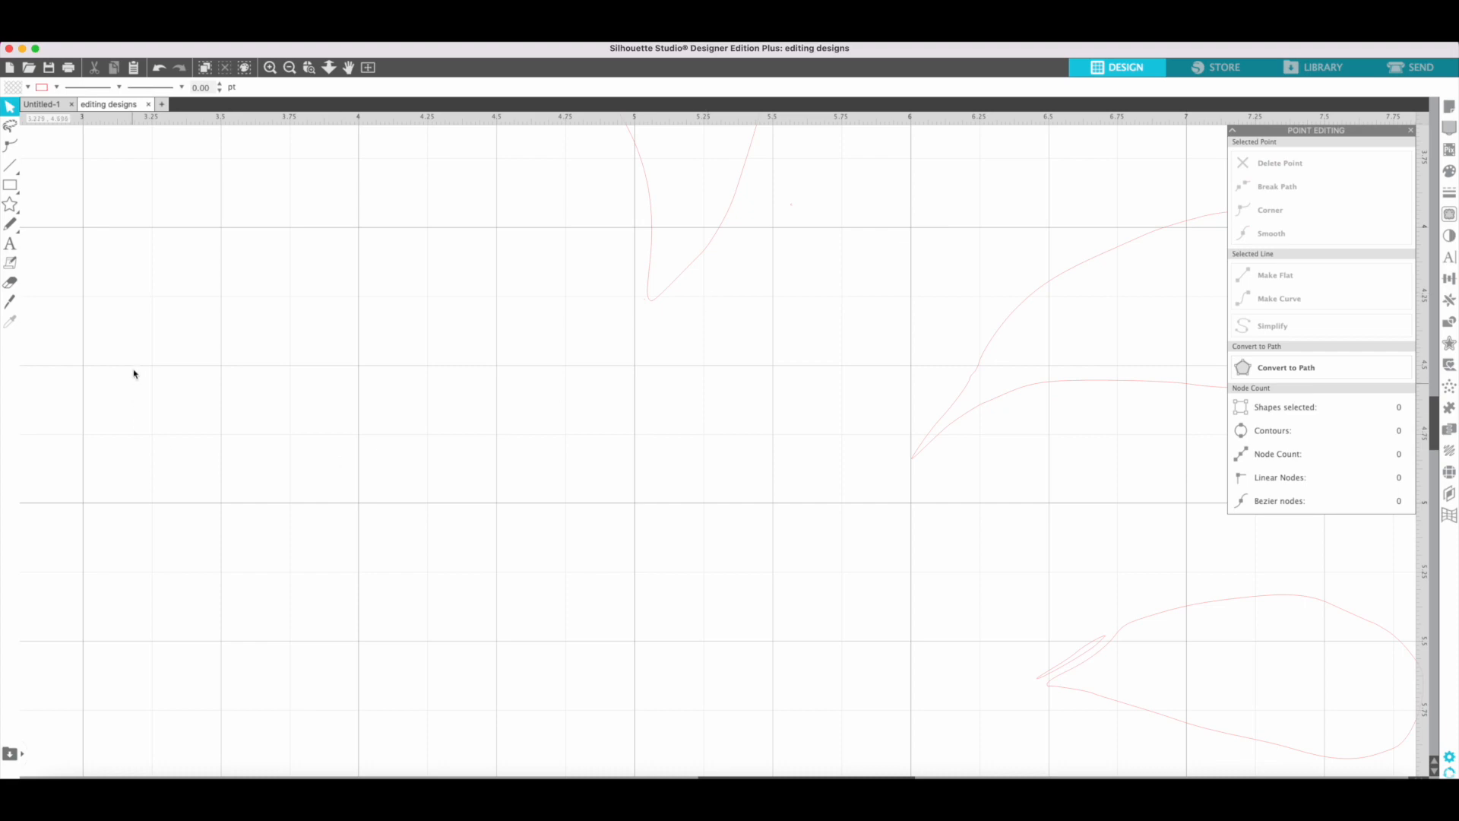
Step: Move the small upright teardrop up beside the large teardrop
click(291, 70)
click(292, 70)
click(293, 70)
click(295, 70)
drag(687, 336, 491, 213)
click(968, 497)
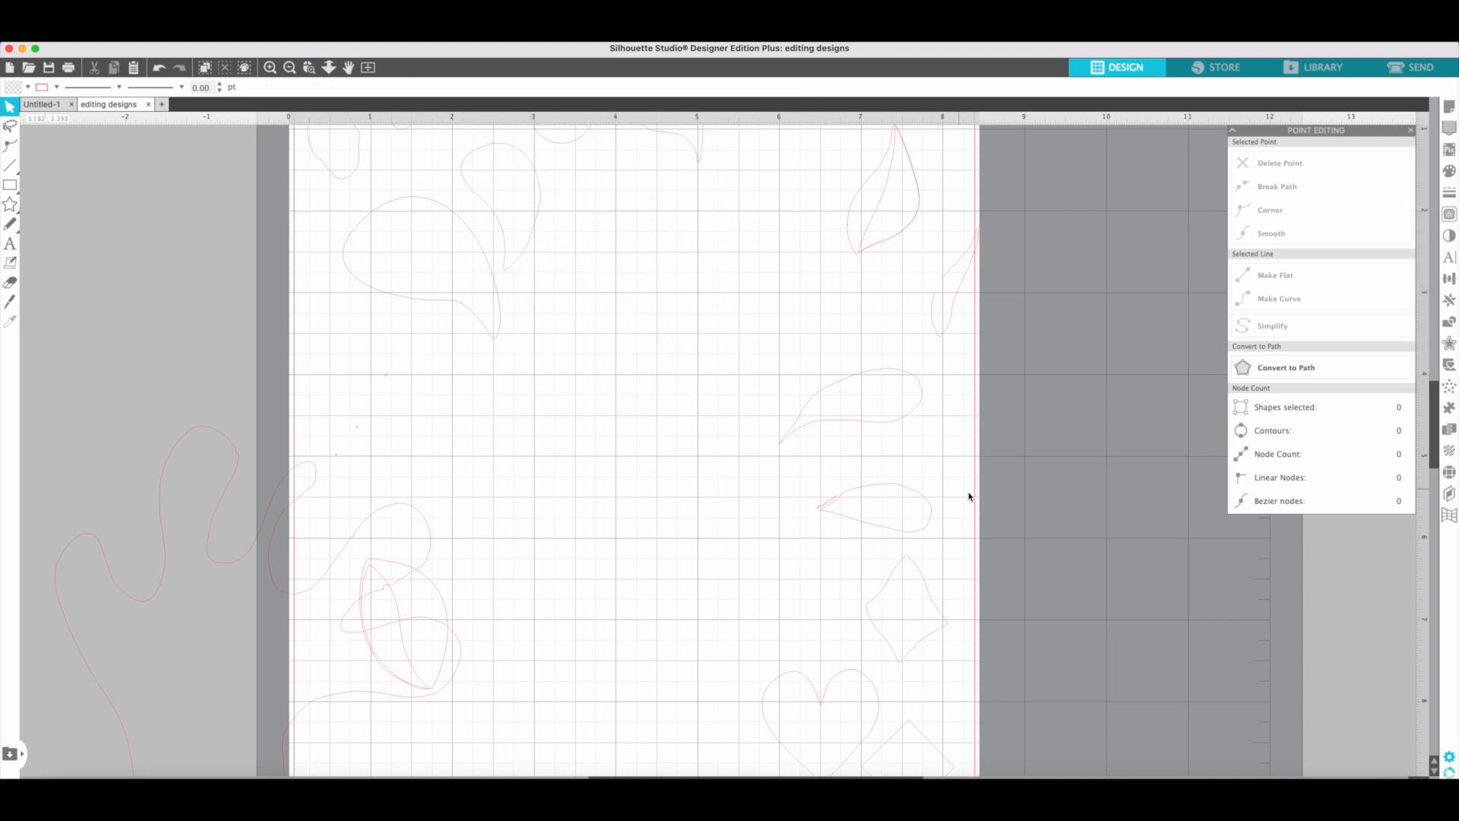
Step: Simplify the outline of the curved horizontal teardrop on the right side of the page
click(861, 420)
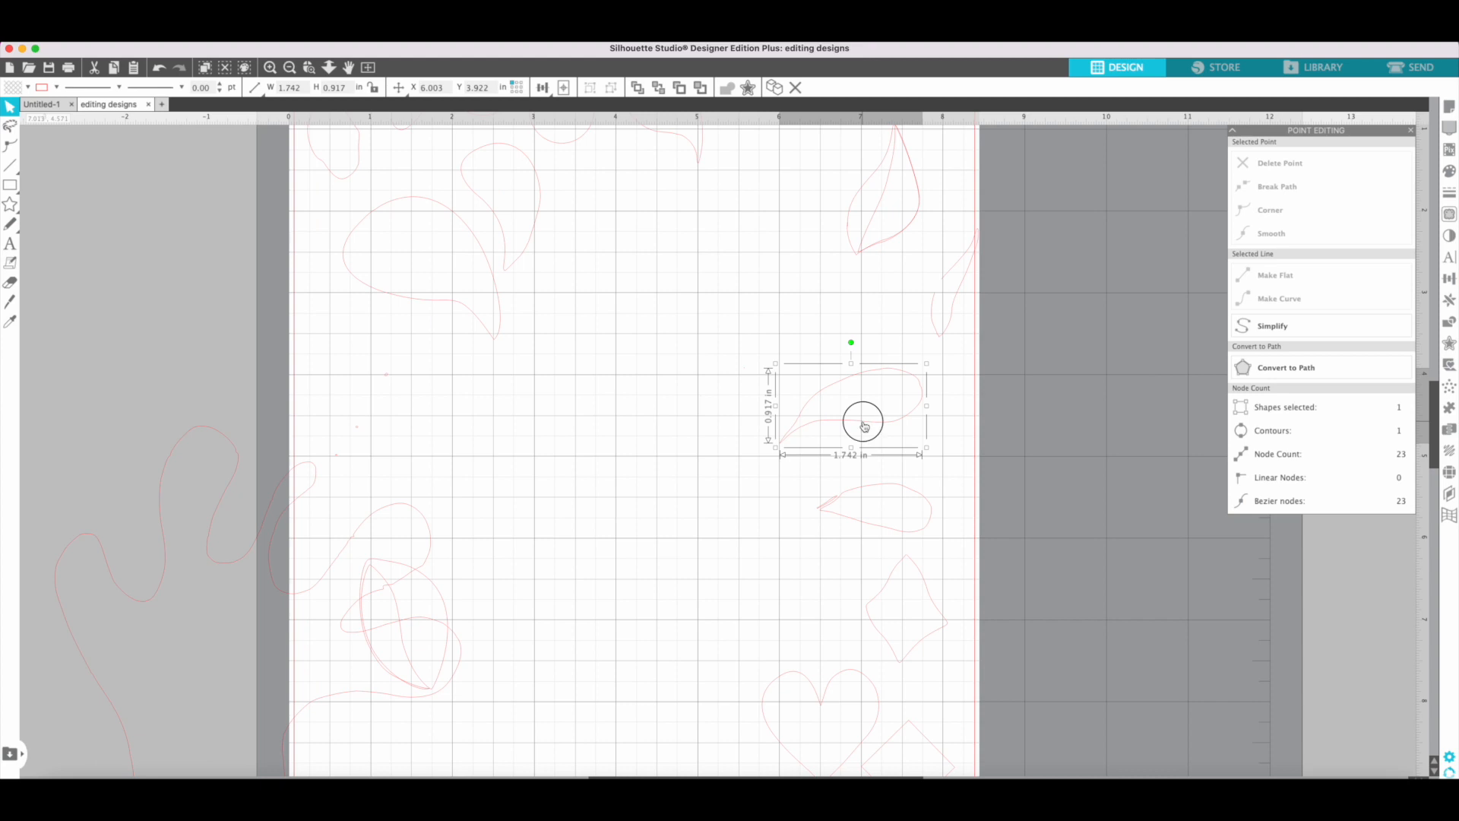
double_click(862, 420)
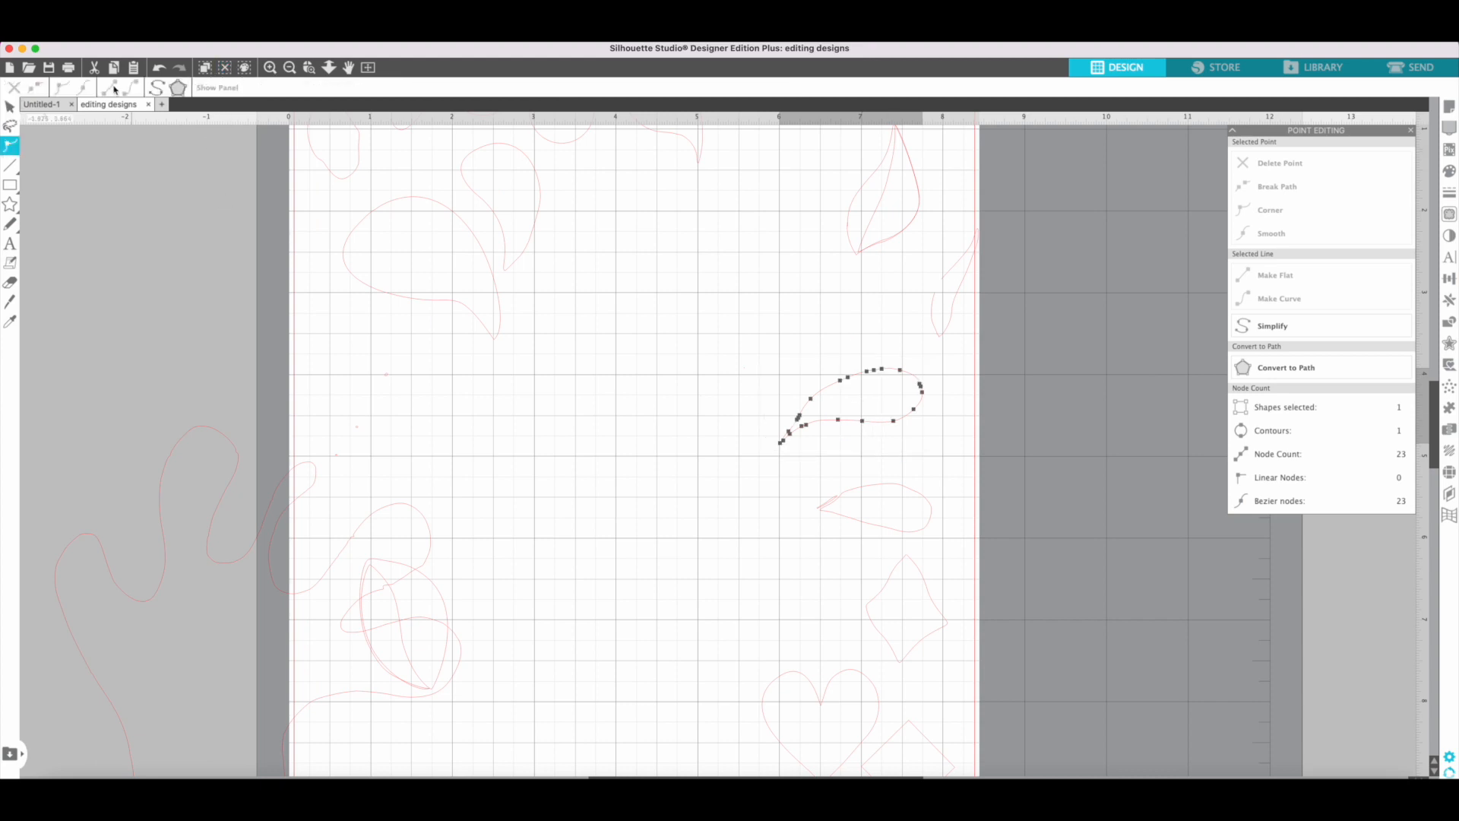
click(156, 88)
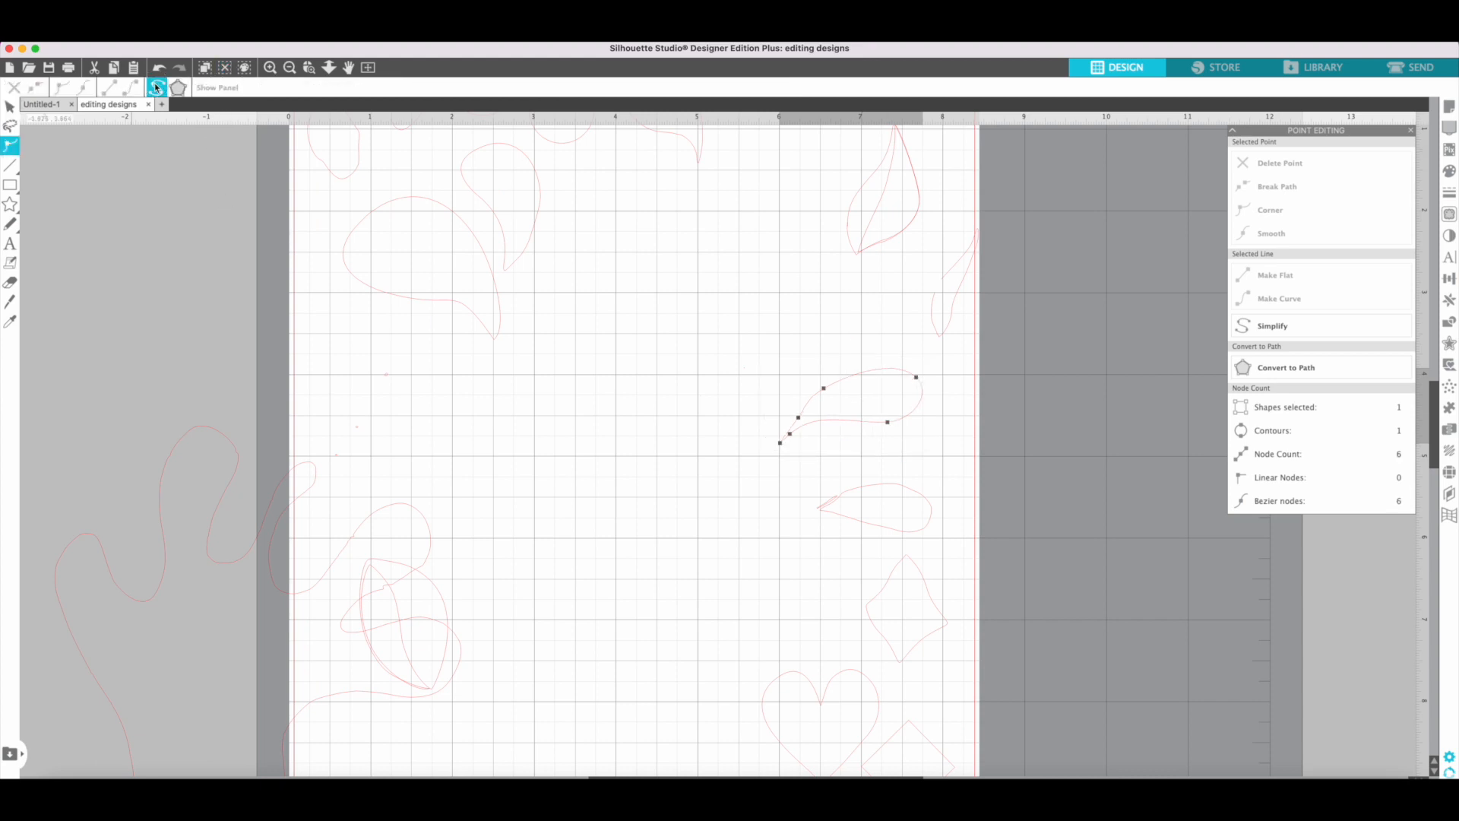
Step: Add and reposition edit points along the upper edge near the curved horizontal teardrop's tip to round it out
double_click(806, 405)
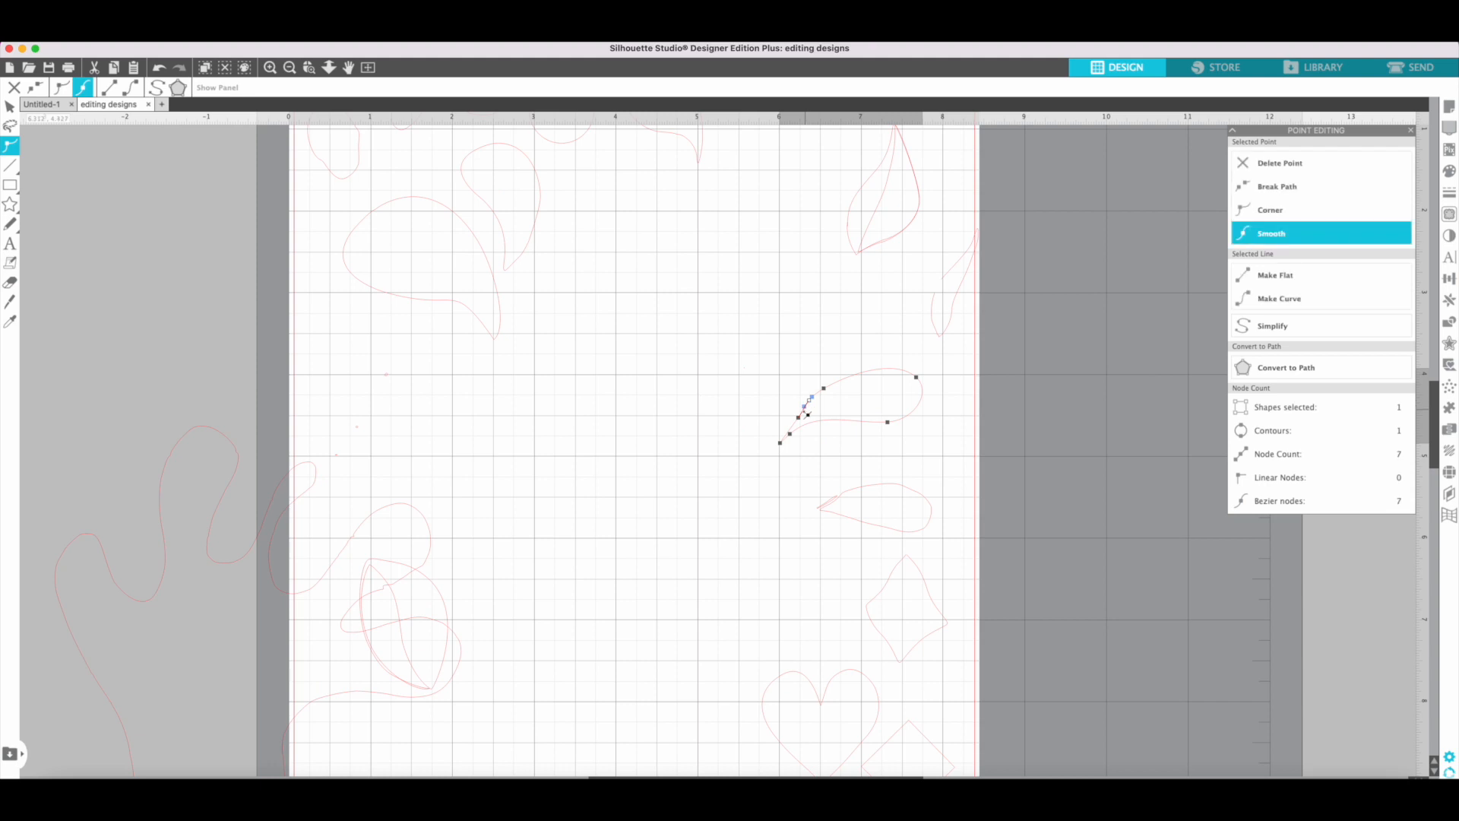
mouse_move(803, 407)
mouse_down()
mouse_move(790, 413)
mouse_move(801, 407)
mouse_up()
drag(782, 439, 783, 440)
click(798, 449)
click(808, 408)
double_click(808, 407)
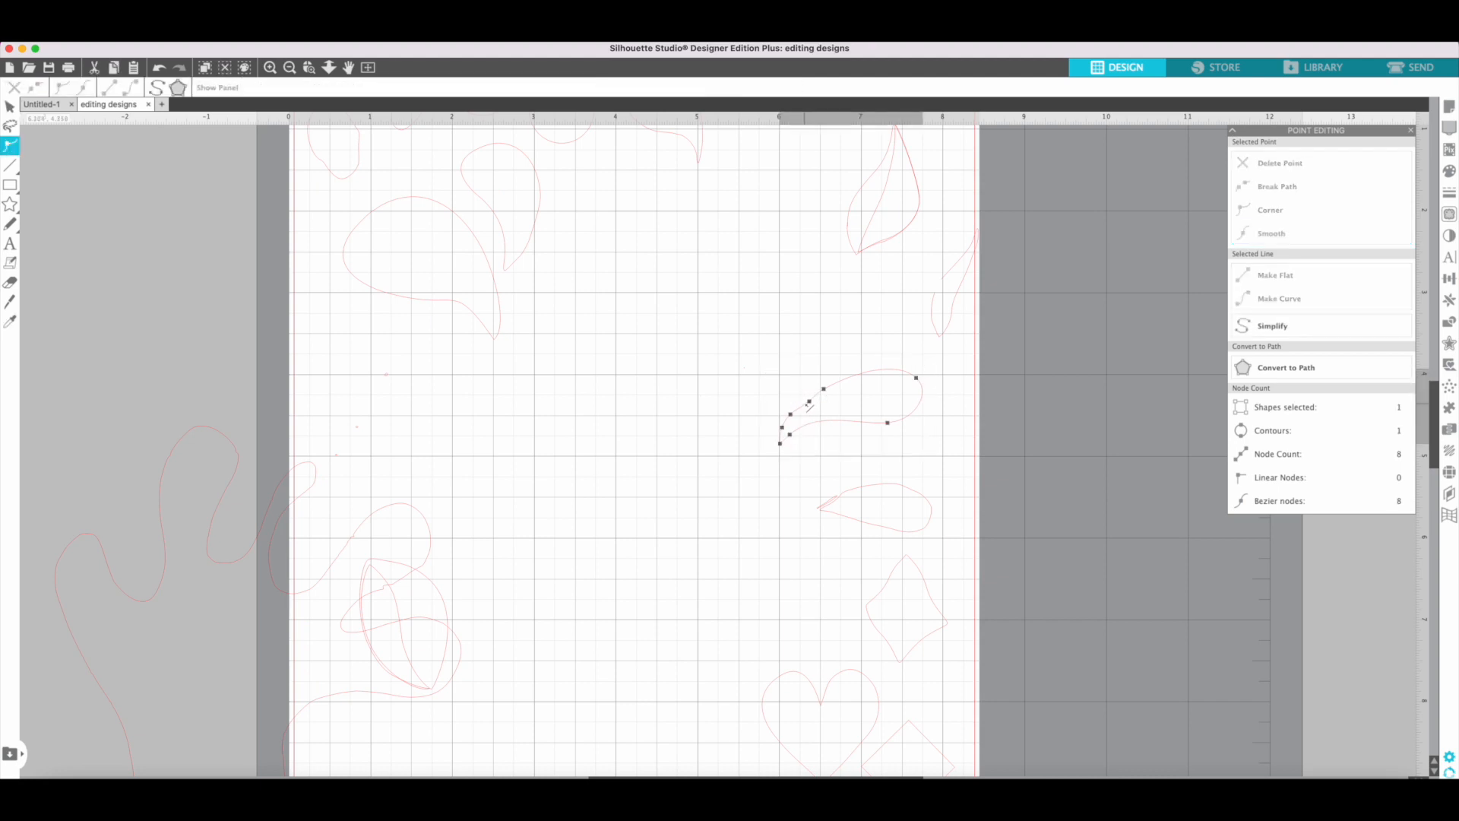
click(807, 404)
click(807, 399)
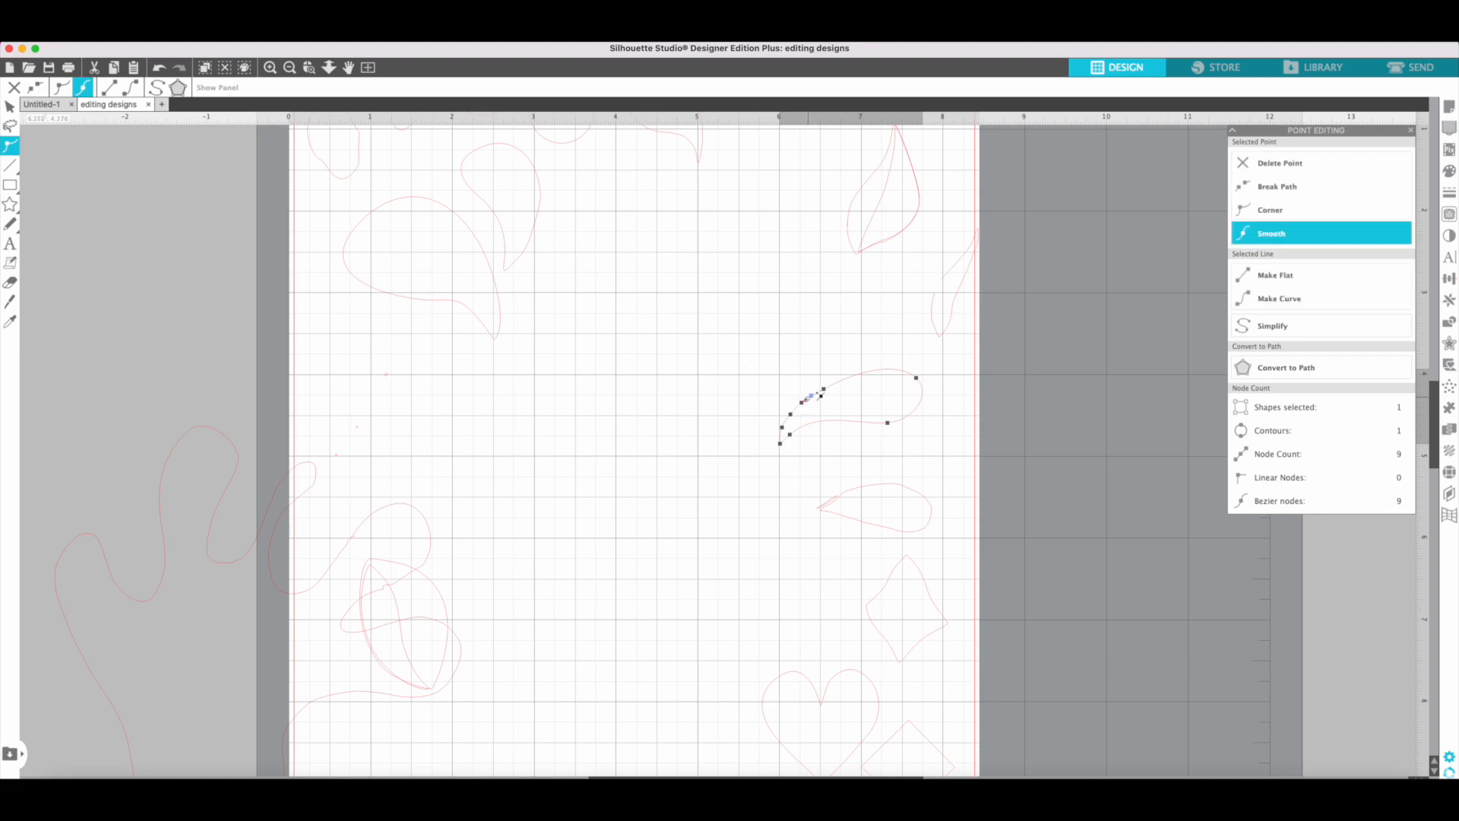
Step: Simplify the reshaped horizontal teardrop again and move it to the right of the other two cleaned-up teardrops
click(155, 87)
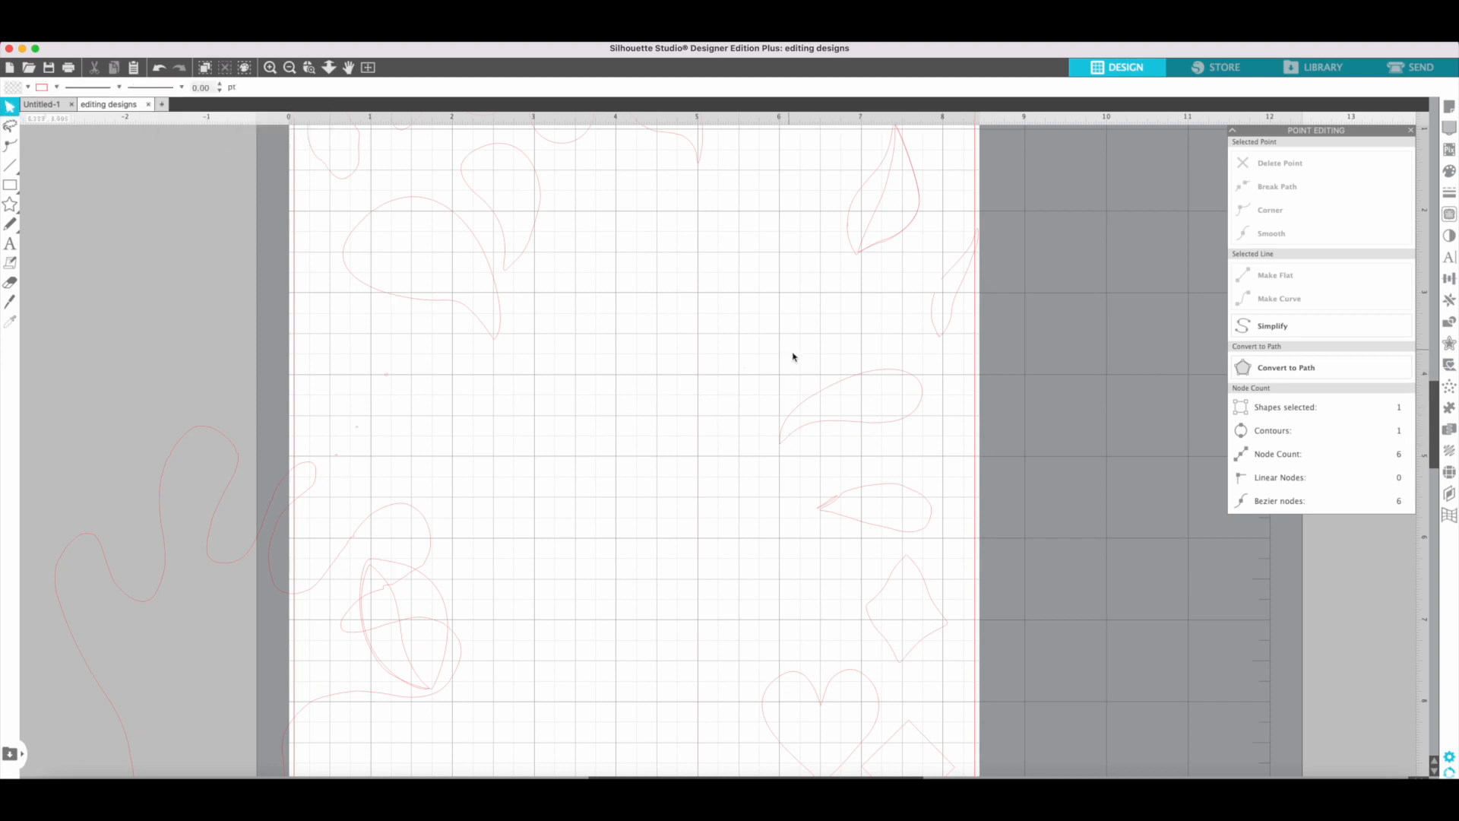
drag(836, 387, 608, 234)
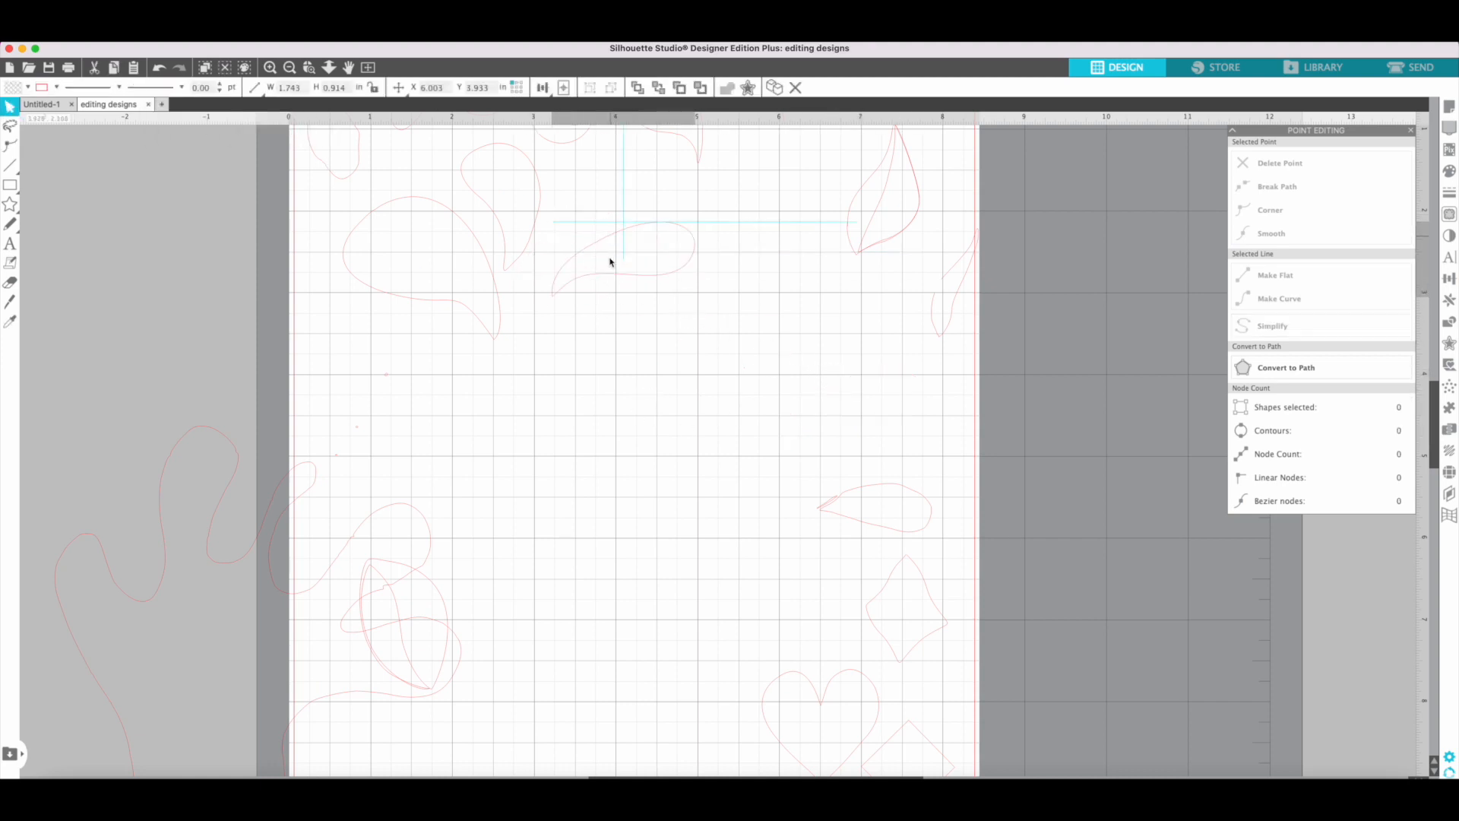
click(609, 260)
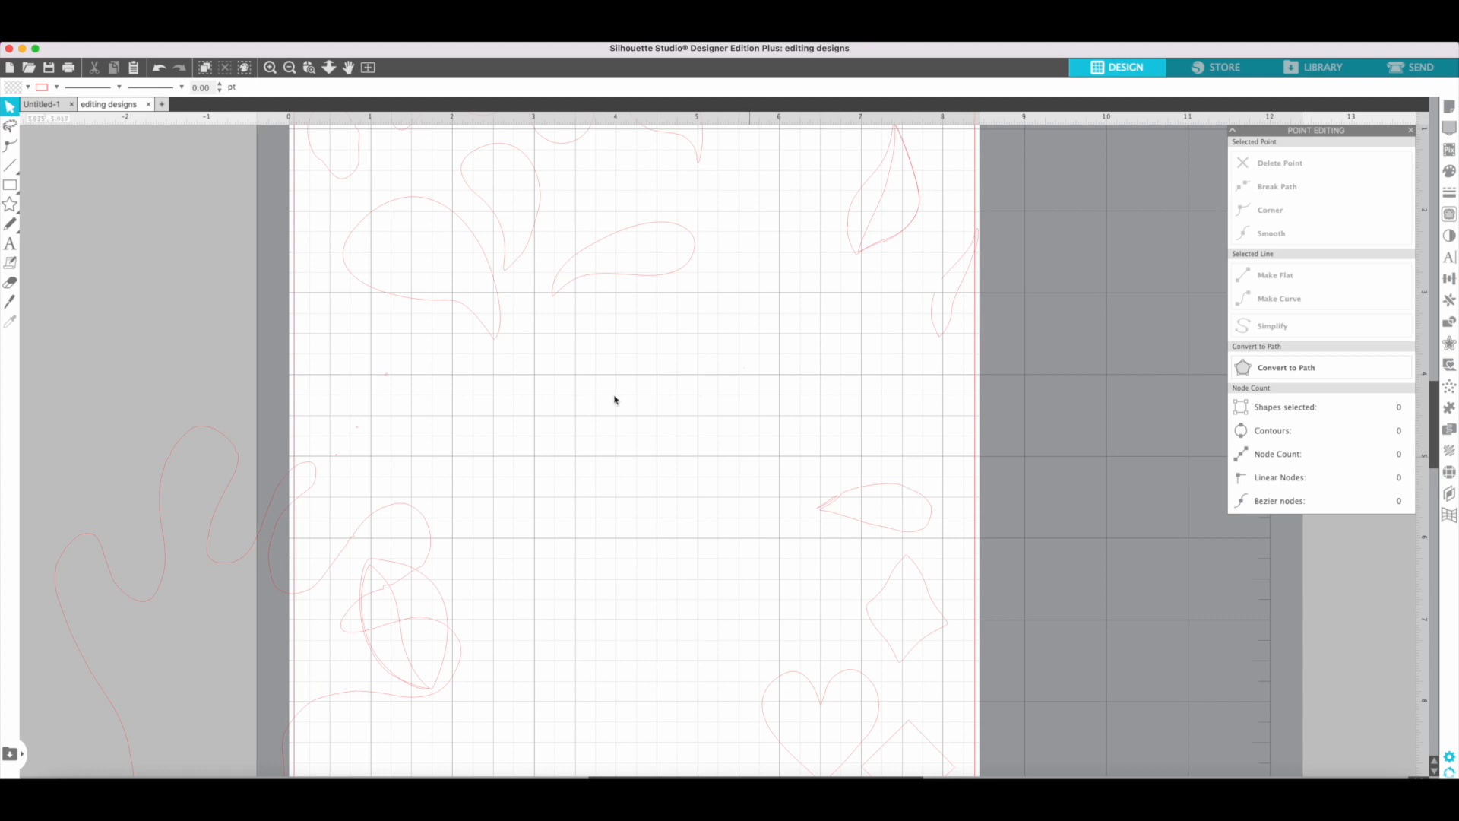
Step: Erase the thin spur at the pointed tip of the teardrop above the irregular diamond
click(270, 67)
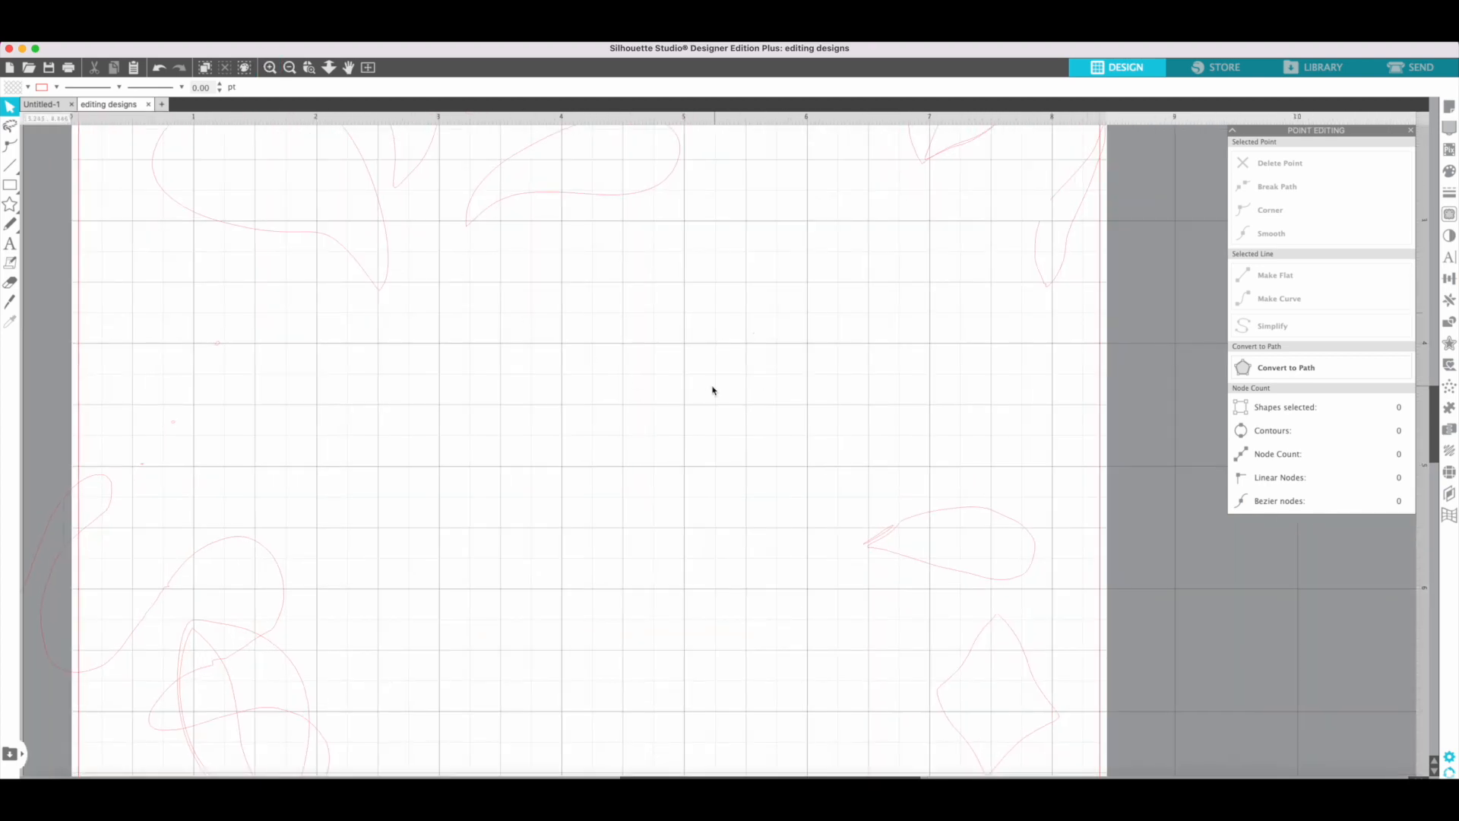
scroll(713, 391, right, 5)
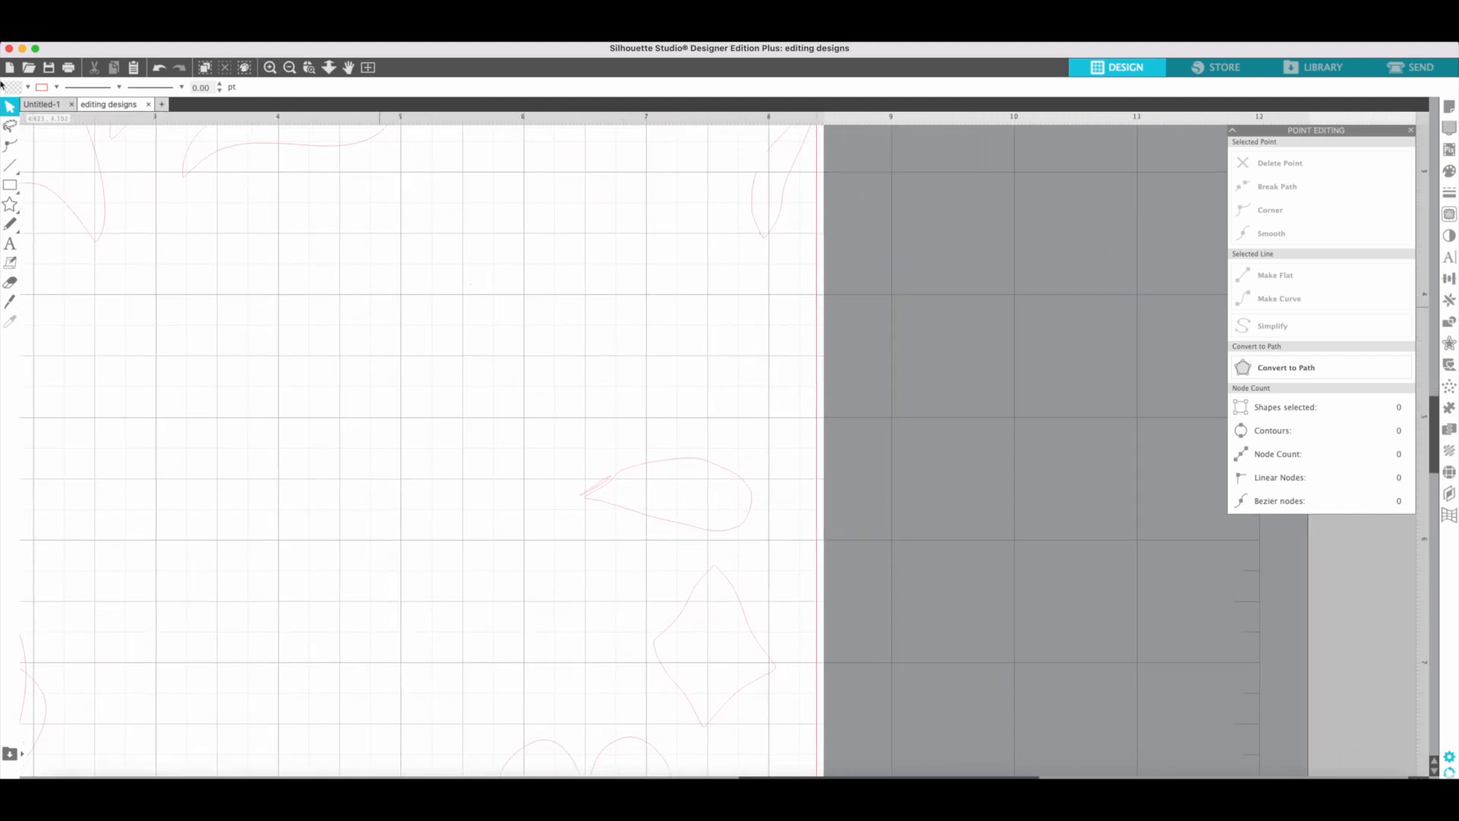
click(9, 284)
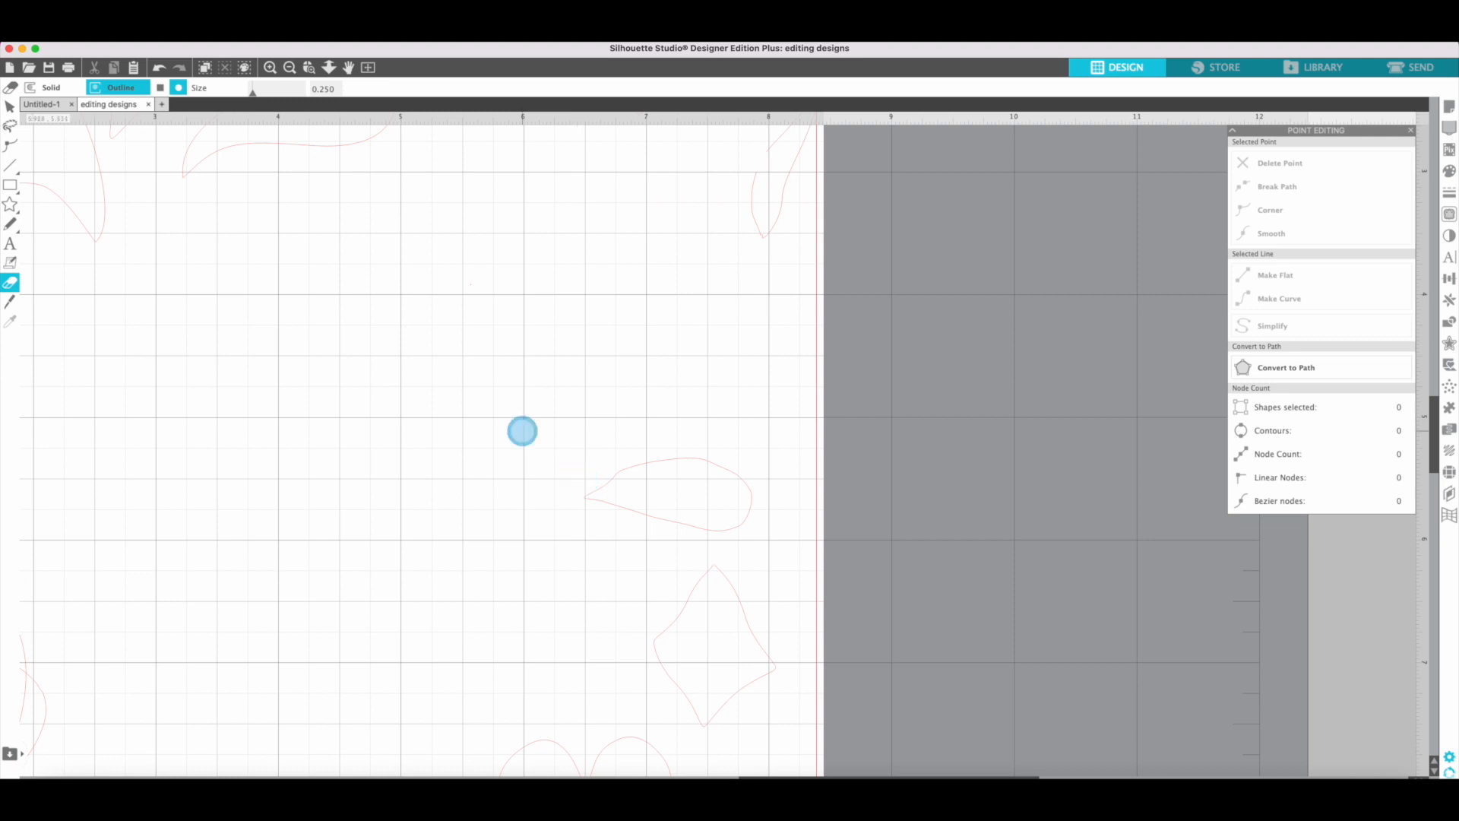
click(10, 145)
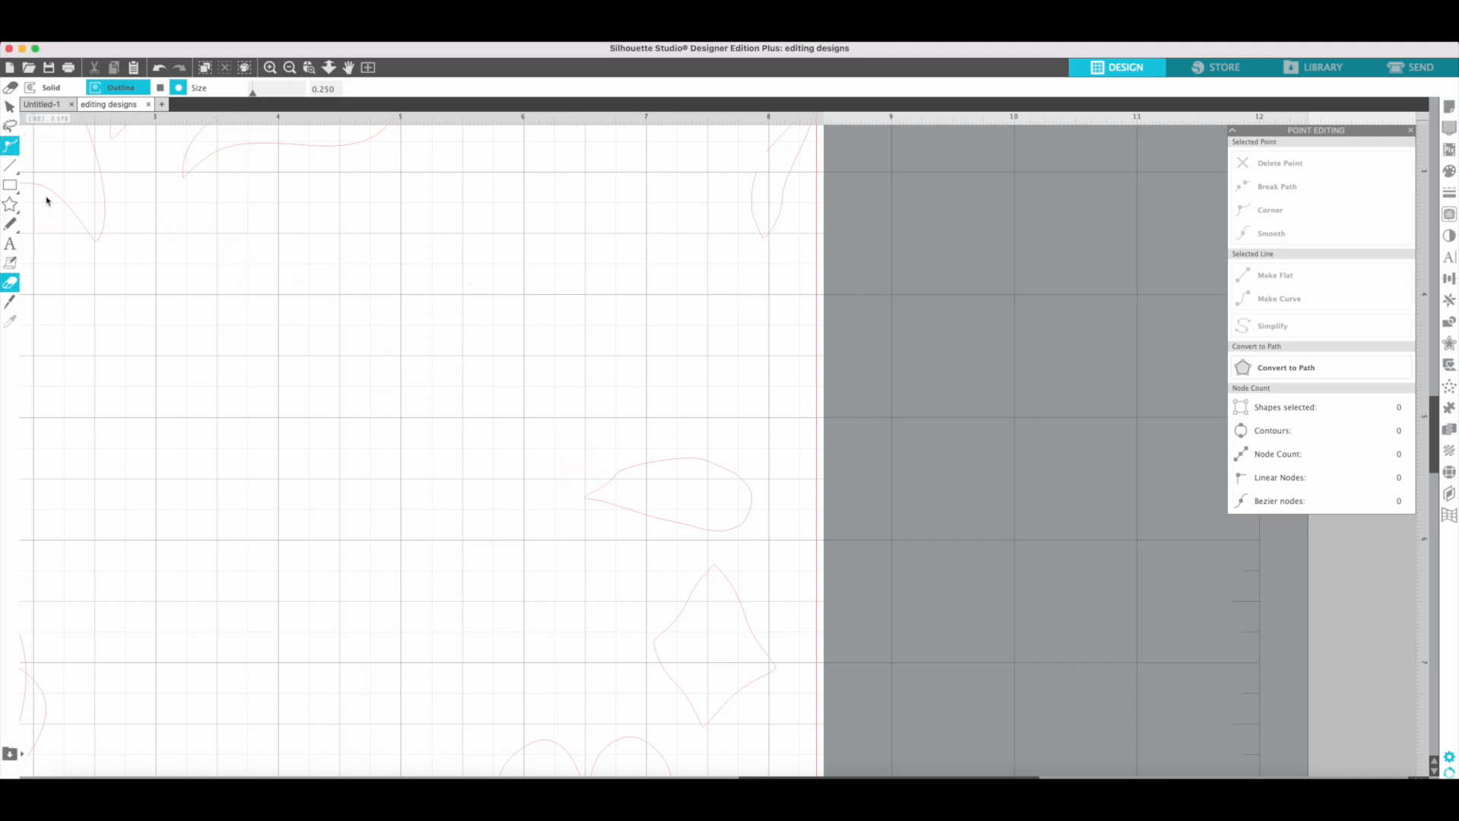
Step: Add and reposition edit points on the upper edge near the tip of the teardrop above the irregular diamond, and simplify its outline
click(642, 469)
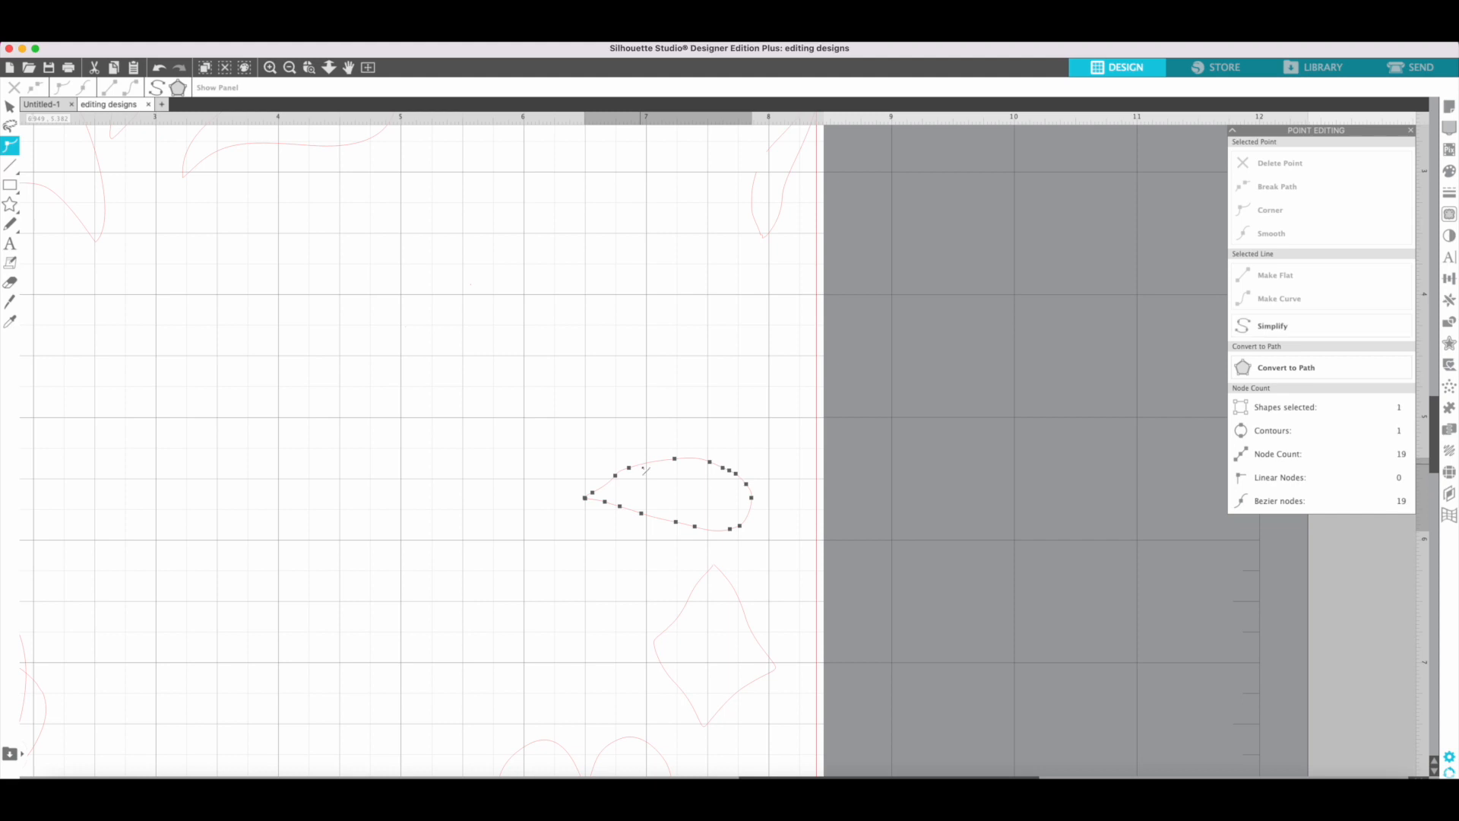
click(605, 484)
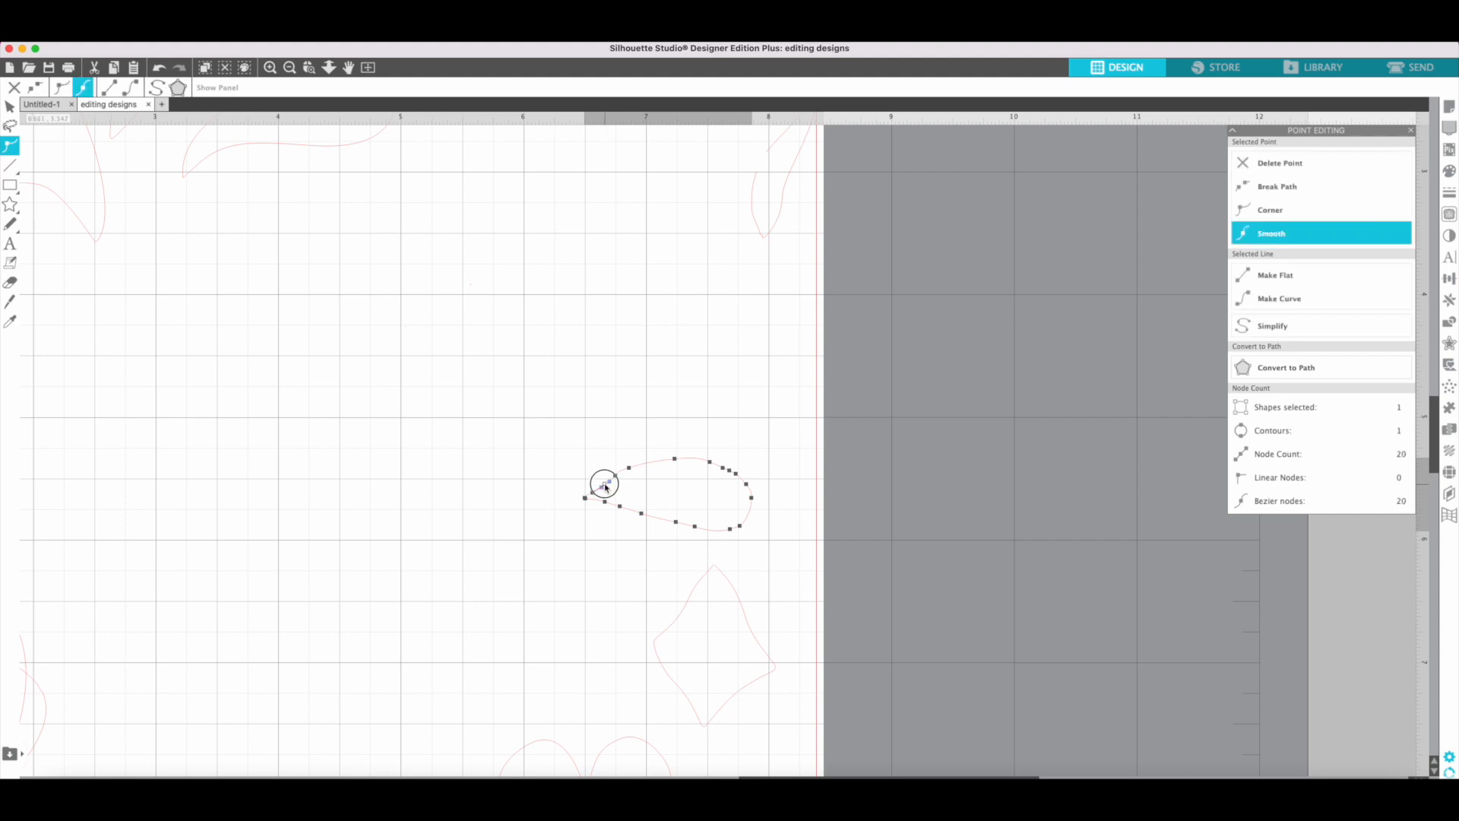
click(600, 484)
drag(600, 484, 614, 477)
click(155, 89)
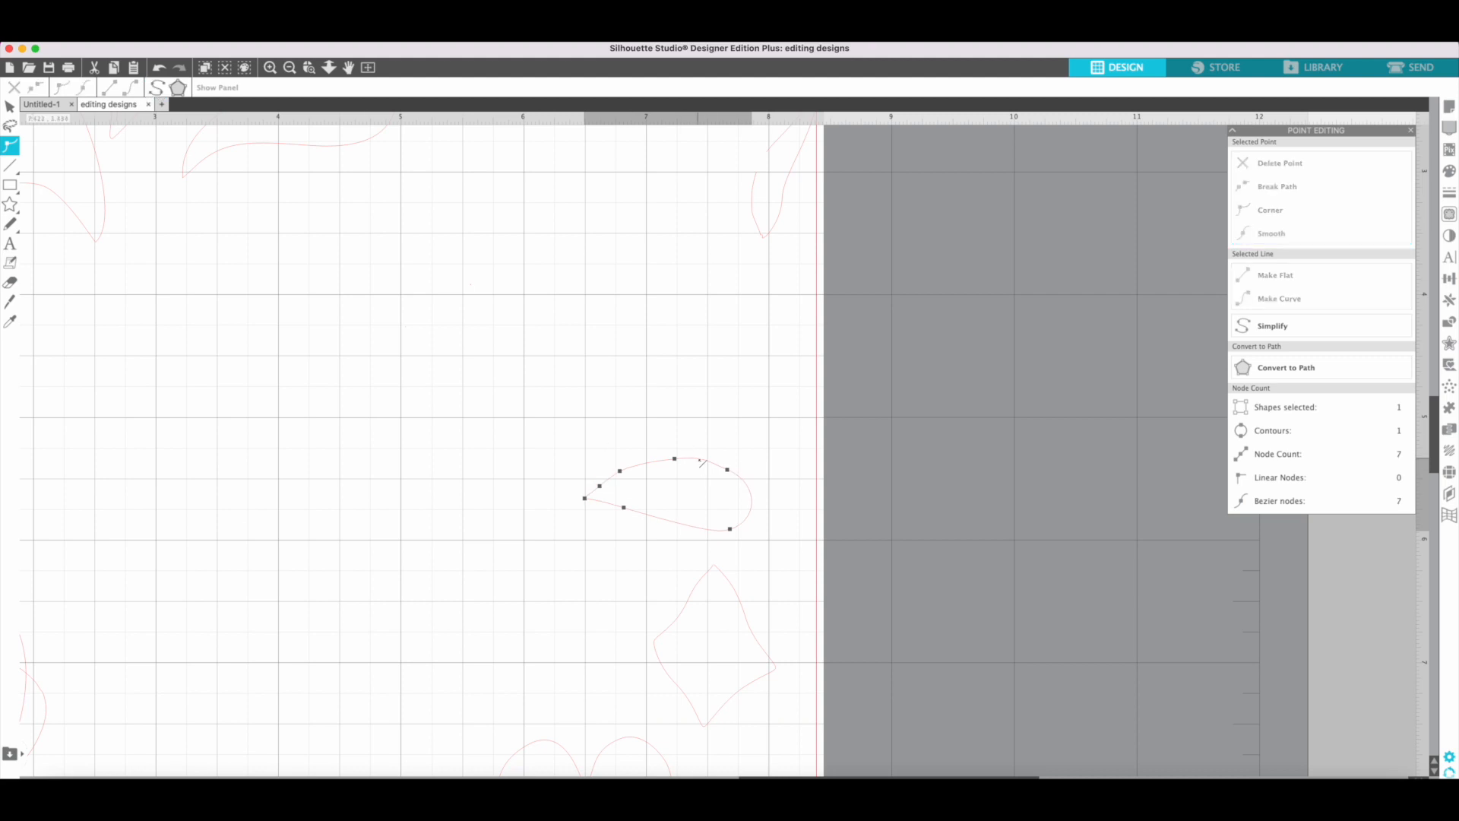
Step: Add and adjust an edit point on the teardrop's upper edge near its rounded end, simplify again and finish point editing
double_click(701, 461)
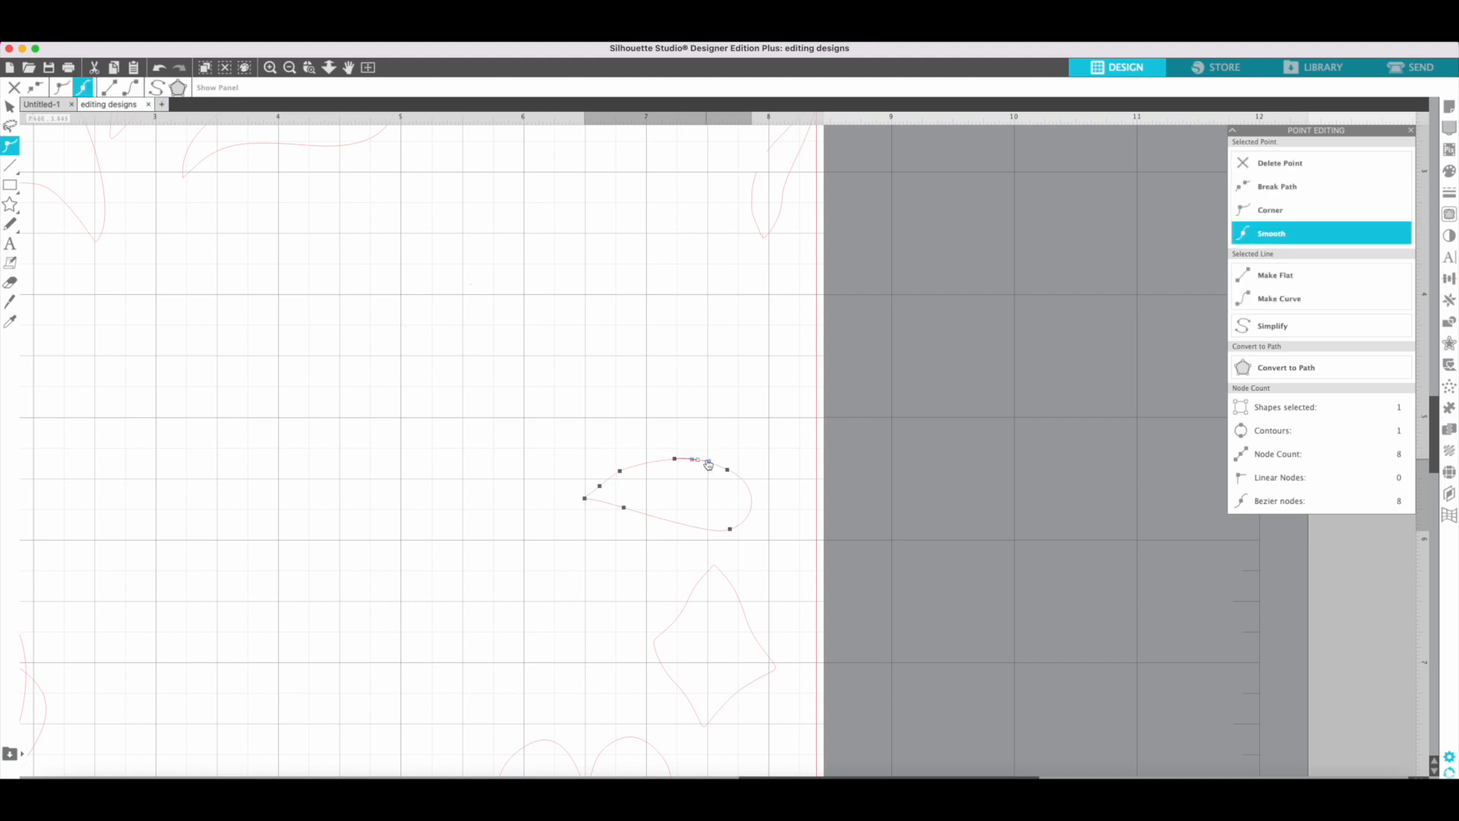
click(712, 461)
click(158, 87)
click(345, 235)
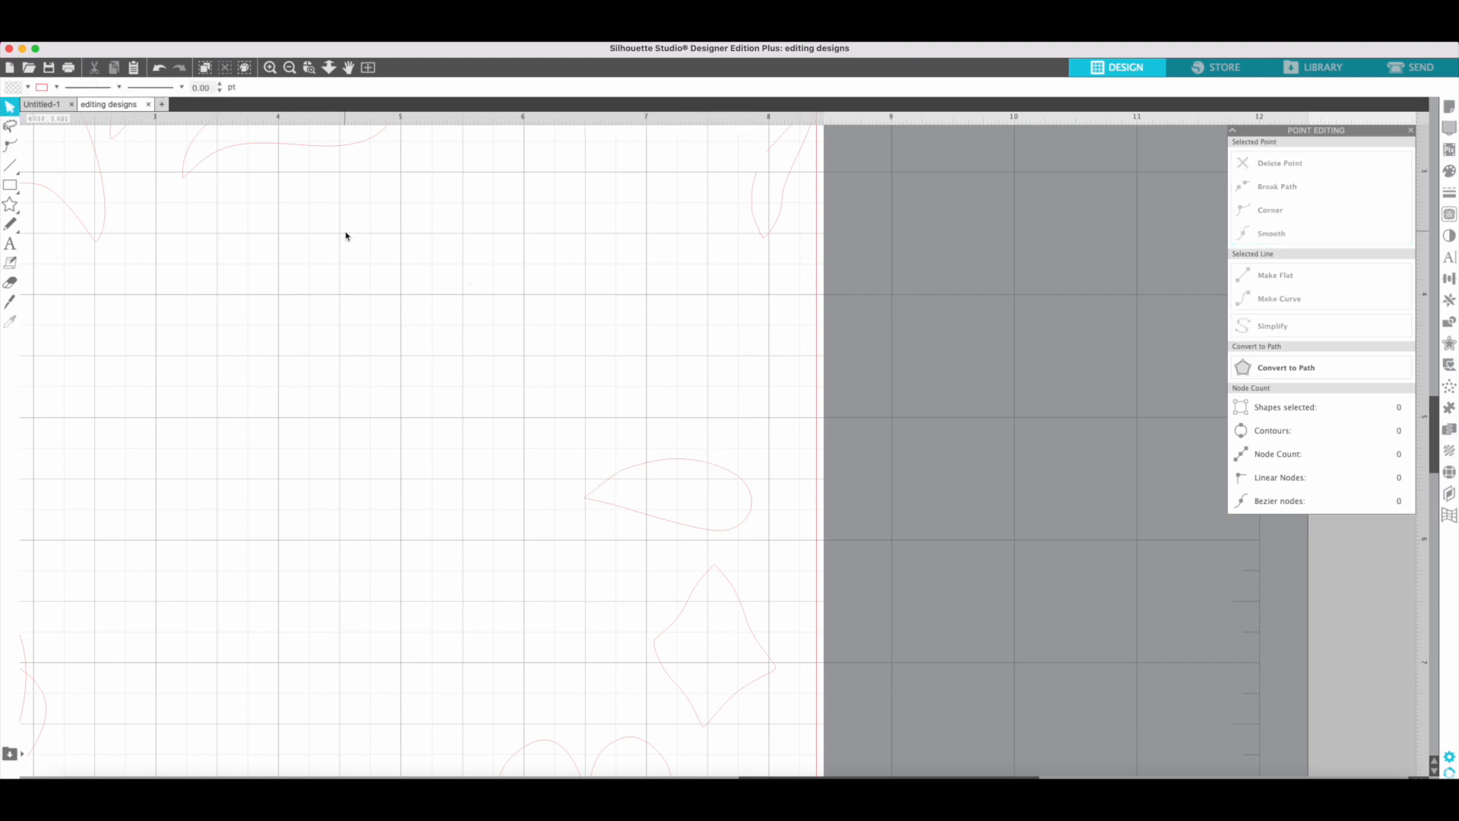
Step: Move the large wavy, finger-lobed shape into the open middle of the page and shift the cleaned-up teardrop upward to clear it
scroll(513, 481, left, 10)
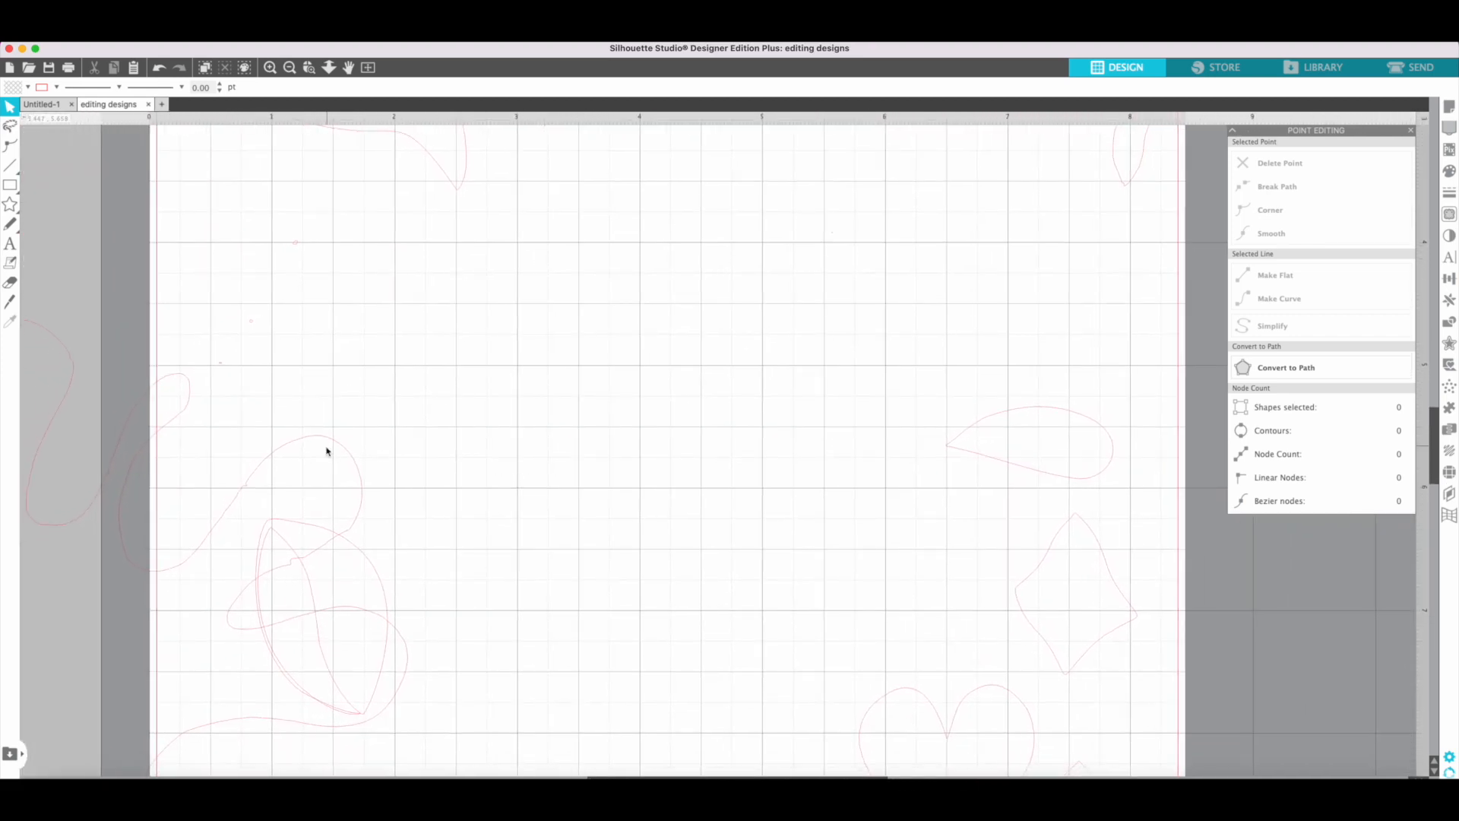
drag(336, 449, 915, 278)
click(956, 313)
drag(1034, 409, 1075, 266)
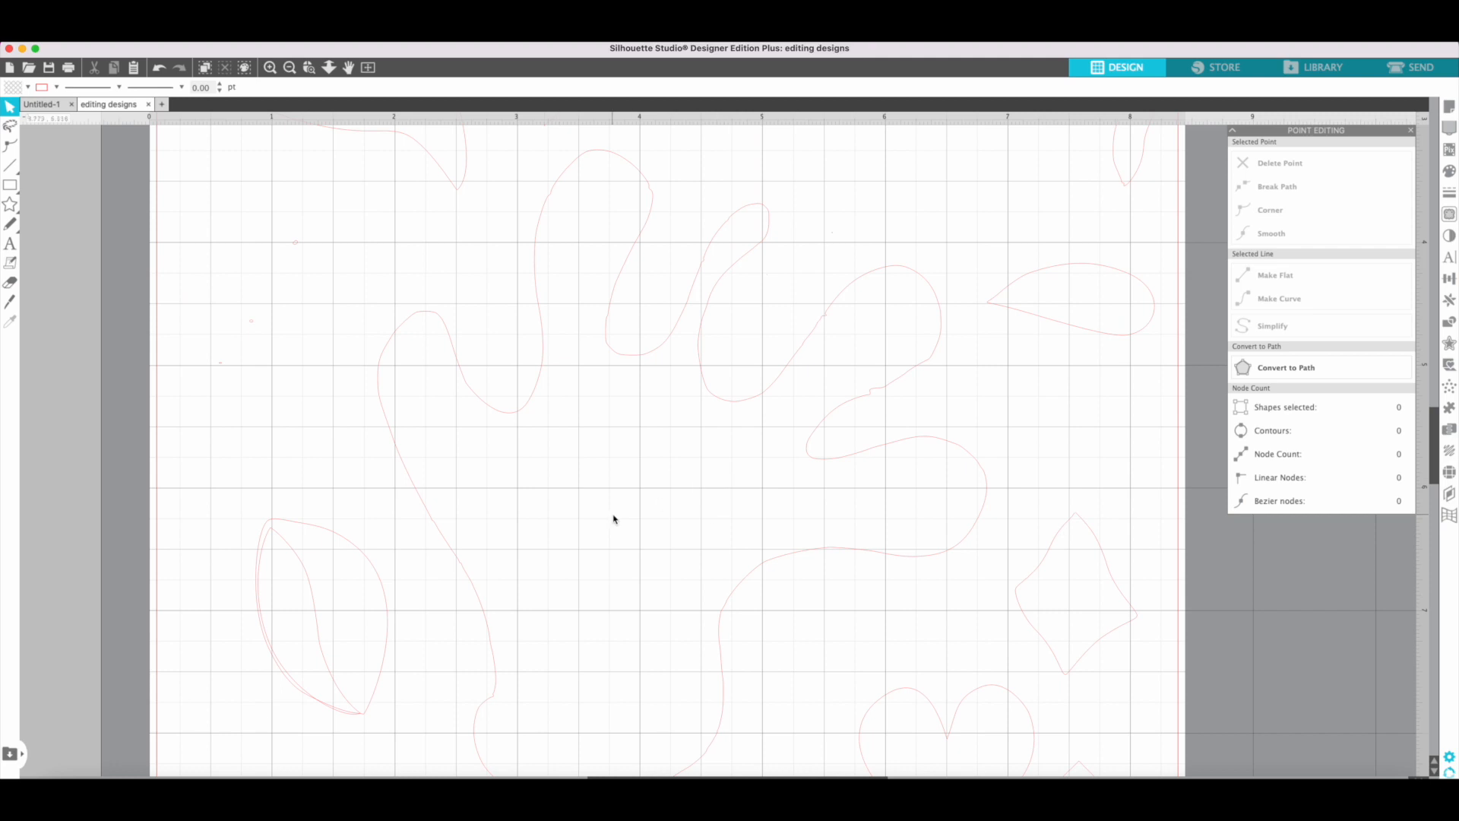
Step: Simplify the large wavy shape, and add and reposition points around its third lobe to widen the narrow end
scroll(614, 519, up, 2)
scroll(614, 519, left, 1)
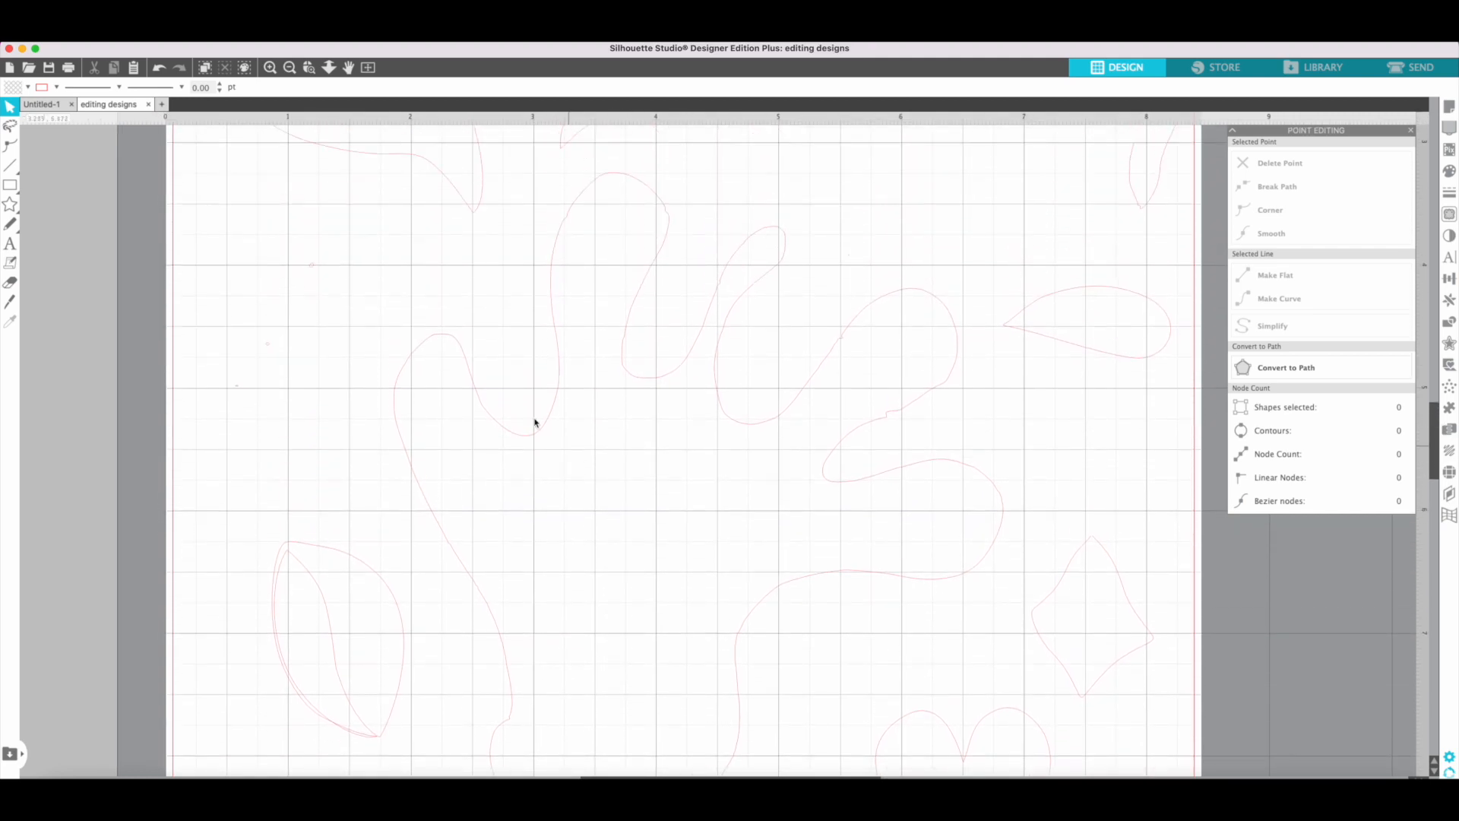
double_click(540, 435)
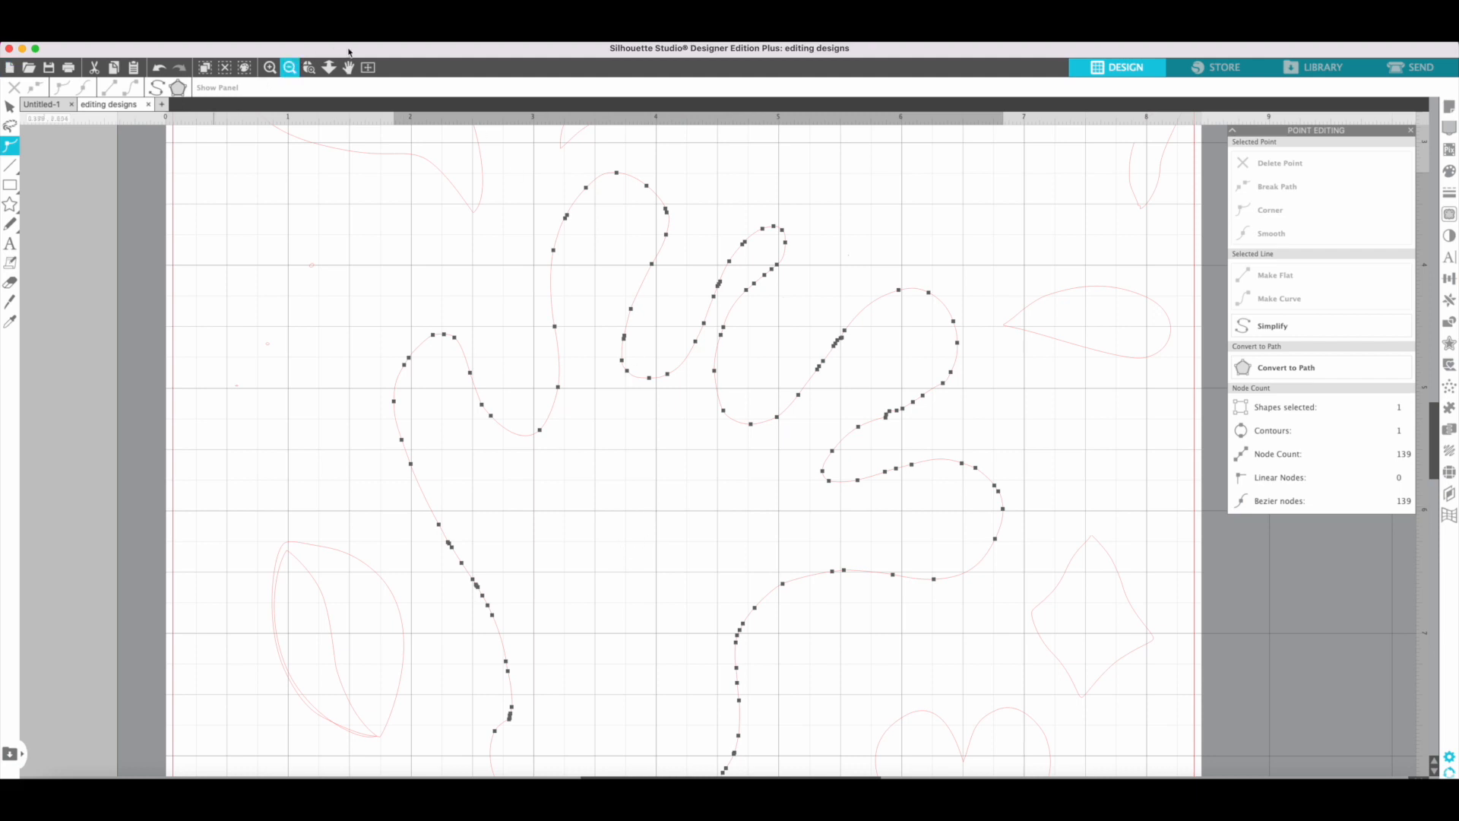
click(156, 89)
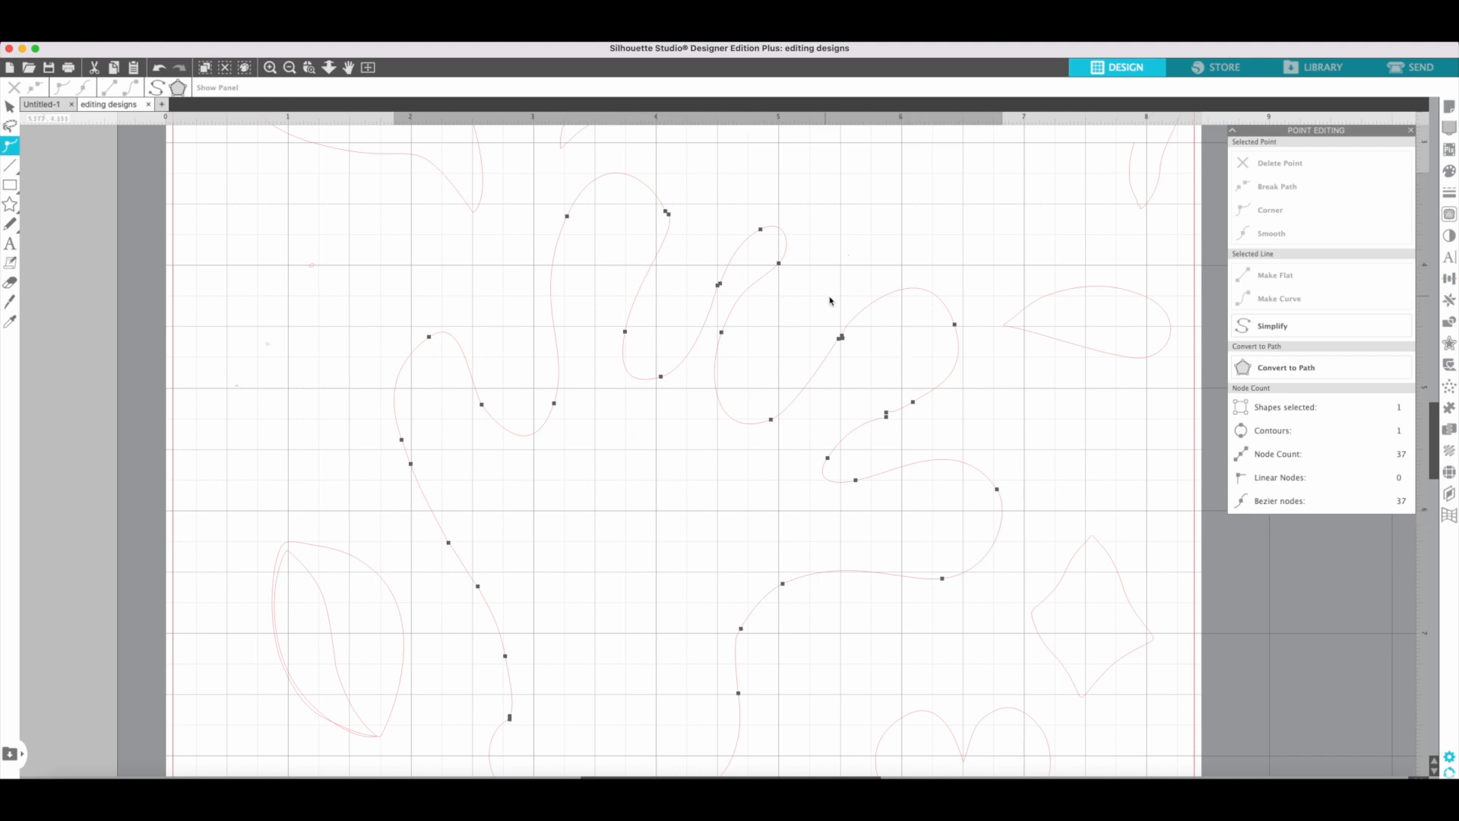
click(739, 311)
drag(732, 307, 767, 295)
click(778, 280)
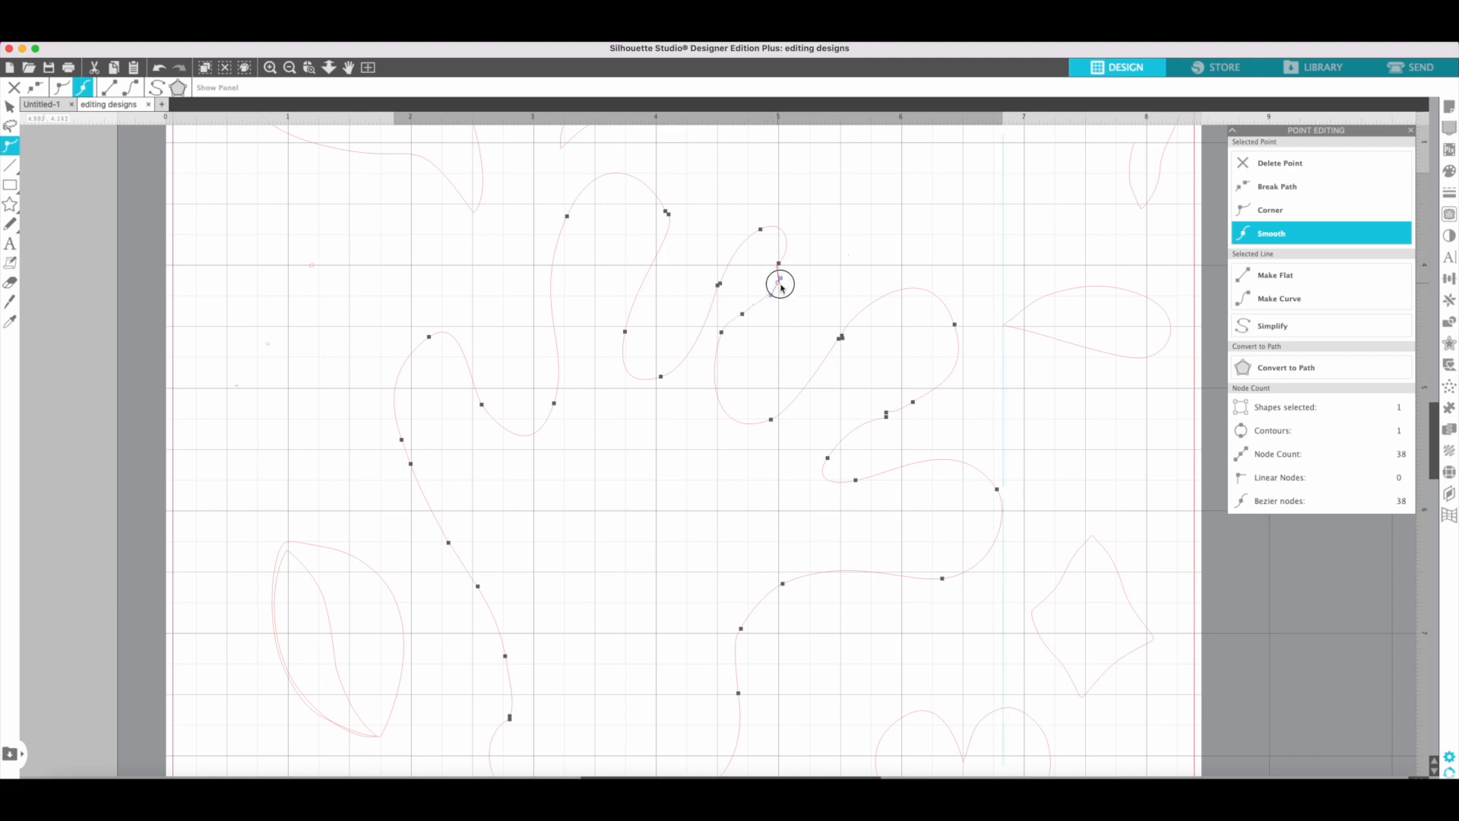
drag(783, 267, 792, 301)
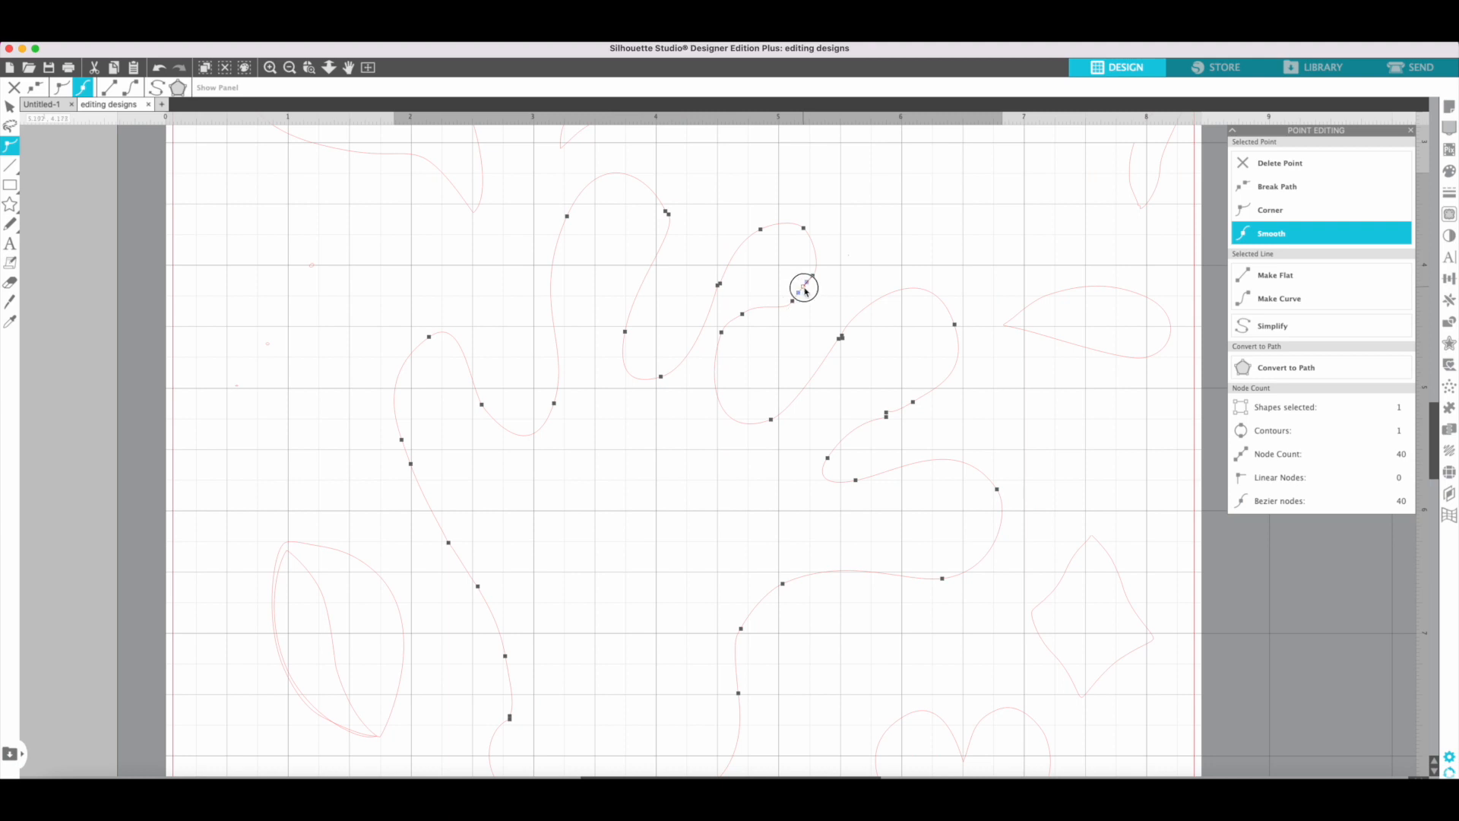
click(802, 297)
click(792, 303)
Step: Reshape the valley between the wavy shape's third and fourth lobes, and adjust the point at the valley below the fourth lobe
drag(748, 317, 780, 424)
click(747, 426)
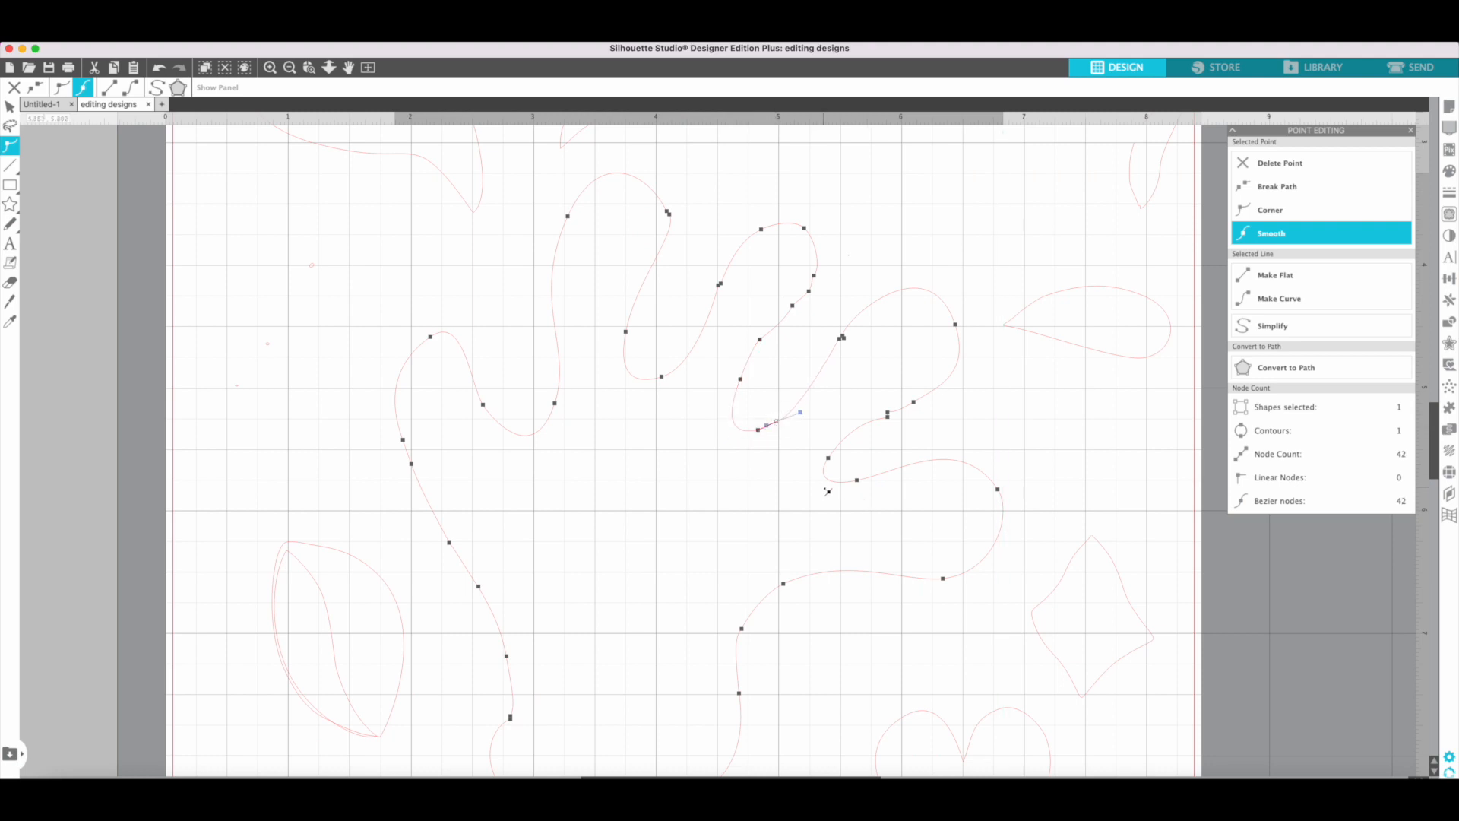
drag(856, 481, 858, 492)
Step: Pull the top of the wavy shape's leftmost lobe upward and outward using added edit points, and simplify the outline
click(418, 350)
drag(420, 348, 424, 310)
click(418, 310)
click(459, 331)
mouse_move(415, 307)
mouse_down()
mouse_move(422, 283)
mouse_move(397, 305)
mouse_move(388, 294)
mouse_move(375, 329)
mouse_move(364, 318)
mouse_move(401, 284)
mouse_up()
click(402, 287)
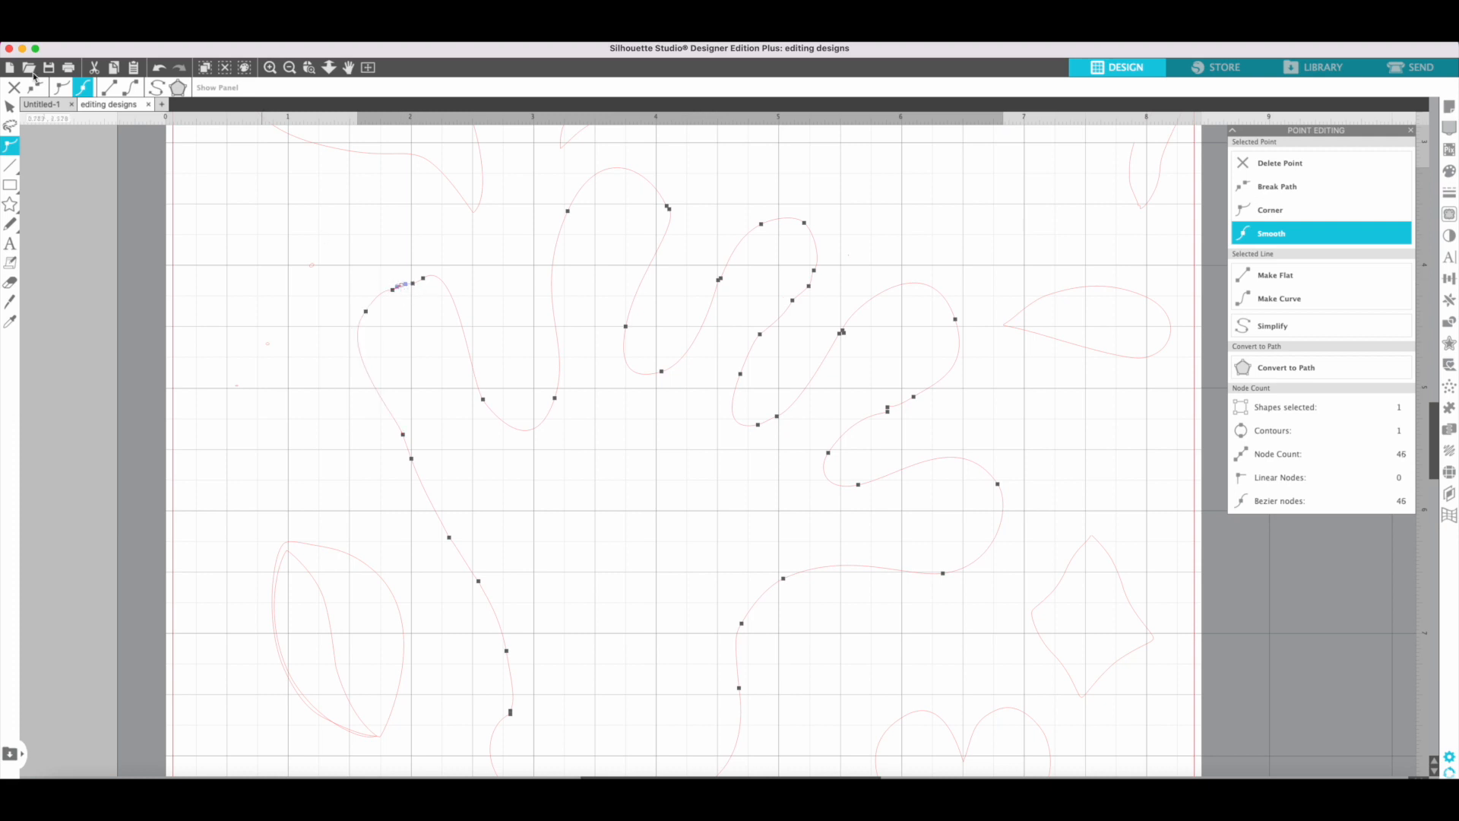
click(155, 88)
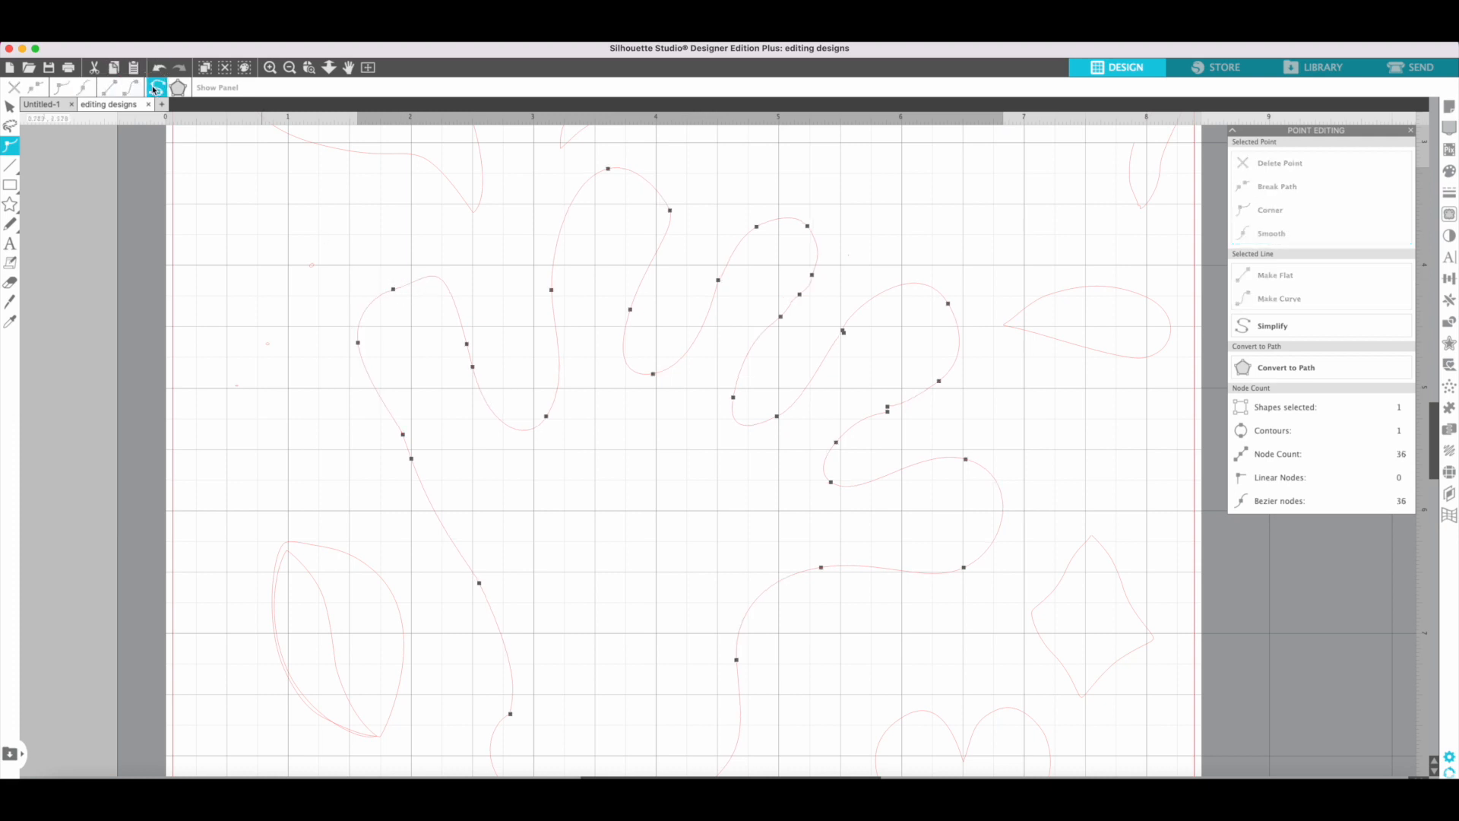
Step: Round off the top of the wavy shape's leftmost lobe with extra edit points, and simplify the outline again
click(410, 284)
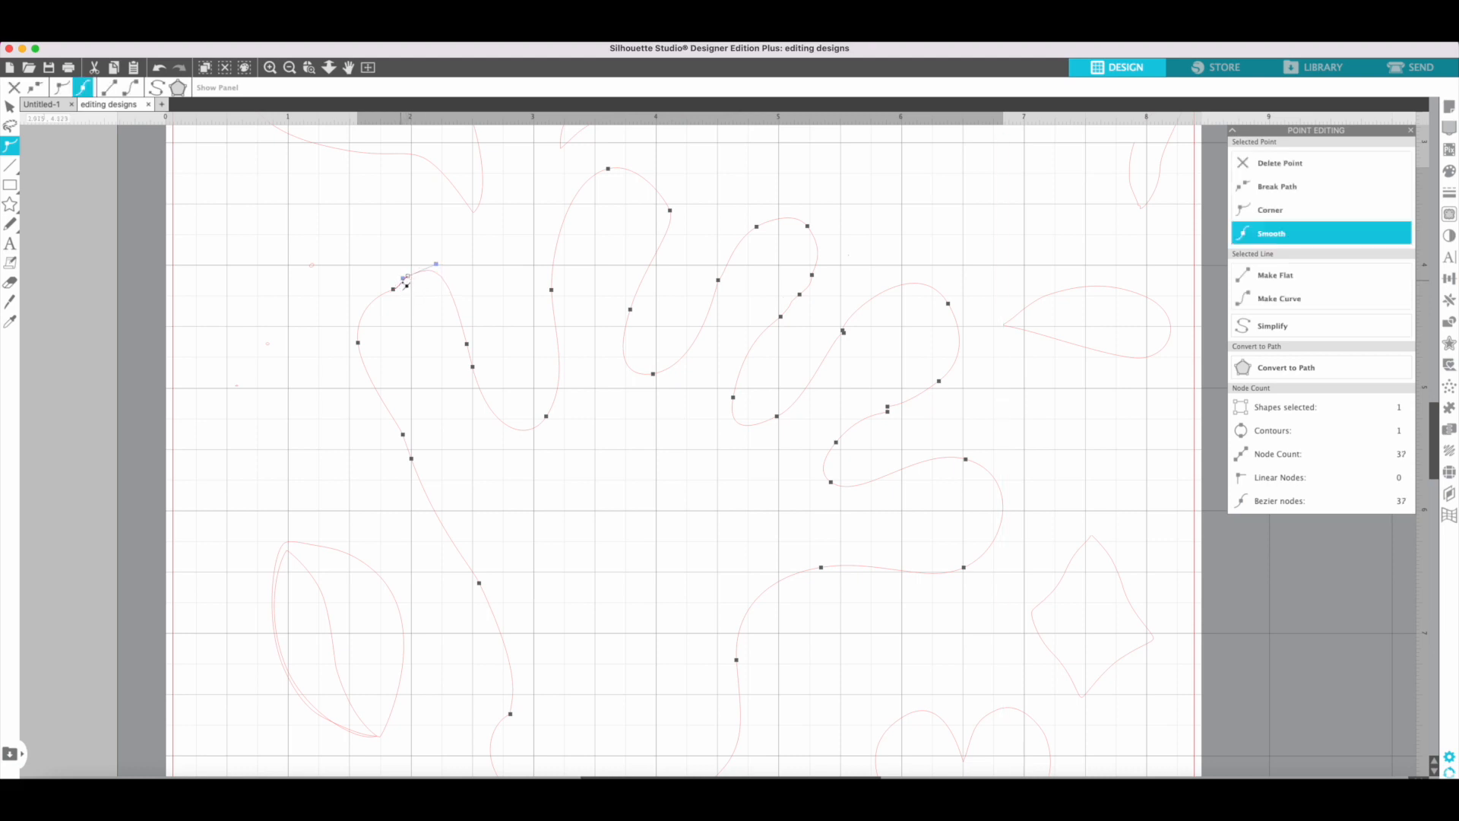
click(391, 283)
click(403, 434)
click(433, 276)
click(435, 278)
click(156, 87)
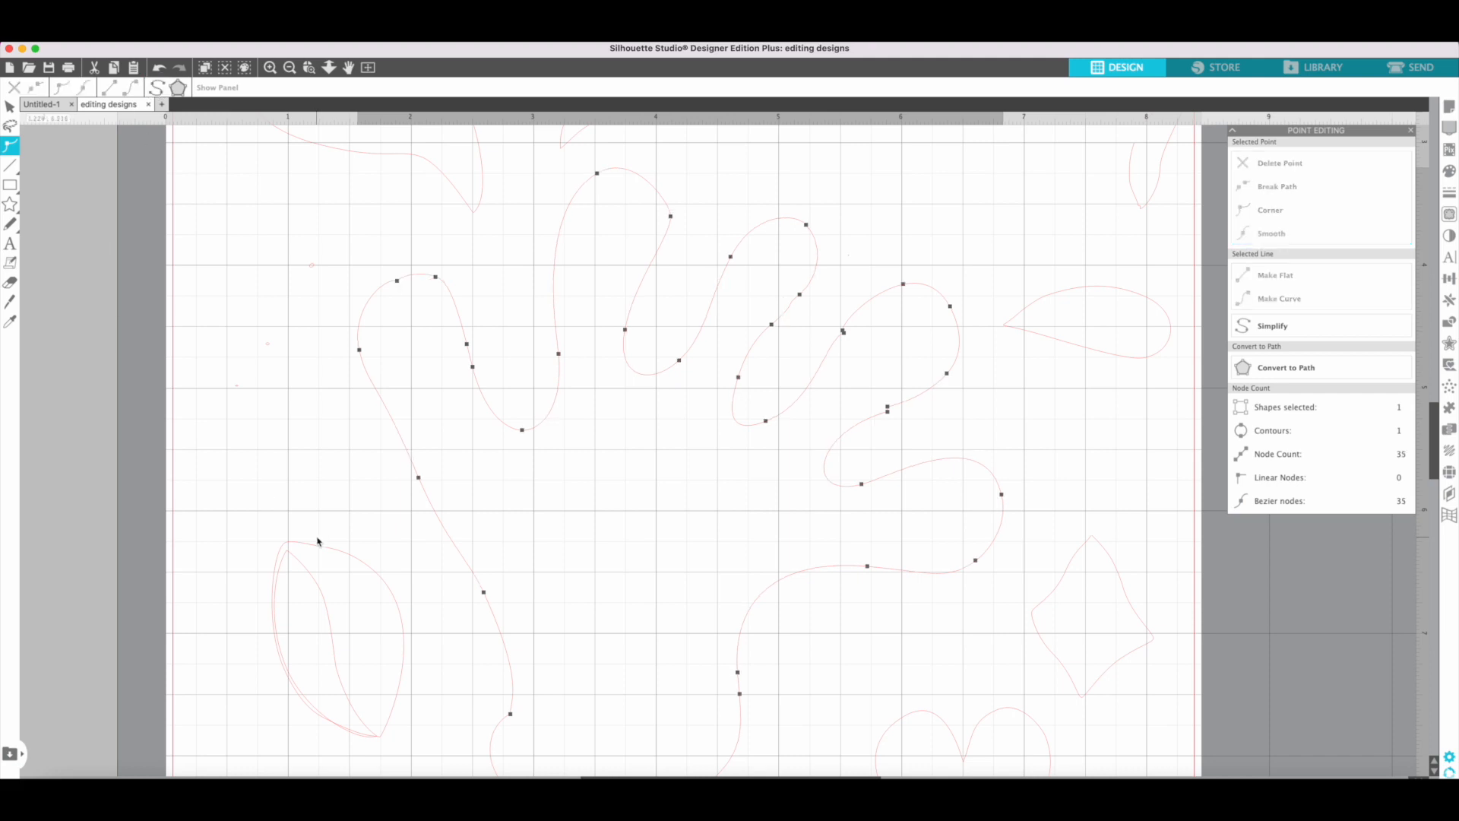
Step: Smooth the curve below the third lobe's right side, touch up the second lobe's right edge, and simplify the wavy shape
click(792, 302)
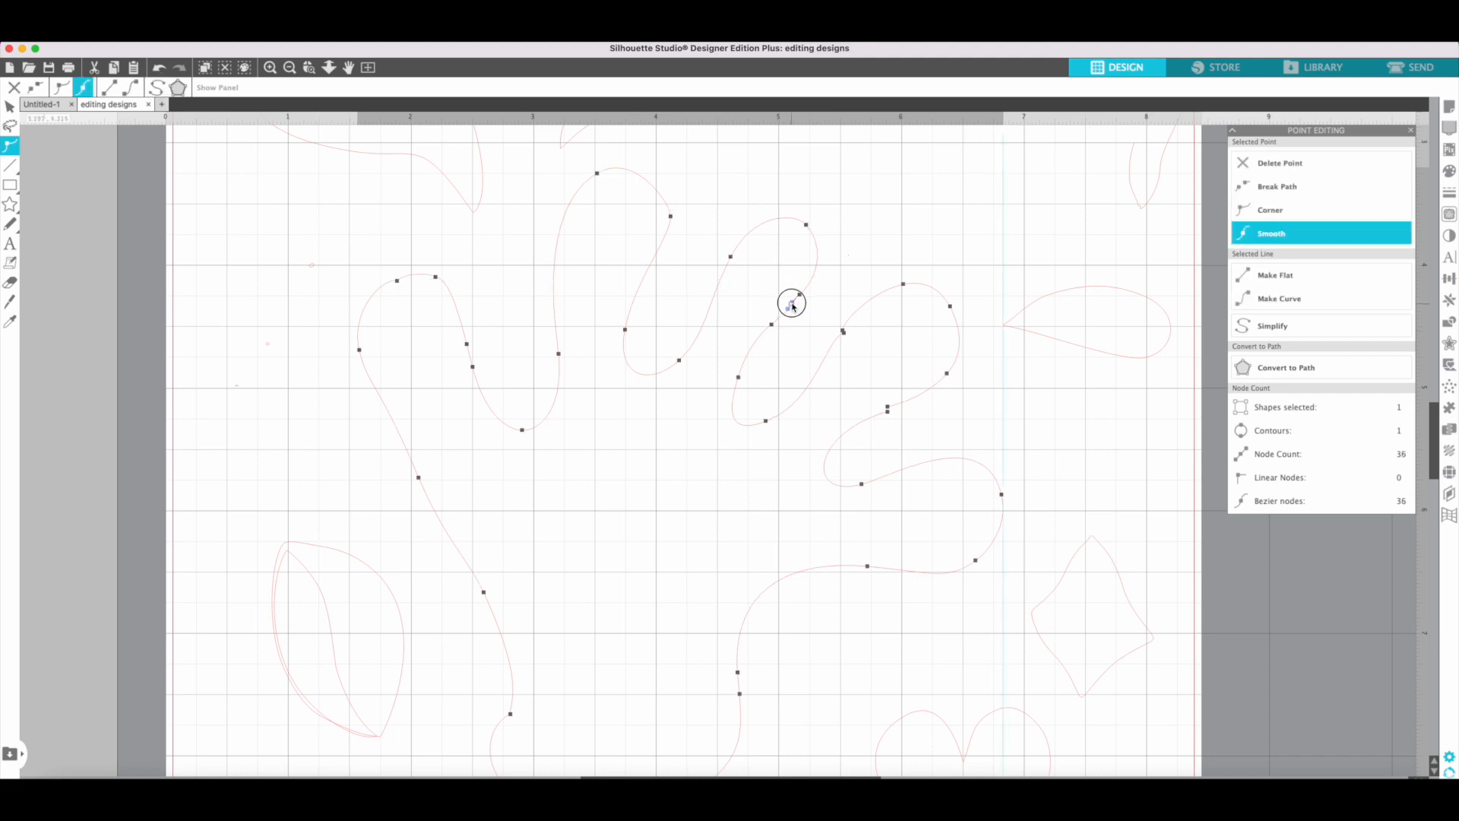
drag(799, 294, 802, 293)
click(790, 306)
click(797, 327)
double_click(788, 312)
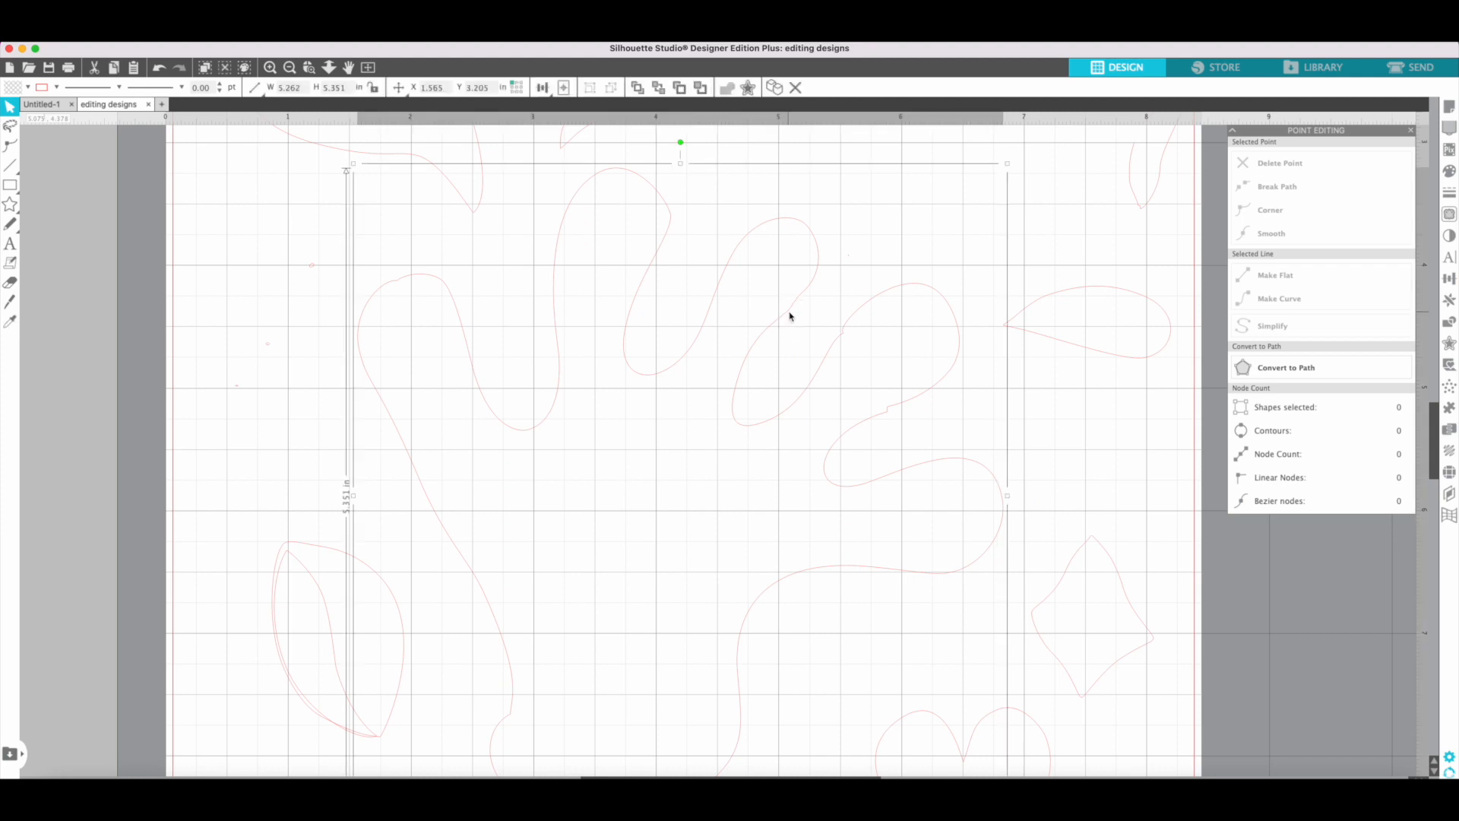
click(790, 309)
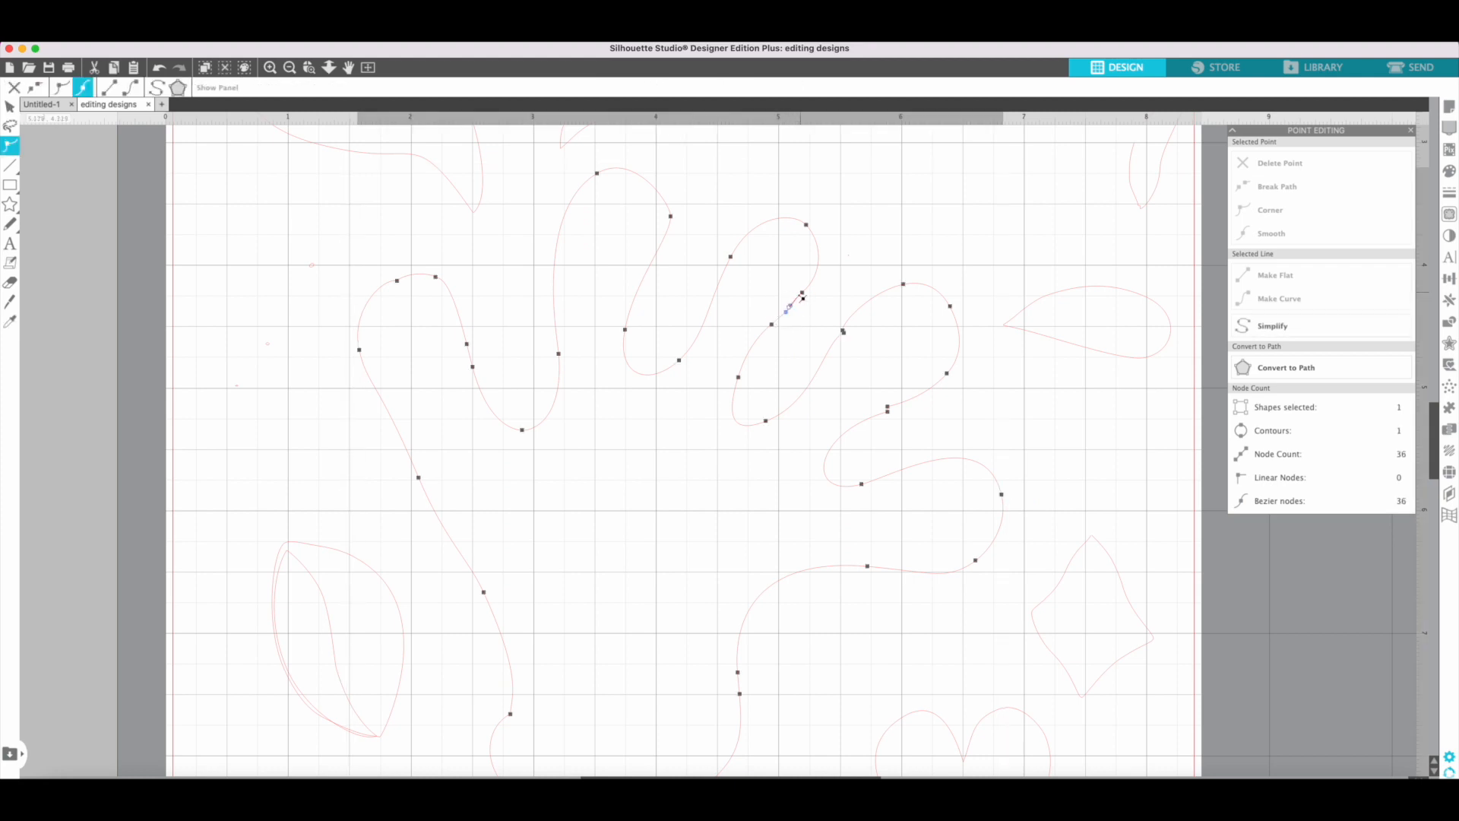
click(796, 300)
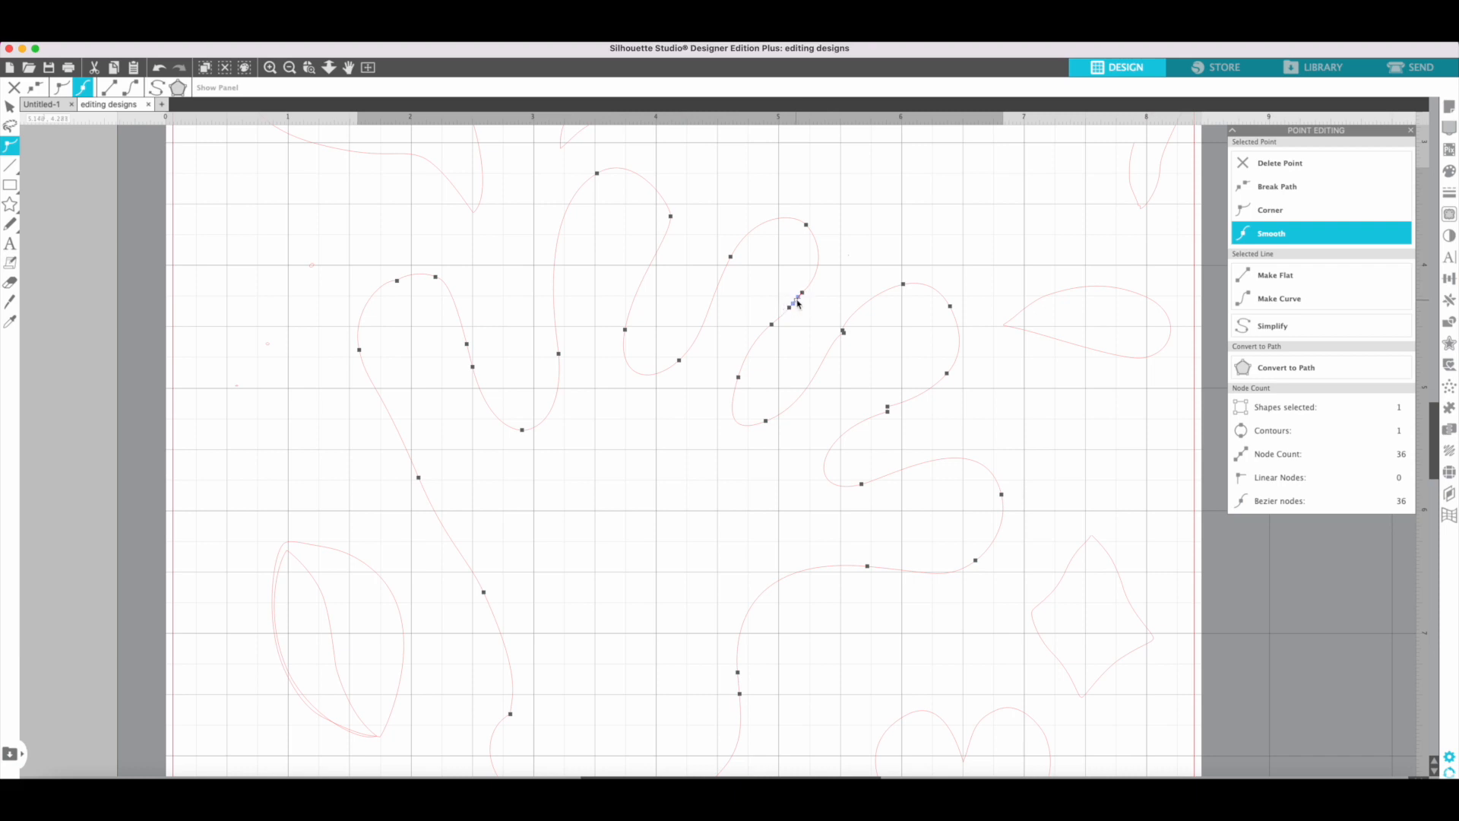
click(658, 256)
click(658, 258)
click(156, 88)
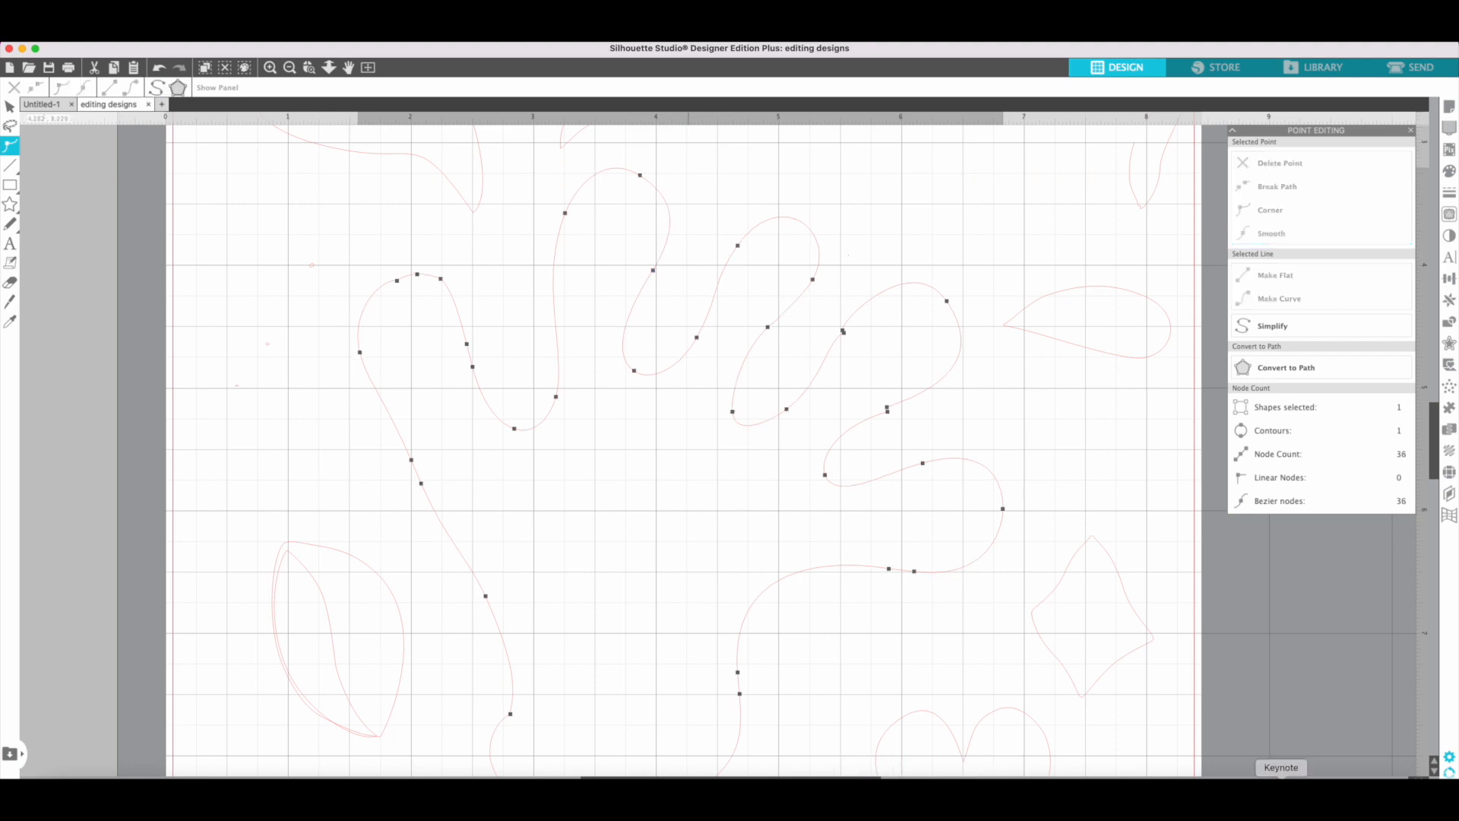
Step: Reshape the lower-left side of the wavy shape's base by moving the corner inward and adding points down around the curve
scroll(681, 606, down, 5)
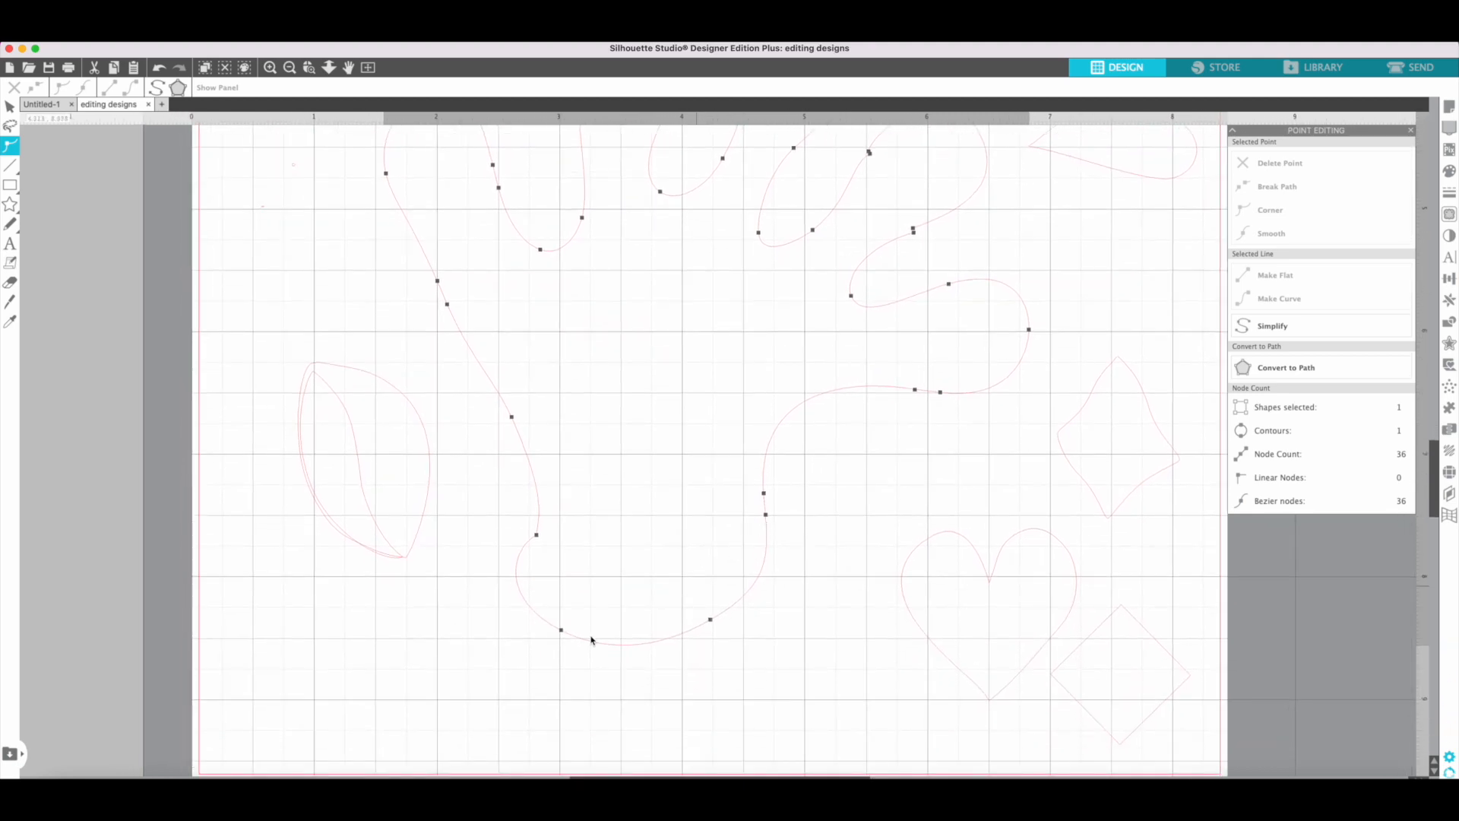
click(537, 537)
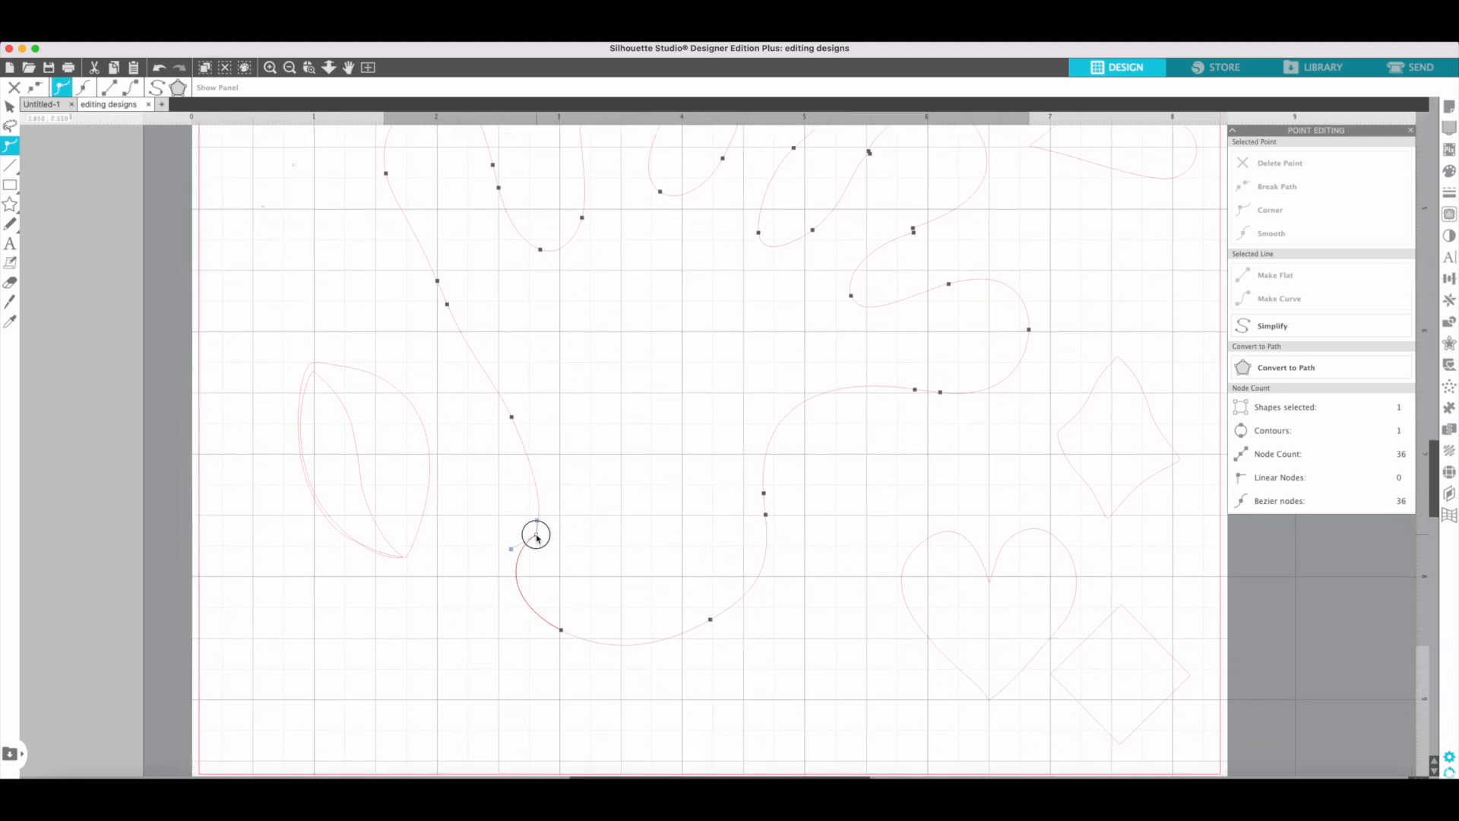
drag(534, 534, 519, 477)
click(532, 489)
click(508, 545)
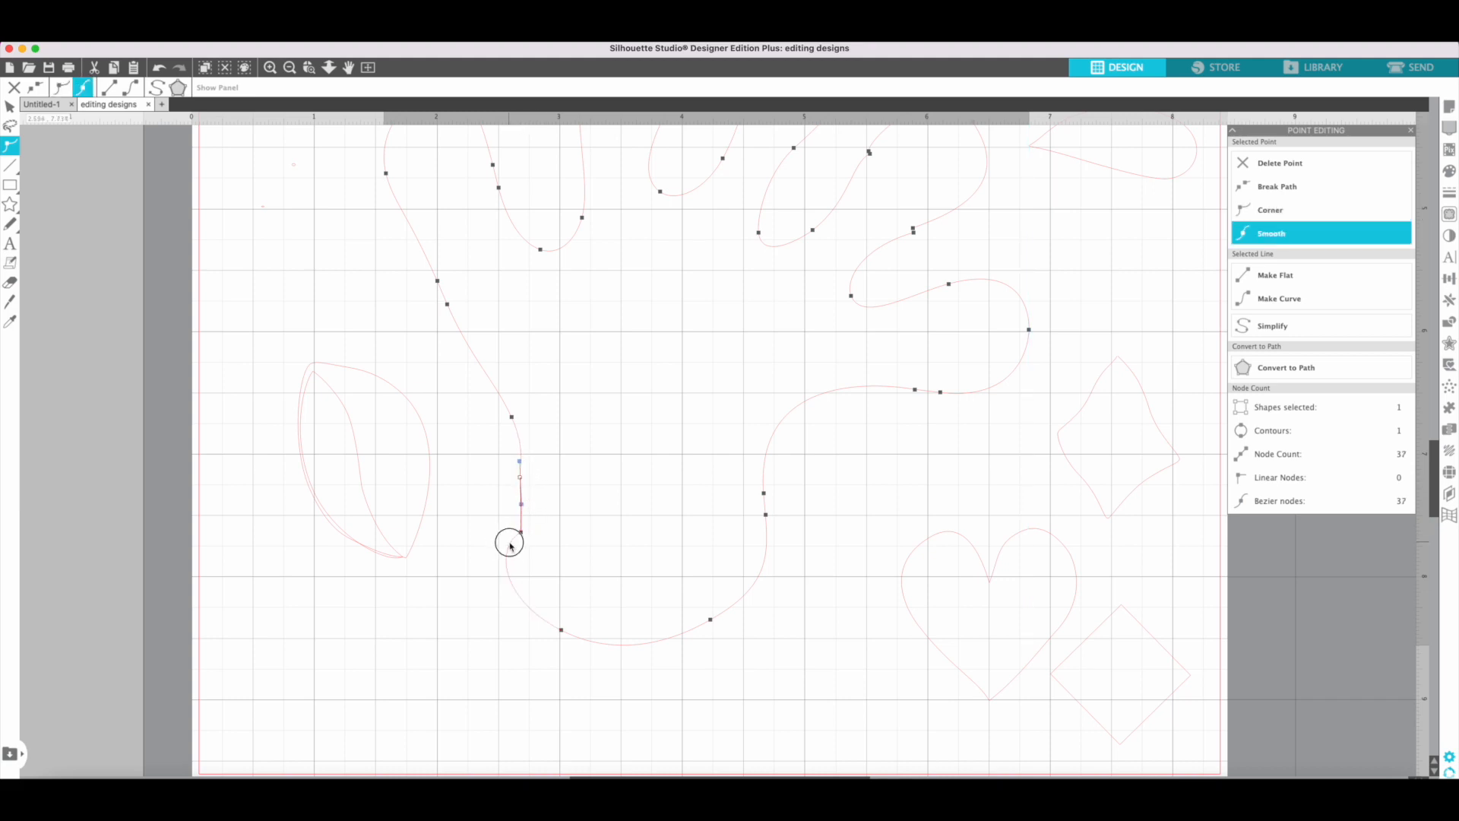
drag(508, 547, 567, 649)
click(546, 625)
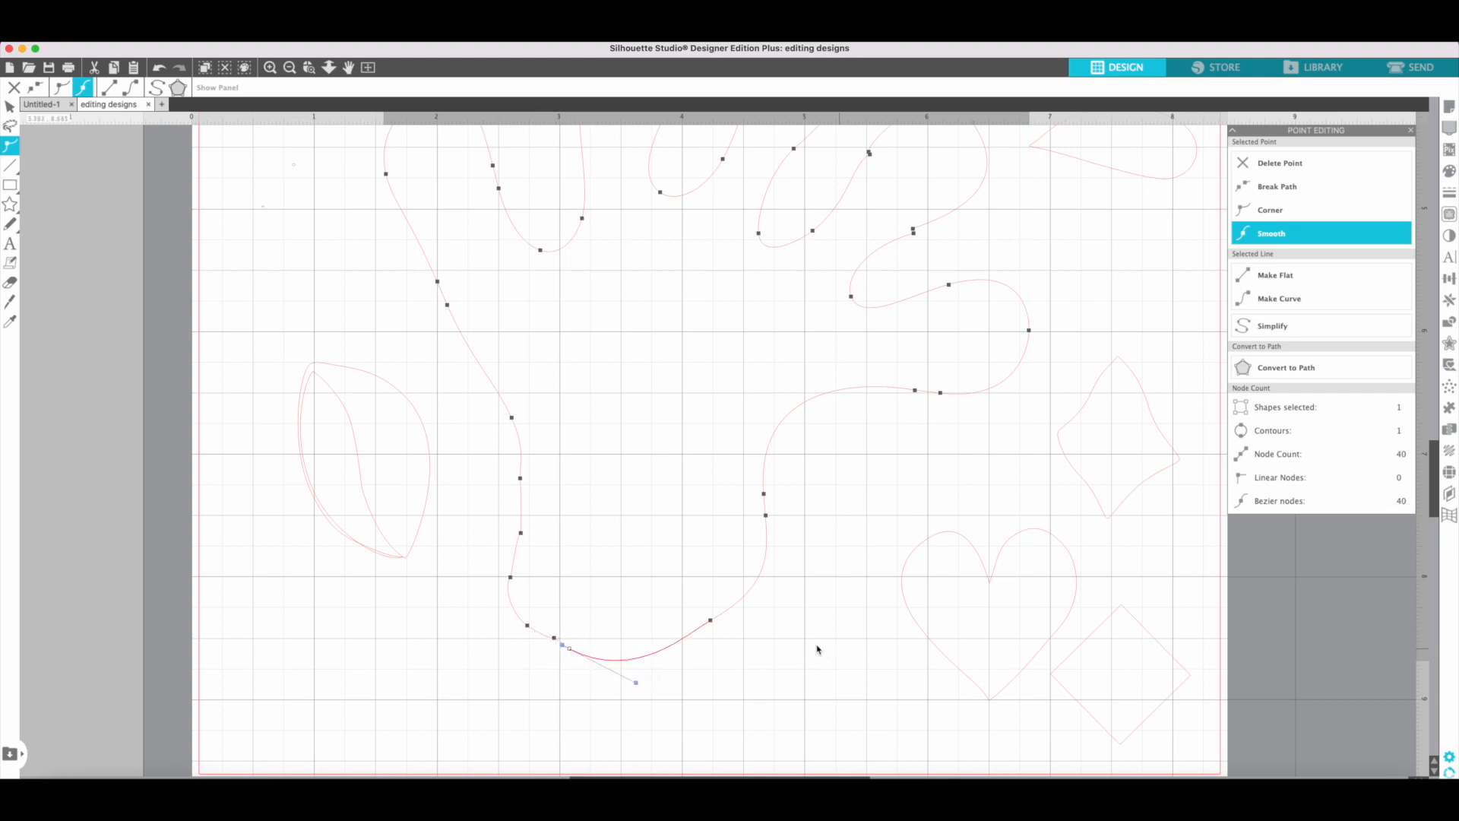
Step: Adjust the lower-right curve of the wavy shape's base and simplify the whole outline
mouse_move(700, 639)
mouse_down()
mouse_move(687, 632)
mouse_move(698, 636)
mouse_up()
drag(765, 551, 764, 550)
click(788, 553)
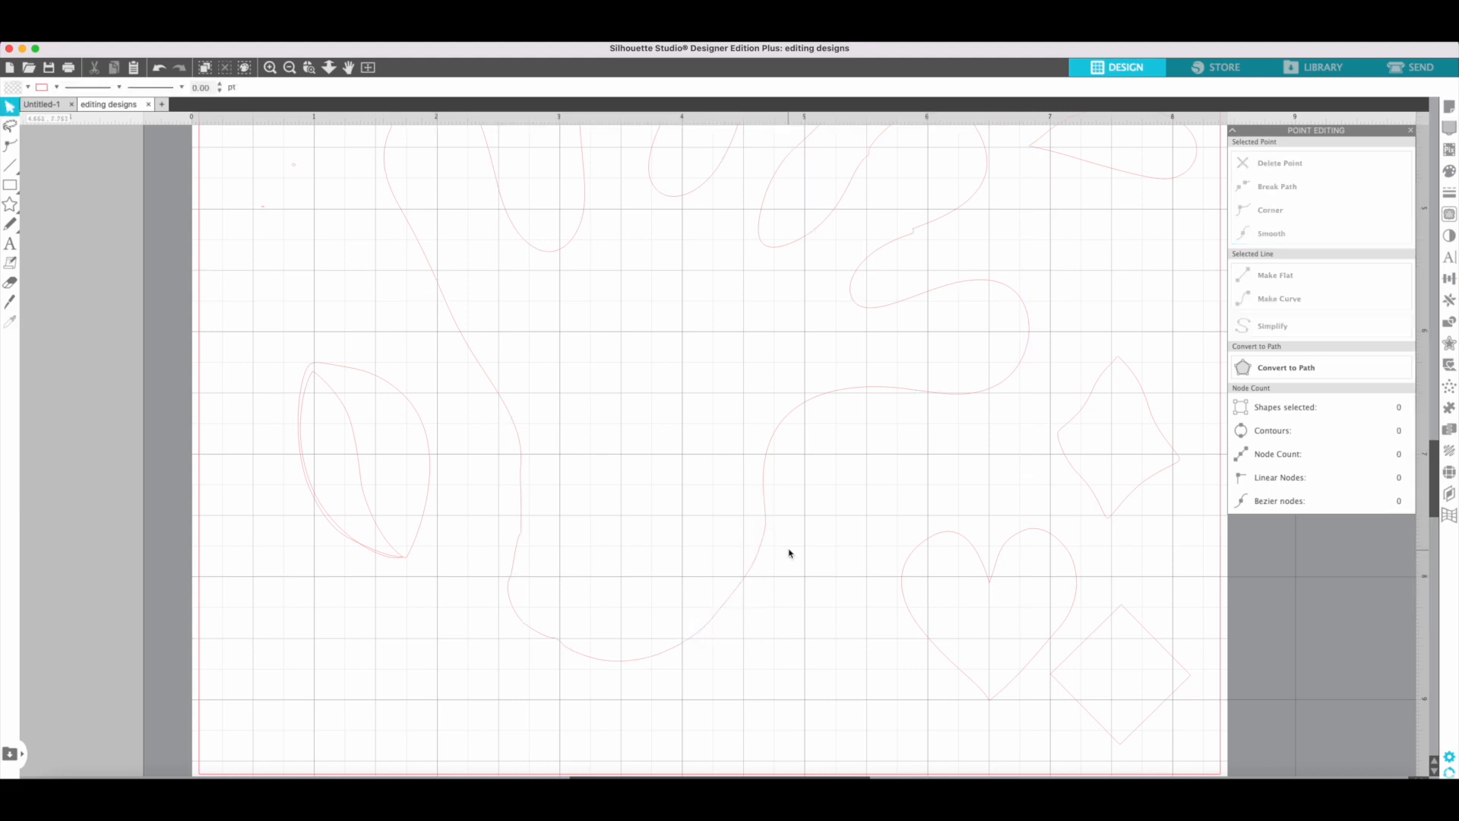
click(833, 399)
double_click(832, 396)
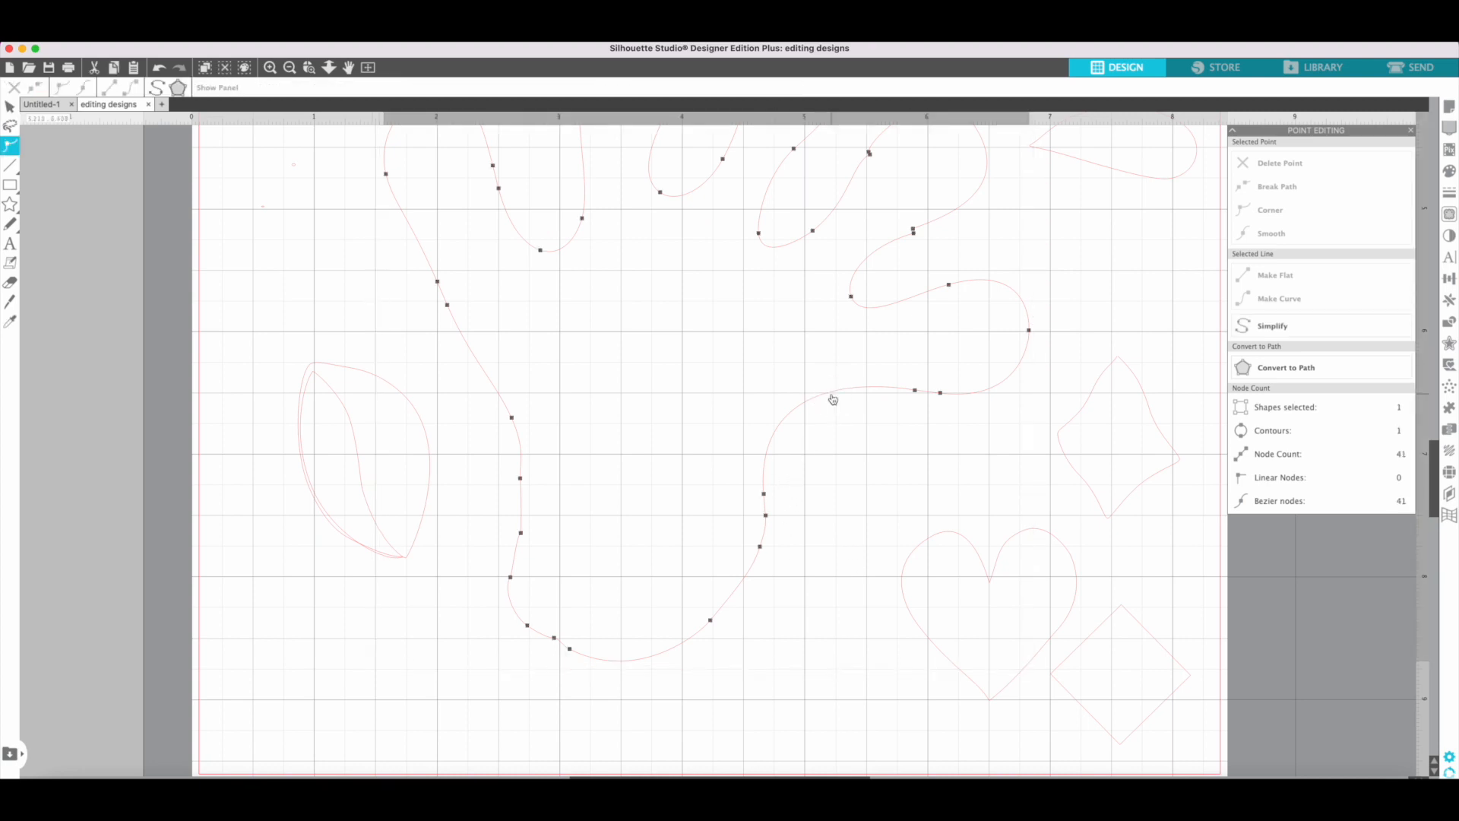
click(157, 88)
Step: Move the notched leaf shape at the top of the page right toward the veined leaf, adjust its notch point and simplify its outline
scroll(600, 456, up, 6)
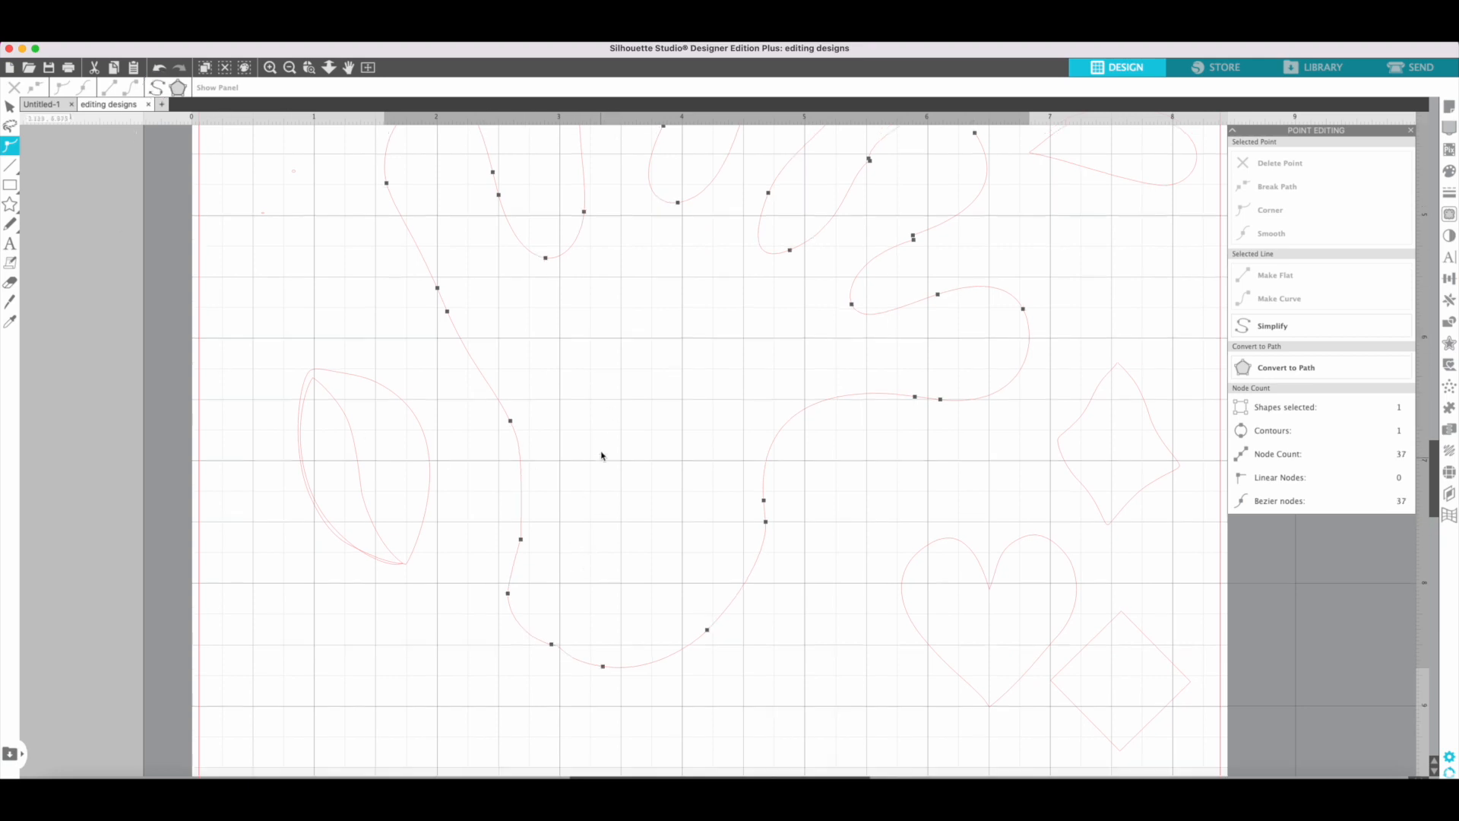
scroll(601, 456, up, 8)
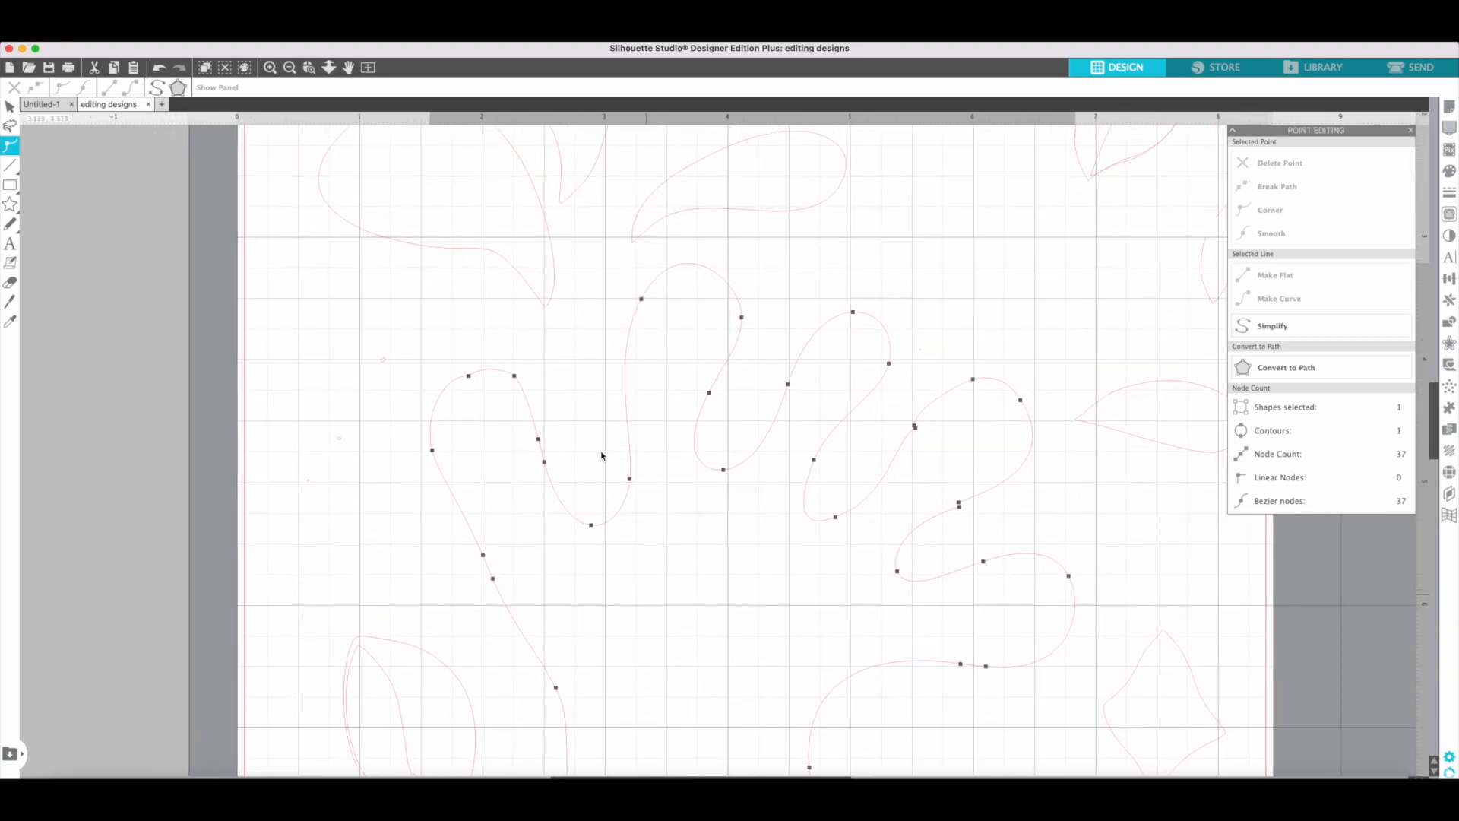
scroll(601, 456, up, 2)
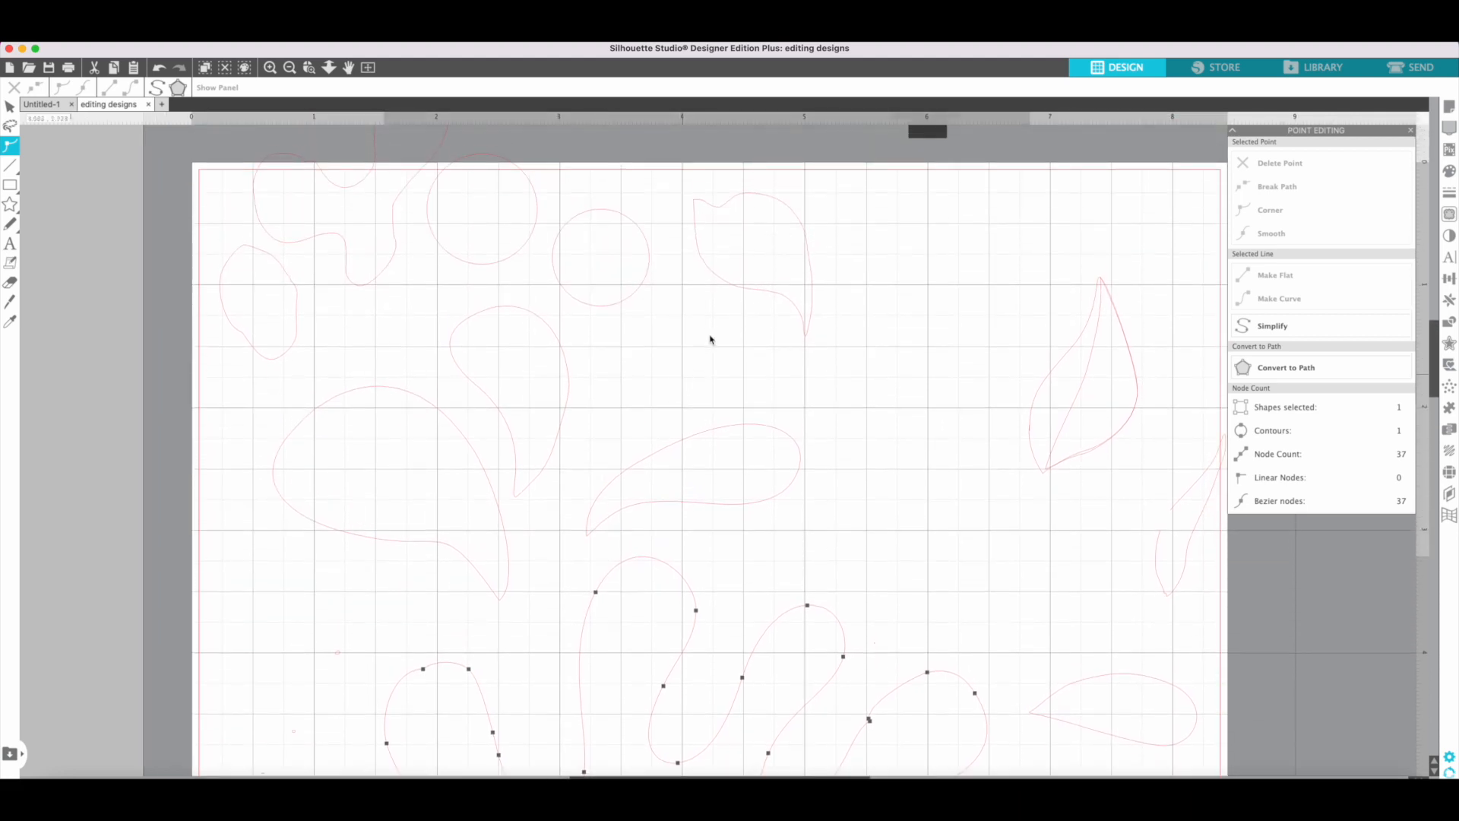
drag(808, 232, 1007, 284)
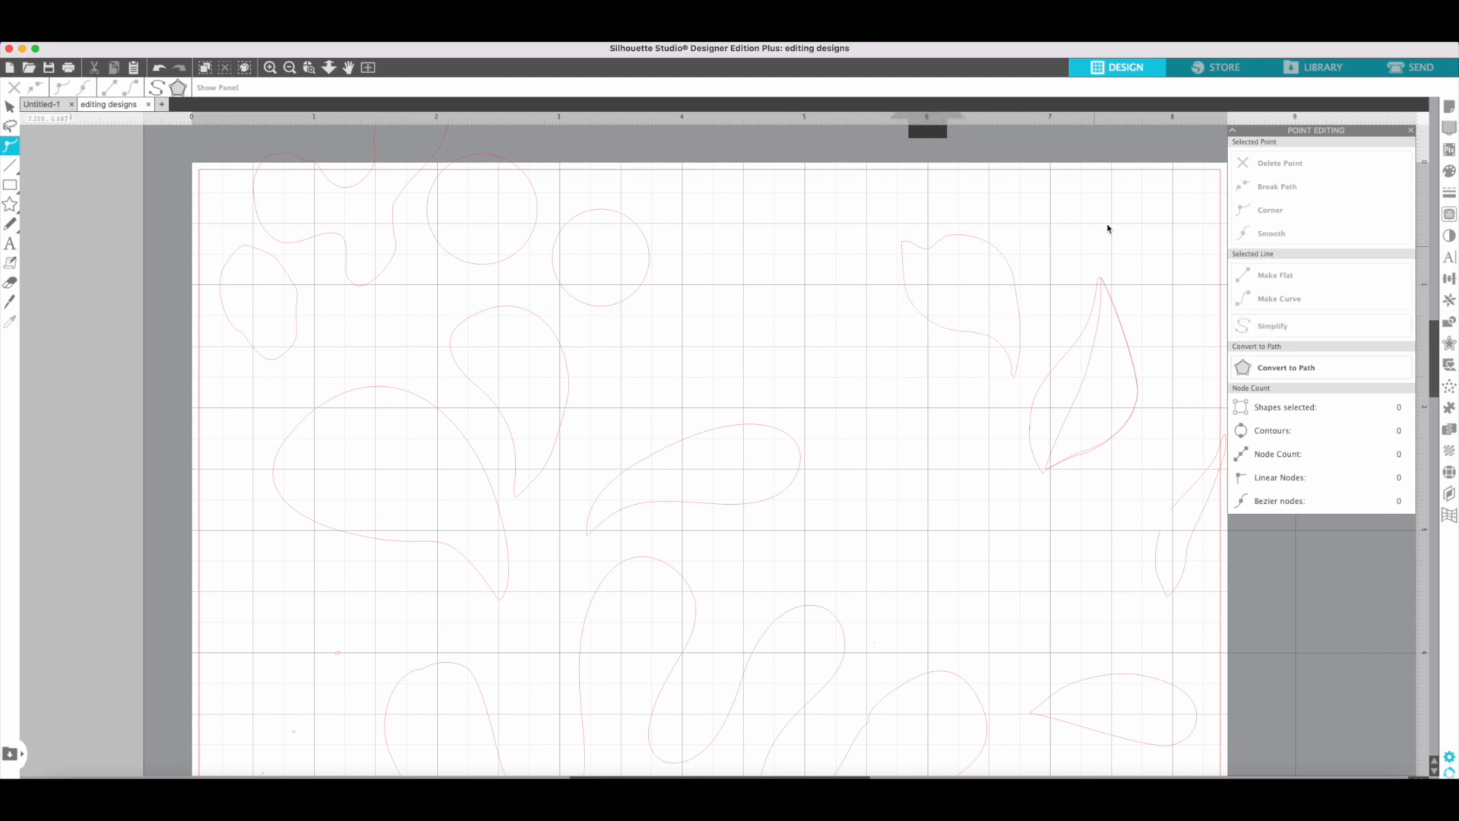
click(927, 247)
click(928, 249)
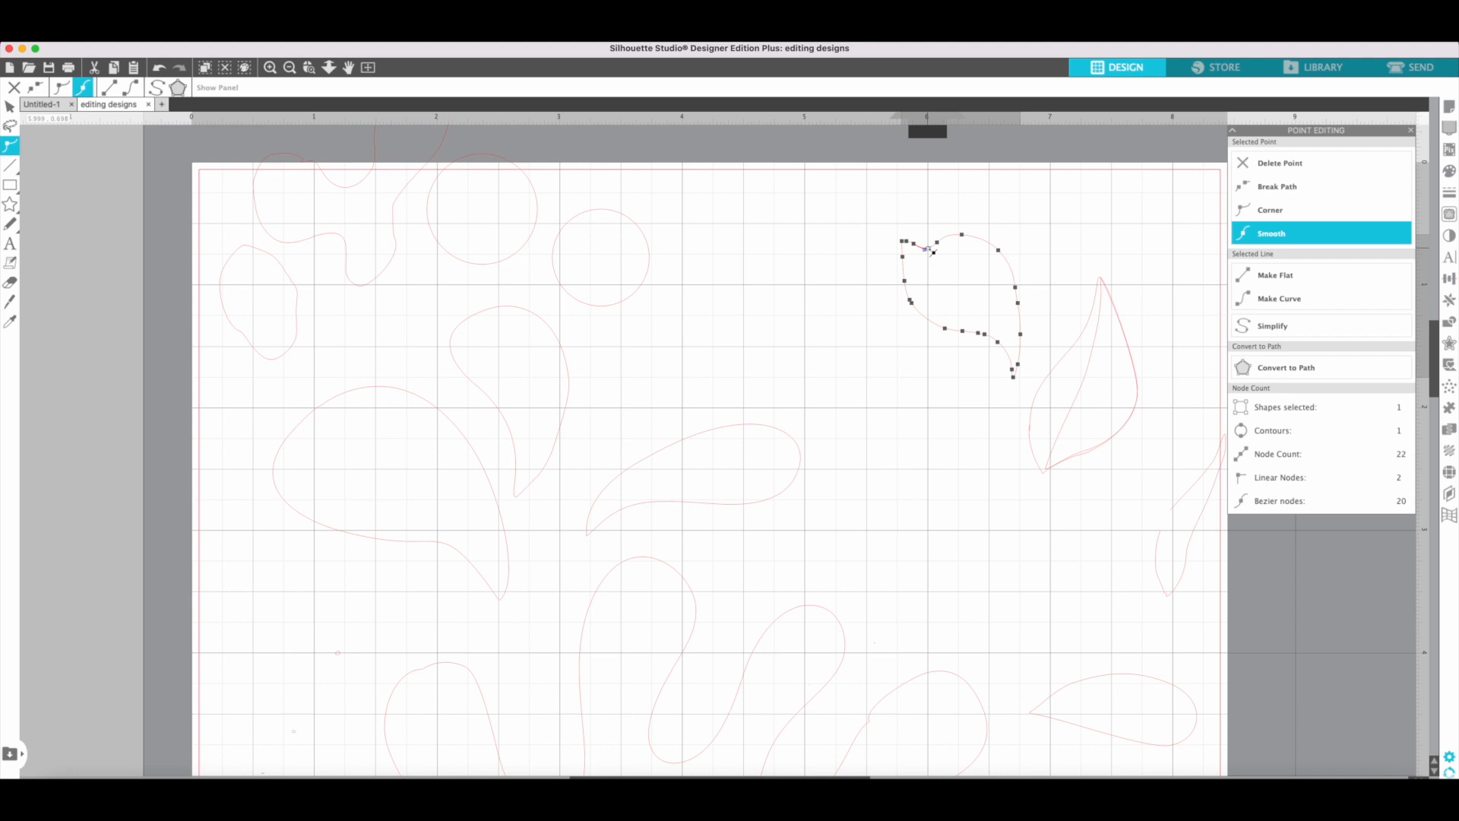
drag(928, 249, 928, 245)
click(156, 89)
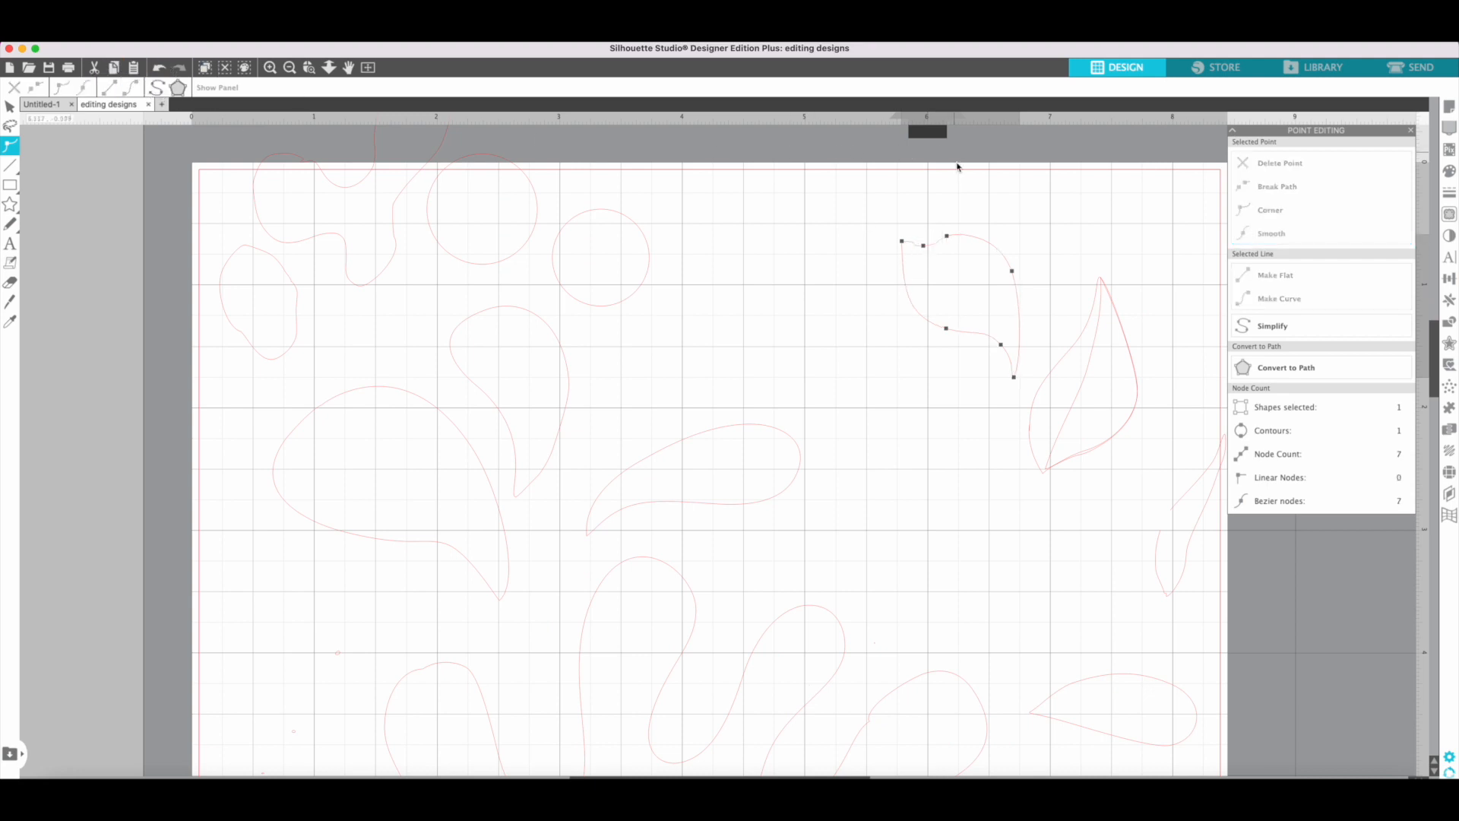
Step: Raise the notch in the former notched leaf's upper edge, add and adjust points beside its upper-left tip, and clean up the outline
click(923, 244)
drag(923, 243, 909, 232)
click(909, 237)
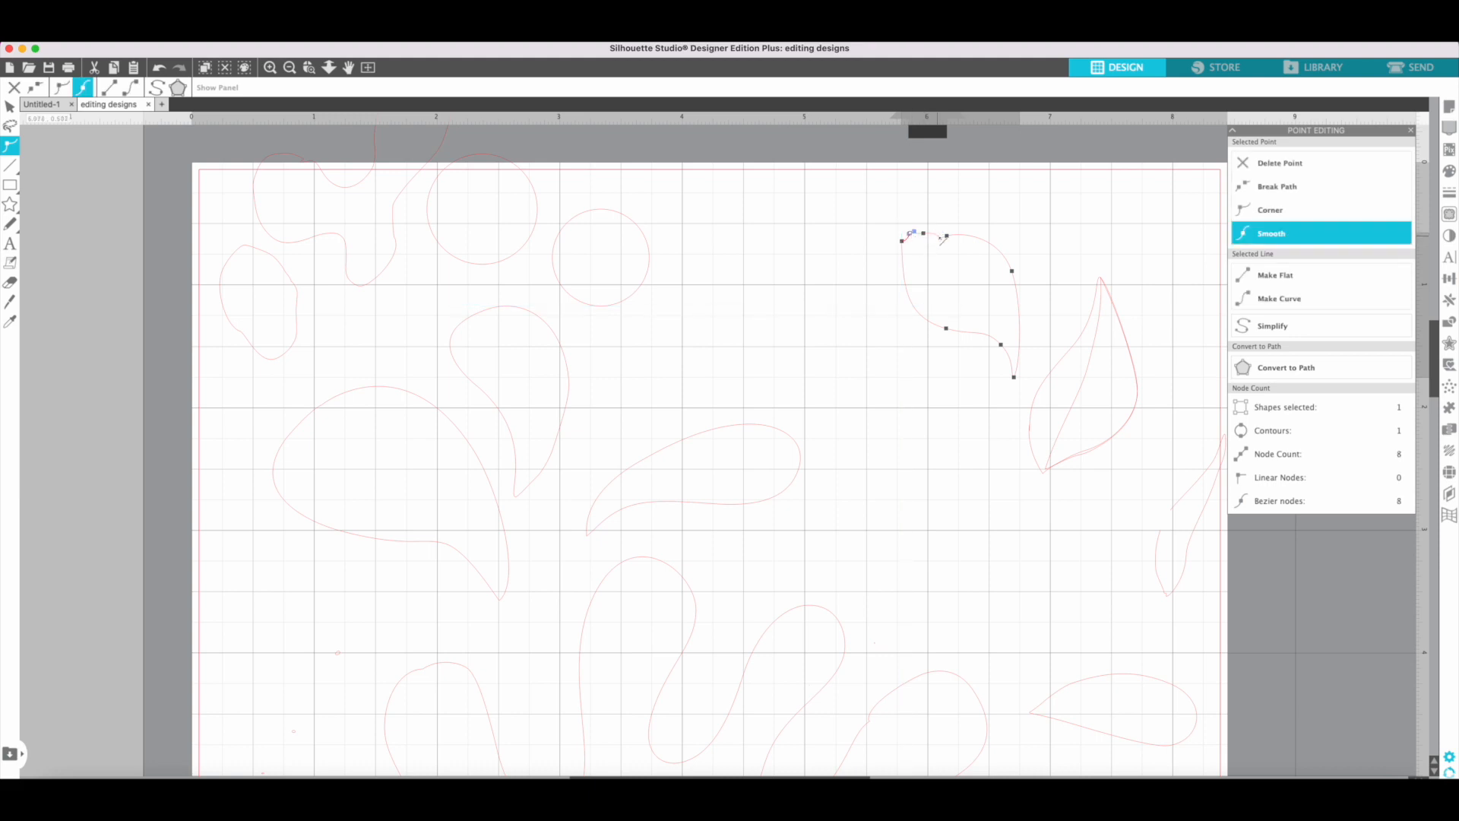
click(940, 235)
click(951, 235)
drag(961, 228, 909, 235)
click(922, 234)
key(Delete)
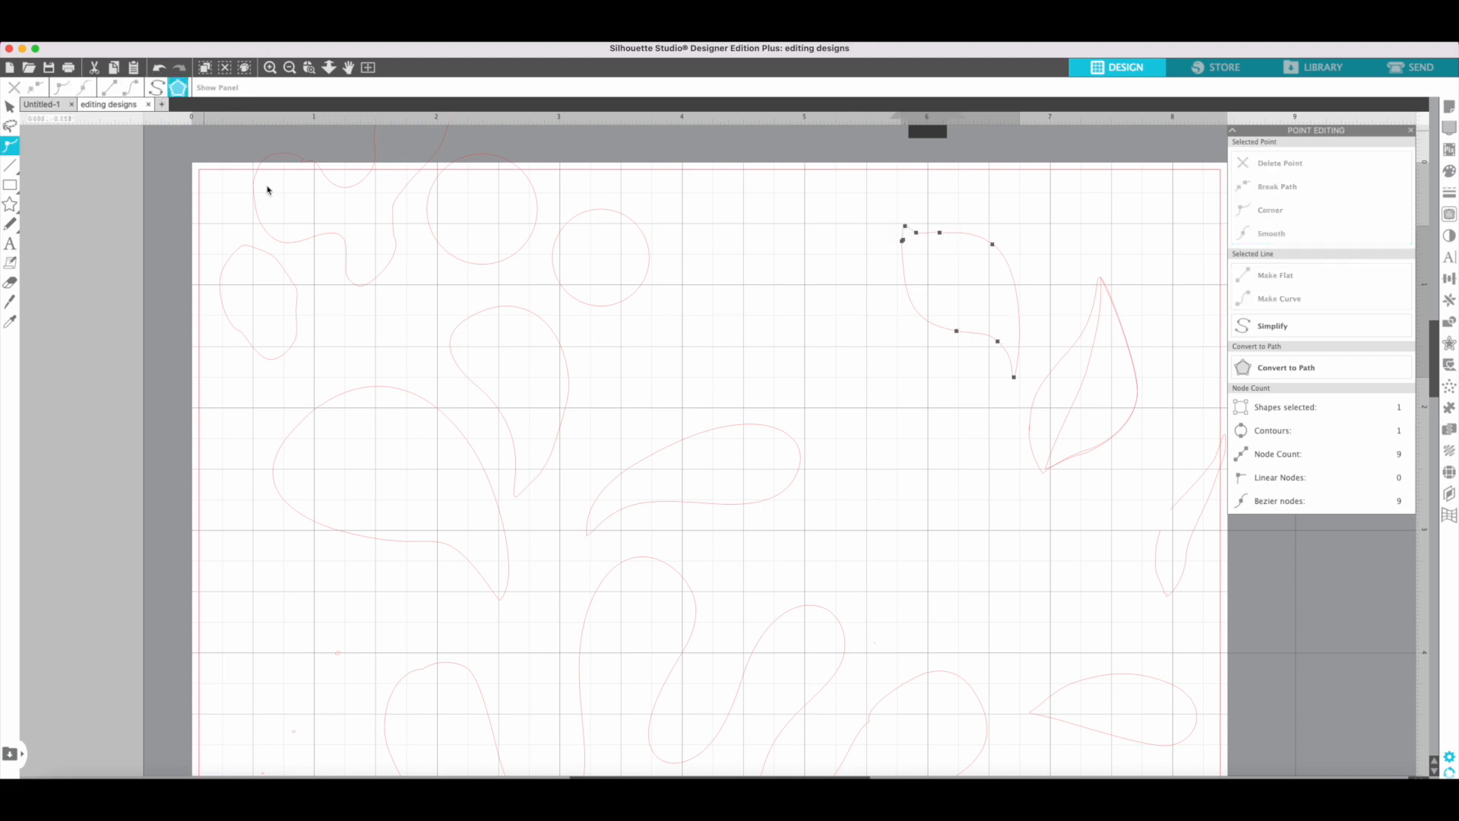
click(895, 346)
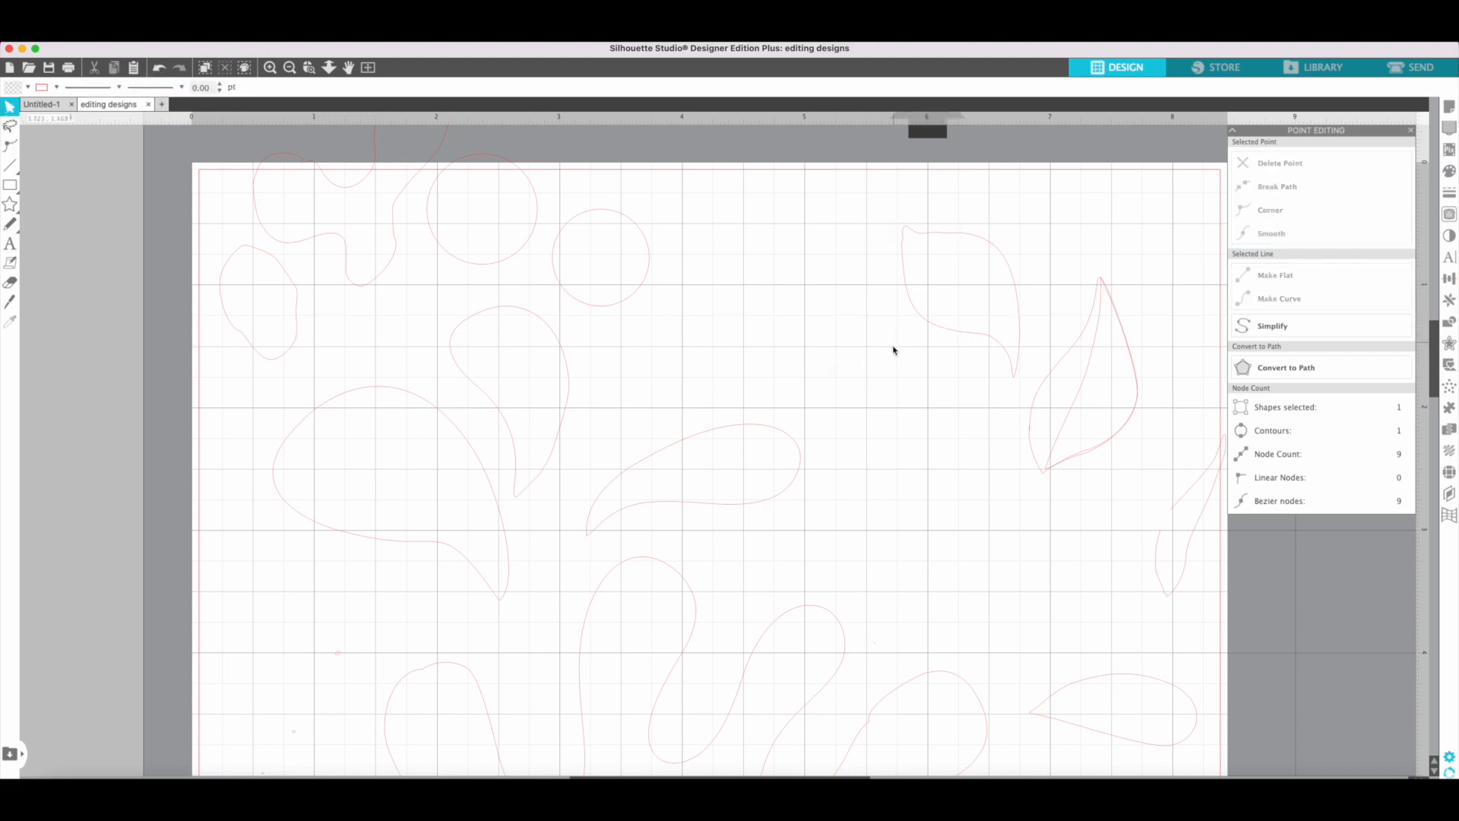
Step: Make the point at the upper-left tip of the leaf smooth
click(905, 243)
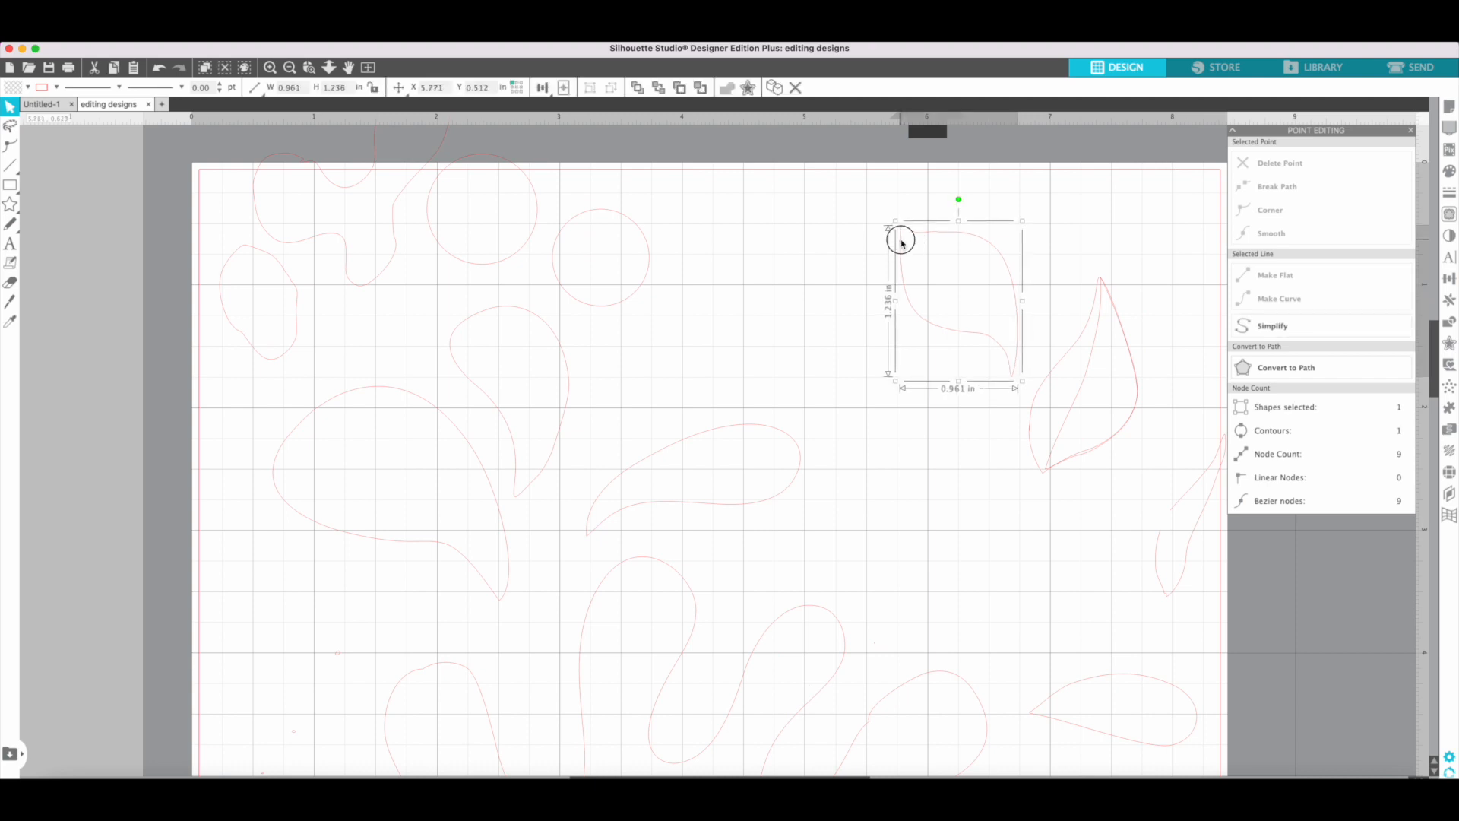
double_click(902, 243)
click(901, 241)
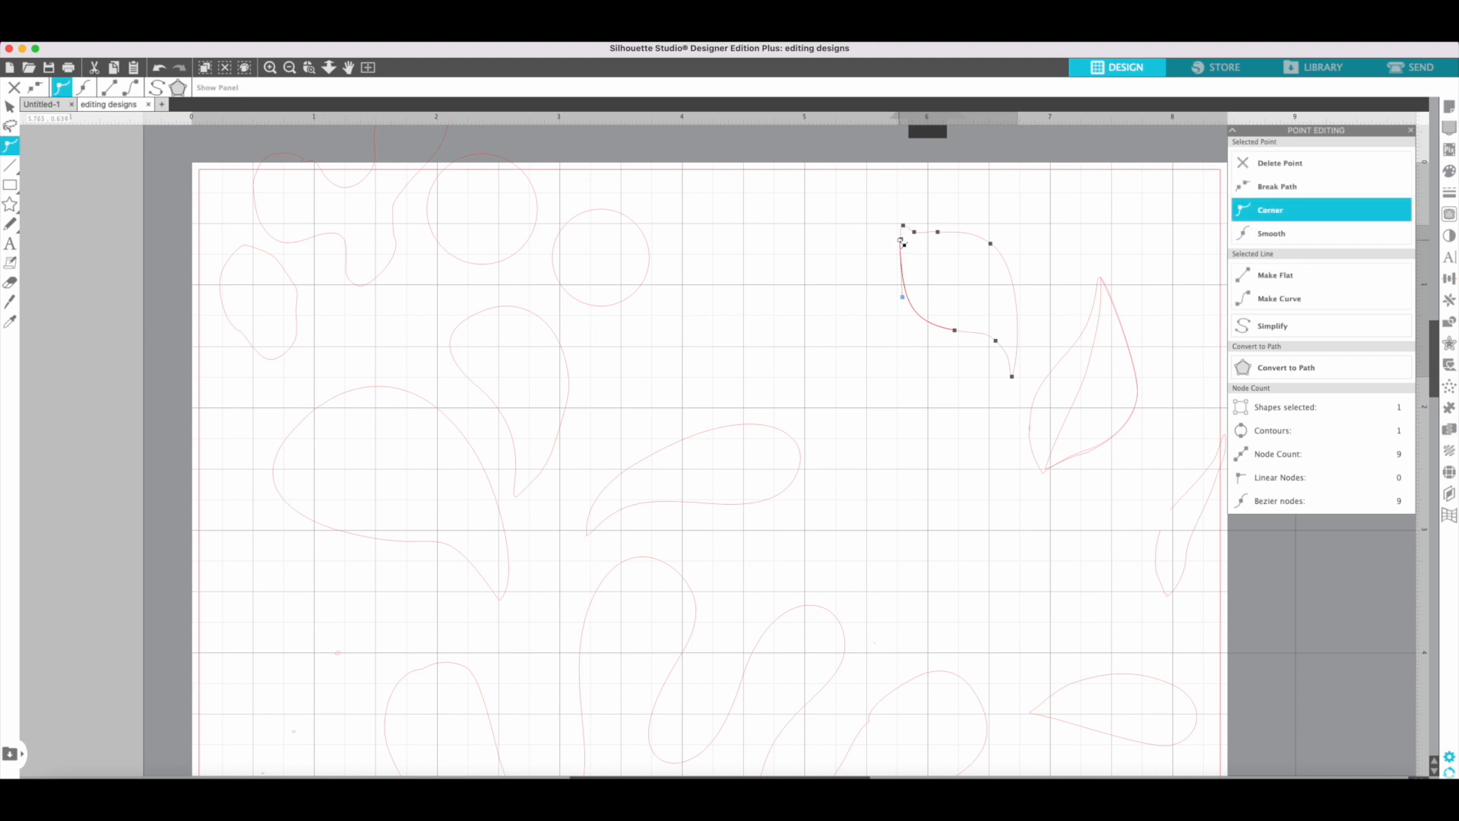
click(902, 241)
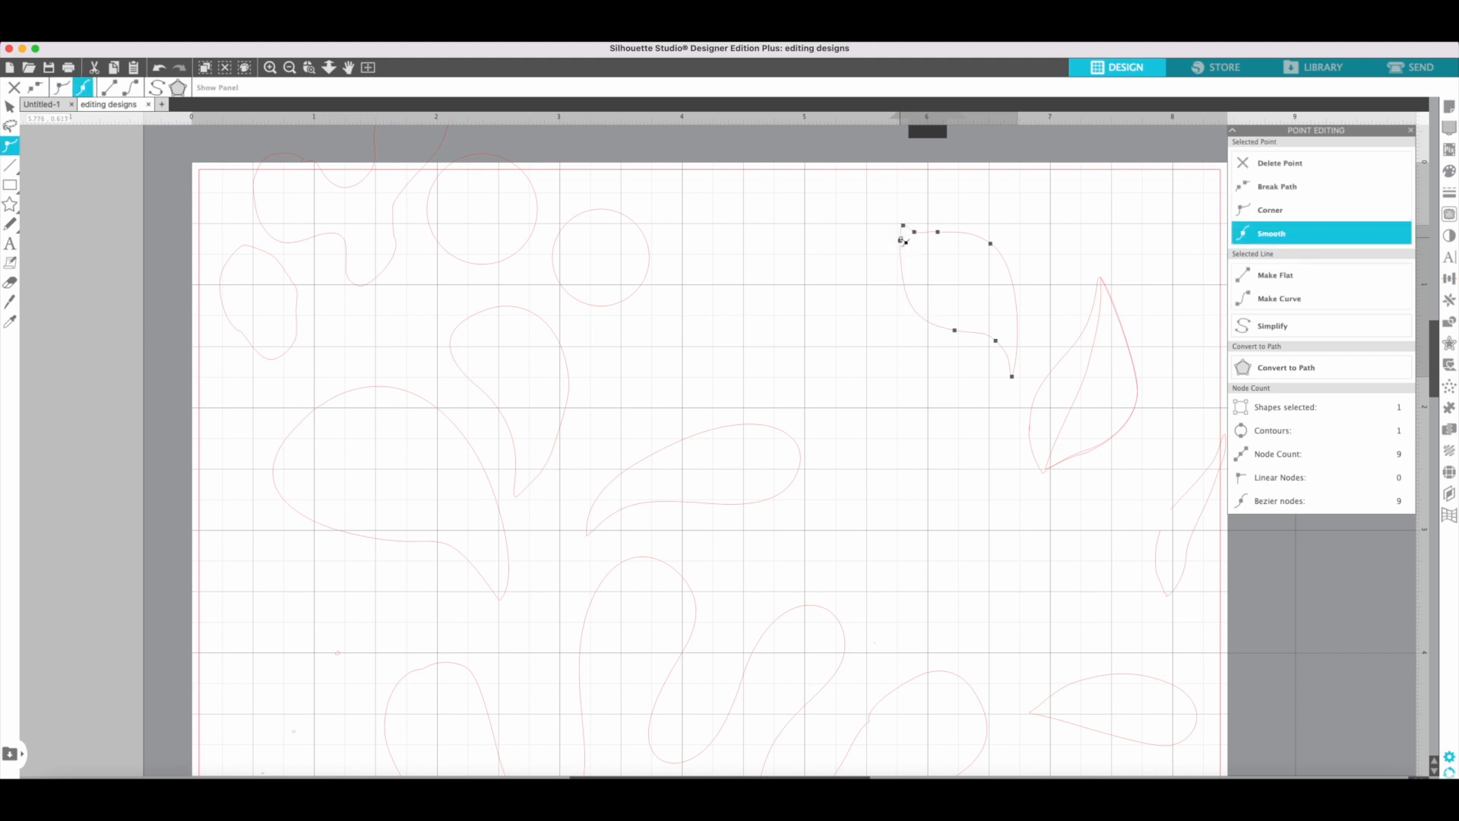
click(920, 262)
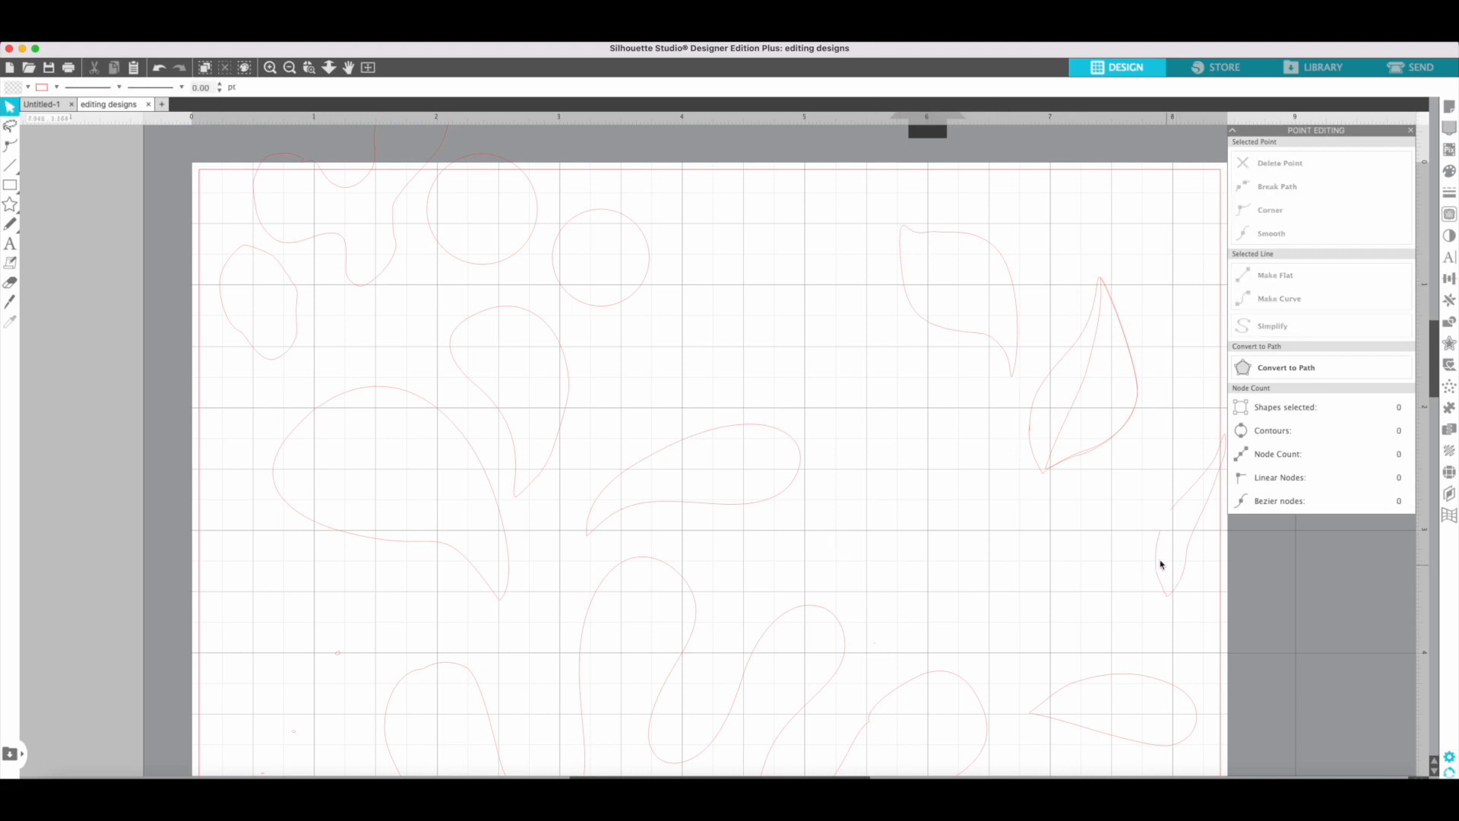
Step: Delete the open leaf fragment near the page's right edge and move the veined leaf's inner half out to the lower left
drag(1159, 569, 1110, 573)
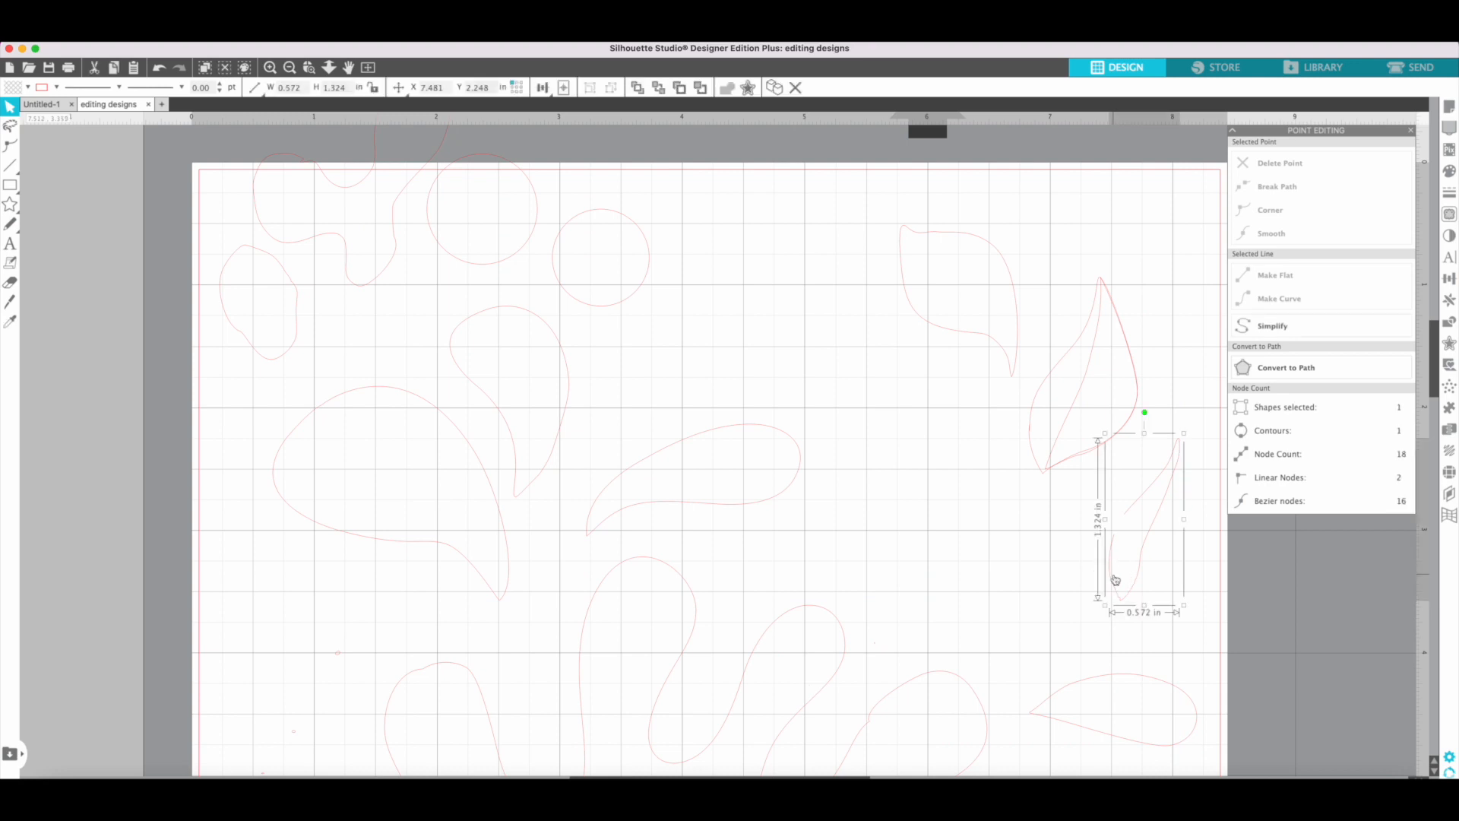
key(Delete)
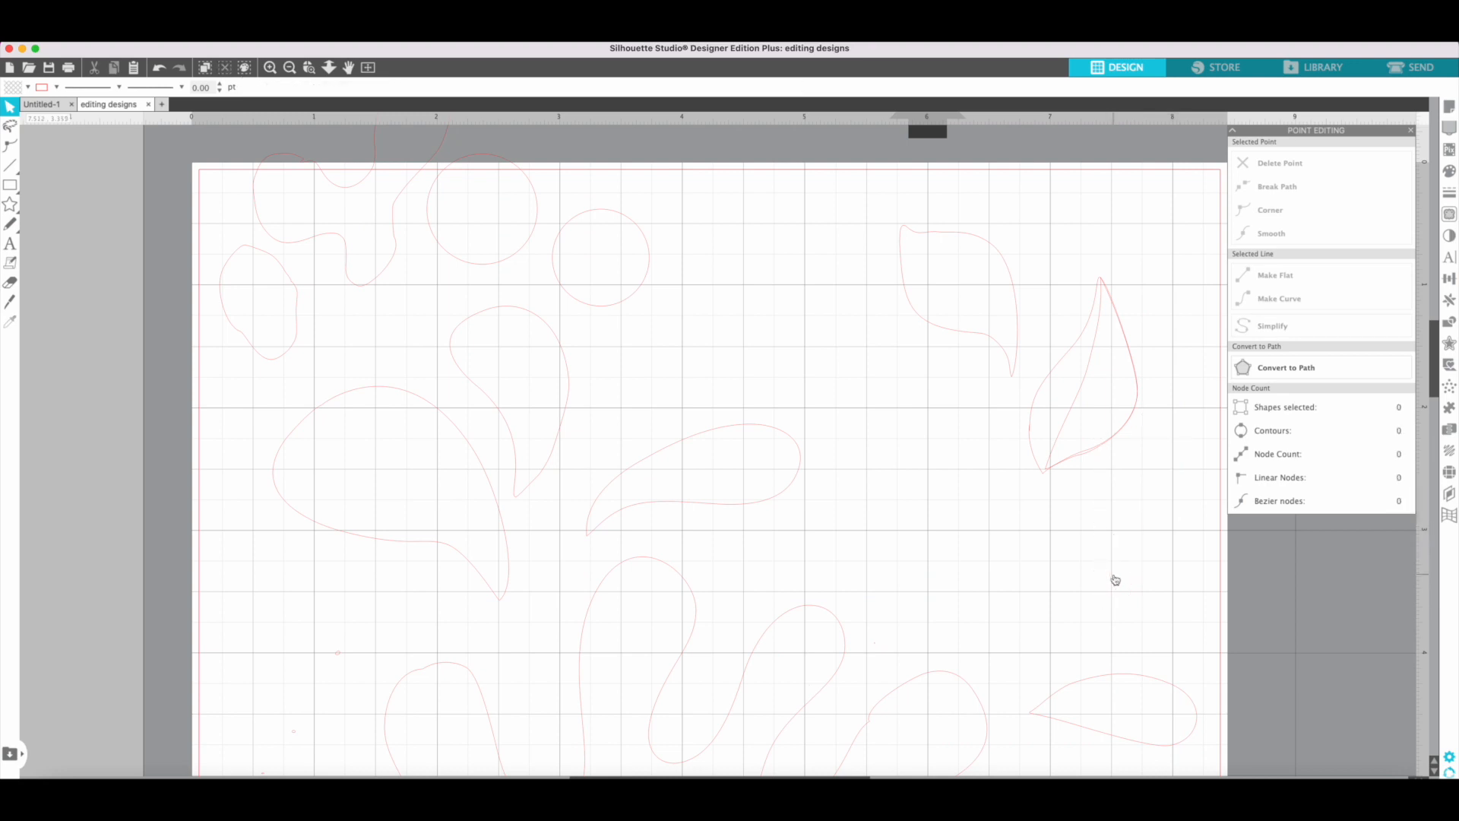
drag(1071, 407, 949, 542)
click(846, 414)
Step: Move the two circles beside the leaf shapes and shift the three-lobed shape right so it sits fully on the page
drag(569, 298, 807, 312)
click(573, 253)
click(507, 240)
click(619, 281)
drag(519, 251, 901, 431)
drag(395, 202, 693, 309)
click(671, 297)
Step: Simplify the small irregular oval near the page's upper-left corner and smooth its top point
click(286, 351)
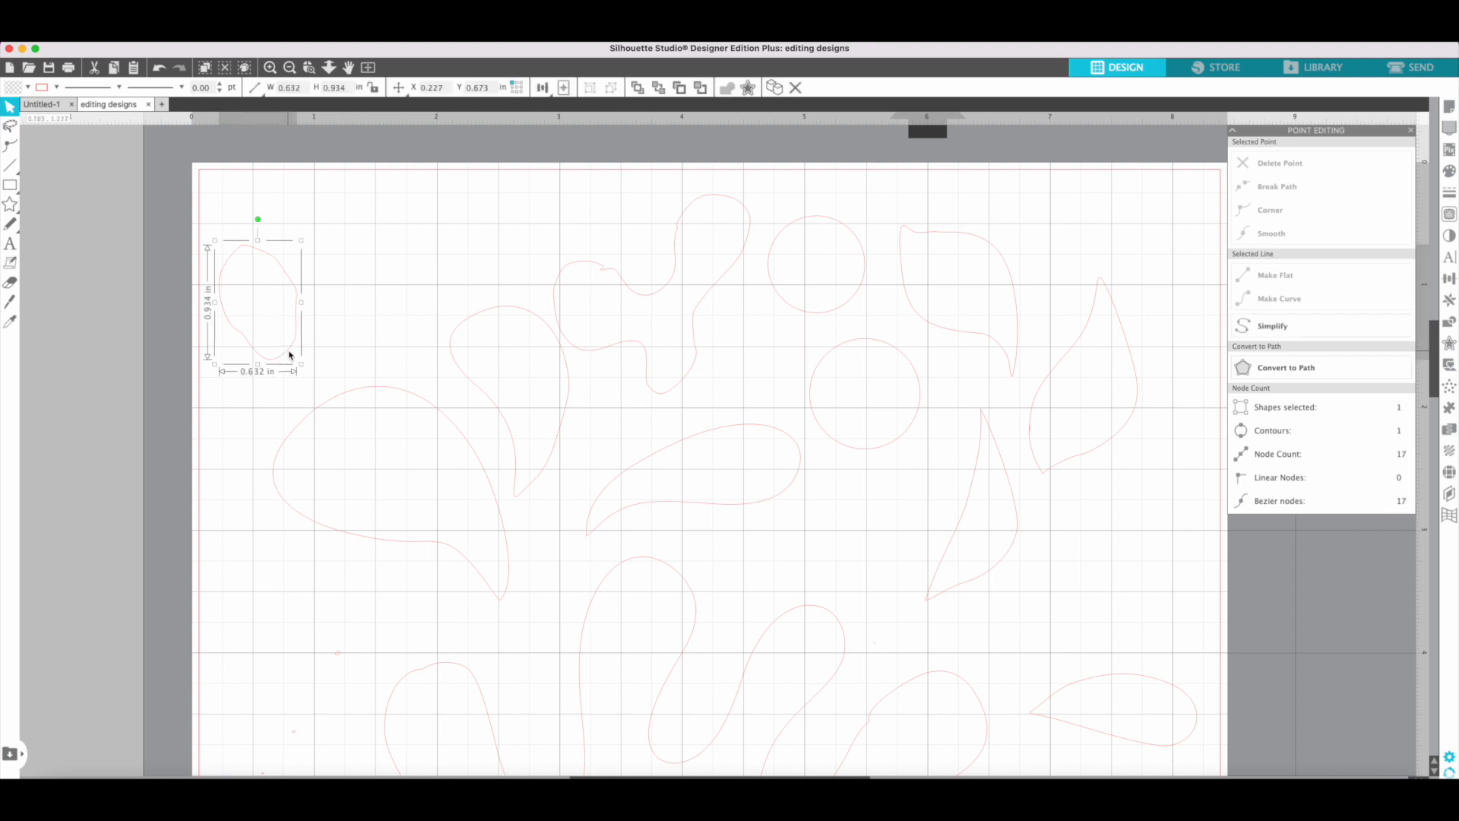
double_click(290, 354)
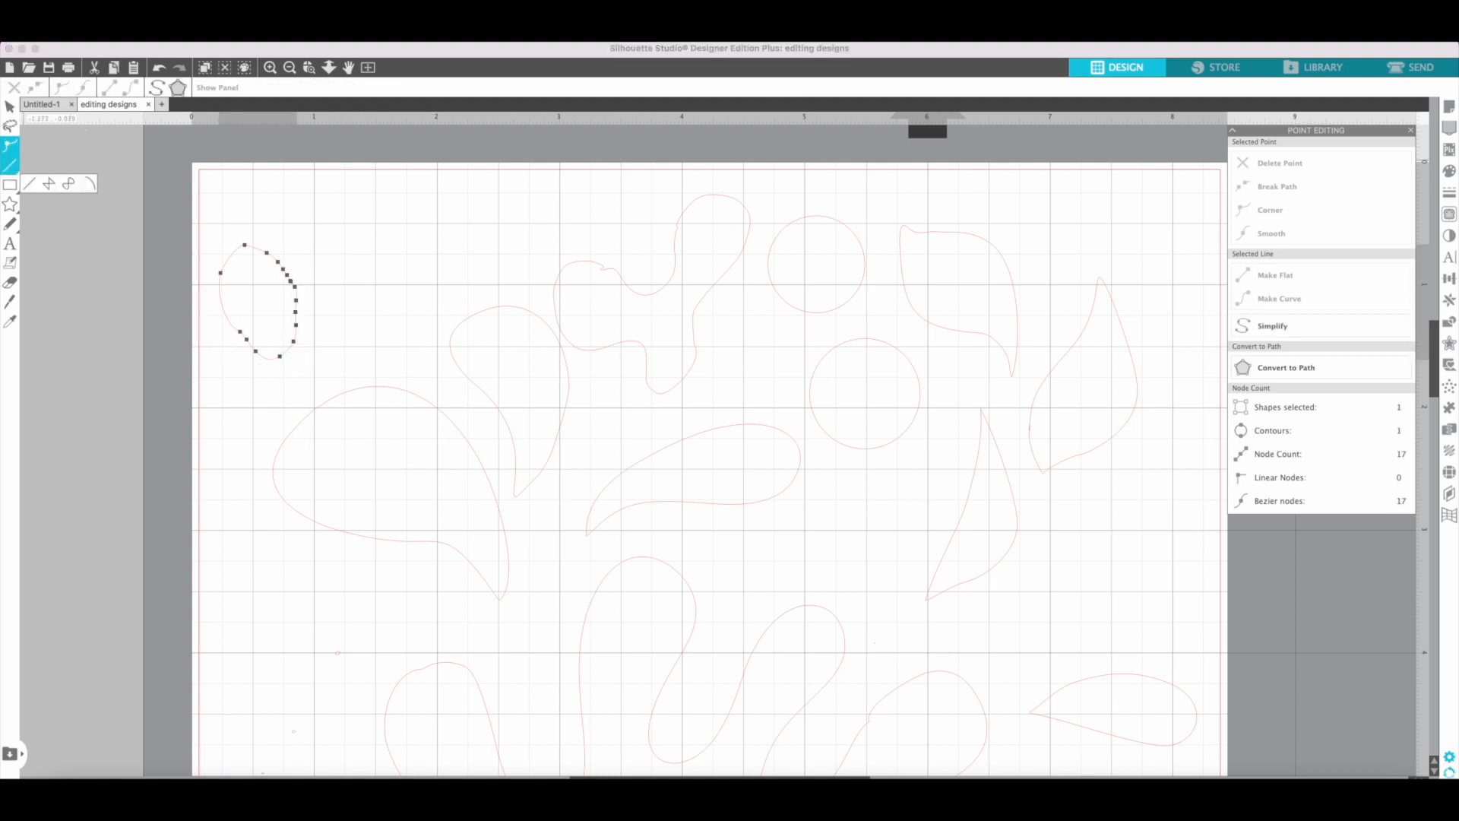
click(156, 88)
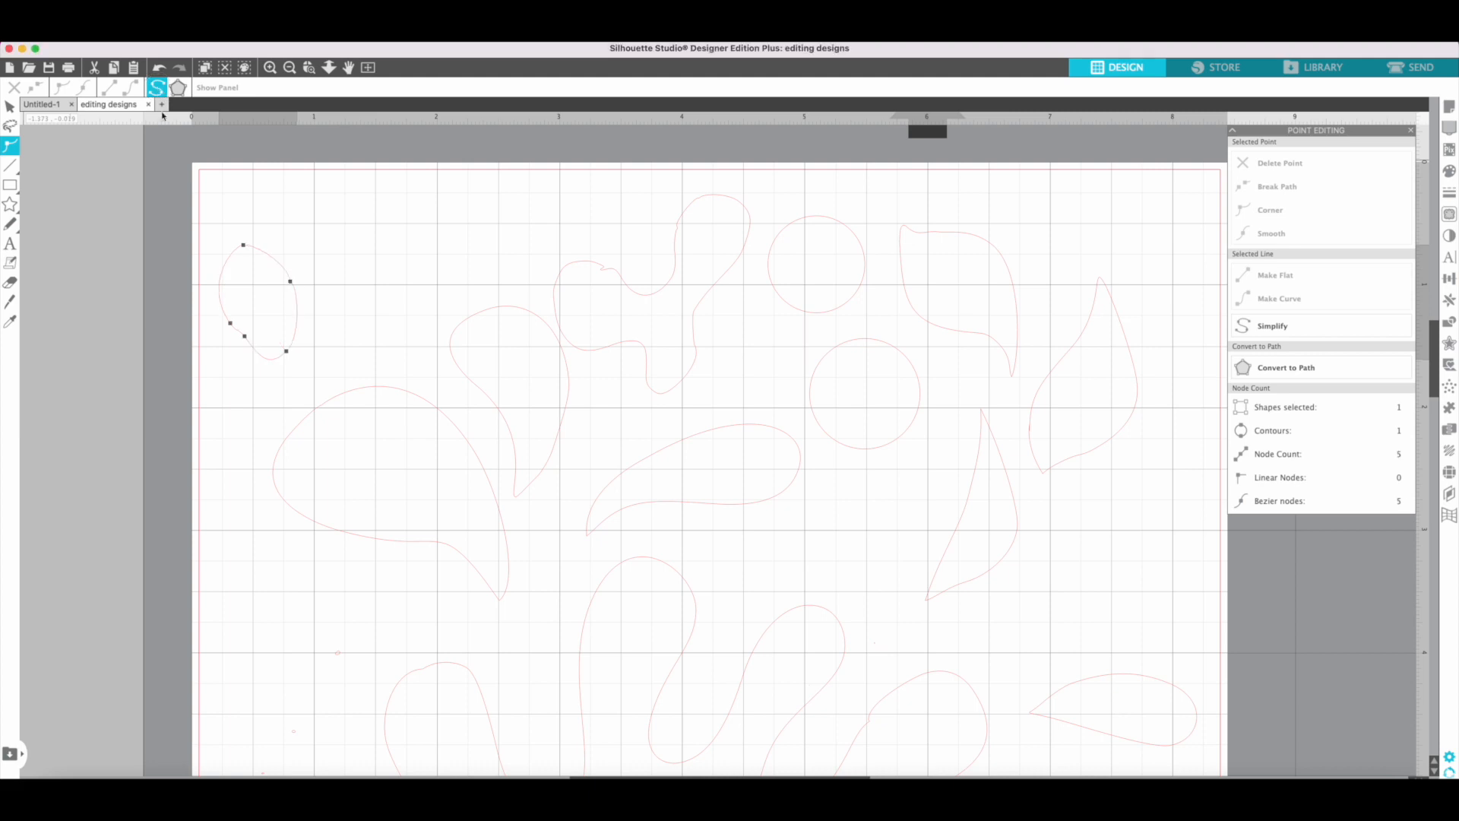
click(243, 245)
click(350, 242)
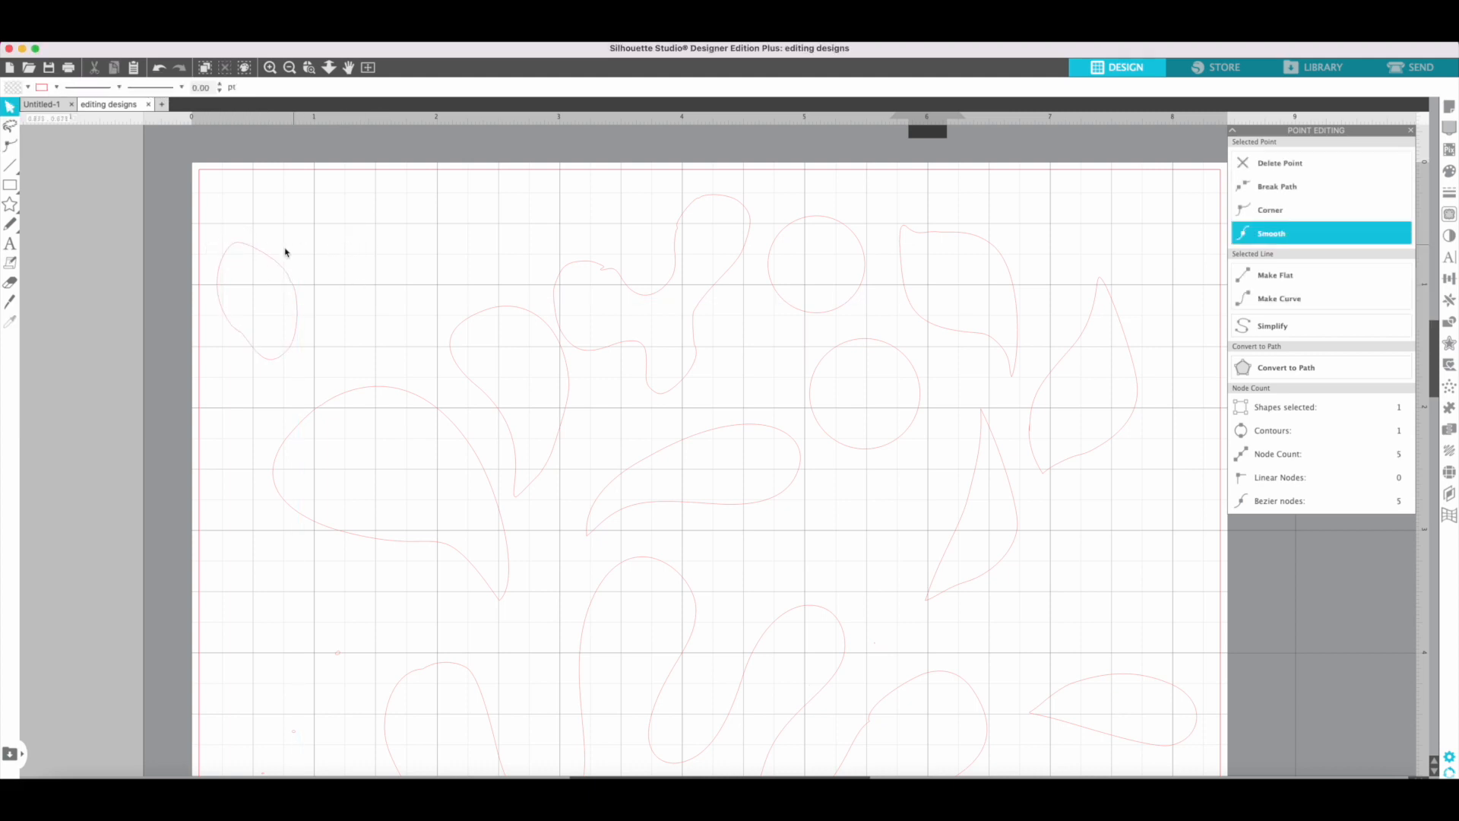
Step: Rotate the small oval clockwise until it stands upright and reposition it slightly farther into the page
drag(267, 253, 361, 213)
click(354, 346)
click(361, 210)
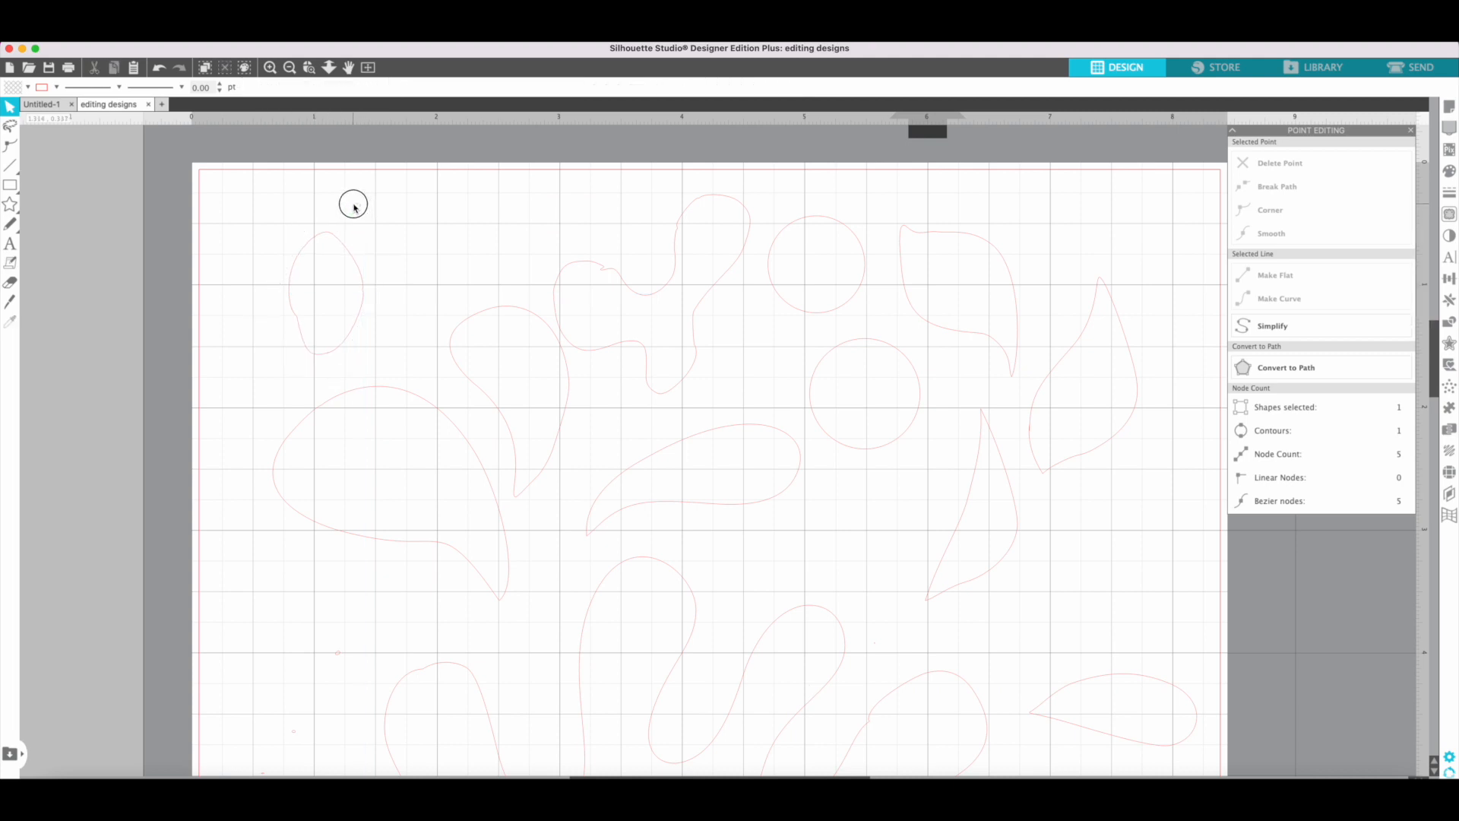
drag(352, 261, 341, 258)
Step: Add points on the small oval's lower-left side and lower-right base and pull them to even out the curve
click(286, 324)
double_click(286, 323)
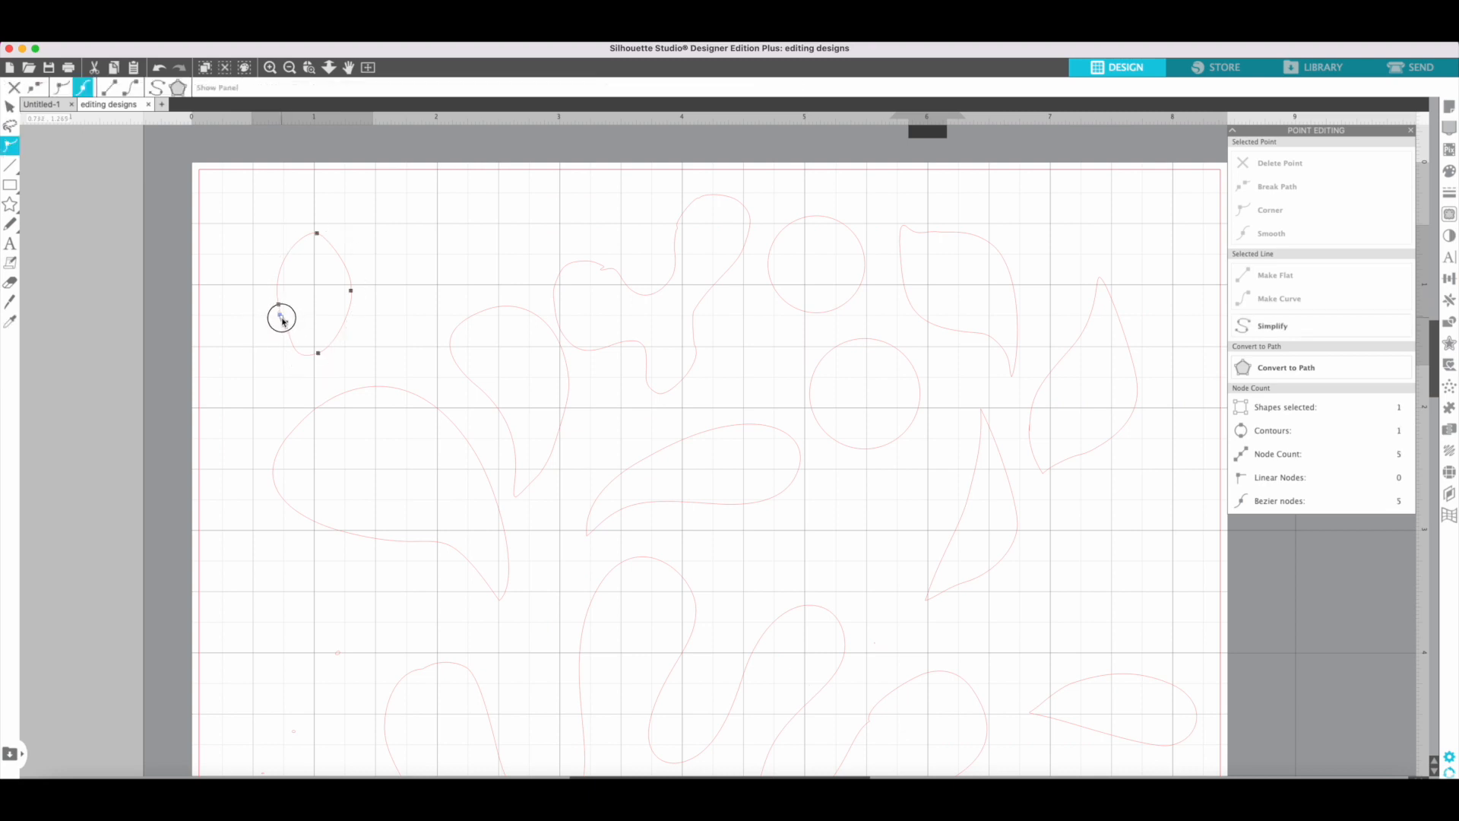
click(285, 319)
drag(288, 327, 290, 334)
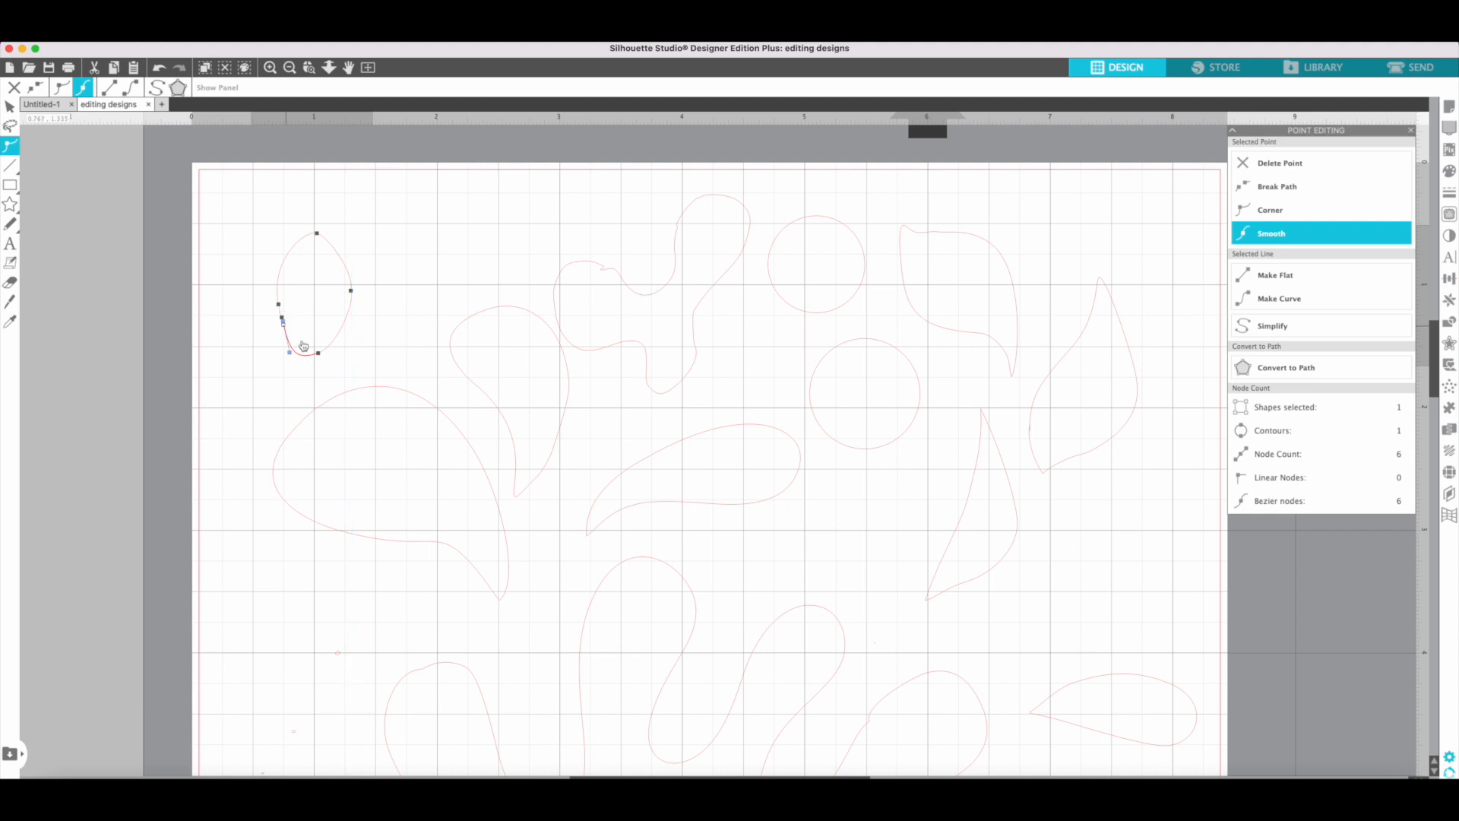
click(331, 355)
drag(332, 352, 335, 349)
click(385, 327)
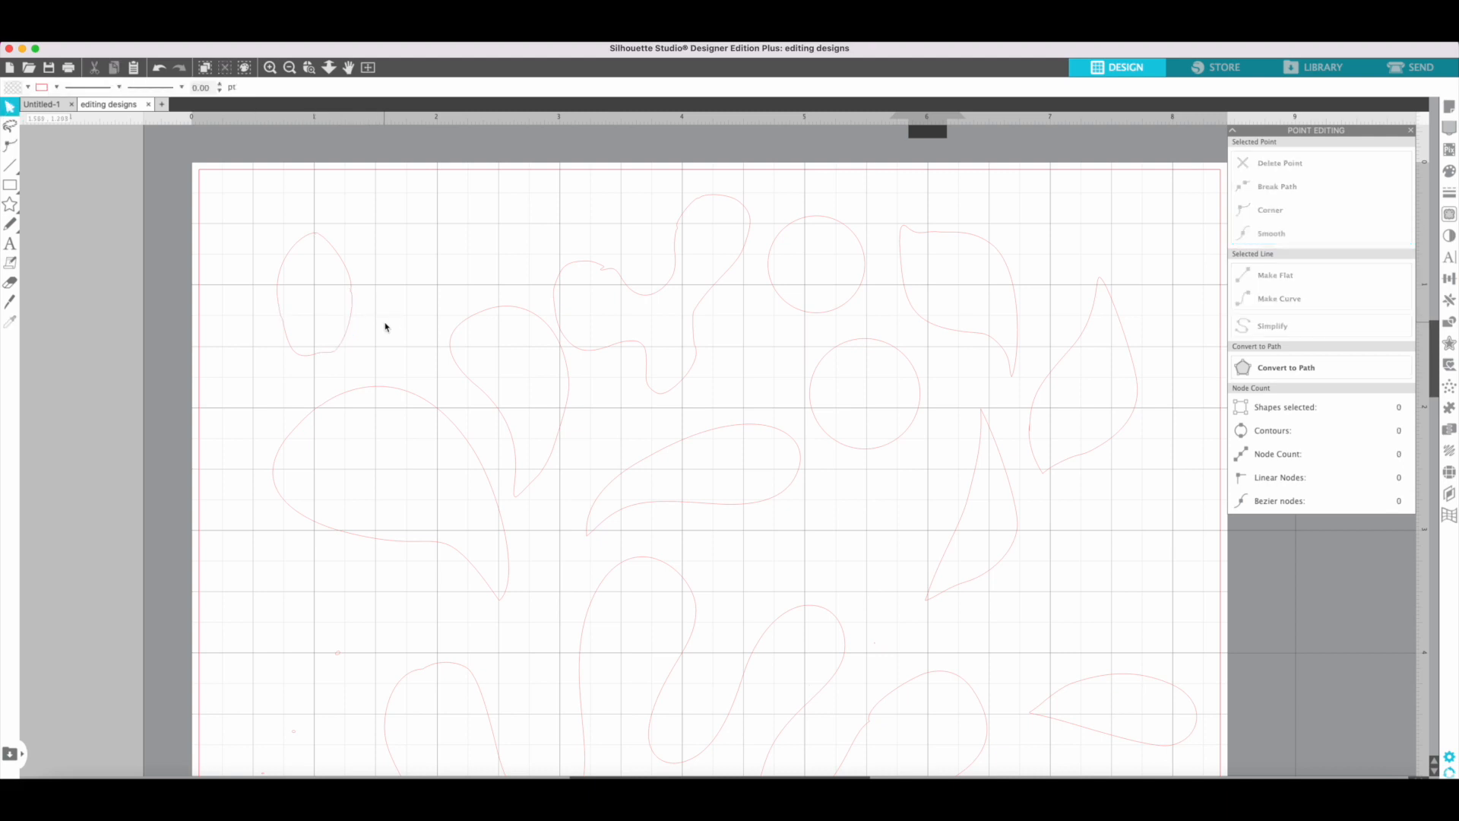
Step: Add a point on the small oval's upper-left side and simplify the outline
click(290, 260)
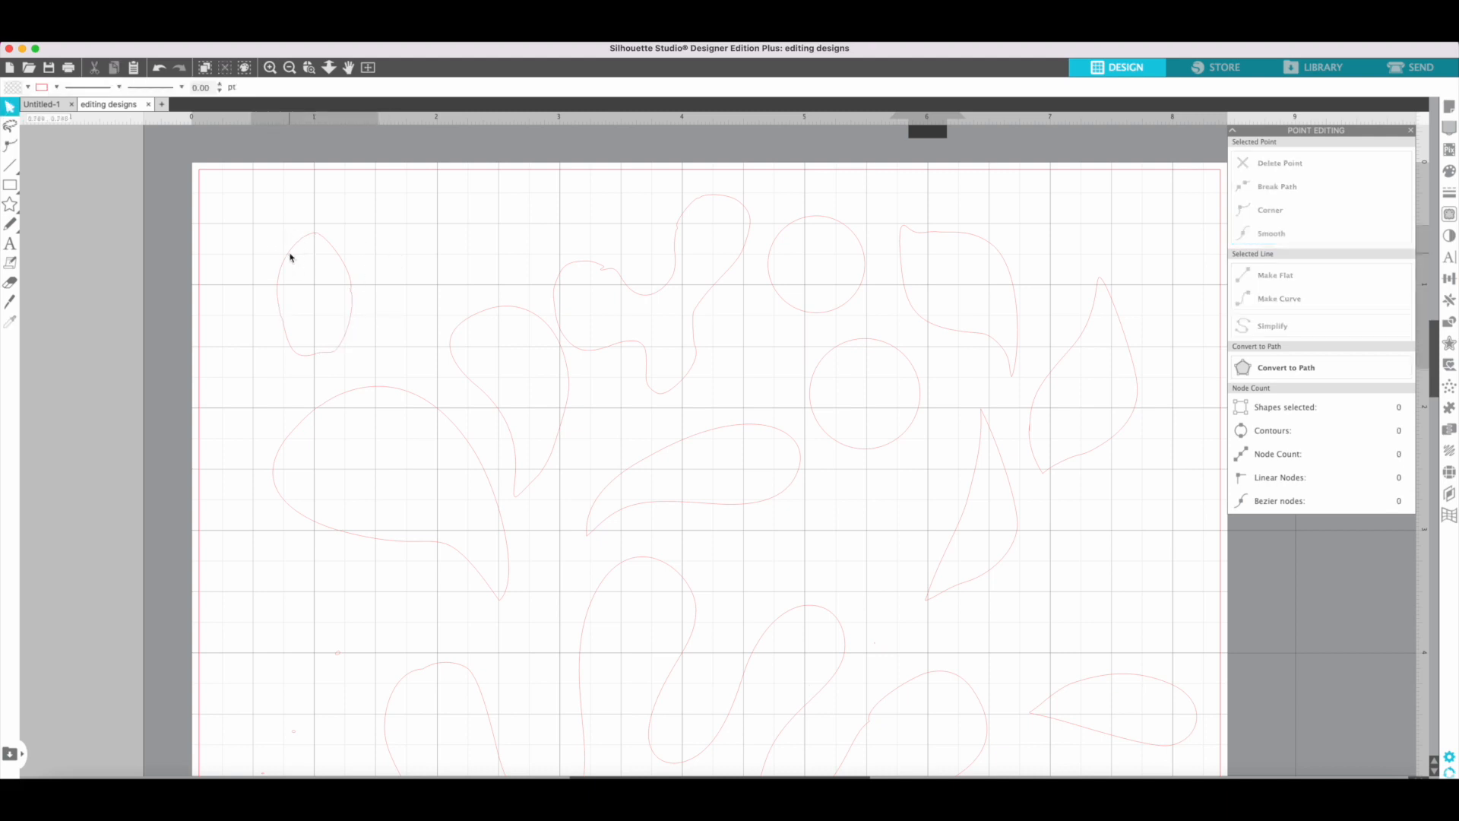
double_click(290, 259)
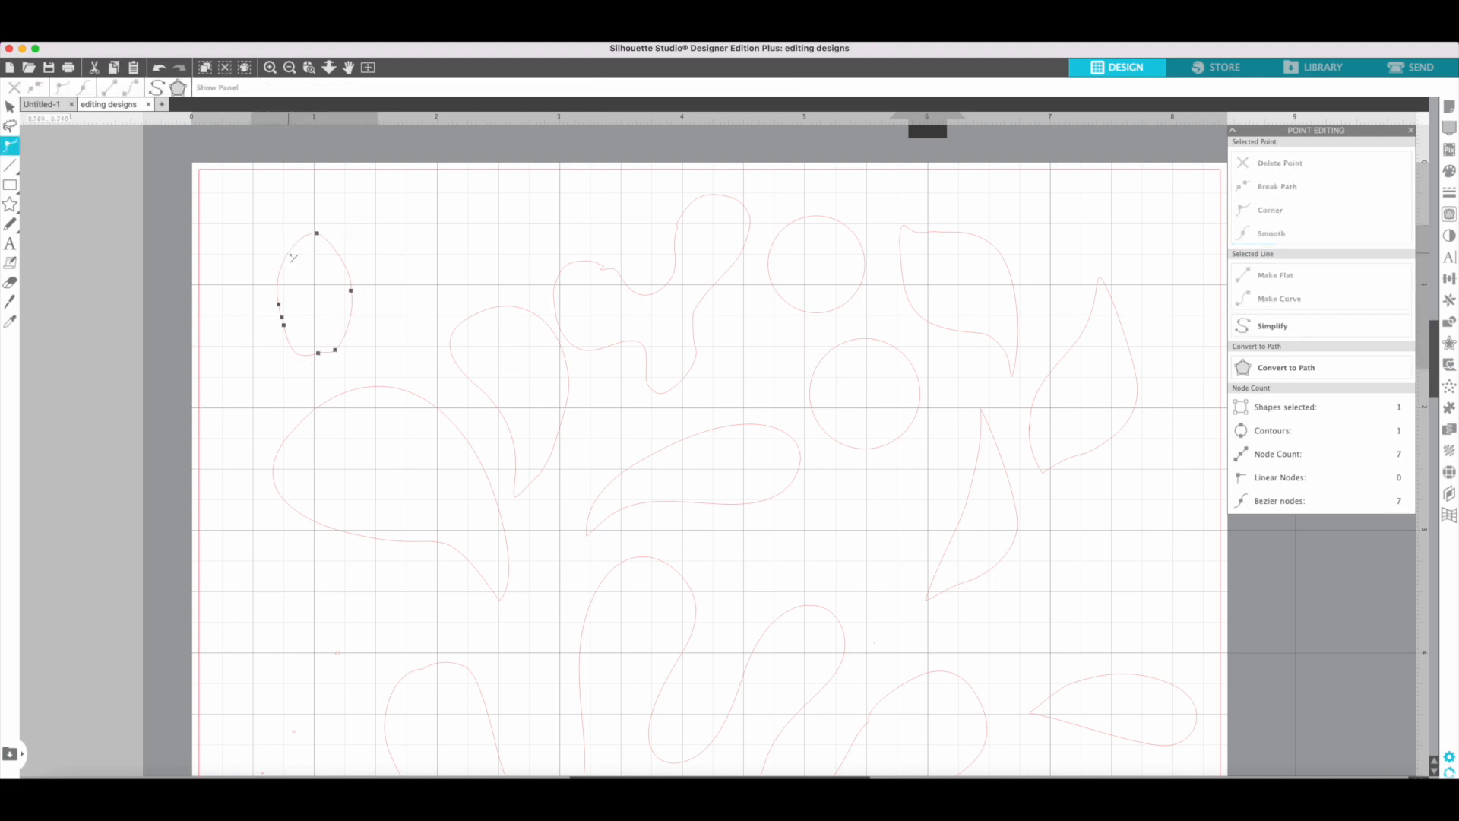
click(290, 257)
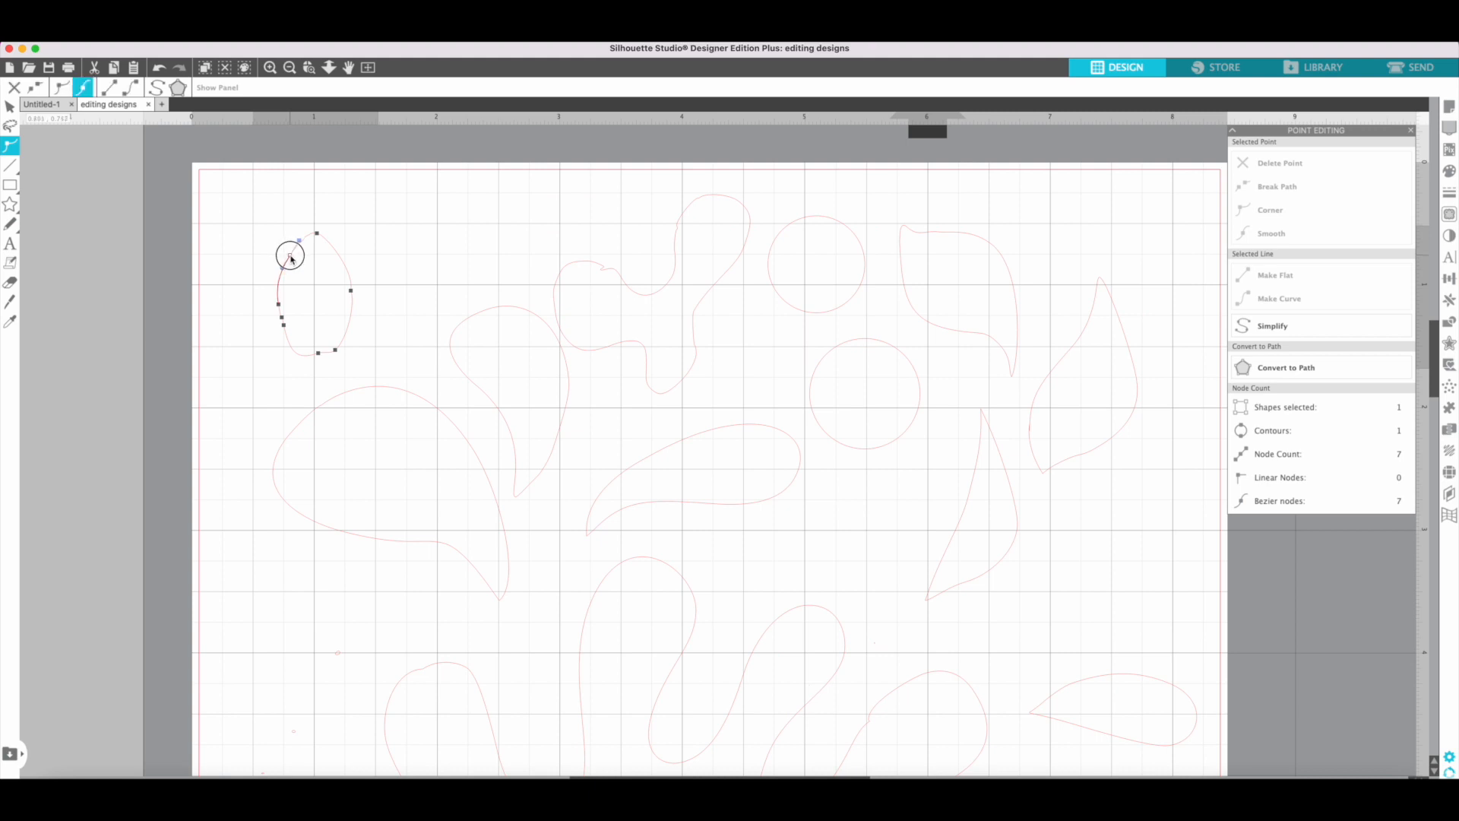
click(421, 260)
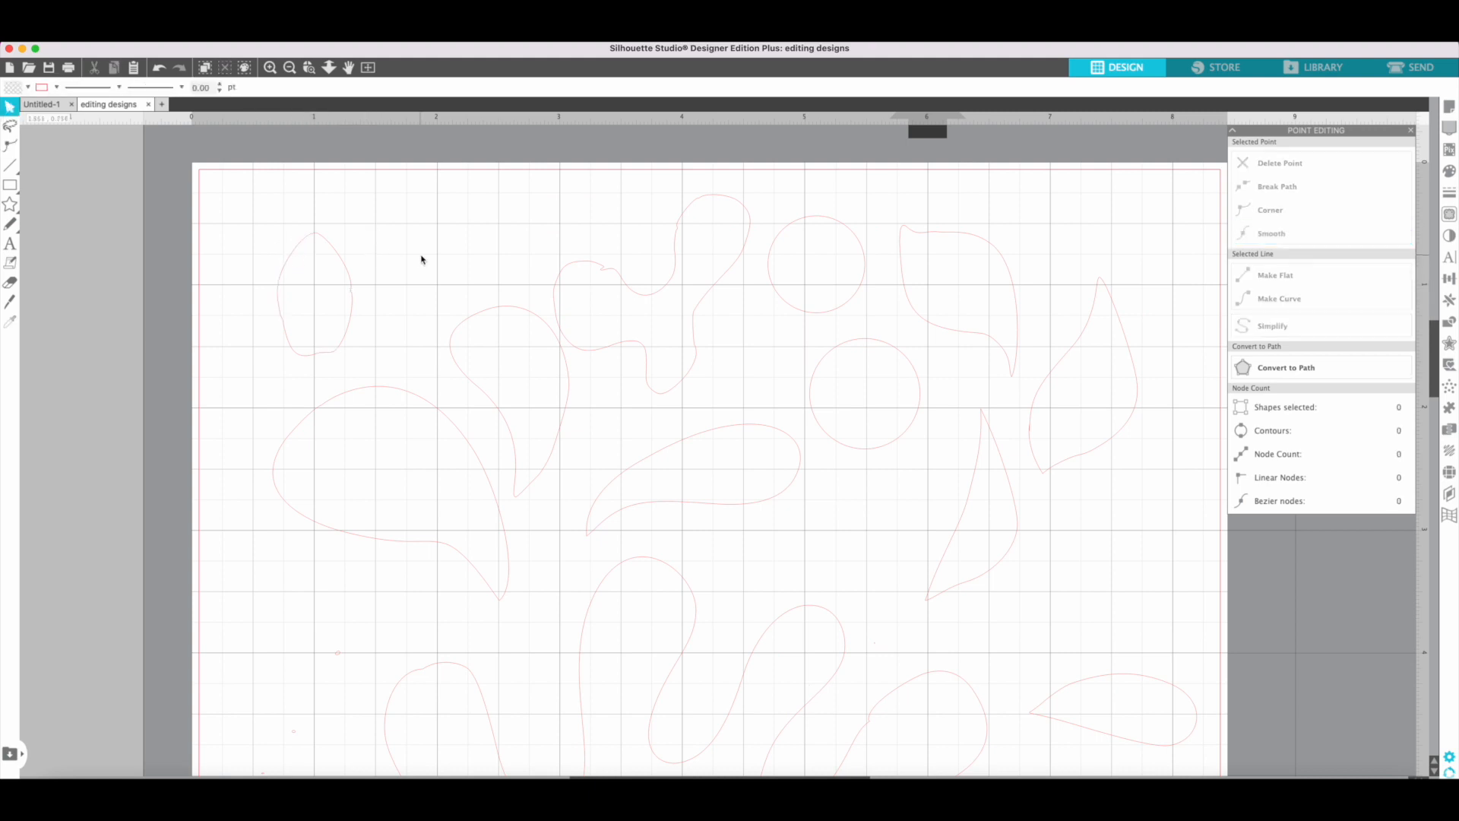
click(325, 357)
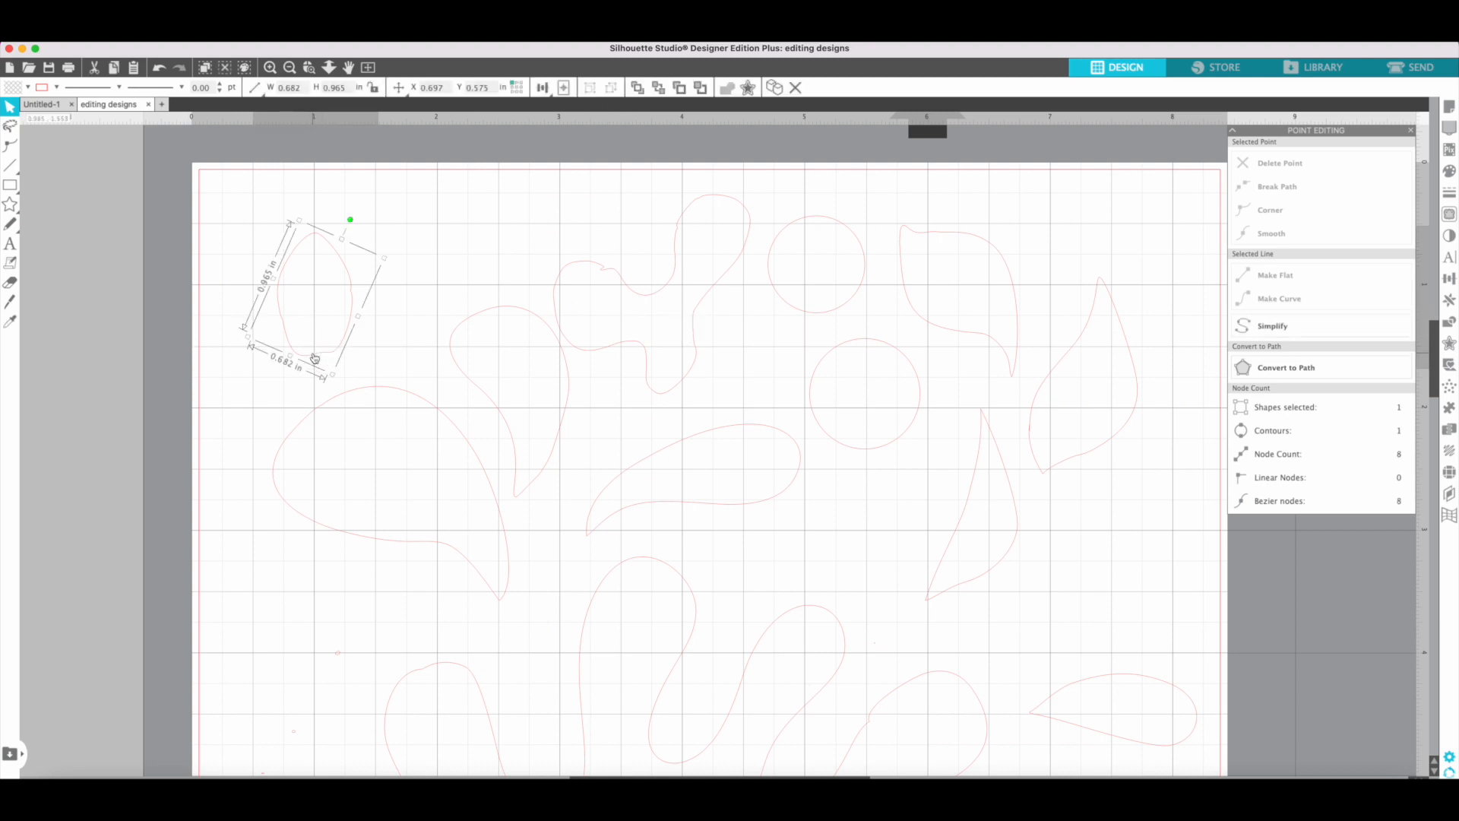
double_click(326, 357)
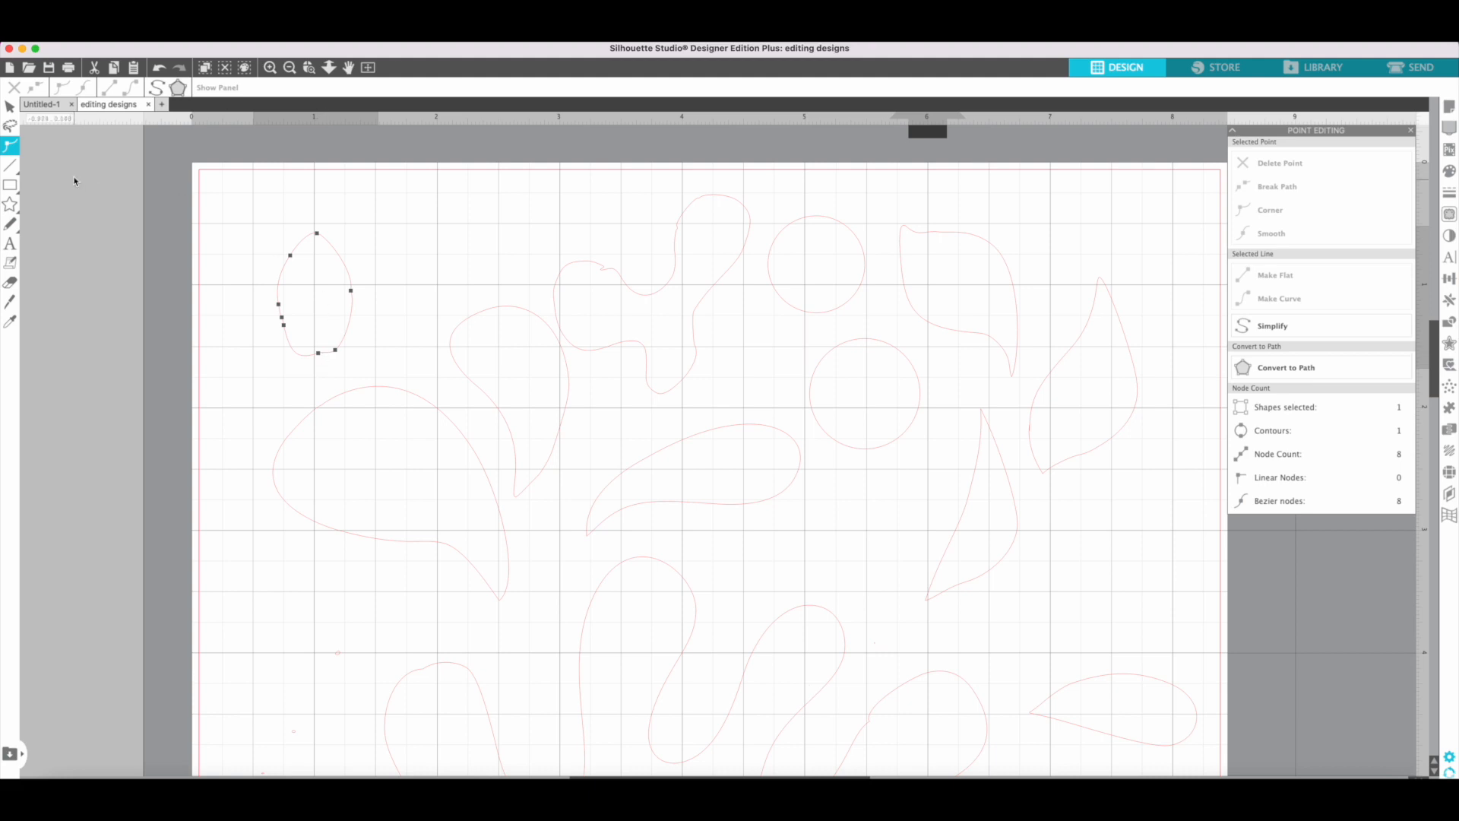
click(157, 87)
Step: Simplify the three-lobed shape's outline repeatedly to reduce its points
click(689, 382)
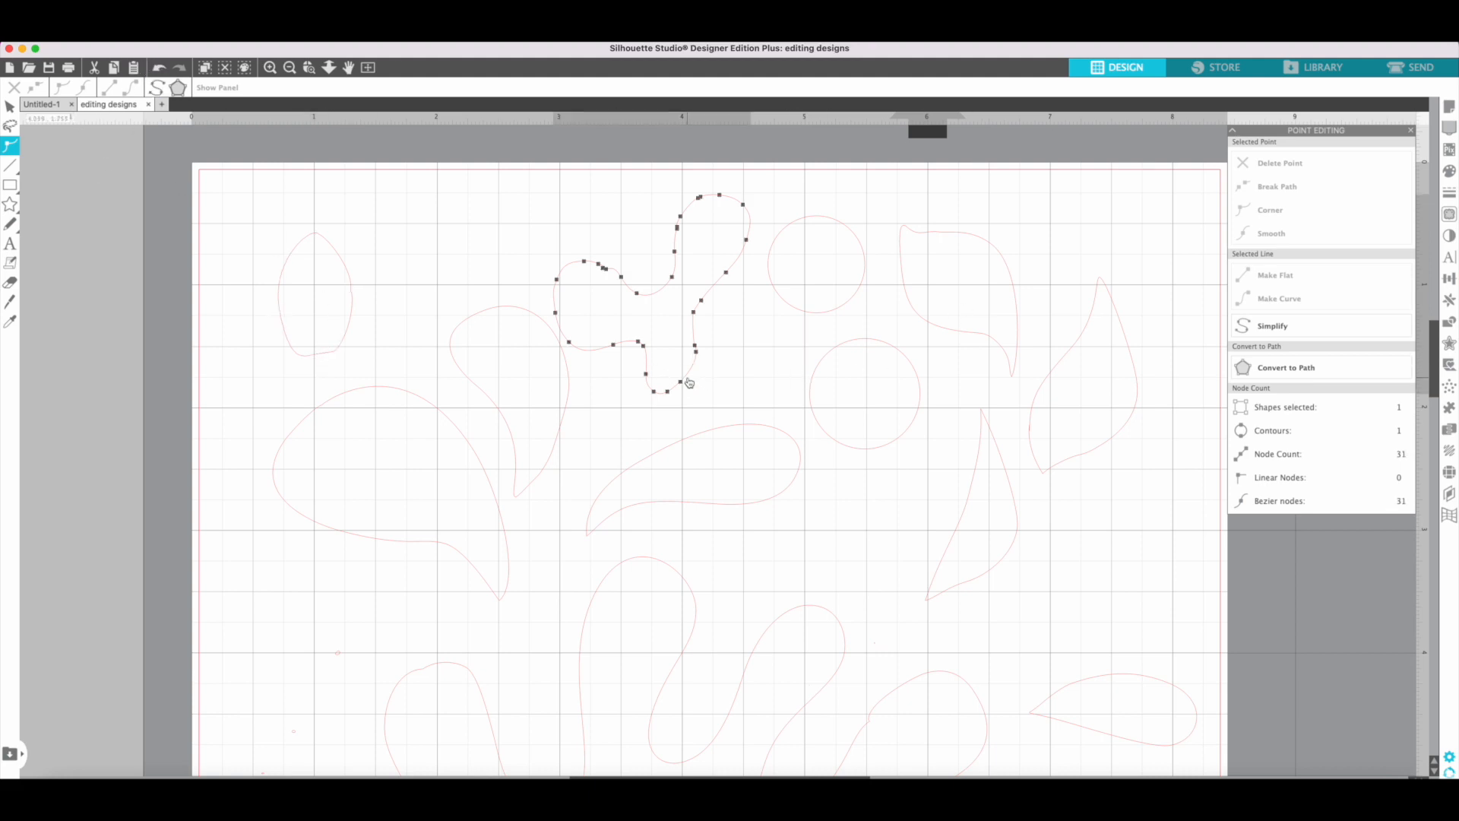
click(156, 87)
click(156, 88)
click(156, 87)
Step: Rotate the three-lobed shape slightly clockwise and nudge it upward
click(681, 385)
double_click(690, 375)
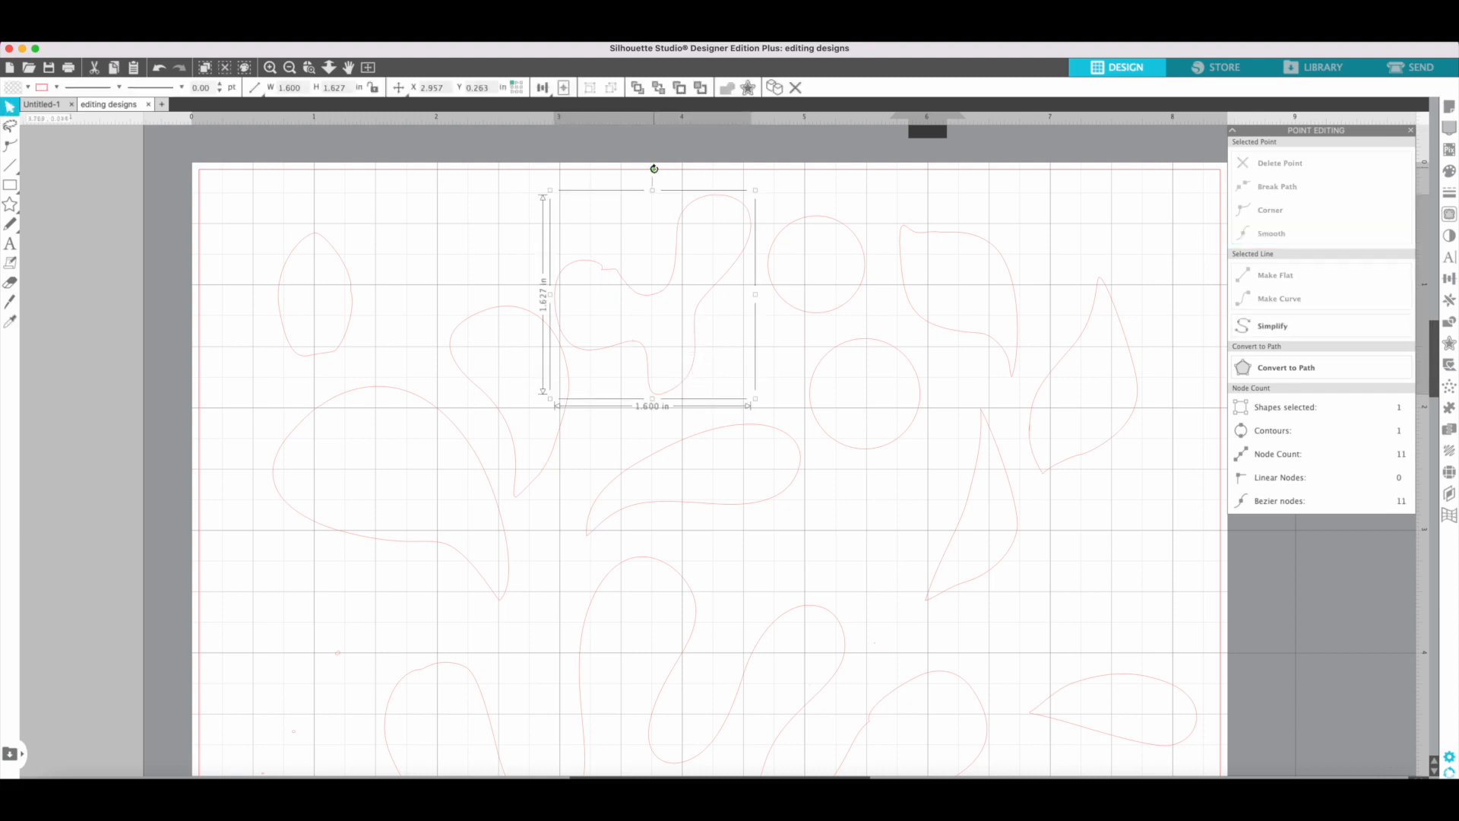
drag(654, 168, 696, 171)
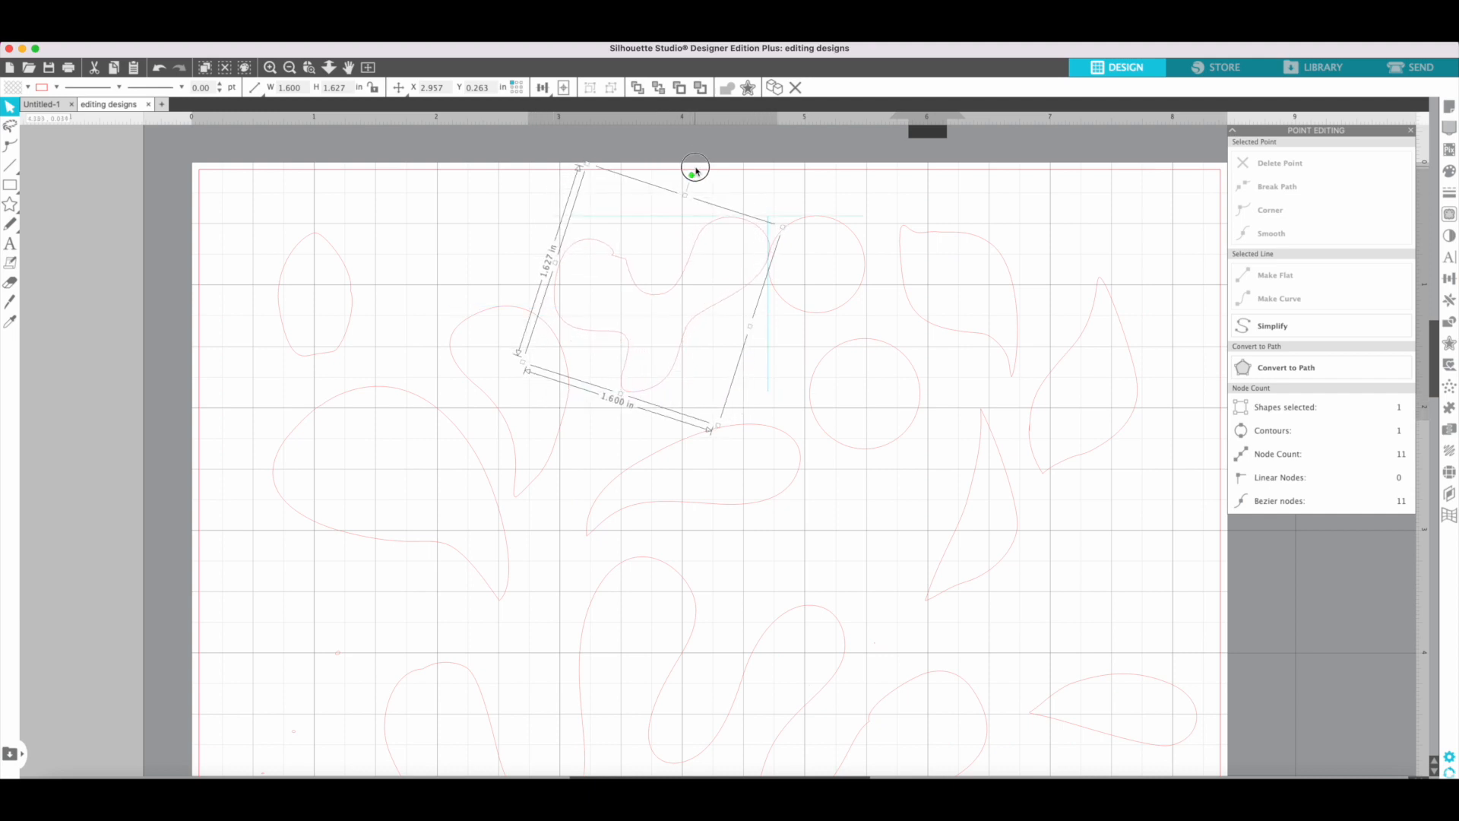
drag(653, 299, 652, 290)
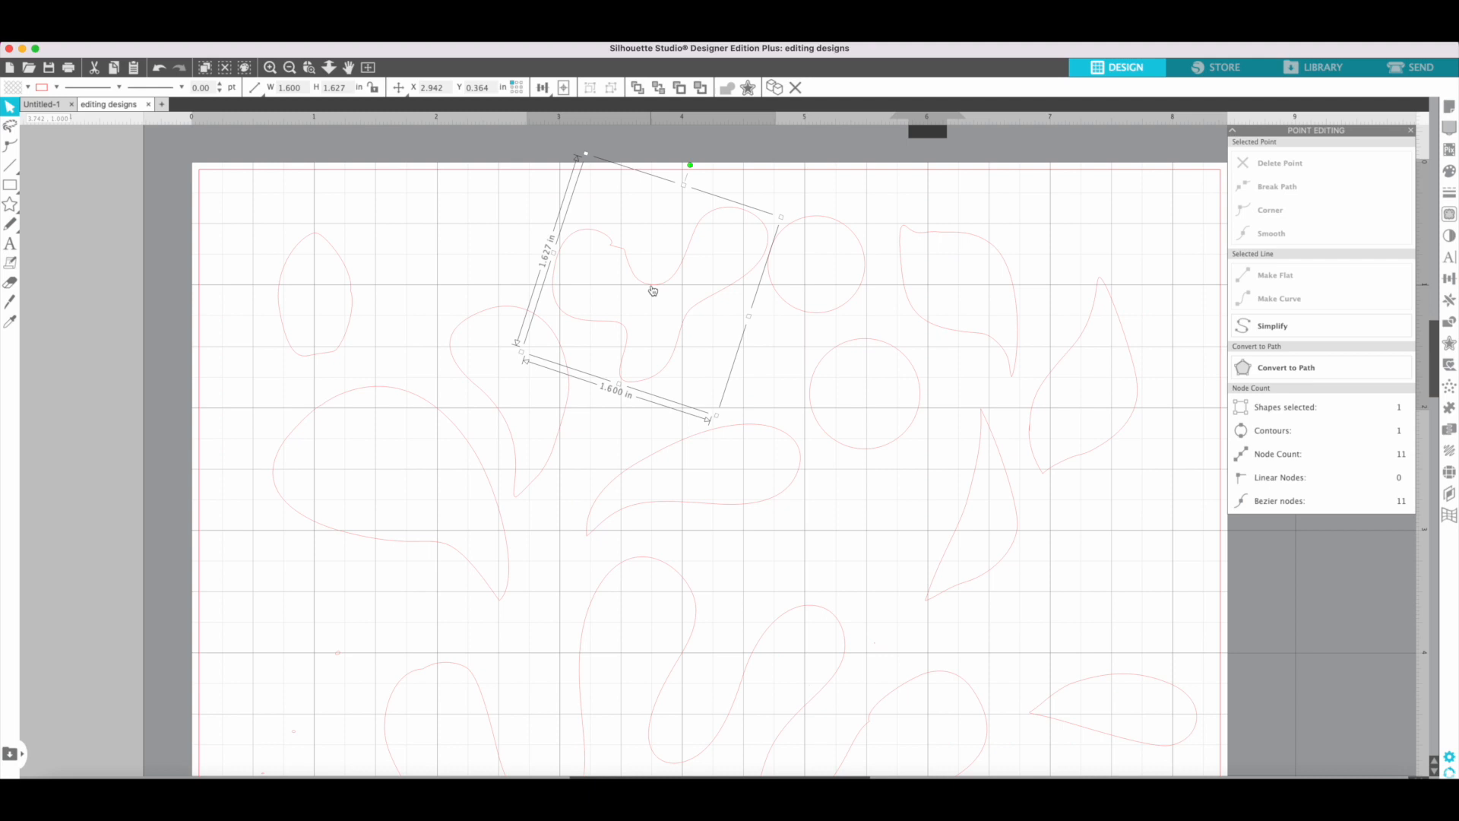
Step: Reshape the three-lobed shape's bottom lobe by moving its base point and adding points along its right side up to the inner bend
click(666, 381)
double_click(649, 384)
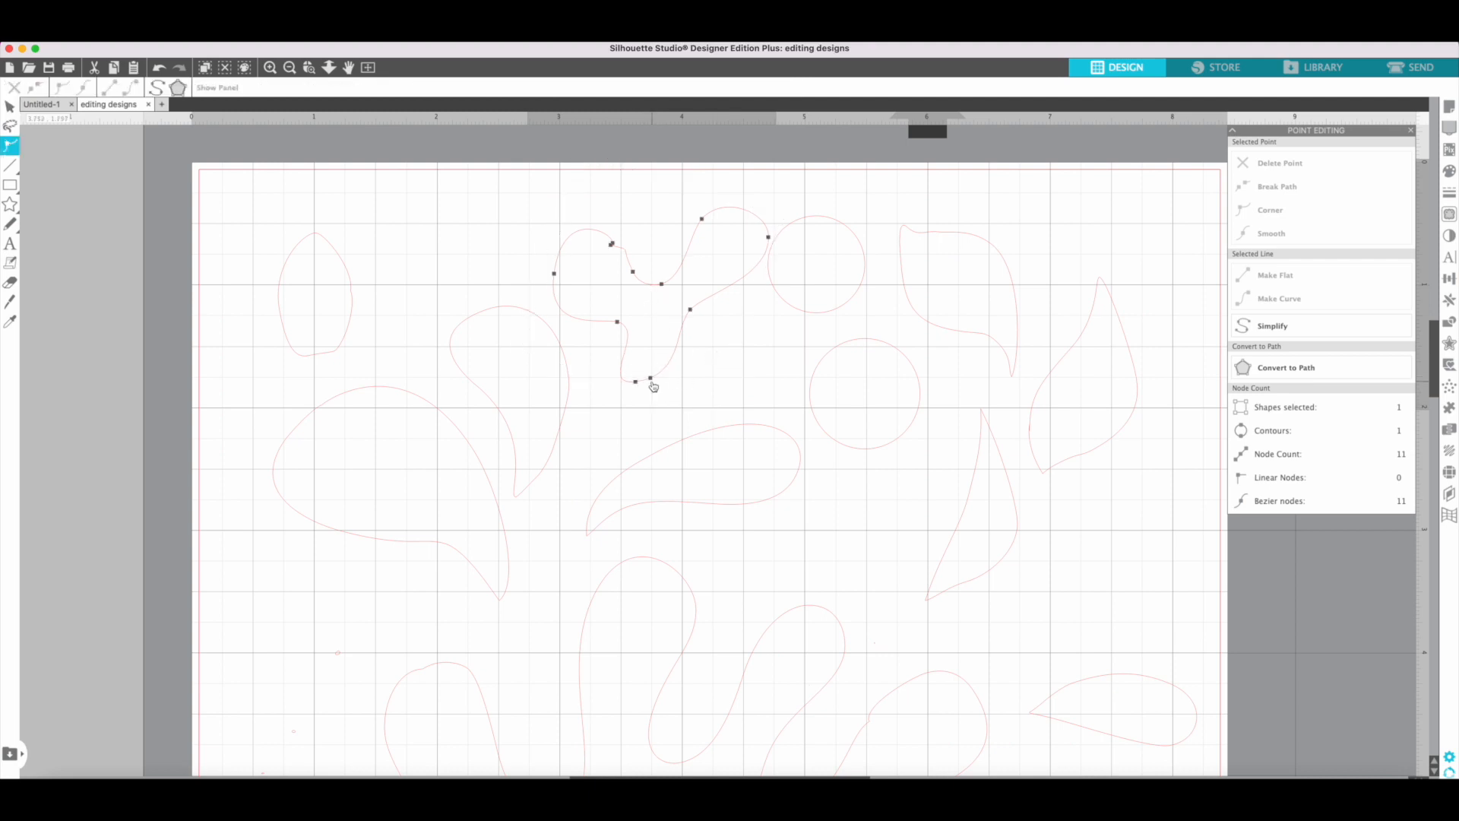
mouse_move(657, 382)
mouse_down()
mouse_move(672, 388)
mouse_move(643, 385)
mouse_up()
click(686, 369)
drag(688, 364, 678, 331)
click(688, 313)
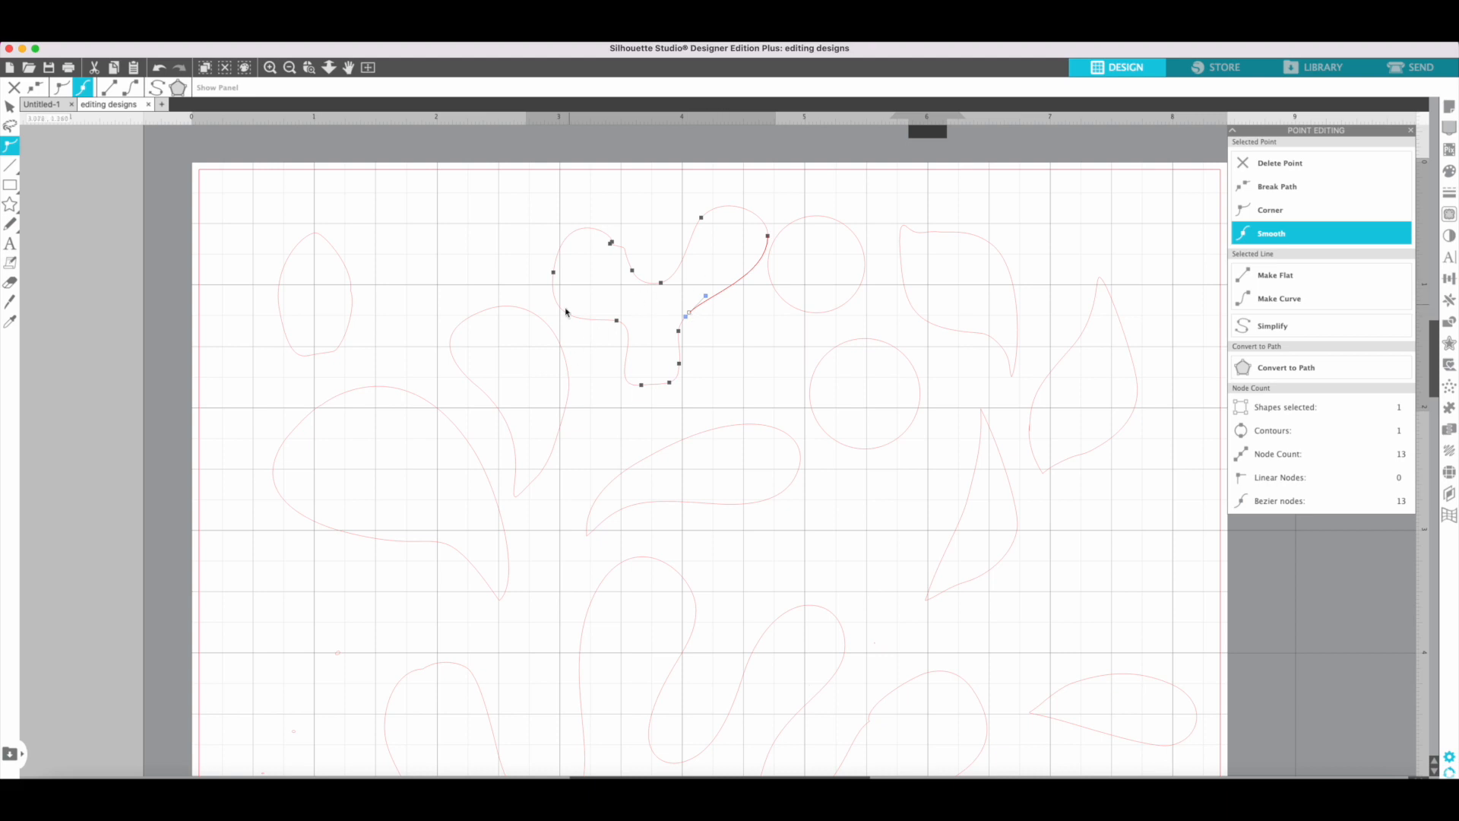
Step: Extend the three-lobed shape's left lobe up and outward, then smooth the kink on its right side by adjusting and deleting points
drag(561, 311, 534, 241)
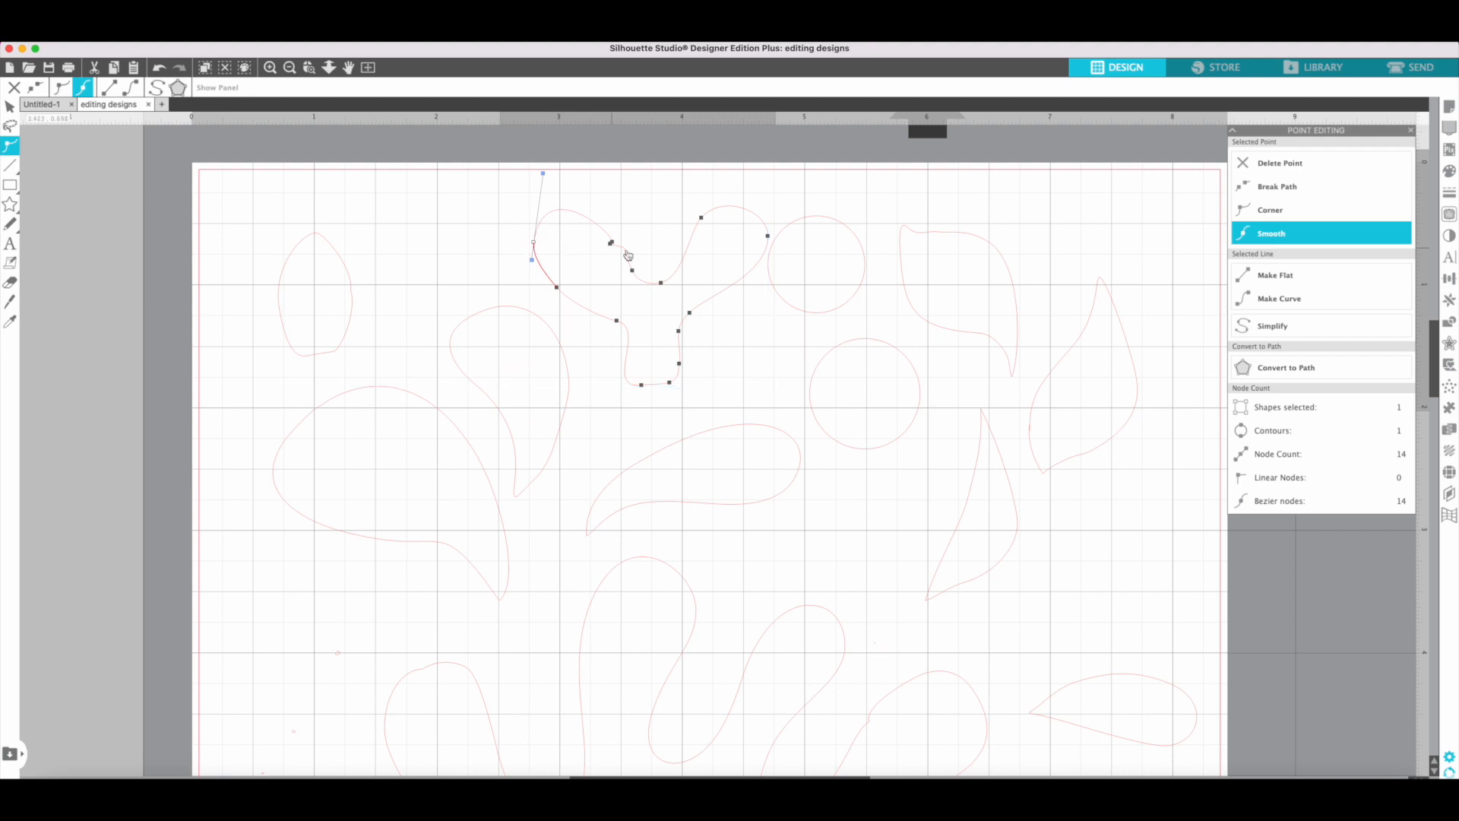
click(629, 254)
drag(624, 250, 623, 264)
click(611, 242)
click(611, 243)
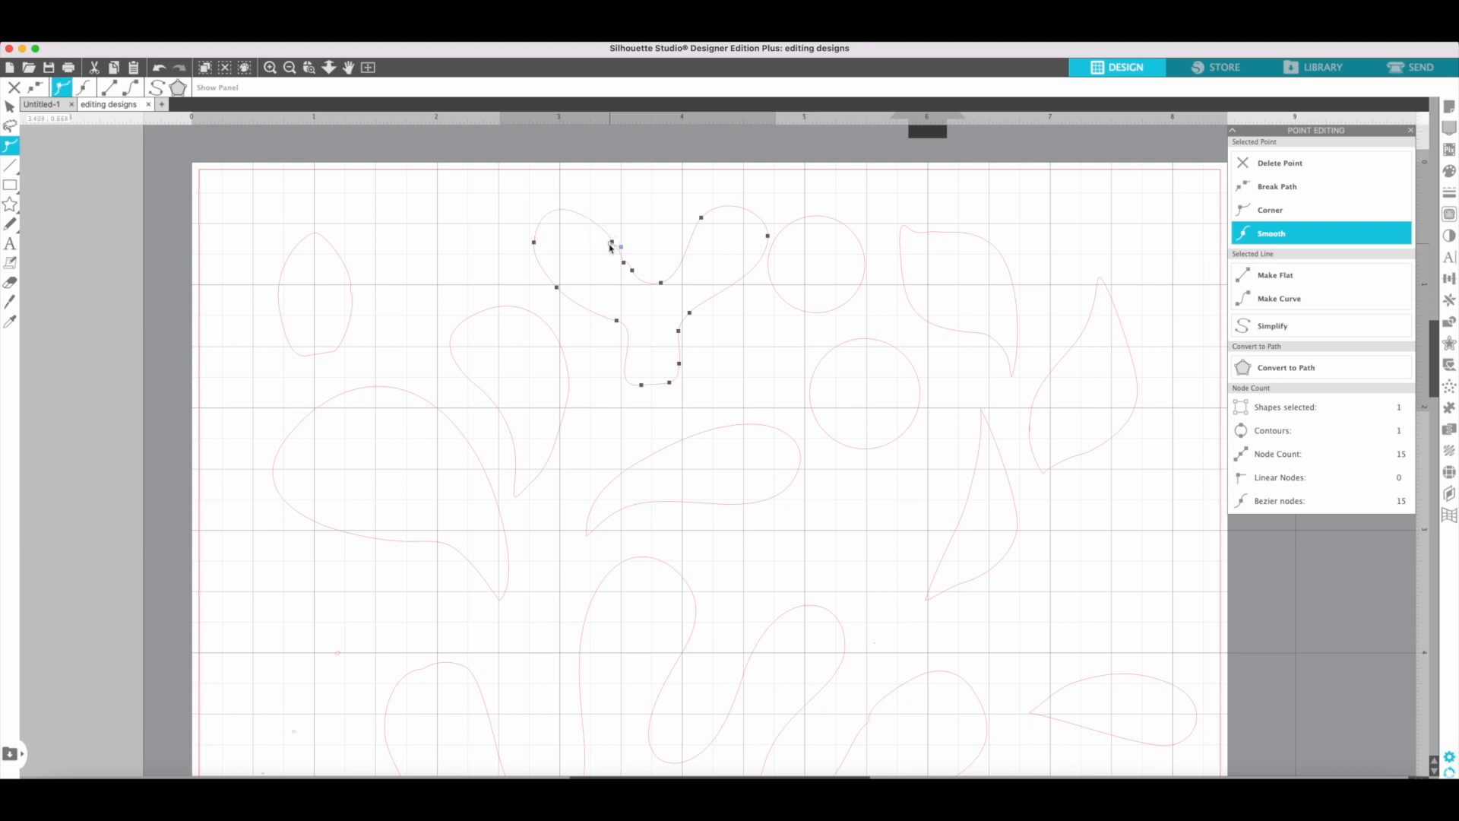
key(Delete)
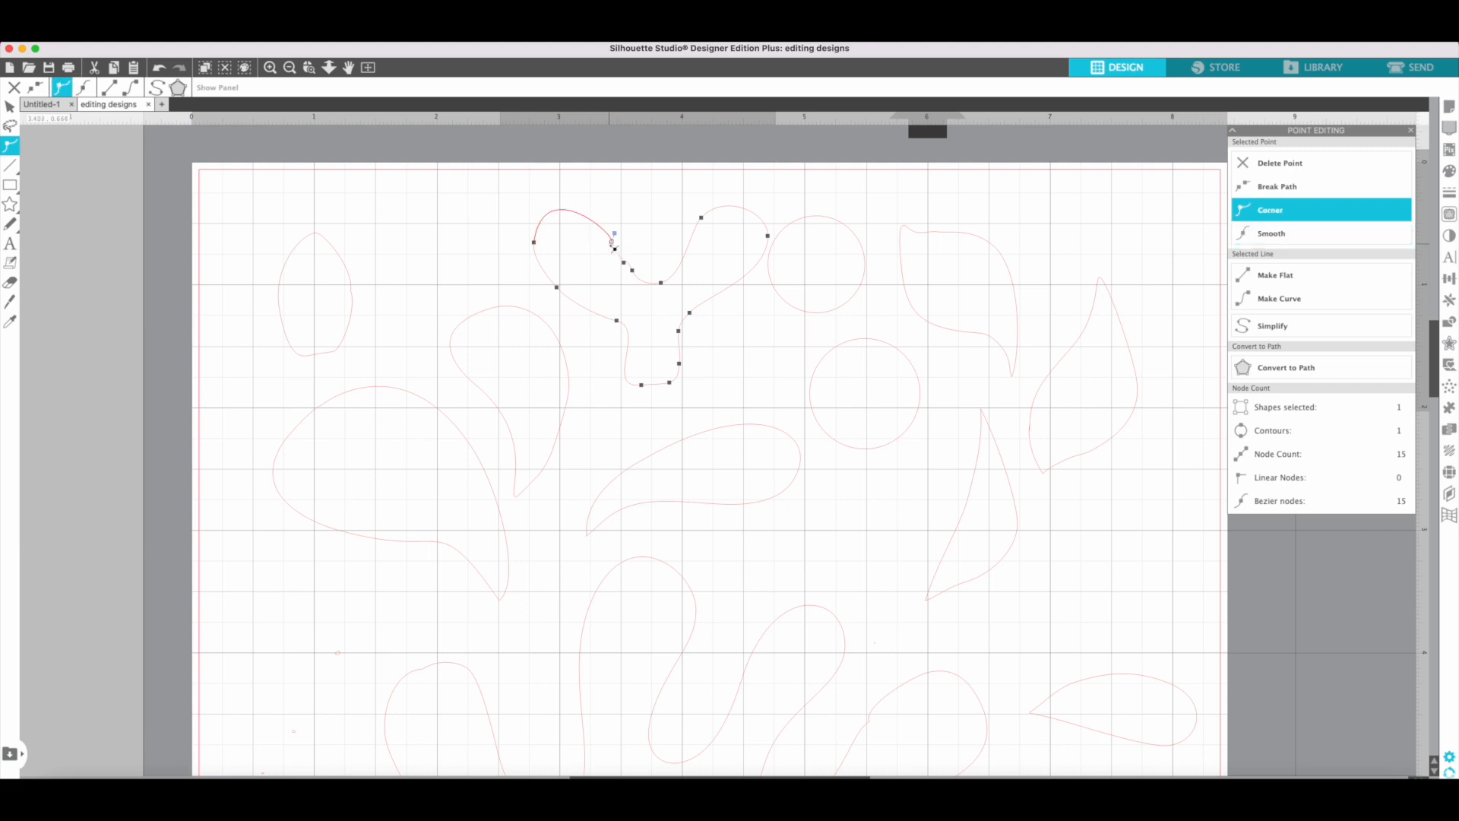
Step: Simplify the reshaped three-lobed outline, touch up the segment beside its upper dip, and select the finished shape
click(157, 87)
click(626, 262)
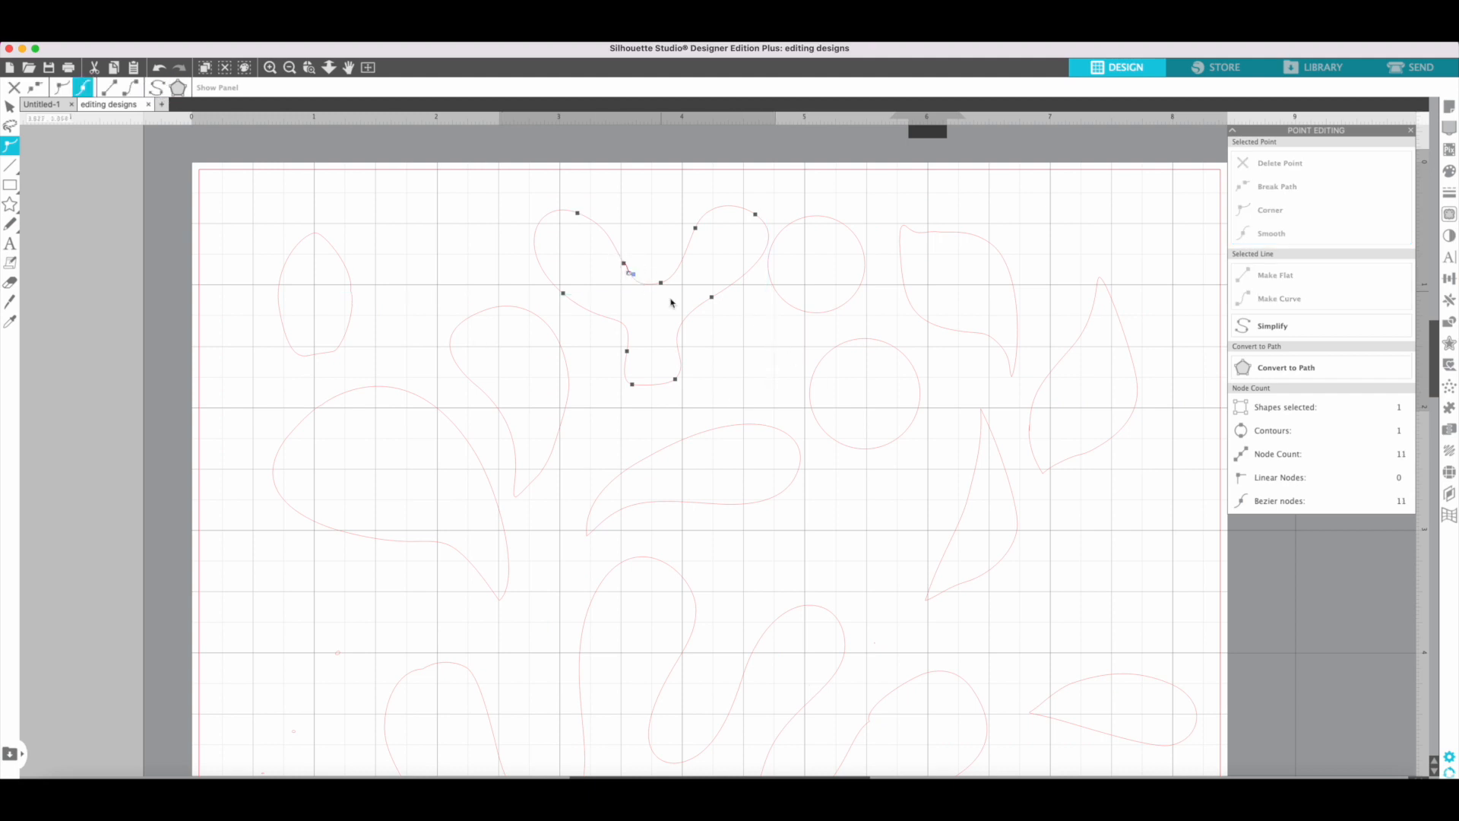
click(156, 88)
click(757, 351)
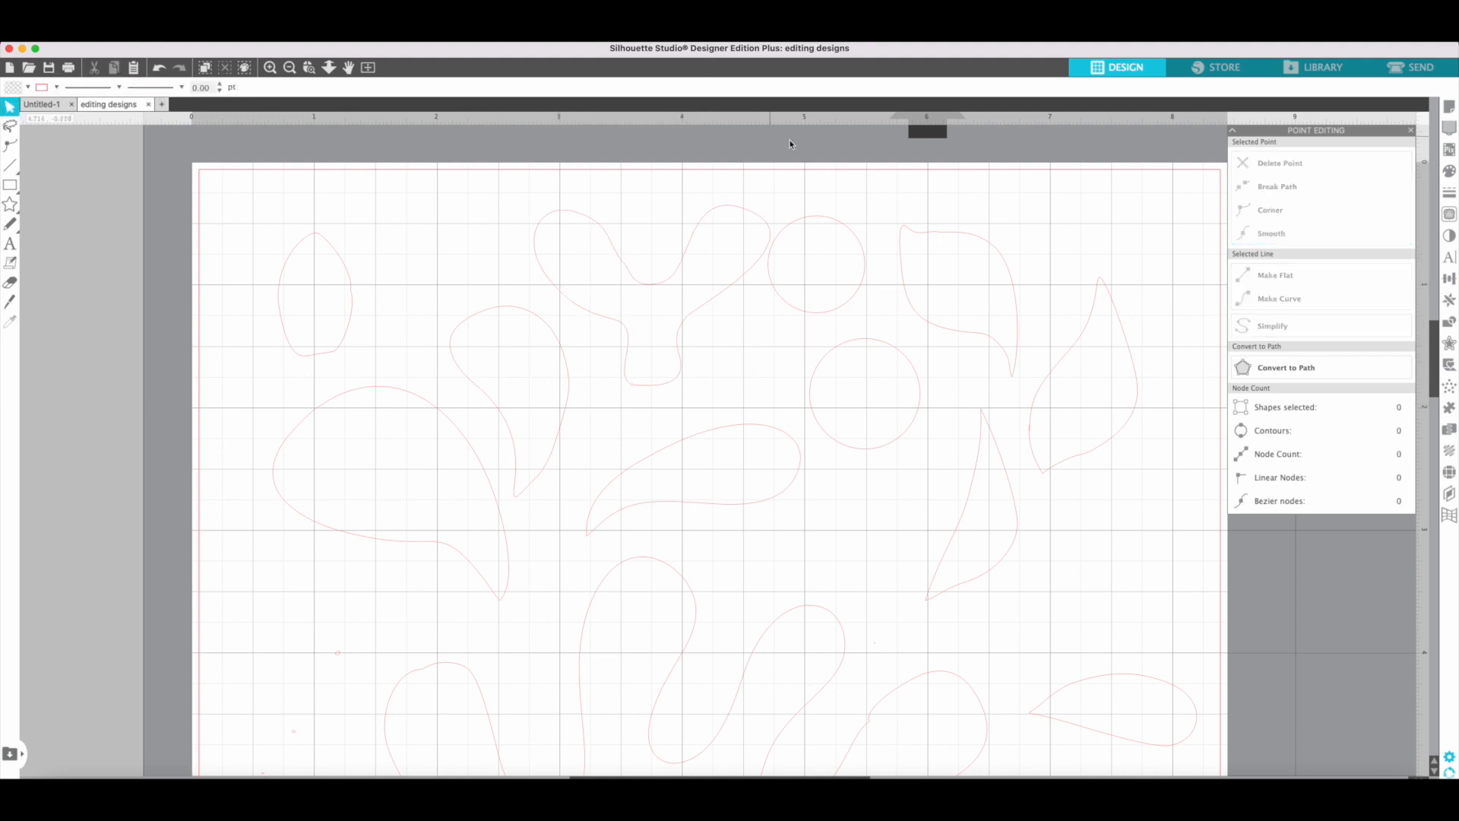
click(548, 220)
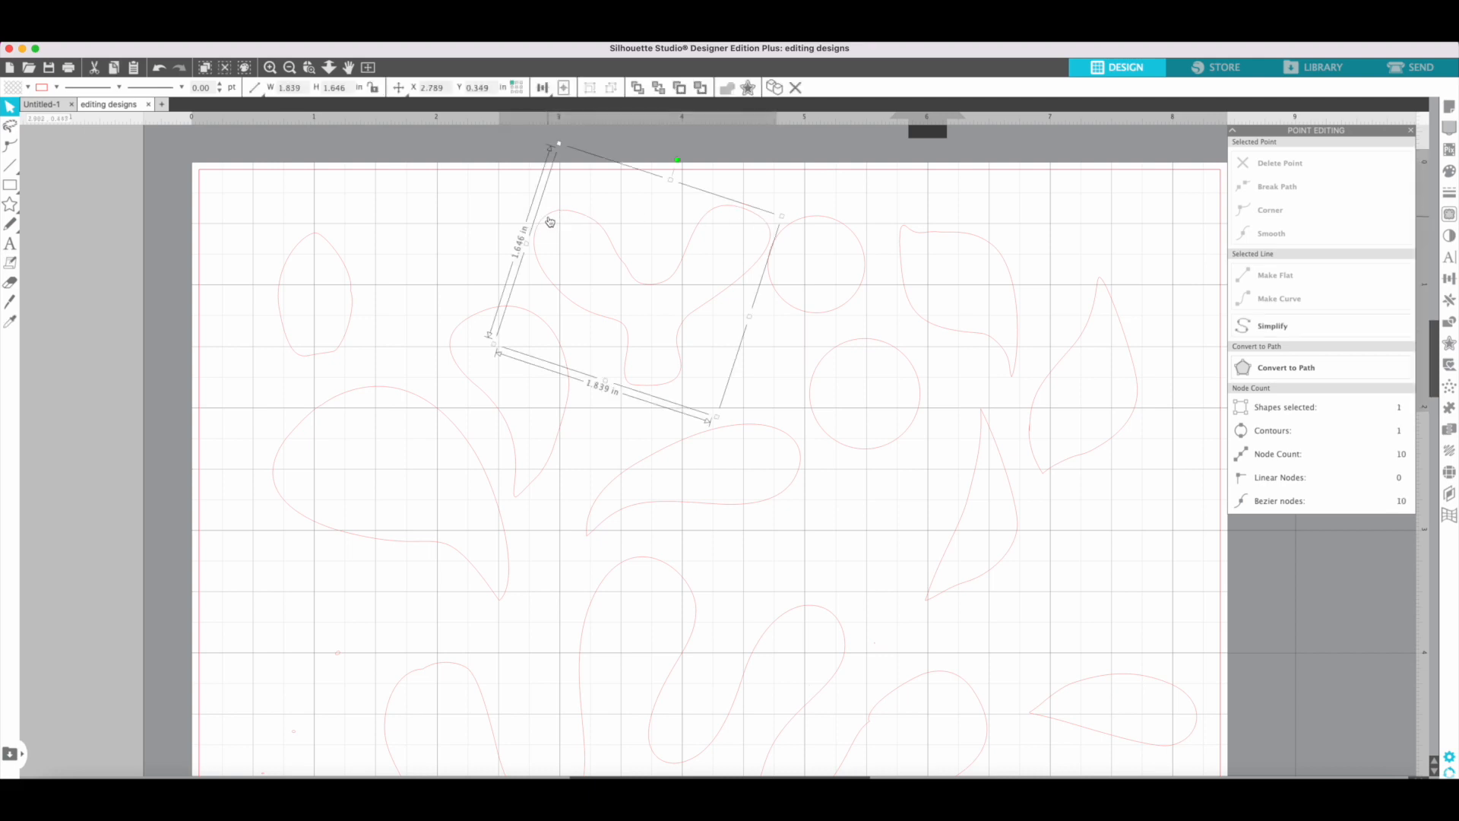
Step: Round the three-lobed shape's right lobe by adding a point on its outer edge, pulling its lower handle inward and lowering the point slightly
click(757, 220)
click(759, 221)
click(759, 221)
double_click(761, 220)
click(770, 238)
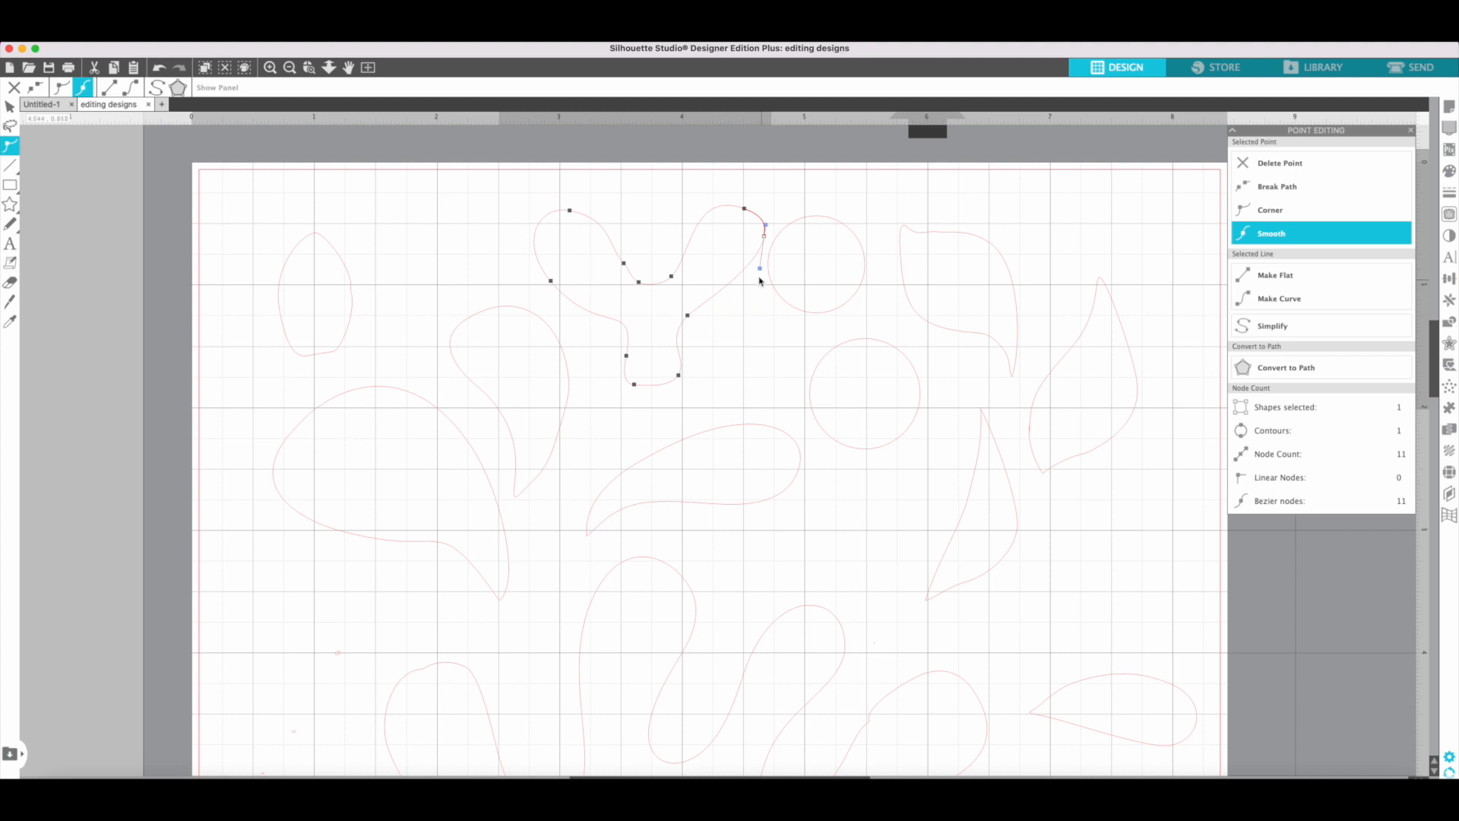
click(756, 269)
drag(755, 269, 748, 269)
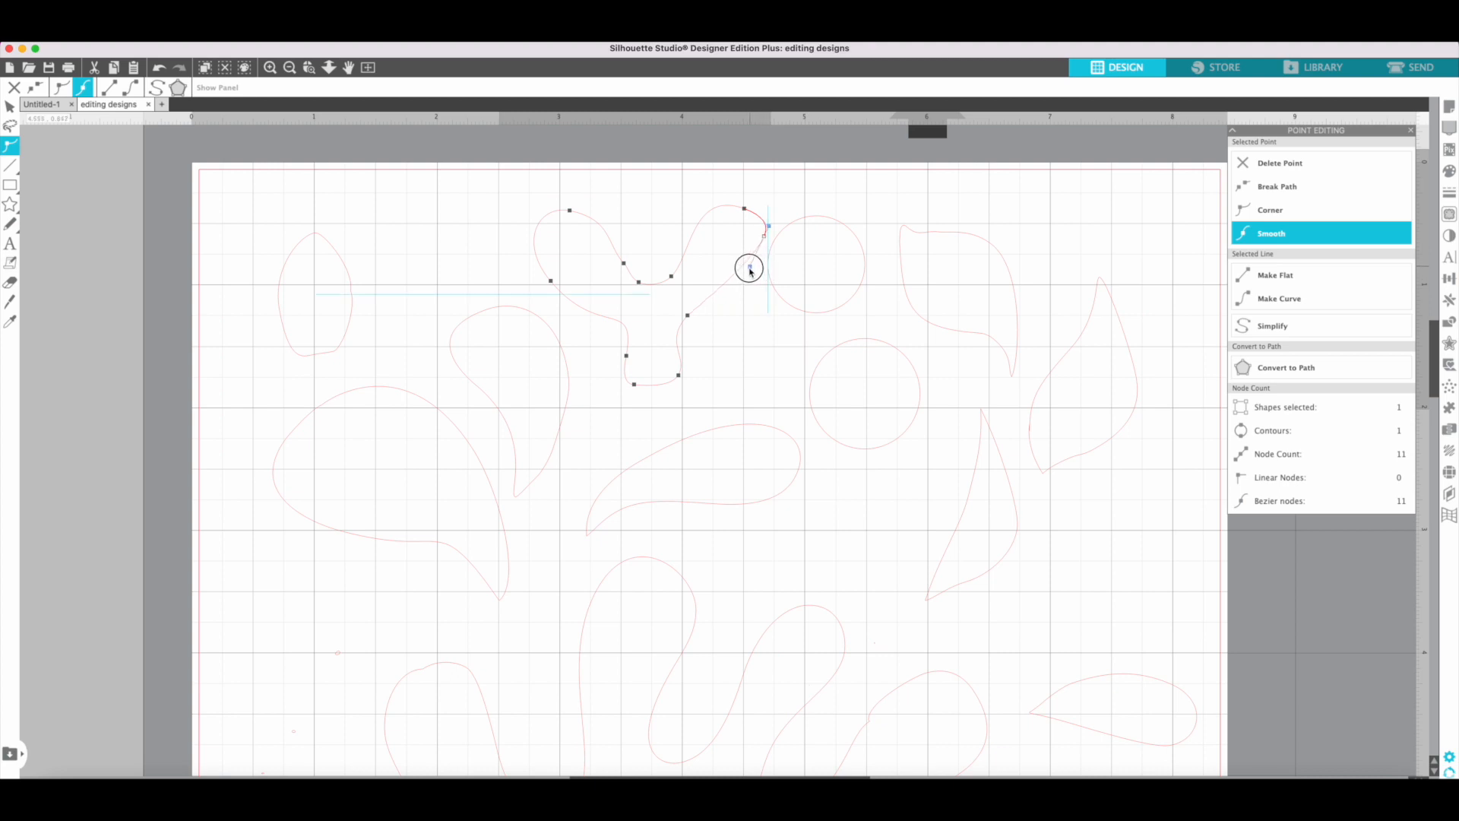
click(765, 237)
drag(766, 237, 766, 245)
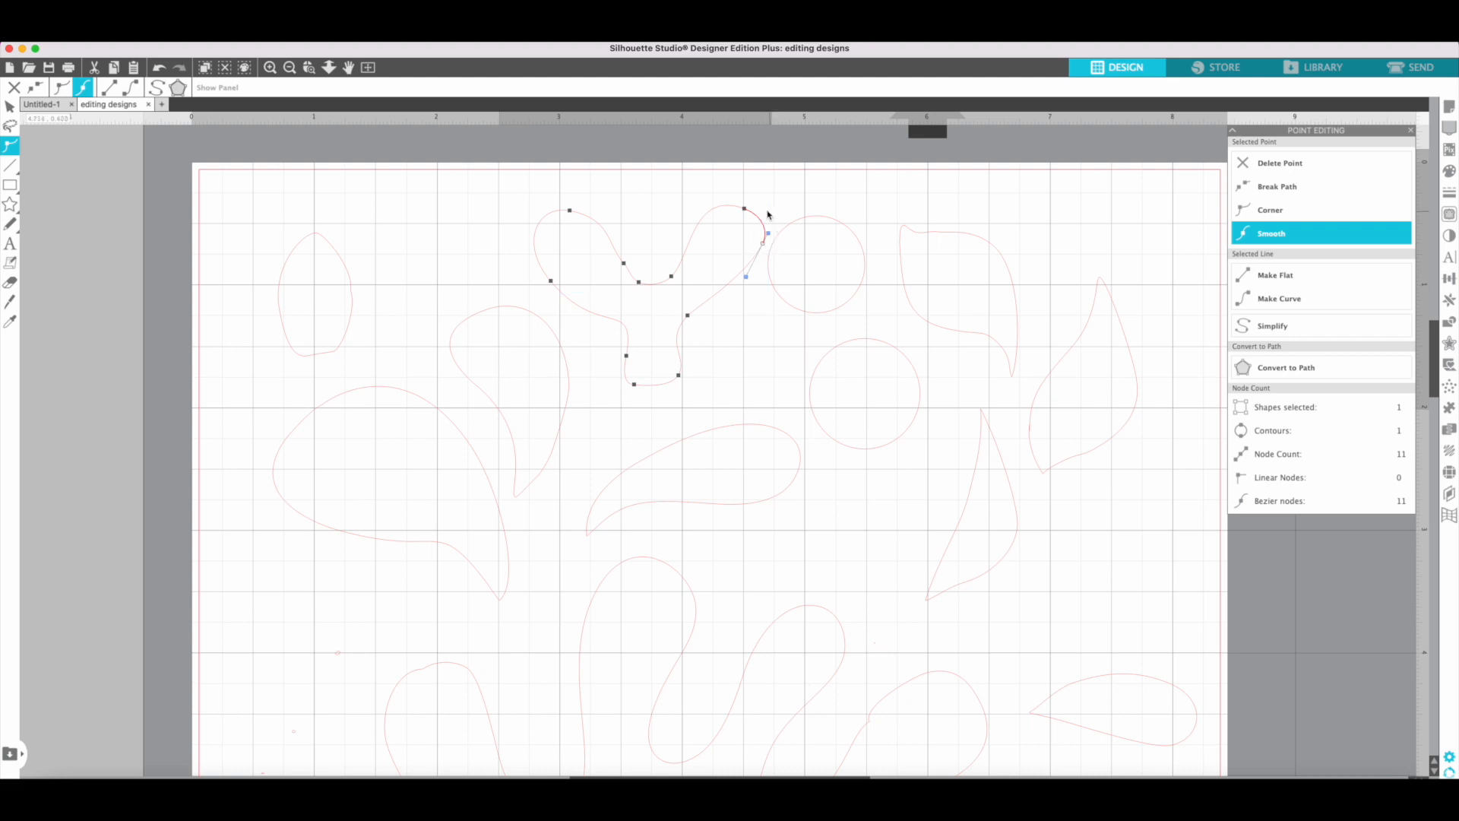
click(754, 215)
click(755, 213)
click(792, 213)
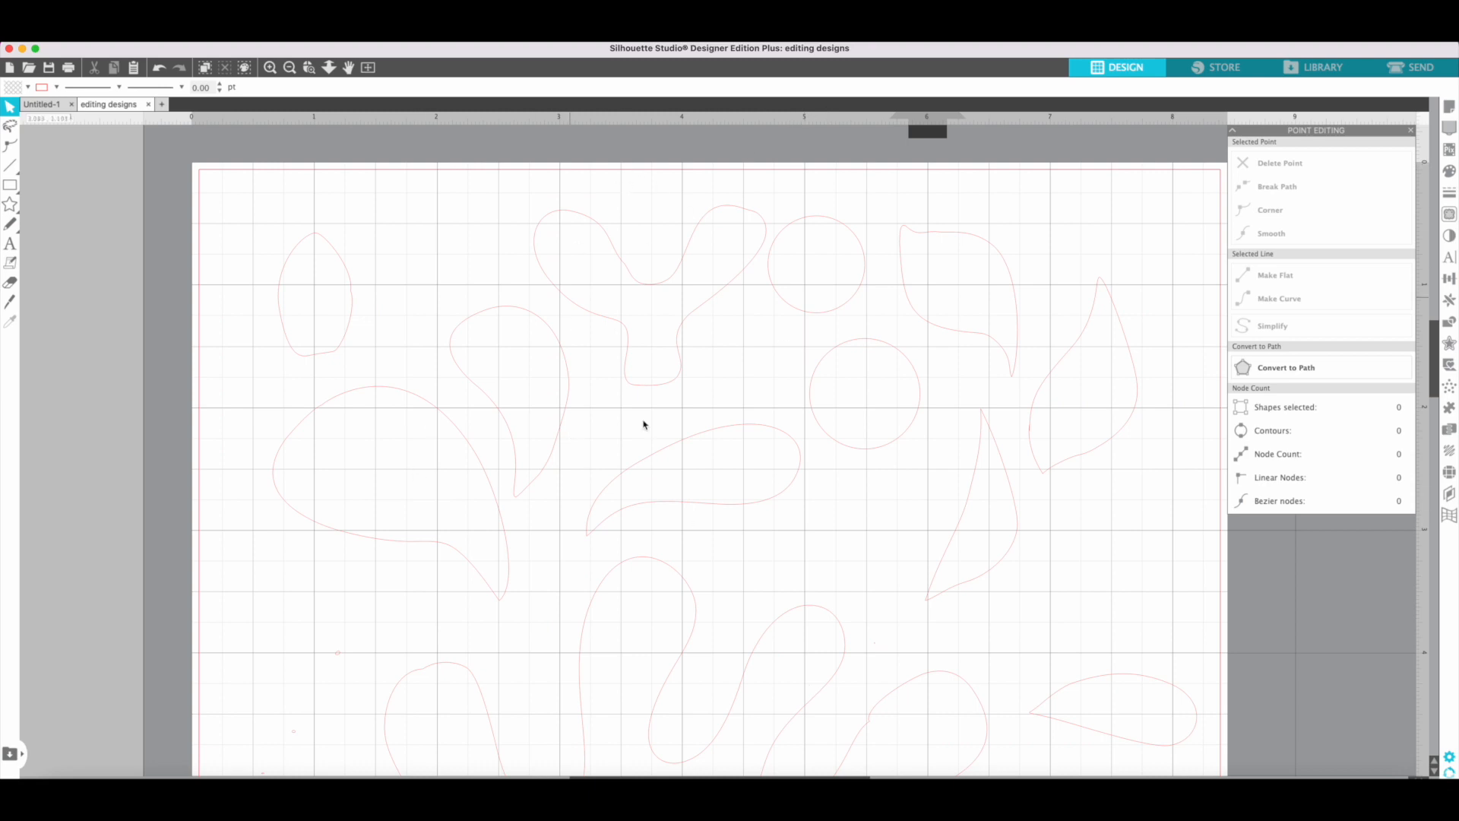
Step: Move the narrow inner leaf piece straight up so it sits clear above the wider leaf outline
scroll(828, 515, down, 10)
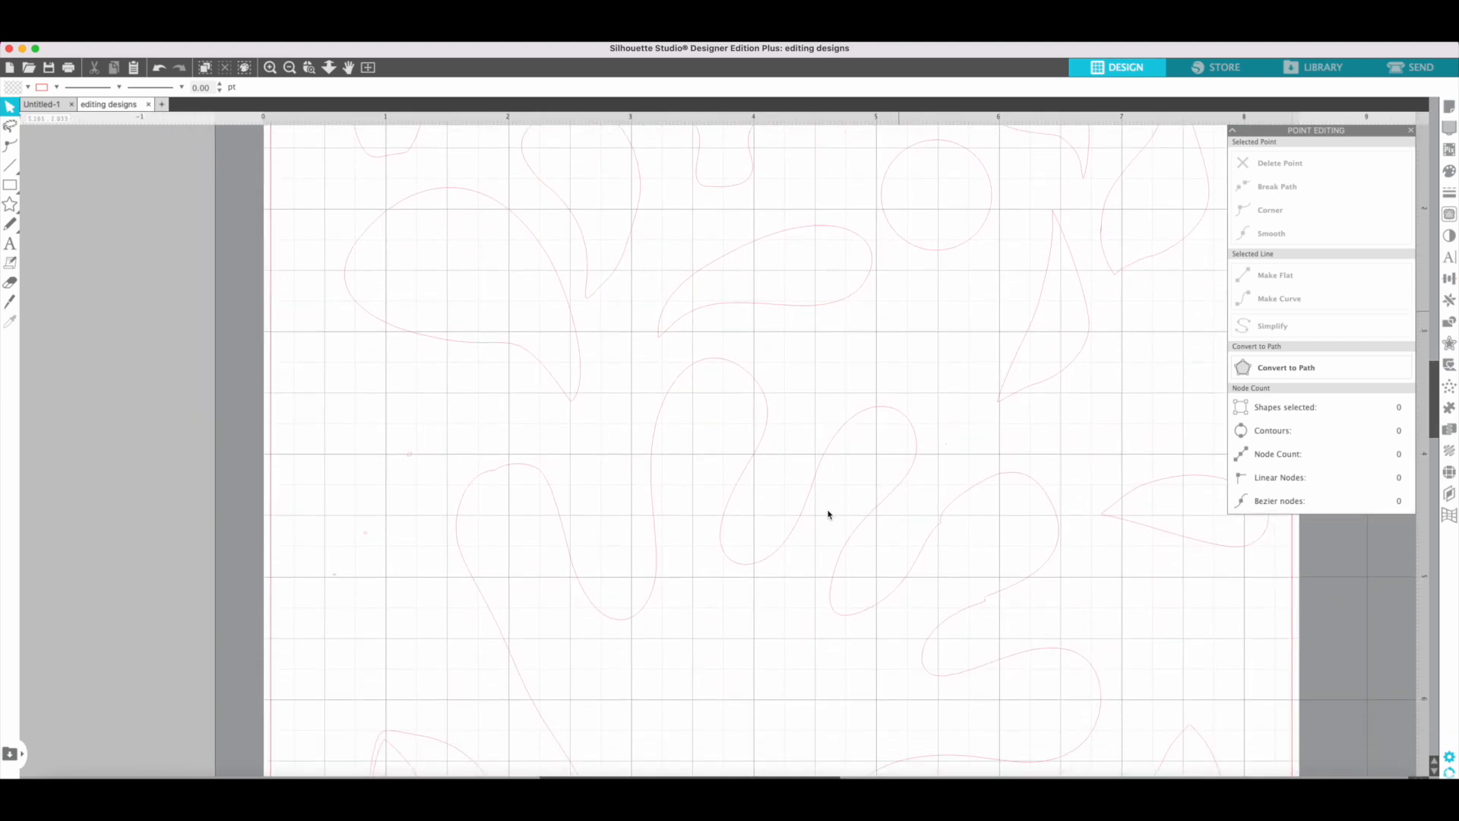
scroll(828, 514, down, 5)
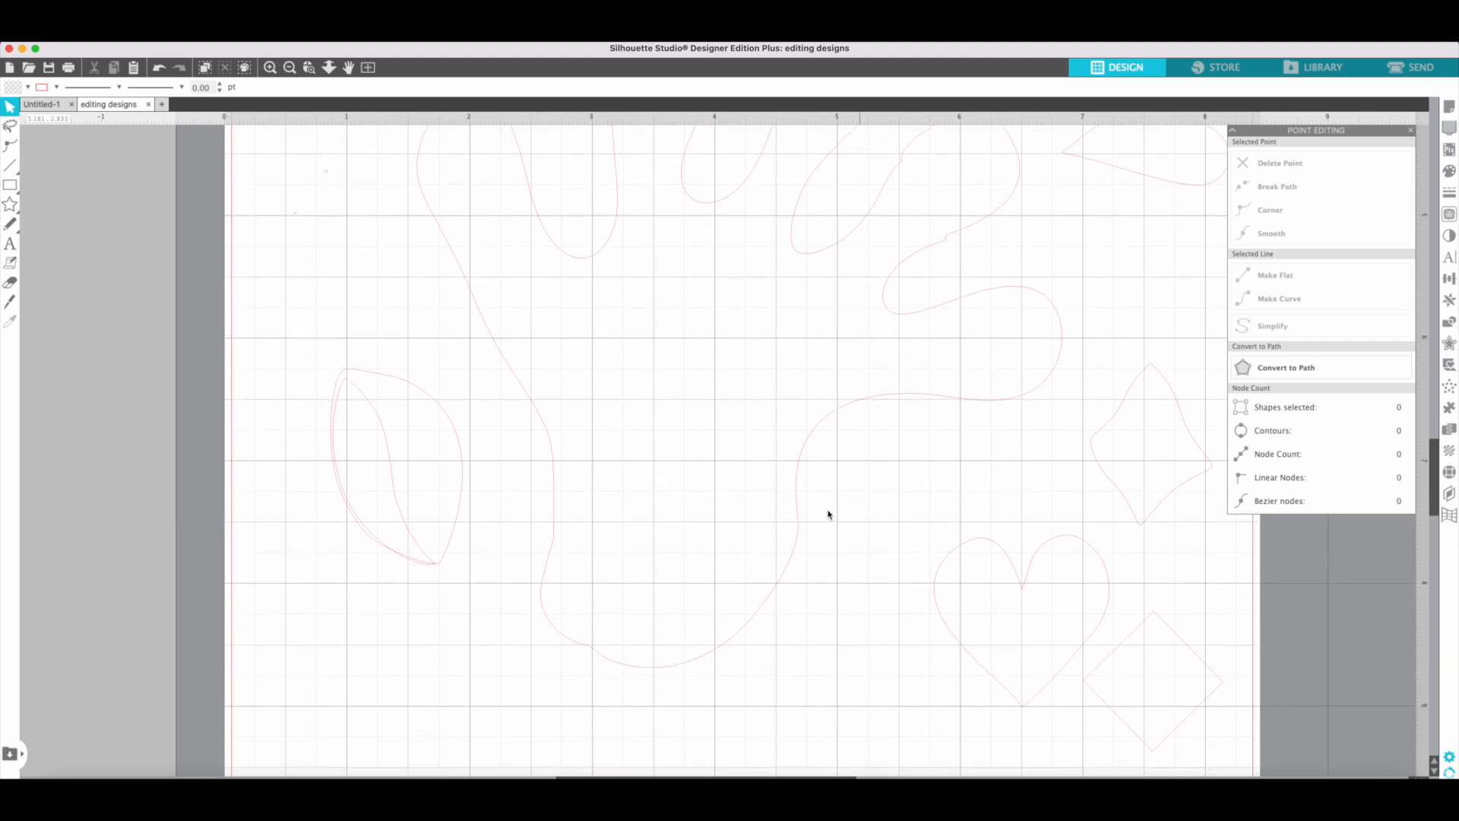
mouse_move(386, 449)
mouse_down()
mouse_move(371, 339)
mouse_move(387, 231)
mouse_up()
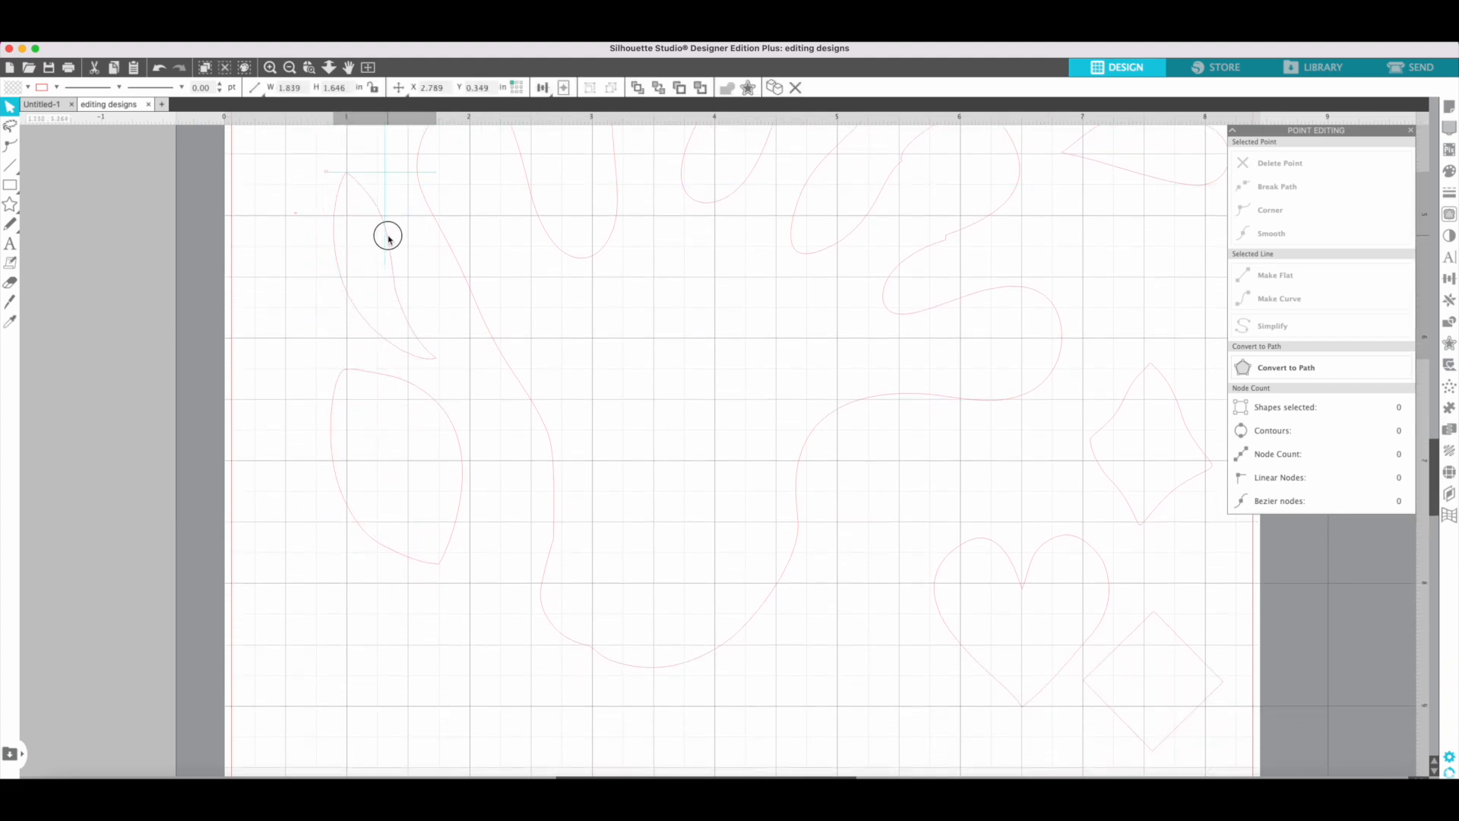
Step: Remove the two tiny stray fragments beside the narrow leaf piece, using the Eraser for the lower one
click(324, 175)
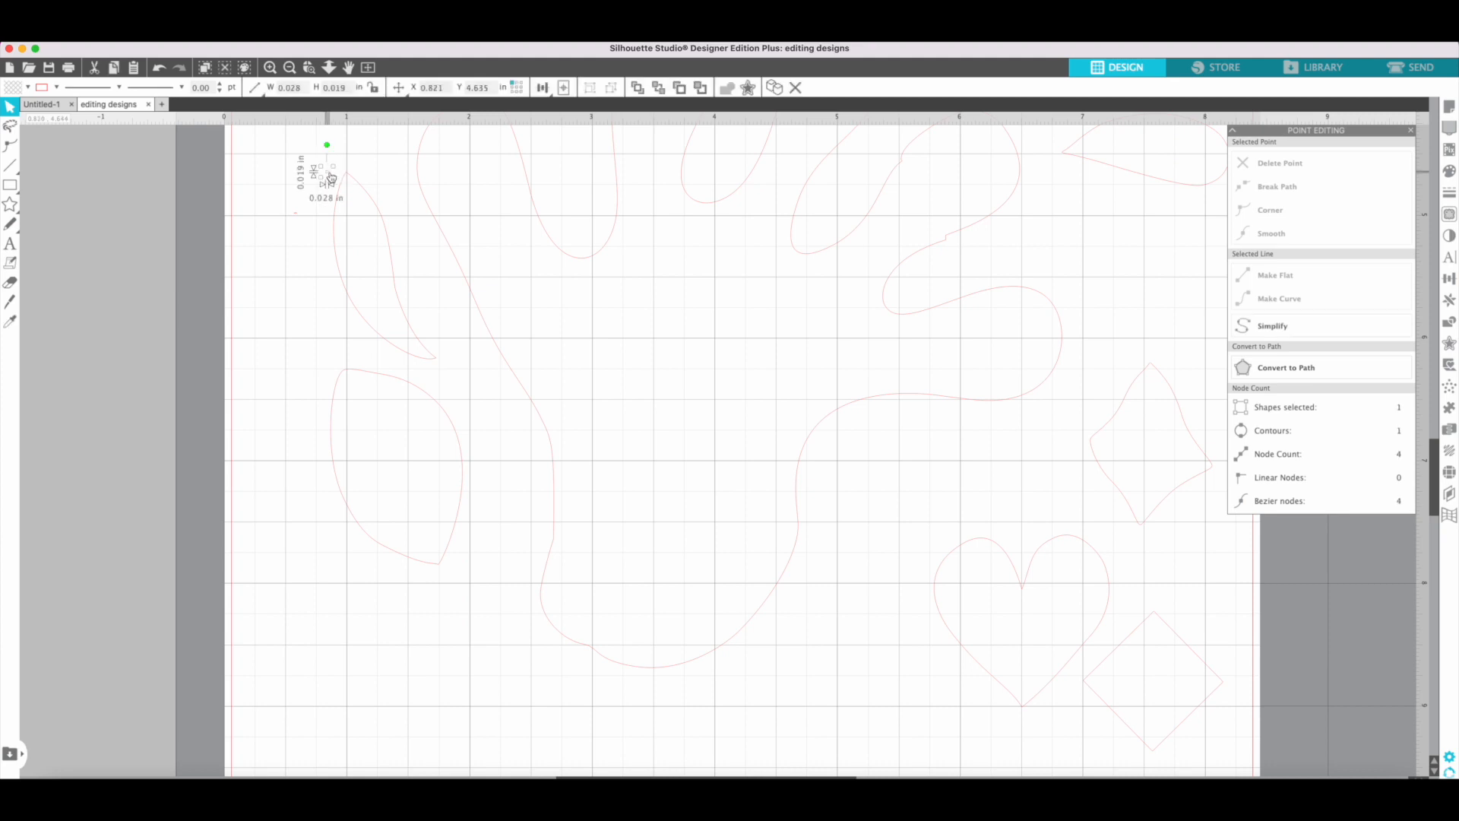
click(9, 283)
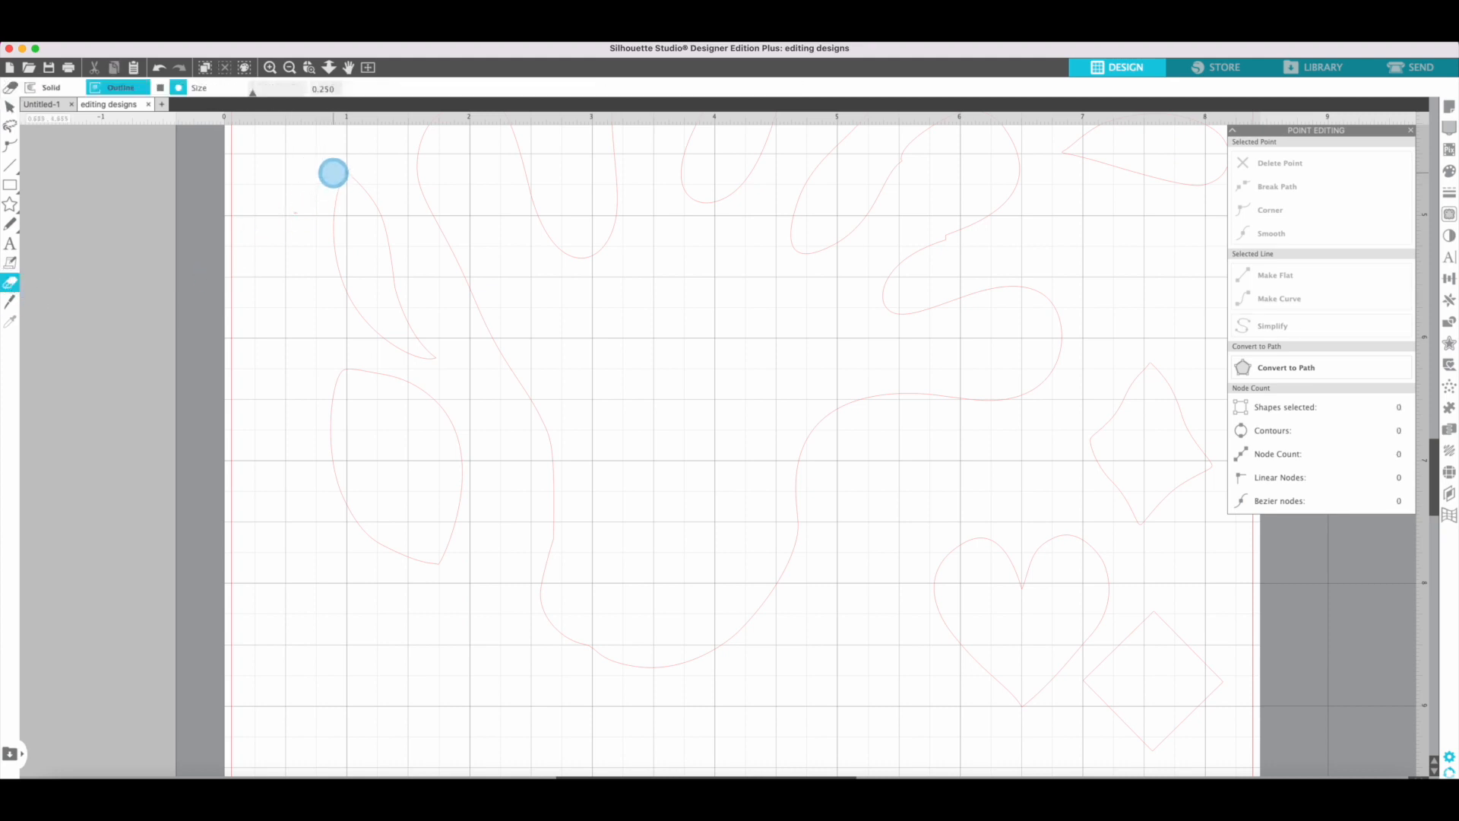
drag(287, 215, 314, 220)
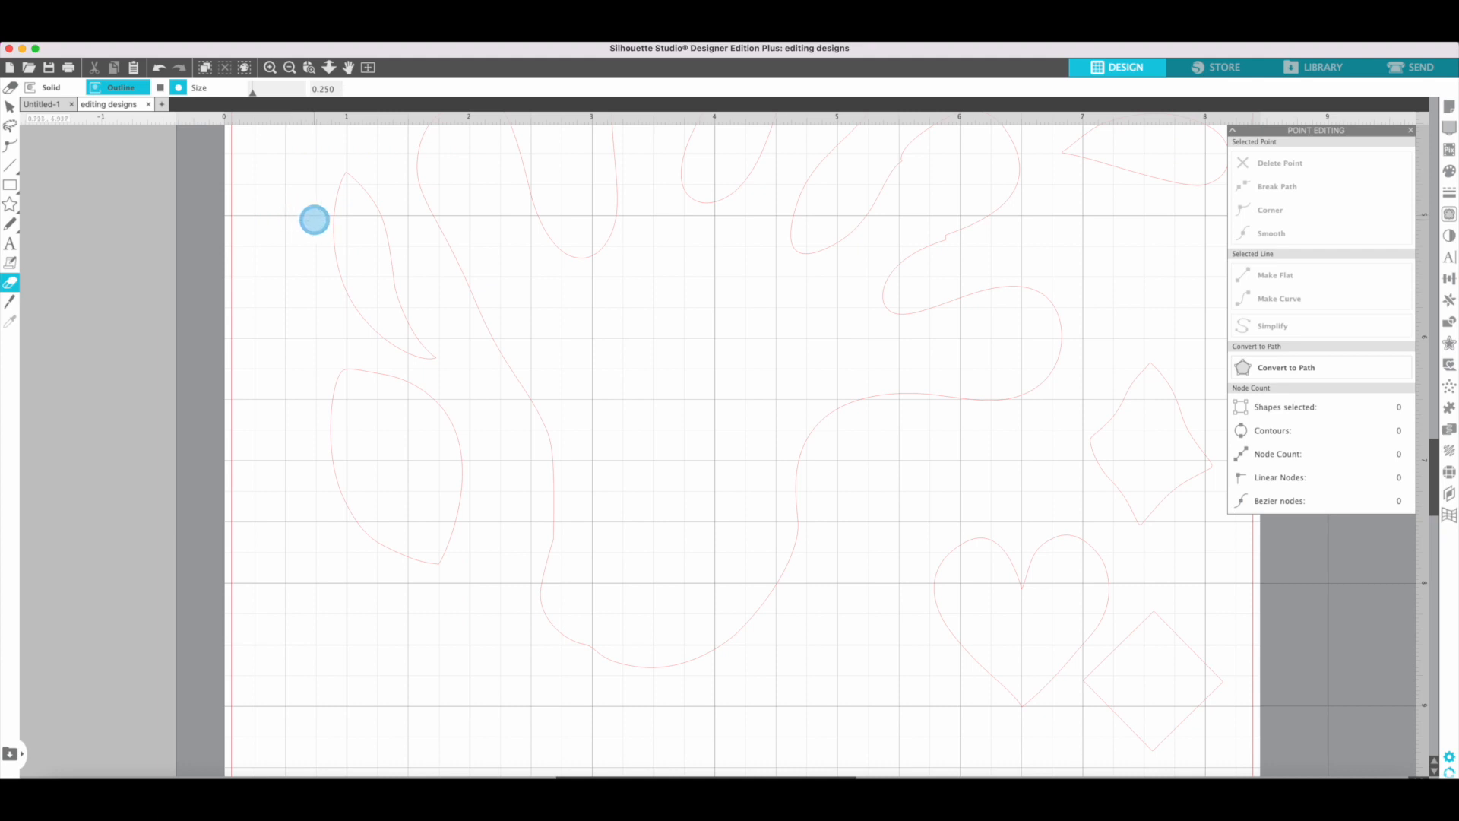
click(9, 106)
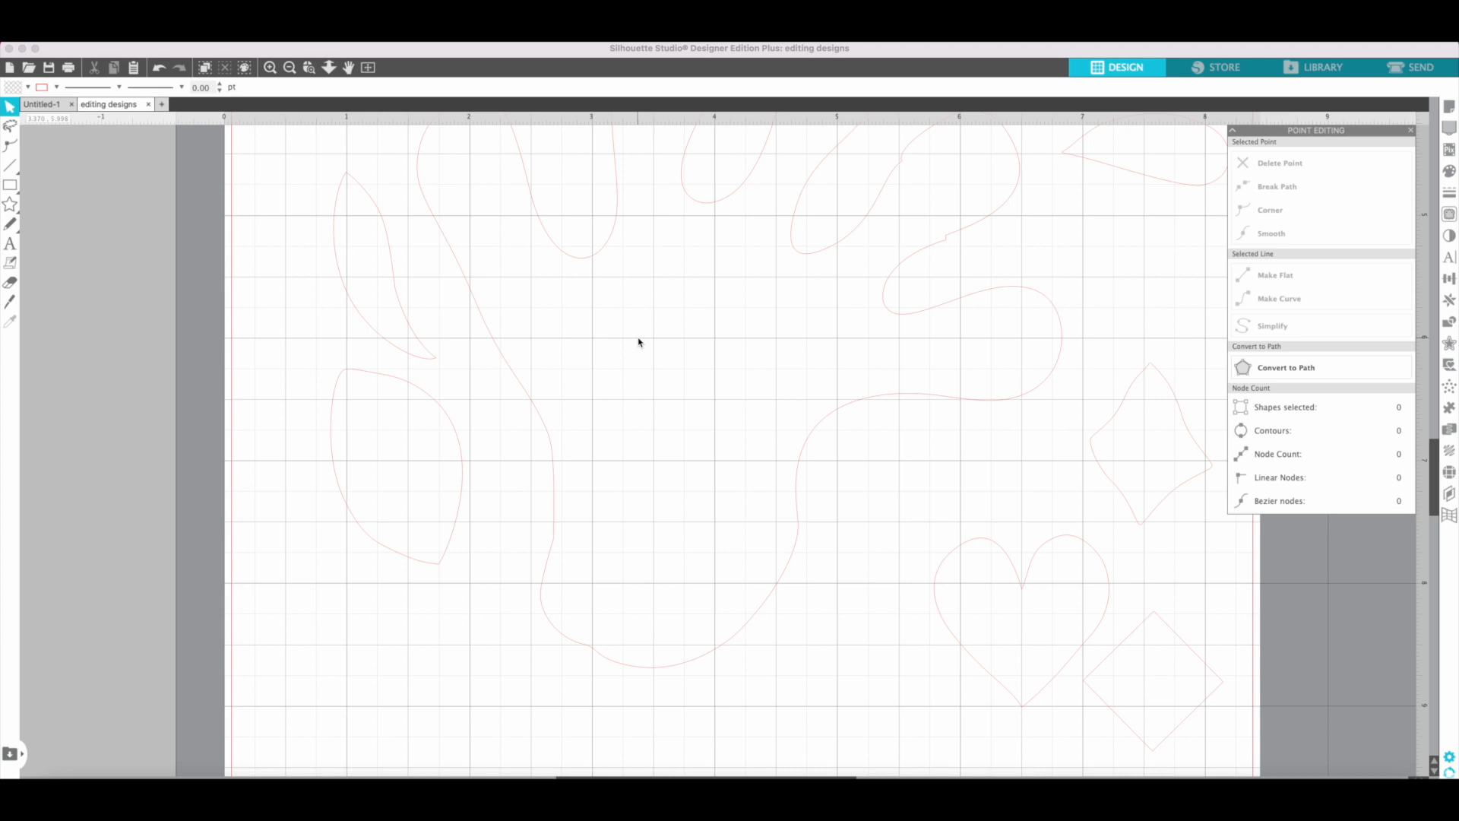
Step: Examine the large wavy outline and the surrounding shapes on the page for remaining bumps and fragments
click(590, 650)
scroll(661, 431, up, 3)
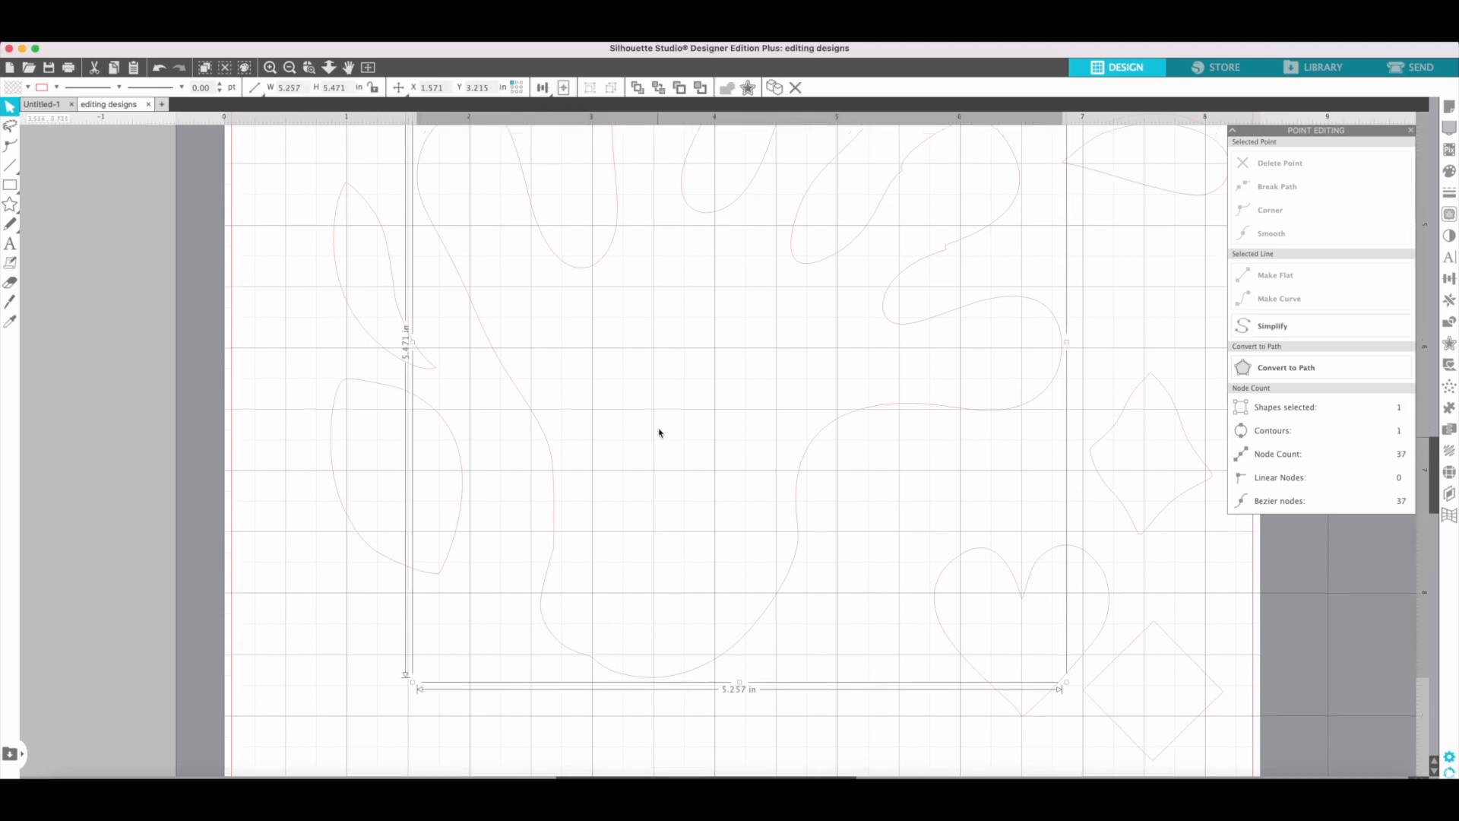
scroll(659, 433, down, 5)
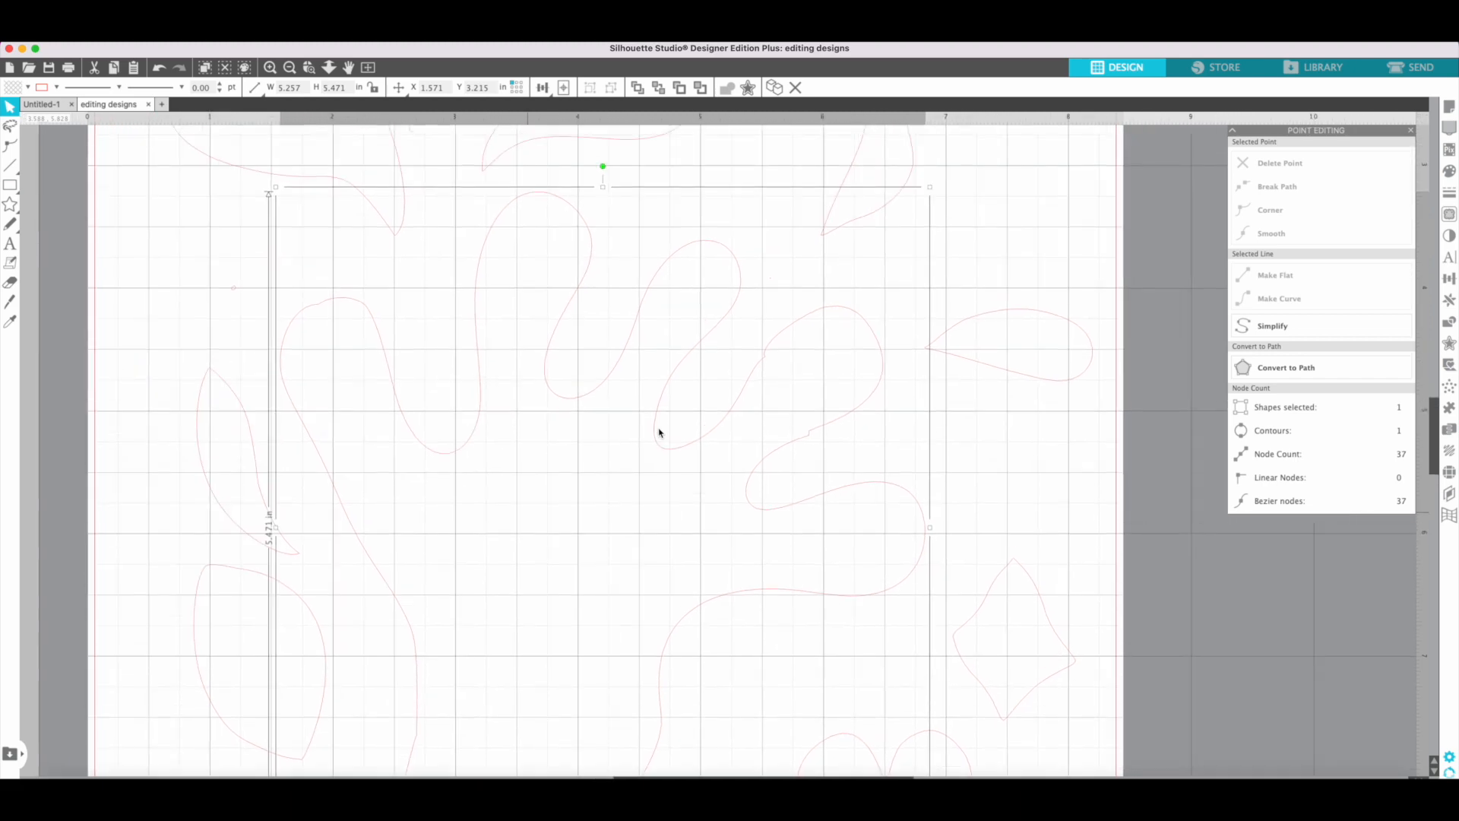
scroll(659, 433, up, 10)
scroll(659, 433, left, 4)
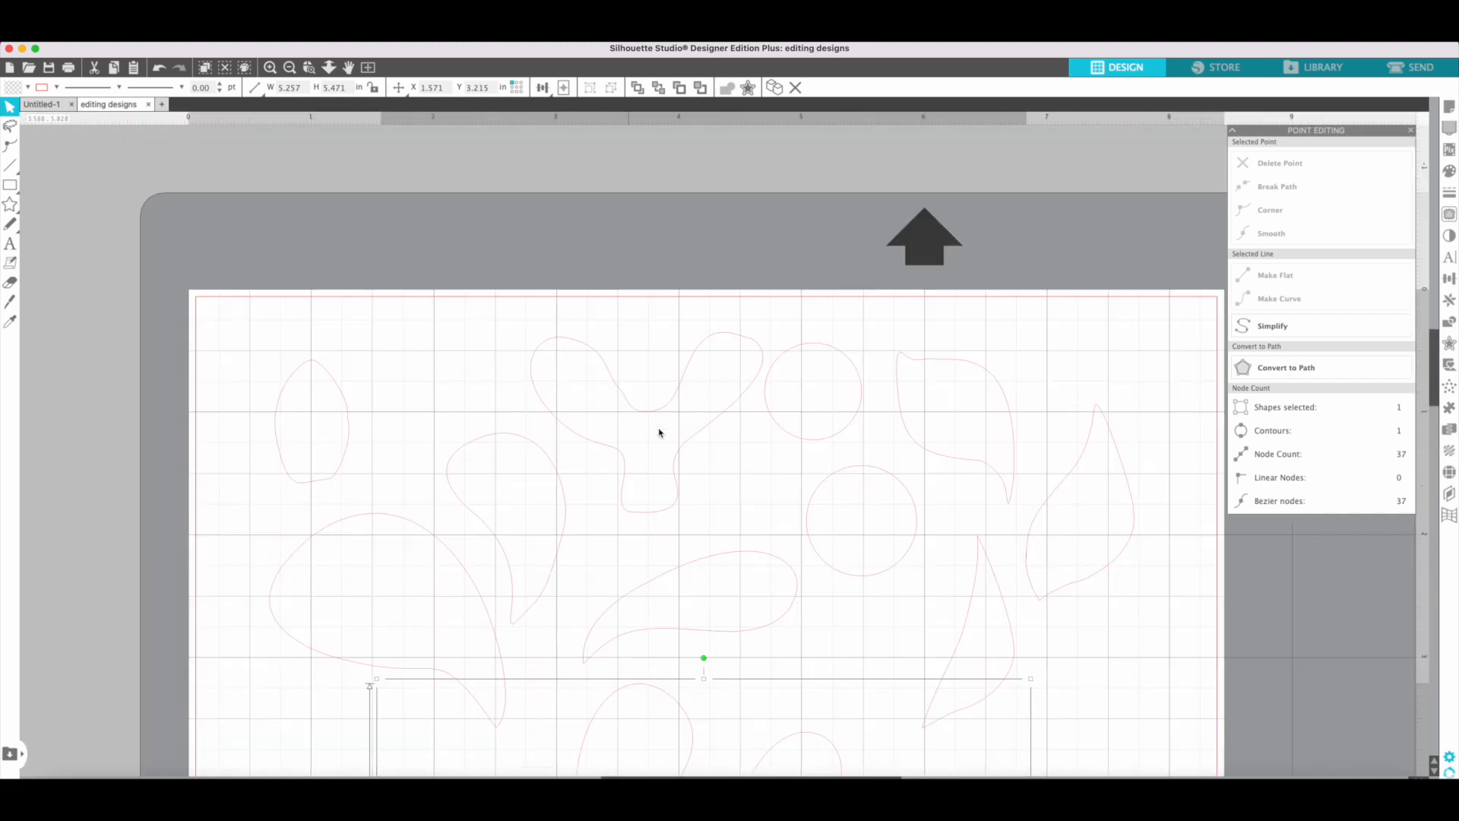
scroll(659, 433, down, 2)
scroll(658, 433, right, 3)
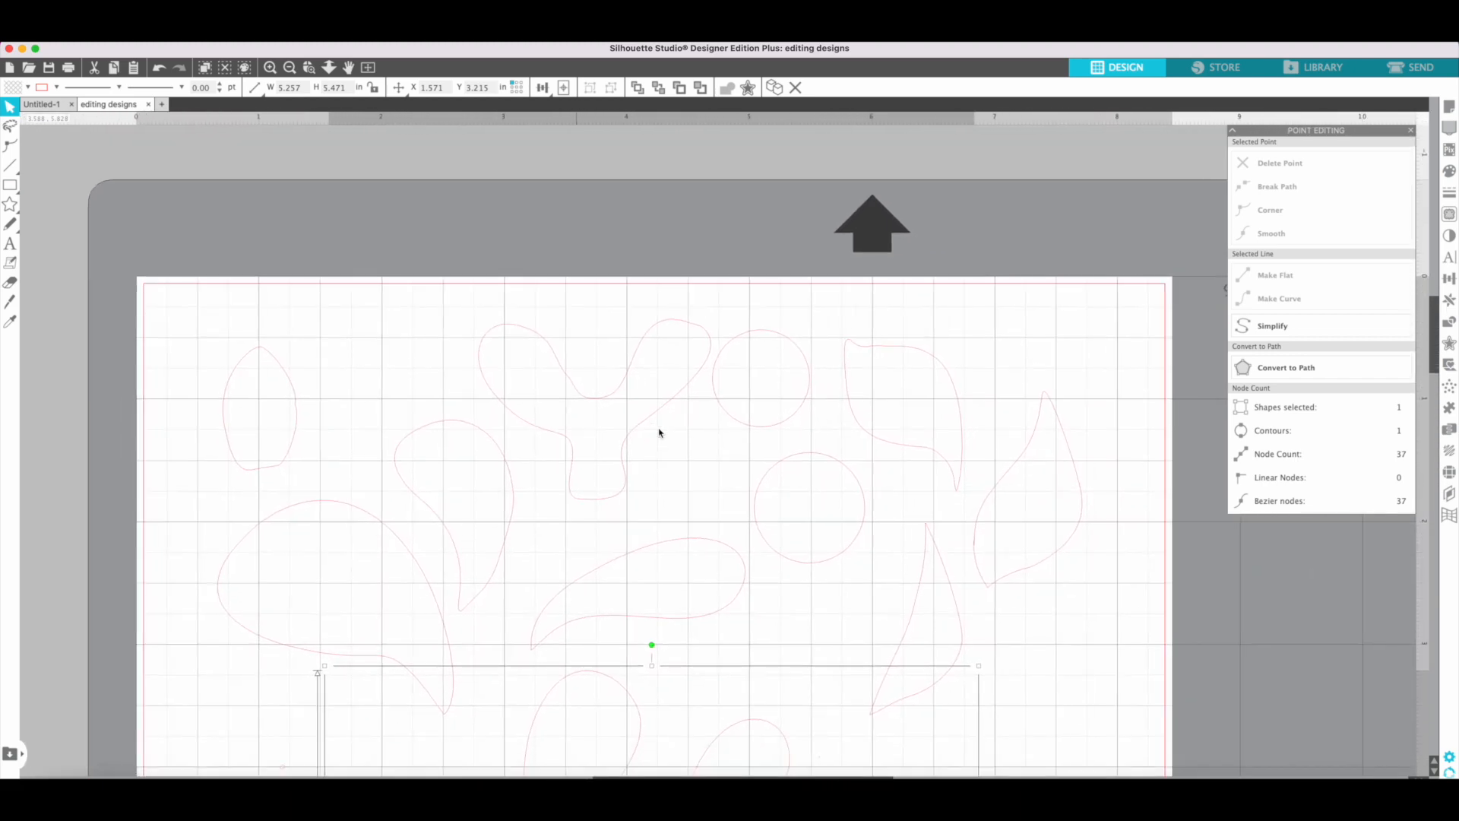
scroll(659, 433, down, 3)
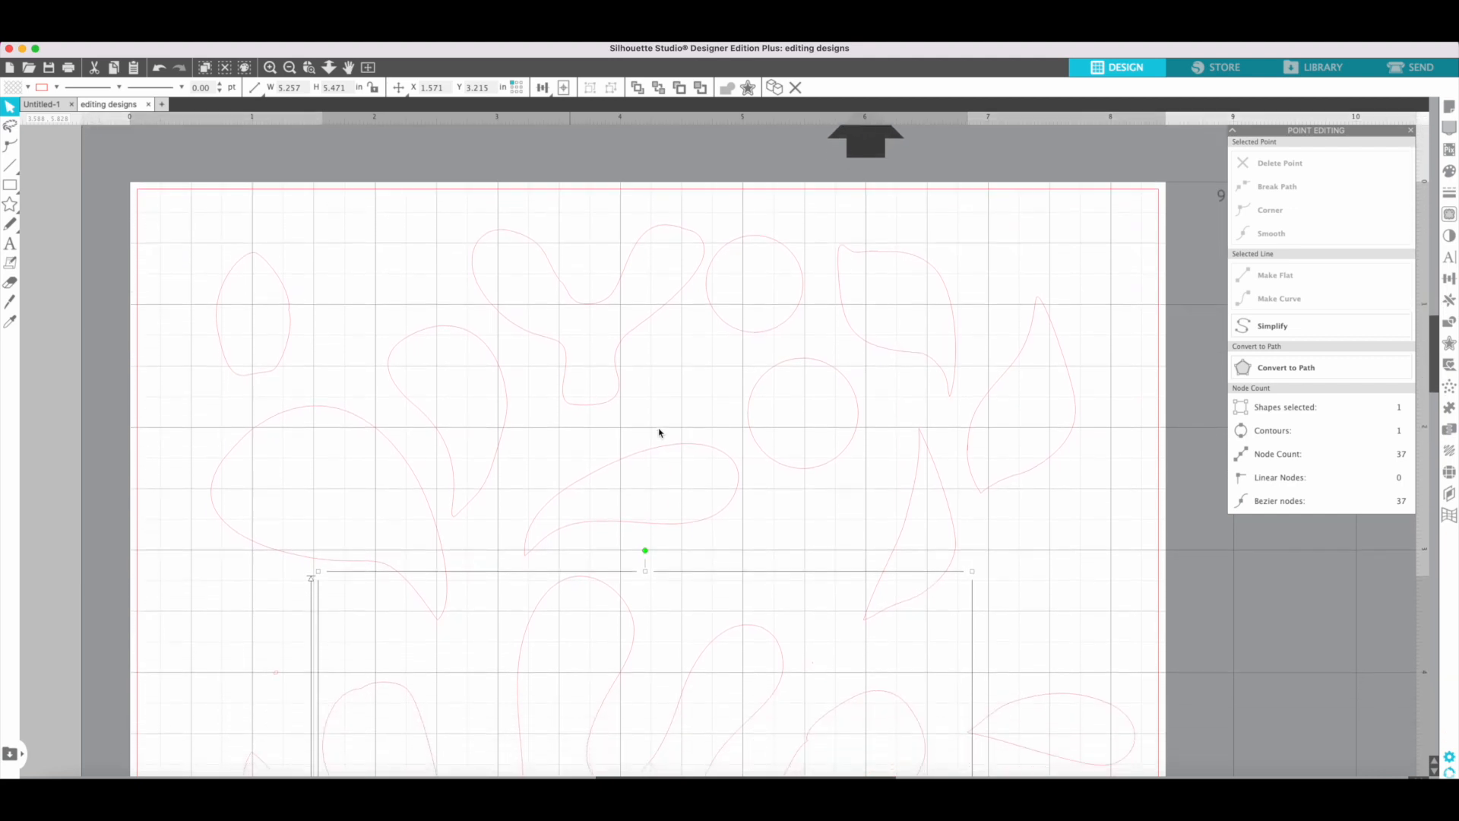
click(1002, 557)
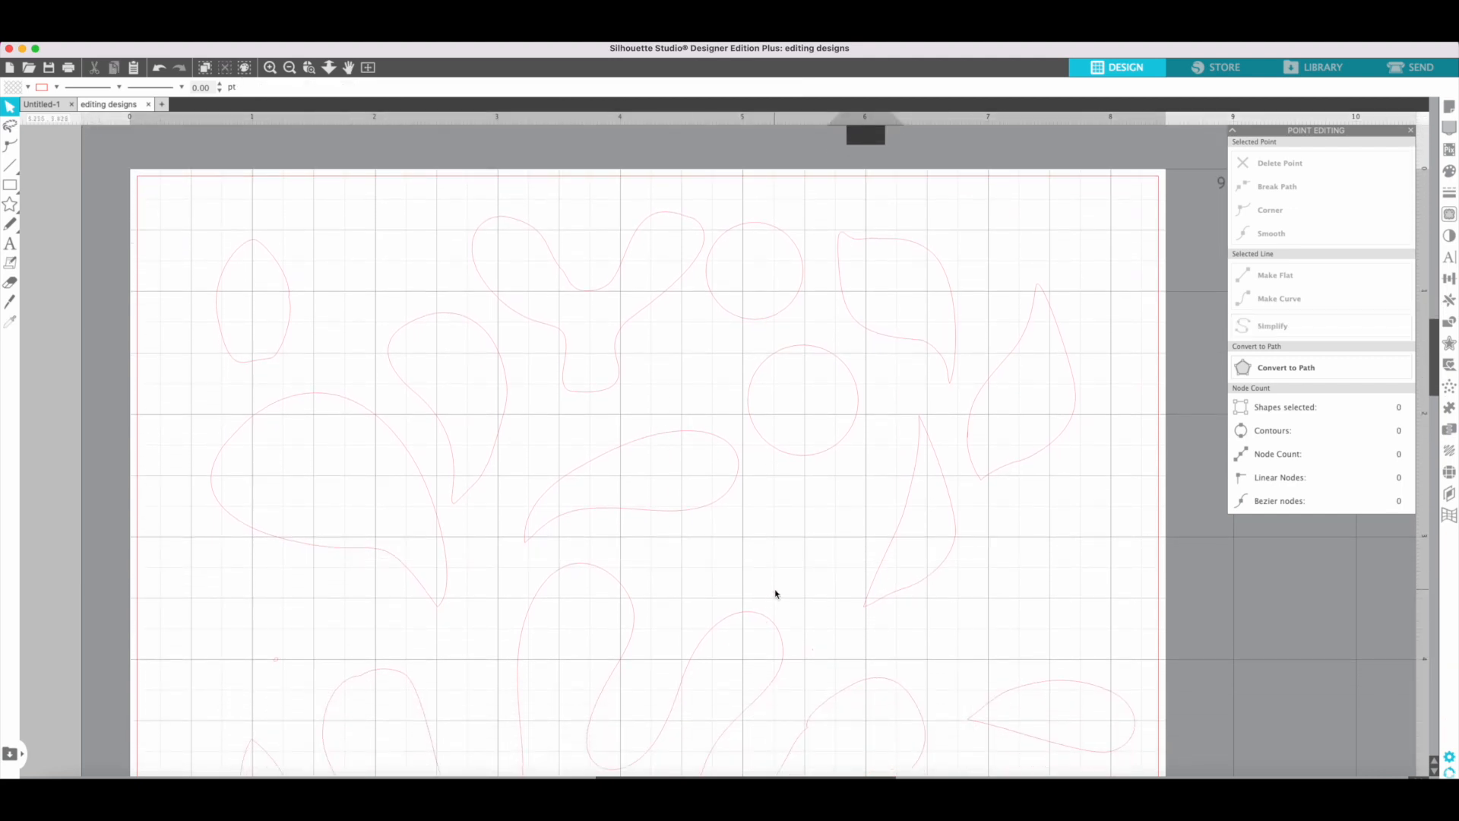
scroll(775, 594, down, 4)
scroll(775, 594, down, 6)
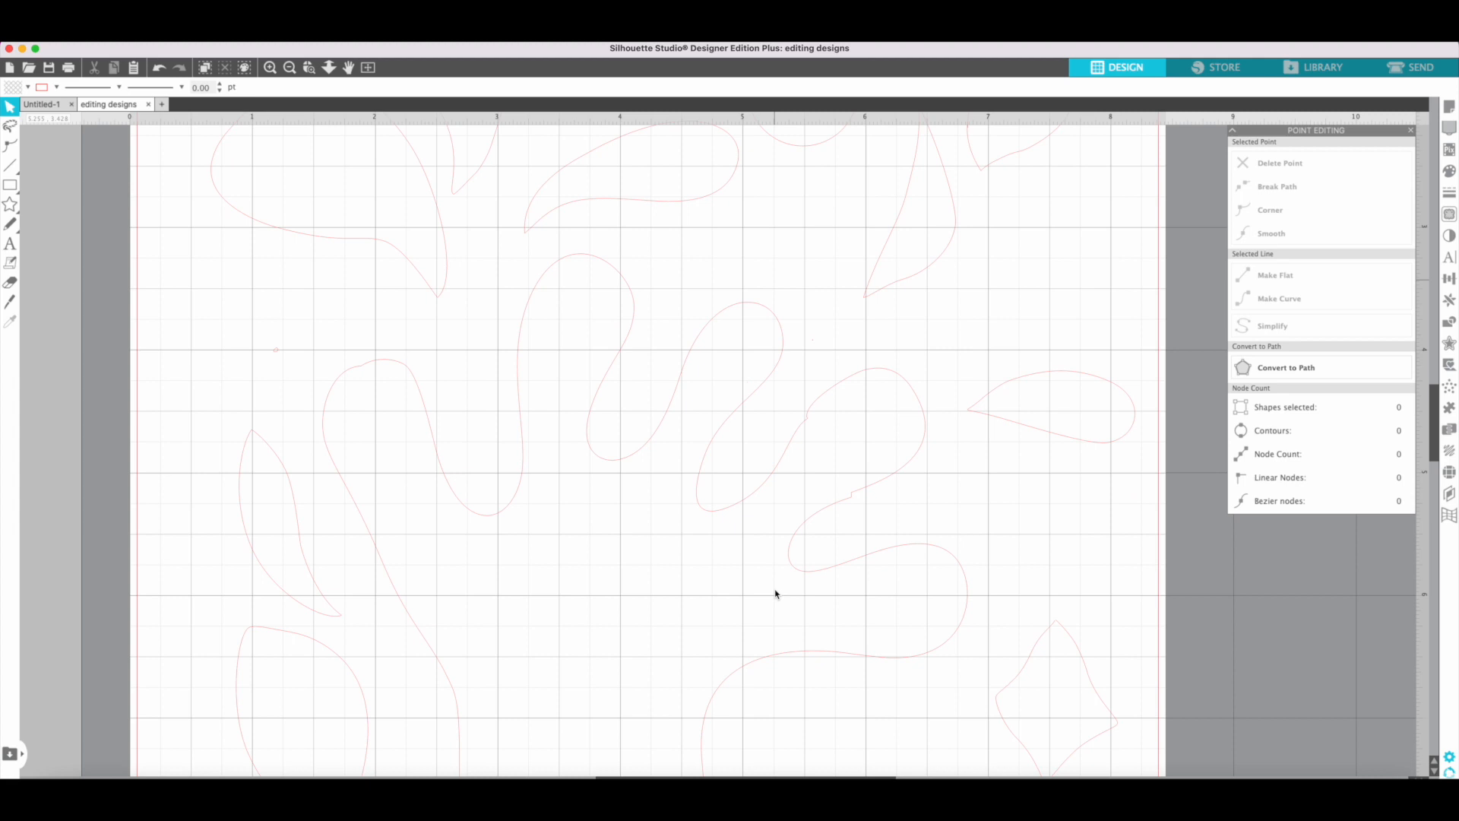
scroll(775, 593, down, 8)
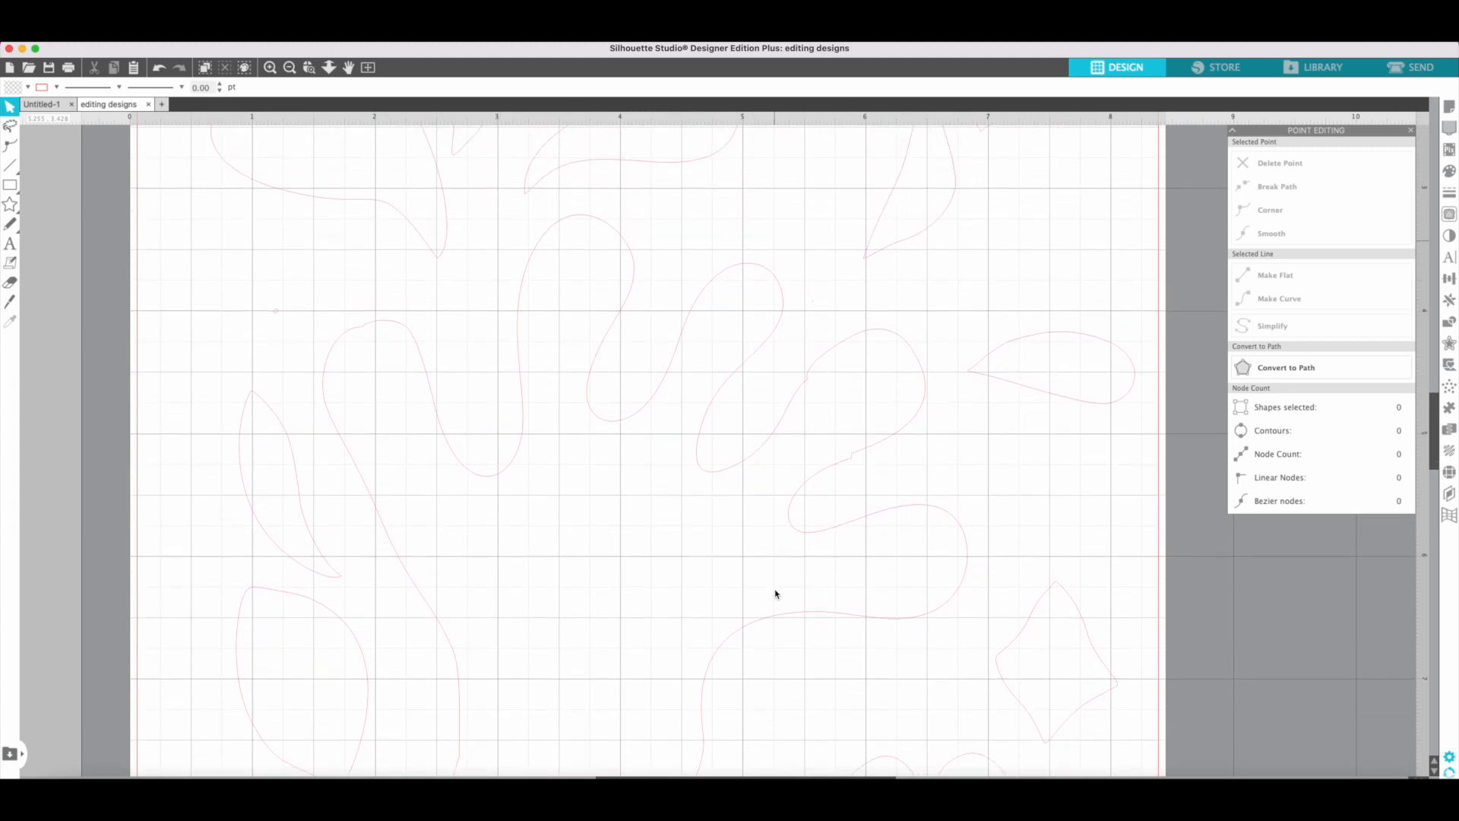
scroll(775, 593, right, 2)
scroll(775, 594, up, 10)
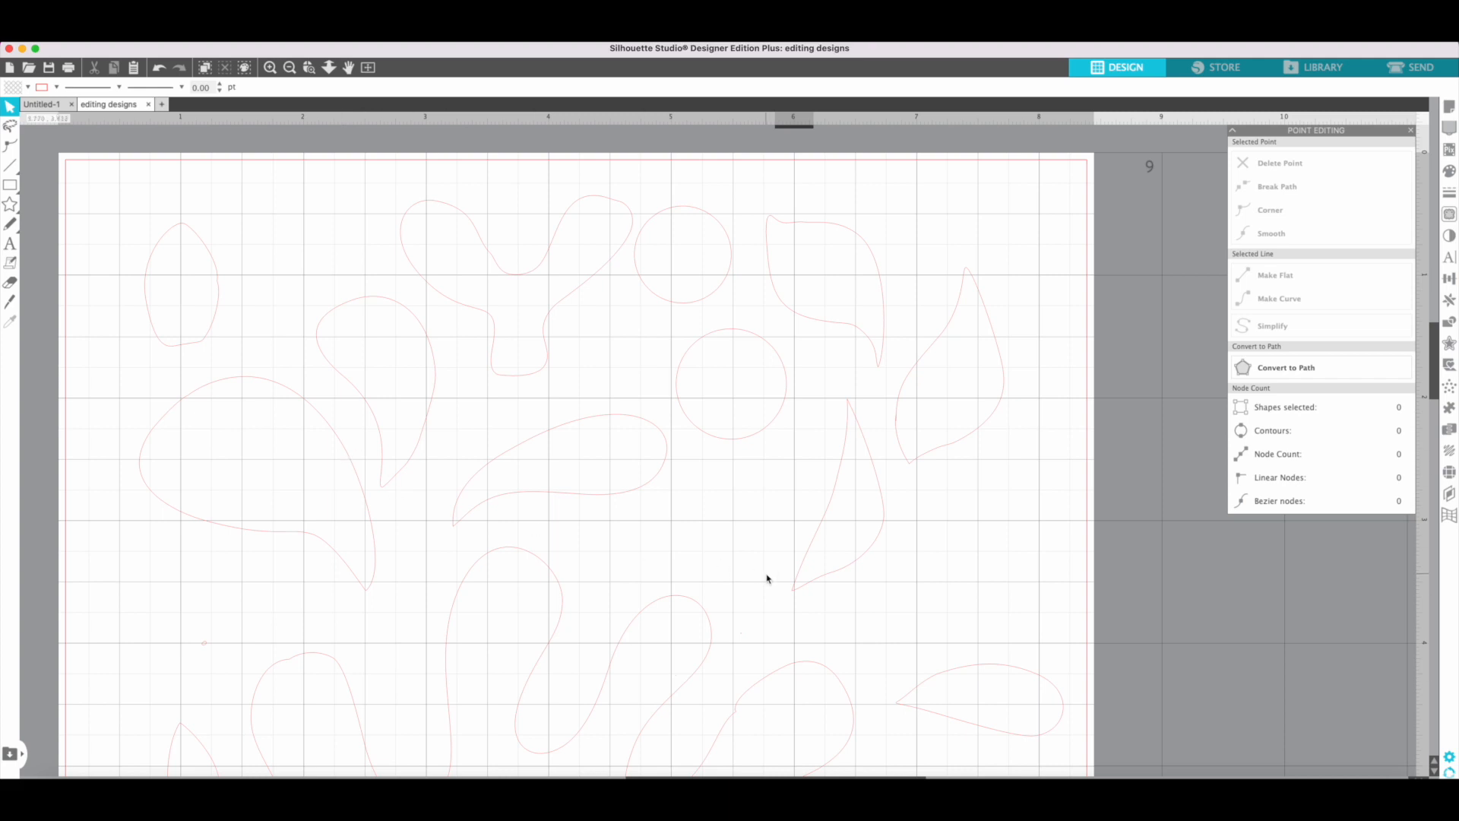
scroll(787, 597, down, 2)
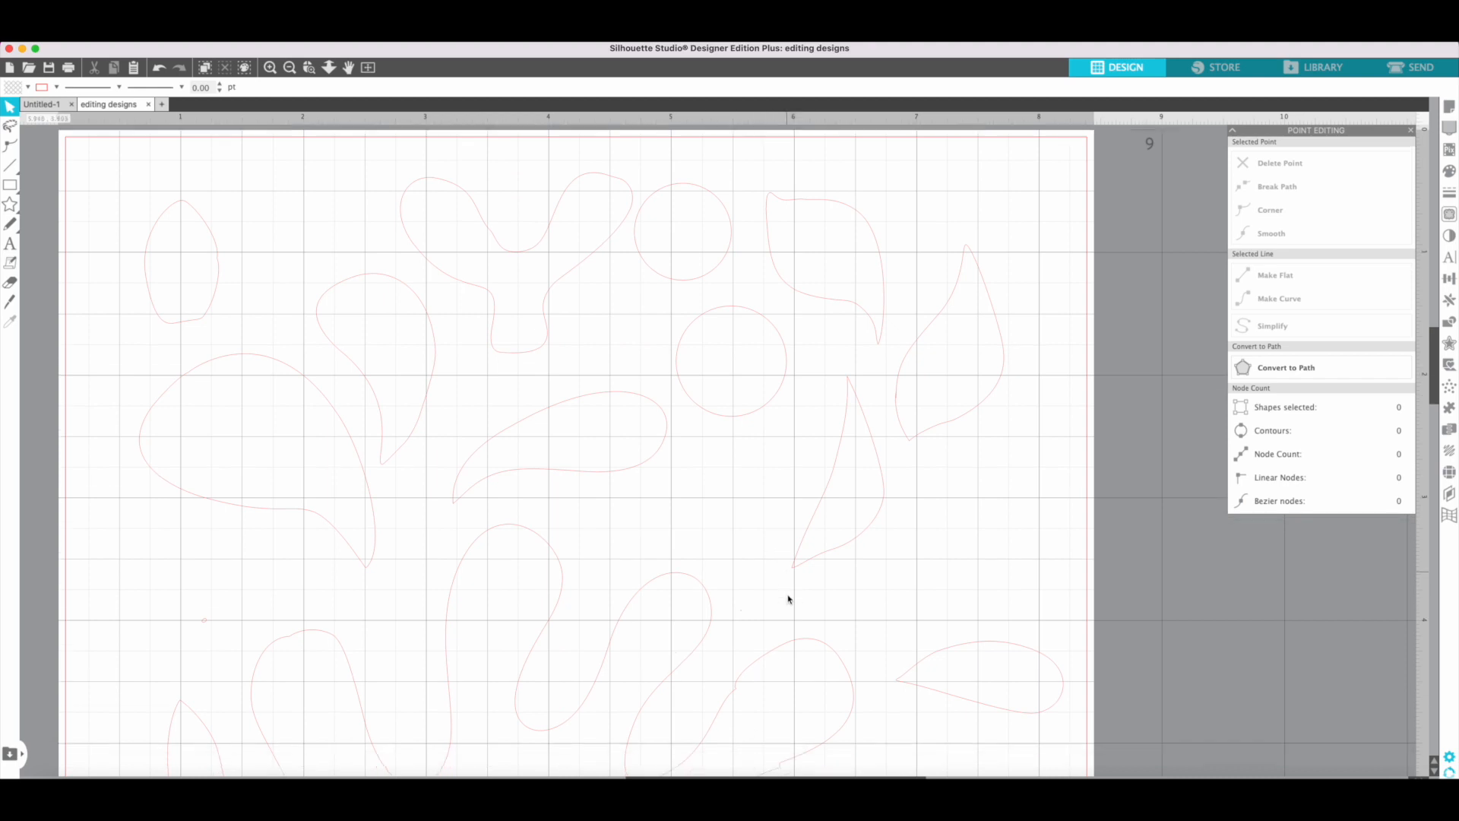
Step: Spread the two nearly overlapping points at the kink on the inner edge of the large wavy shape's rightmost upper lobe
double_click(736, 671)
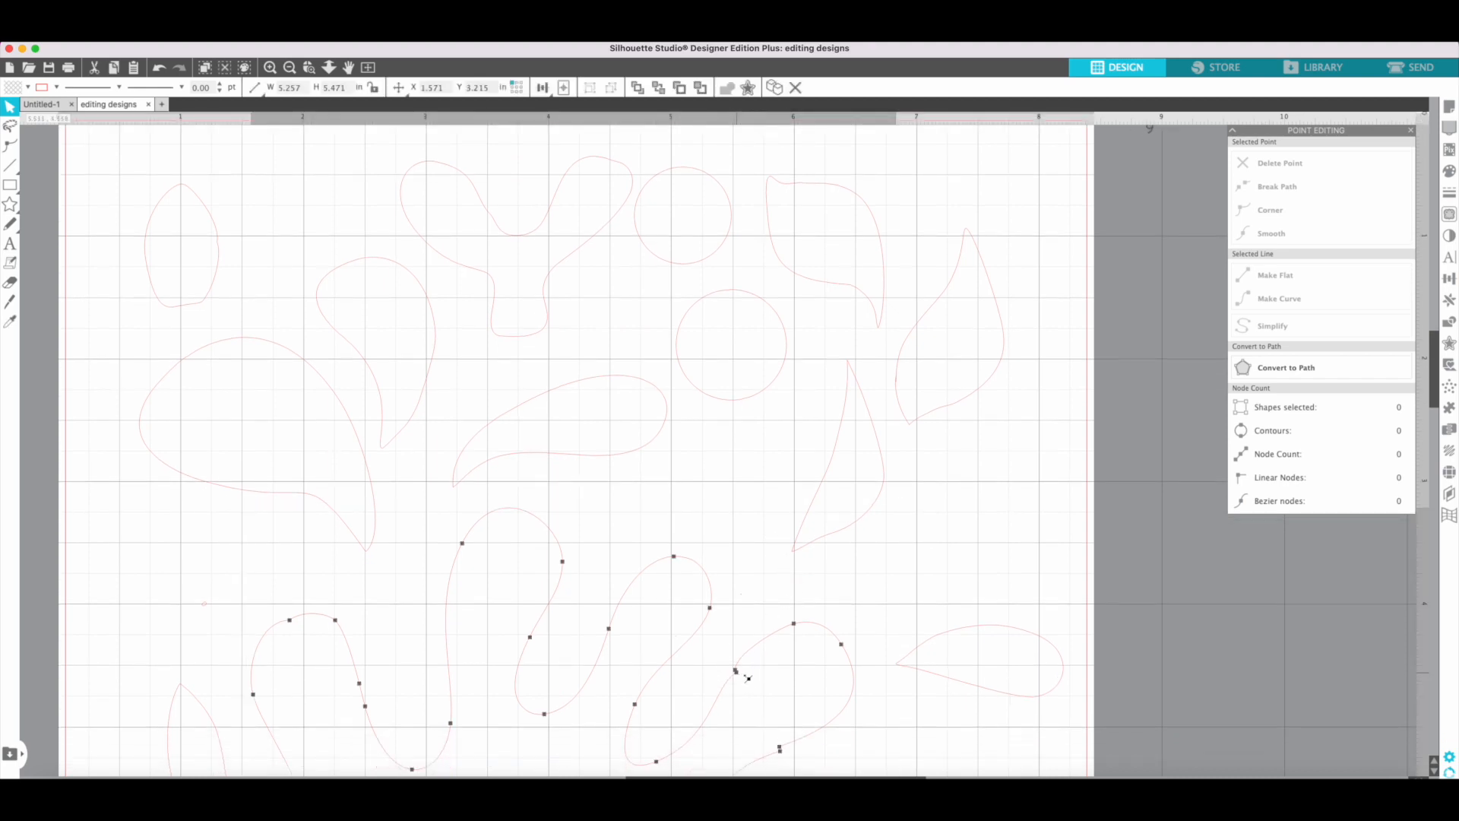
click(735, 671)
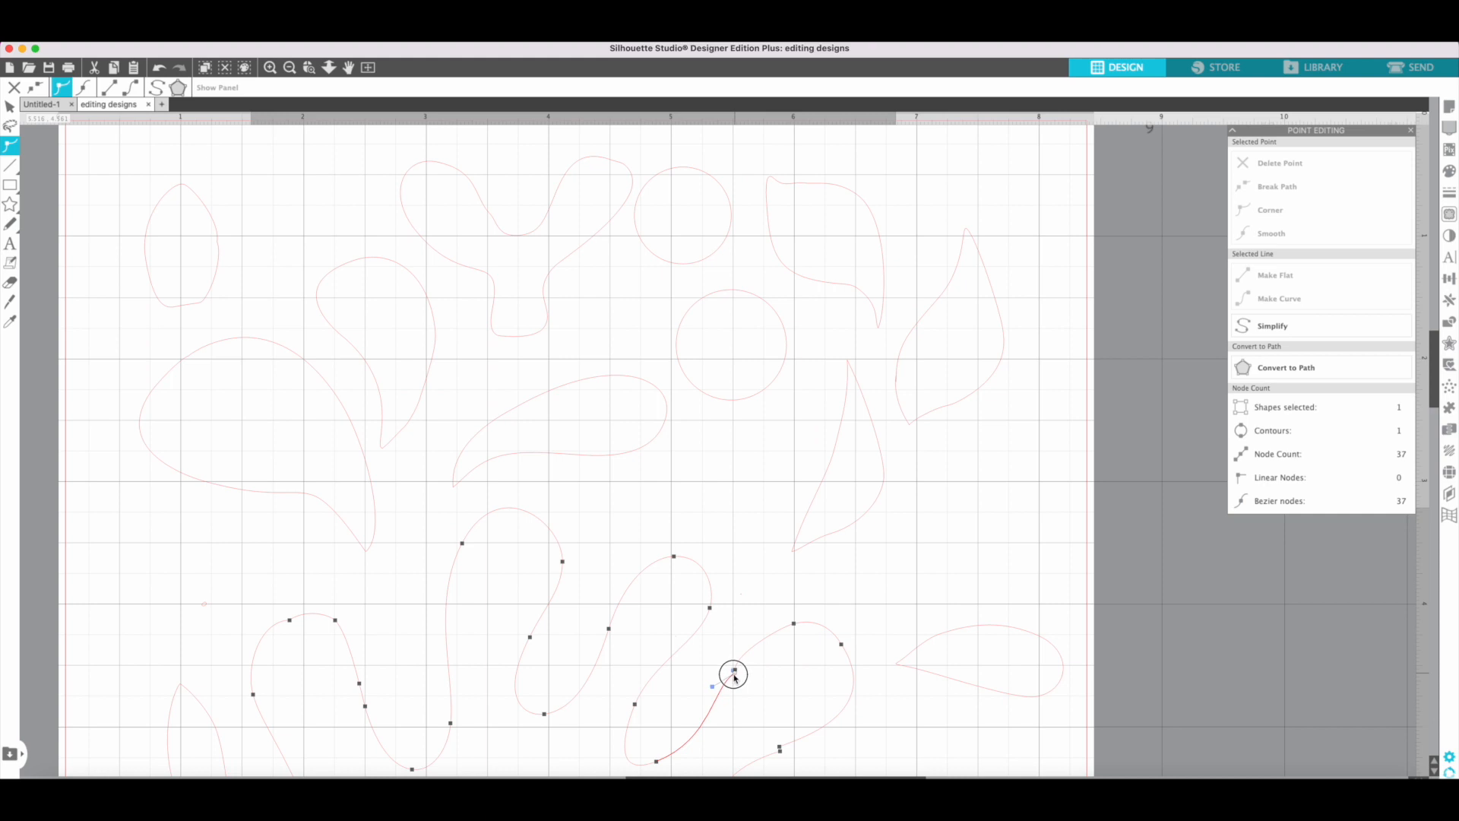
drag(734, 671, 735, 663)
click(731, 673)
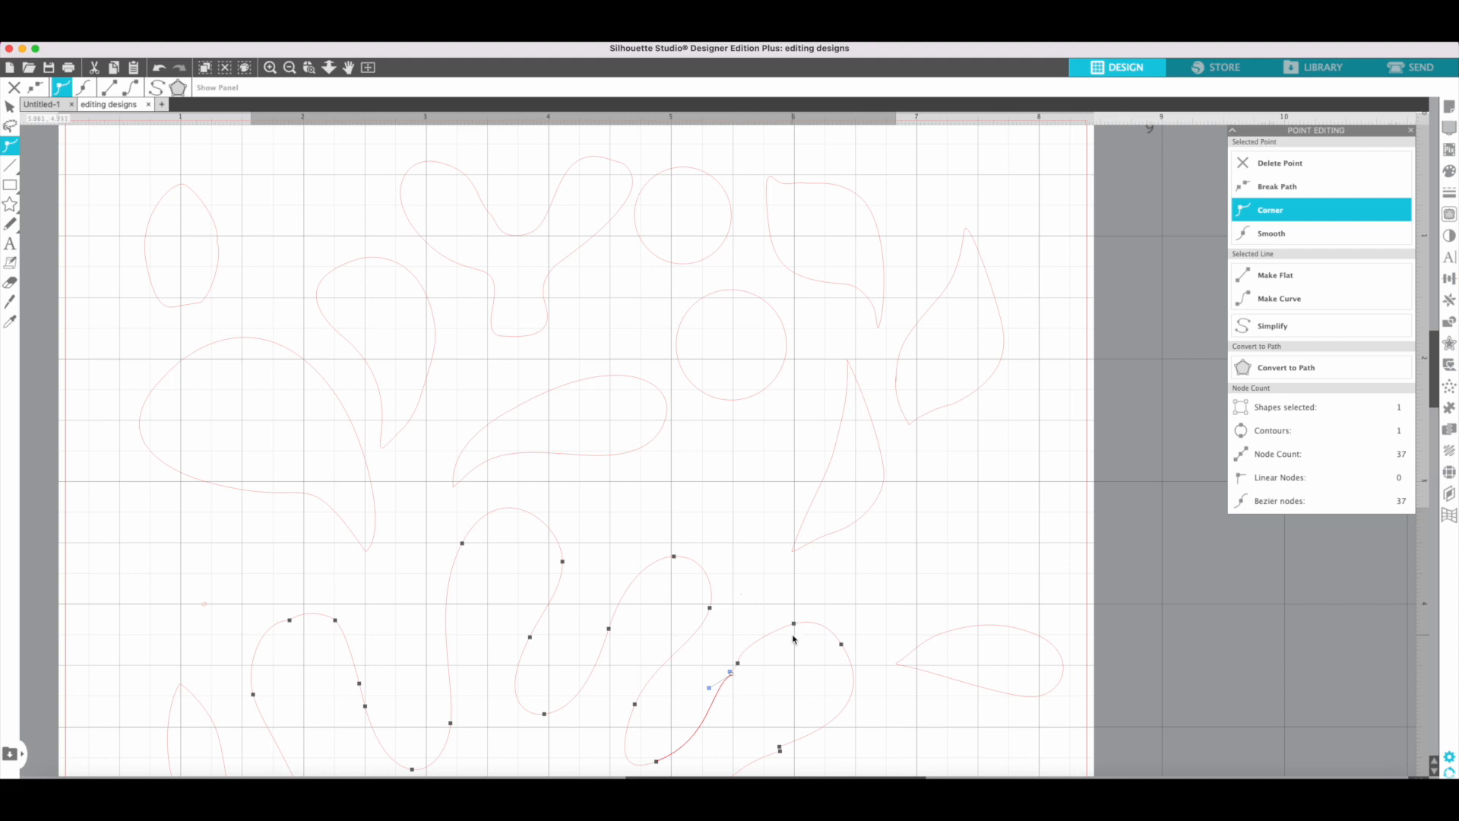
click(837, 586)
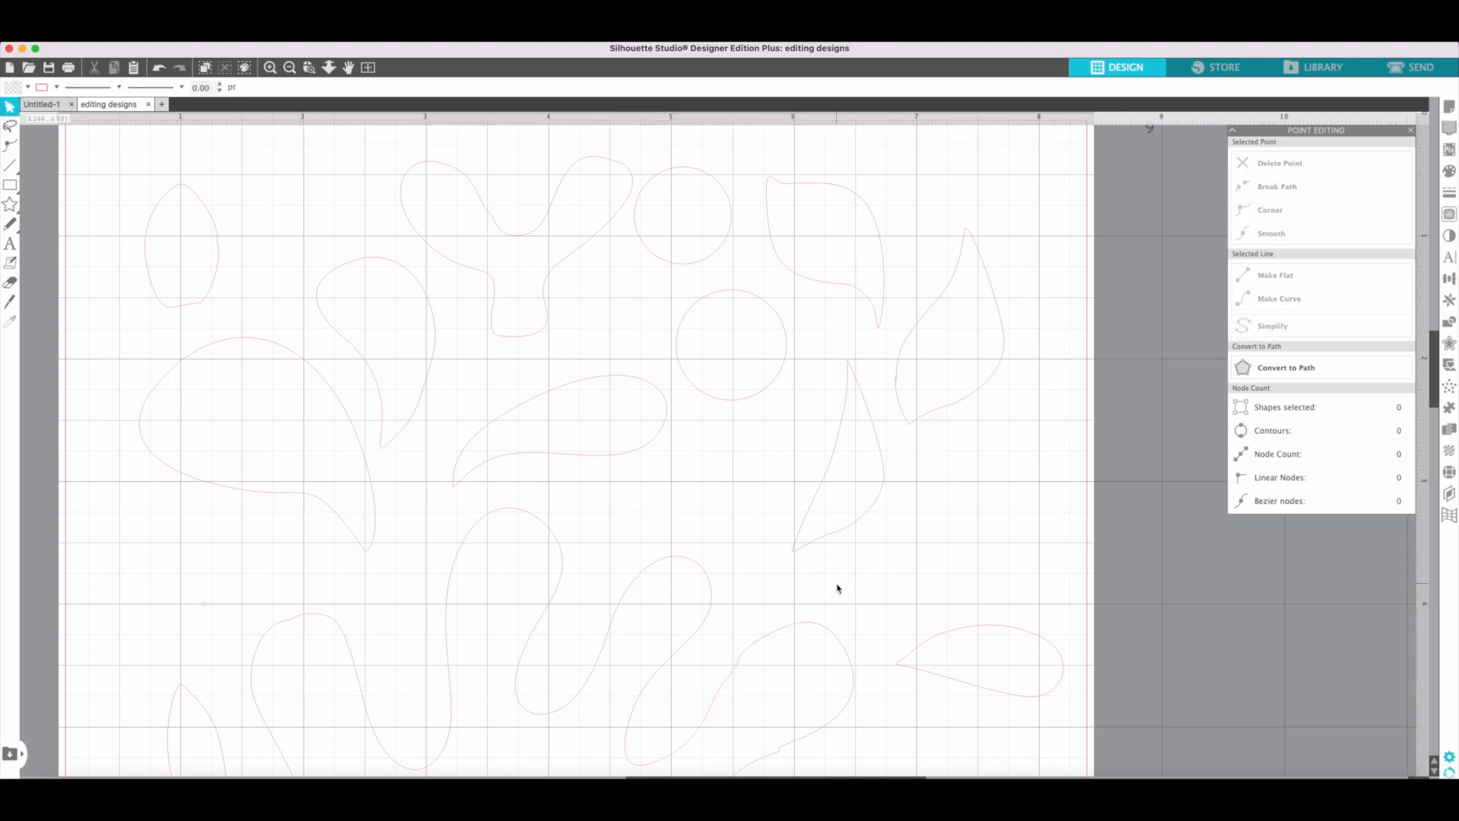